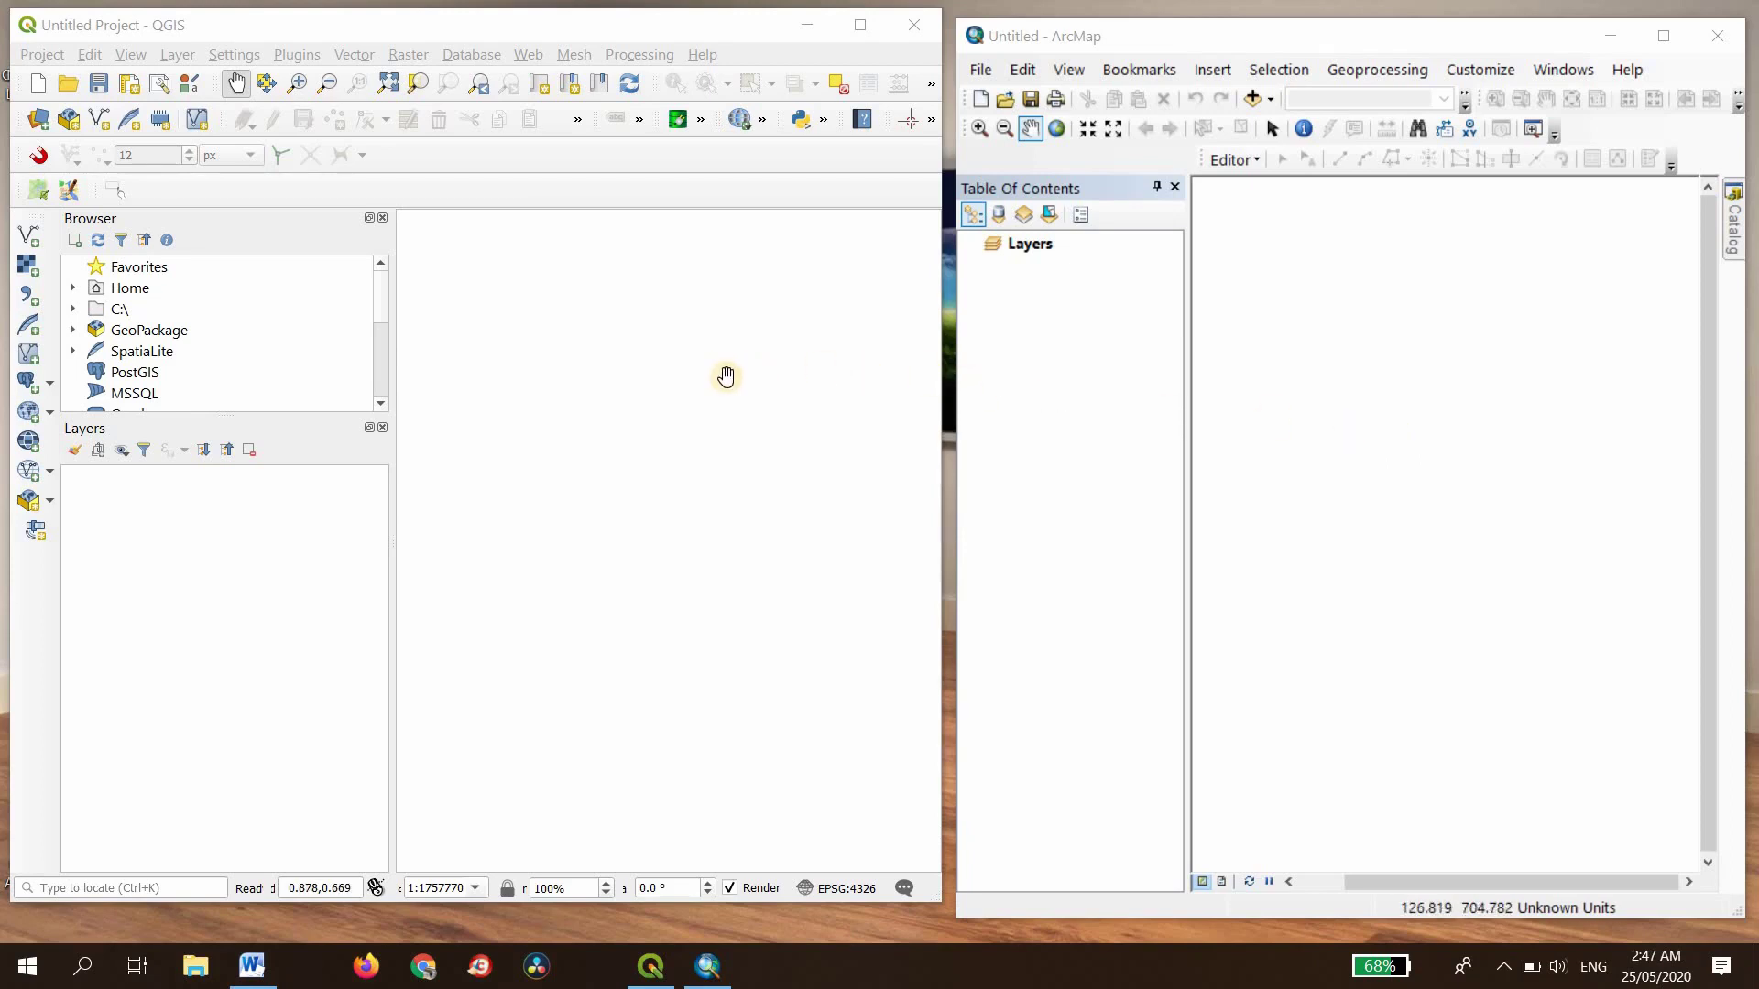
# Step: Open the QGIS project's coordinate reference system settings and browse the recently used and world coordinate systems
pyautogui.click(422, 266)
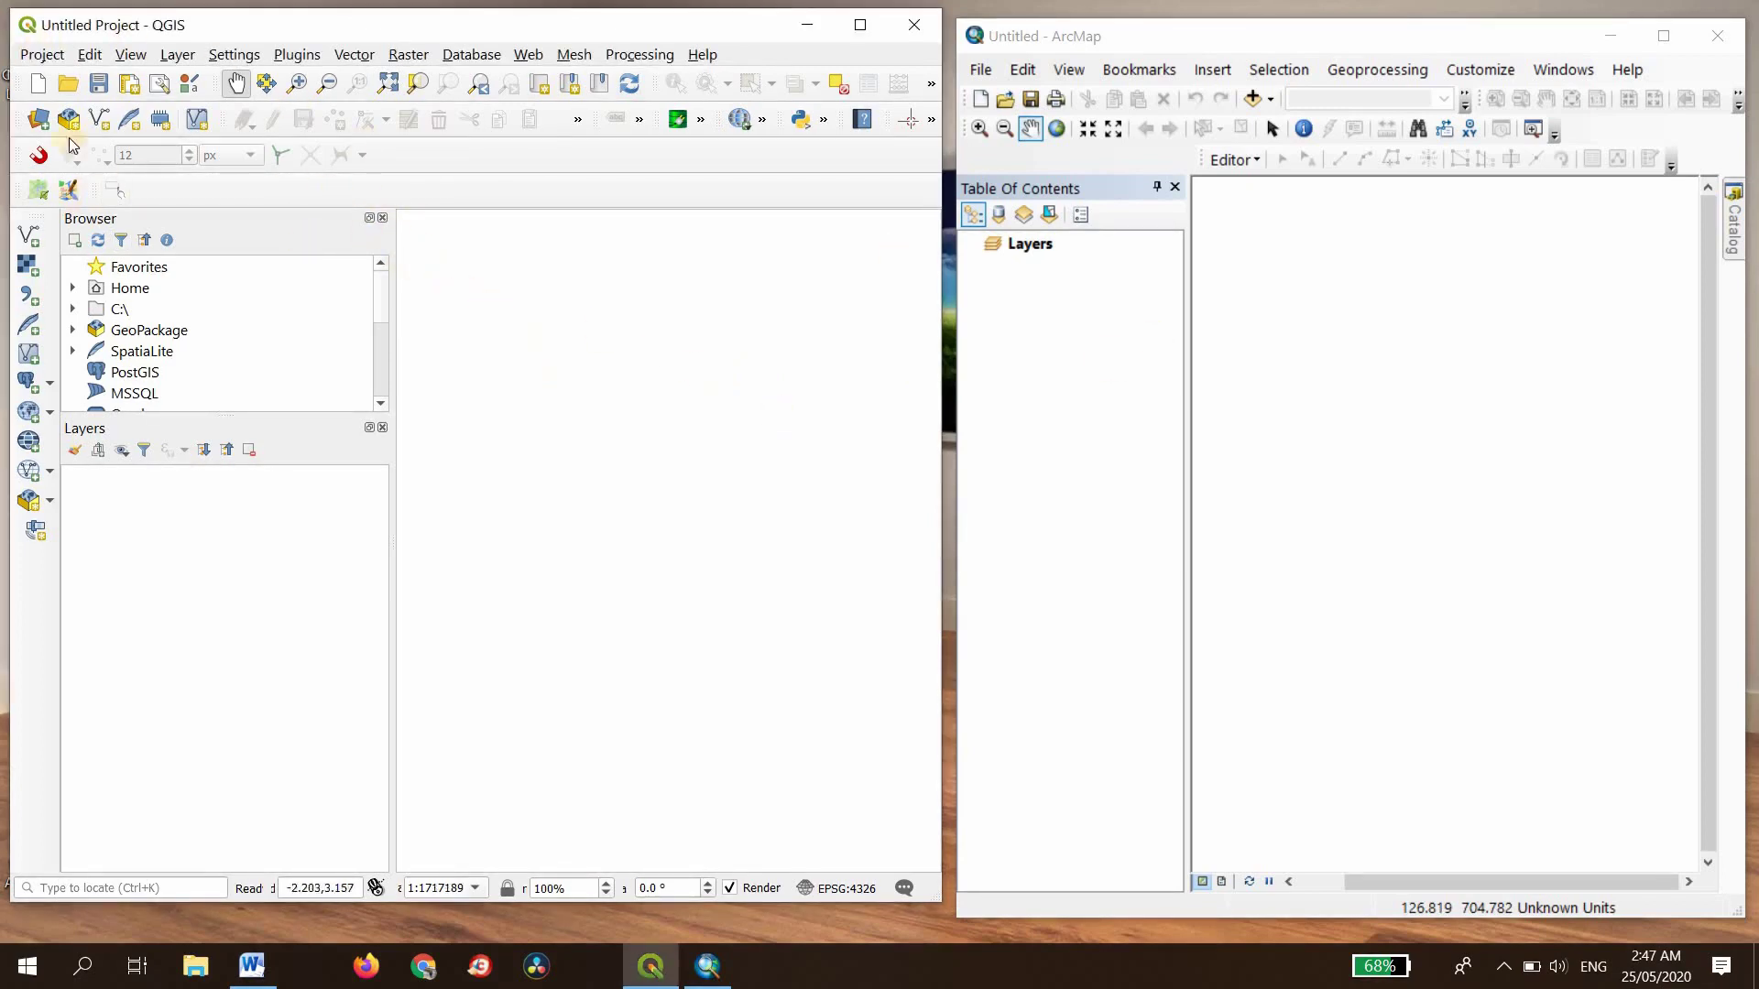
pyautogui.click(40, 55)
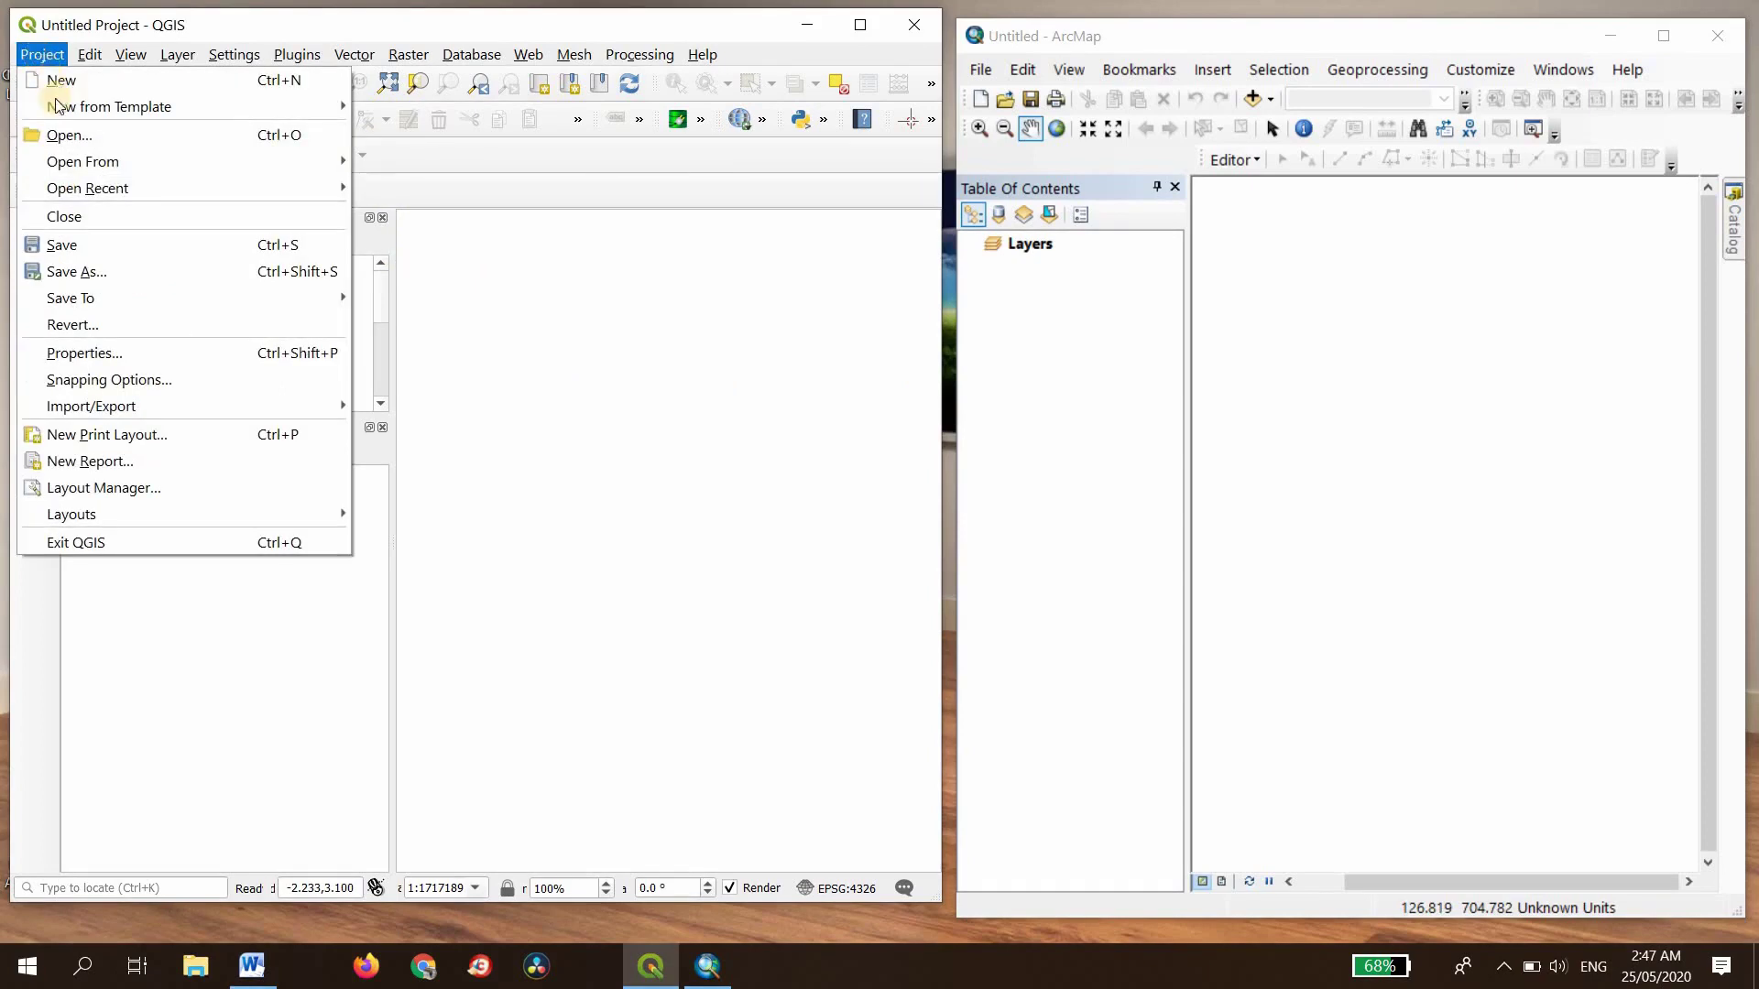
pyautogui.click(107, 354)
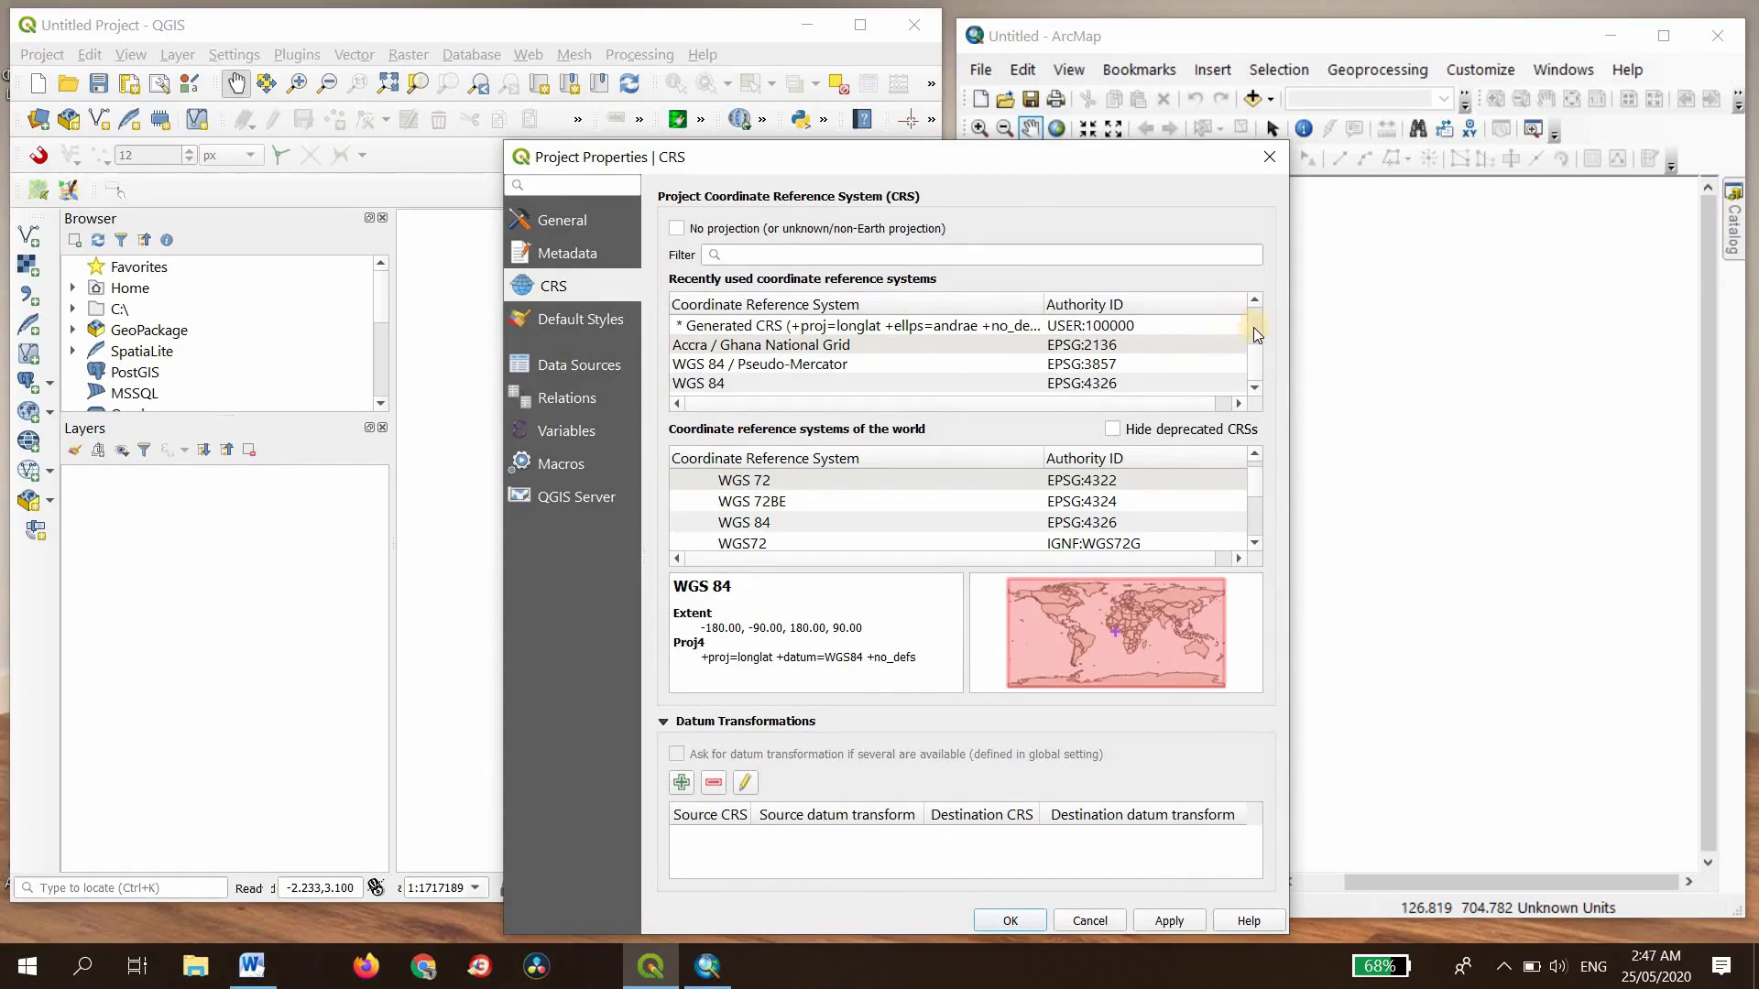
pyautogui.moveTo(1257, 328); pyautogui.dragTo(1262, 365)
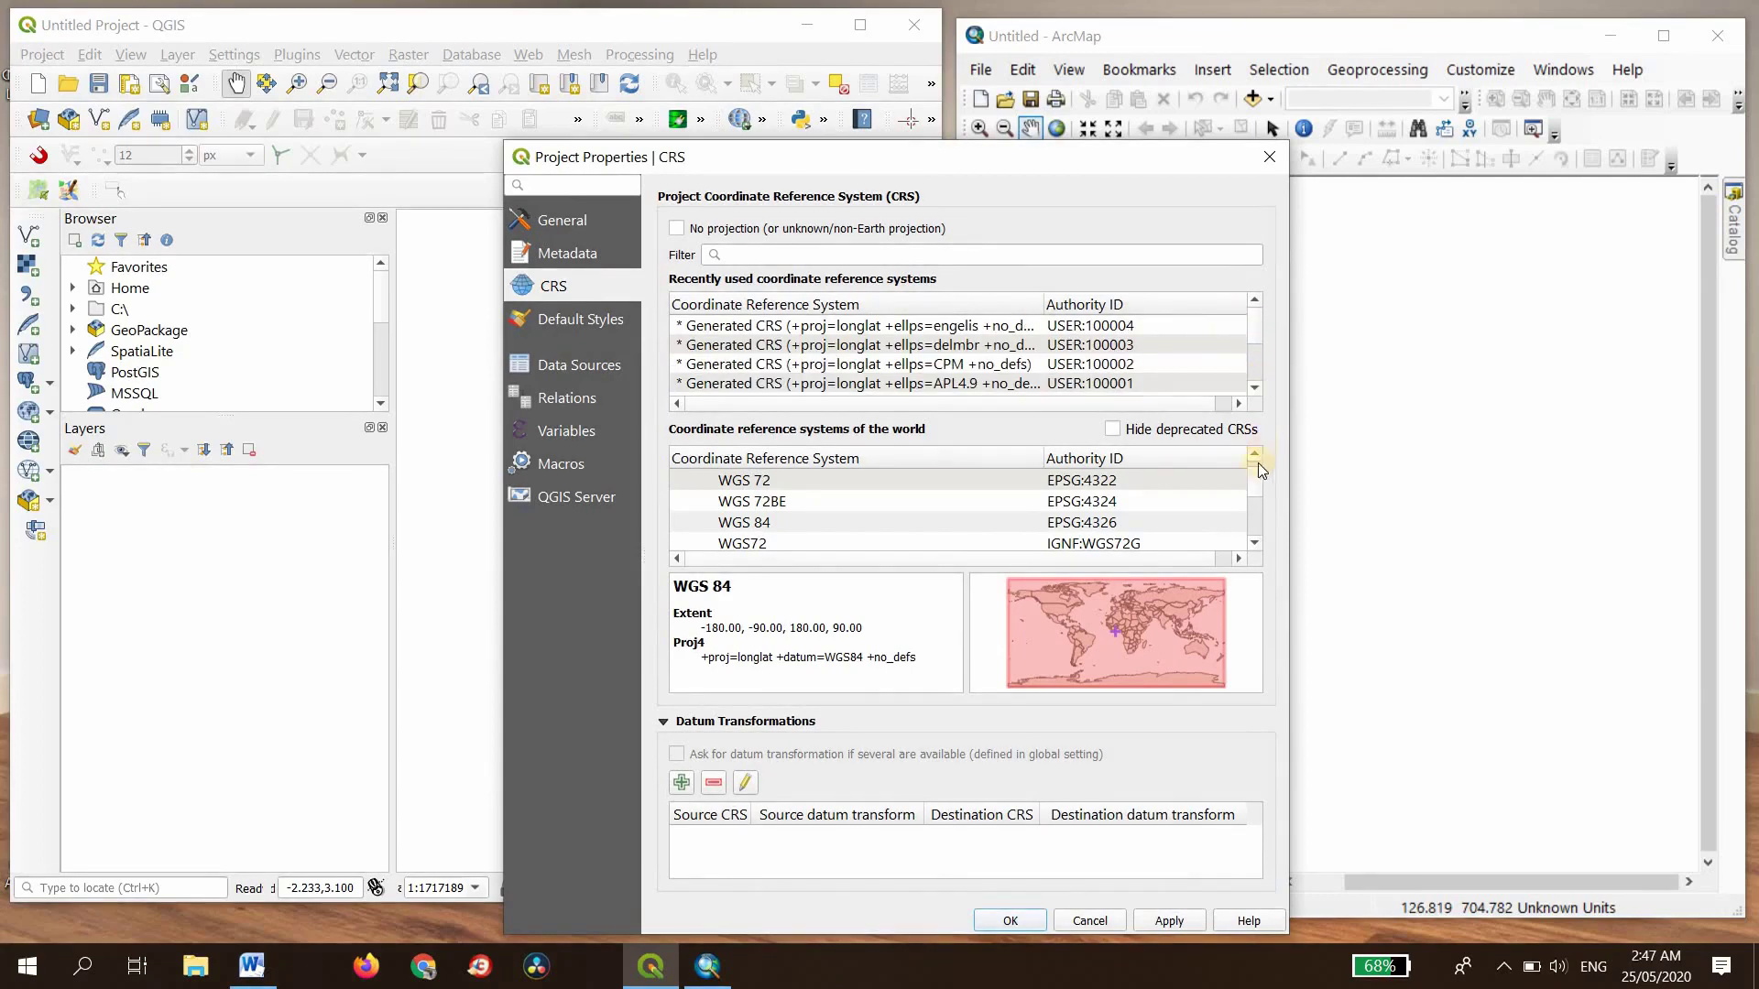
pyautogui.scroll(-3, 1163, 530)
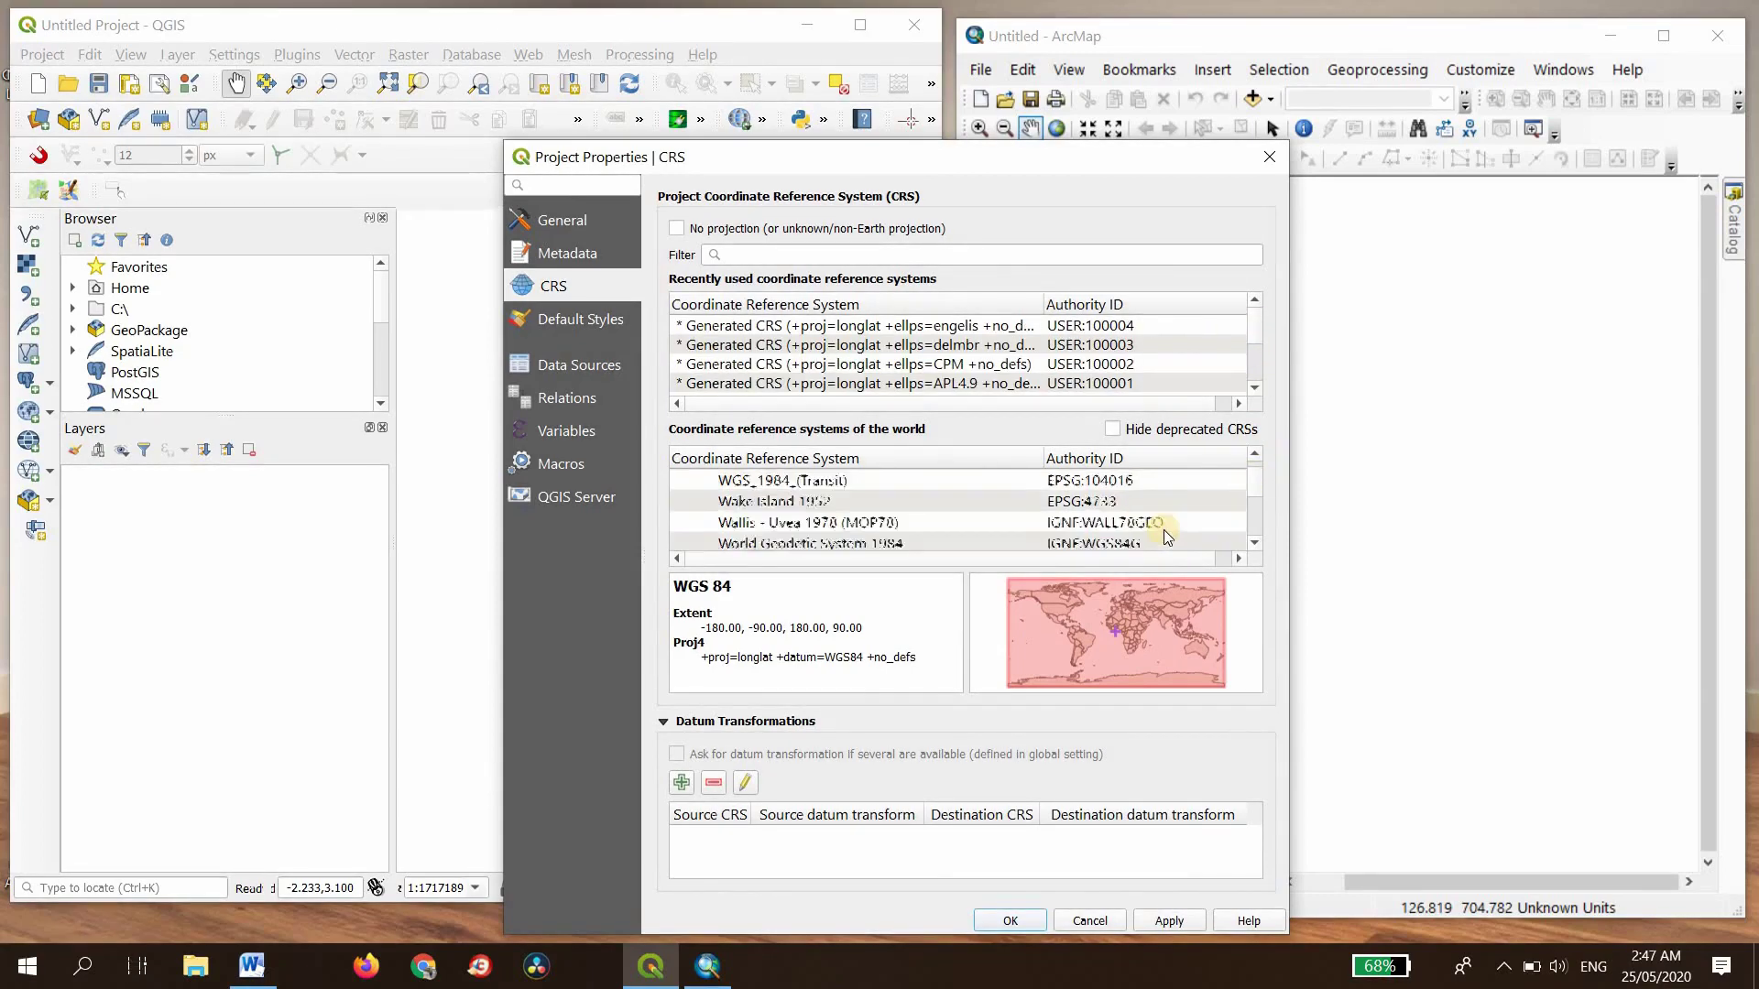
pyautogui.scroll(-2, 1165, 535)
pyautogui.scroll(5, 1165, 536)
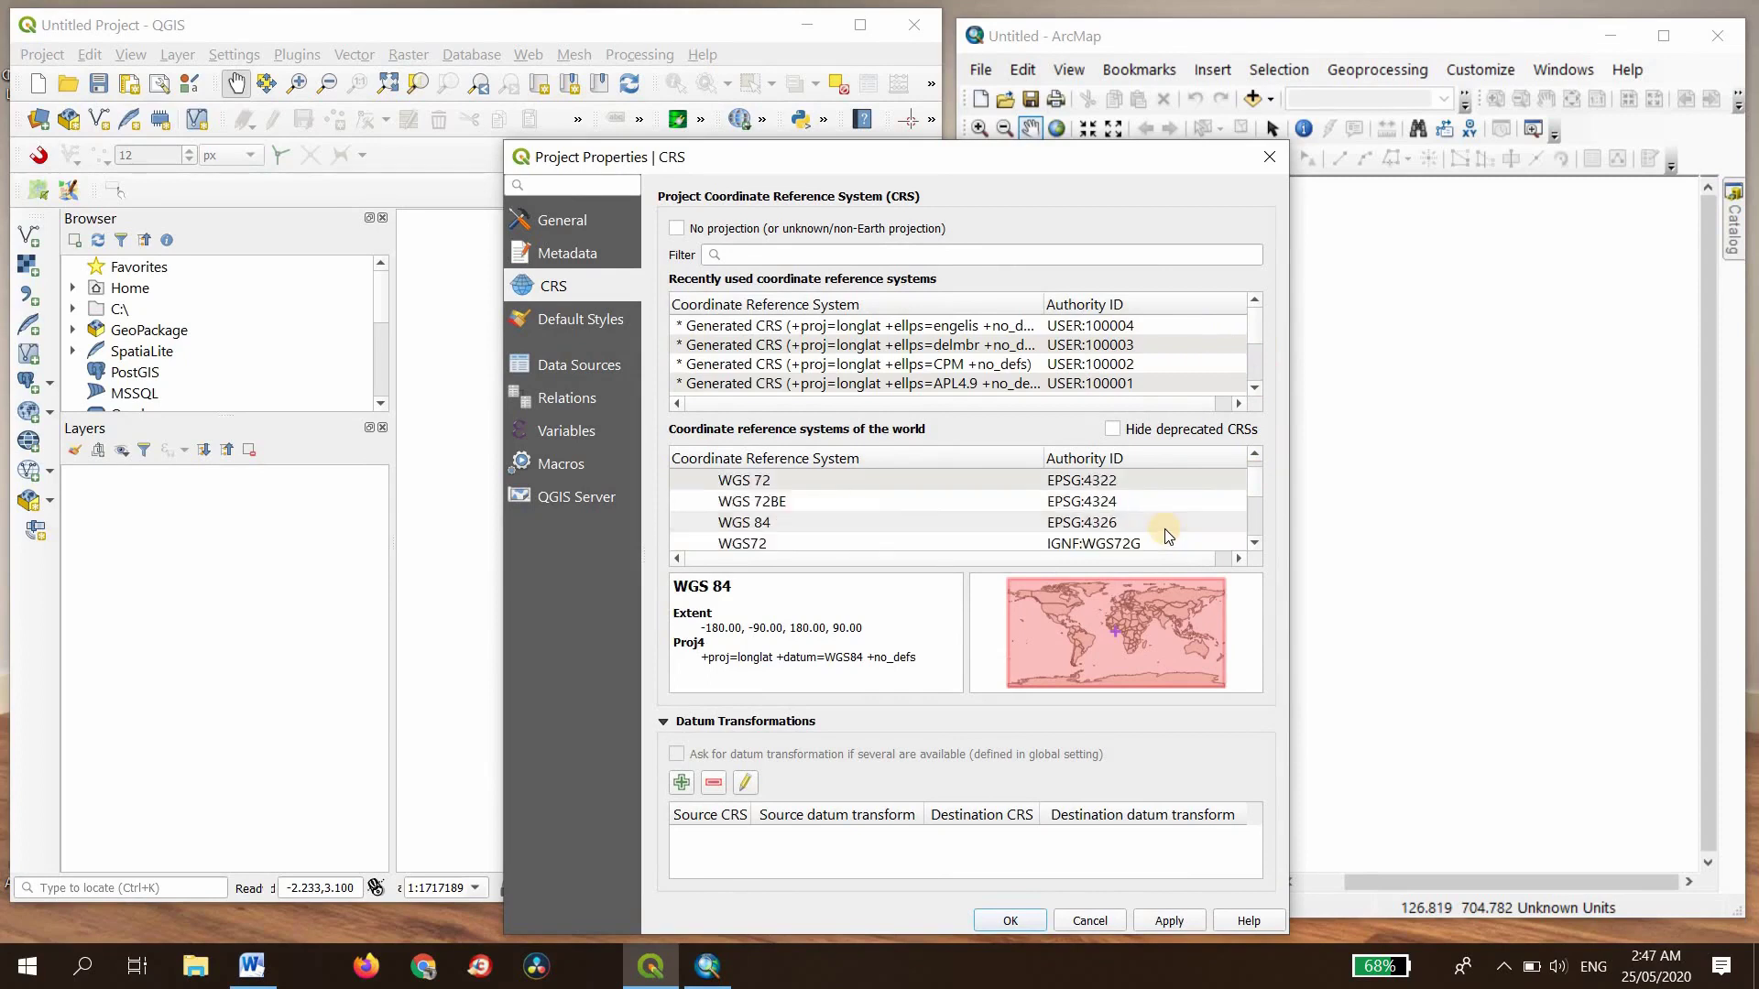
pyautogui.scroll(8, 1169, 536)
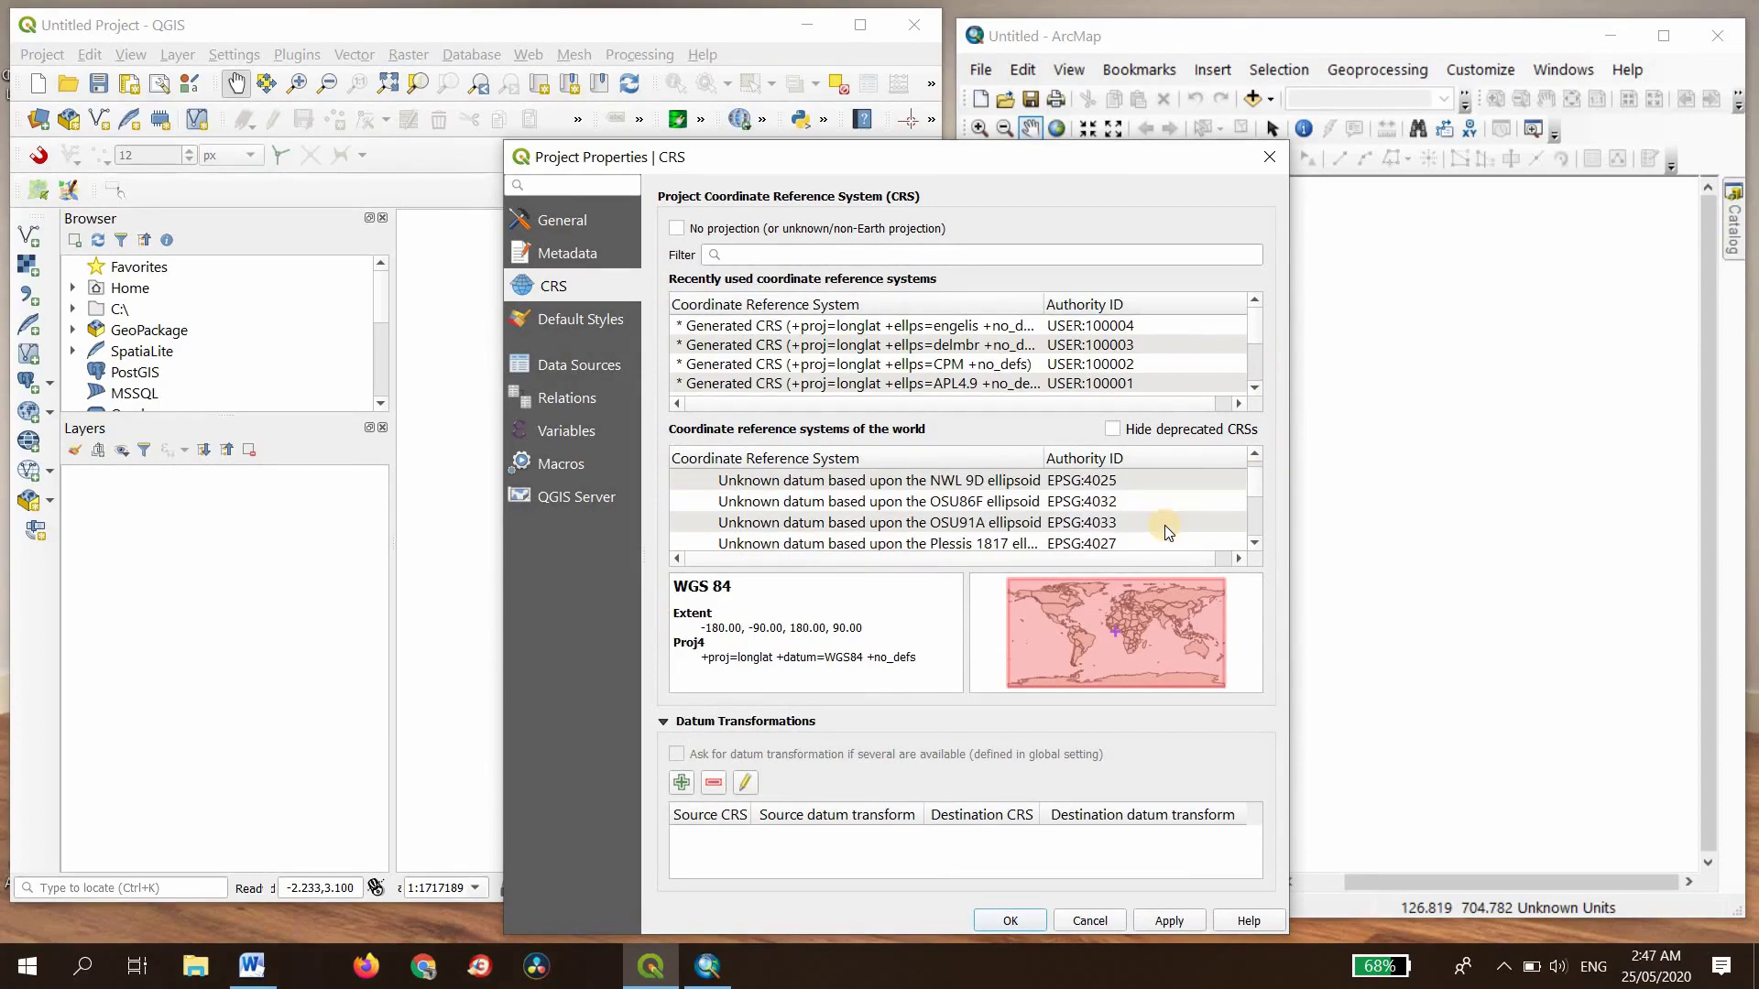
pyautogui.scroll(-8, 1169, 534)
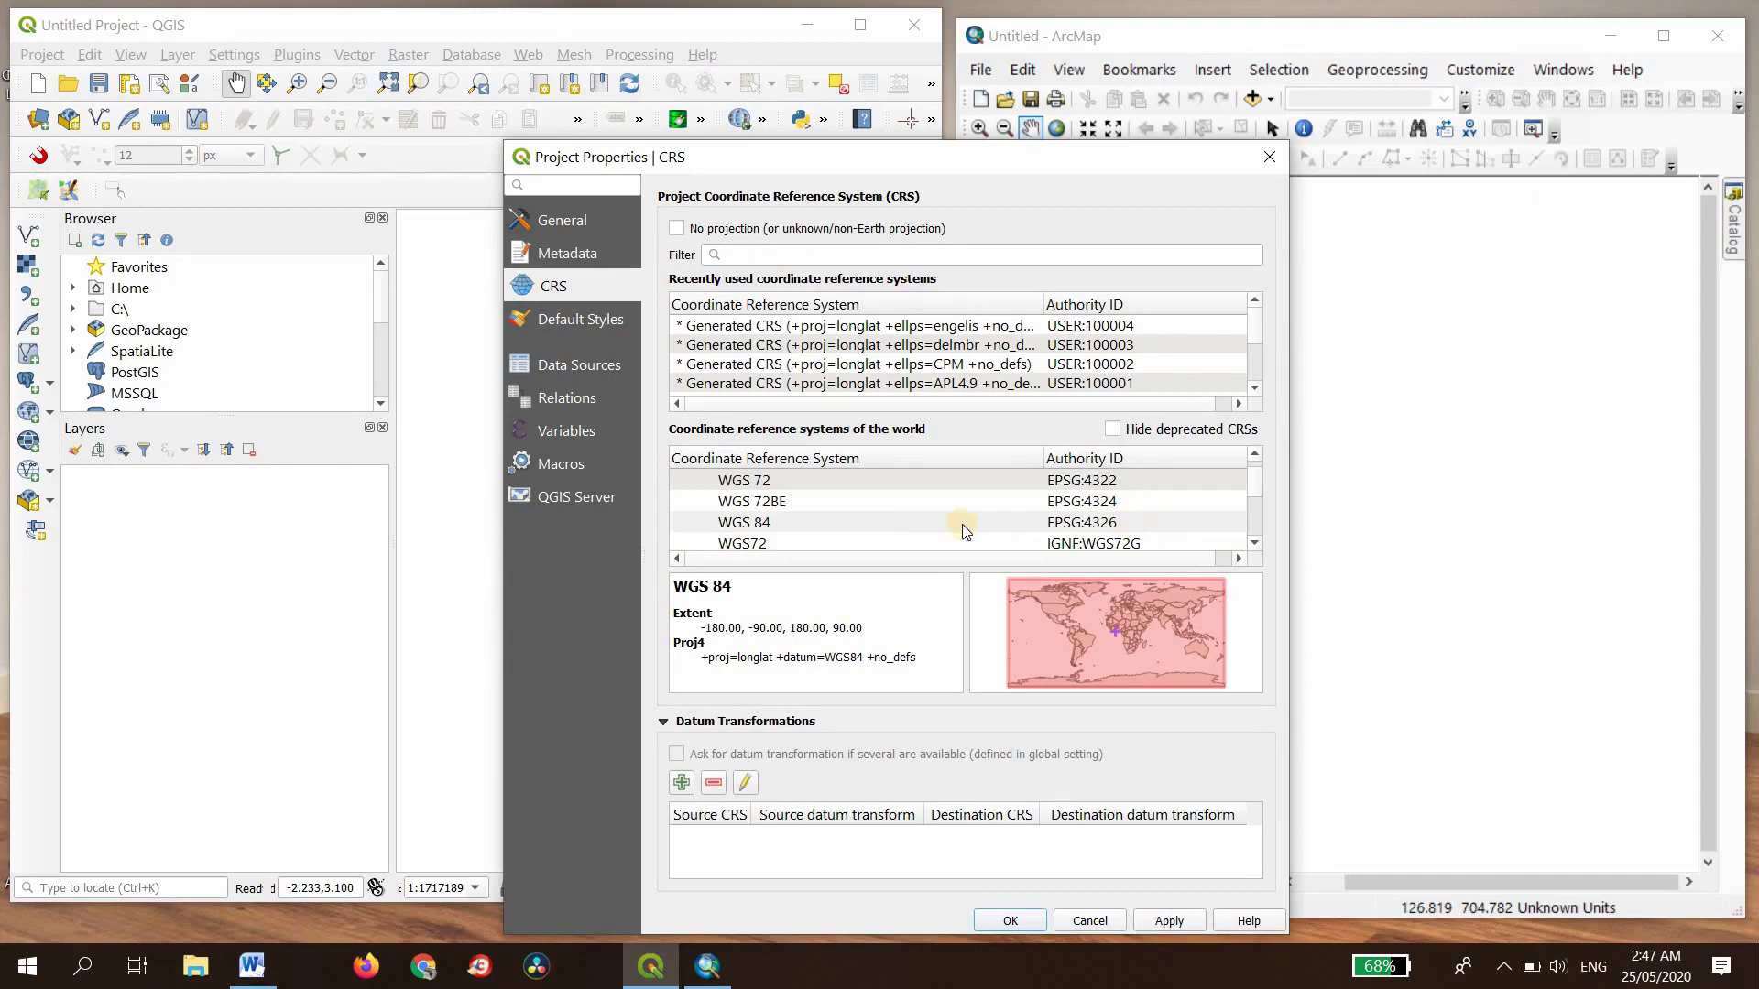
pyautogui.click(1255, 455)
# Step: Filter the coordinate systems by 4326 and set the project CRS to WGS 84 (EPSG:4326)
pyautogui.click(792, 253)
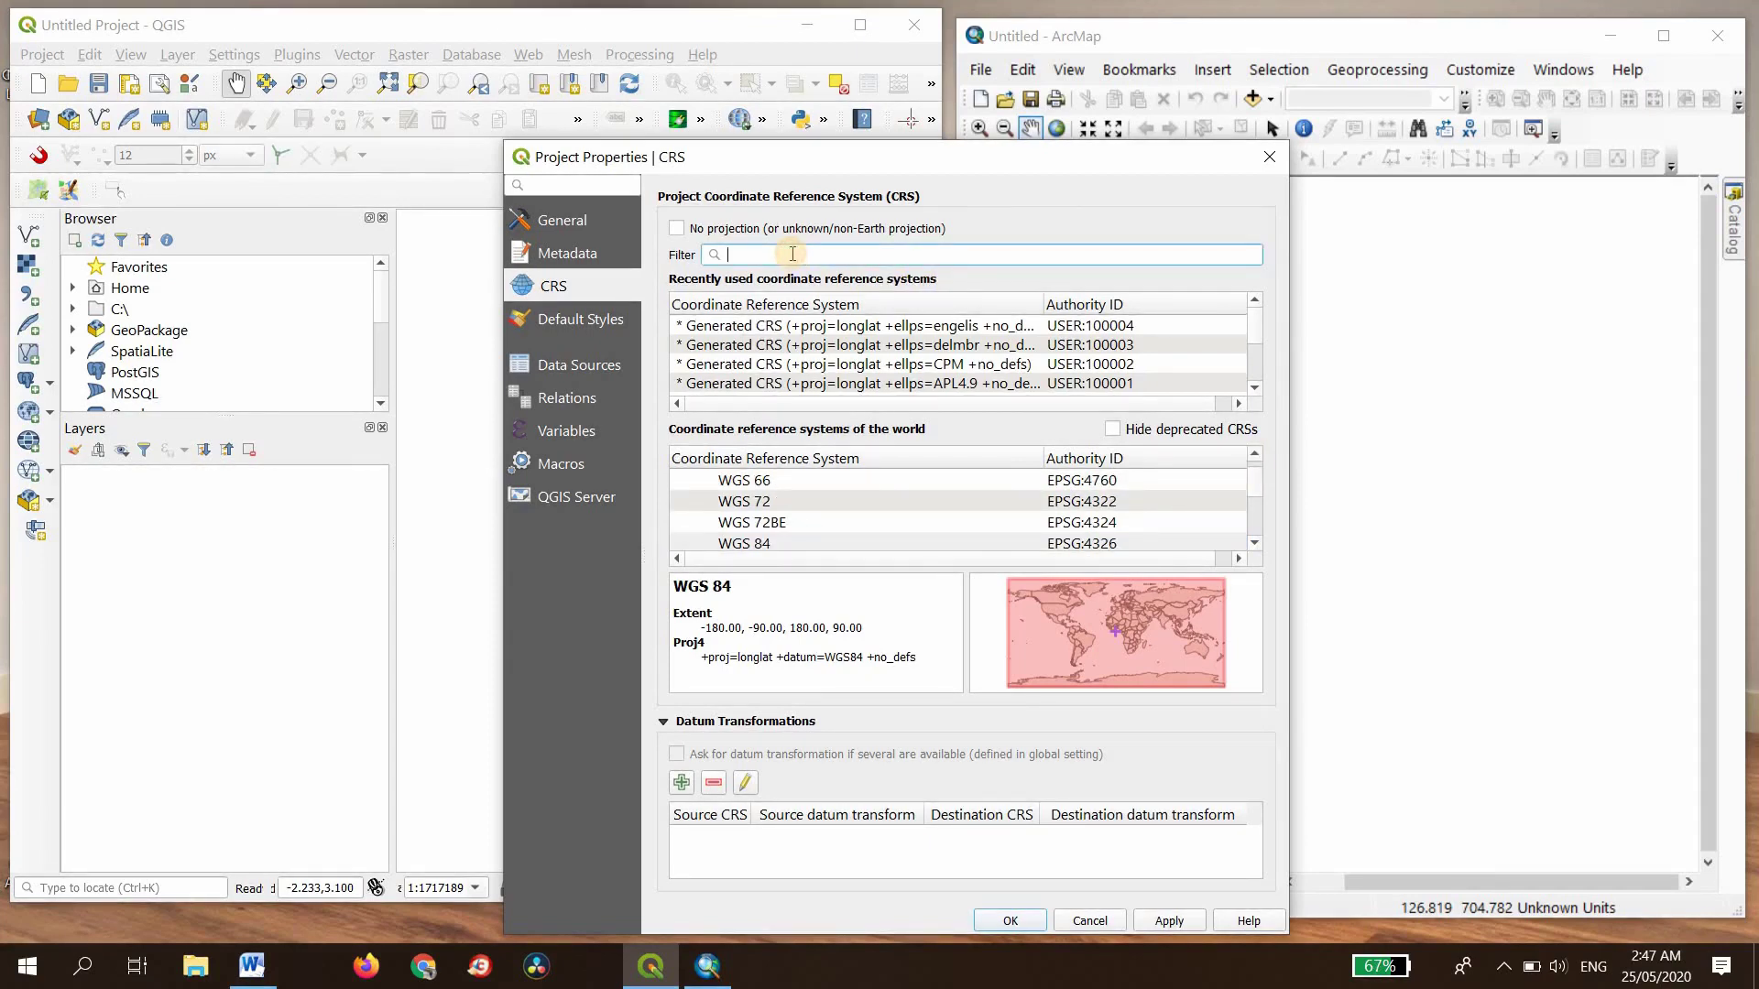
pyautogui.write('43')
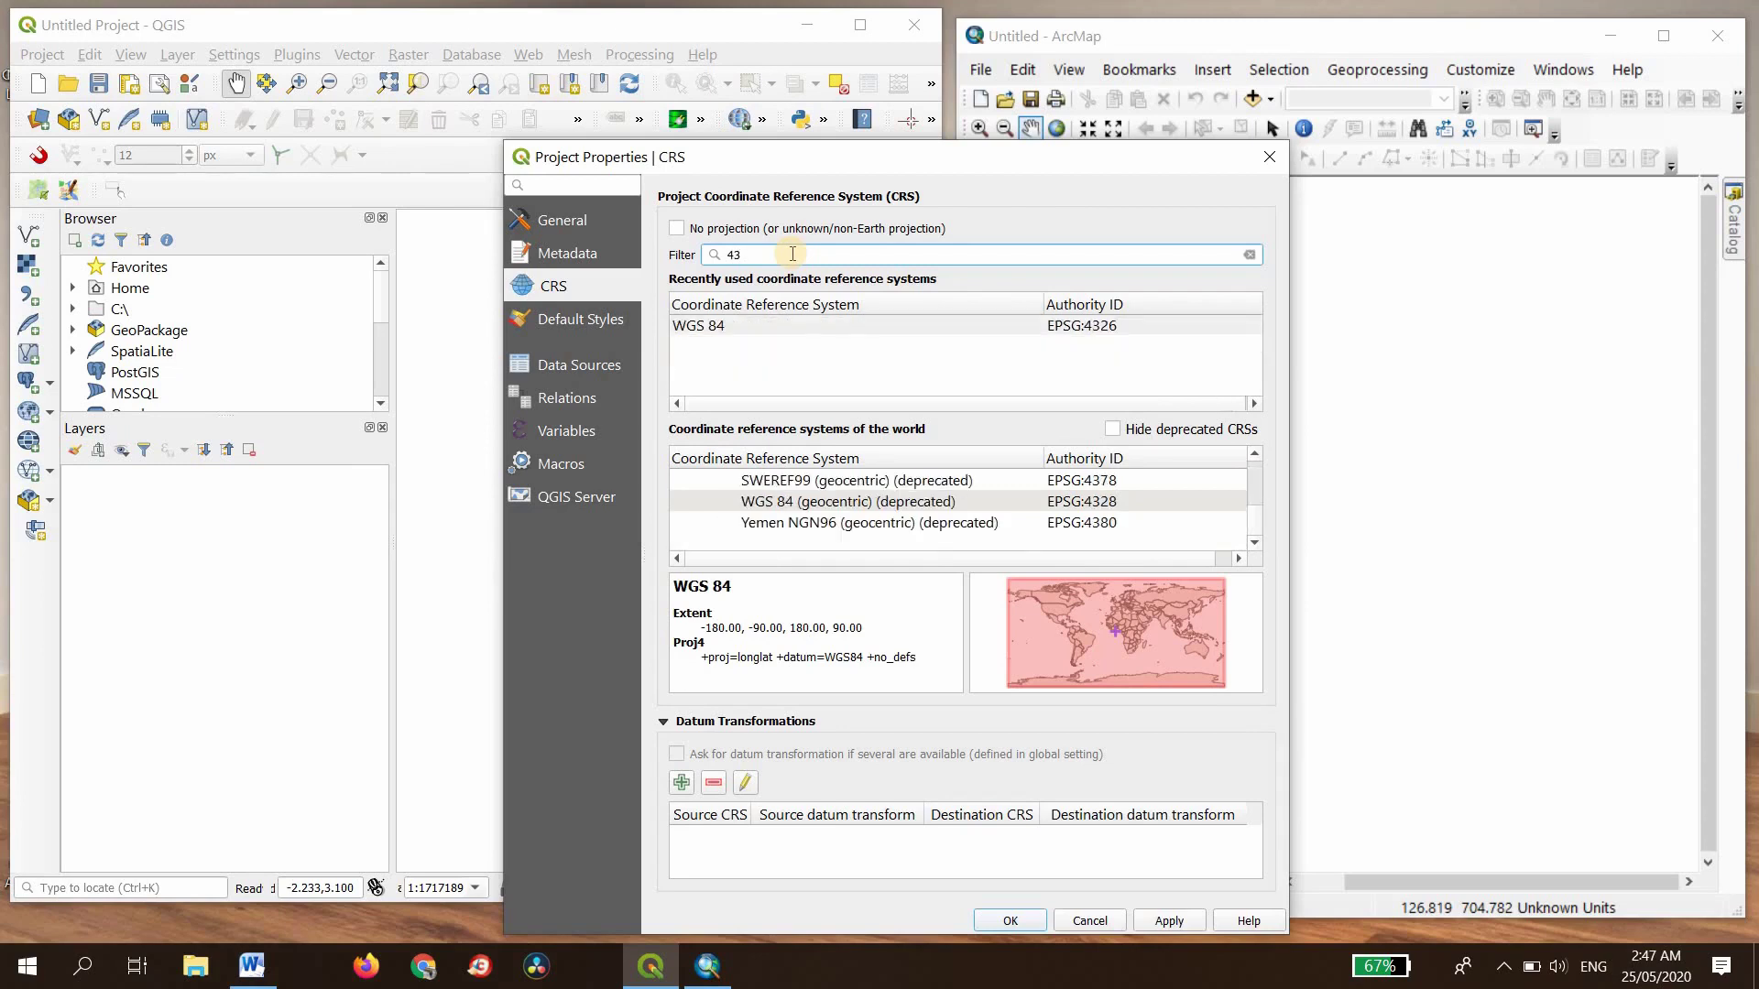
pyautogui.write('26')
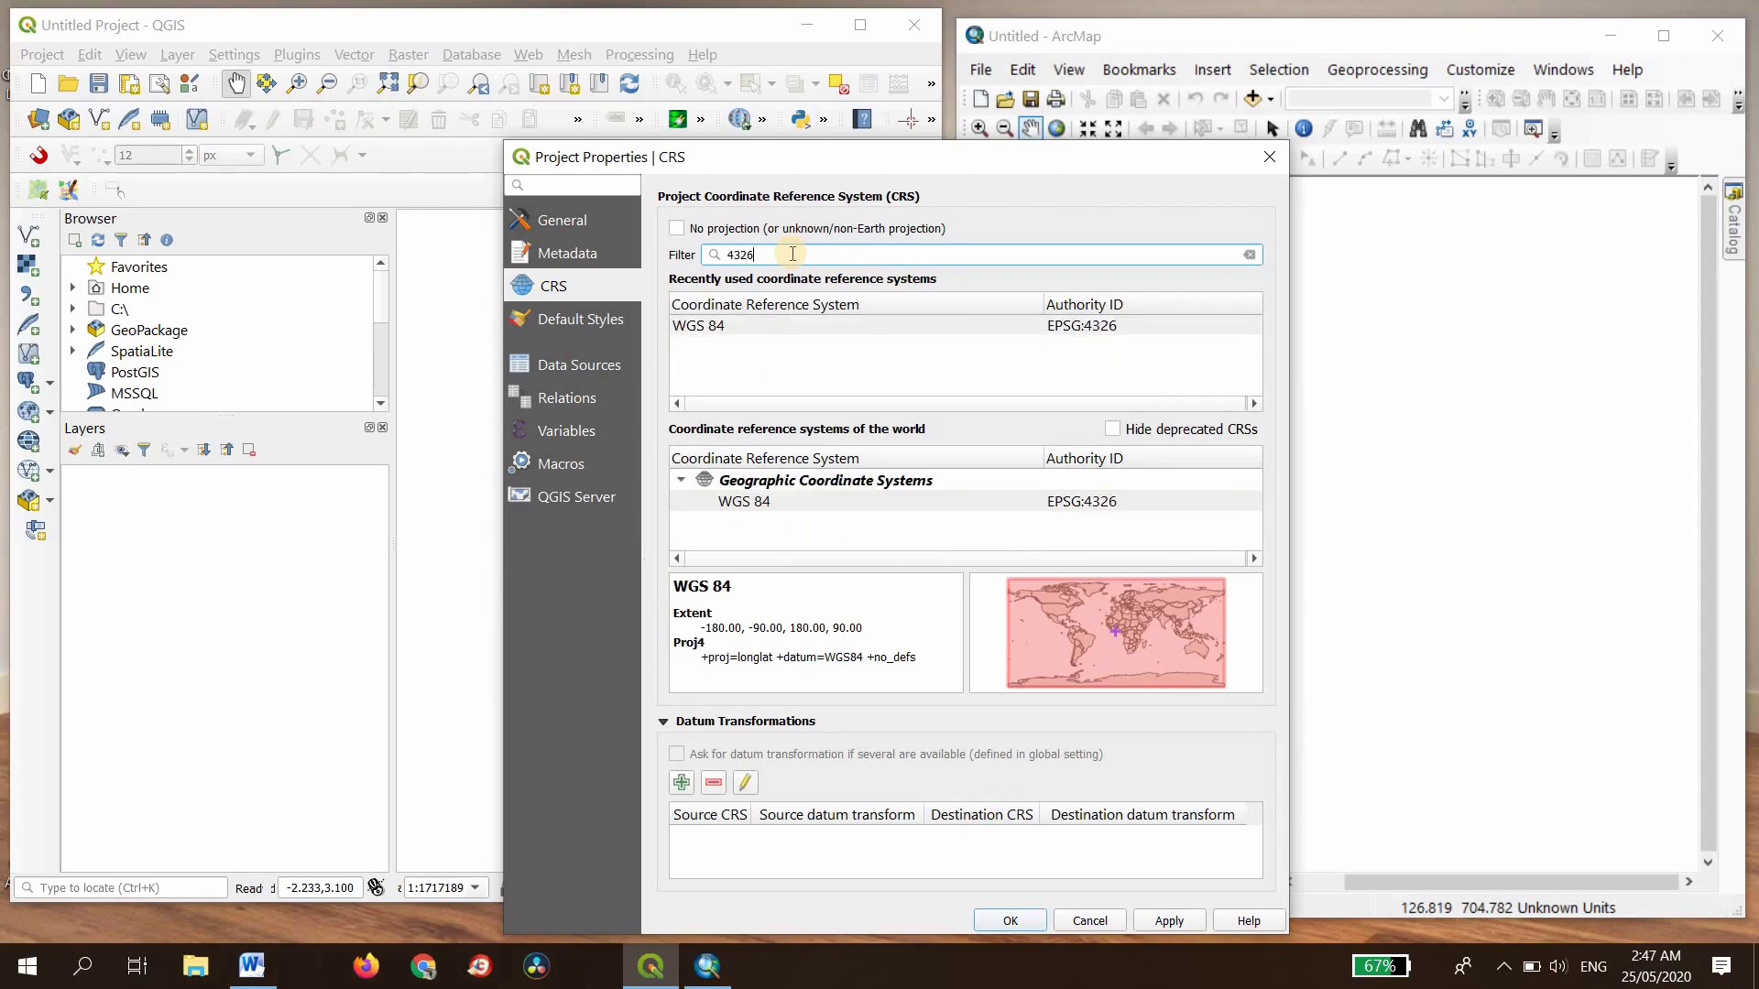
pyautogui.click(1053, 504)
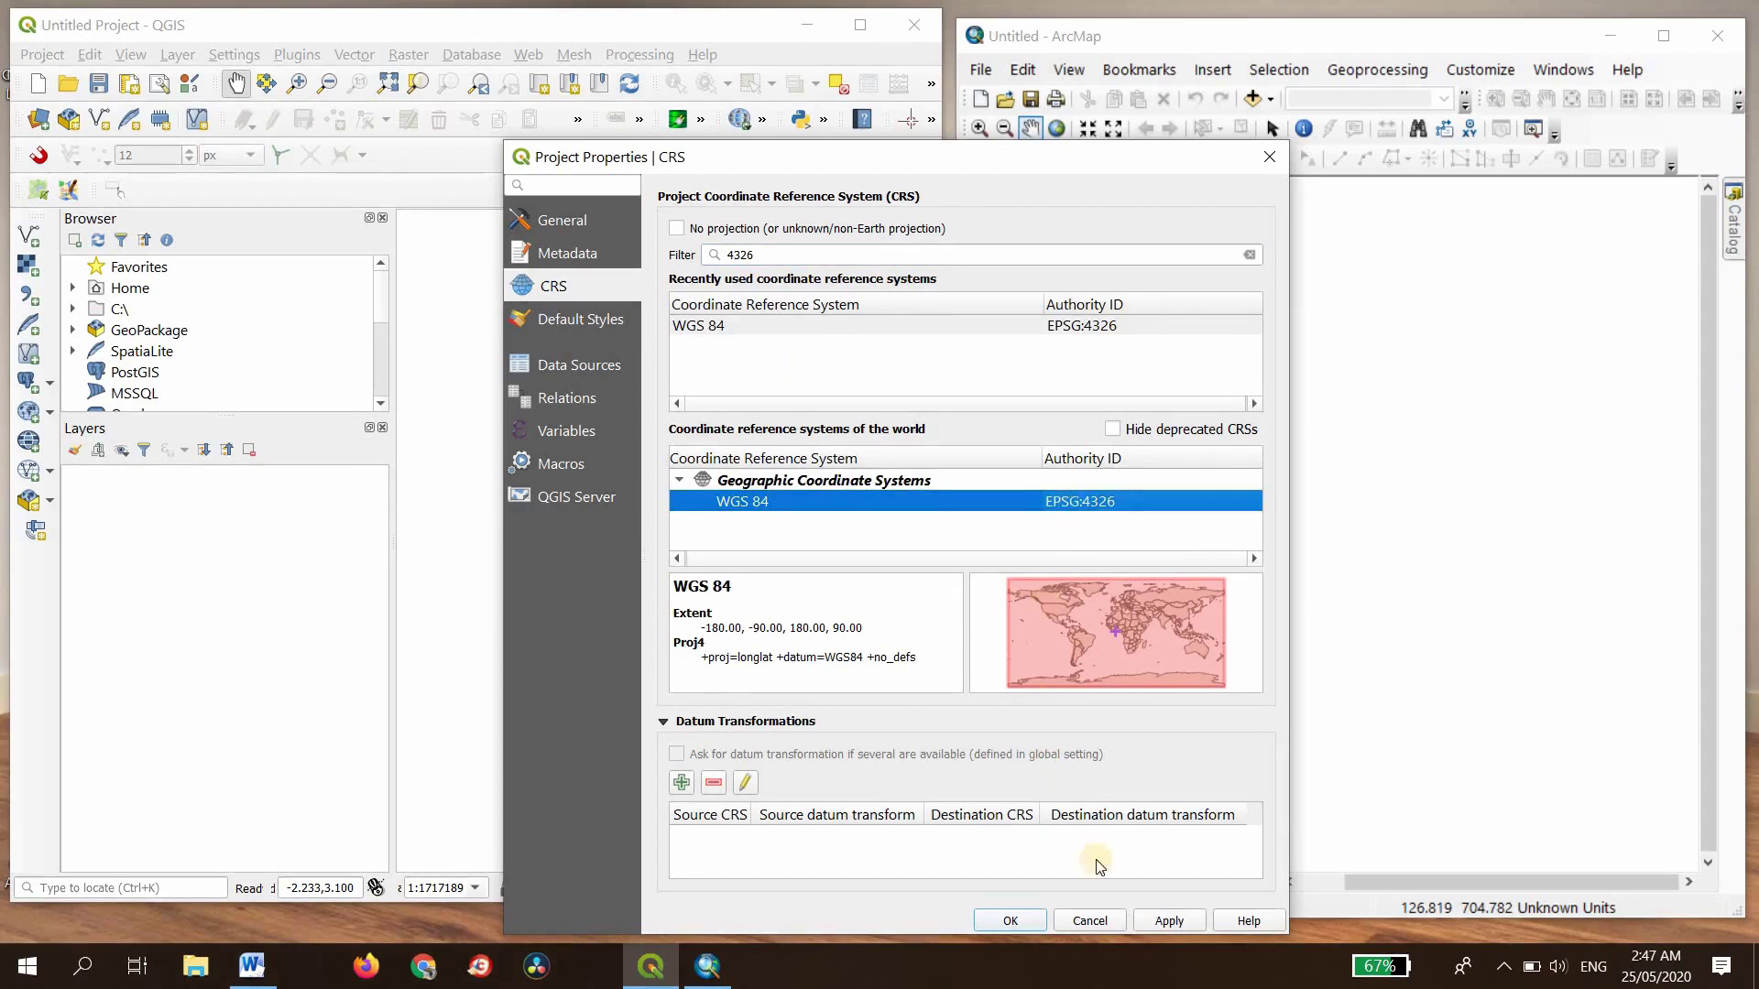
pyautogui.click(1177, 924)
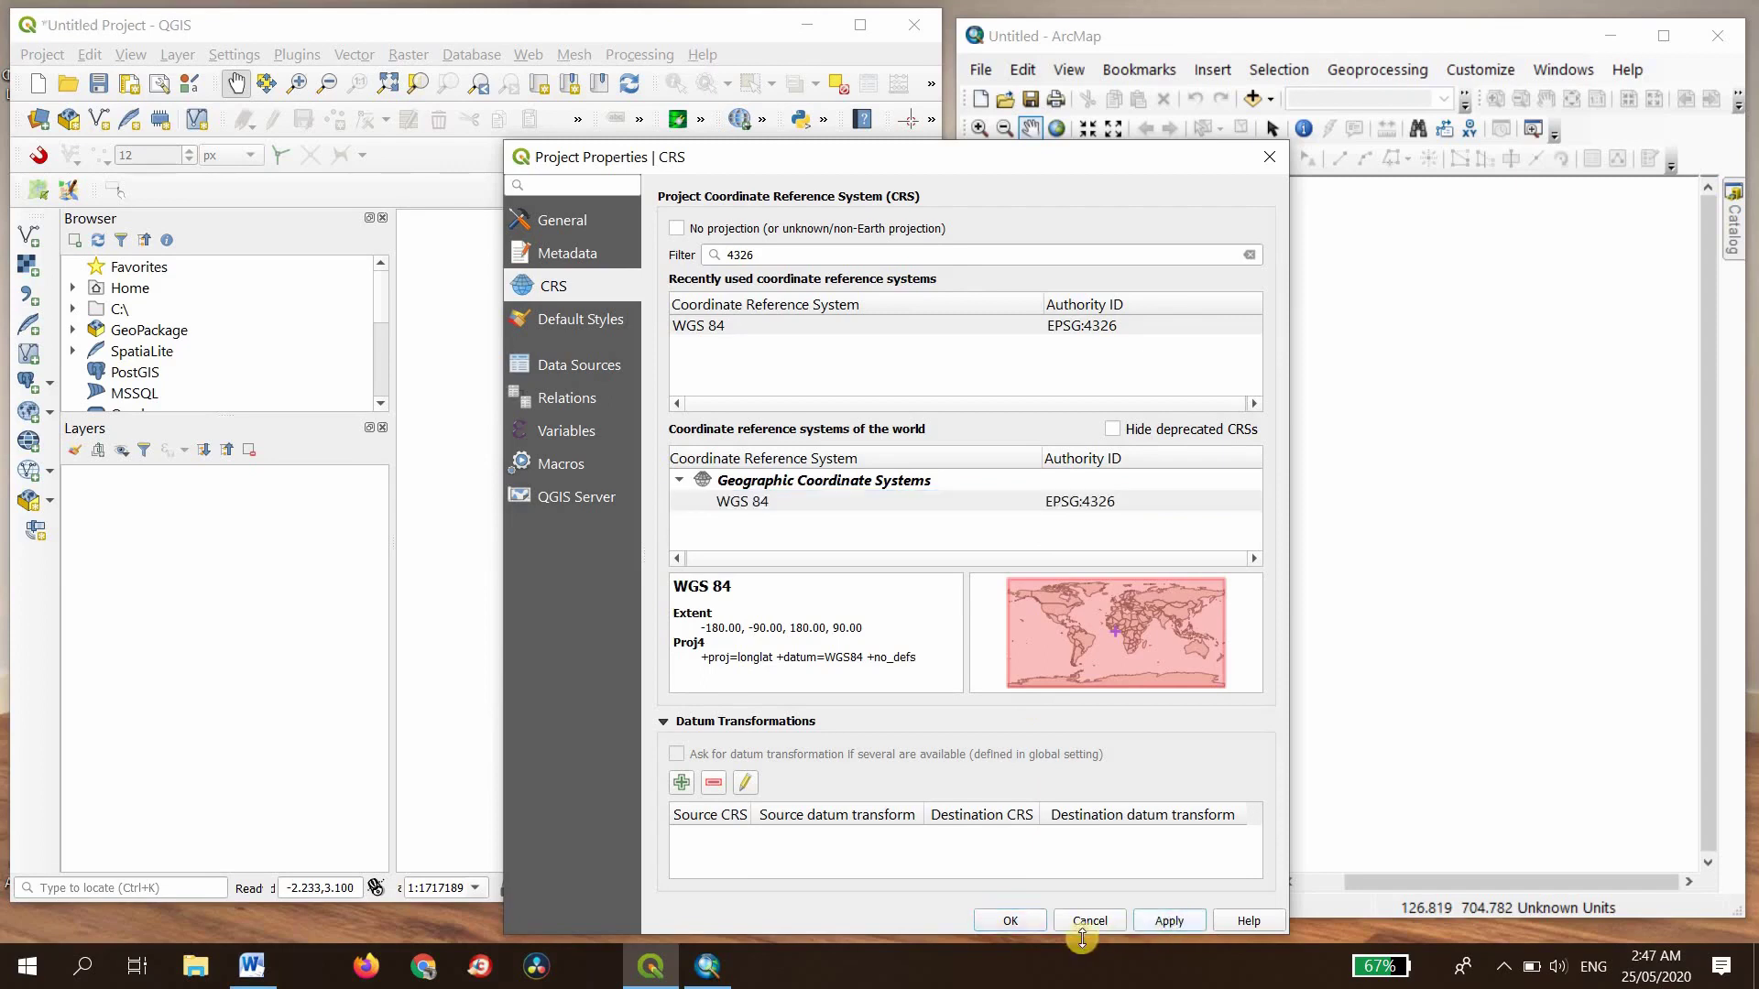
pyautogui.click(1007, 925)
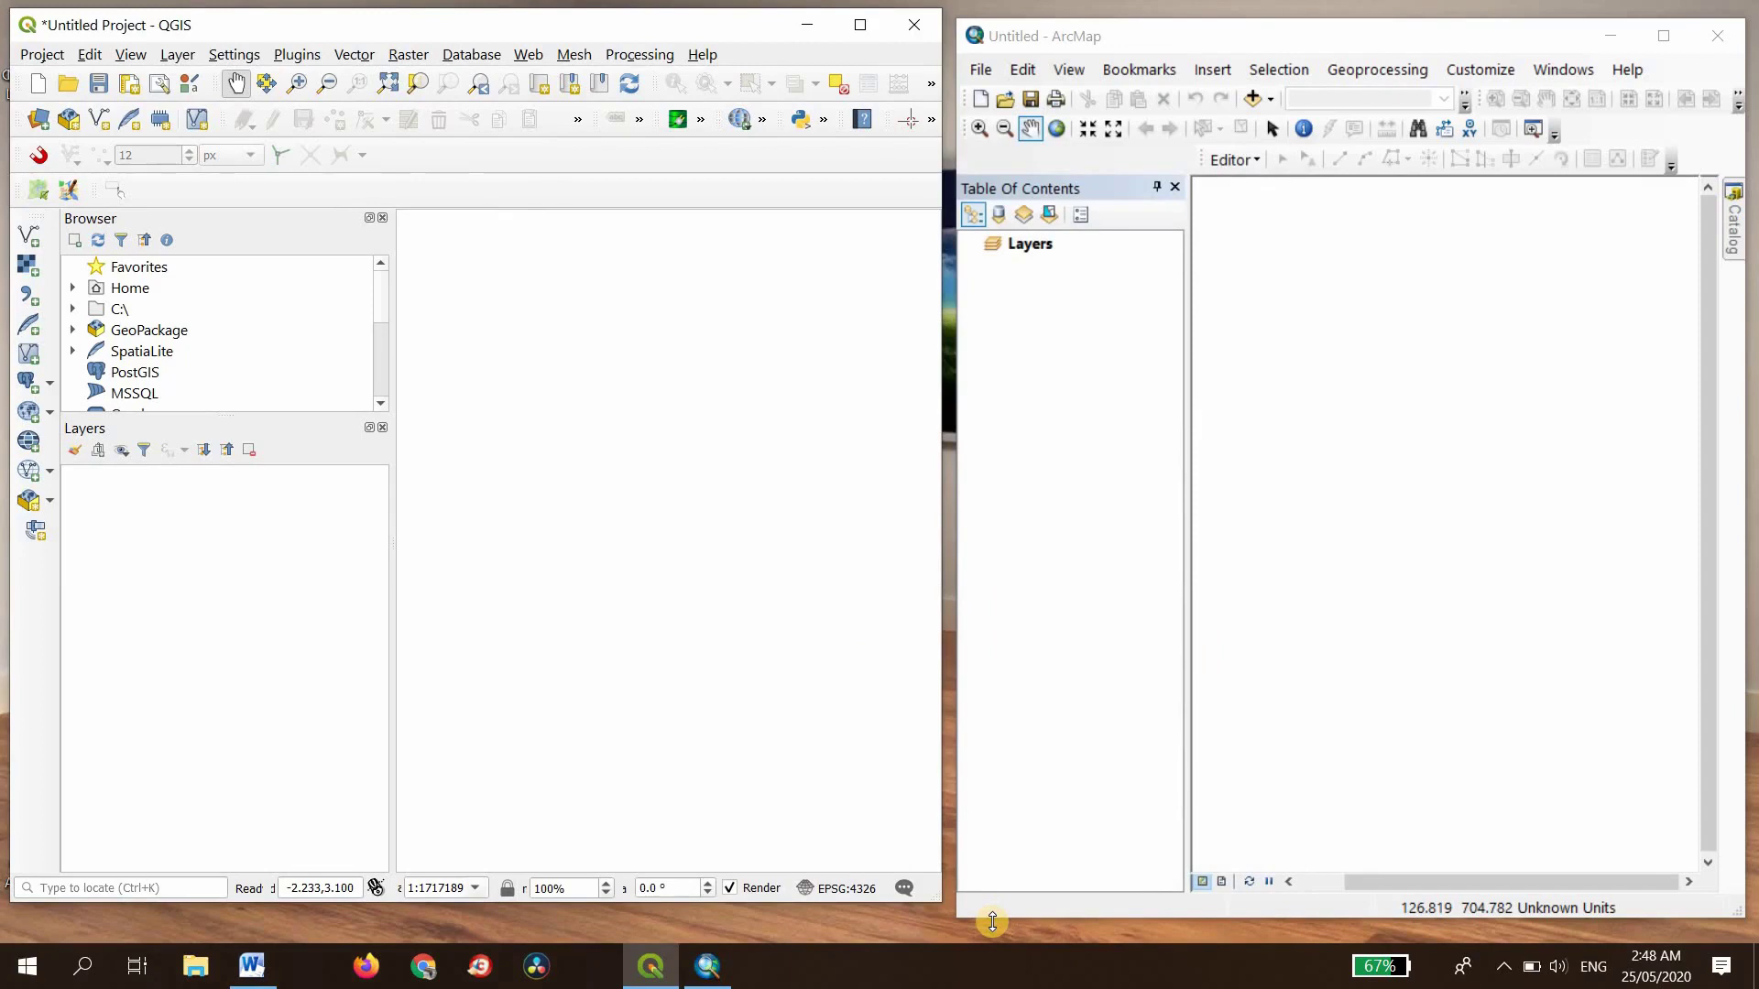
# Step: Switch to ArcMap and set the Layers data frame's coordinate system to WGS 1984 from the World geographic coordinate systems
pyautogui.rightClick(1038, 246)
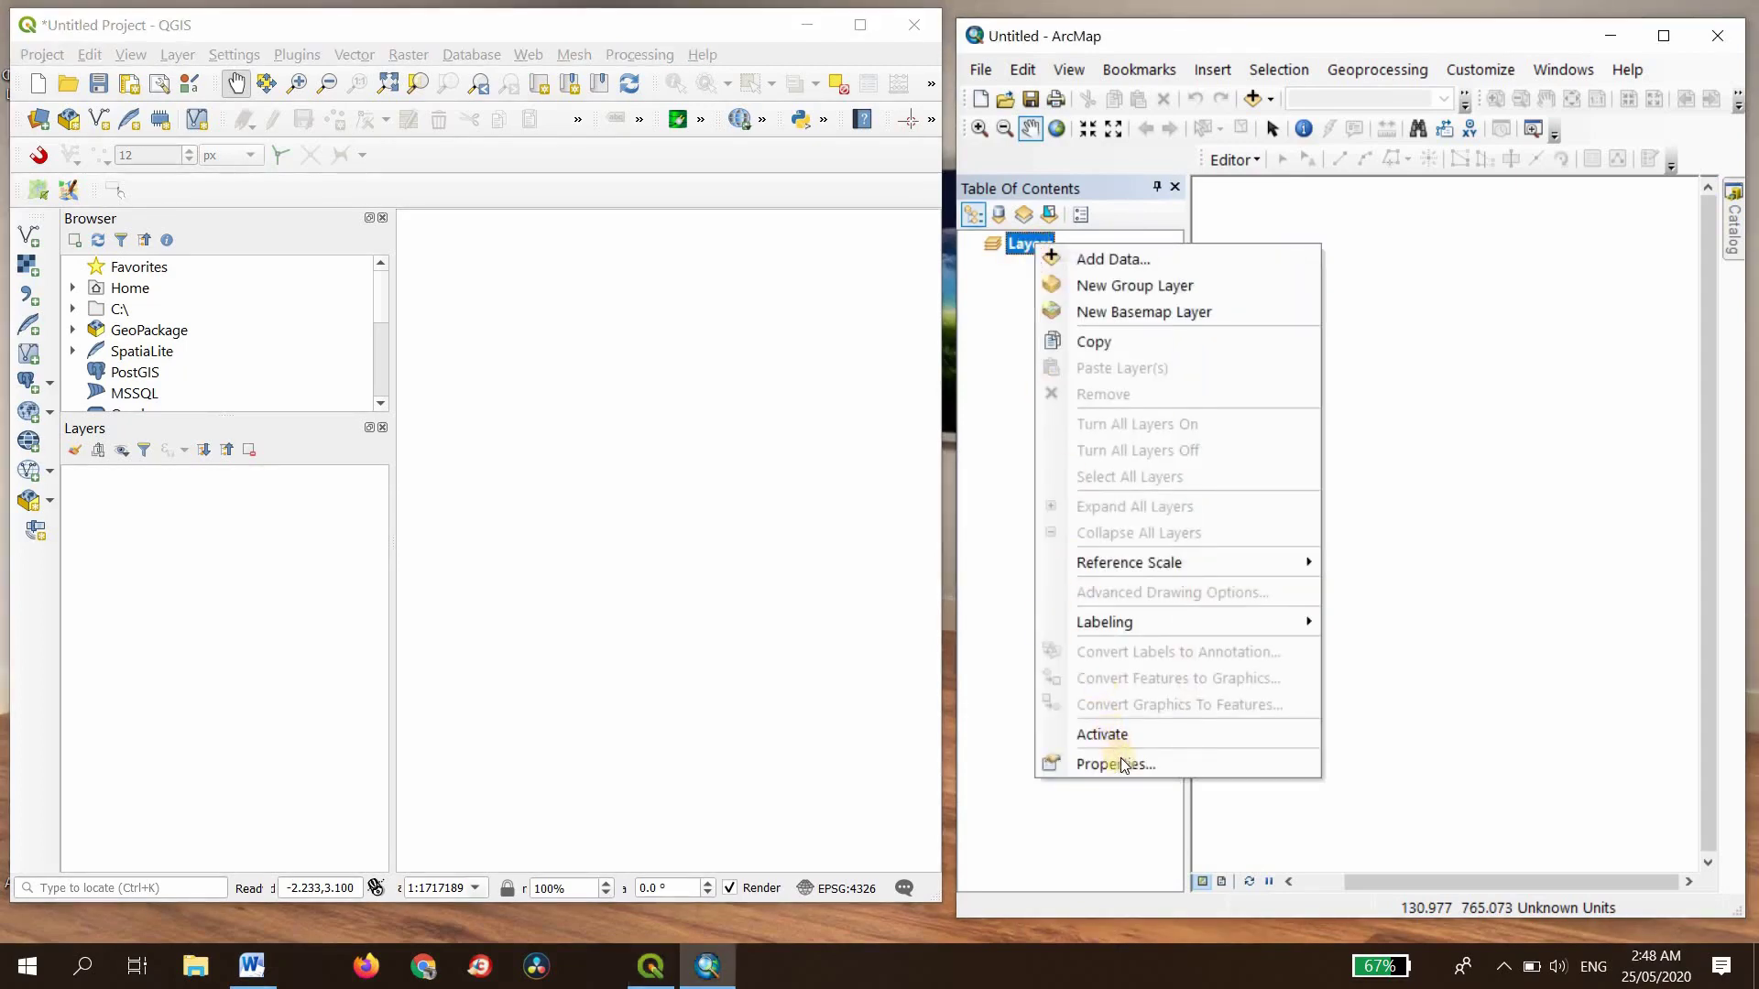
pyautogui.click(1116, 764)
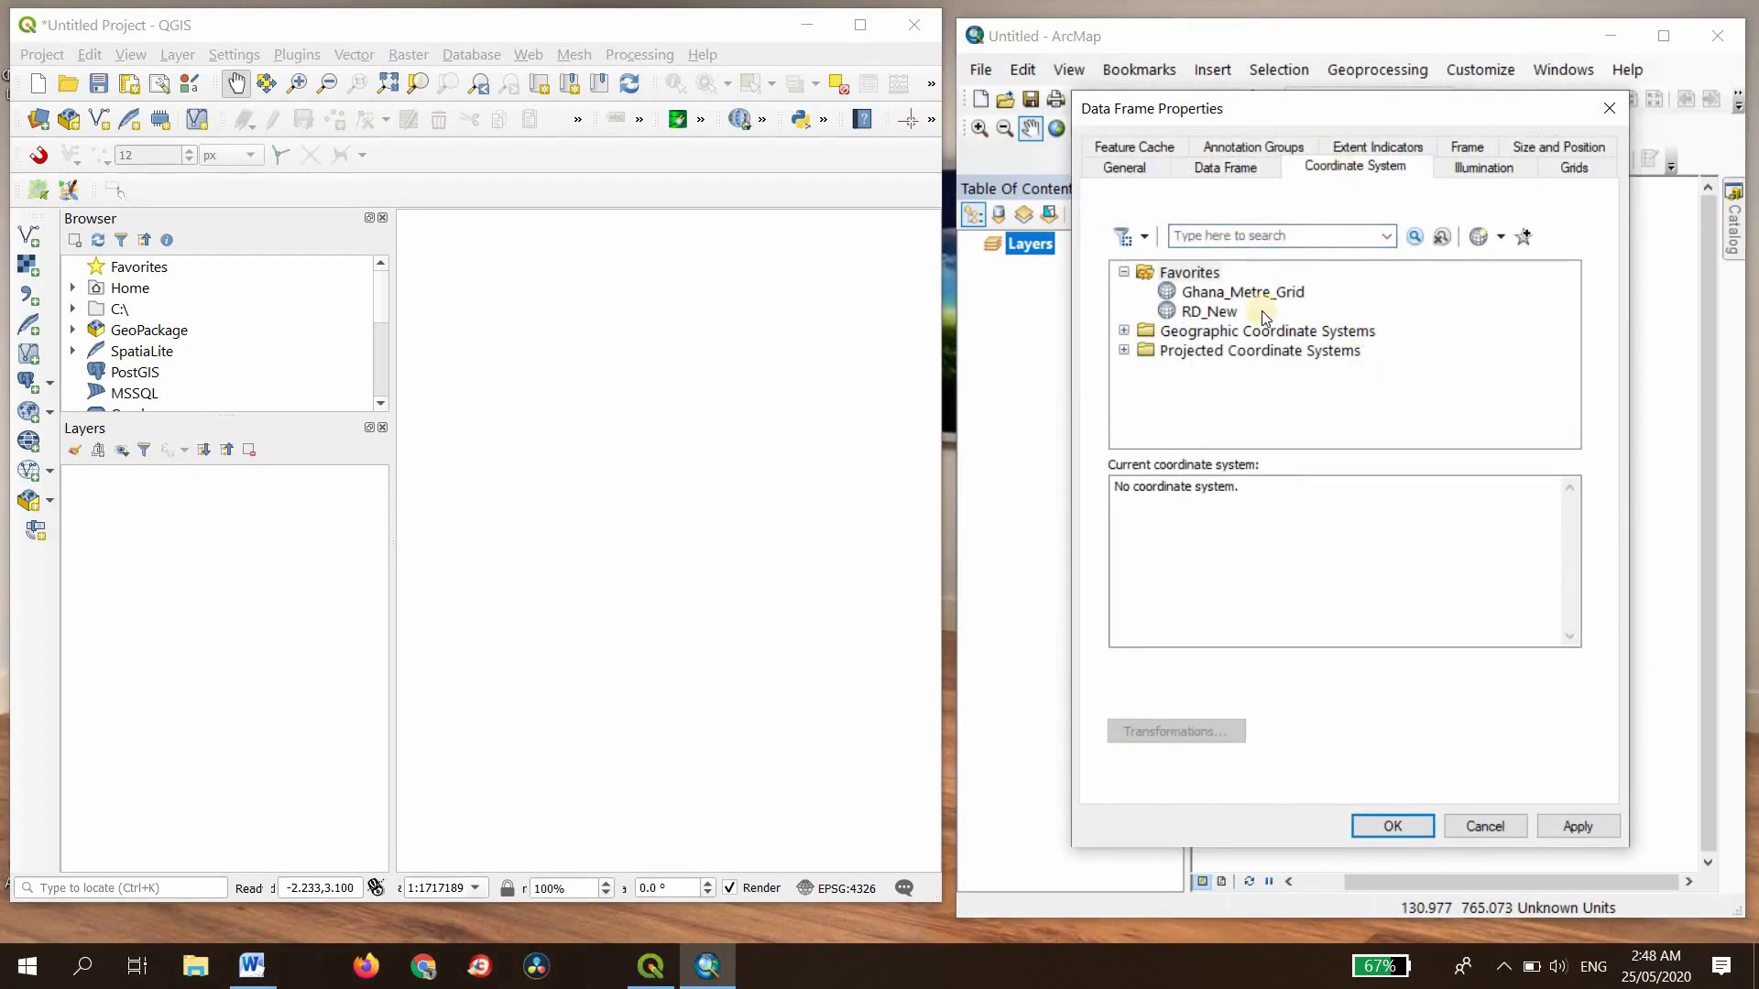
pyautogui.click(1133, 334)
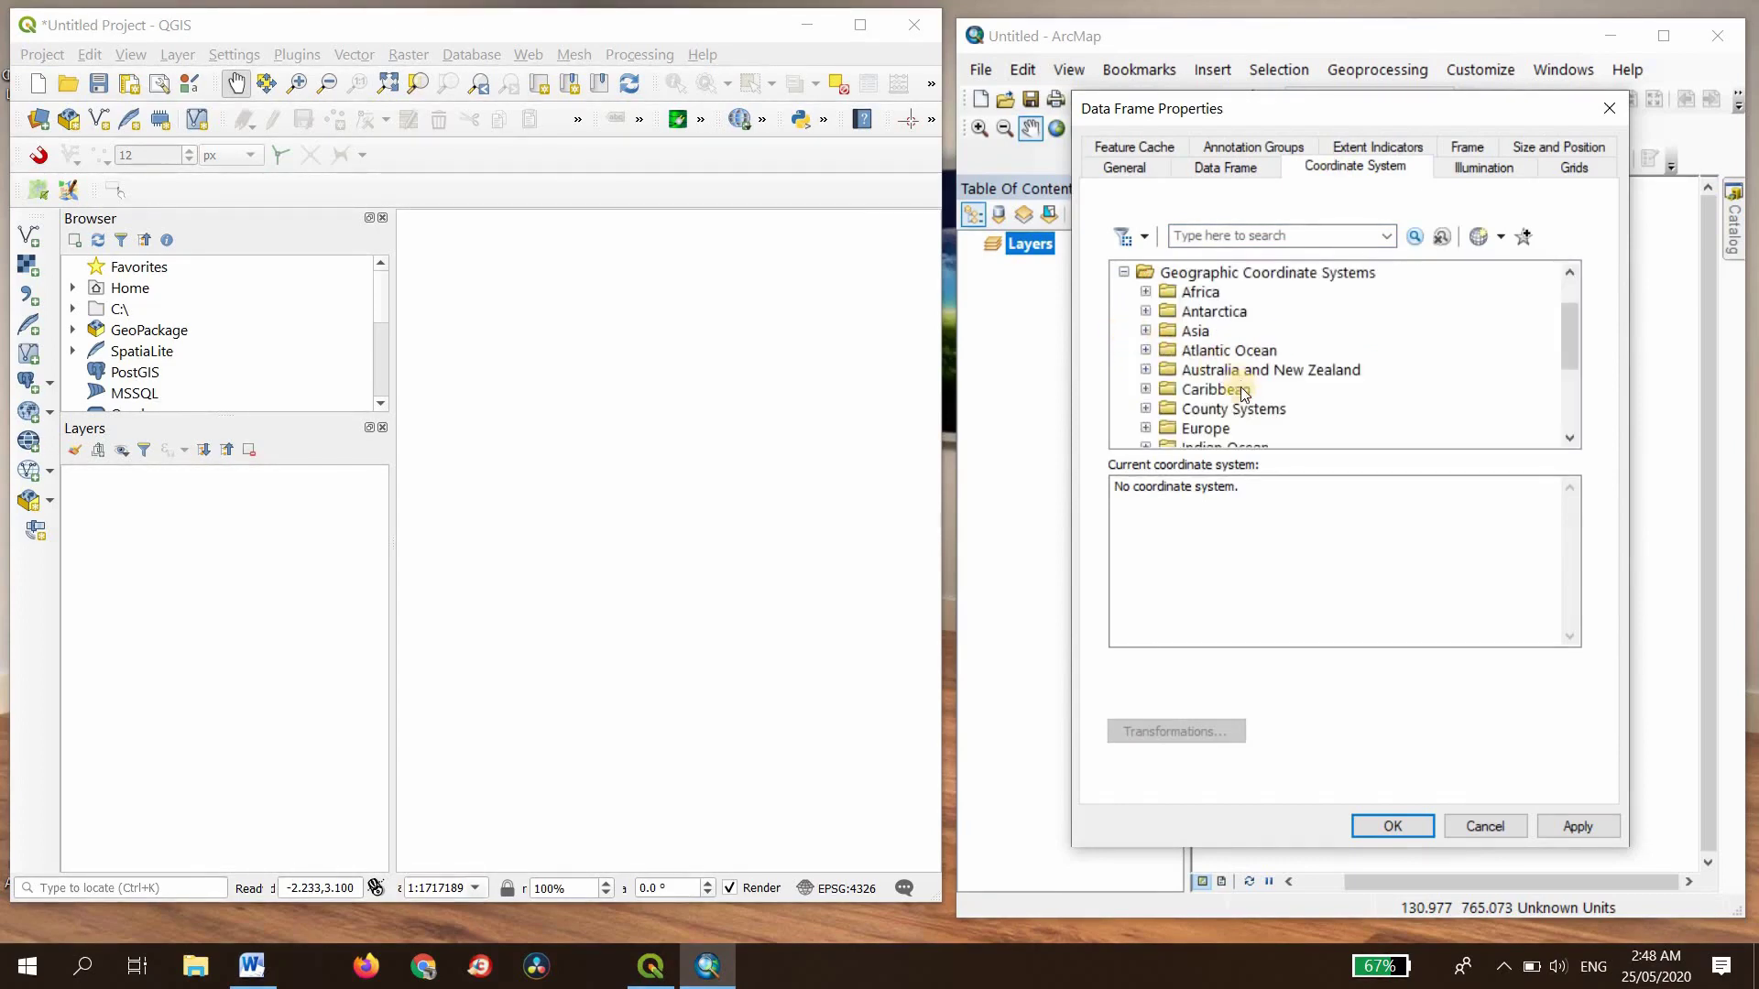
pyautogui.scroll(-3, 1237, 403)
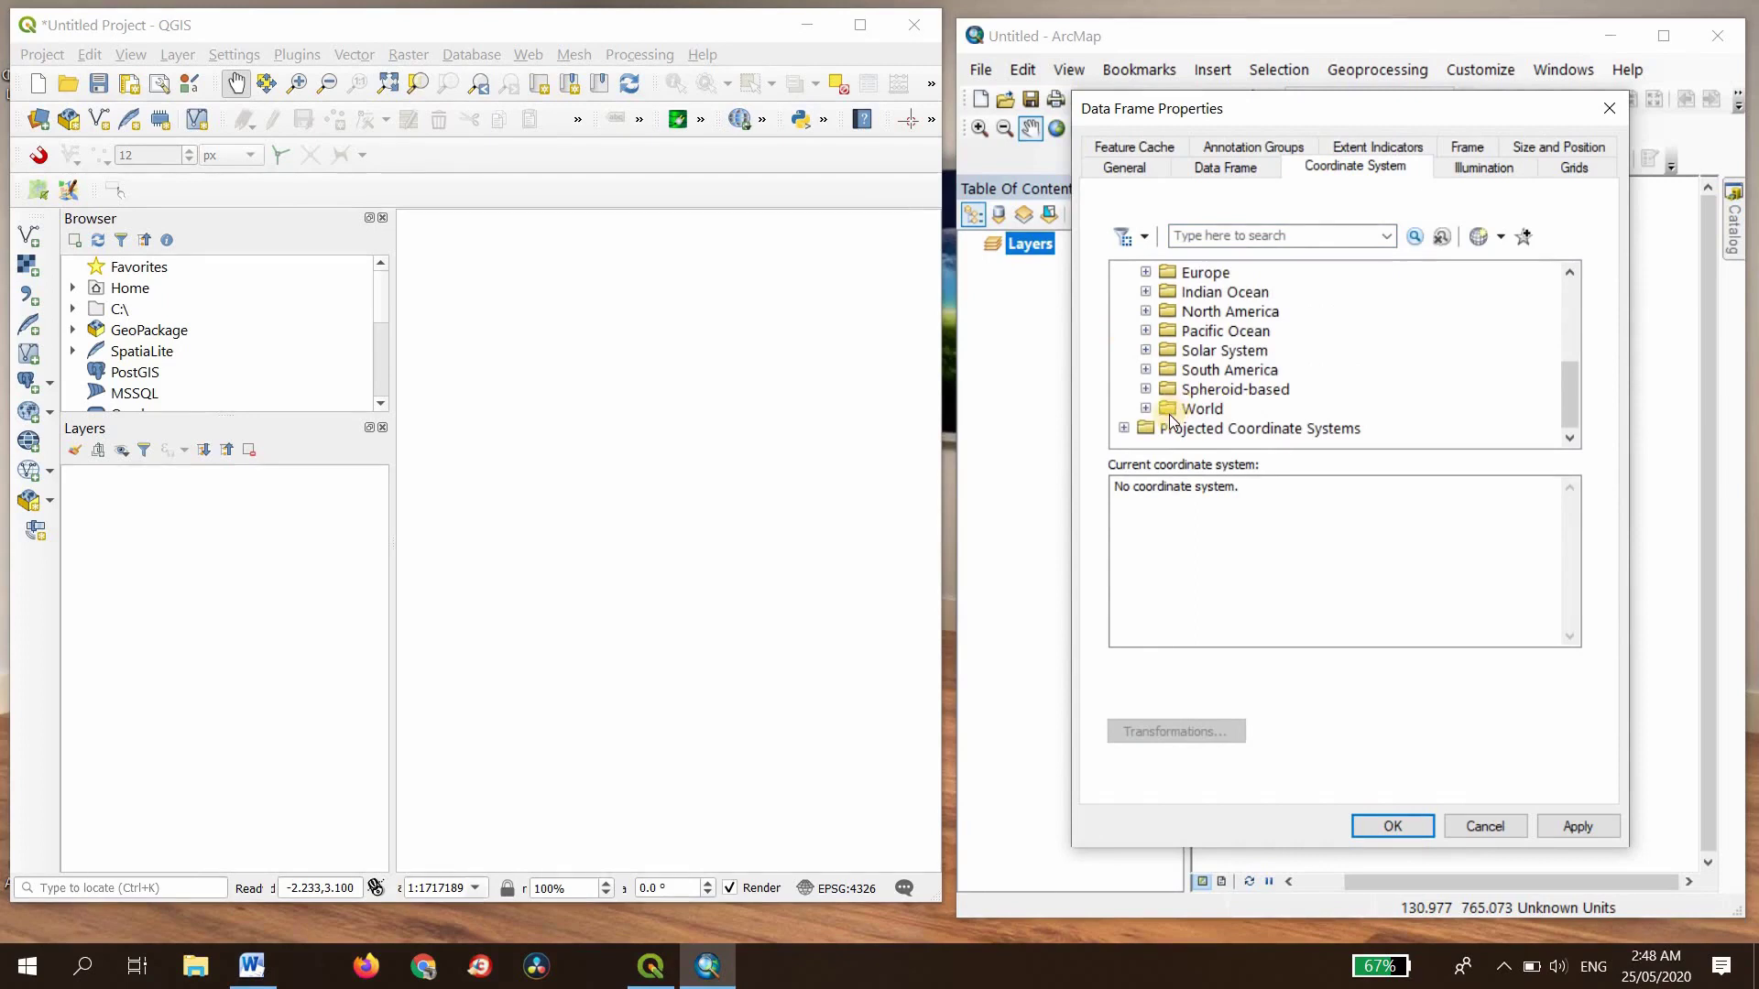
pyautogui.click(1147, 409)
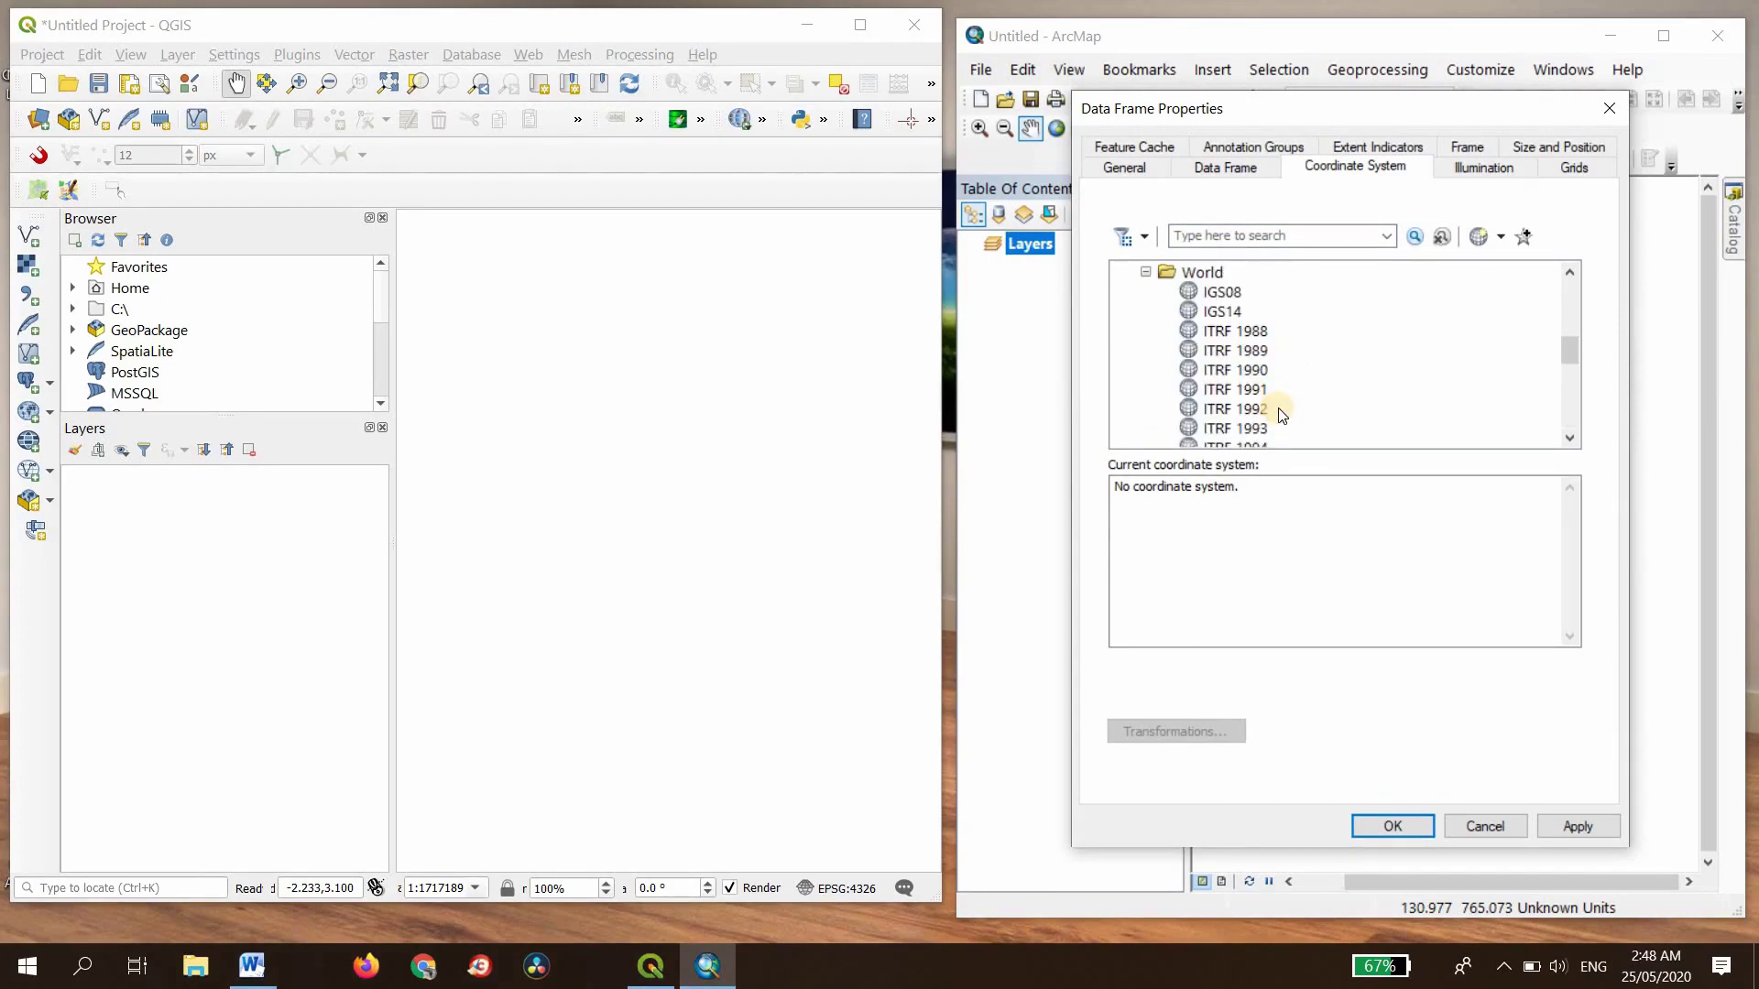
pyautogui.scroll(-2, 1280, 412)
pyautogui.scroll(-3, 1280, 415)
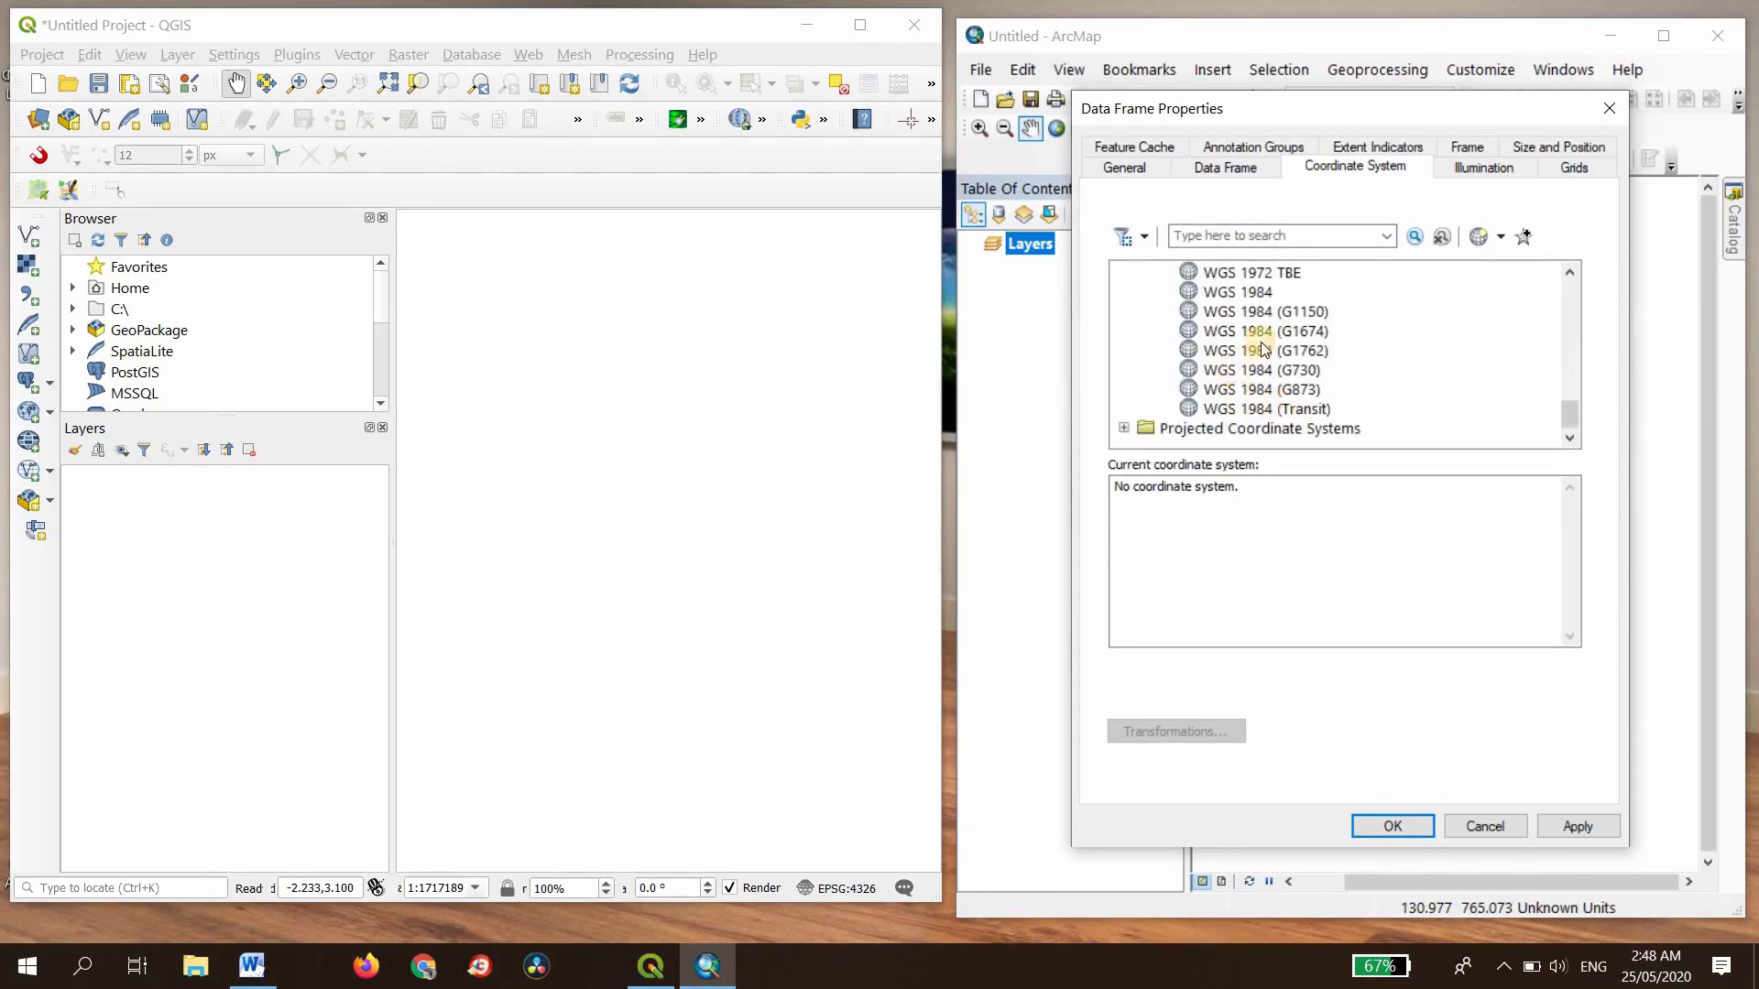
pyautogui.click(1226, 295)
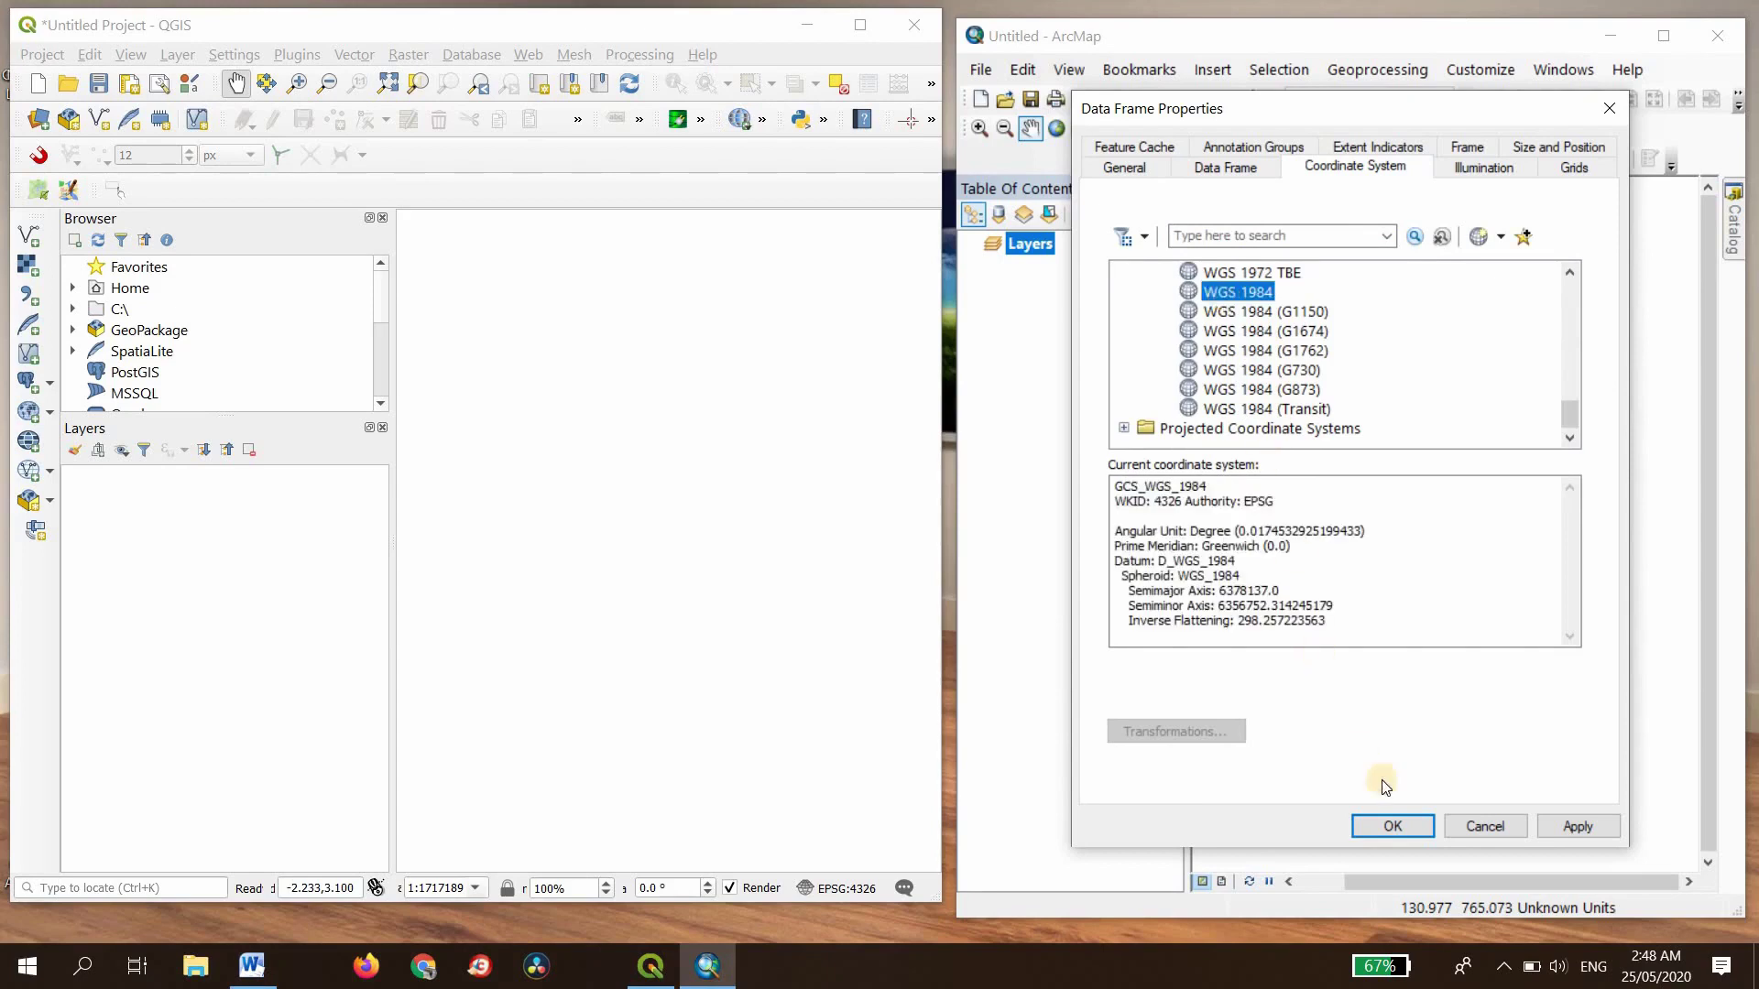
pyautogui.click(1570, 826)
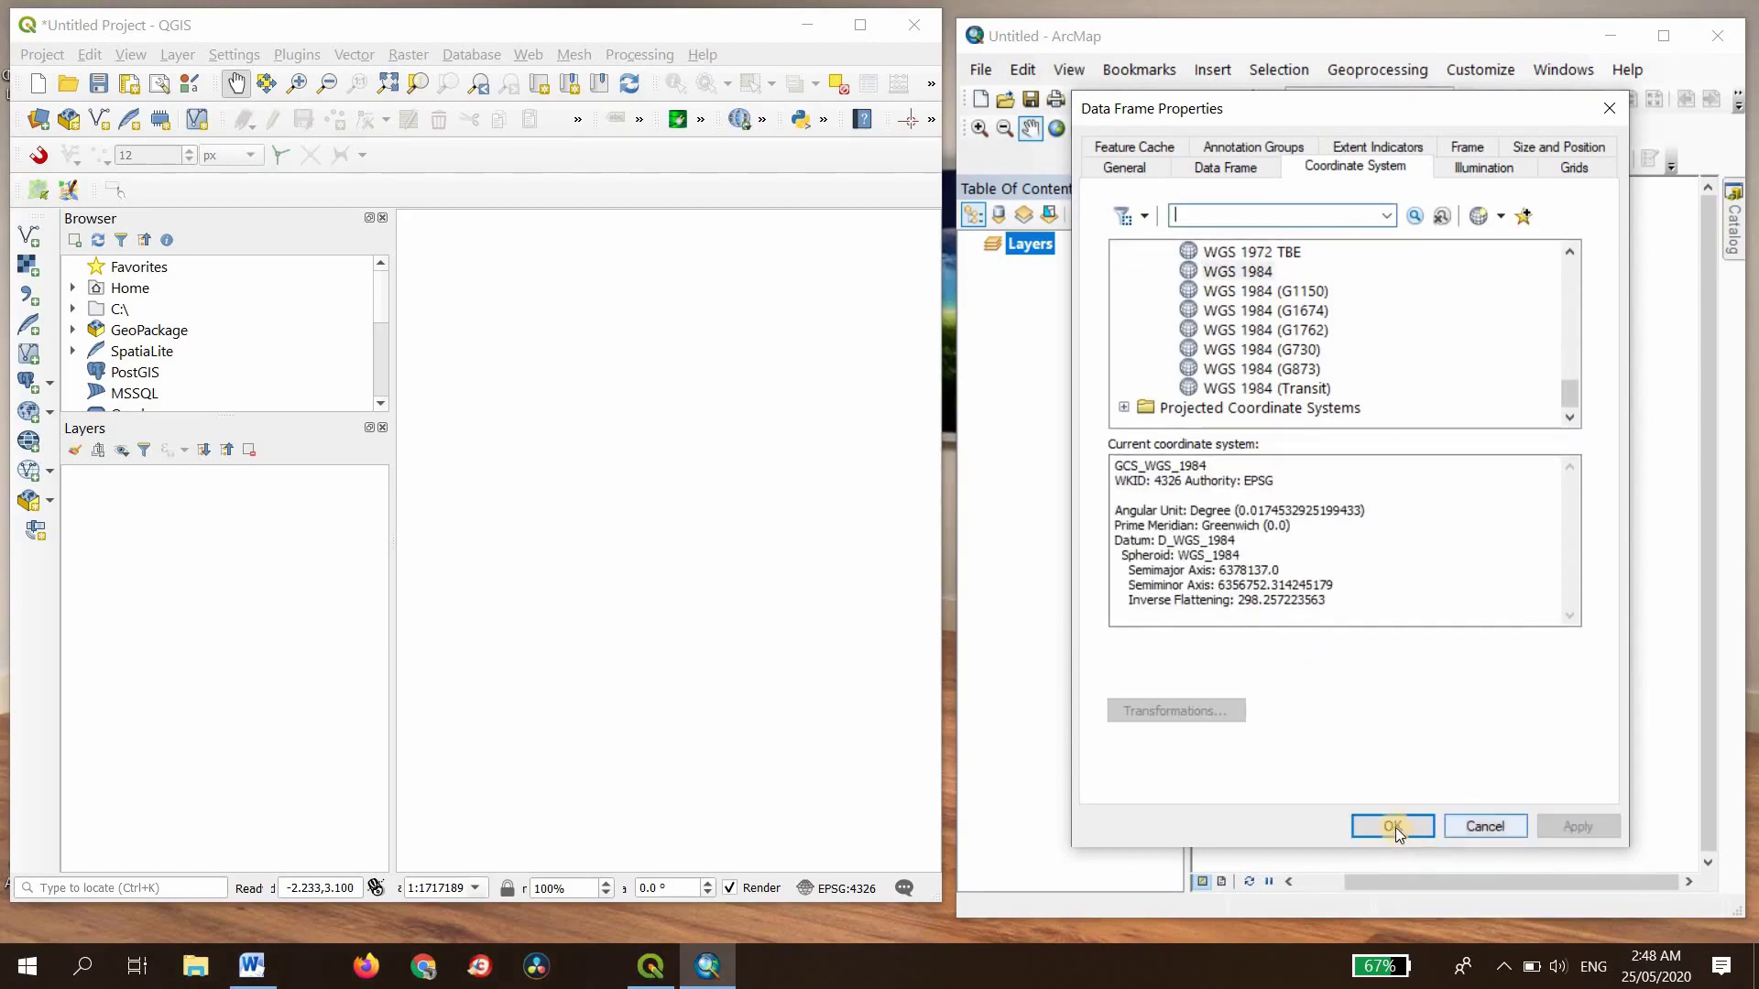
pyautogui.press('Return')
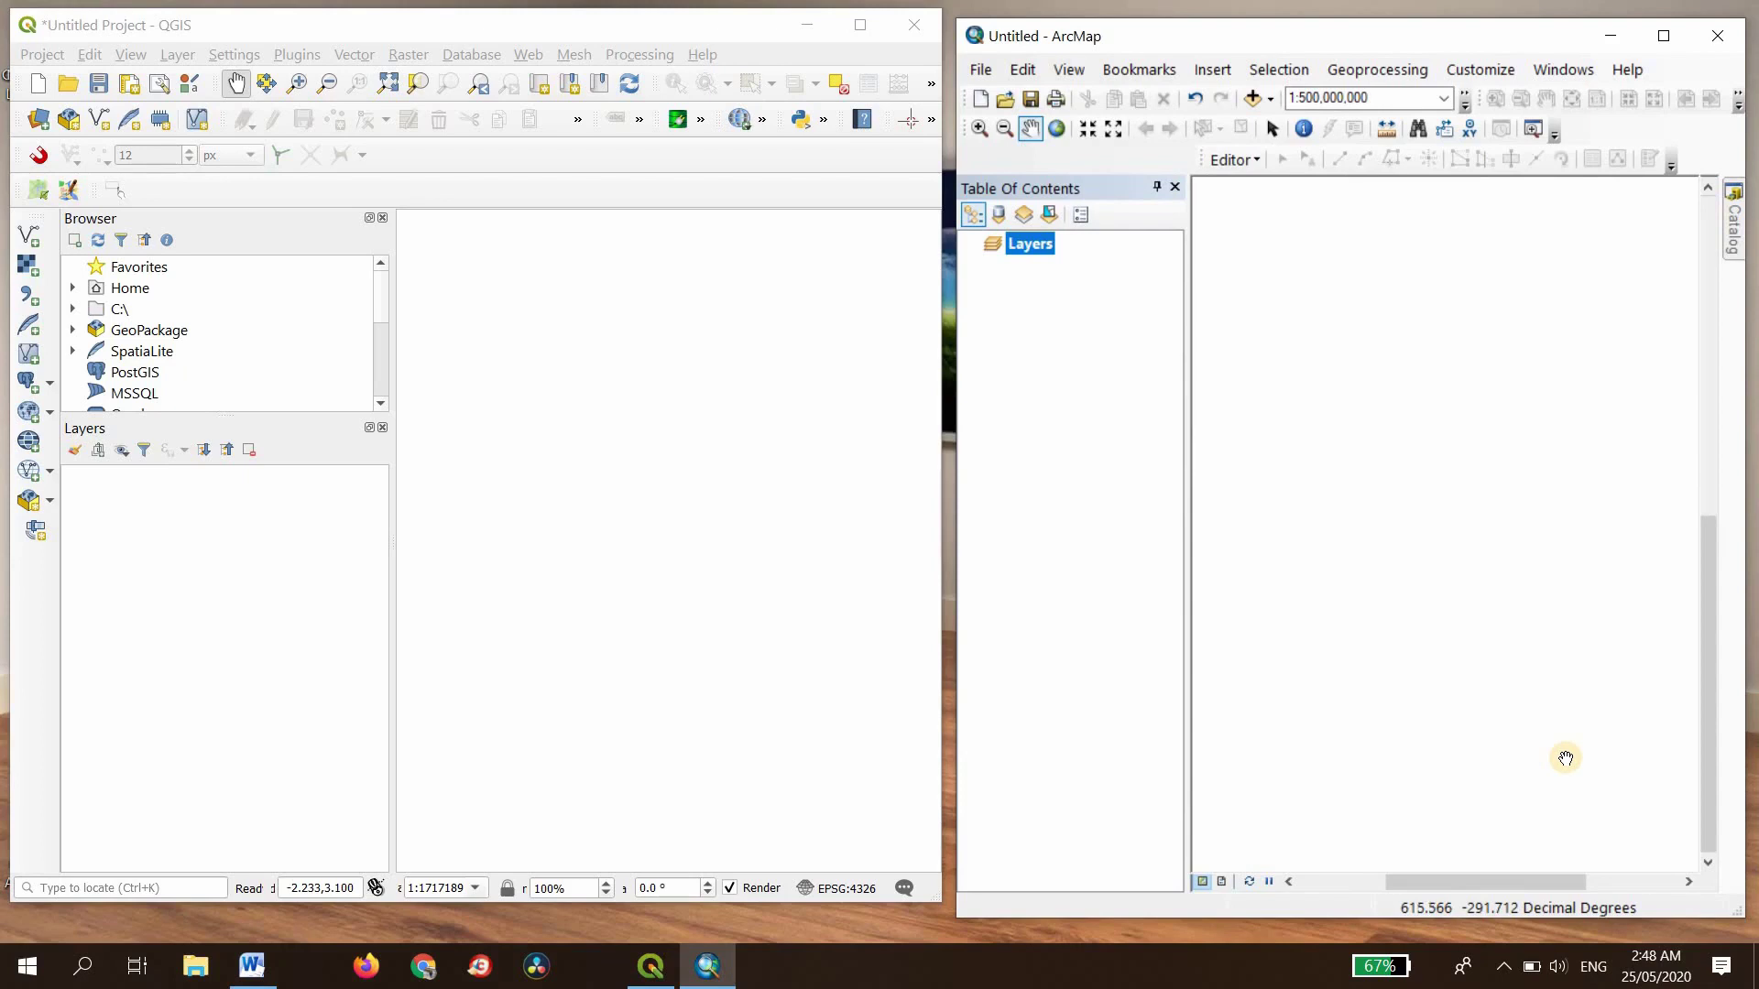
# Step: Switch to QGIS and save the project as Myproject_qgis in the QGIS-Training-Data-2.0 folder
pyautogui.click(39, 53)
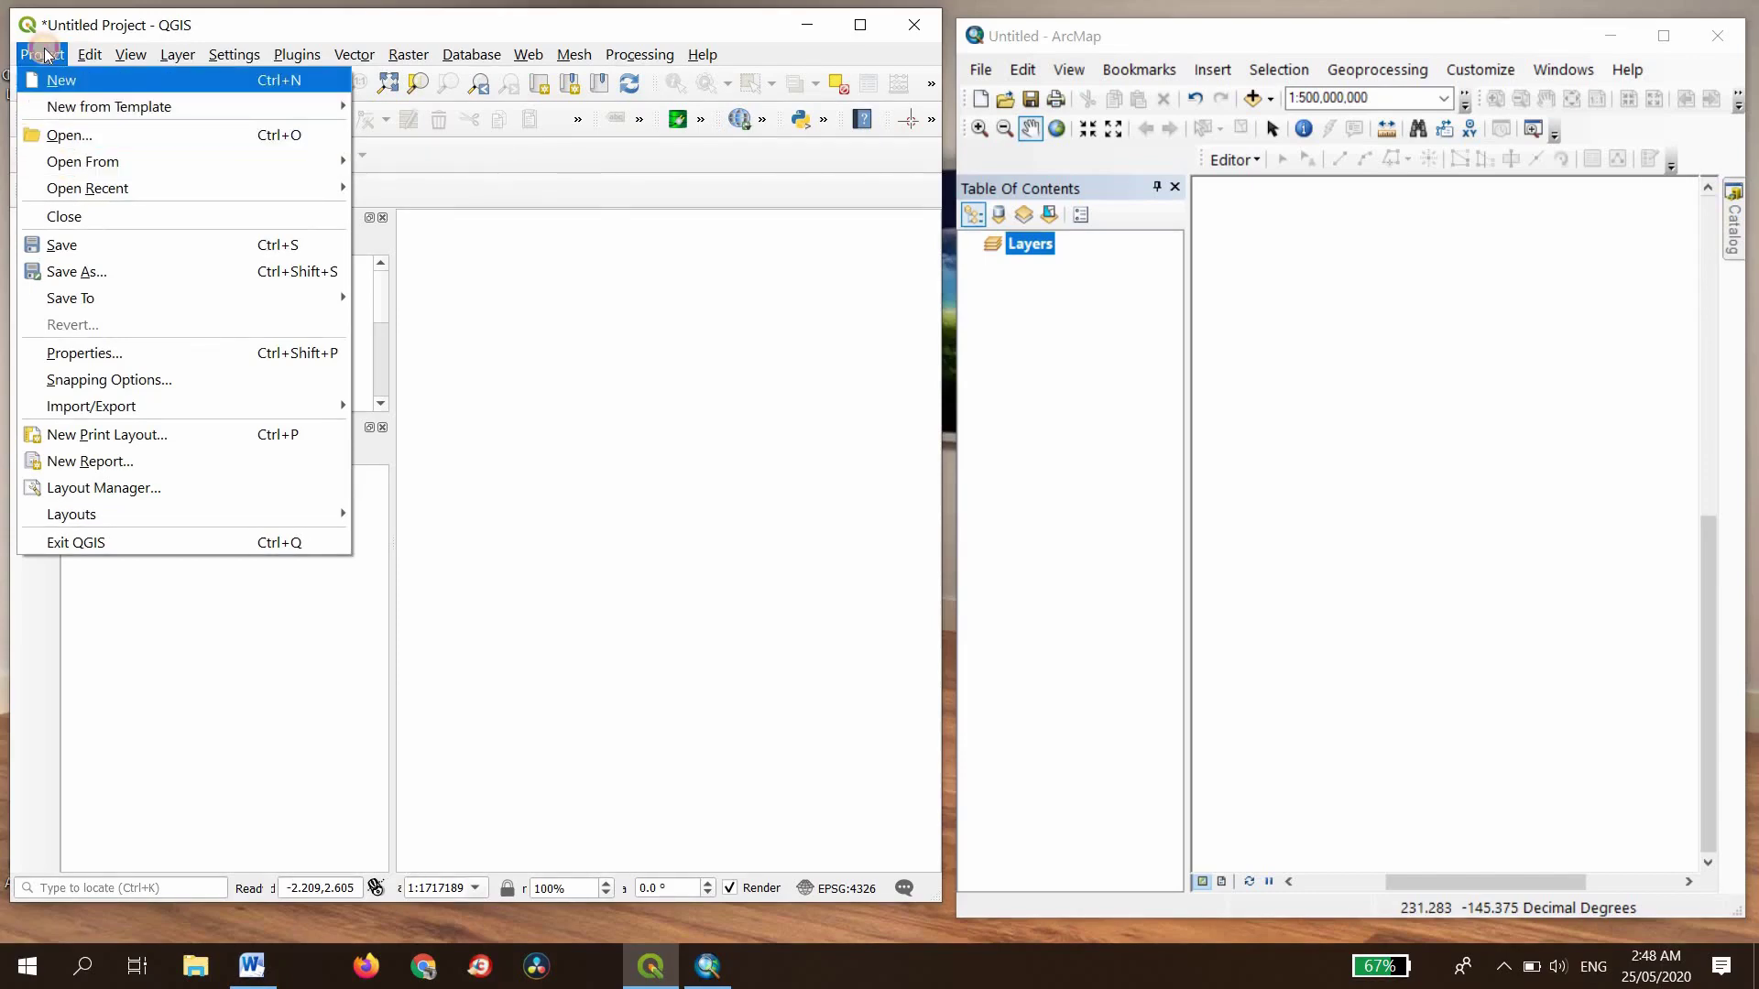
pyautogui.click(108, 246)
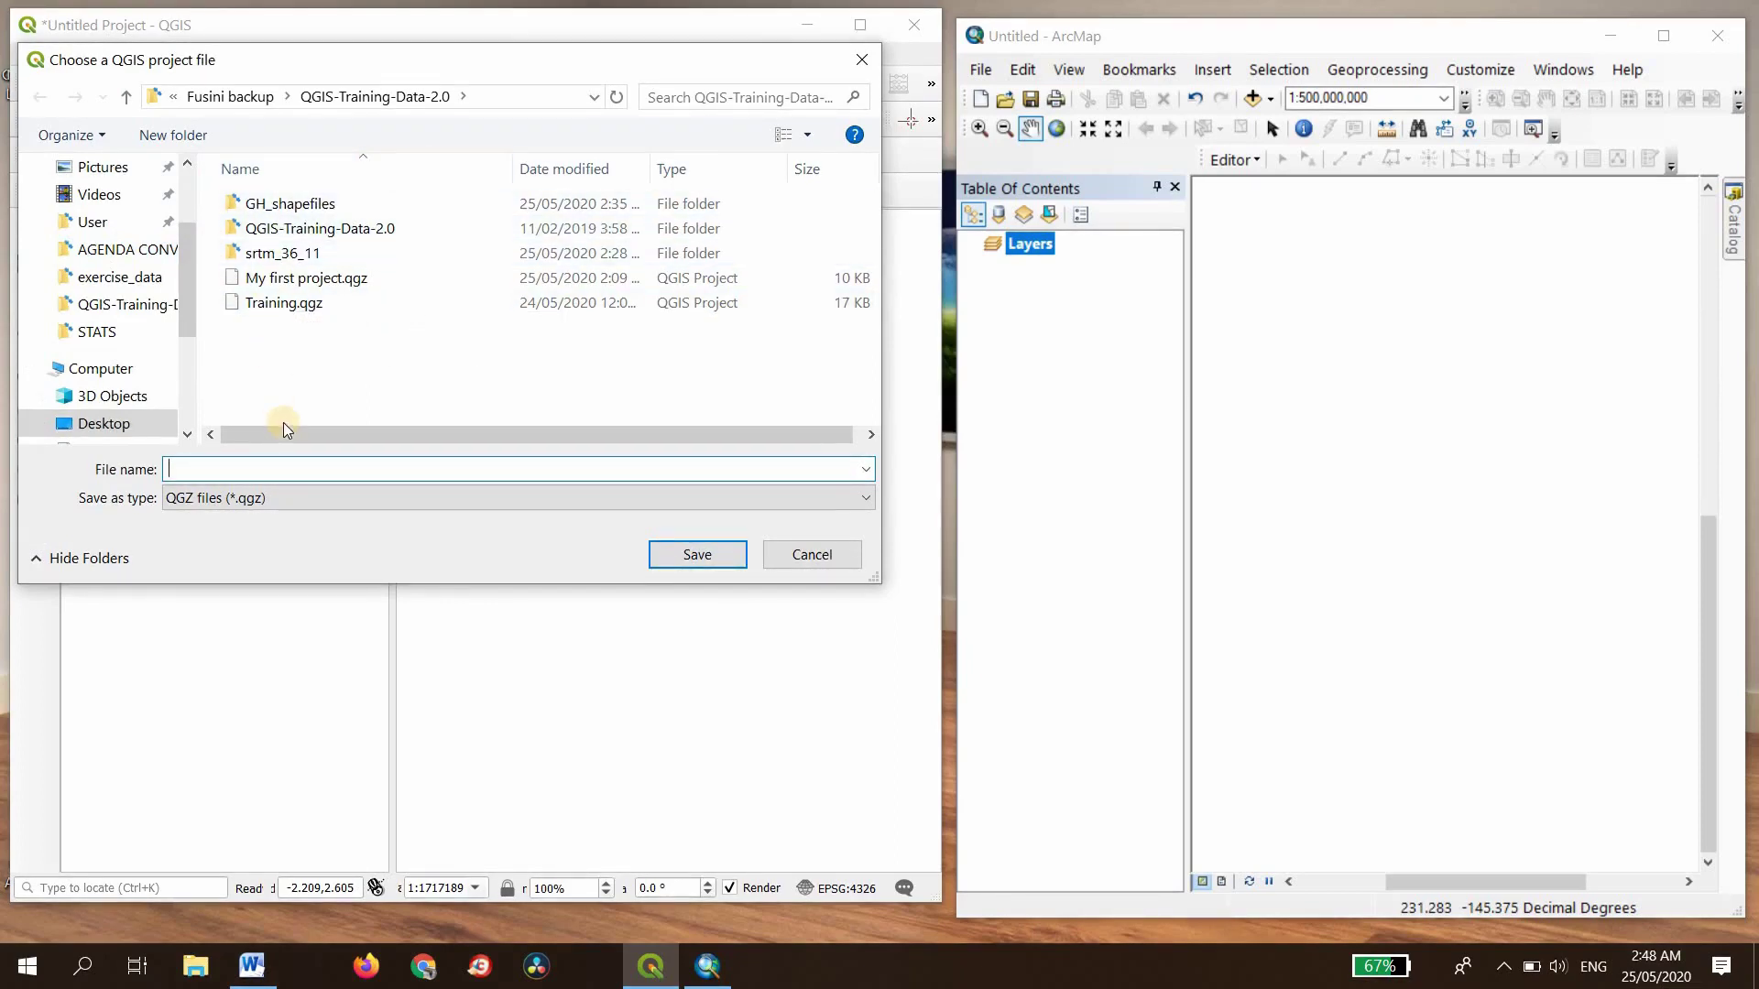
pyautogui.click(201, 468)
pyautogui.write('M')
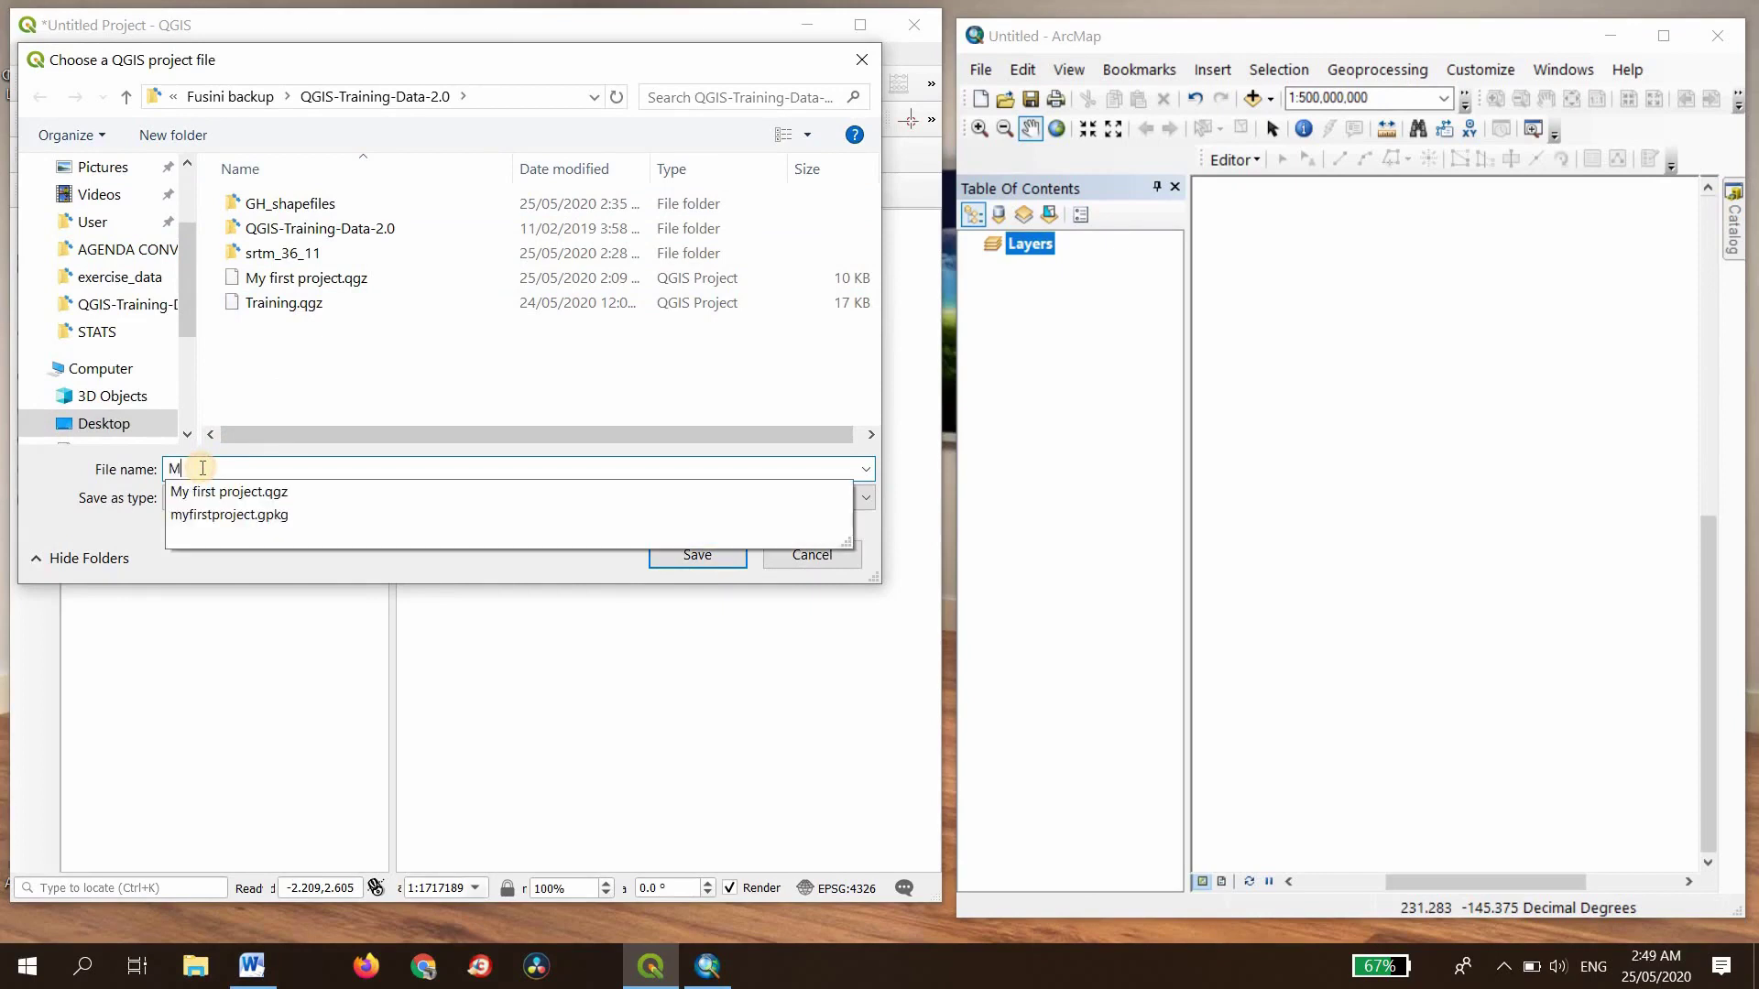
pyautogui.write('yproject')
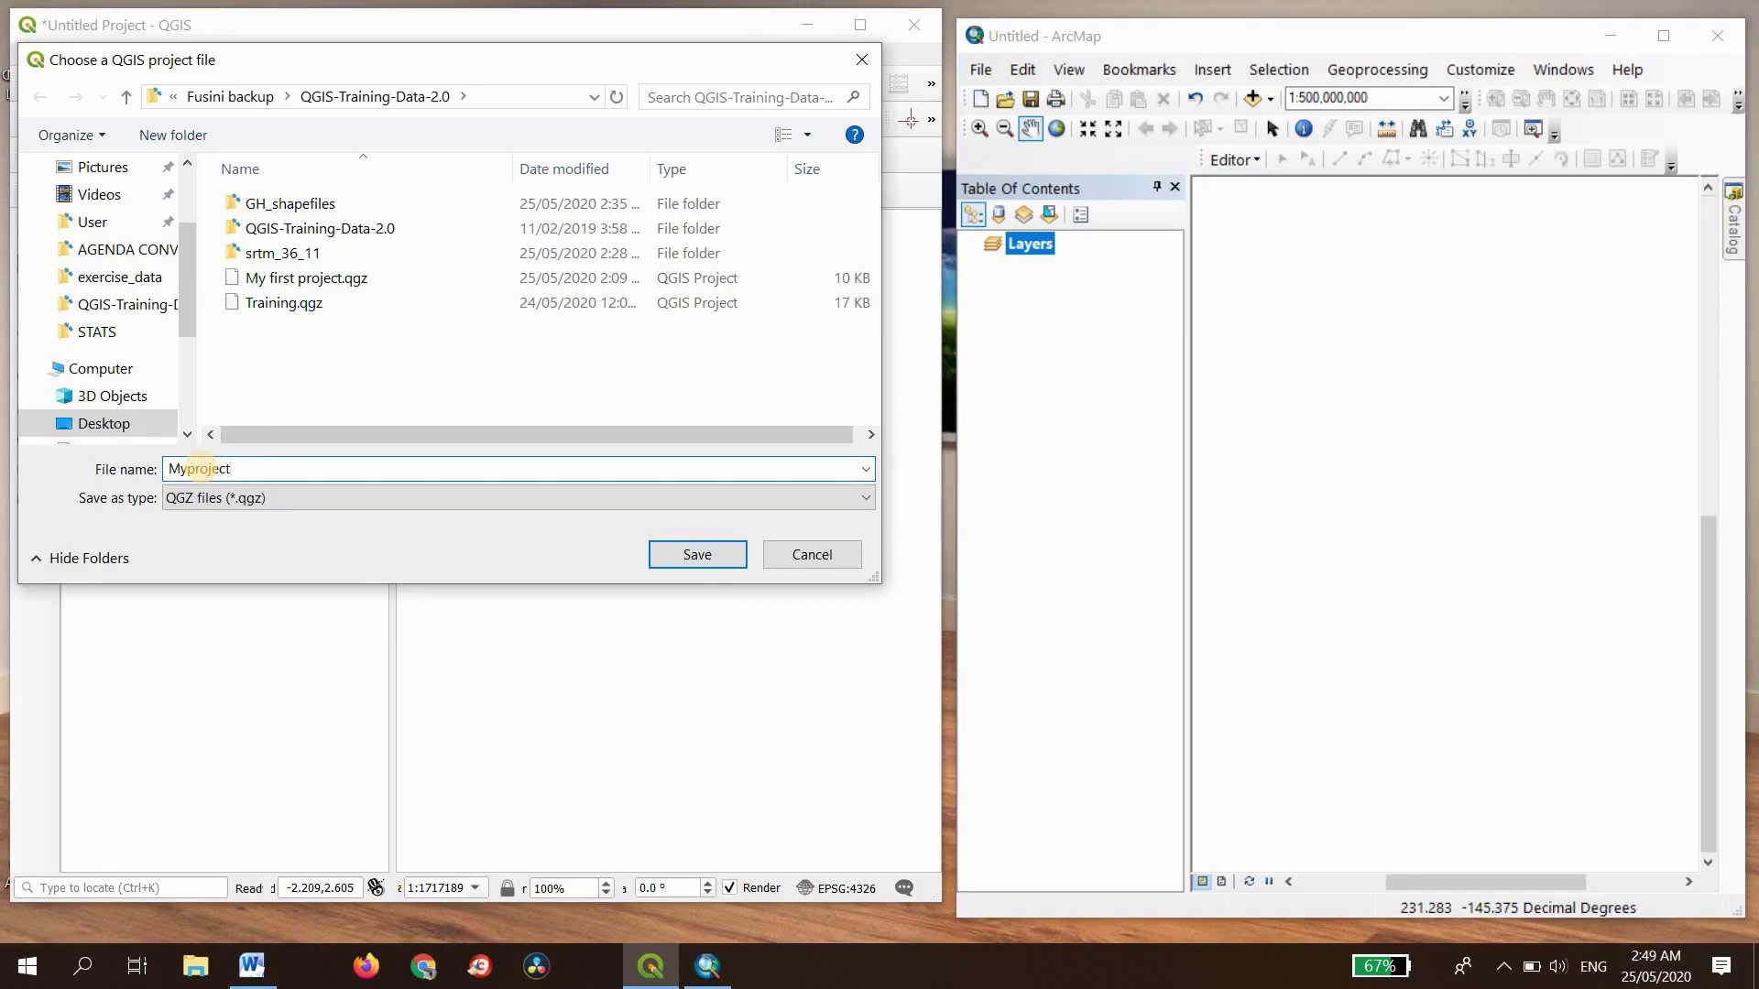
pyautogui.write('_qgis')
pyautogui.click(696, 557)
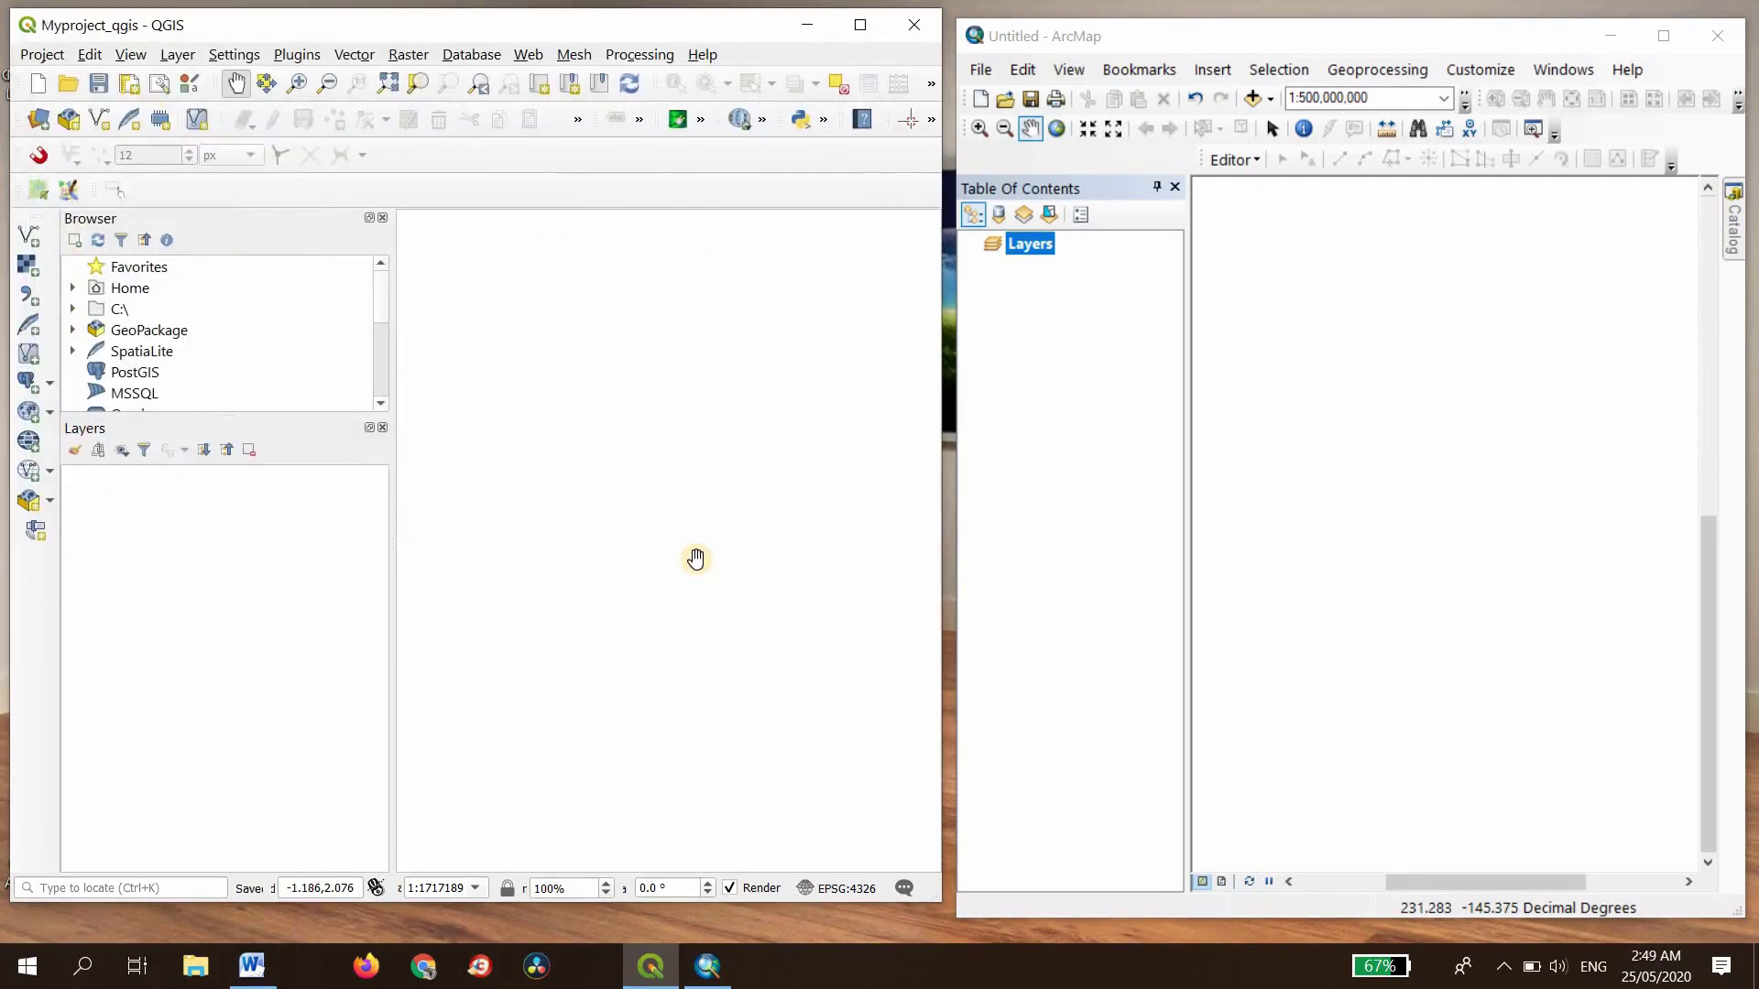
# Step: Switch to ArcMap and start saving the untitled map document under a new name
pyautogui.click(987, 67)
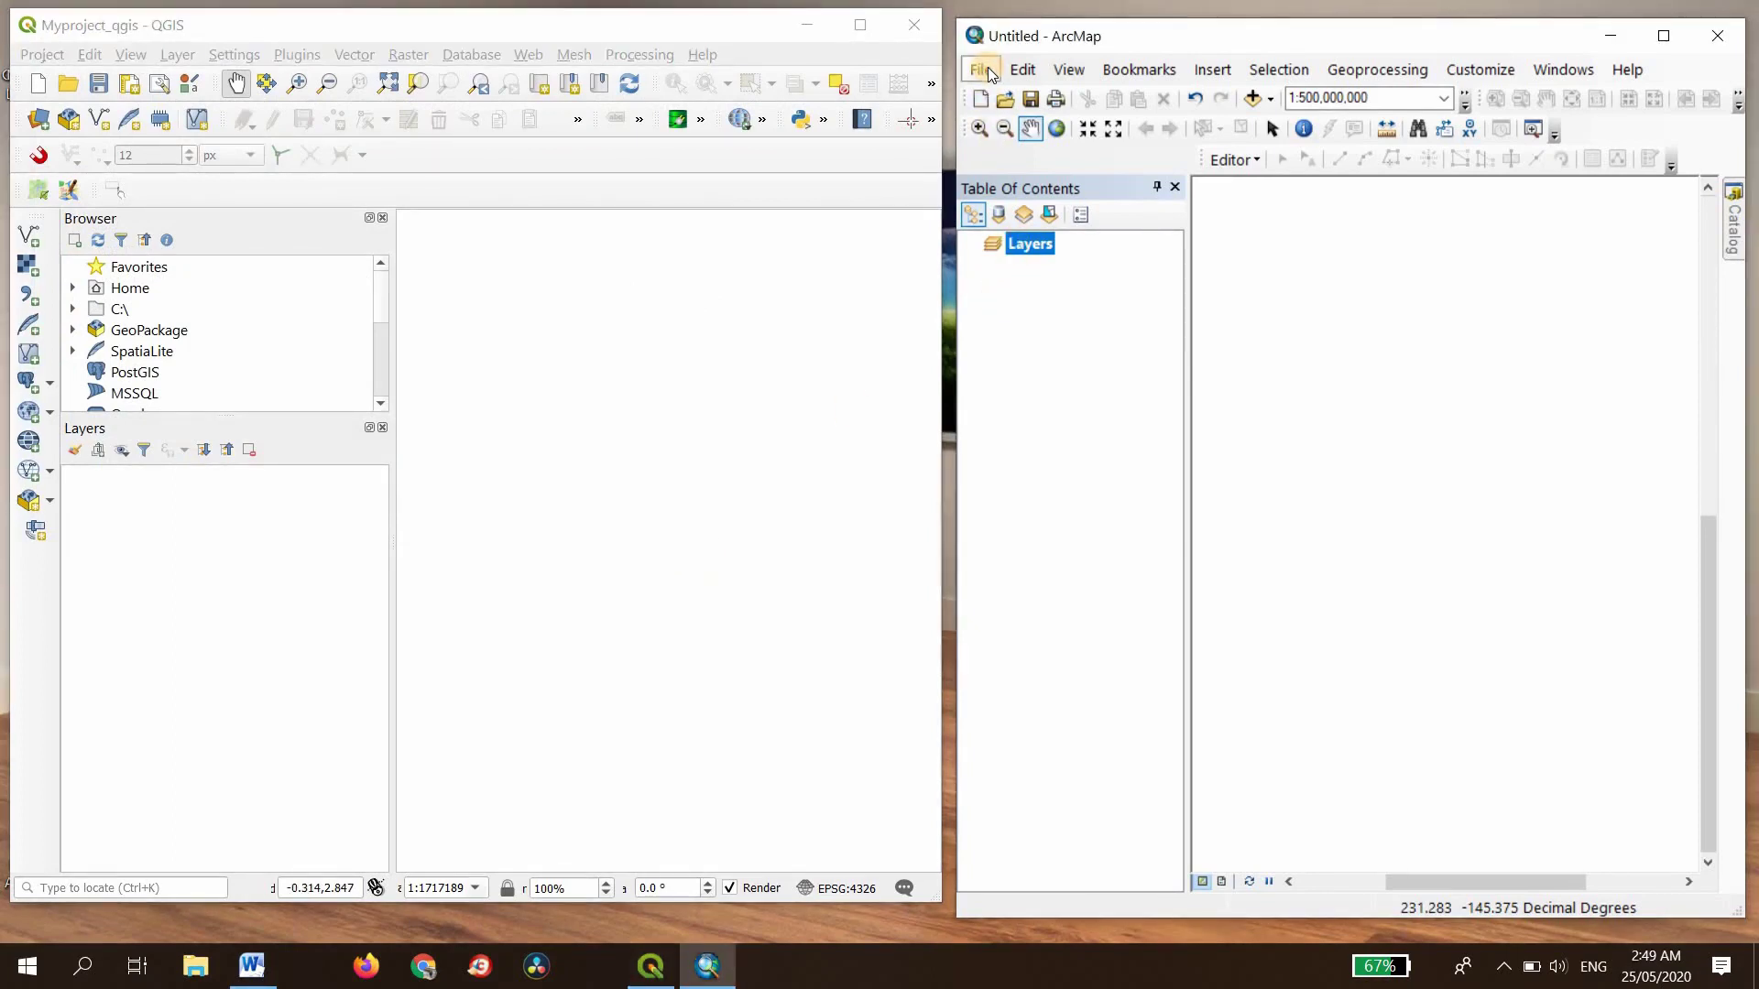
pyautogui.click(984, 69)
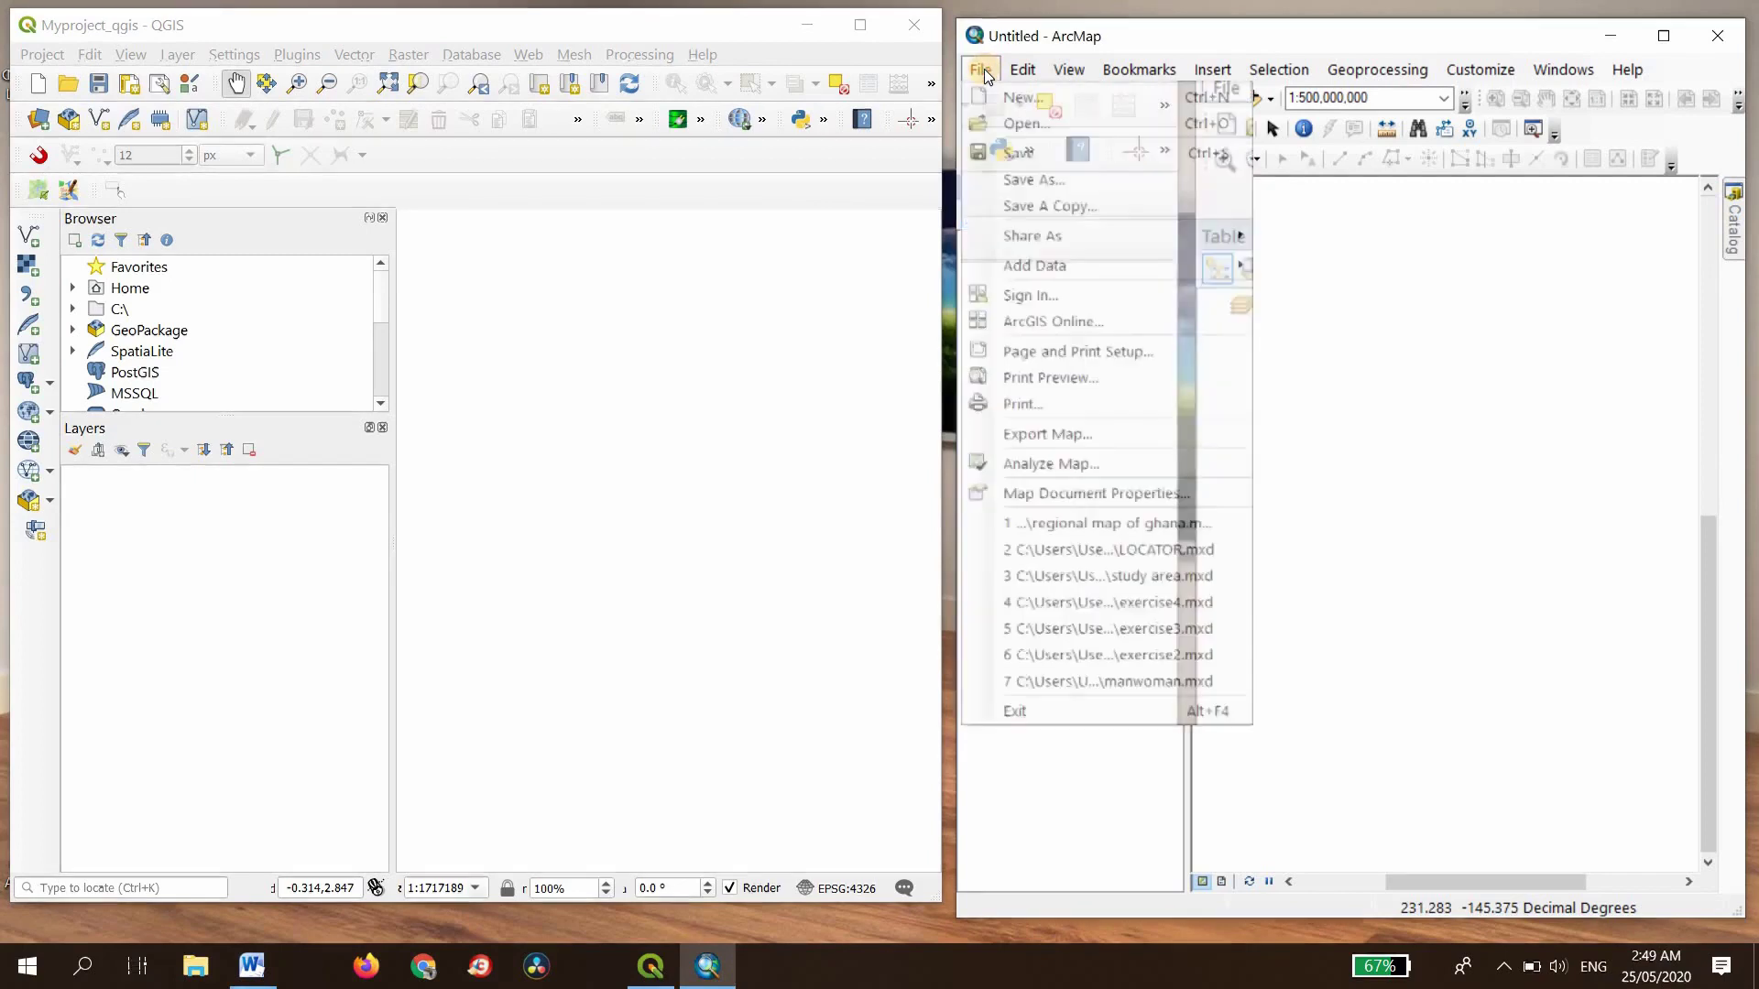
pyautogui.click(984, 70)
pyautogui.click(984, 69)
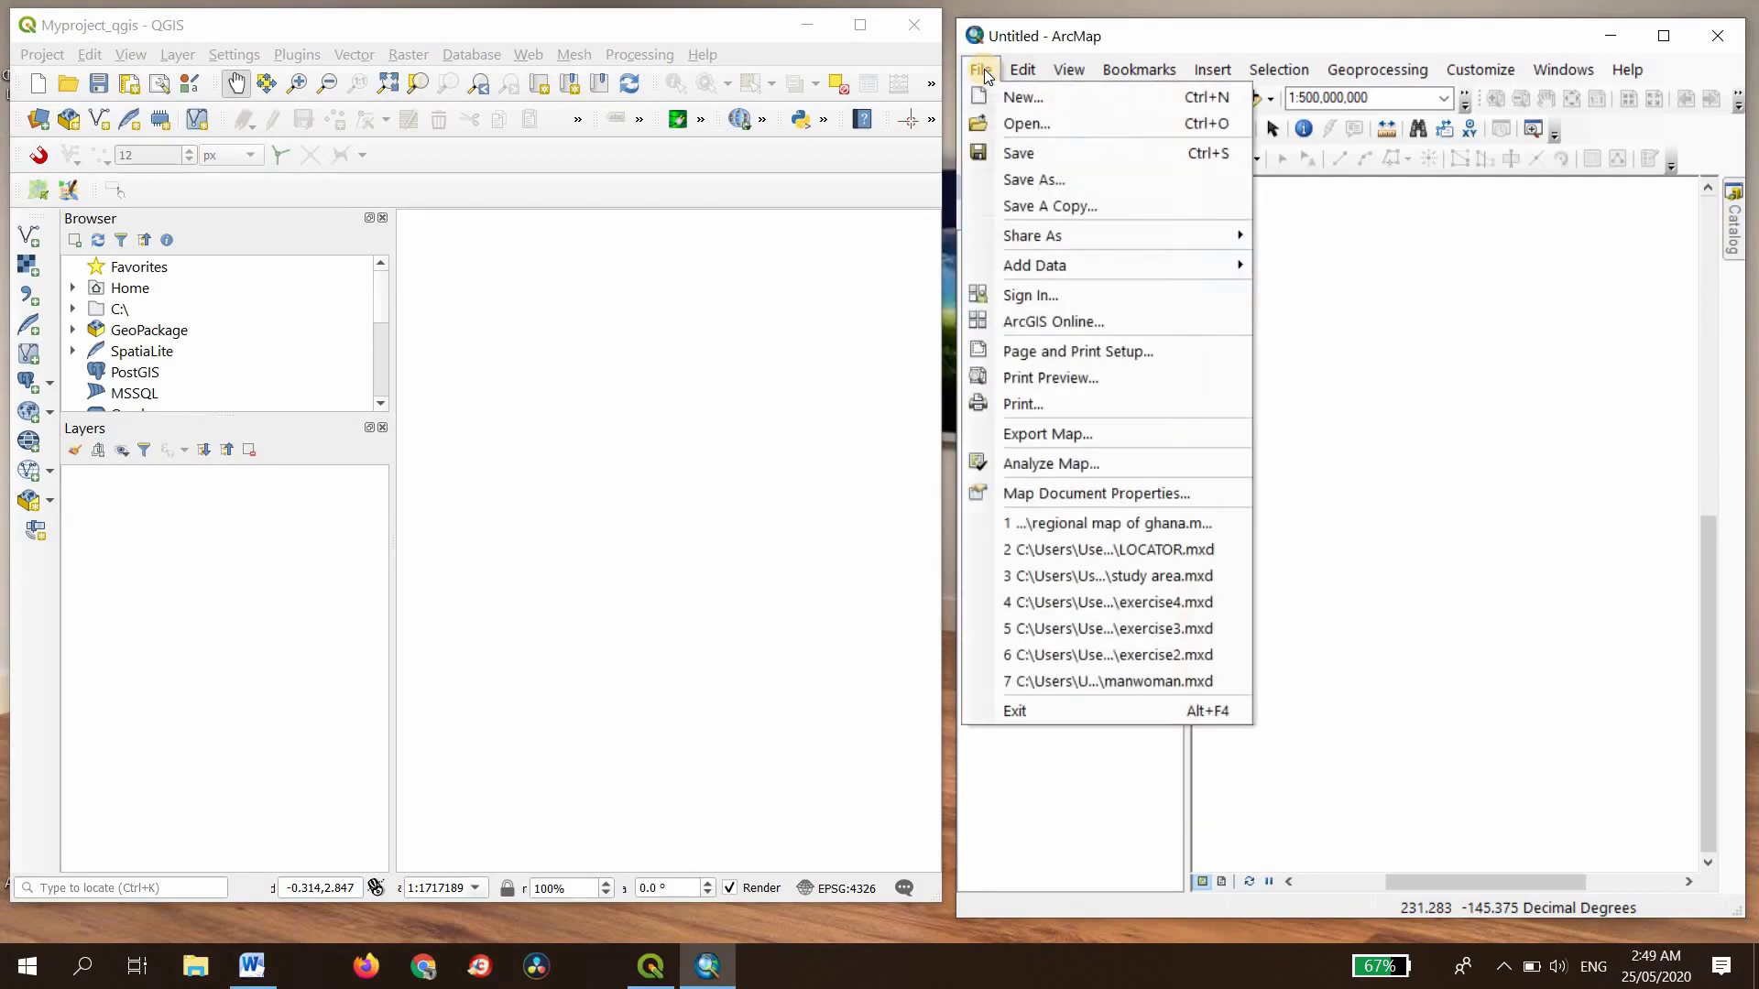
pyautogui.click(1037, 181)
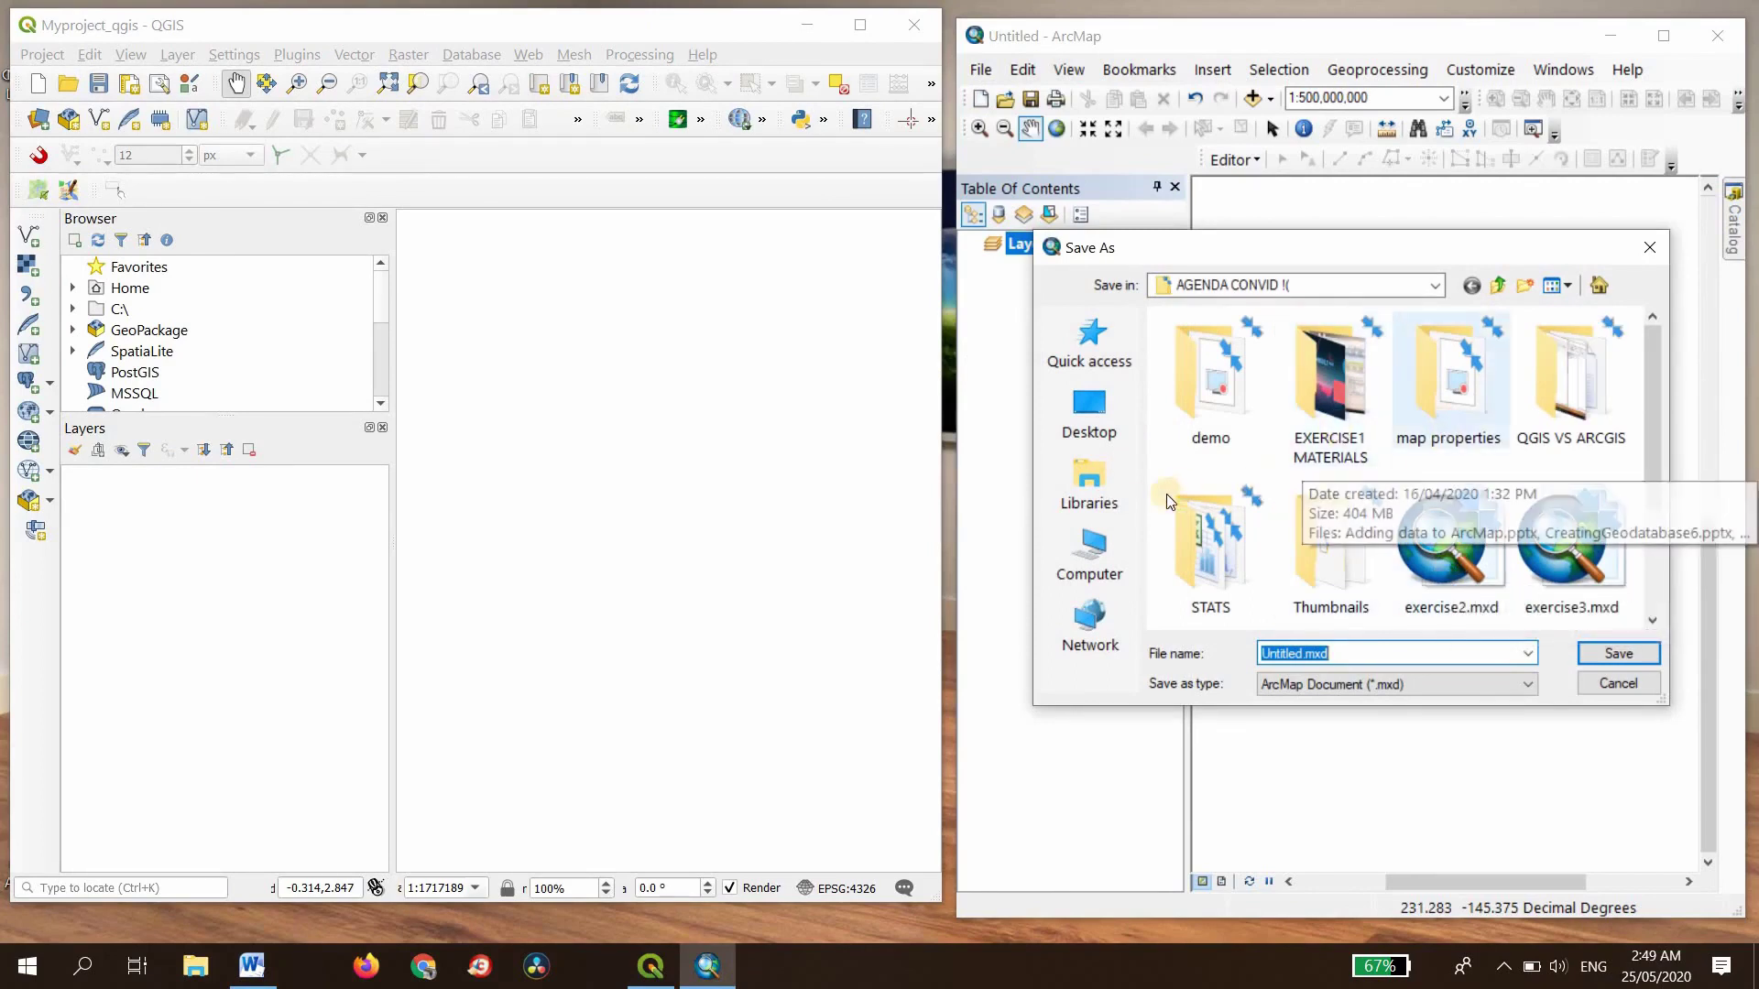
# Step: Choose the QGIS-Training-Data-2.0 folder, inside the backup folder on the Desktop, as the save location
pyautogui.click(1134, 408)
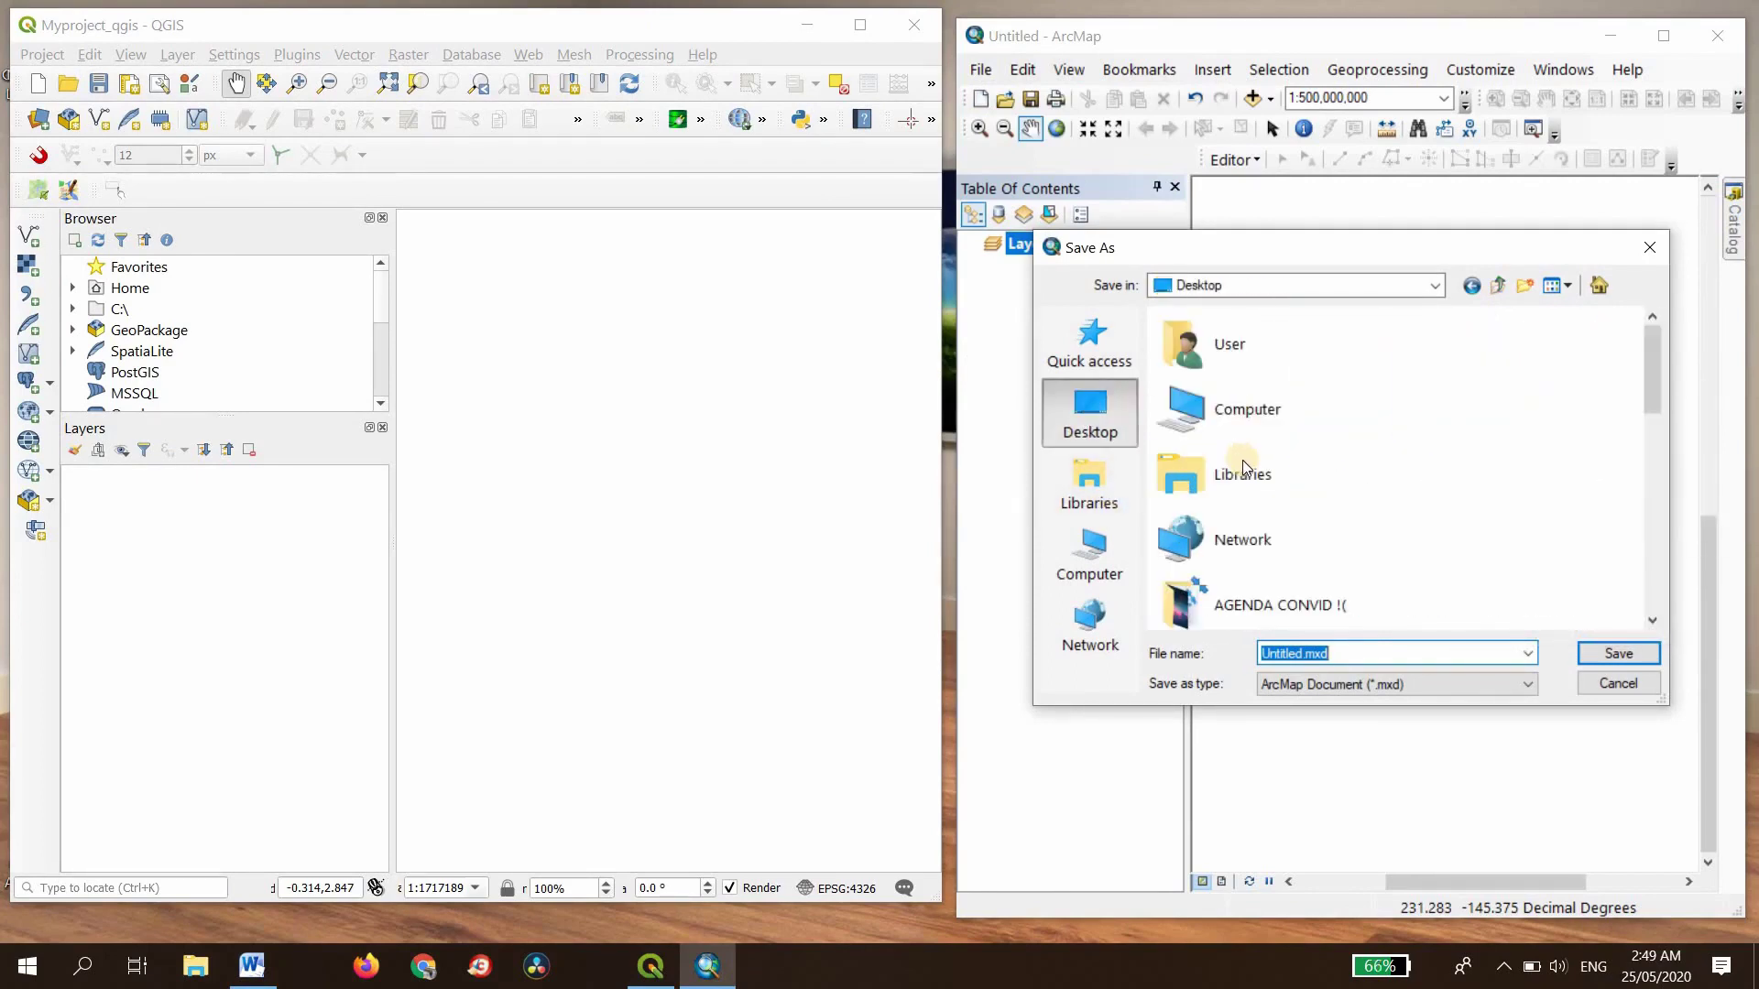
pyautogui.scroll(-1, 1279, 514)
pyautogui.scroll(-3, 1281, 521)
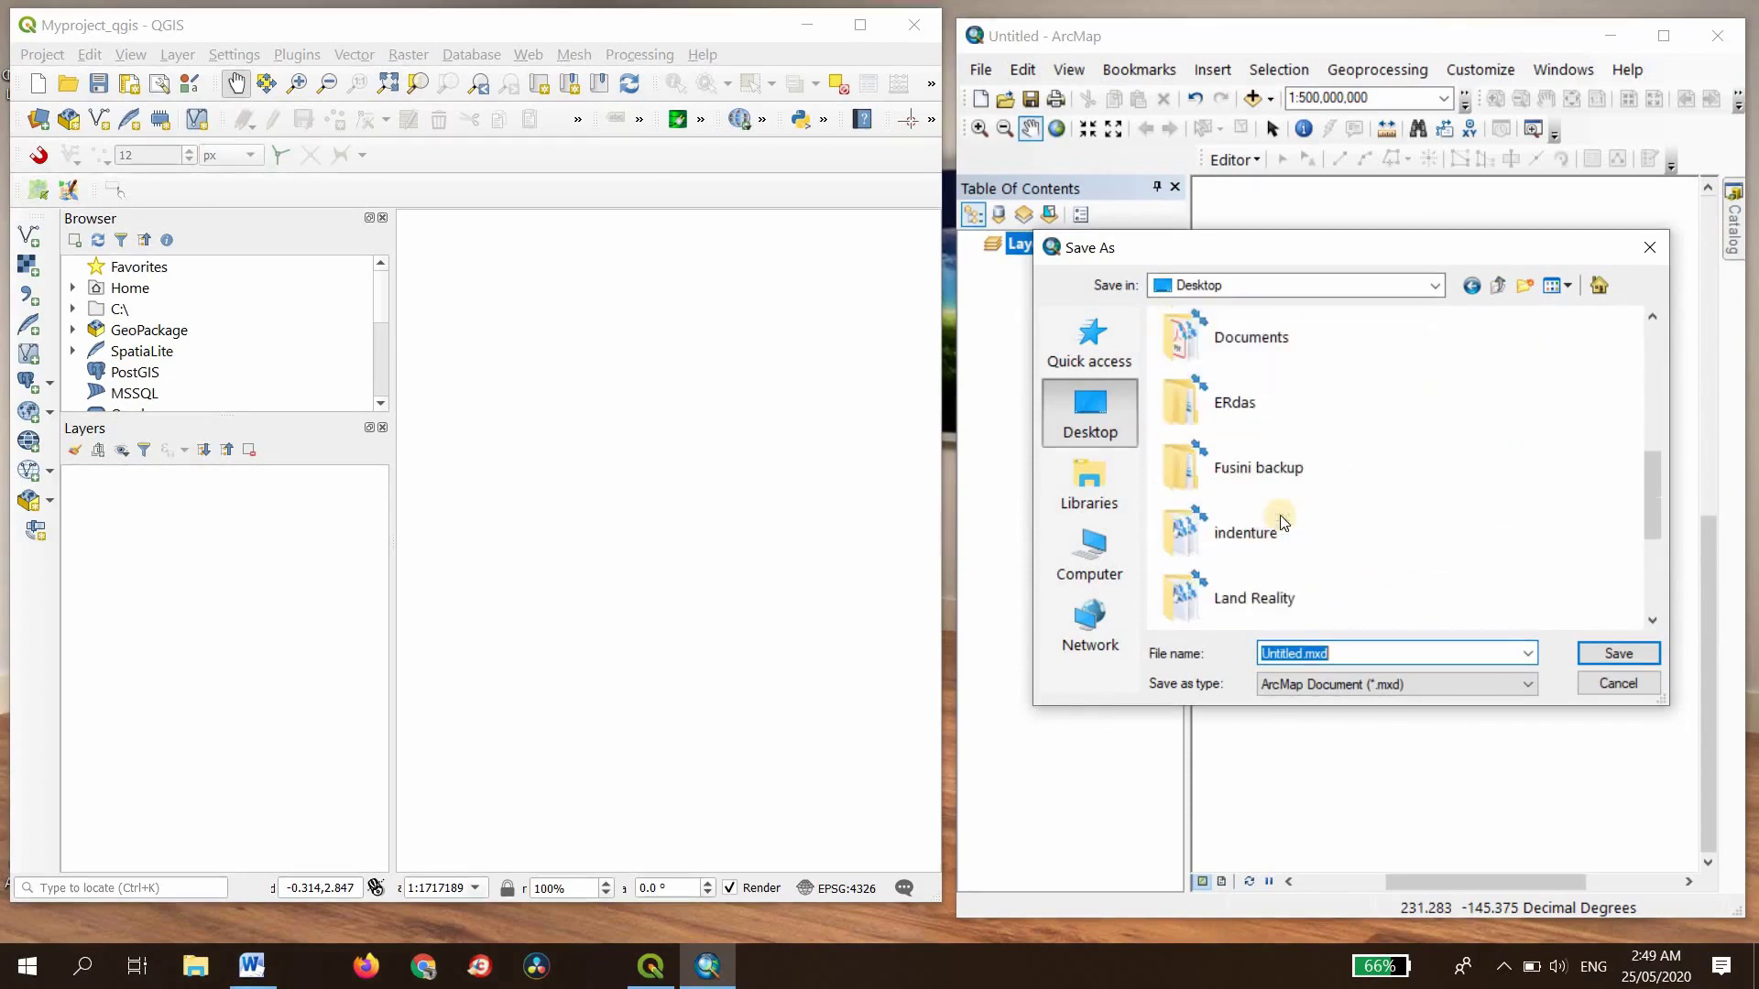
pyautogui.scroll(-2, 1249, 580)
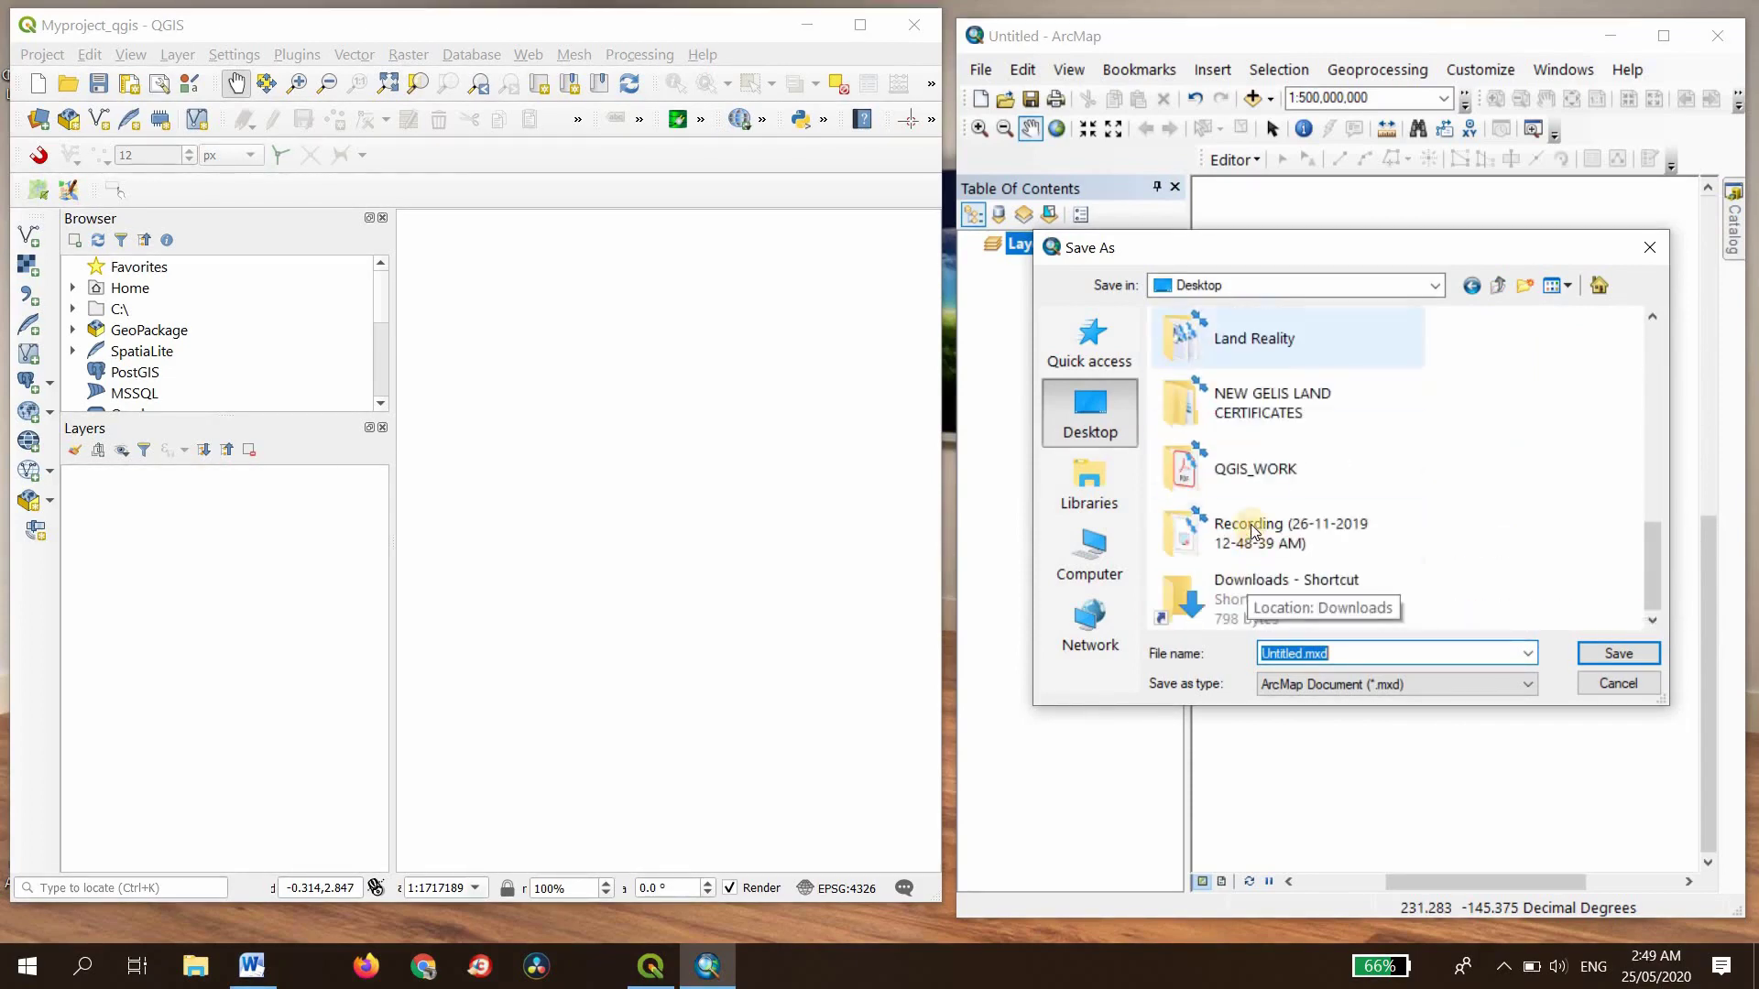
pyautogui.scroll(2, 1248, 526)
pyautogui.doubleClick(1245, 369)
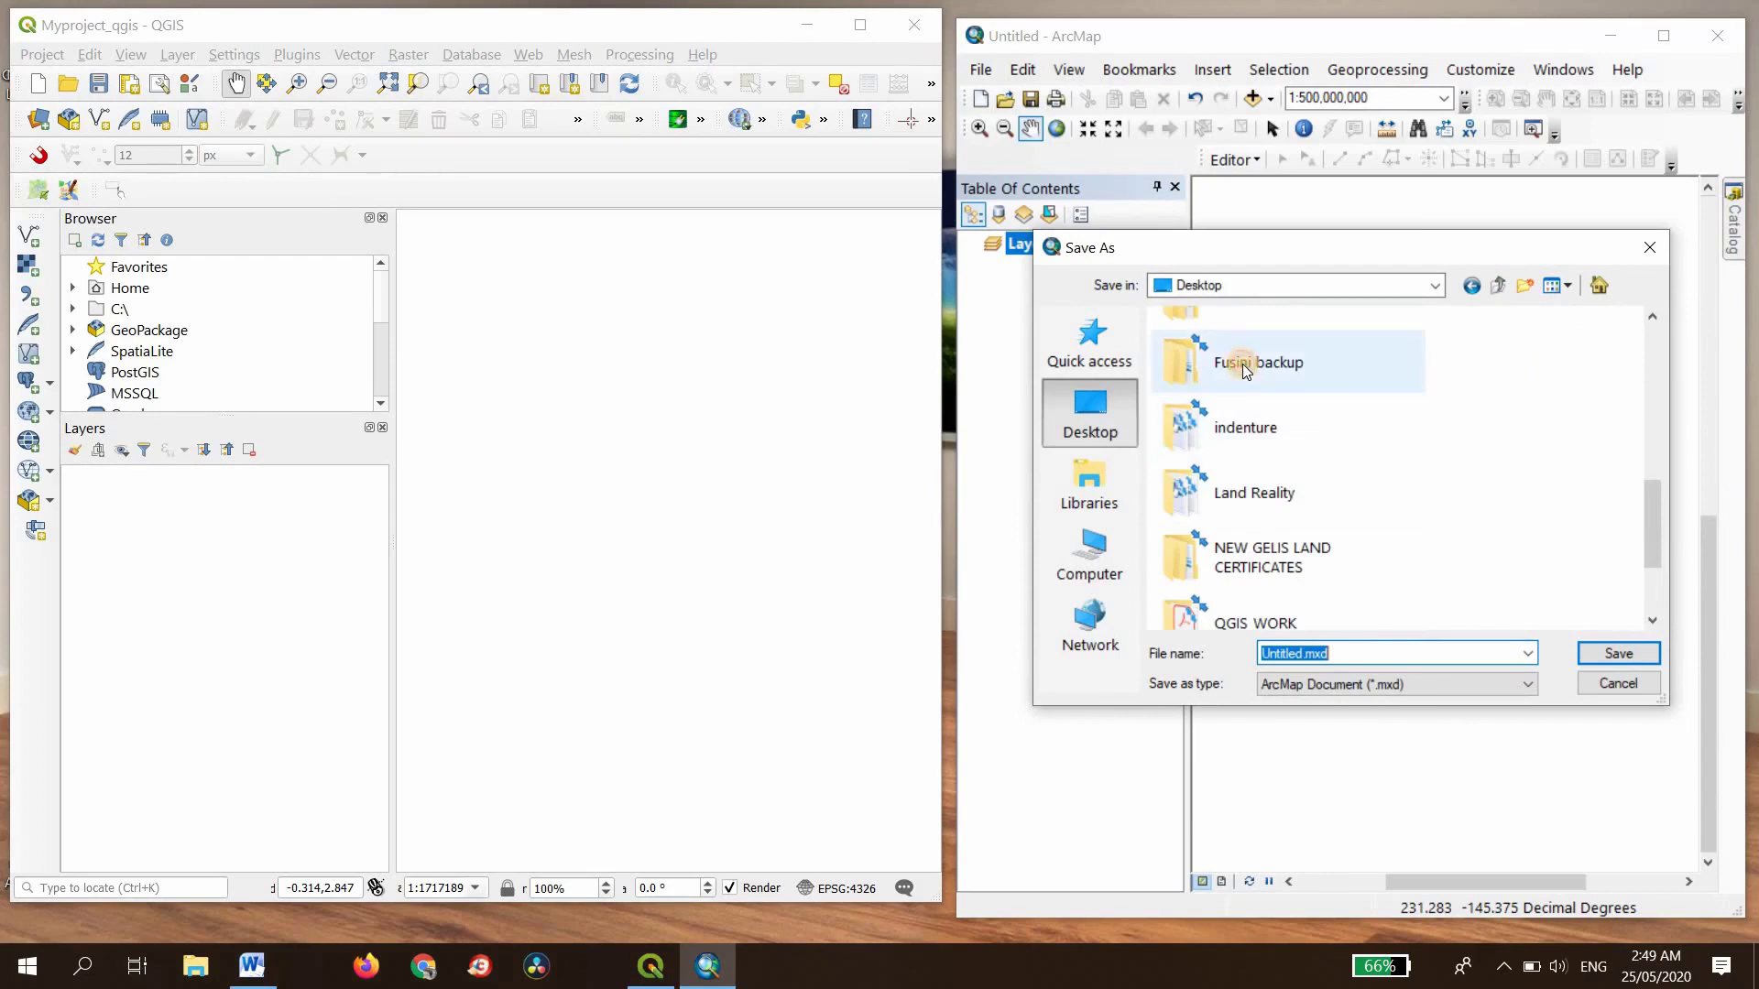
pyautogui.click(1244, 470)
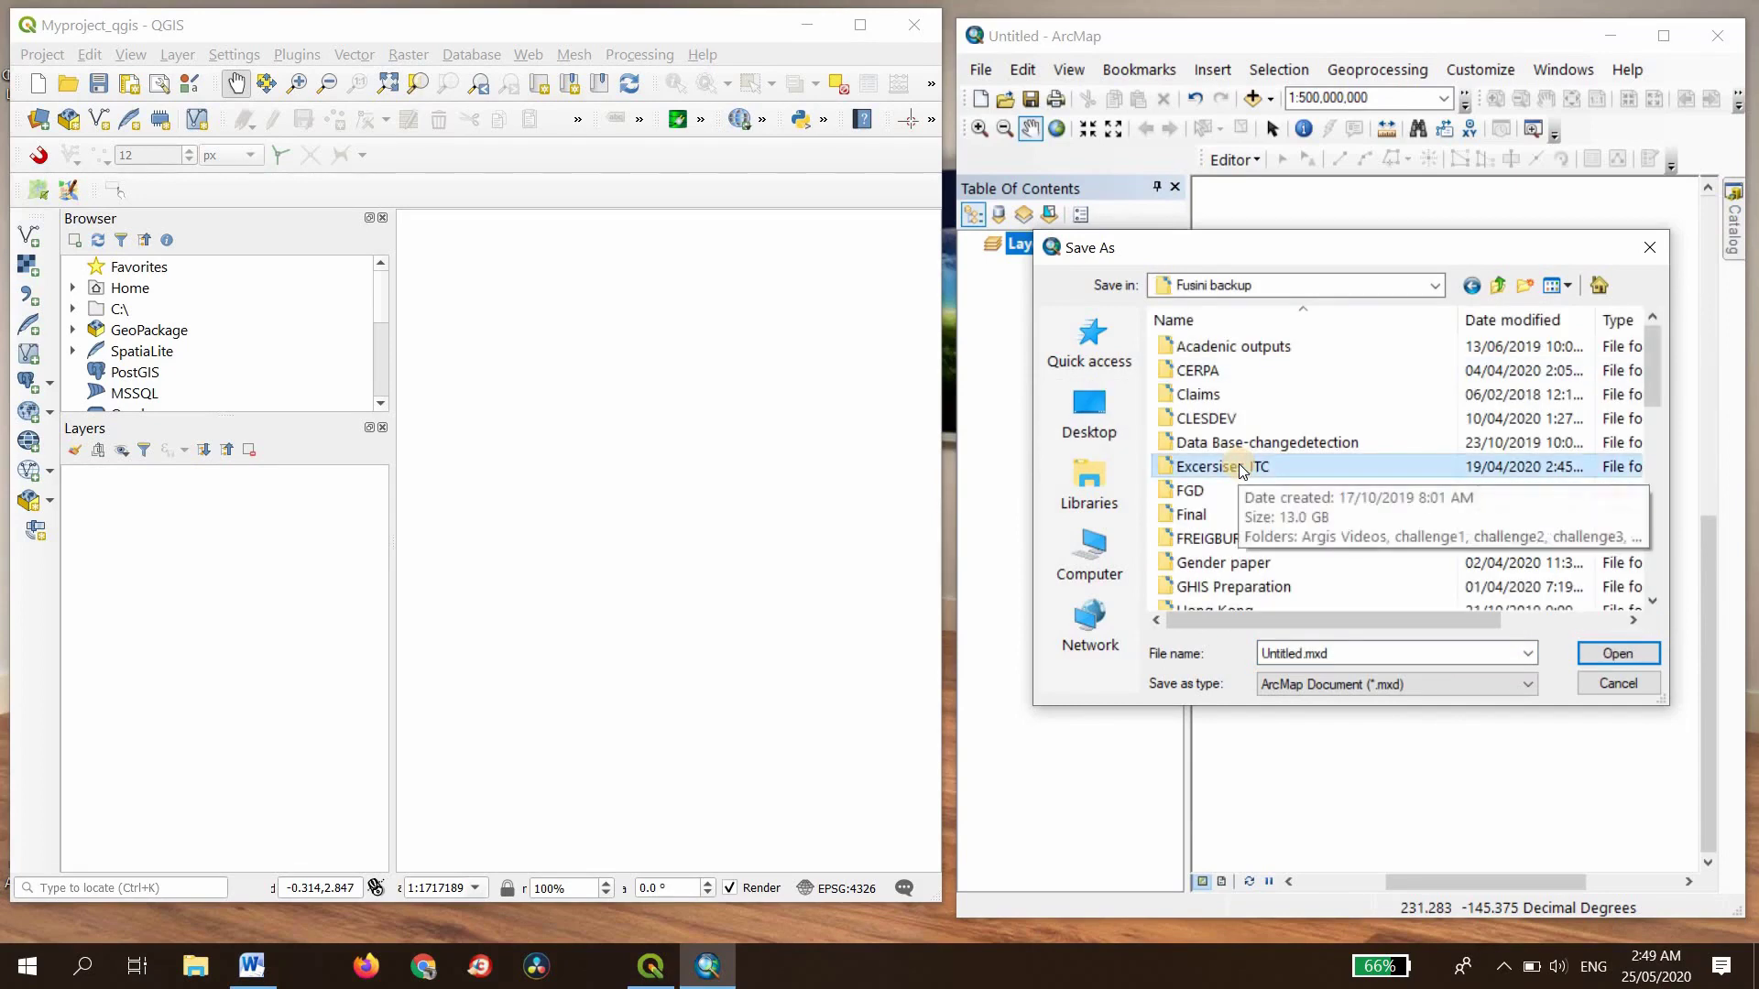
pyautogui.scroll(-7, 1241, 470)
pyautogui.click(1216, 350)
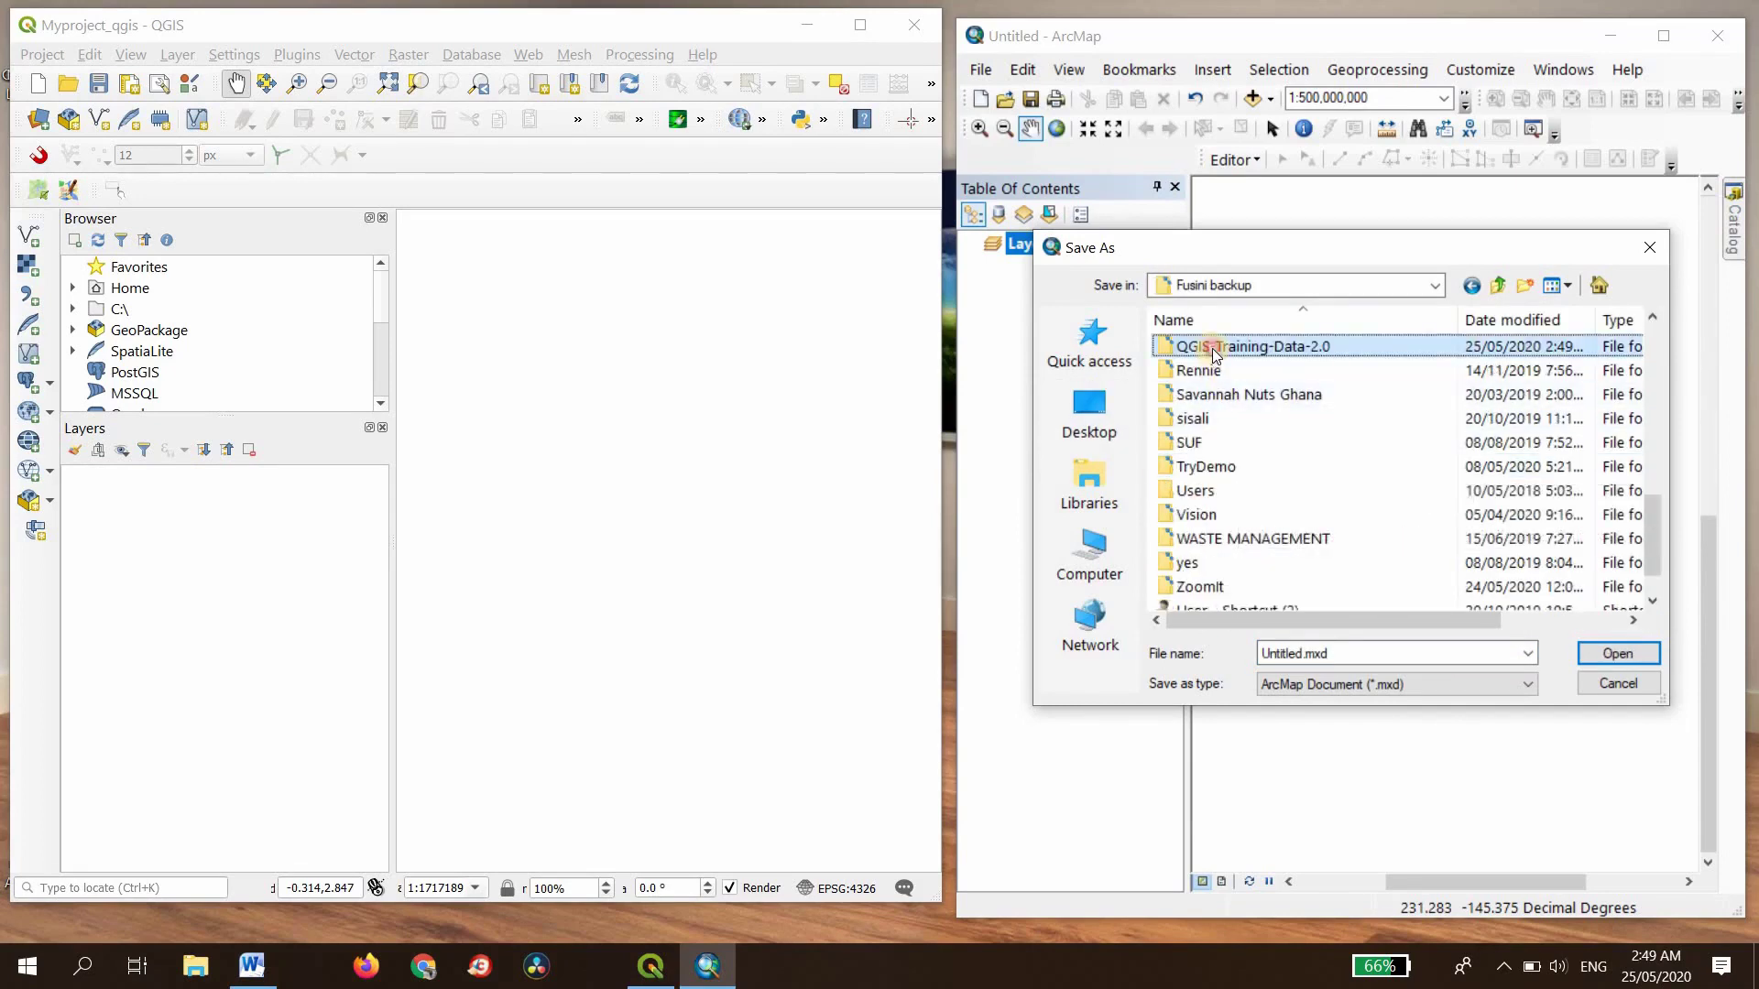
pyautogui.doubleClick(1216, 350)
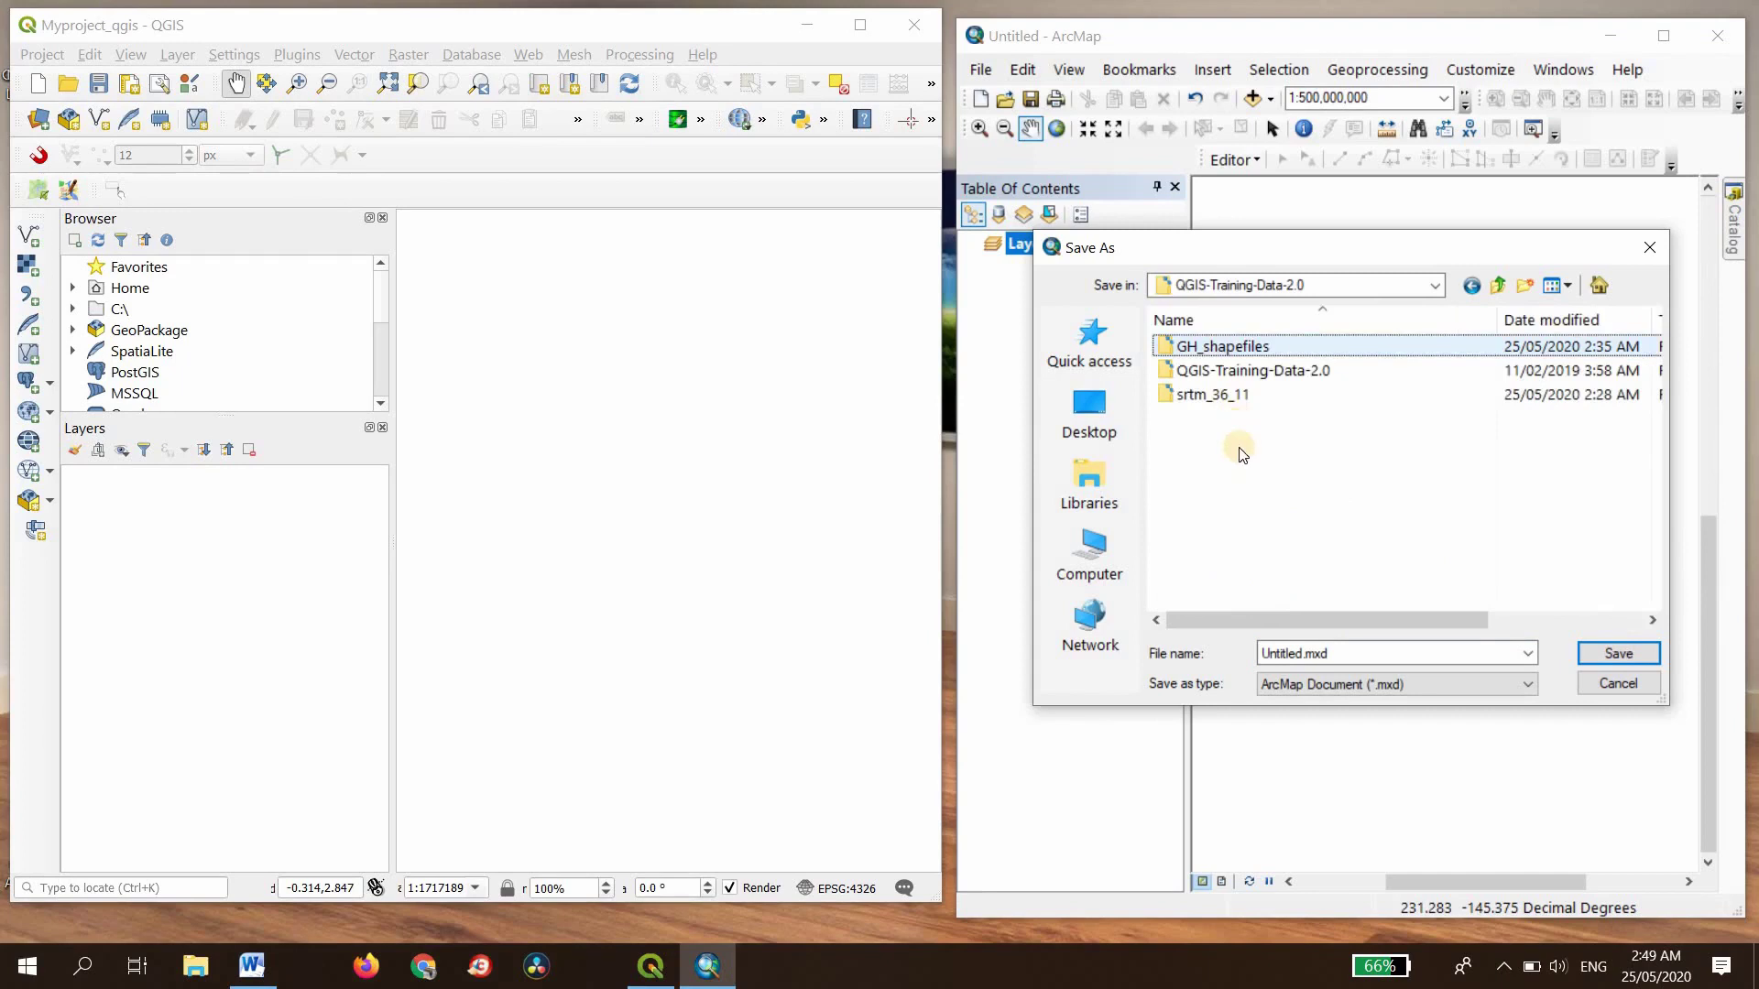
# Step: Name the ArcMap document Myproject_Arcgis and save it
pyautogui.doubleClick(1310, 656)
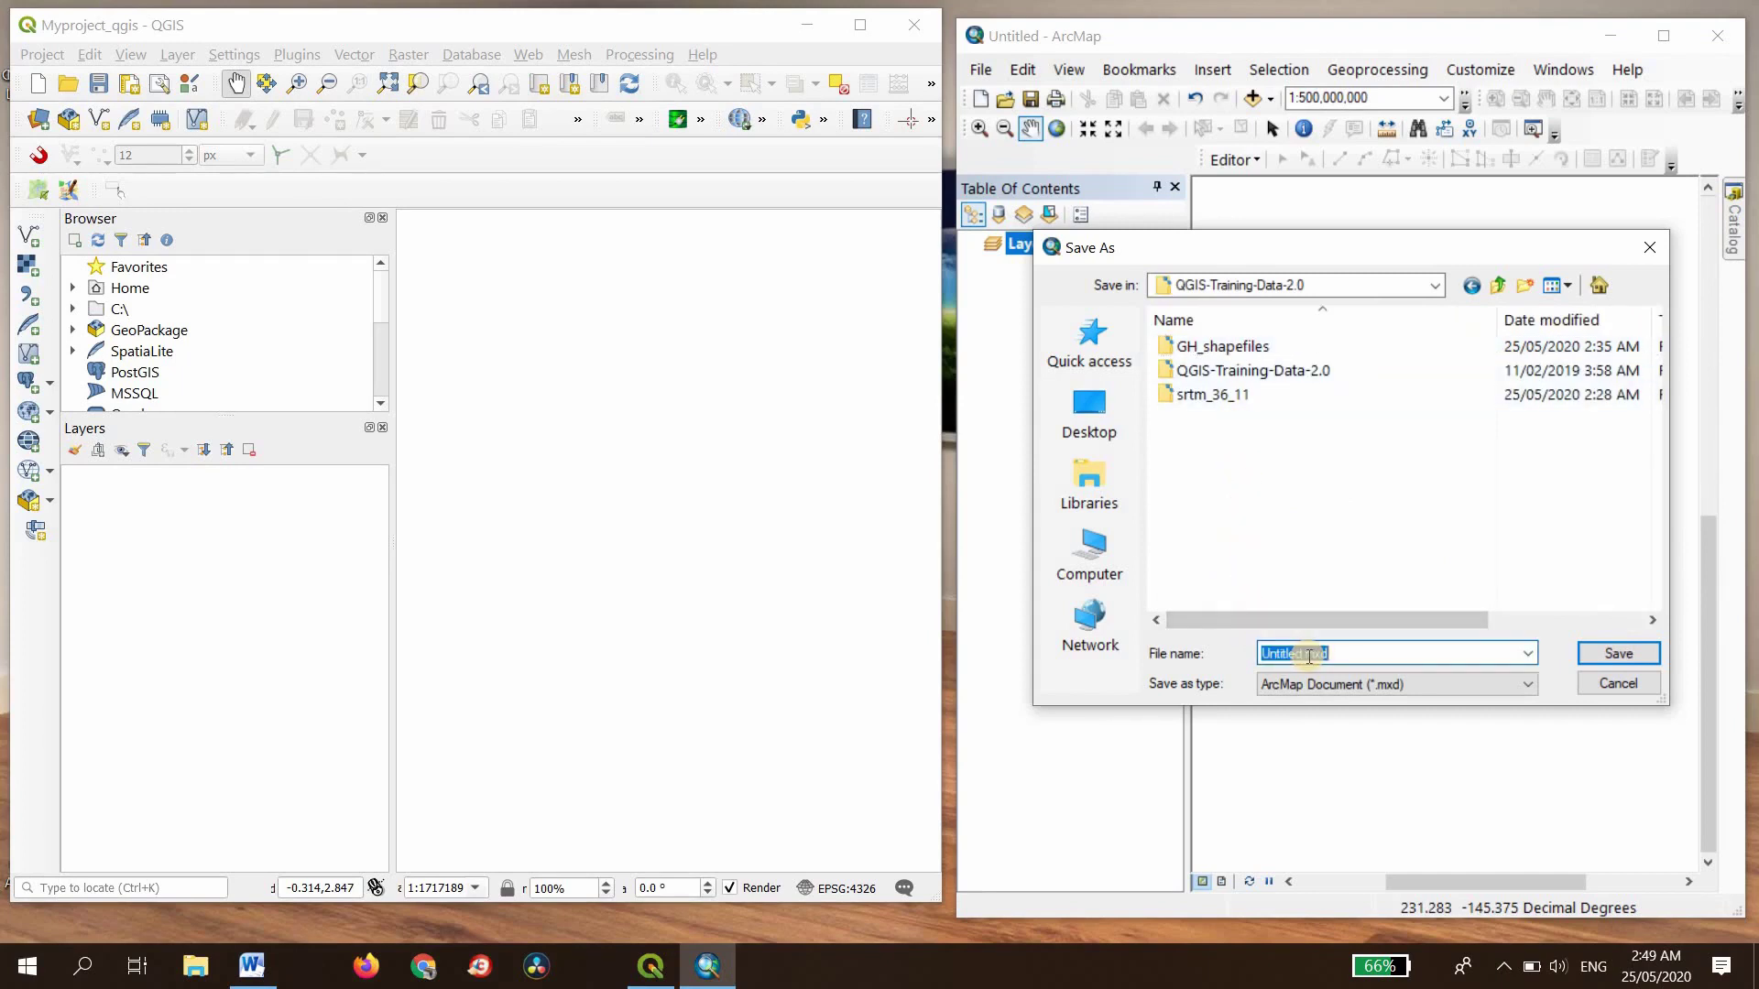
pyautogui.write('My')
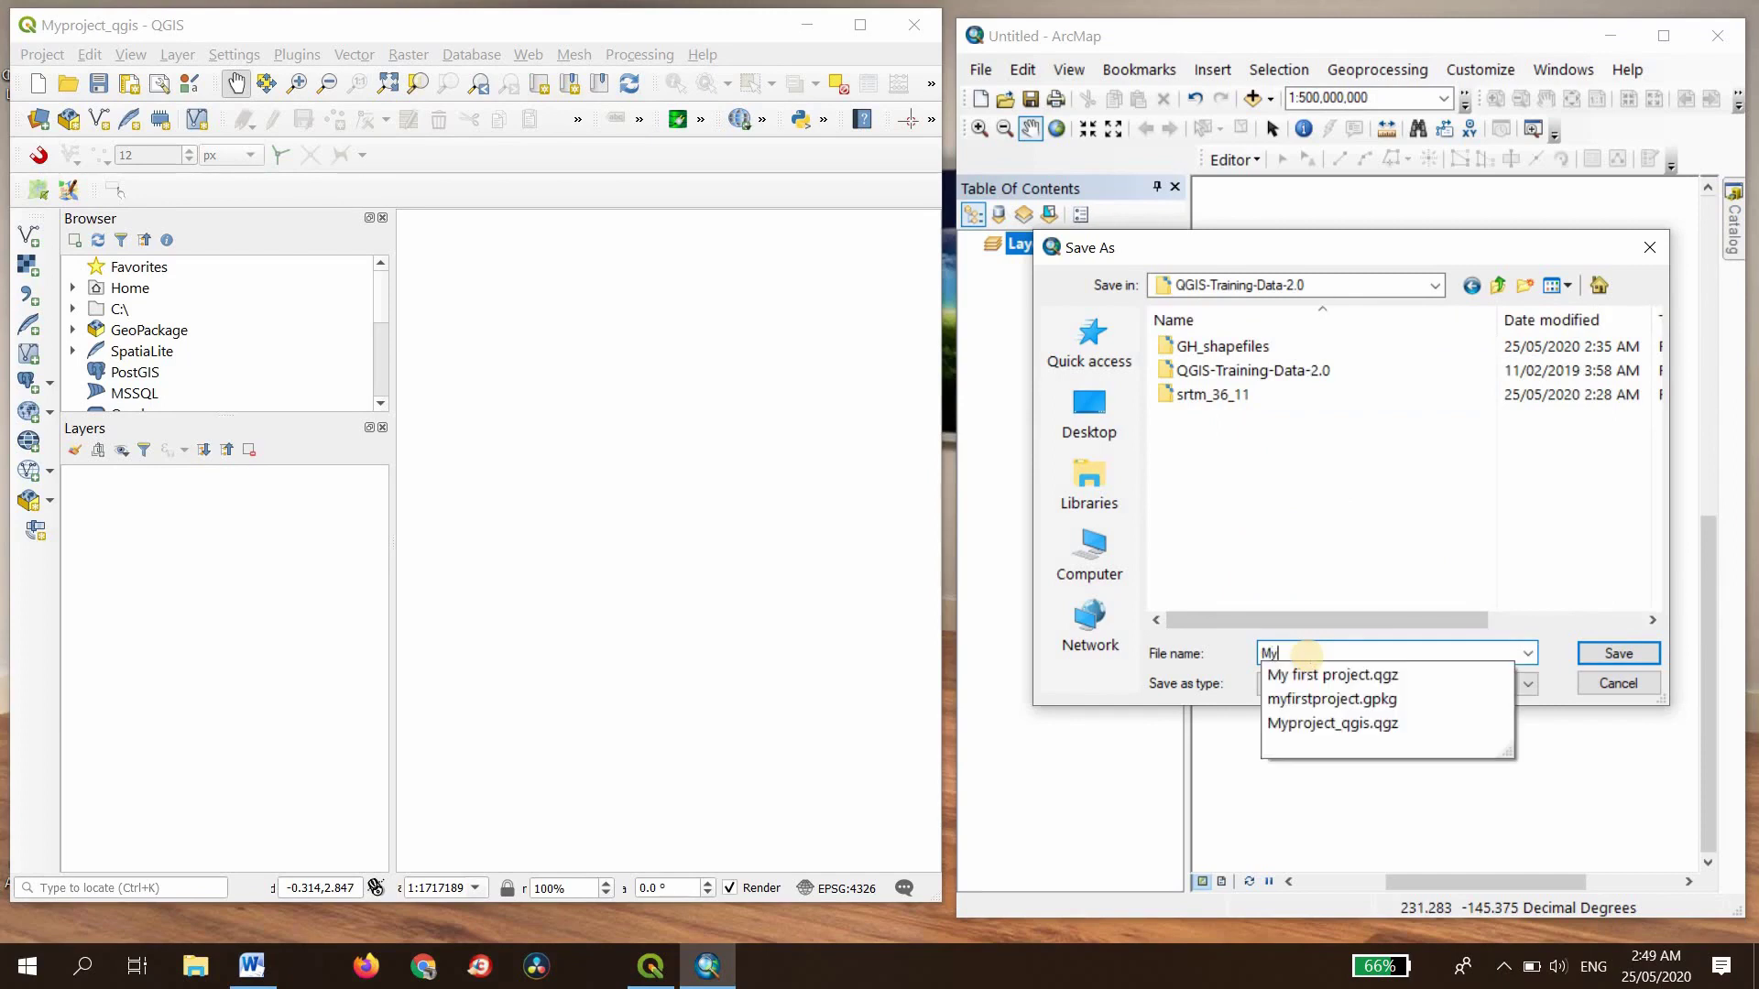
pyautogui.write('project')
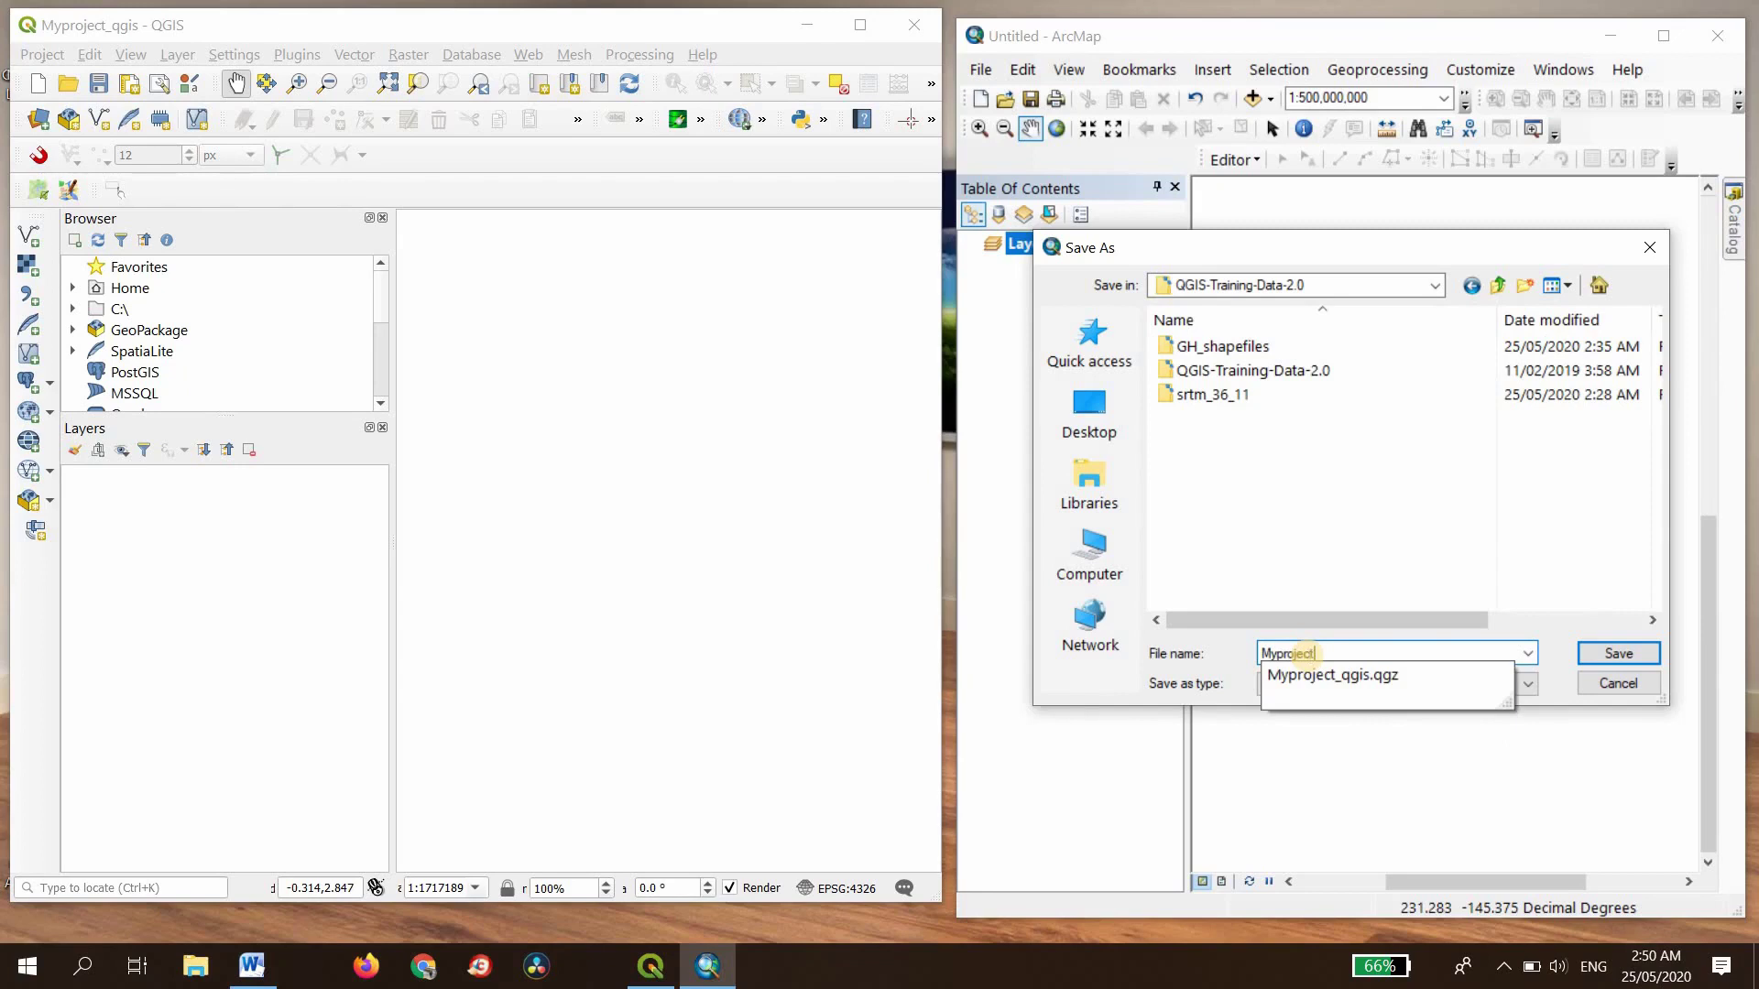
pyautogui.write('_Arcgis')
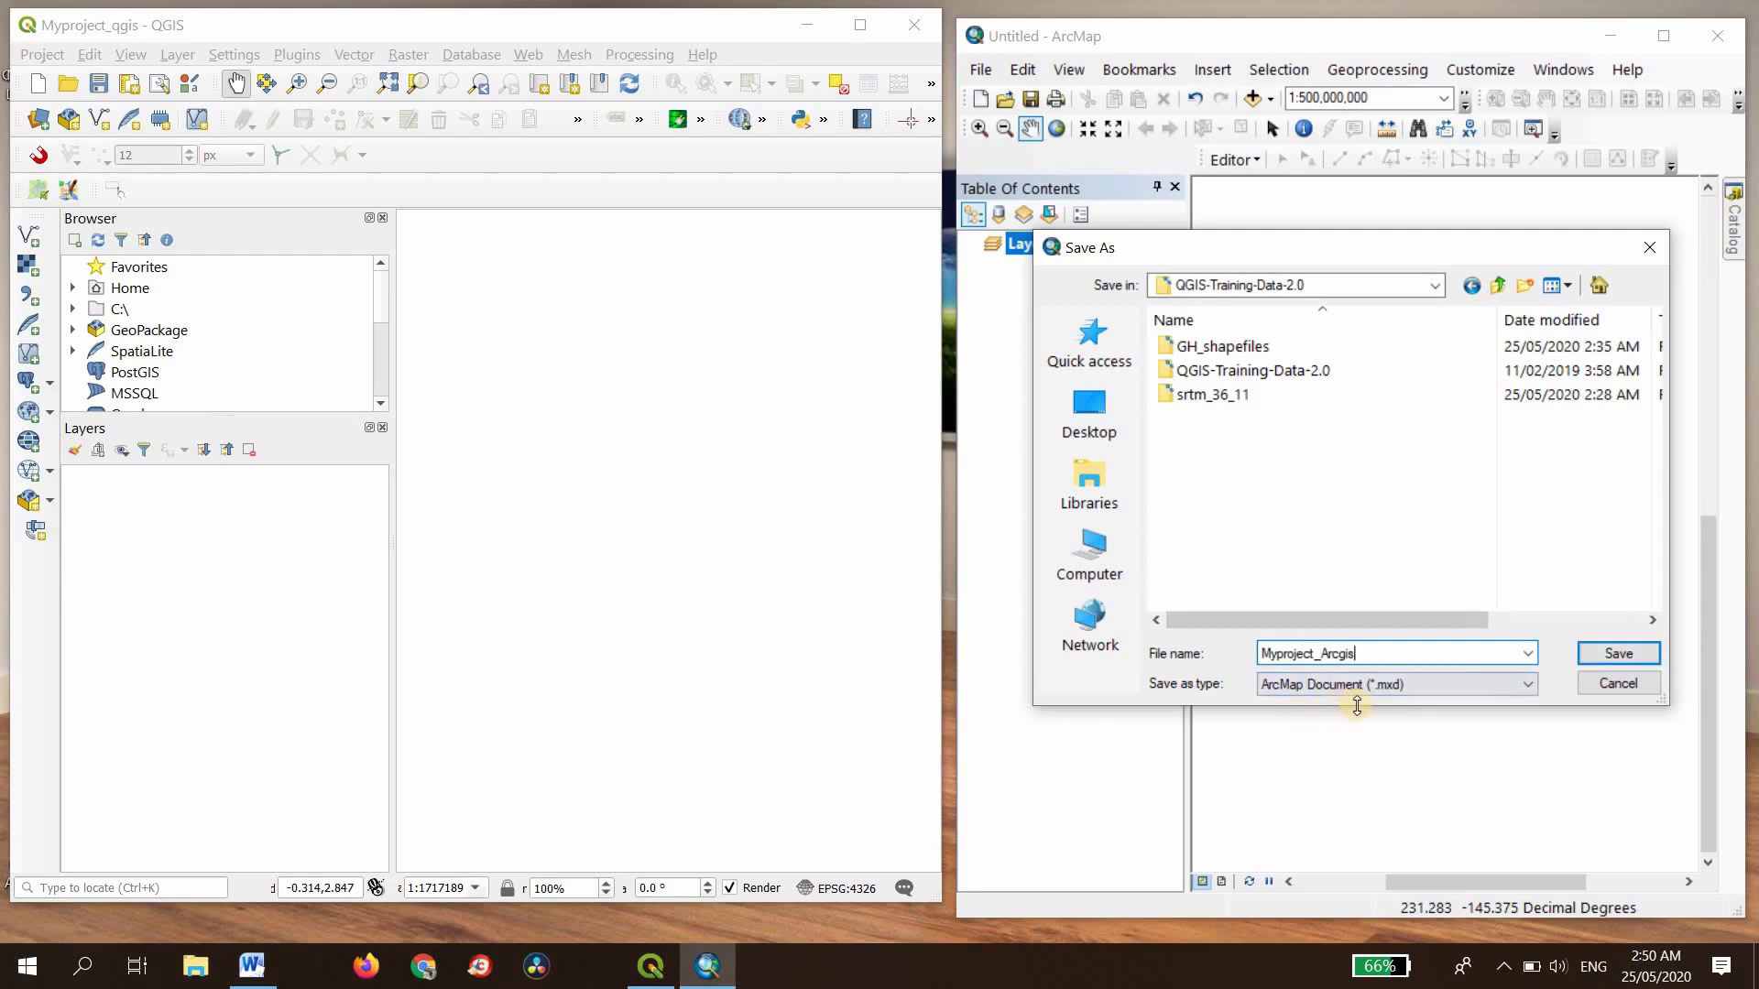
pyautogui.click(1620, 656)
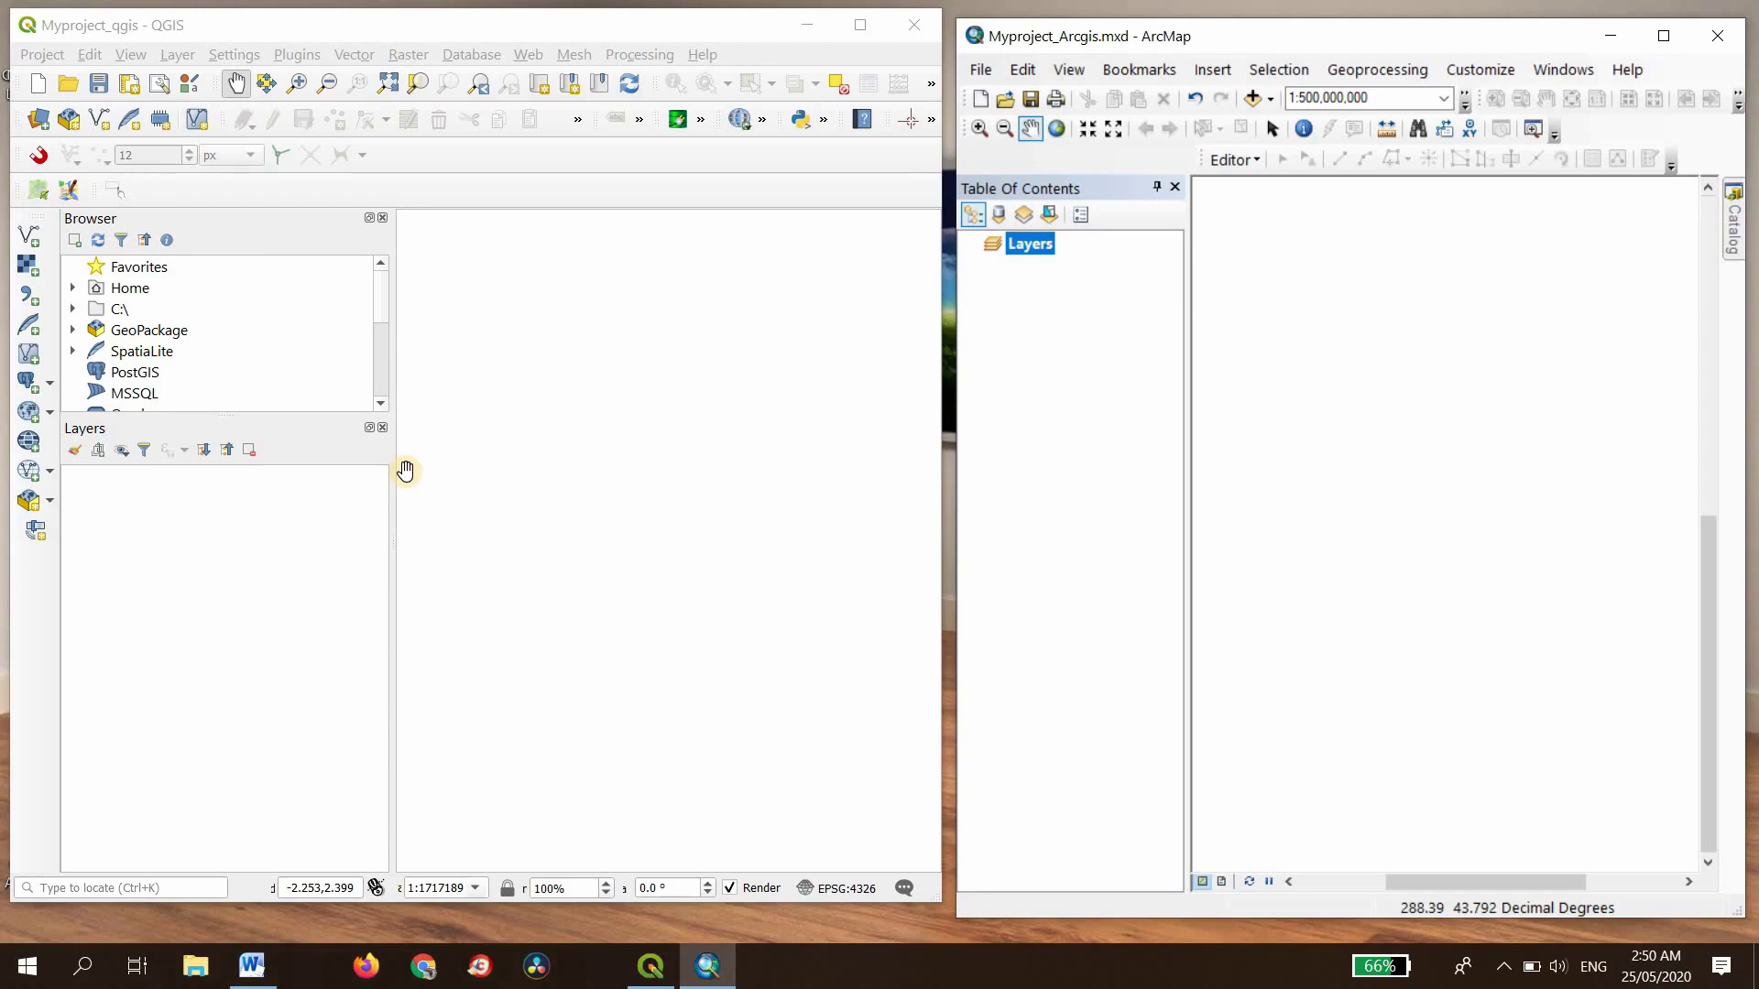
# Step: Switch to QGIS and expand the QGIS-Training-Data-2.0 folder on the C: drive in the data browser
pyautogui.click(72, 310)
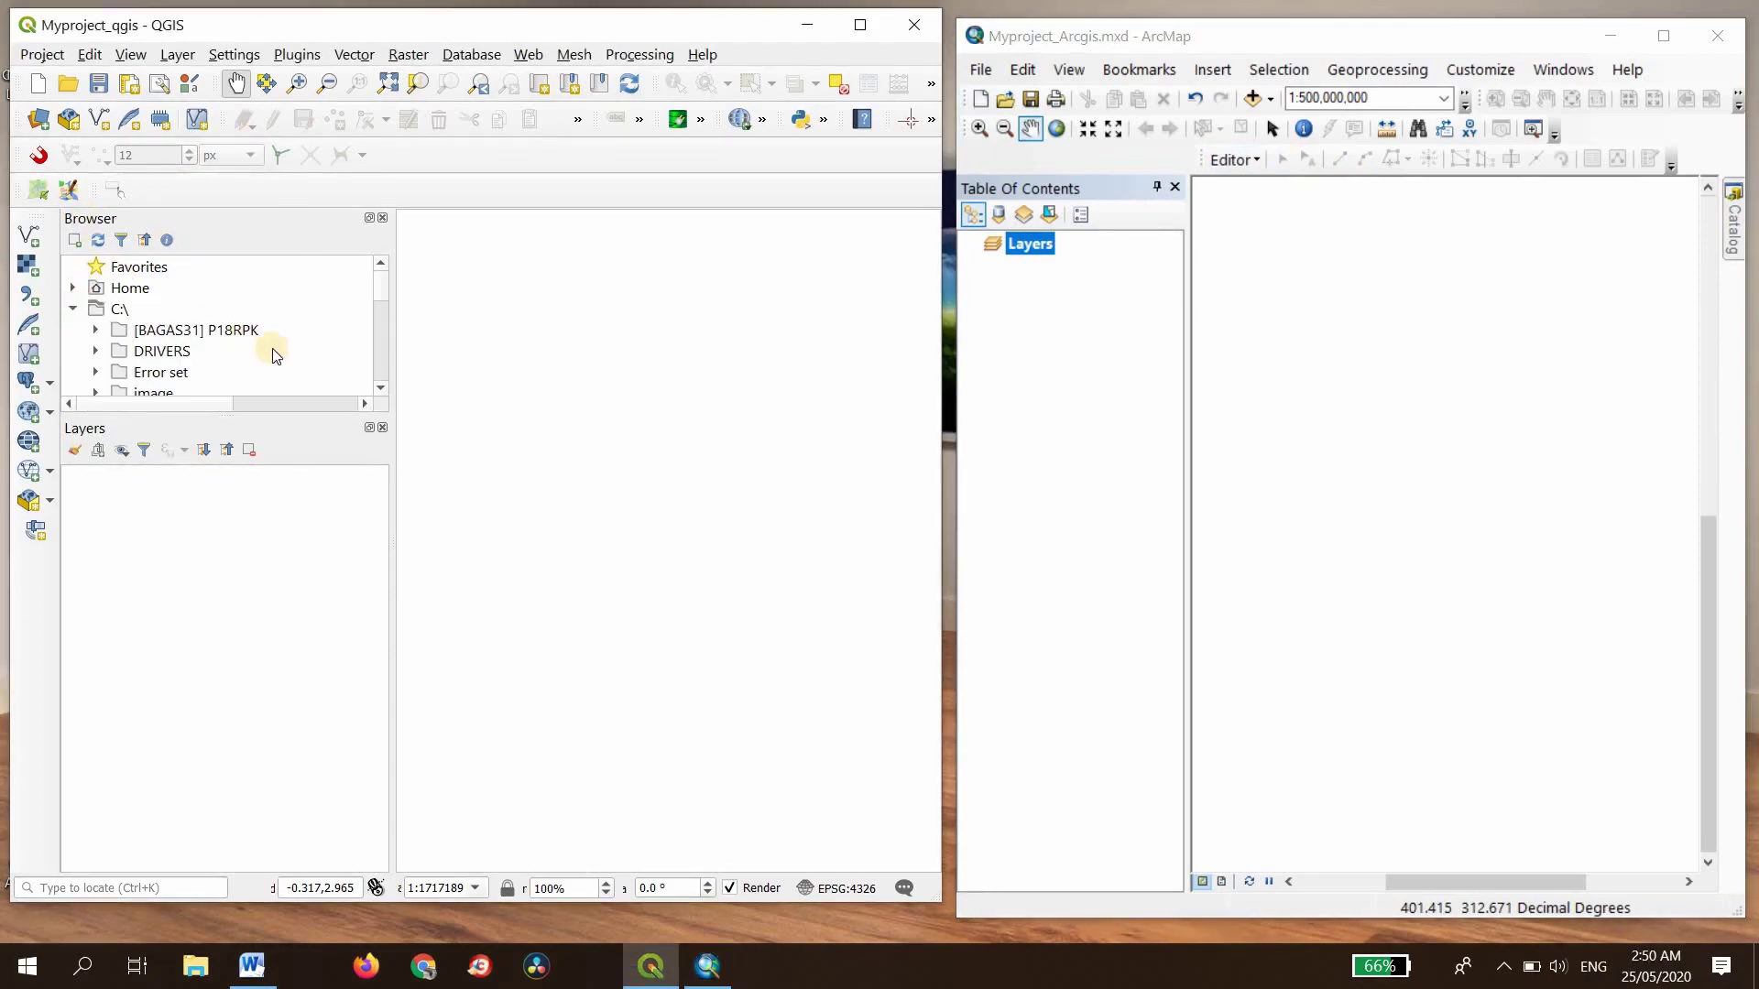
pyautogui.scroll(-8, 275, 356)
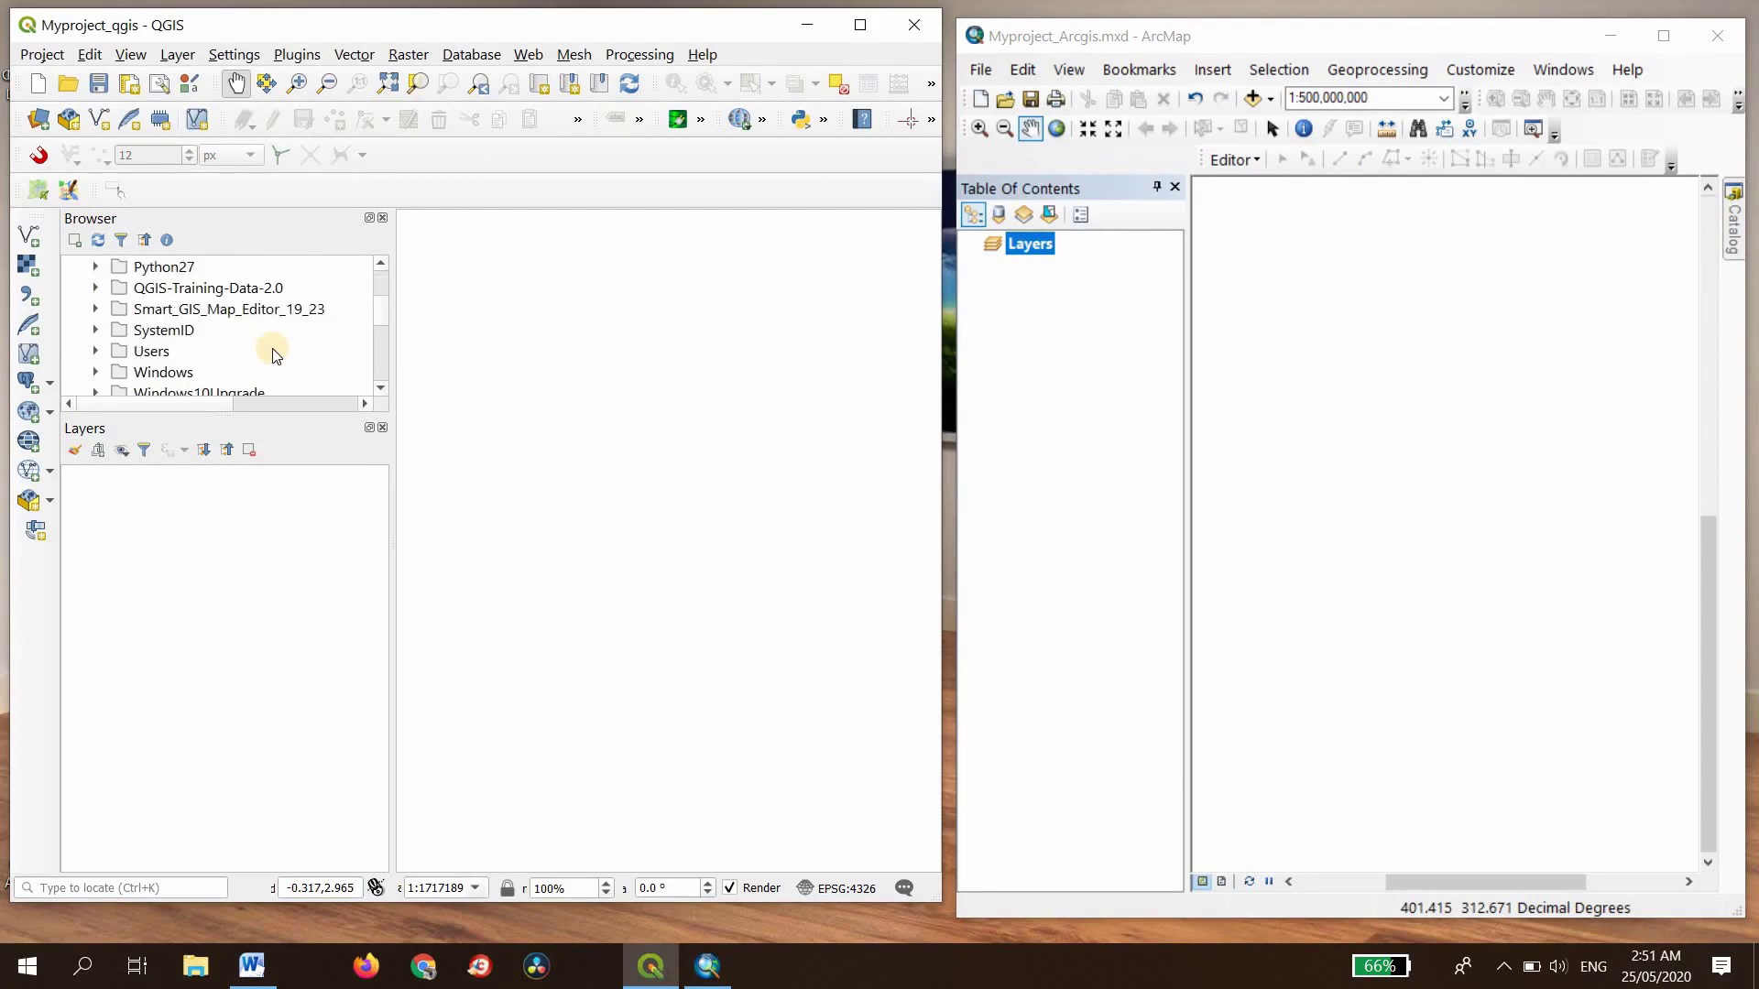
pyautogui.scroll(-1, 275, 355)
pyautogui.scroll(1, 275, 356)
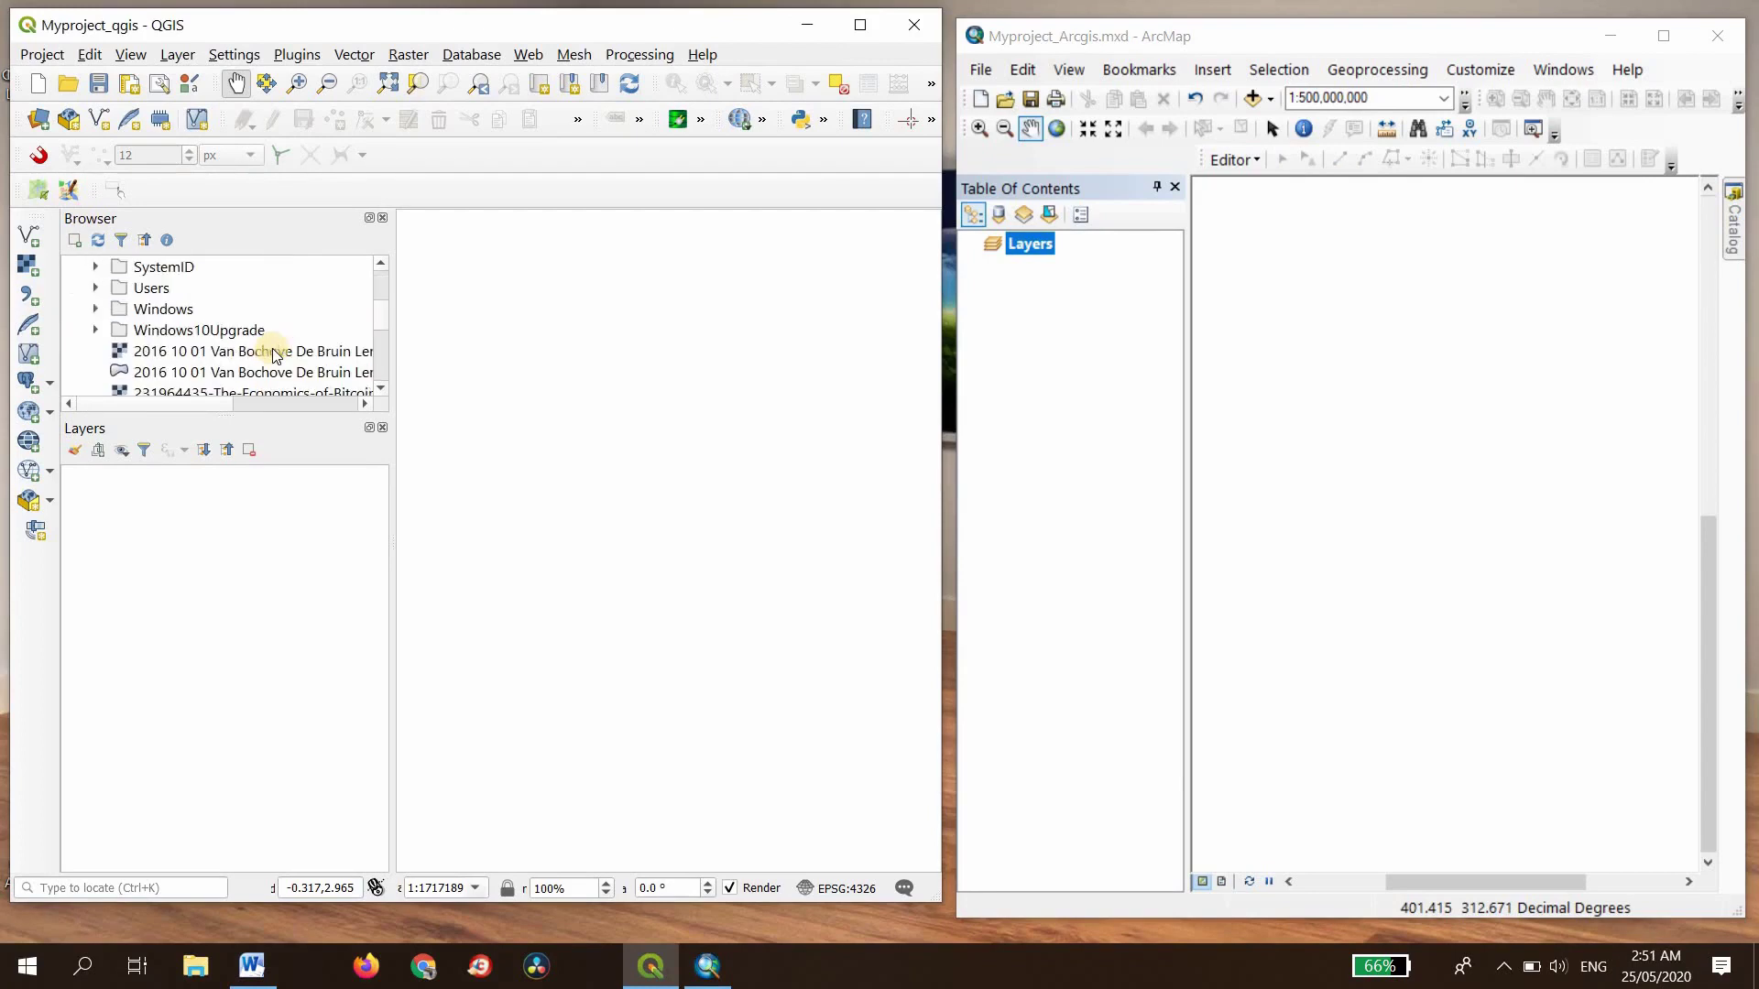
pyautogui.scroll(2, 276, 356)
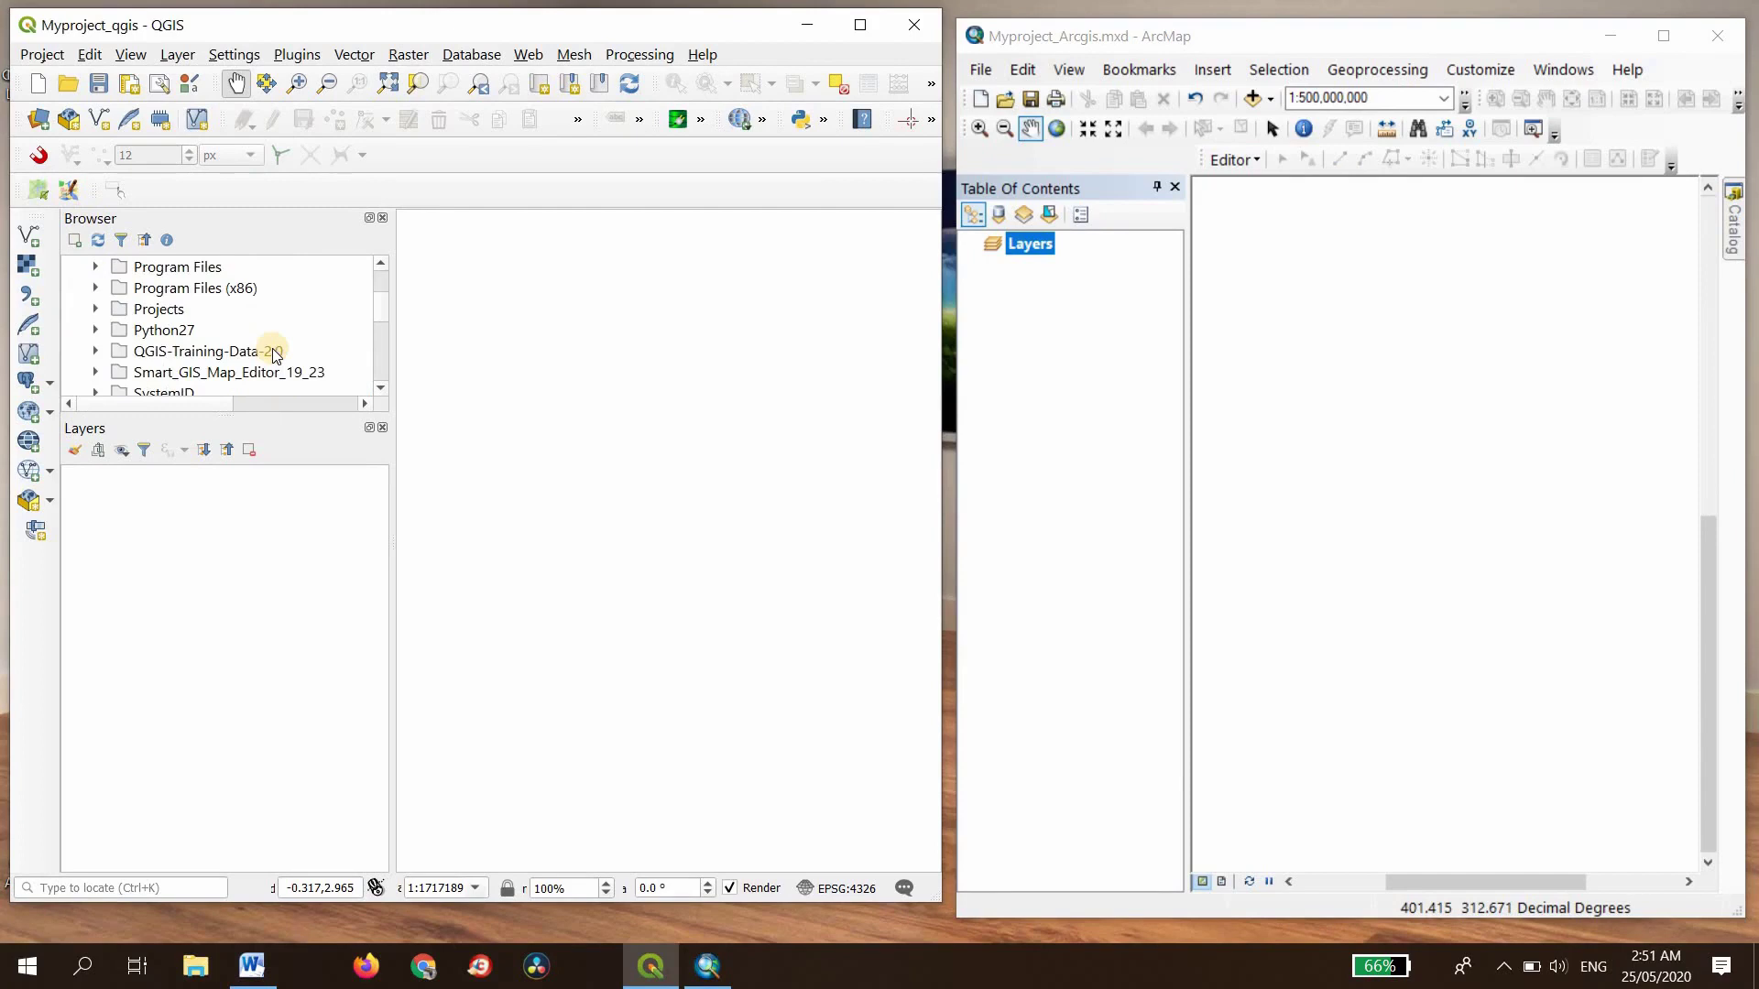
pyautogui.scroll(1, 276, 355)
pyautogui.scroll(2, 276, 355)
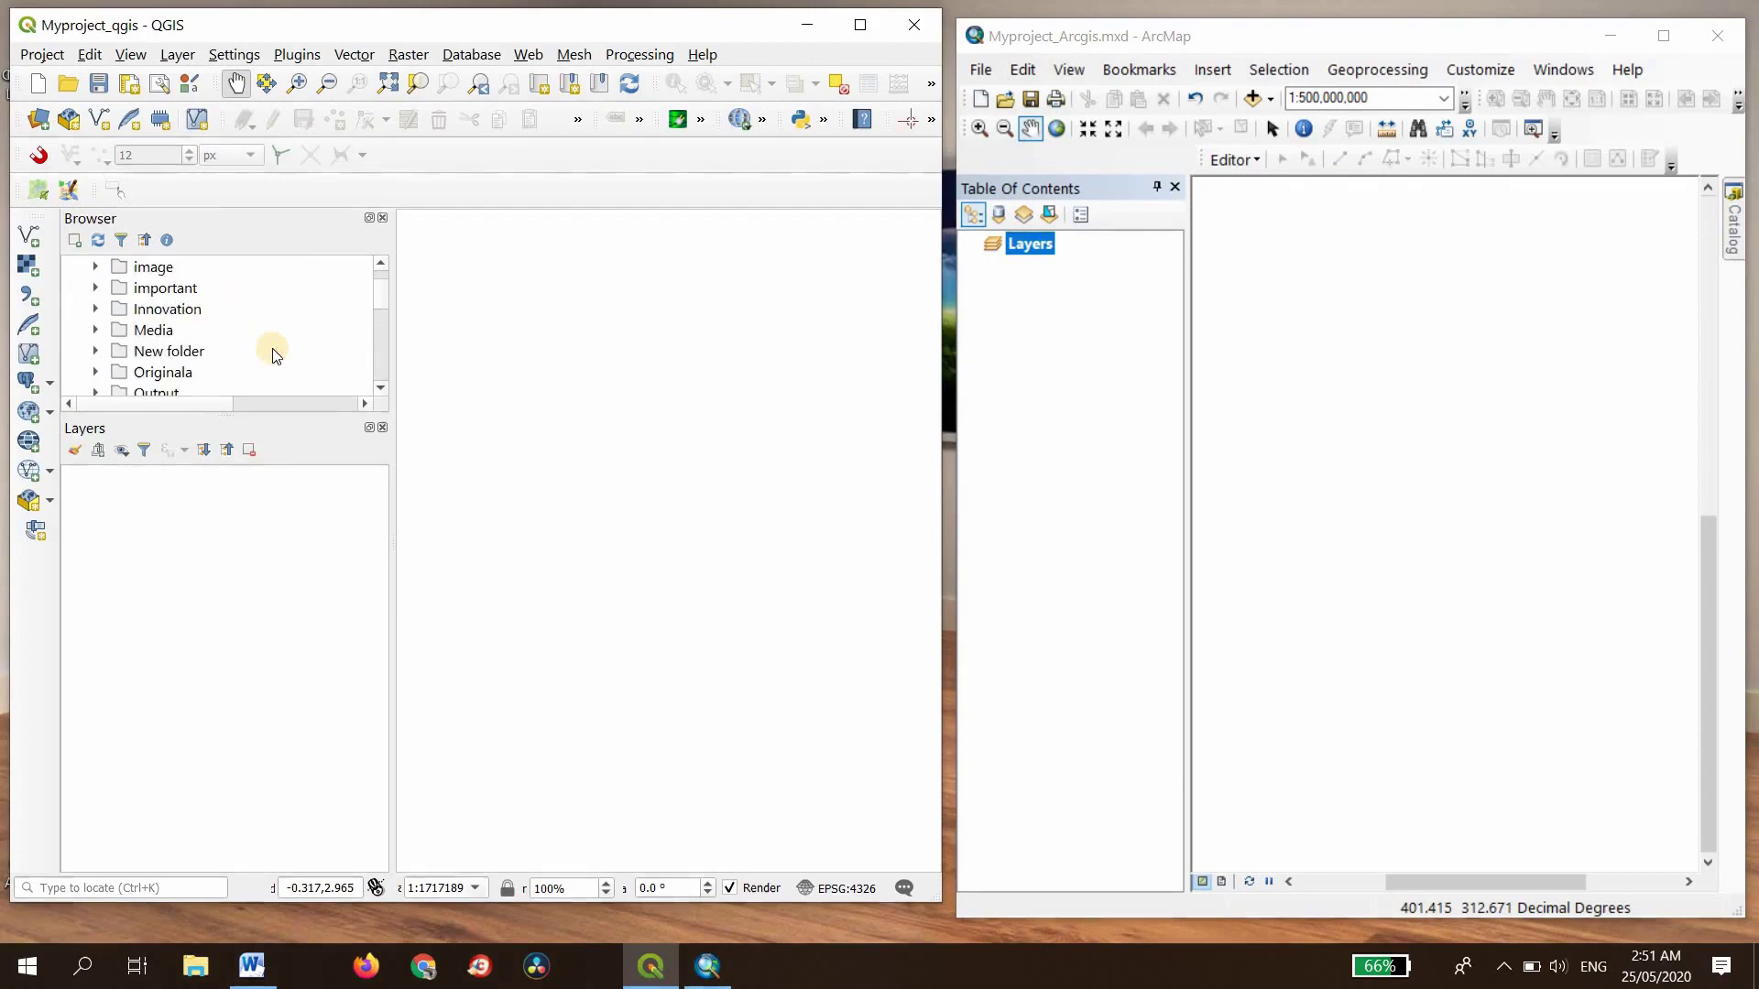
pyautogui.scroll(-3, 272, 353)
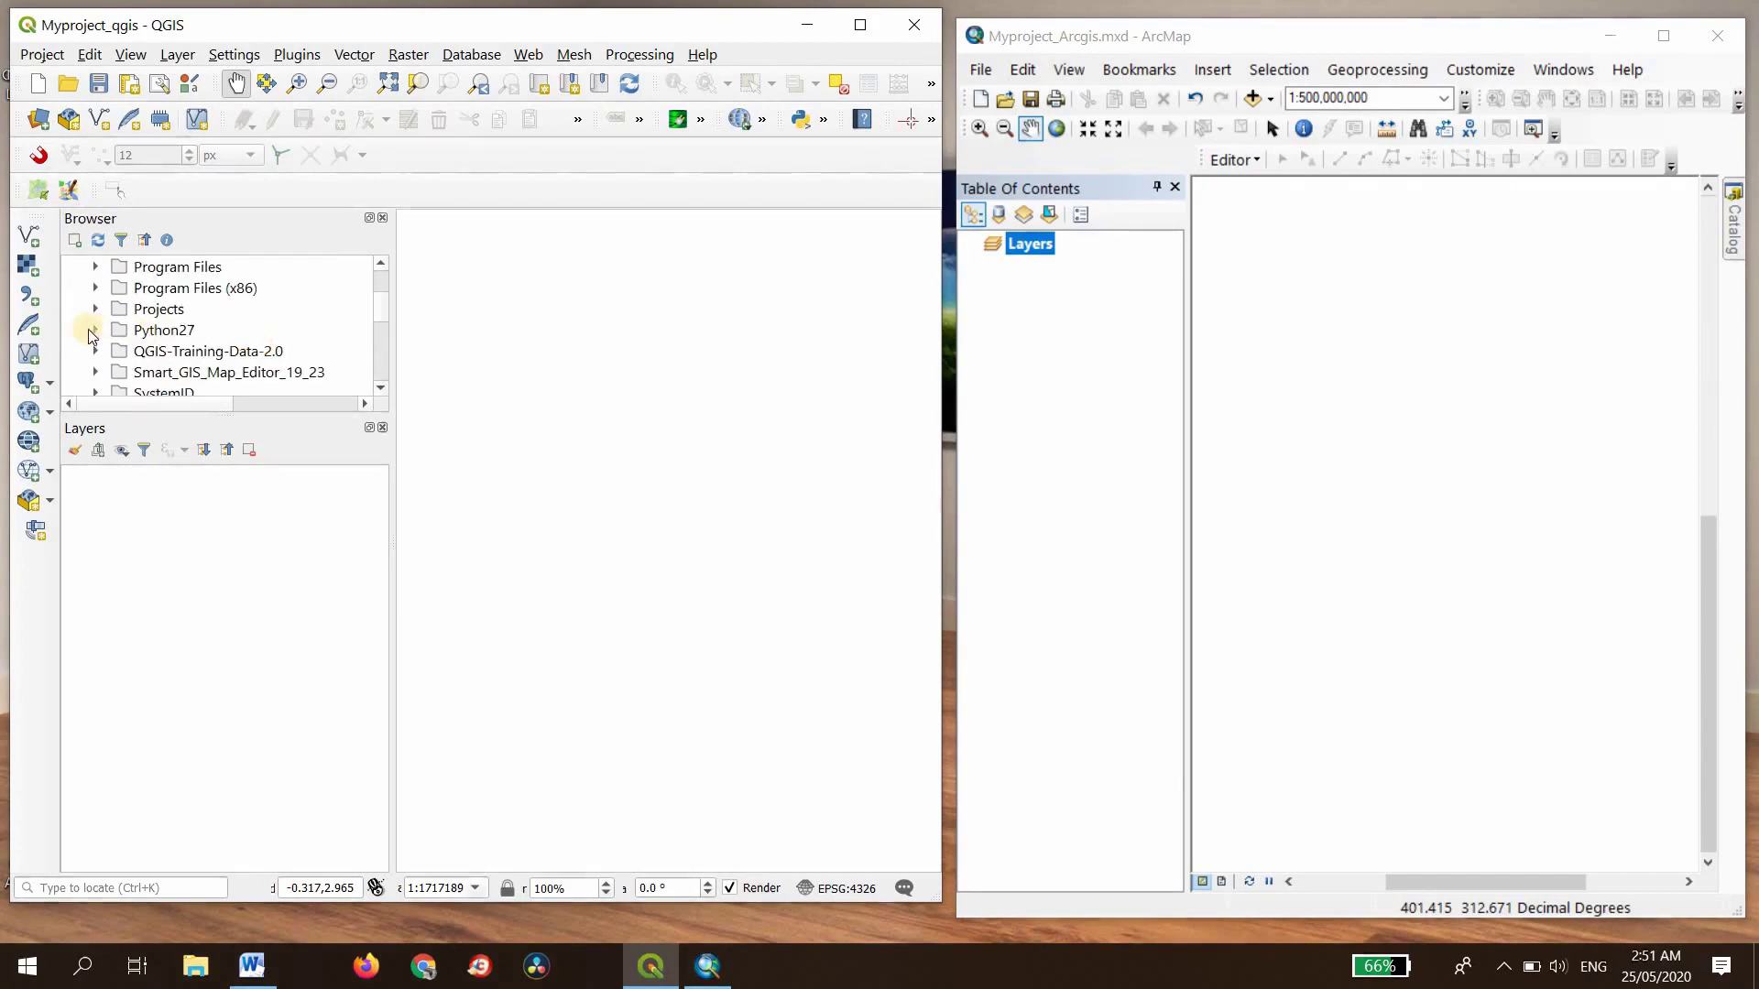
pyautogui.click(95, 351)
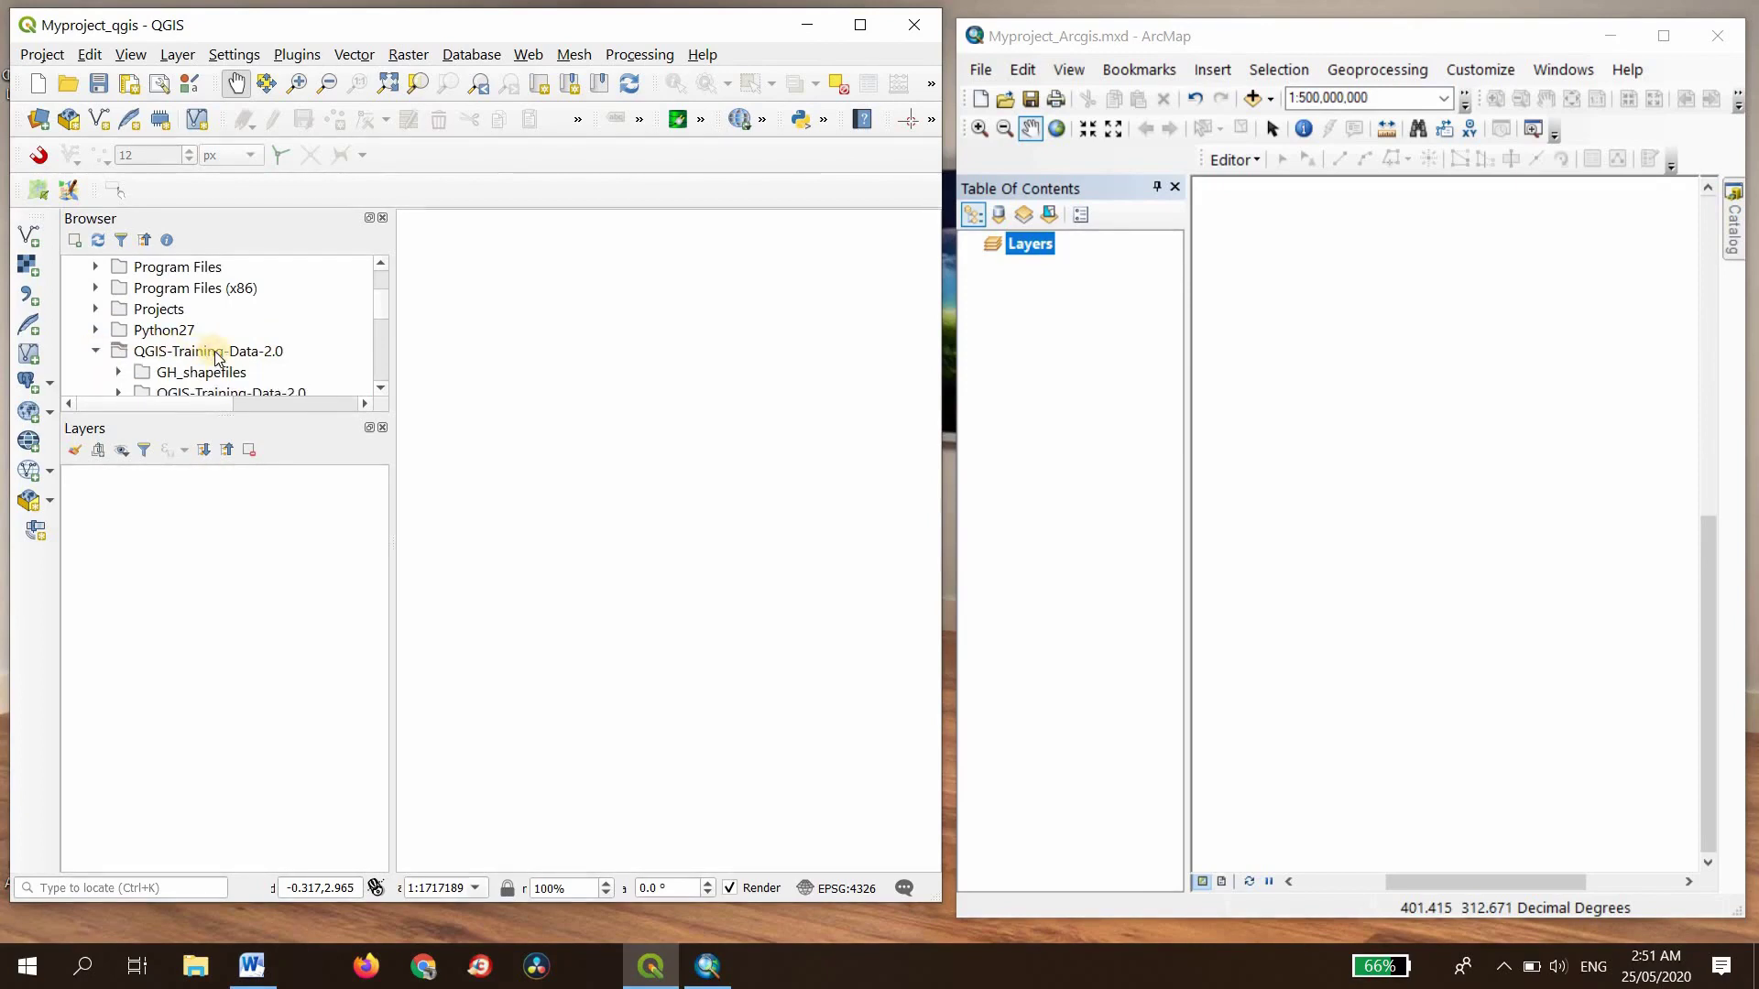
# Step: Expand the GH_shapefiles folder and its GHA_adm subfolder to list the Ghana administrative boundary files
pyautogui.scroll(-1, 217, 357)
pyautogui.scroll(-1, 217, 357)
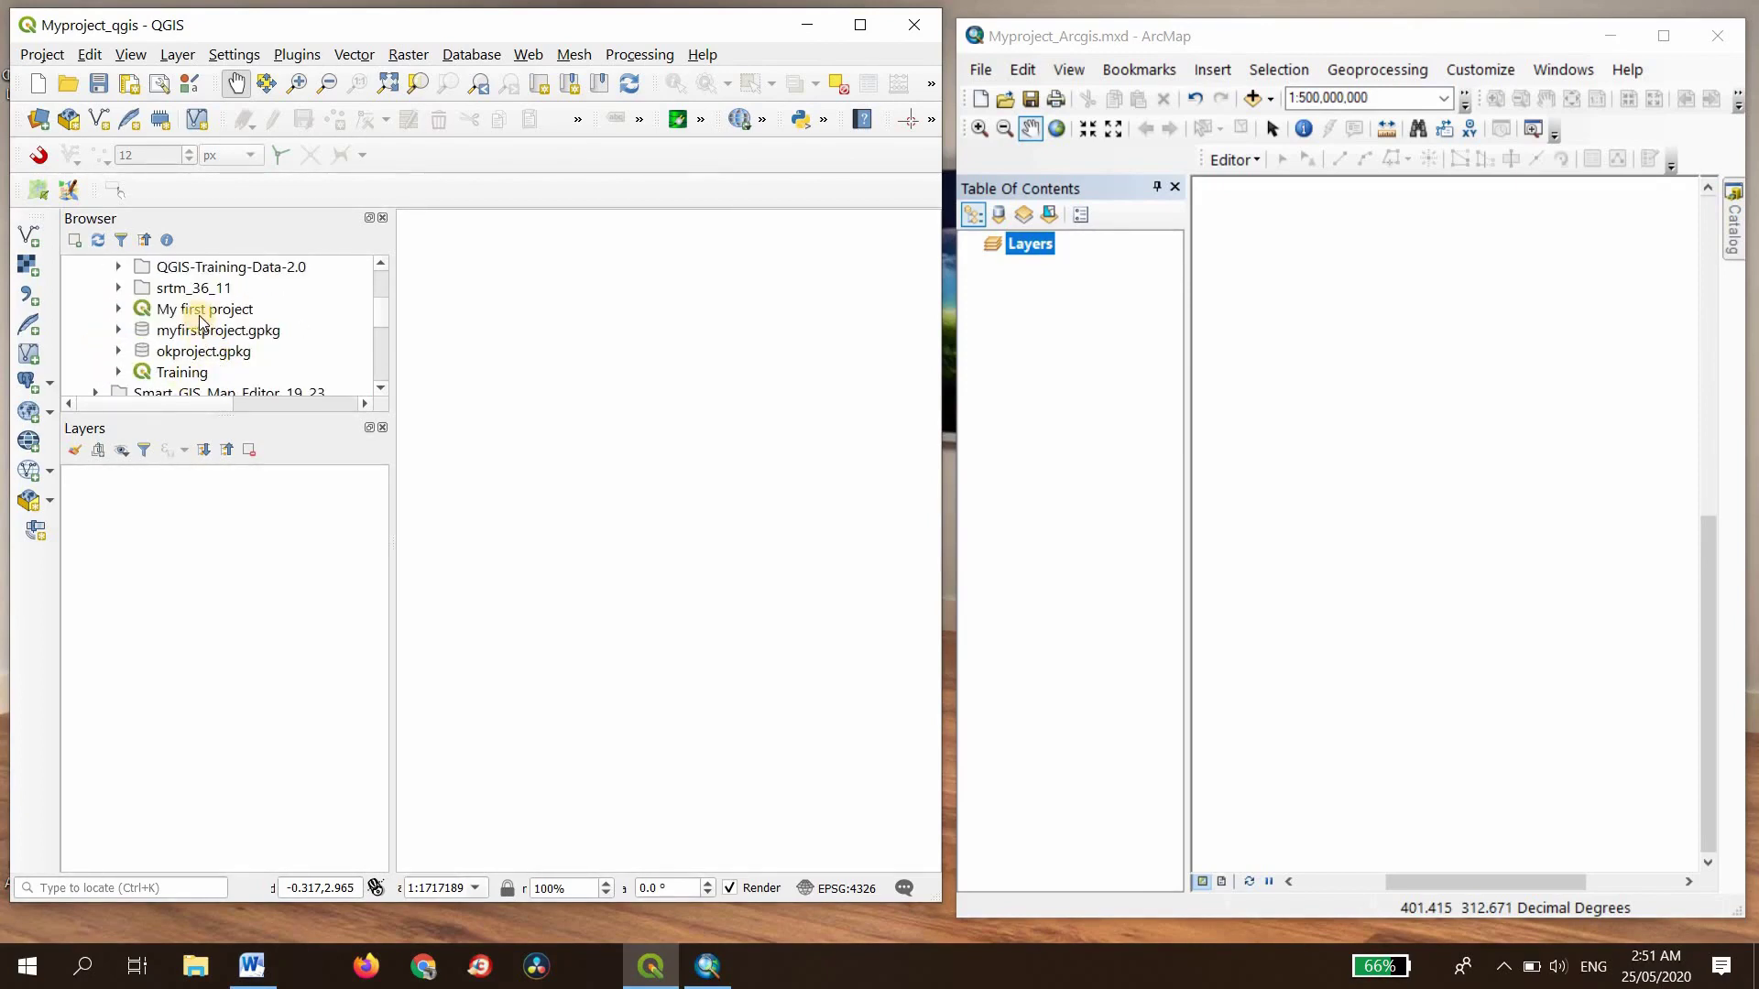
pyautogui.scroll(1, 238, 339)
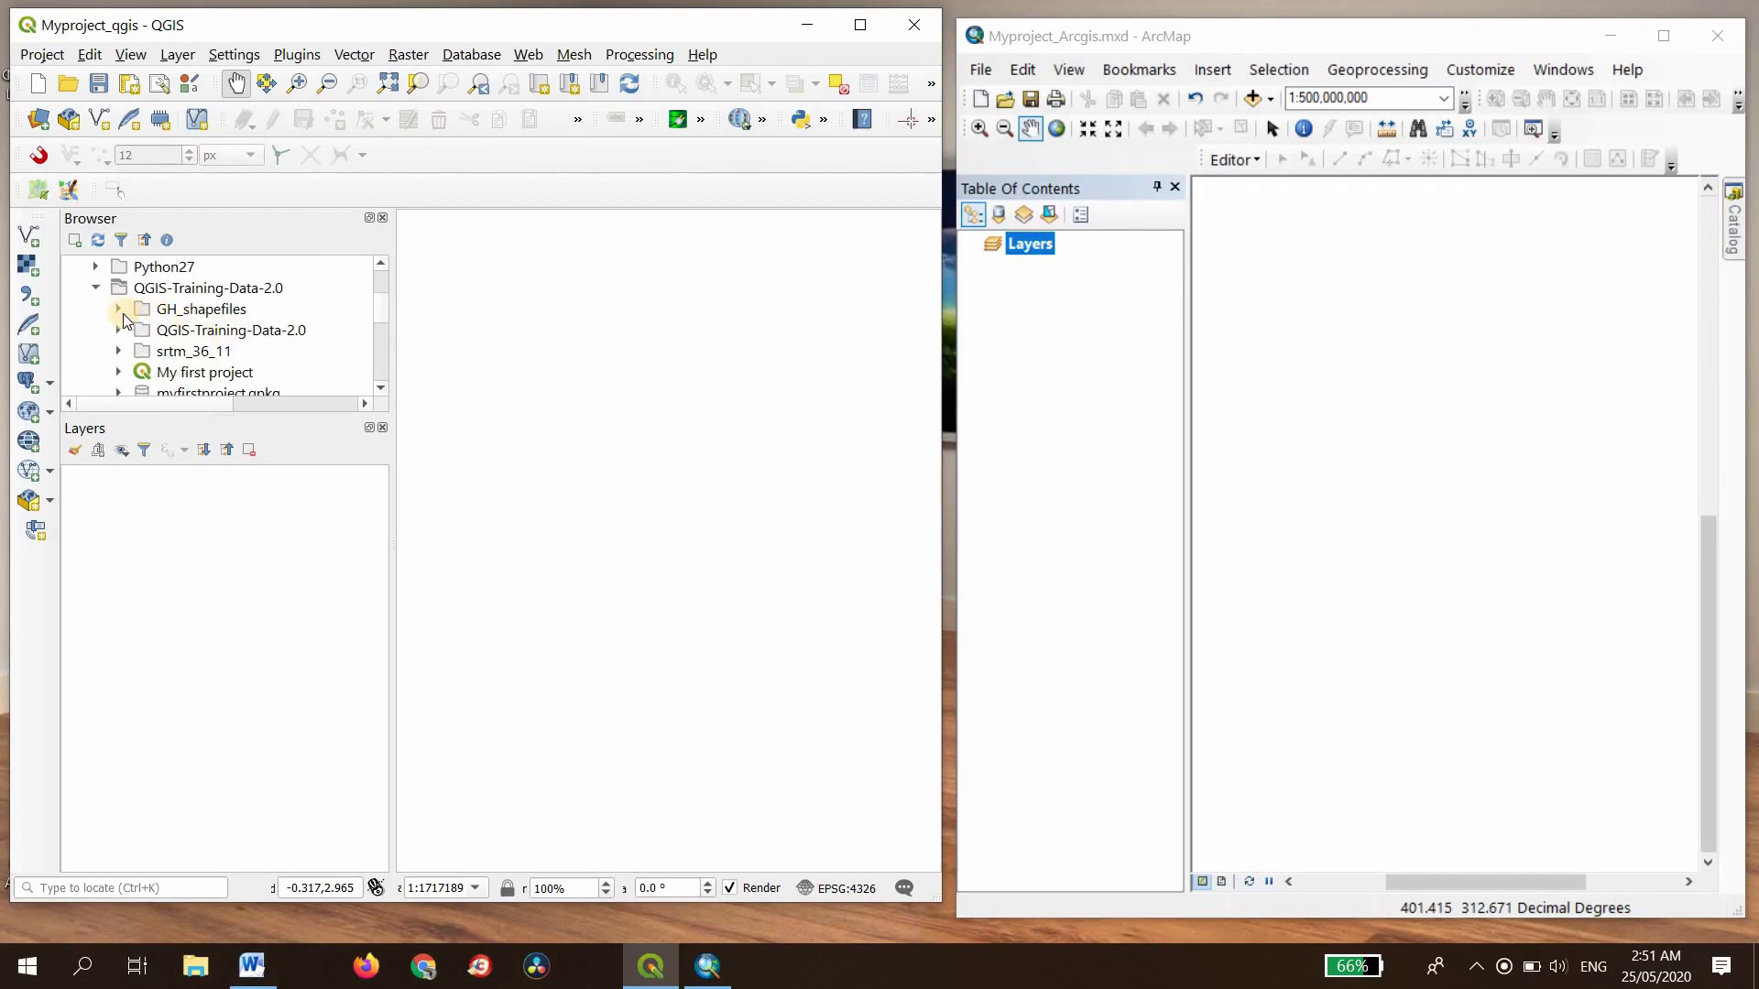
pyautogui.click(118, 312)
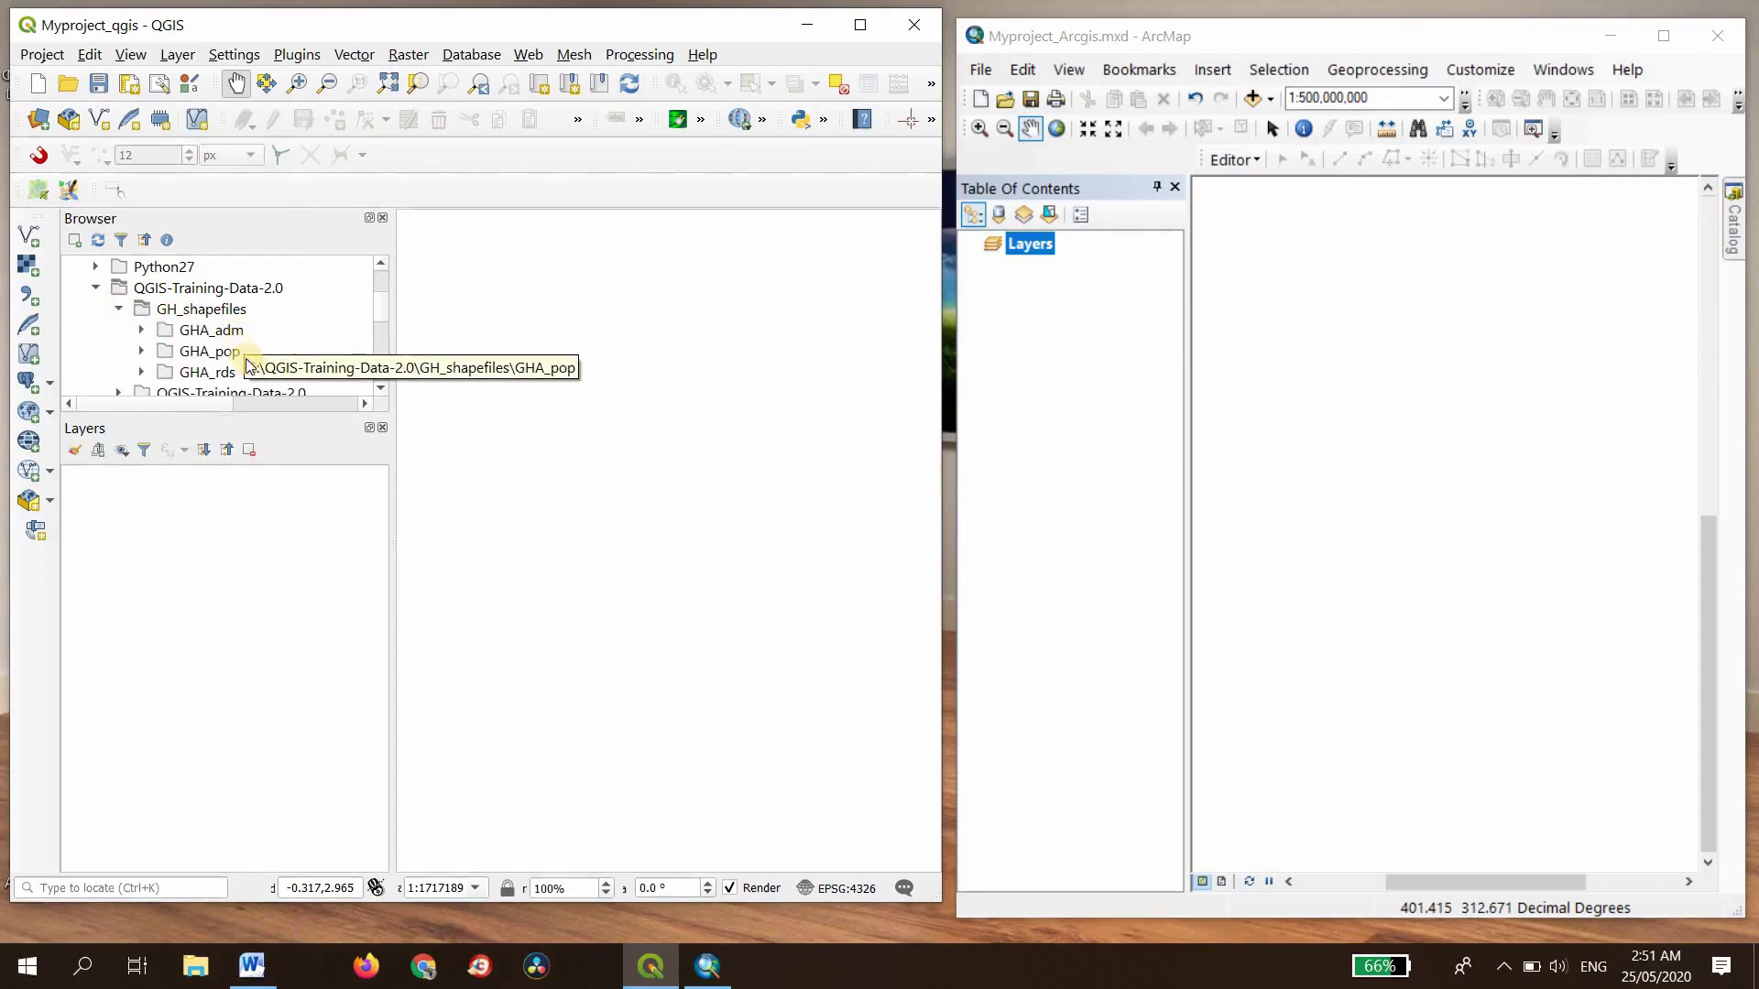
pyautogui.scroll(-1, 284, 370)
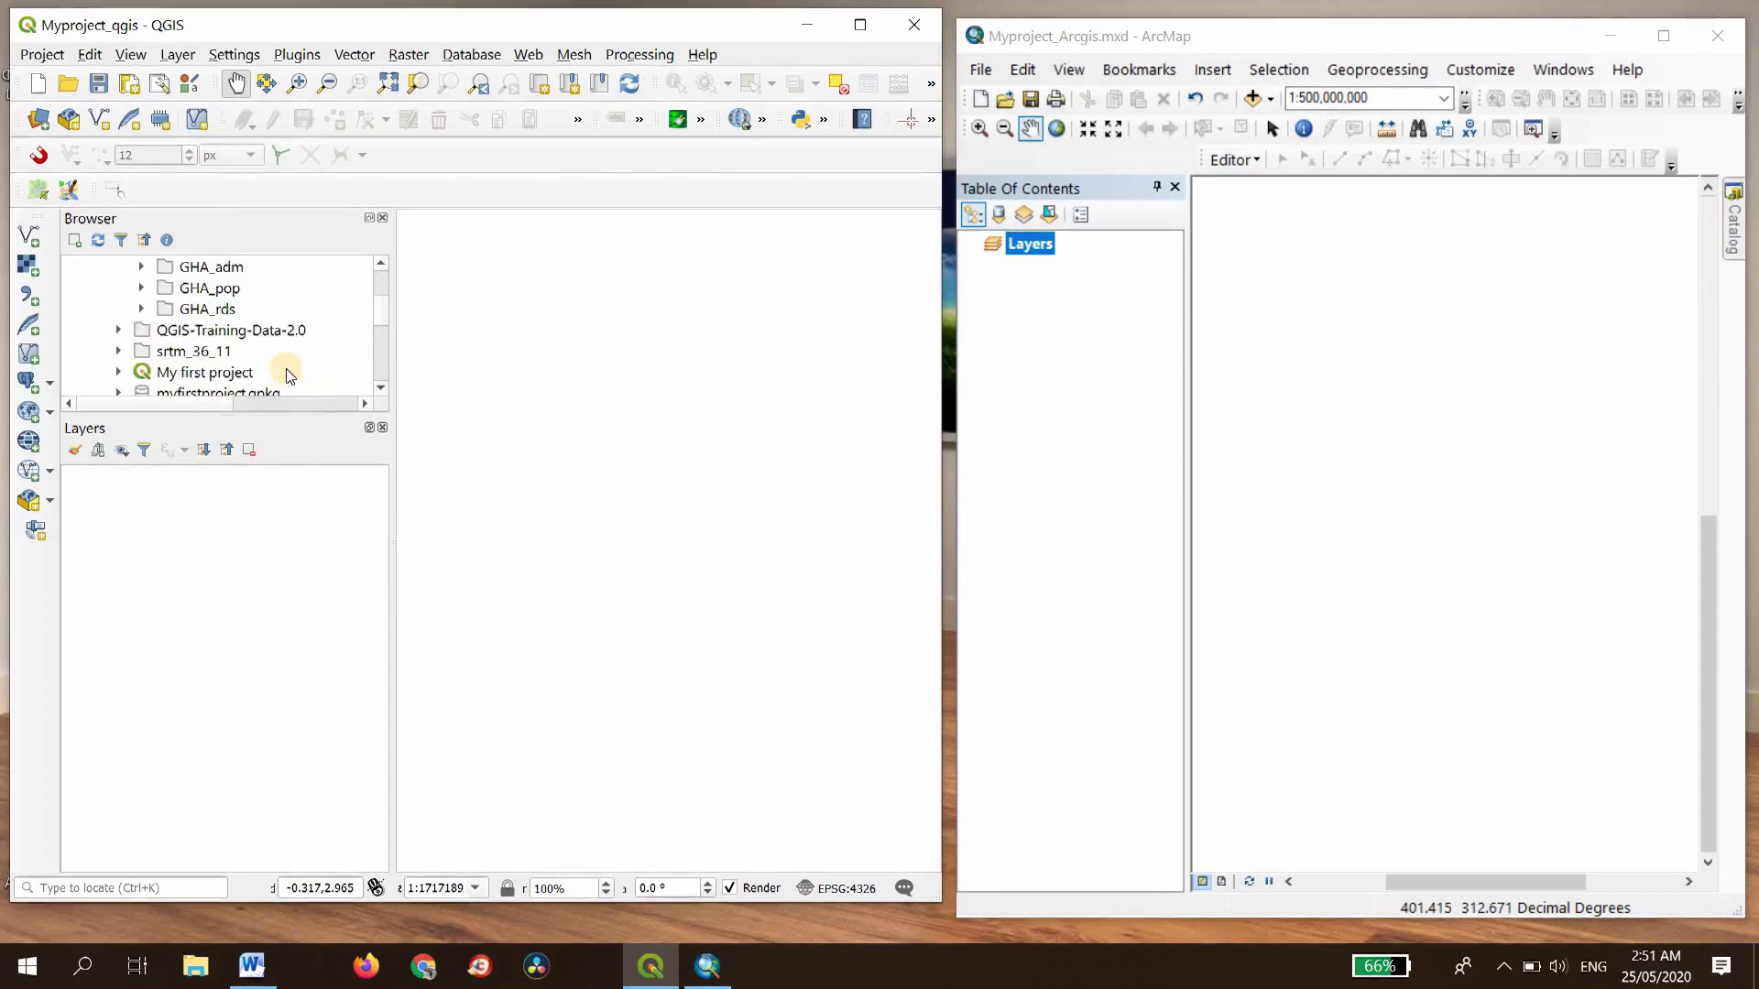
pyautogui.scroll(1, 280, 370)
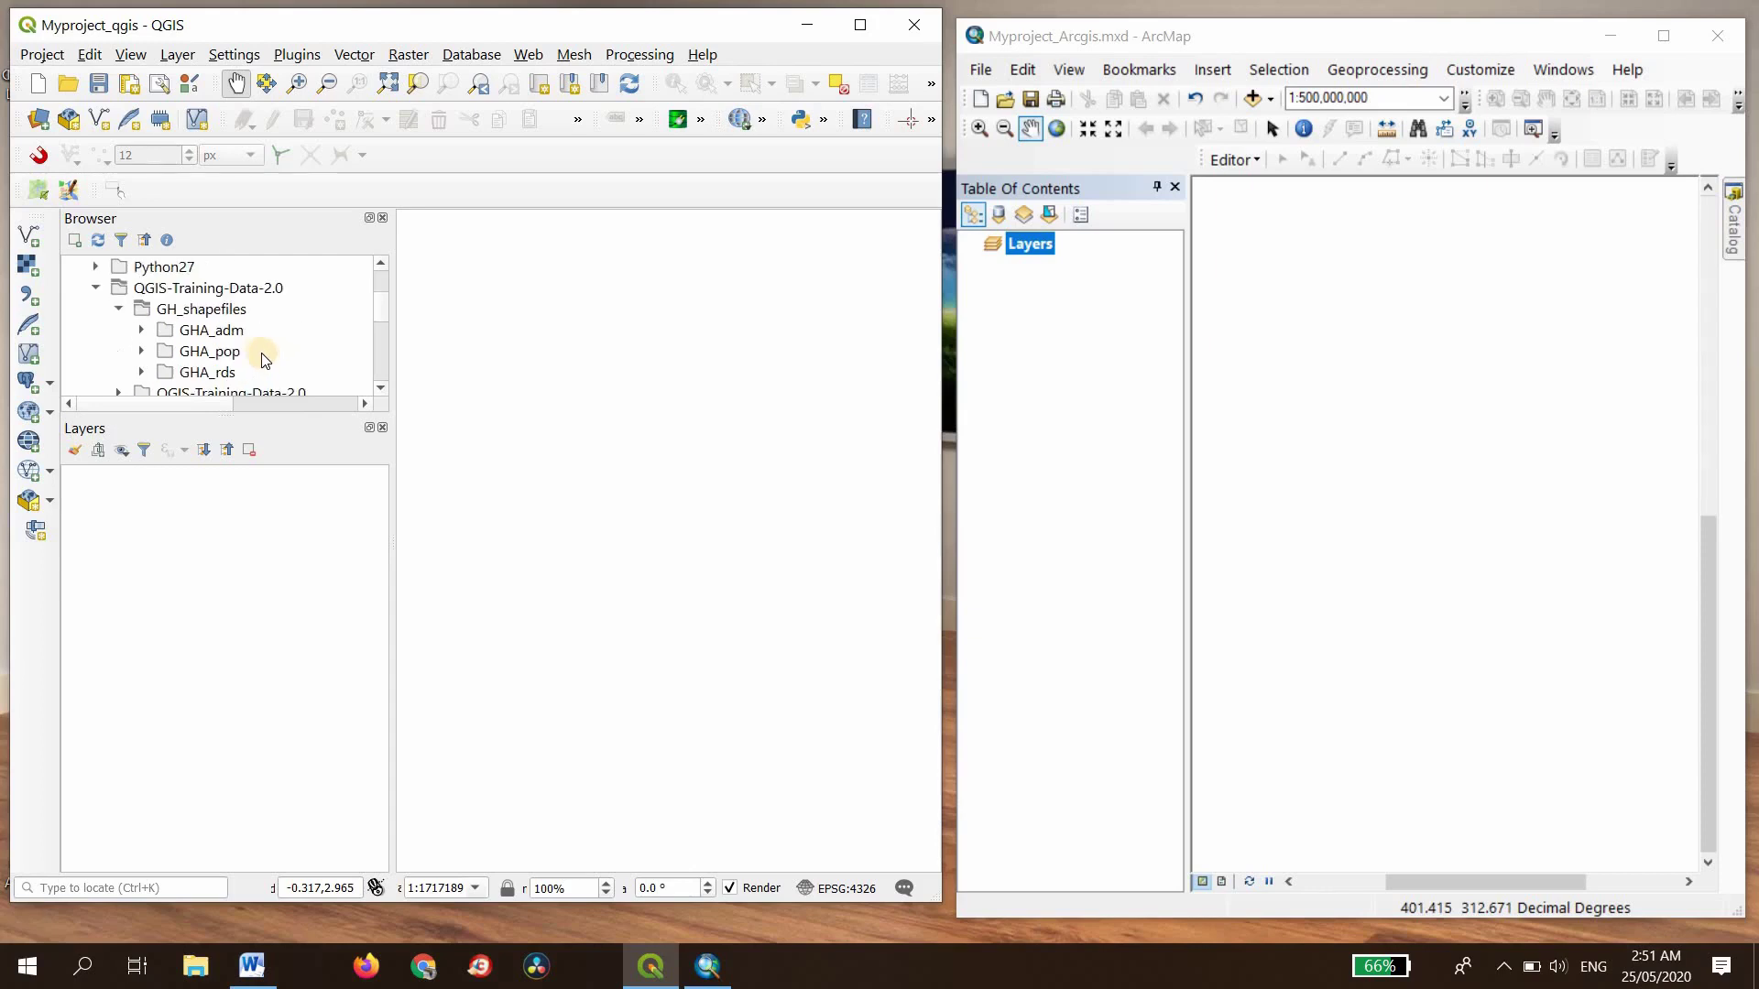
pyautogui.click(142, 334)
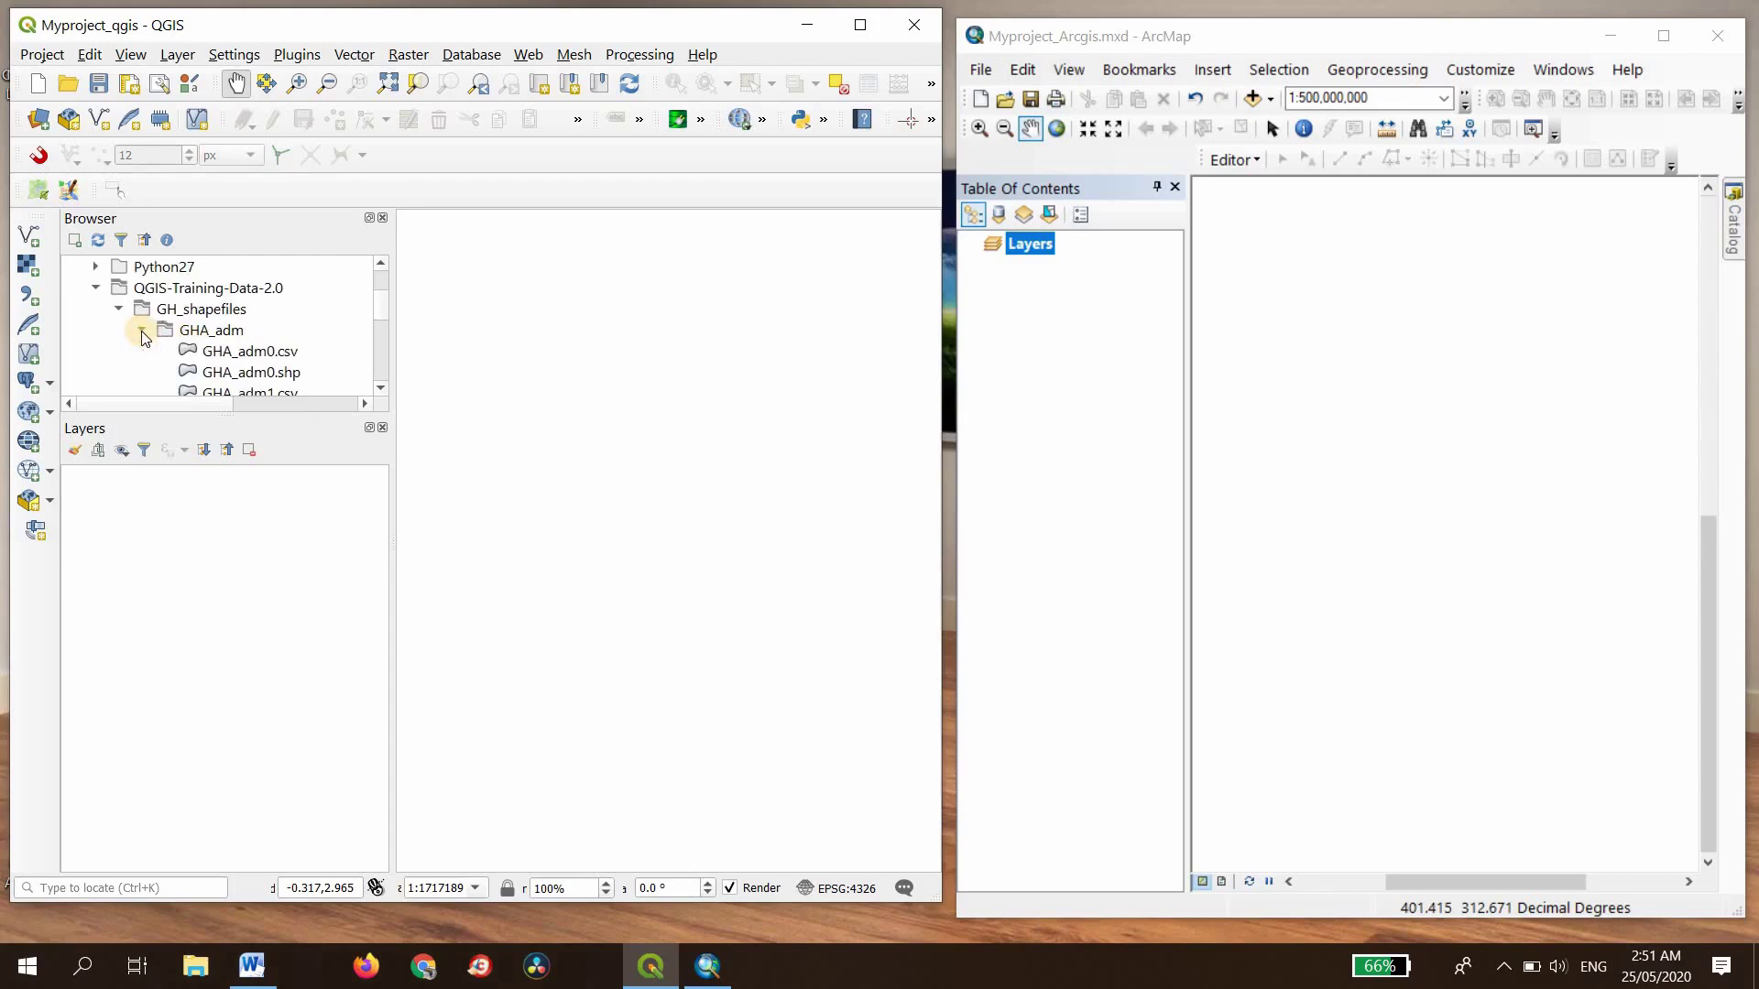
# Step: Add the GHA_adm1.shp boundaries and the GHA_adm2.csv table to the QGIS project, adding the table twice
pyautogui.scroll(-1, 305, 381)
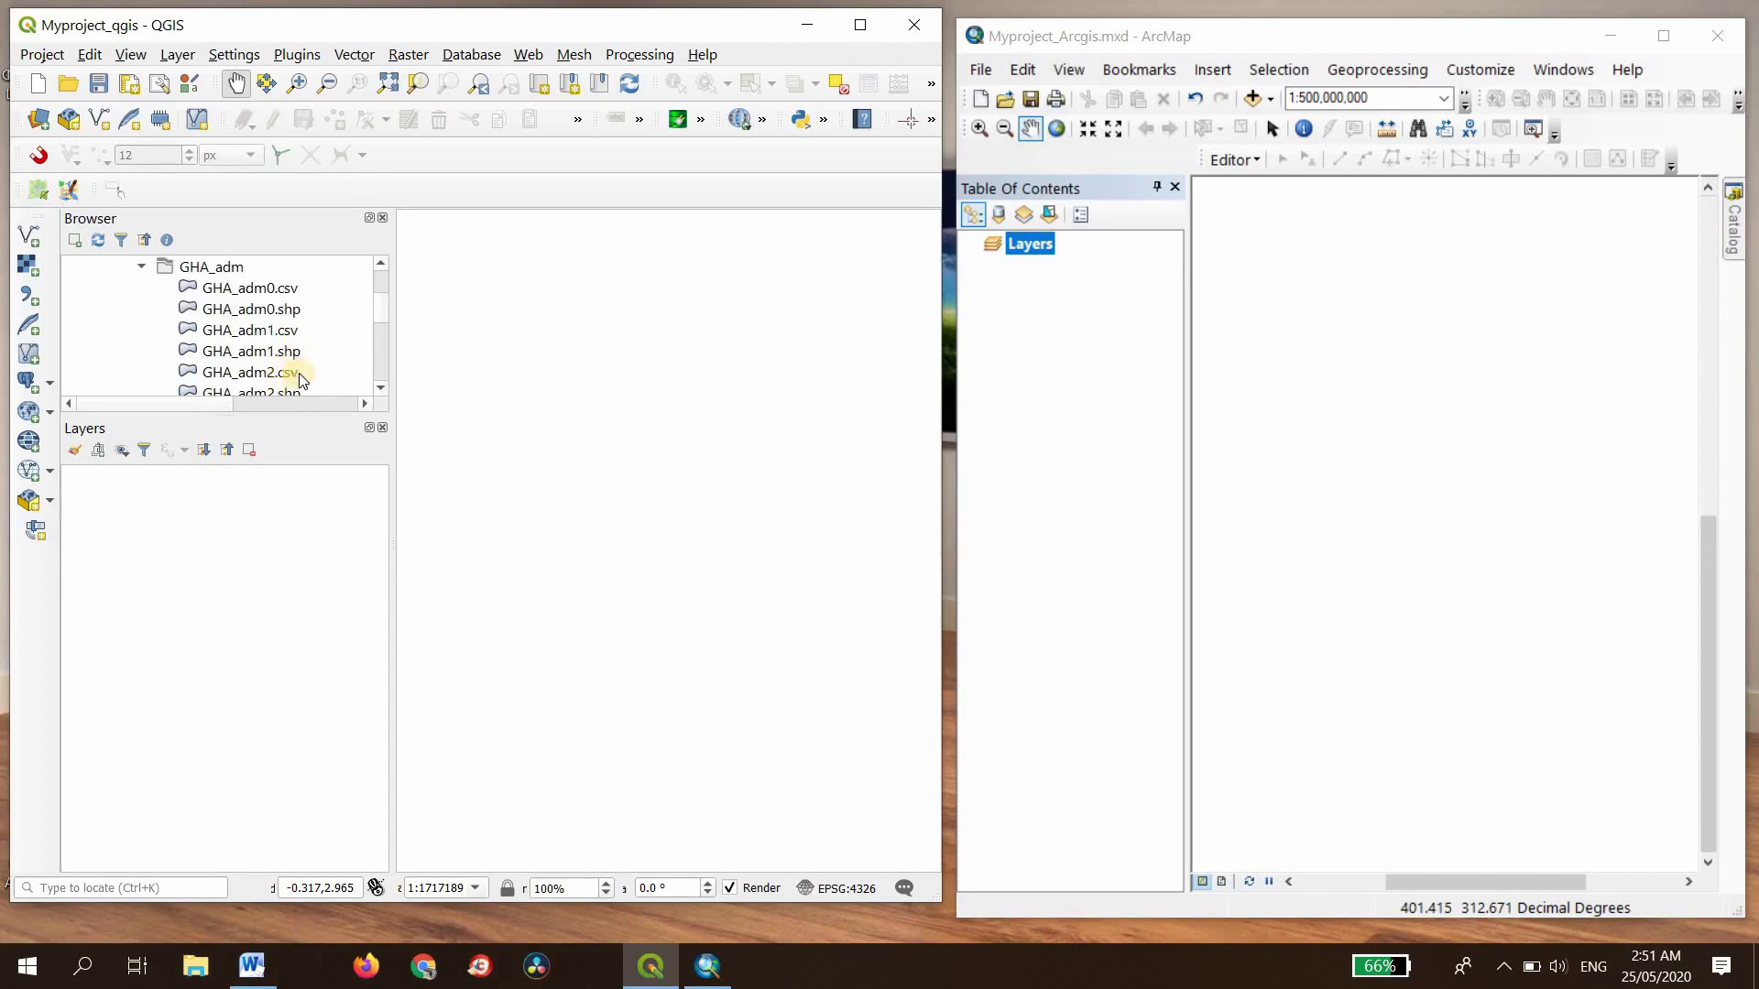
pyautogui.scroll(-1, 299, 376)
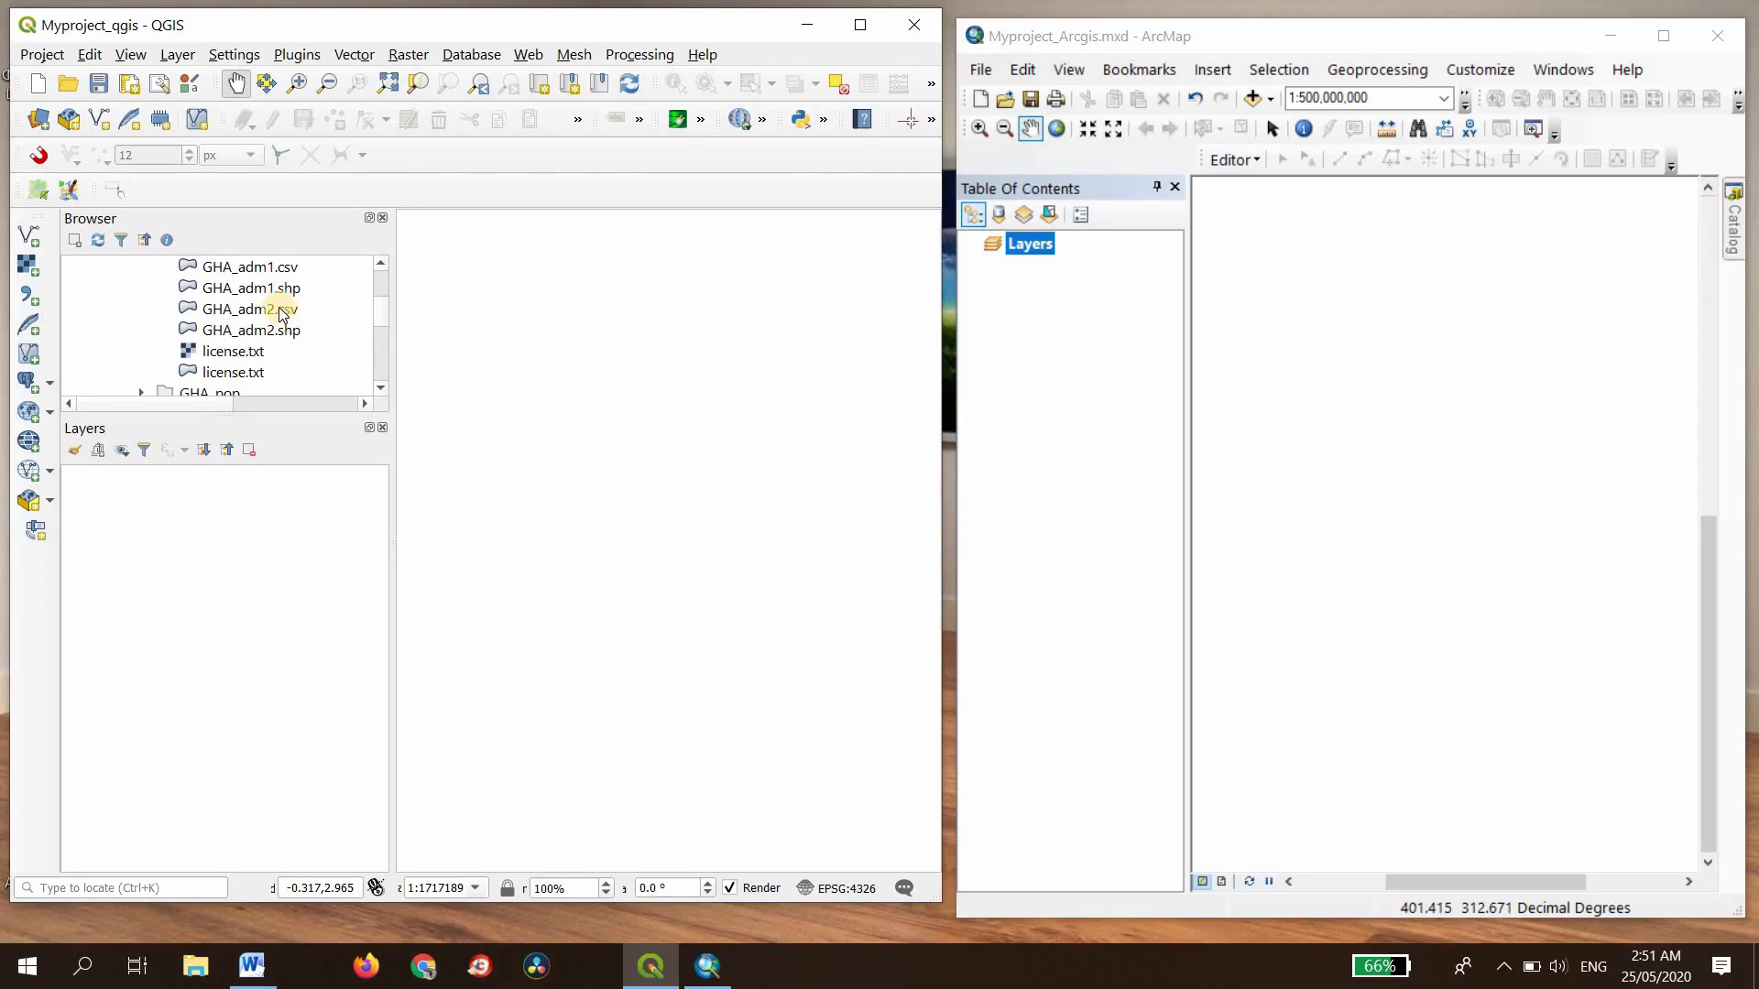
pyautogui.moveTo(282, 313); pyautogui.dragTo(750, 359)
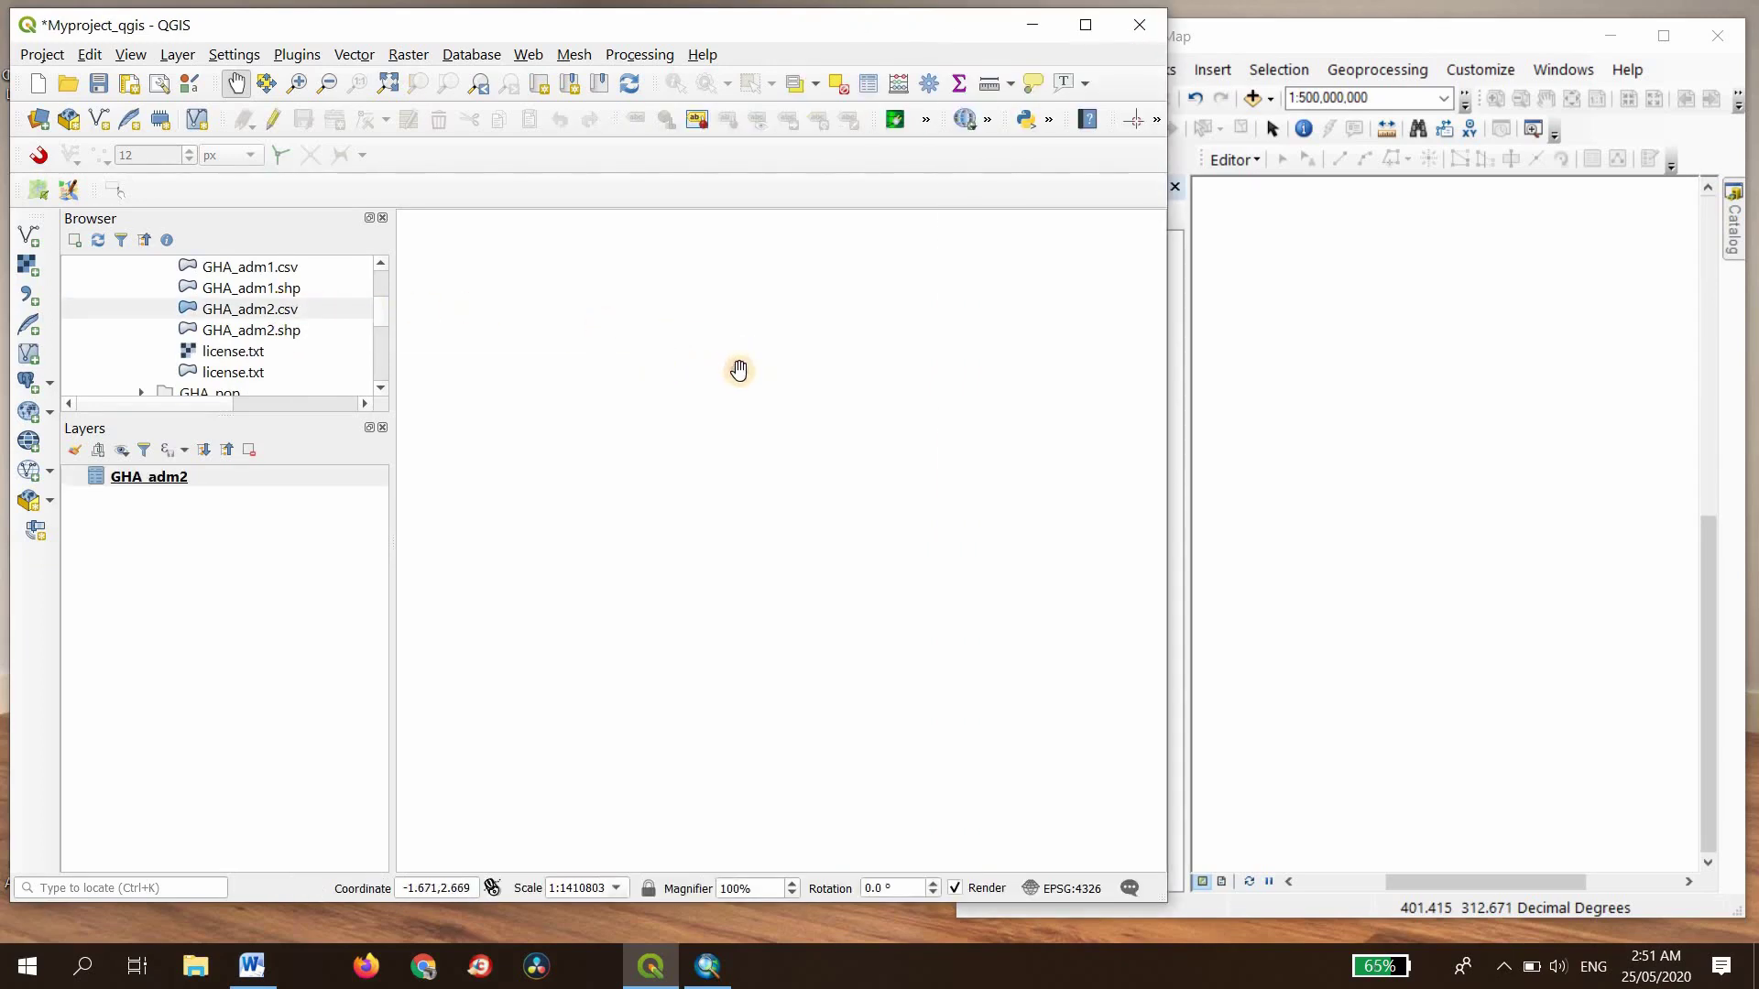
pyautogui.doubleClick(278, 288)
pyautogui.moveTo(273, 273); pyautogui.dragTo(479, 365)
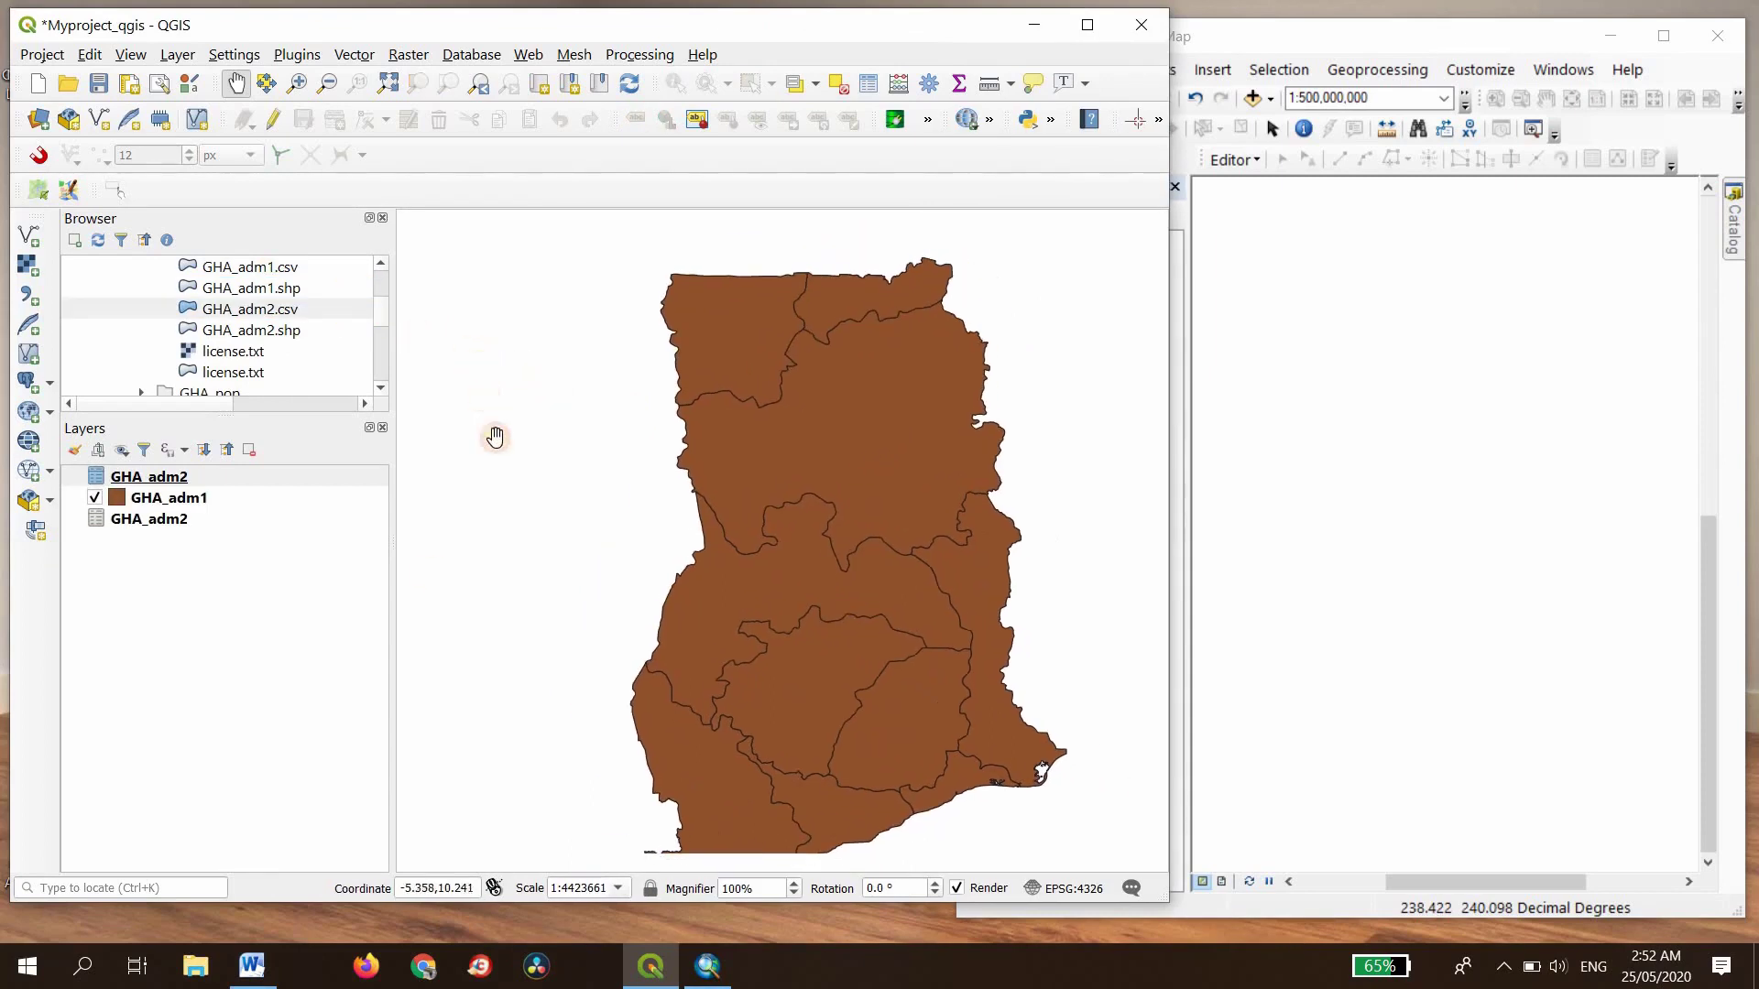
# Step: Remove the lower duplicate GHA_adm2 table from the QGIS layer list
pyautogui.click(138, 521)
pyautogui.rightClick(138, 519)
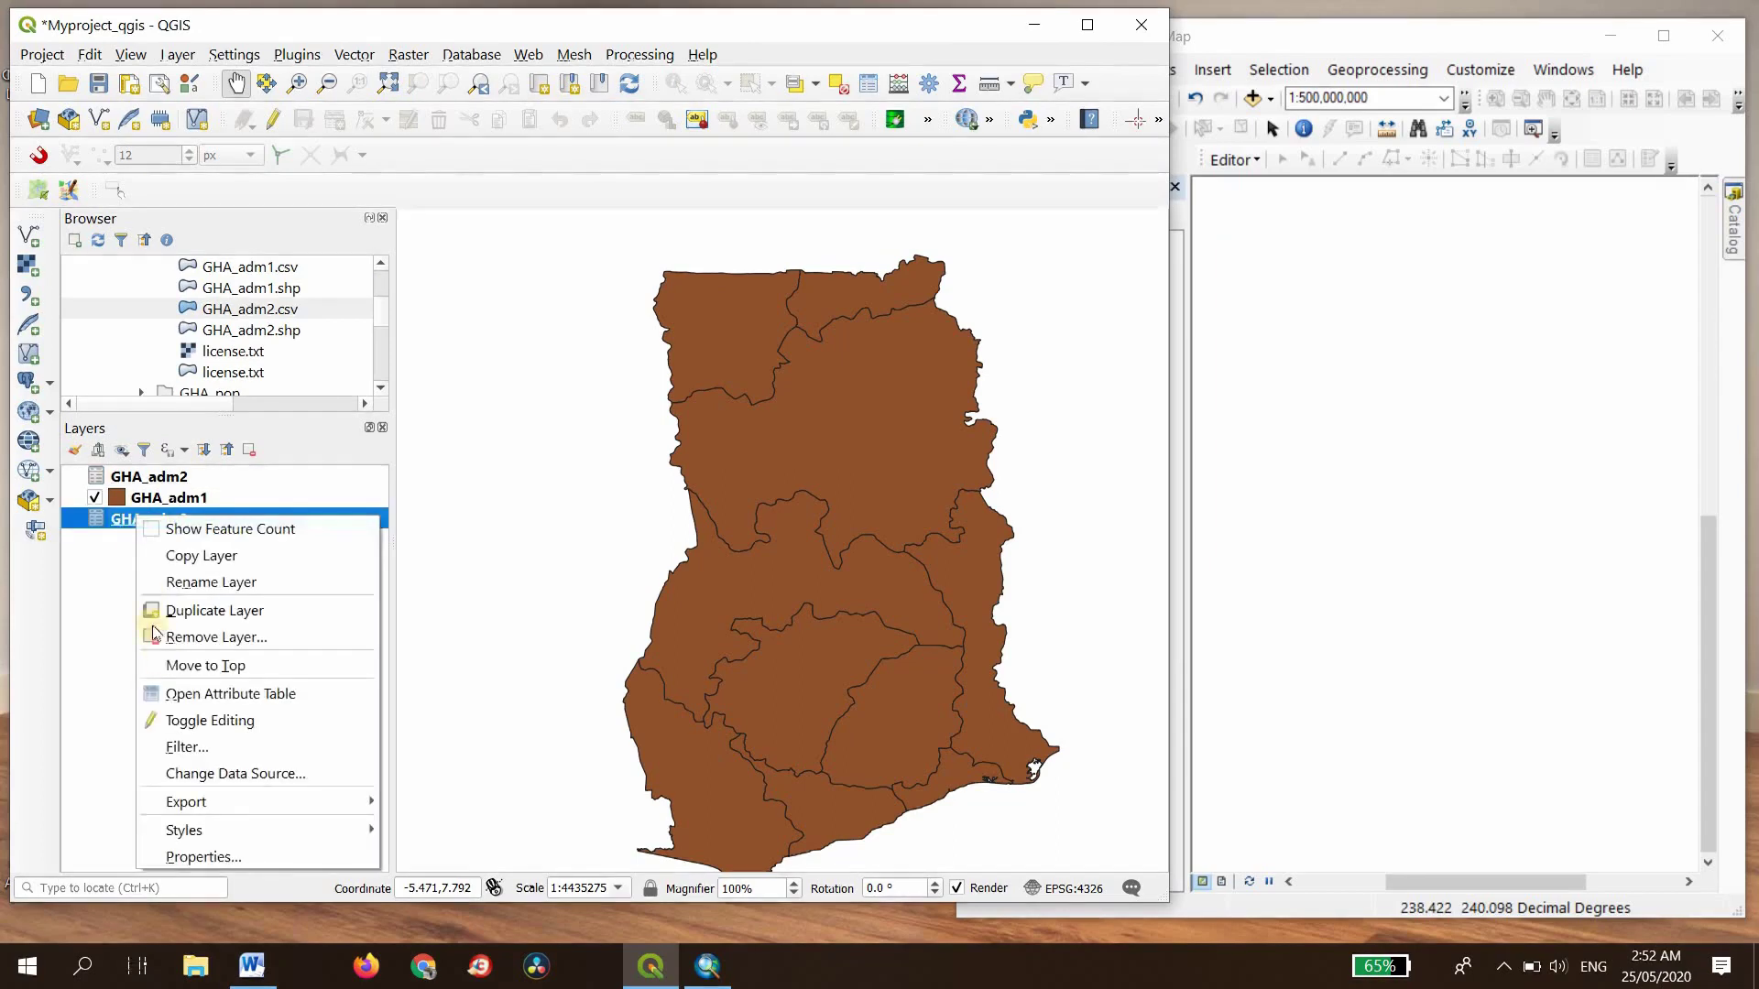
pyautogui.click(187, 640)
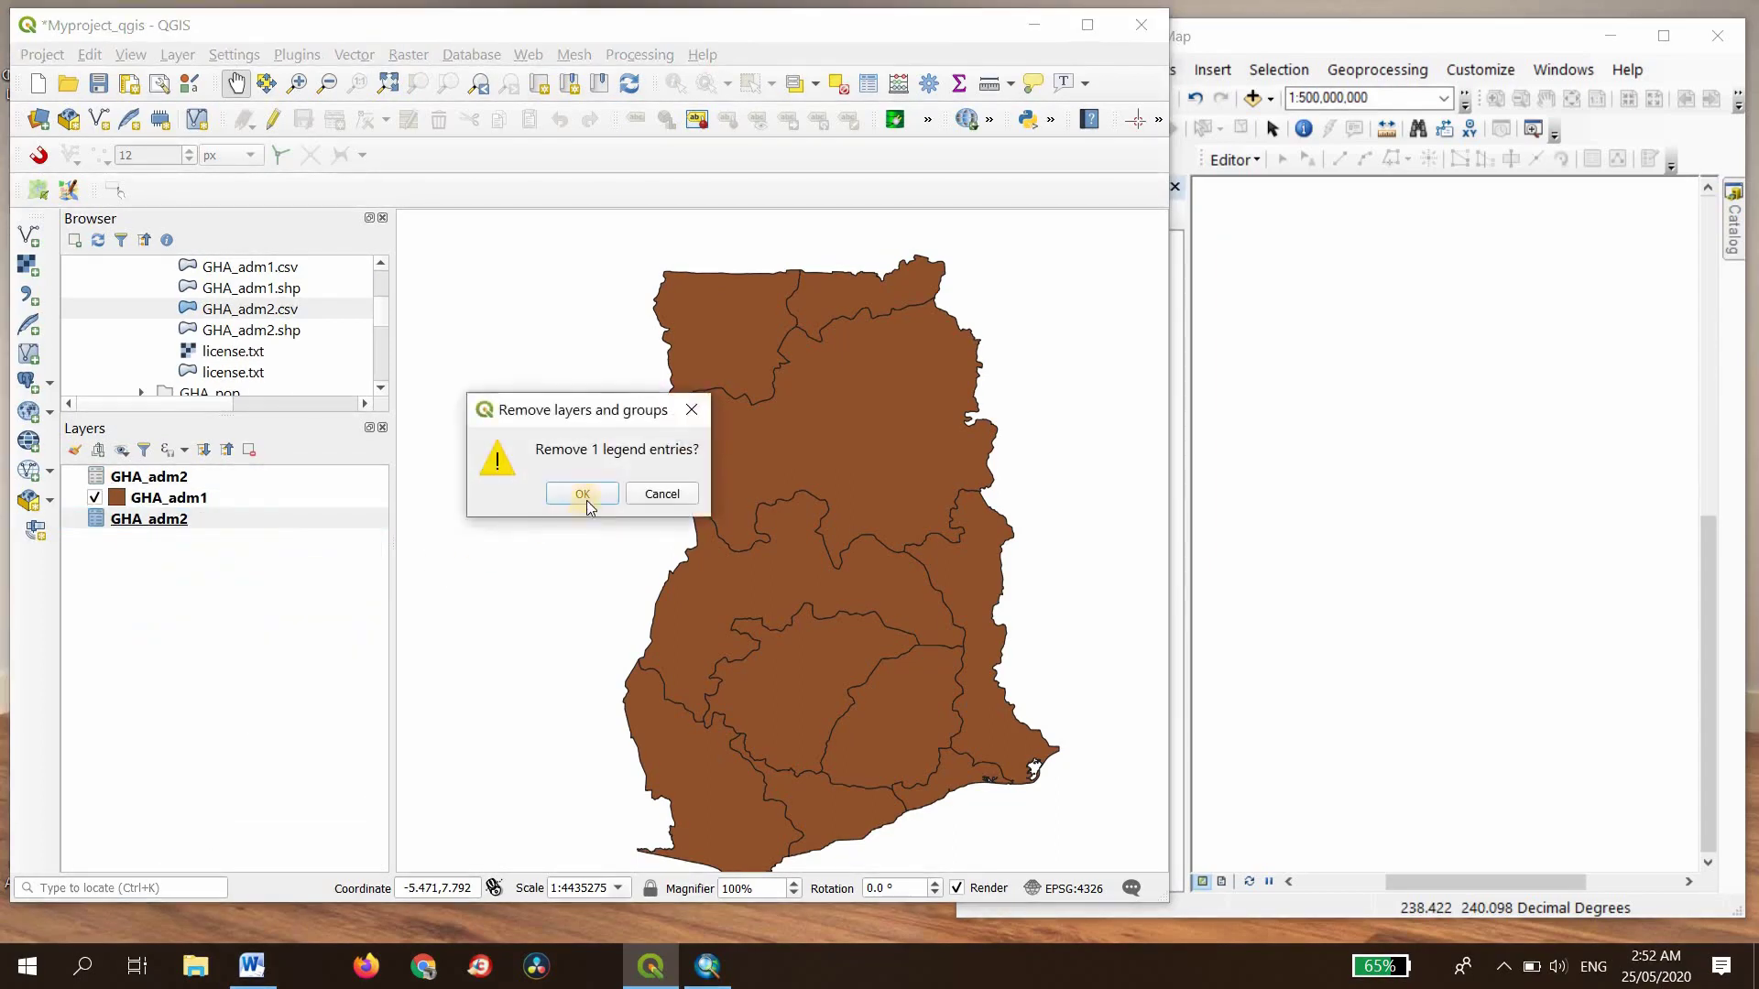
pyautogui.press('Return')
# Step: Collapse the GHA_adm folder in the data browser, expand GHA_rds and add GHA_roads.shp to the map
pyautogui.scroll(2, 738, 548)
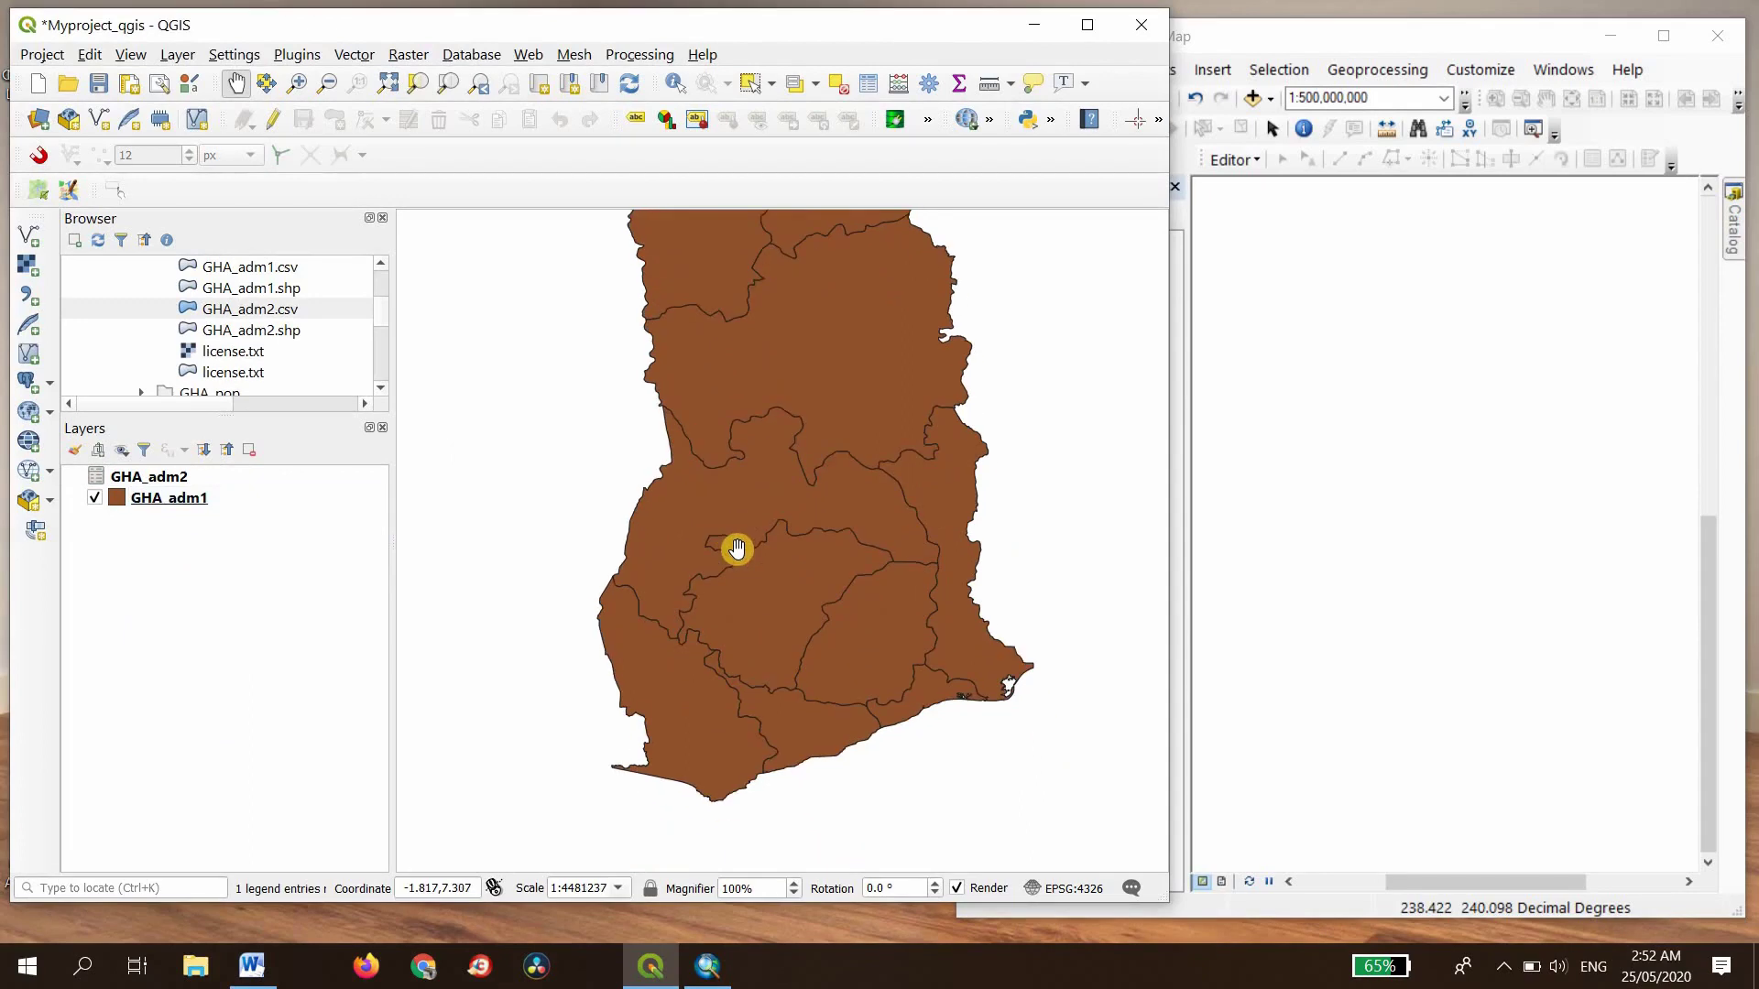
pyautogui.scroll(1, 738, 548)
pyautogui.scroll(-3, 738, 548)
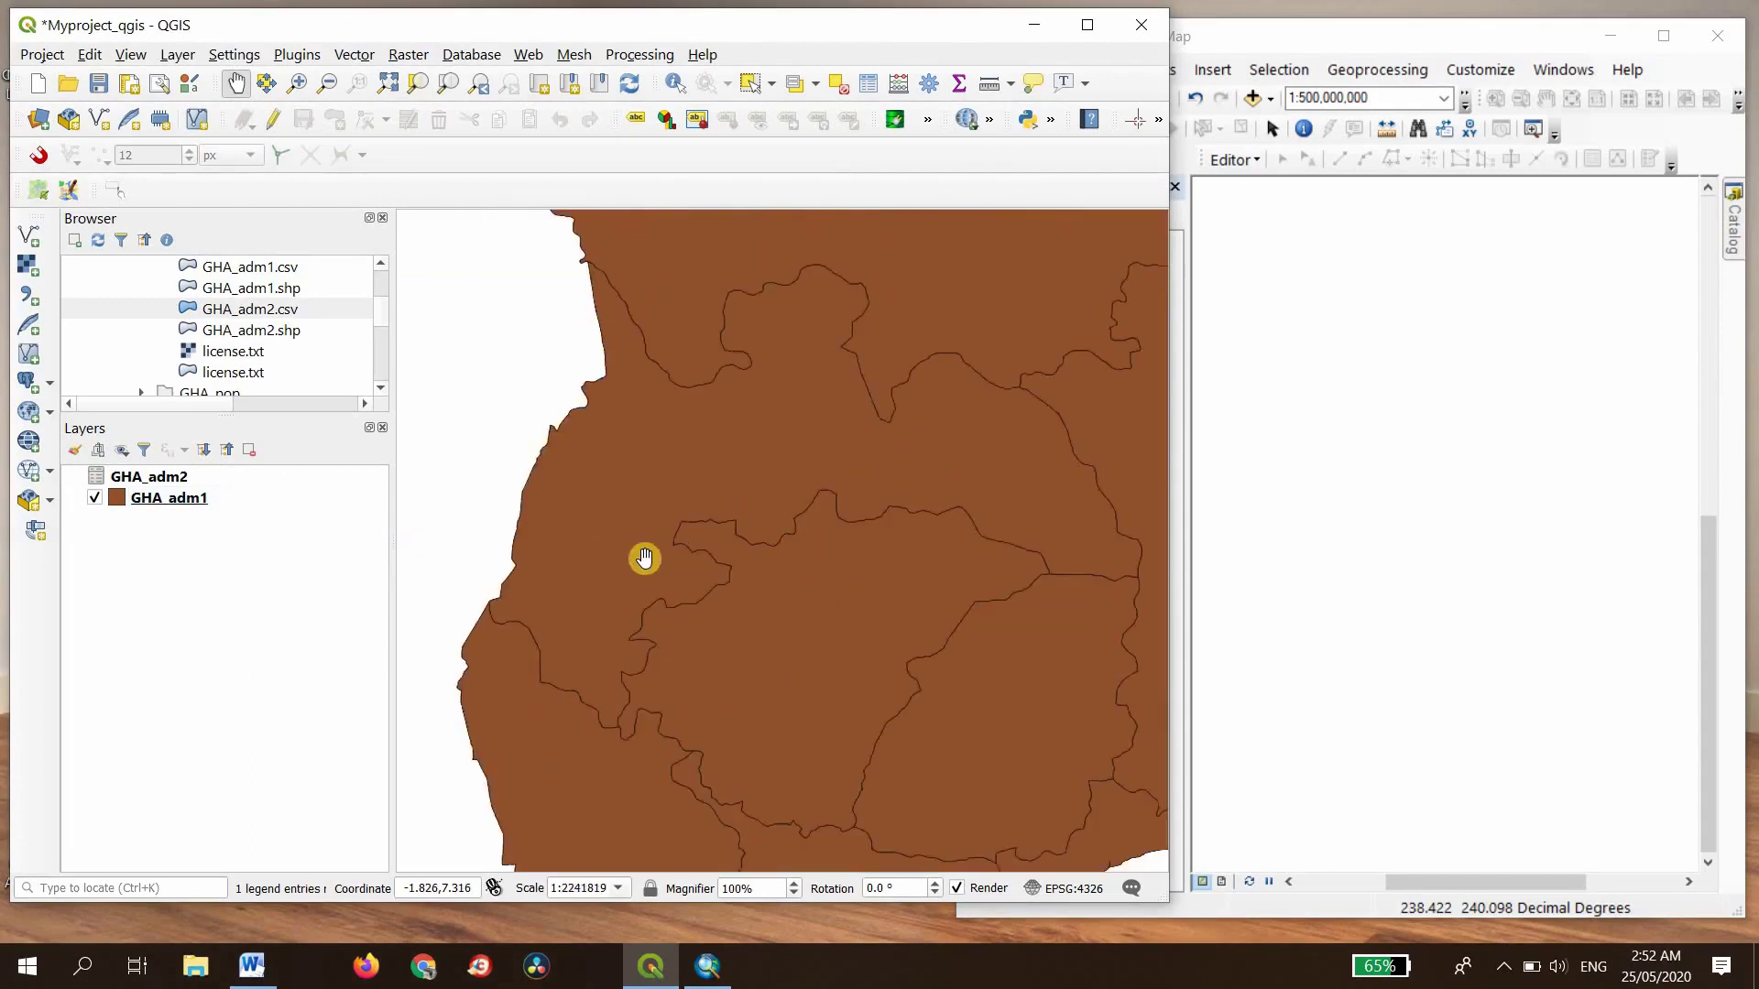
pyautogui.moveTo(791, 542); pyautogui.dragTo(746, 528)
pyautogui.scroll(1, 745, 540)
pyautogui.scroll(1, 744, 547)
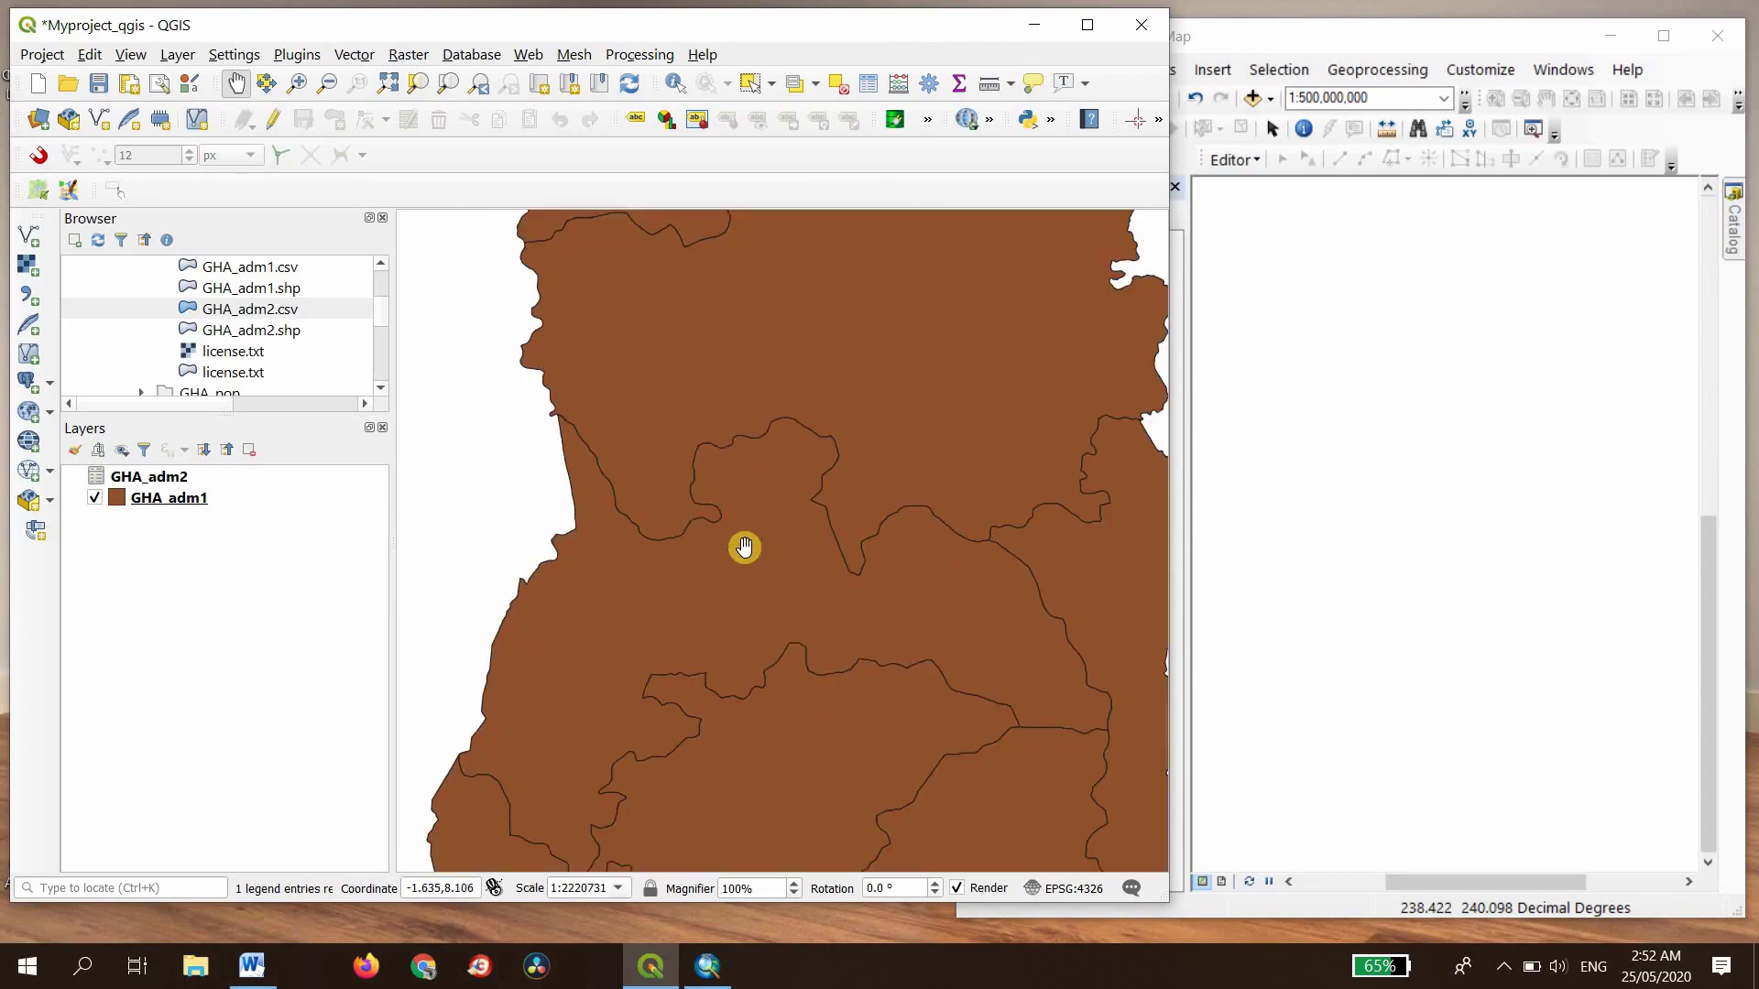
pyautogui.scroll(-1, 659, 530)
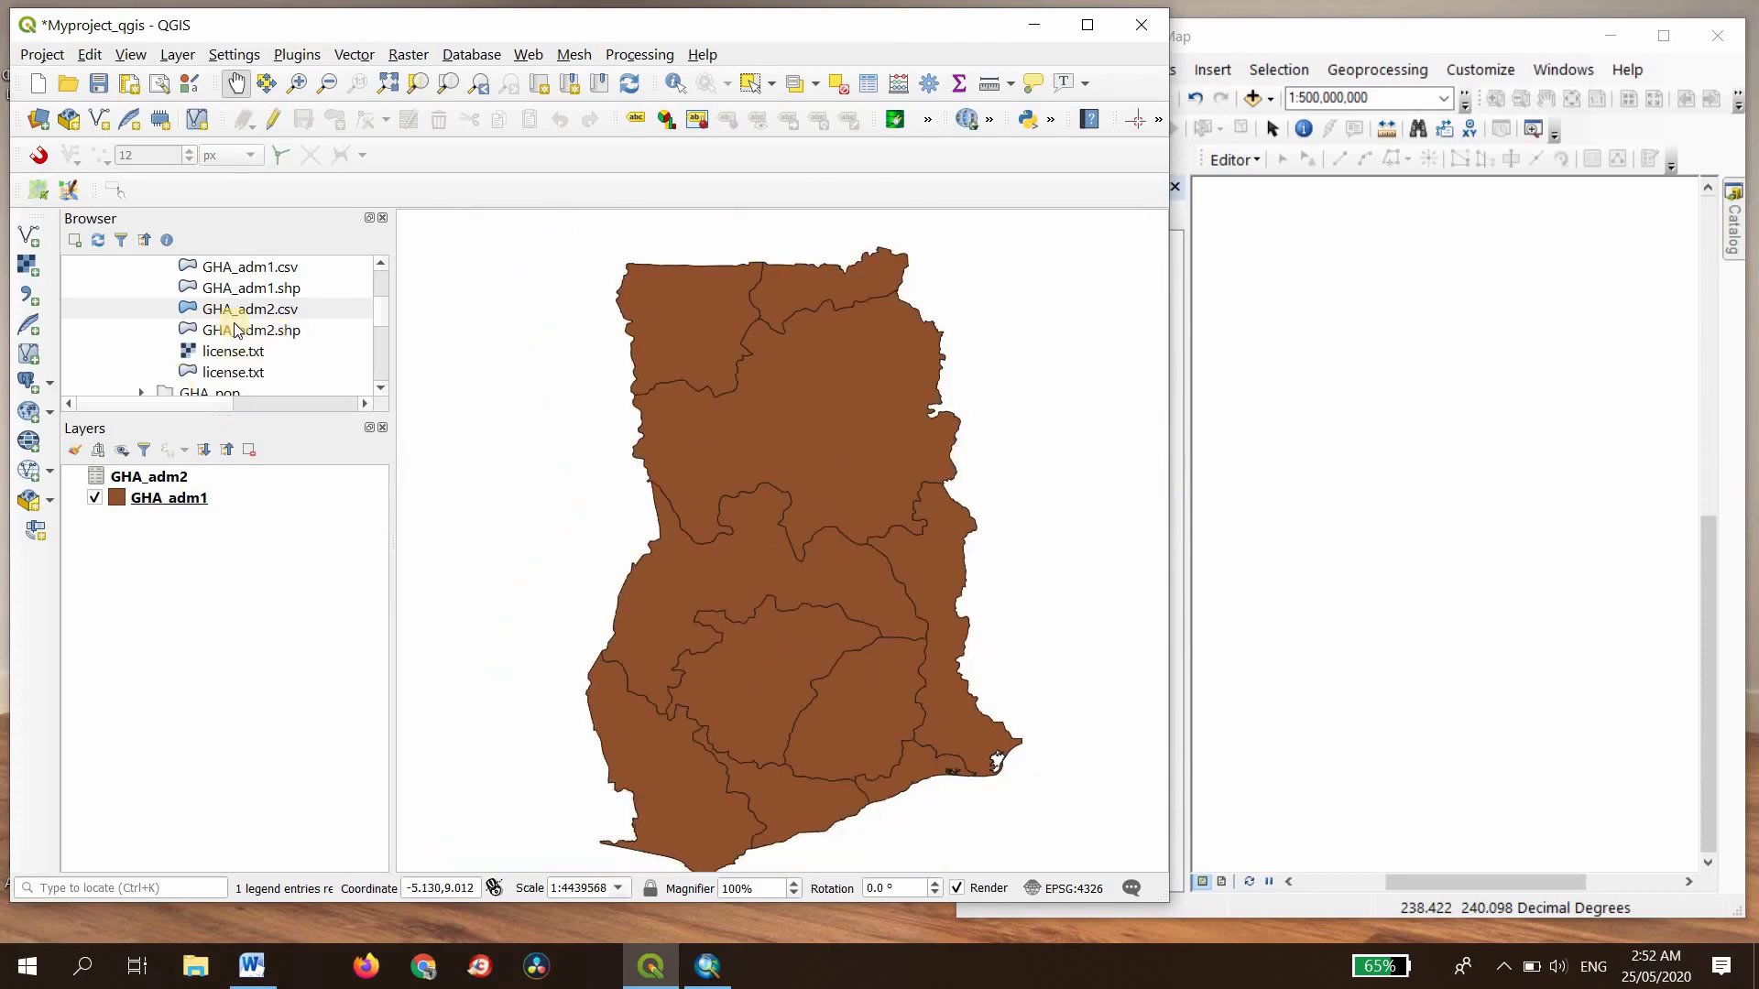
pyautogui.scroll(1, 229, 325)
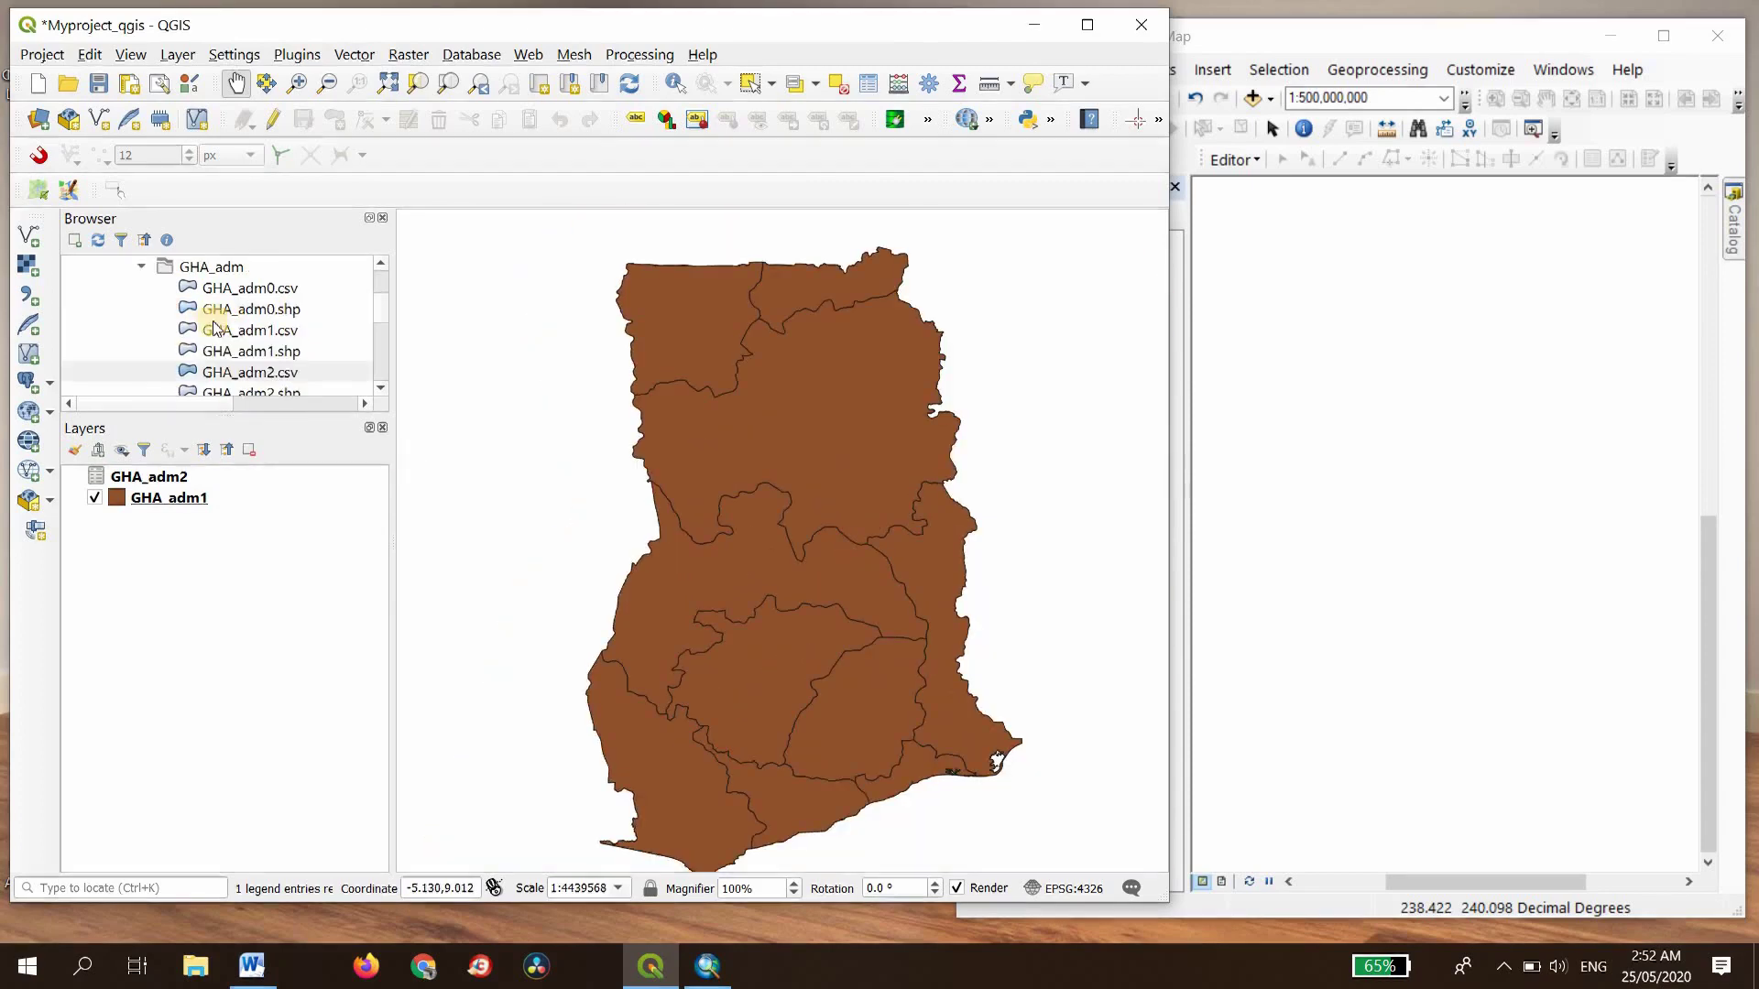
pyautogui.click(141, 268)
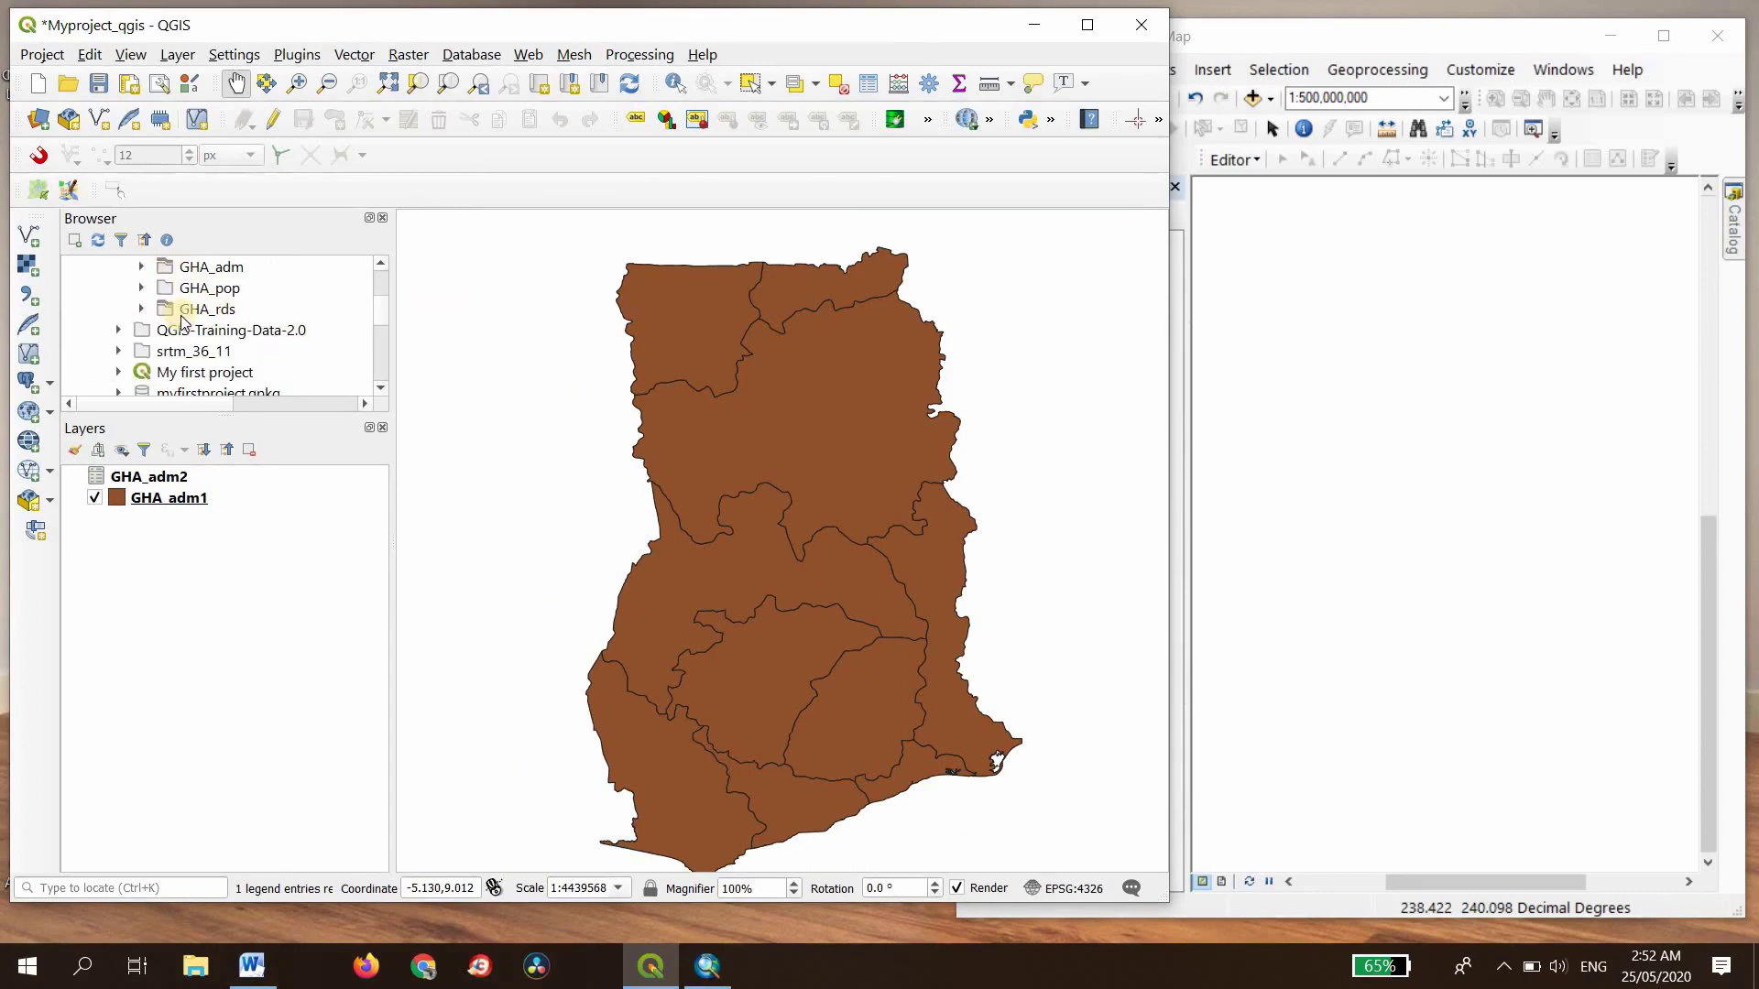
pyautogui.click(142, 309)
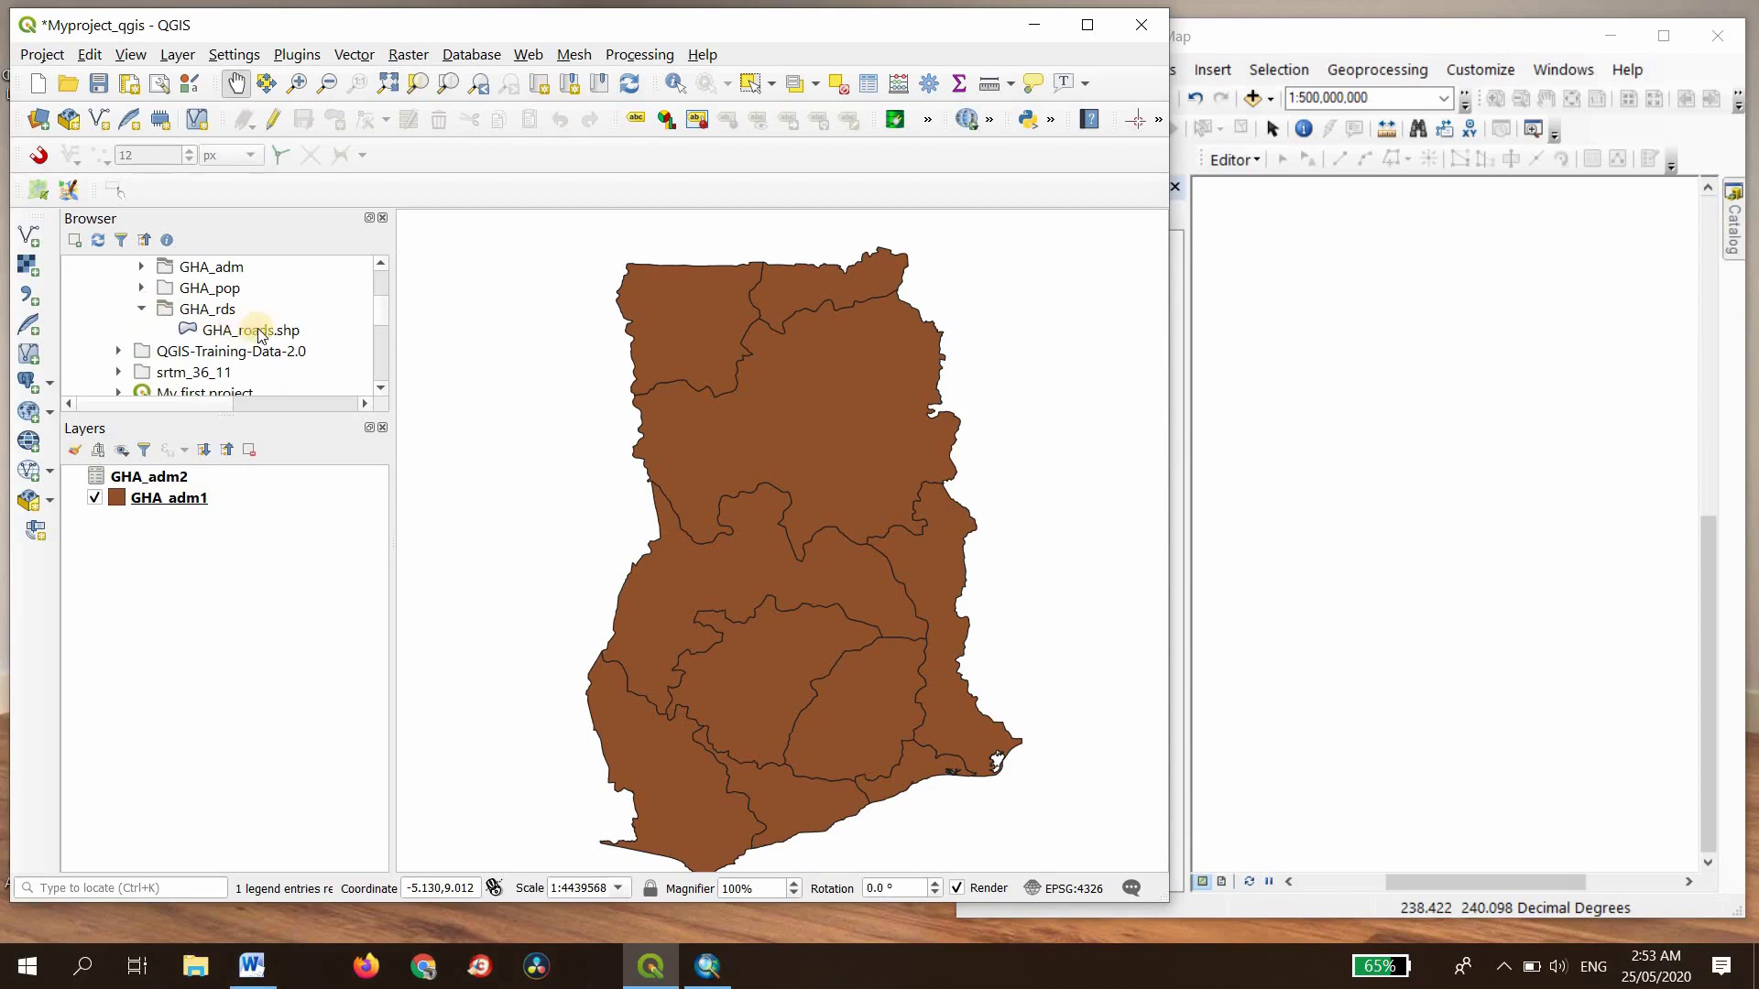
pyautogui.moveTo(250, 330); pyautogui.dragTo(785, 538)
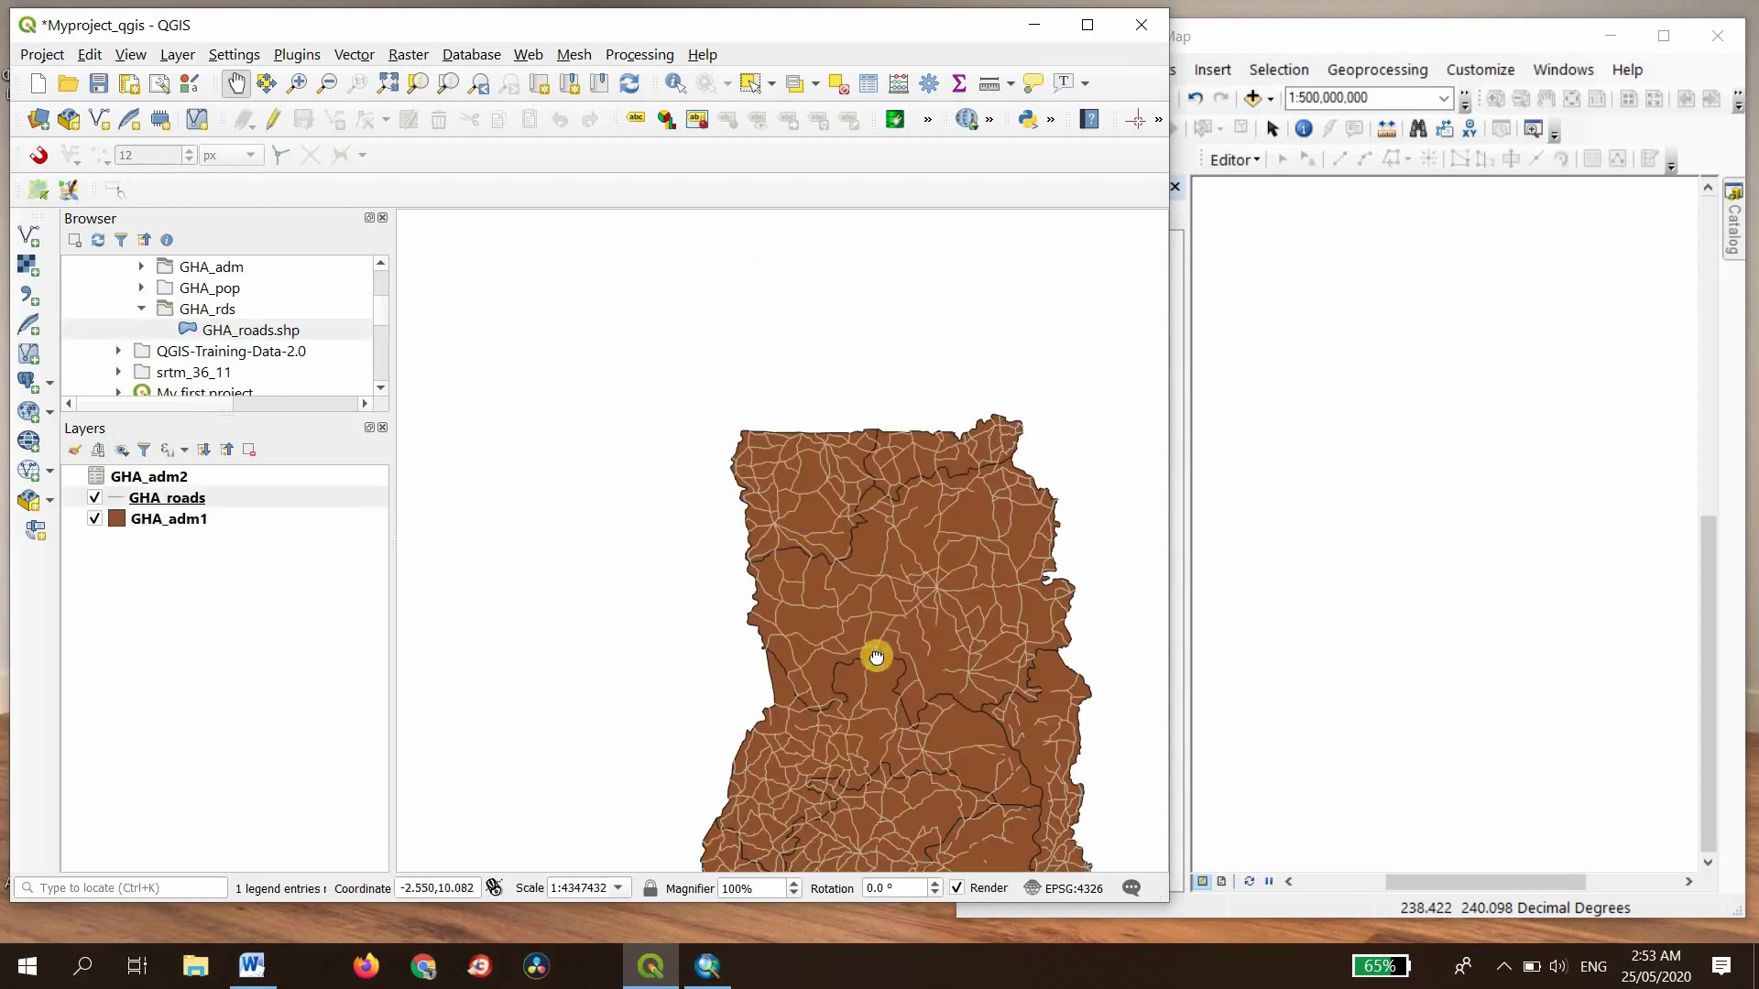
# Step: Examine the road network over the Ghana regional boundaries at several scales, including the eastern border and the coast
pyautogui.moveTo(871, 636); pyautogui.dragTo(745, 499)
pyautogui.scroll(1, 745, 499)
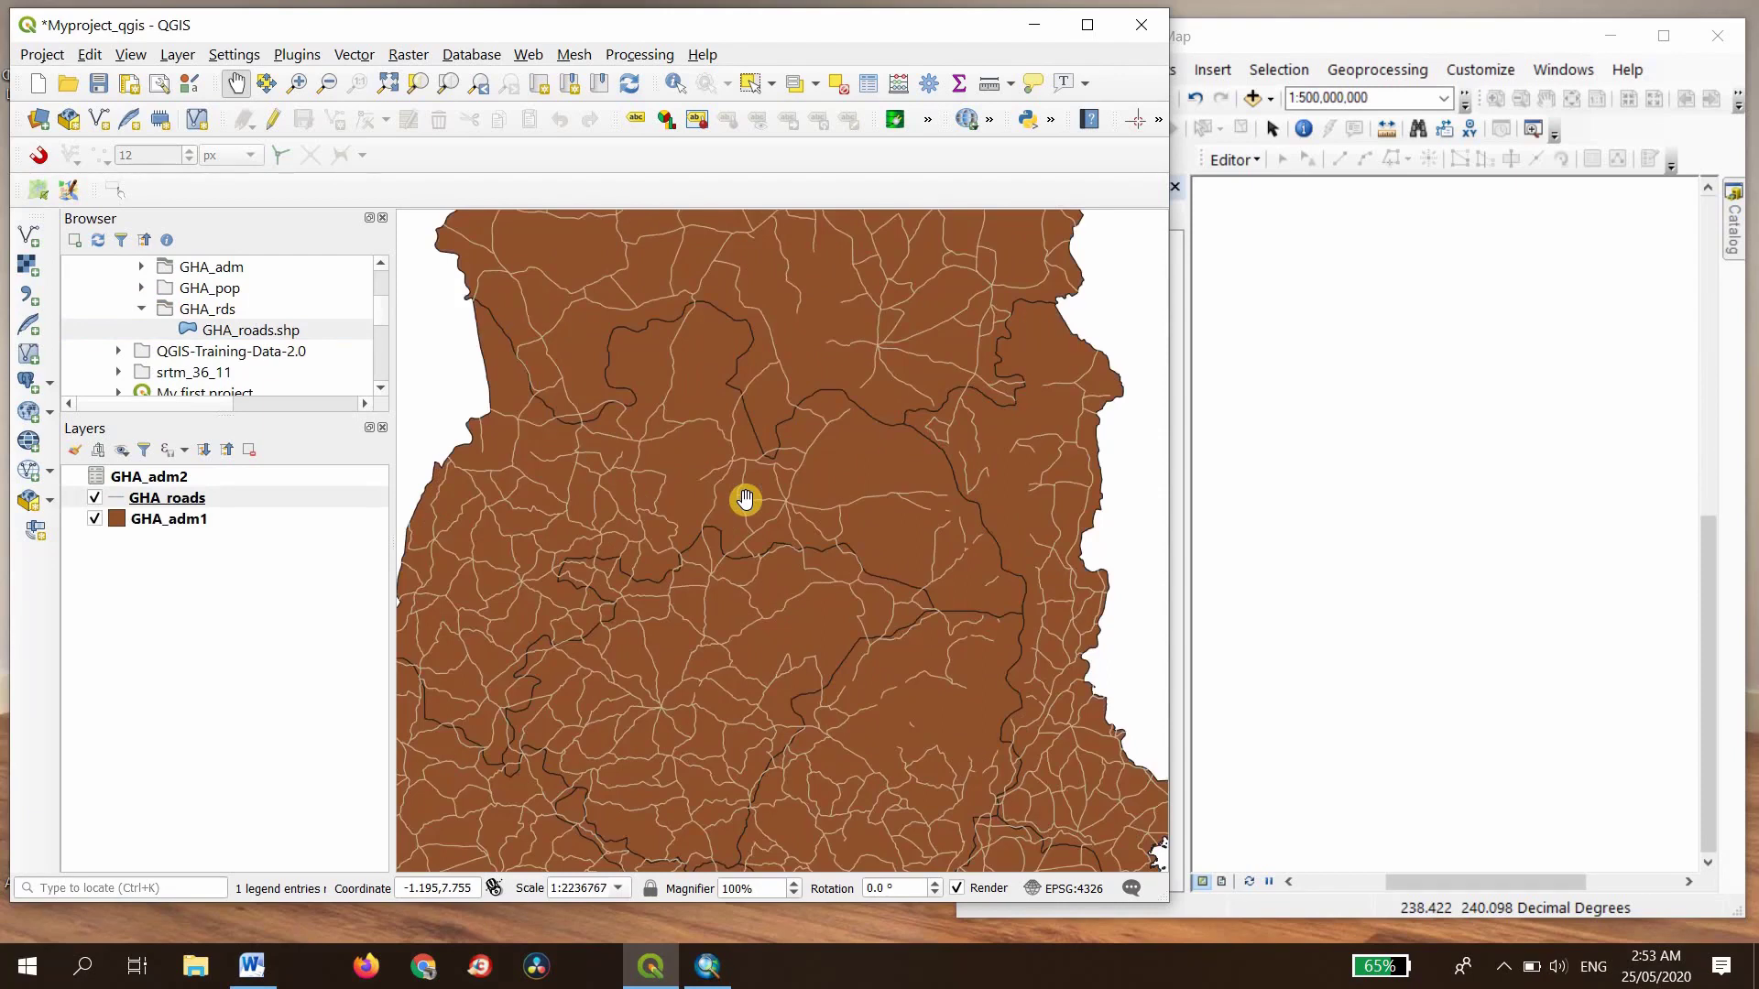
pyautogui.scroll(-1, 745, 499)
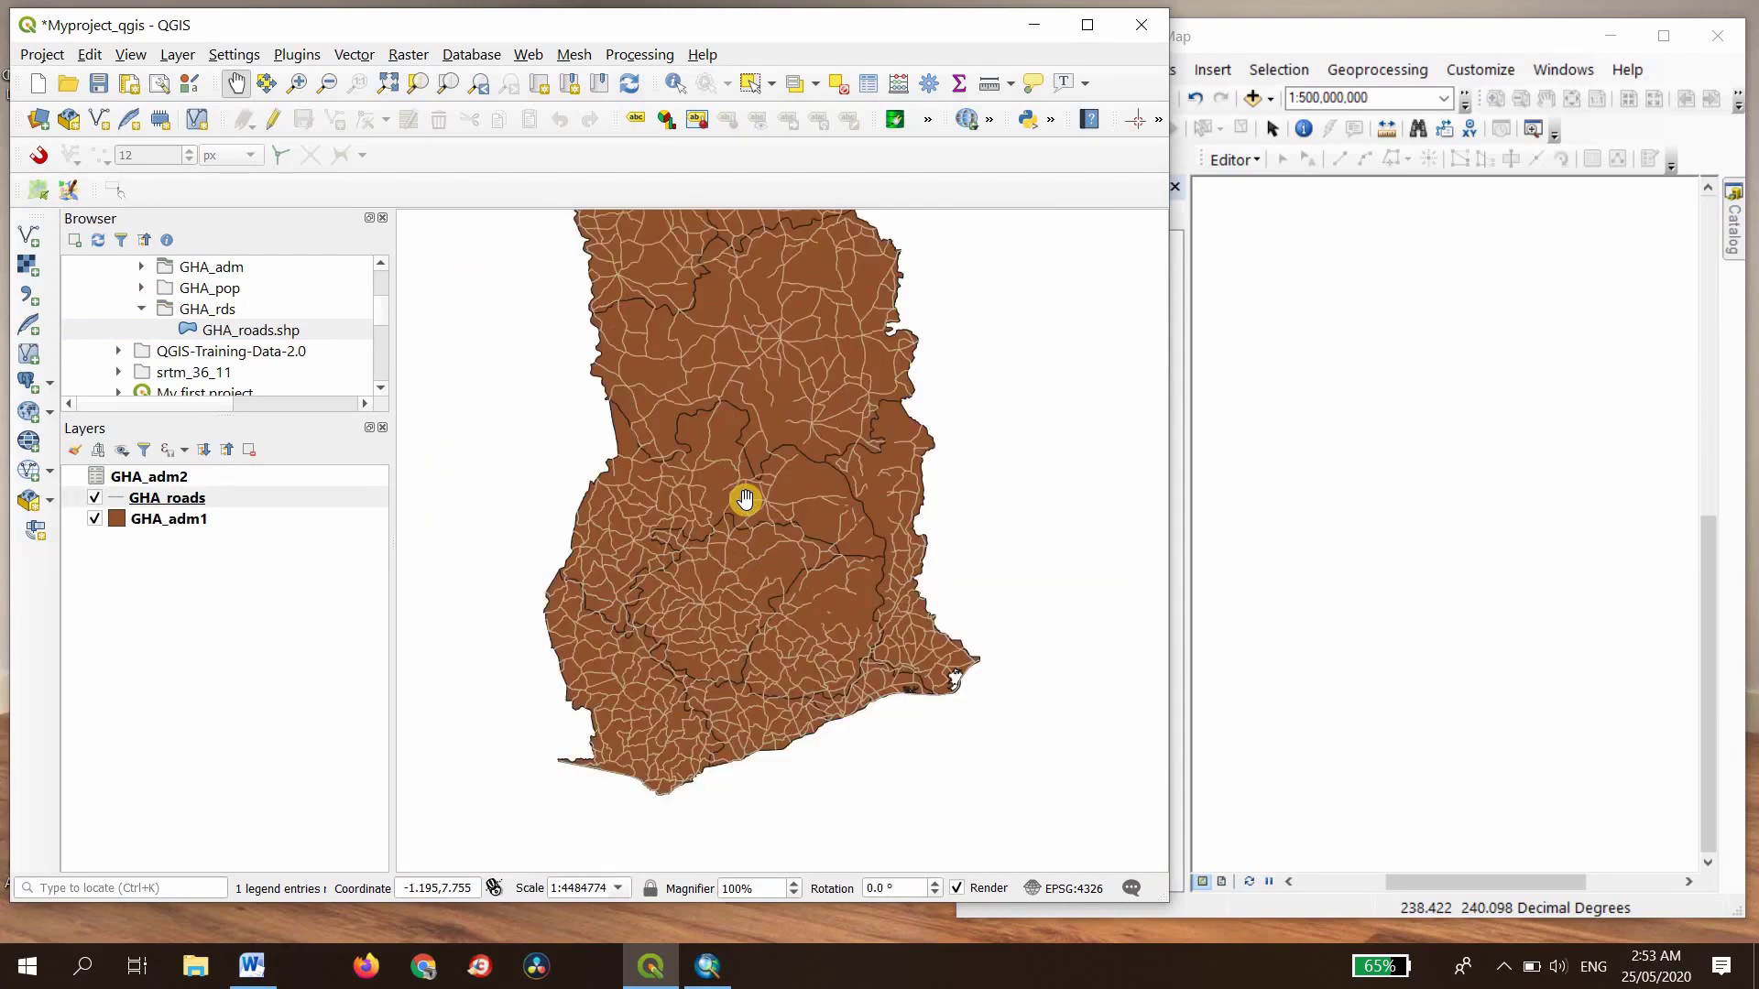
pyautogui.scroll(1, 739, 549)
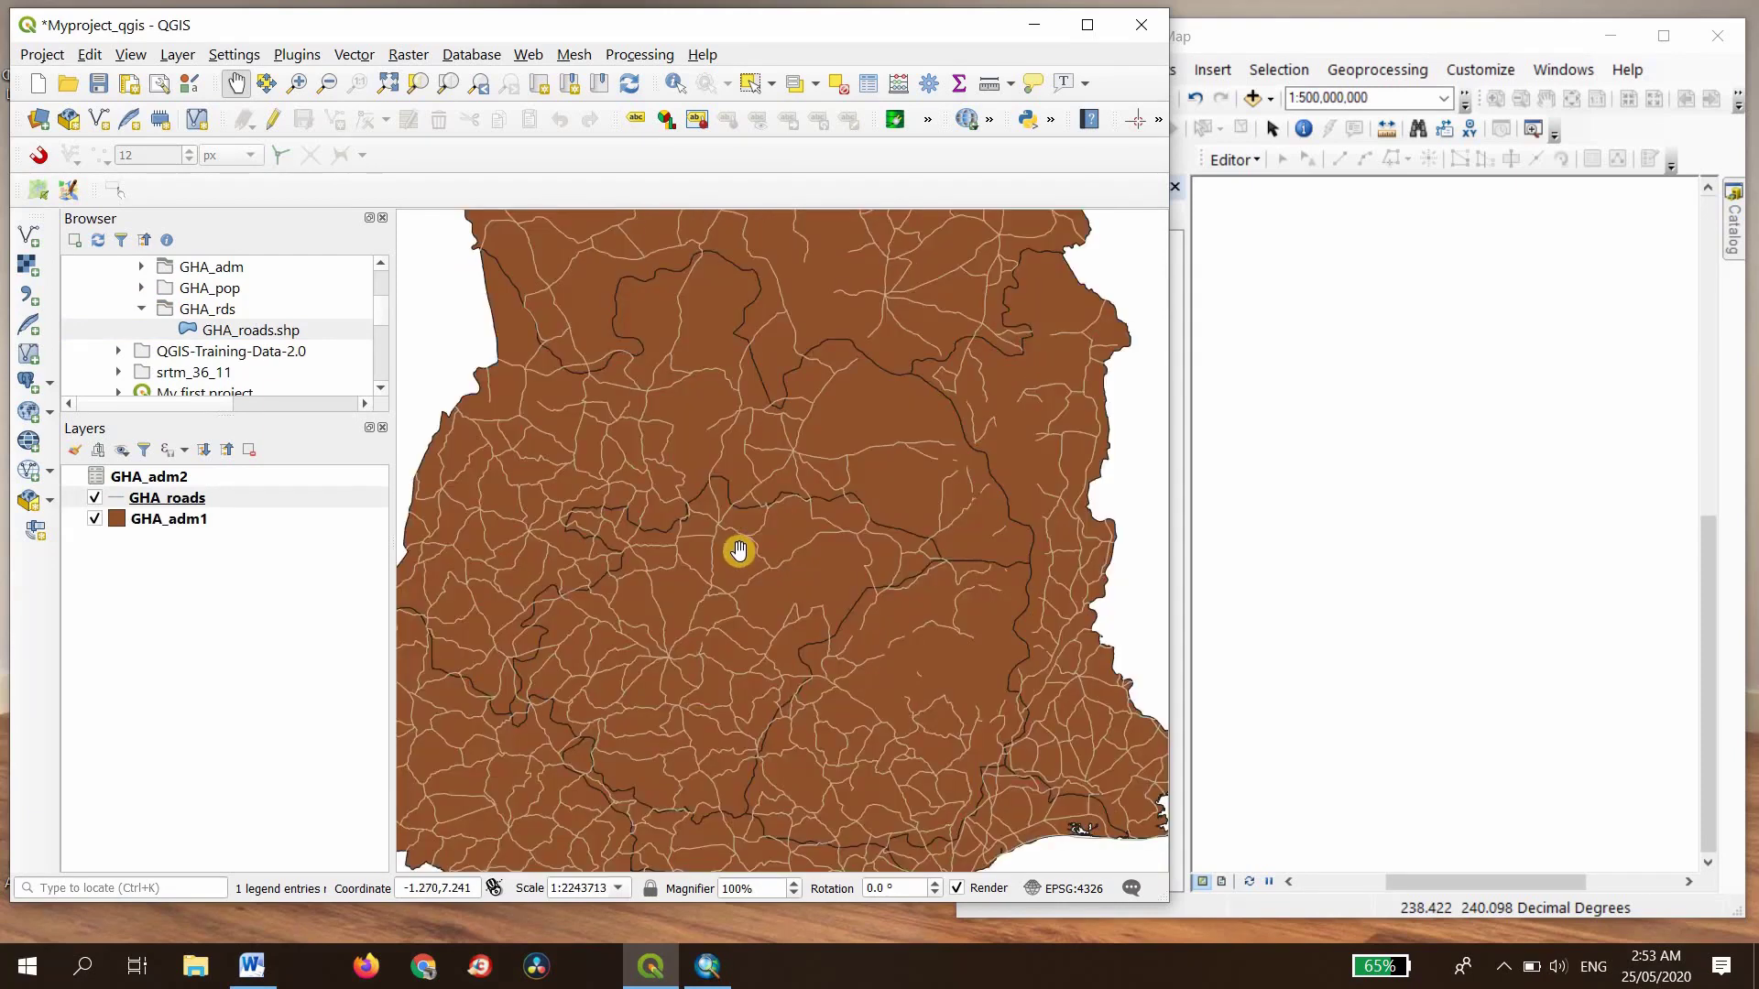
pyautogui.scroll(-1, 738, 548)
pyautogui.moveTo(766, 518); pyautogui.dragTo(784, 620)
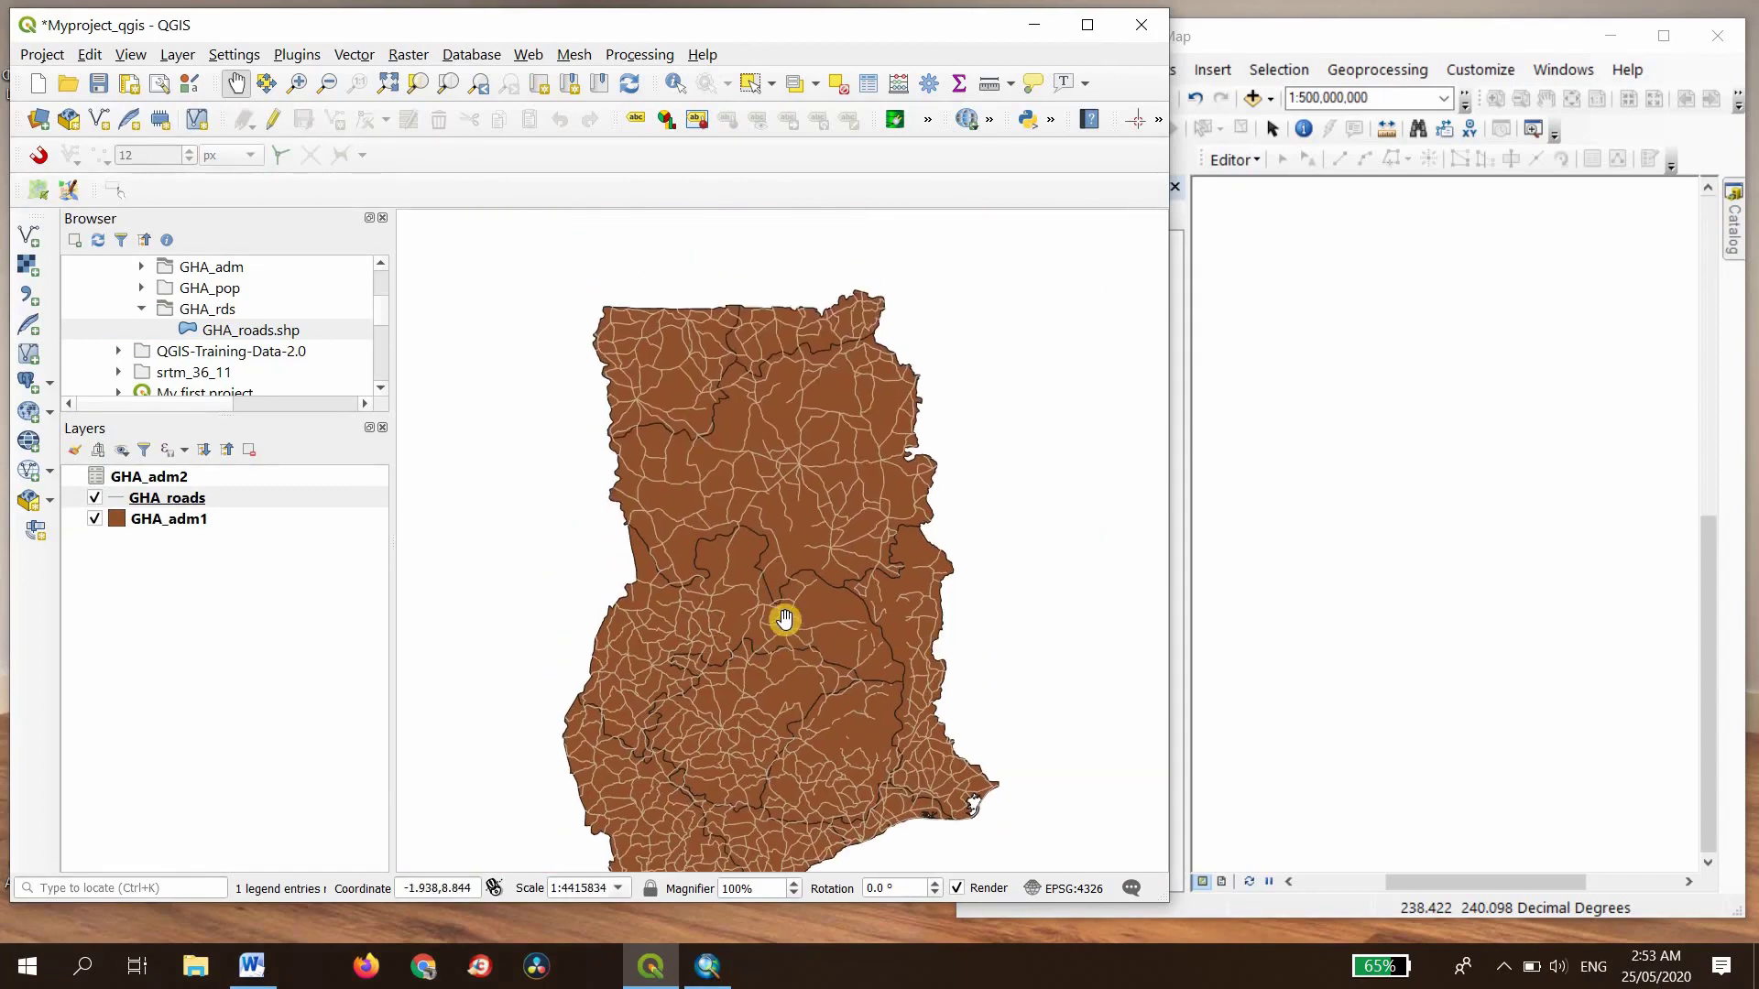
pyautogui.scroll(3, 784, 619)
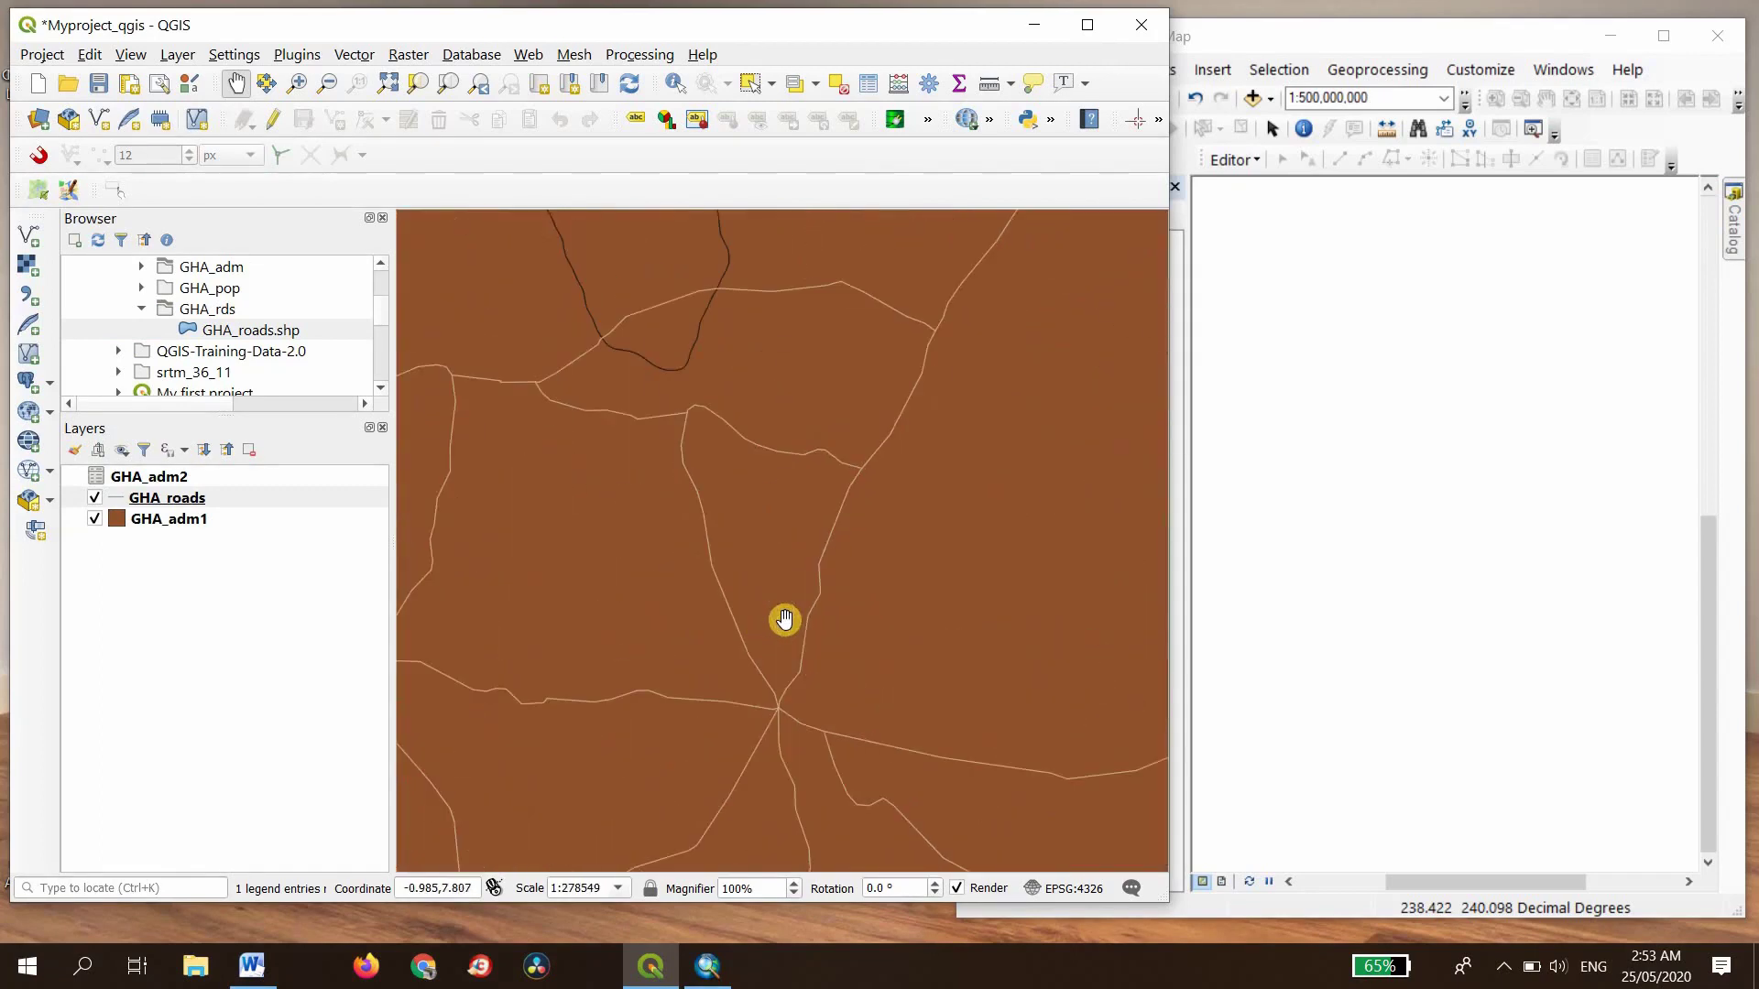
pyautogui.scroll(-4, 784, 619)
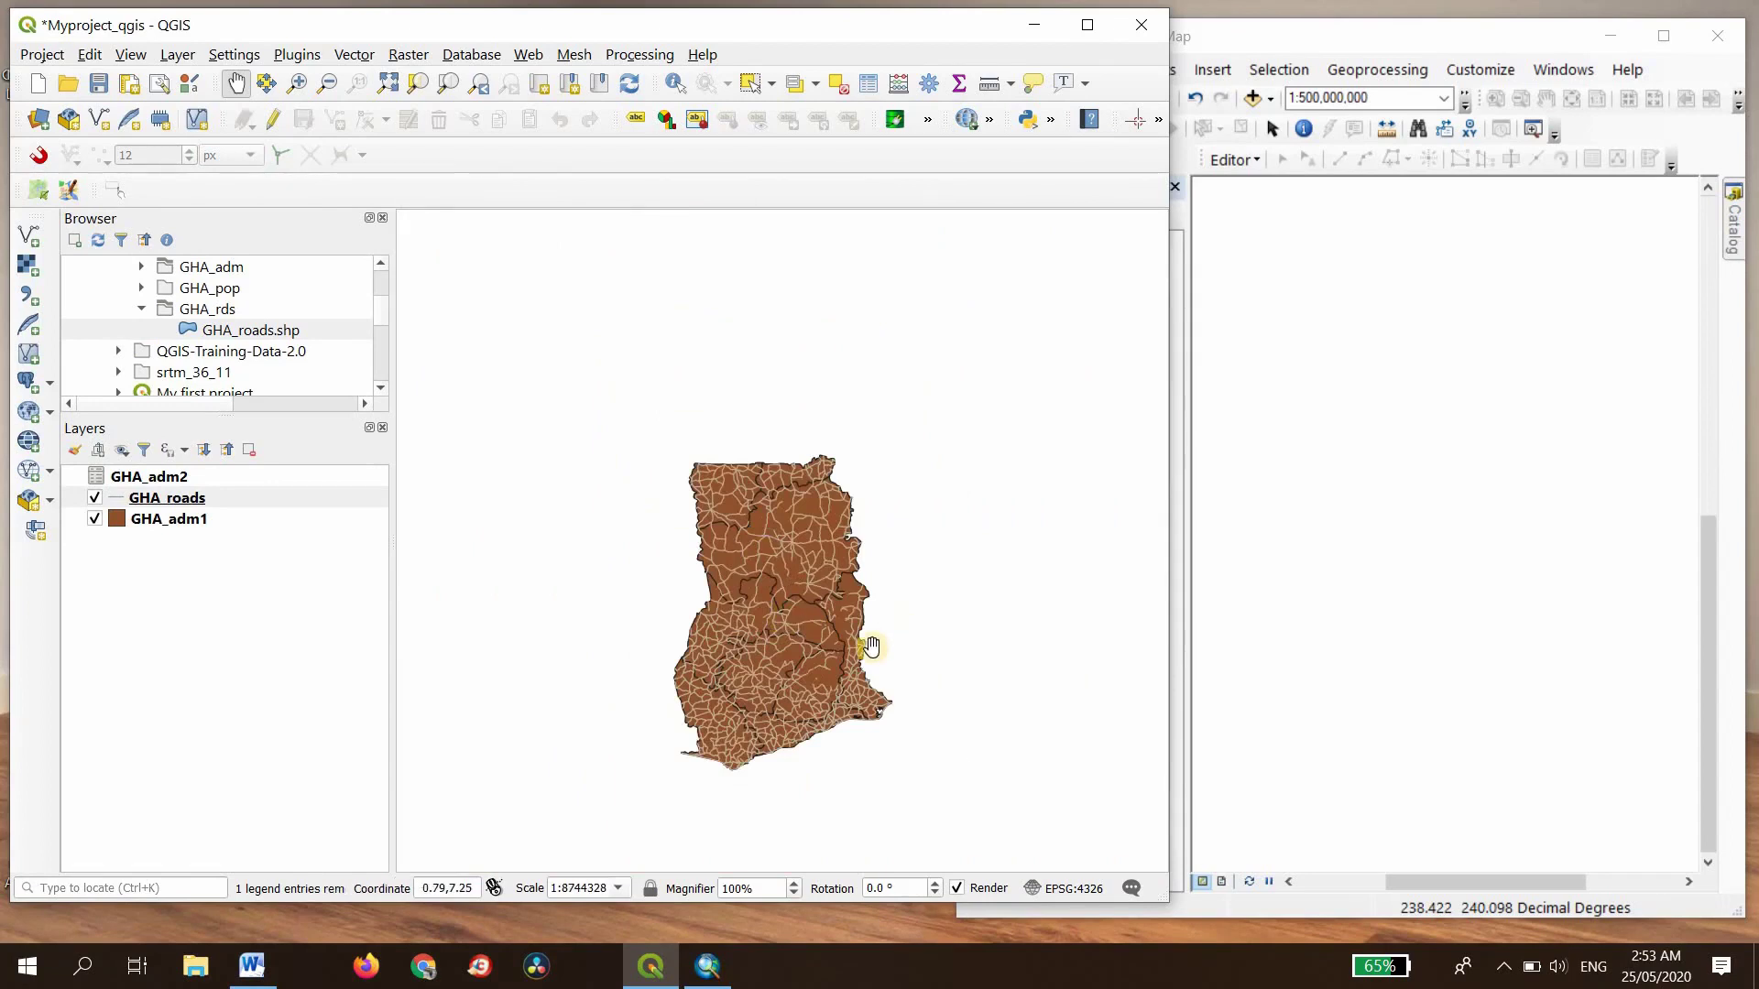
pyautogui.scroll(2, 857, 648)
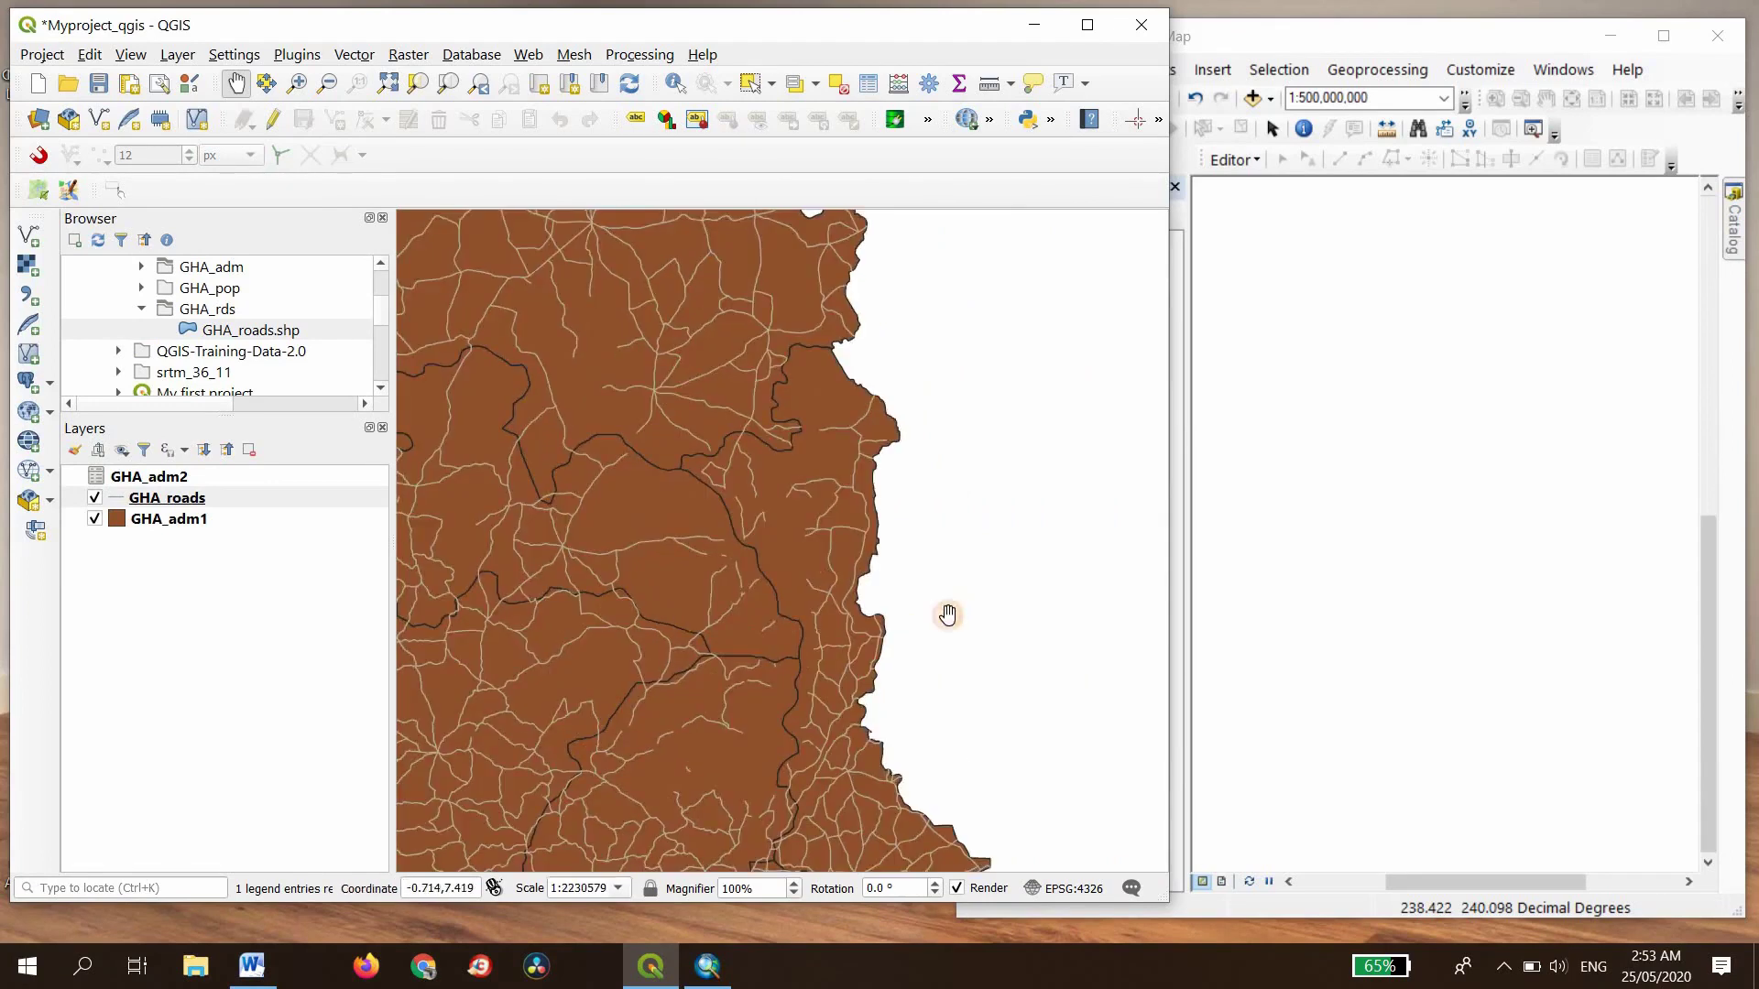
pyautogui.moveTo(912, 631); pyautogui.dragTo(1027, 617)
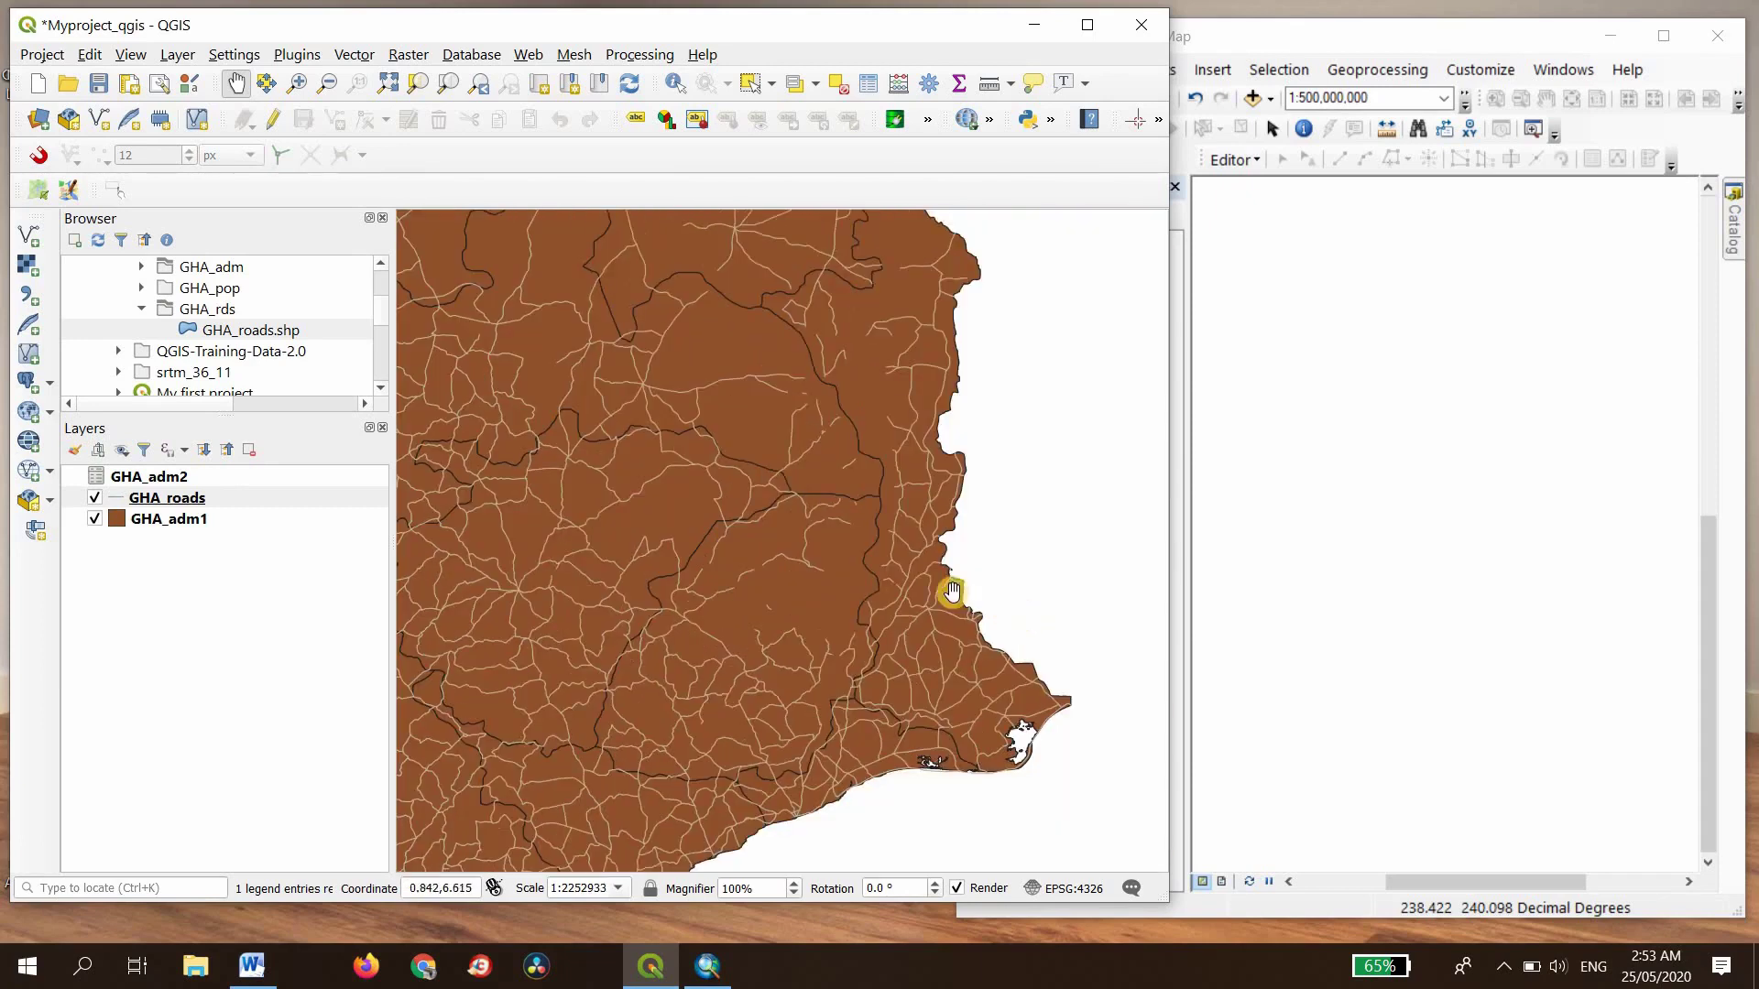
# Step: Remove the GHA_adm1 boundary layer from the project
pyautogui.click(159, 520)
pyautogui.rightClick(159, 521)
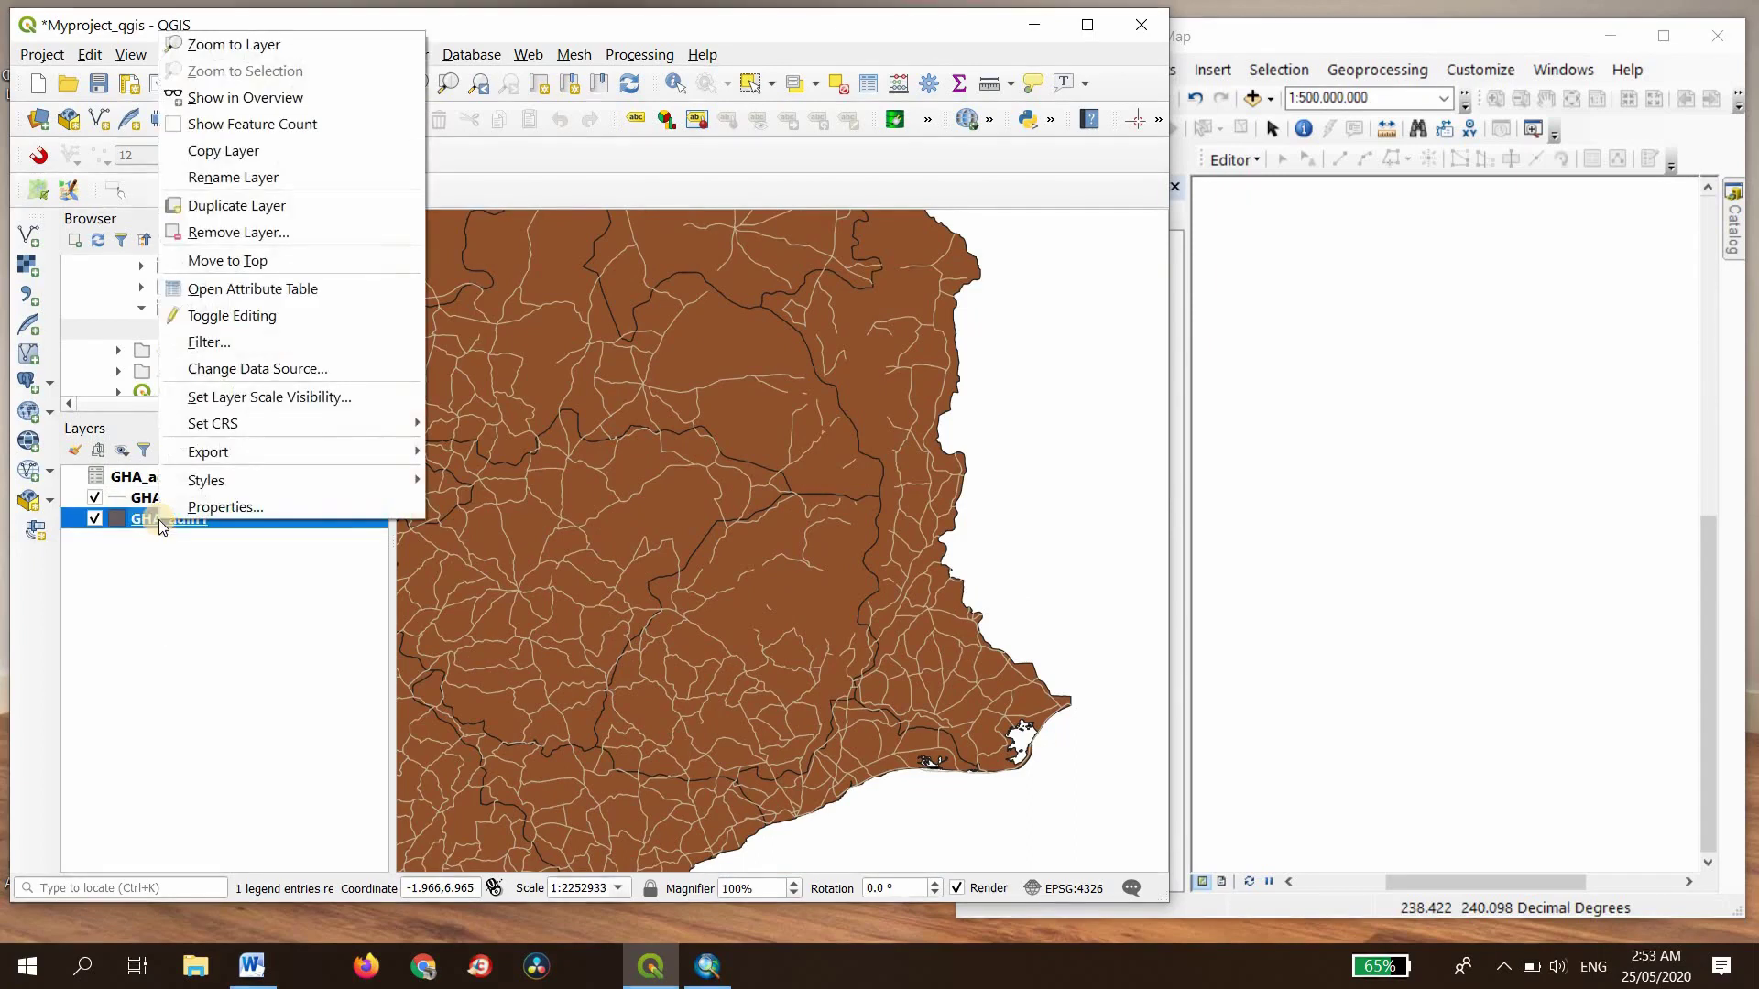
pyautogui.click(250, 236)
pyautogui.click(577, 492)
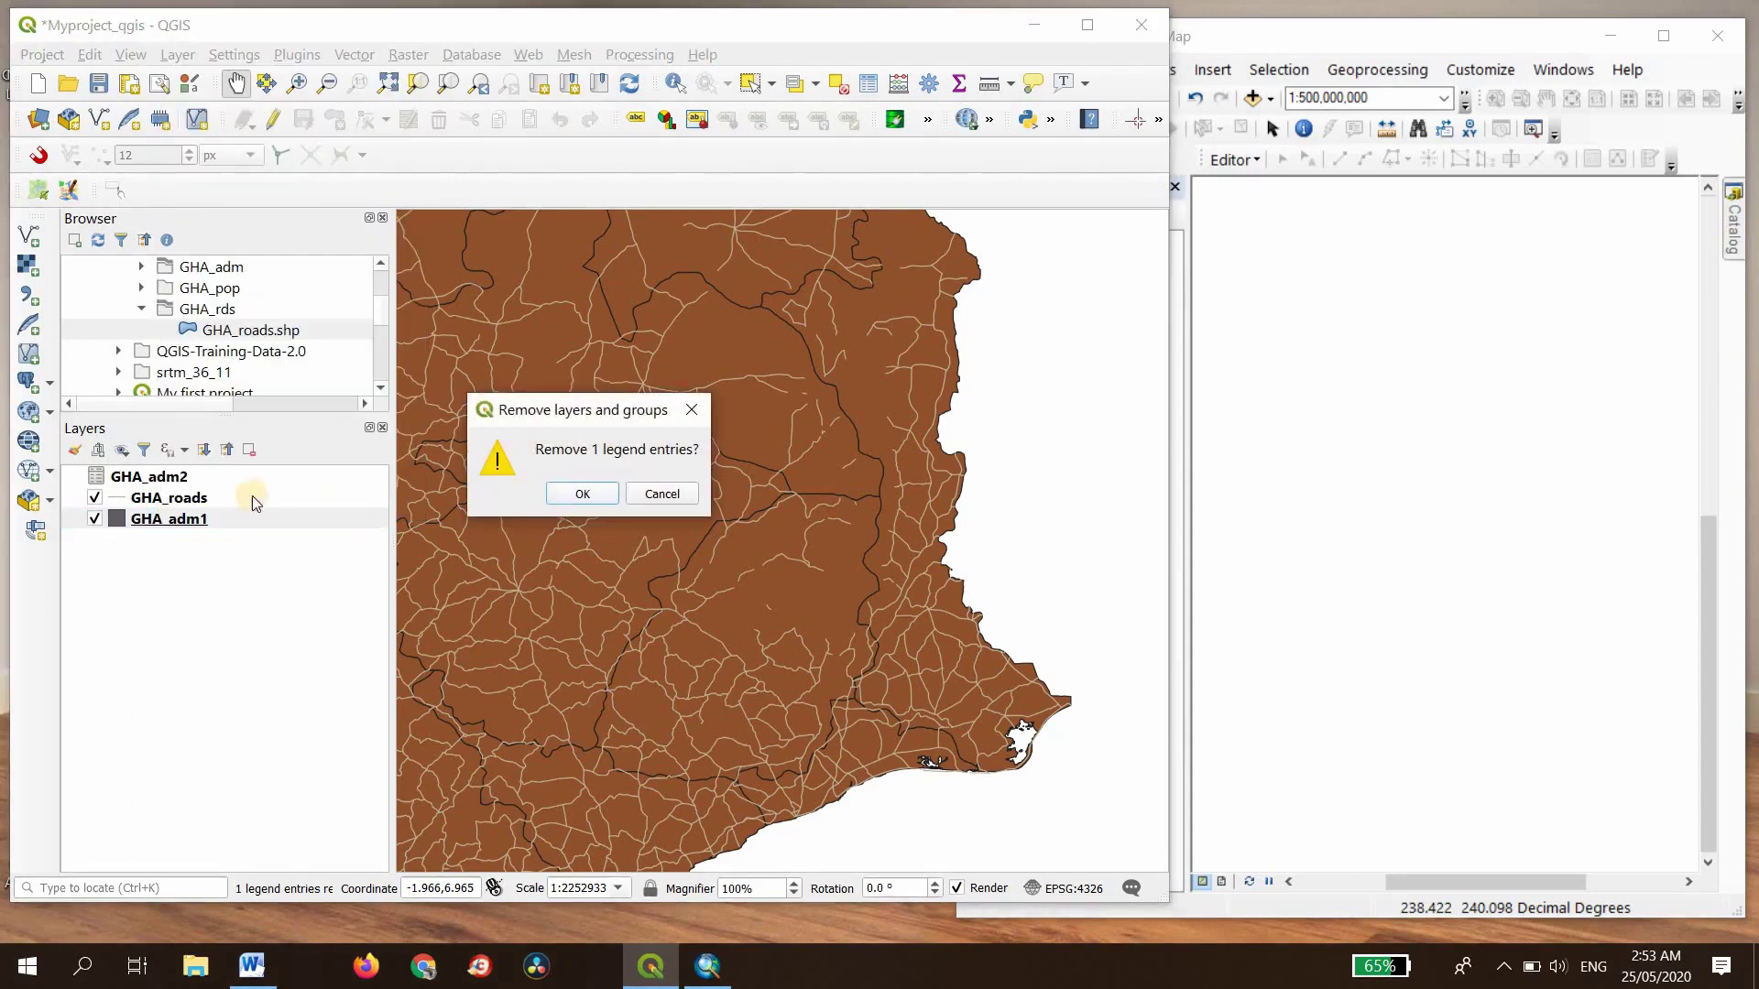
# Step: Open and close the GHA_roads layer properties, and remove the GHA_roads layer from the project
pyautogui.doubleClick(172, 499)
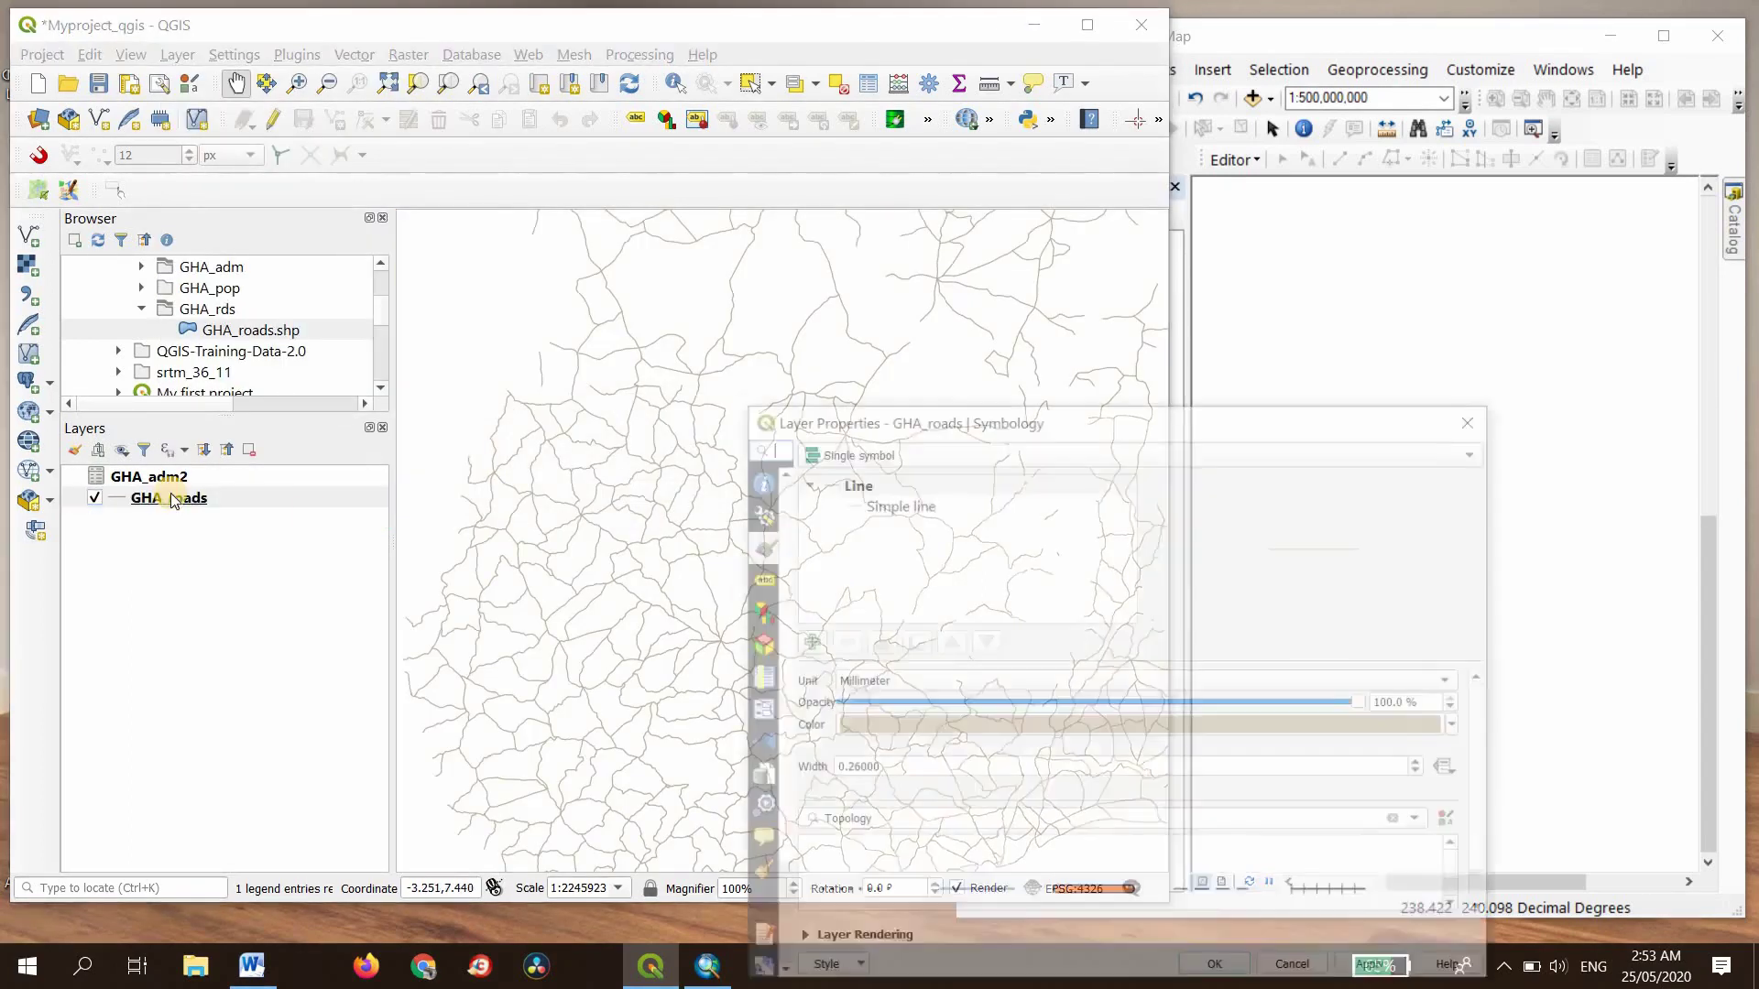
pyautogui.click(1477, 417)
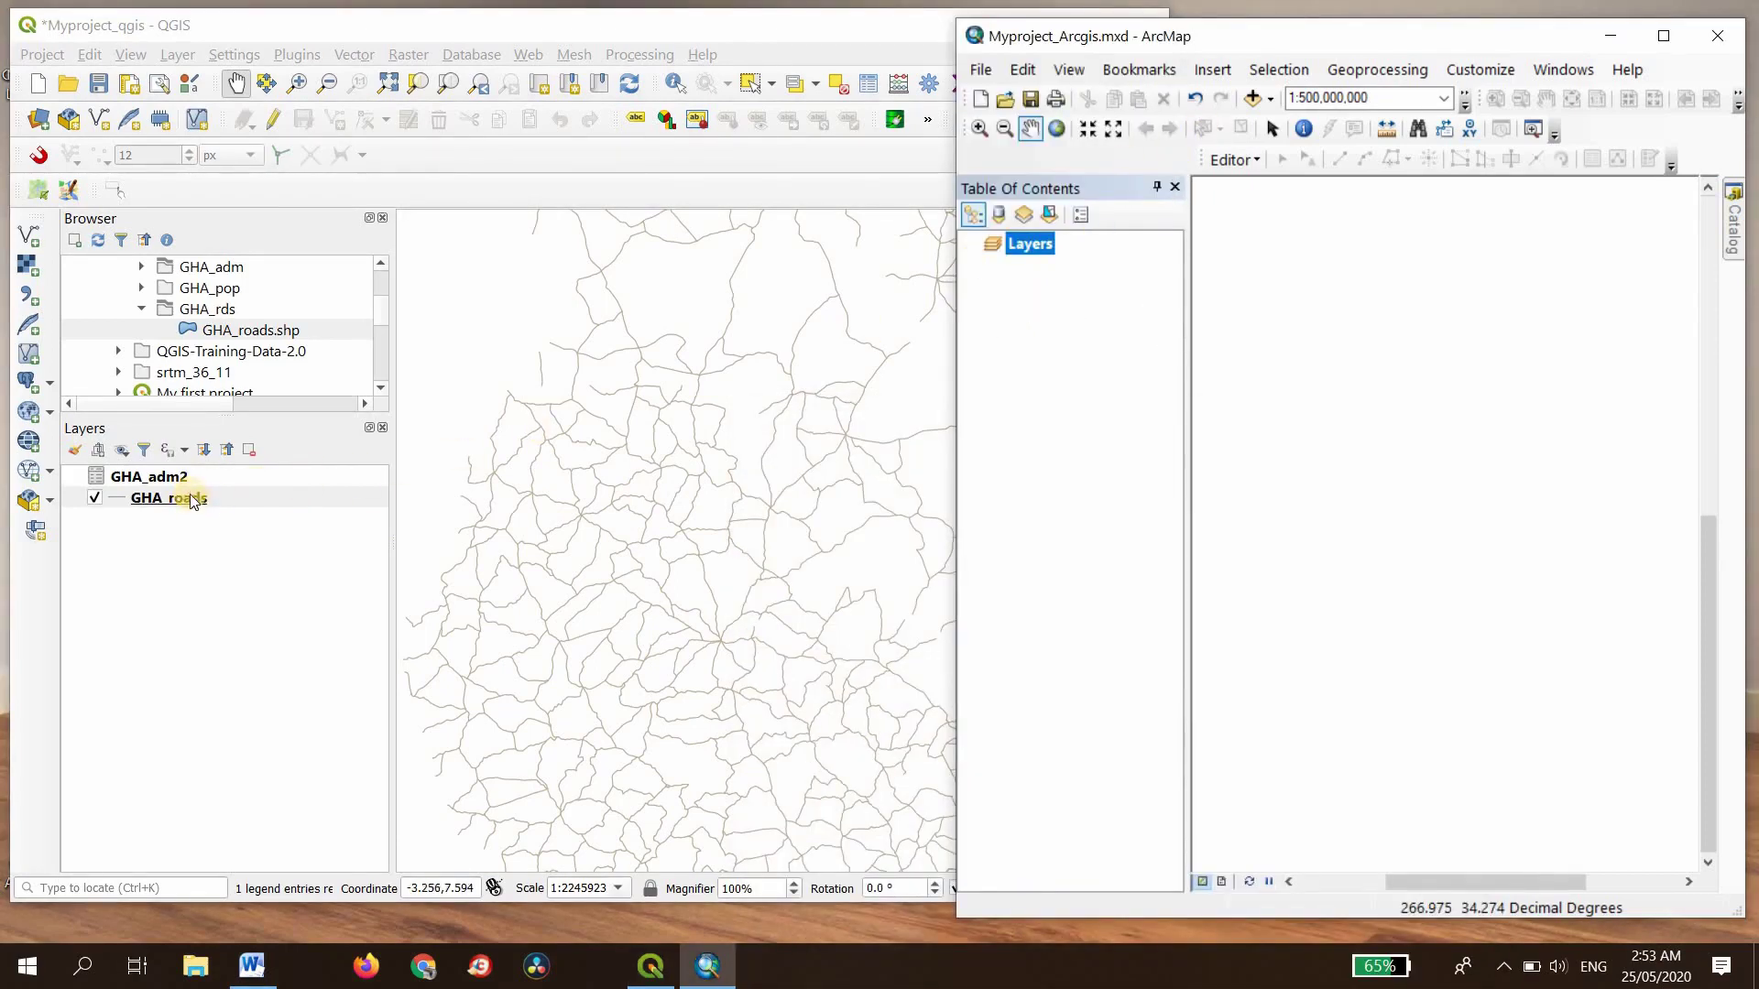
pyautogui.click(190, 495)
pyautogui.rightClick(189, 492)
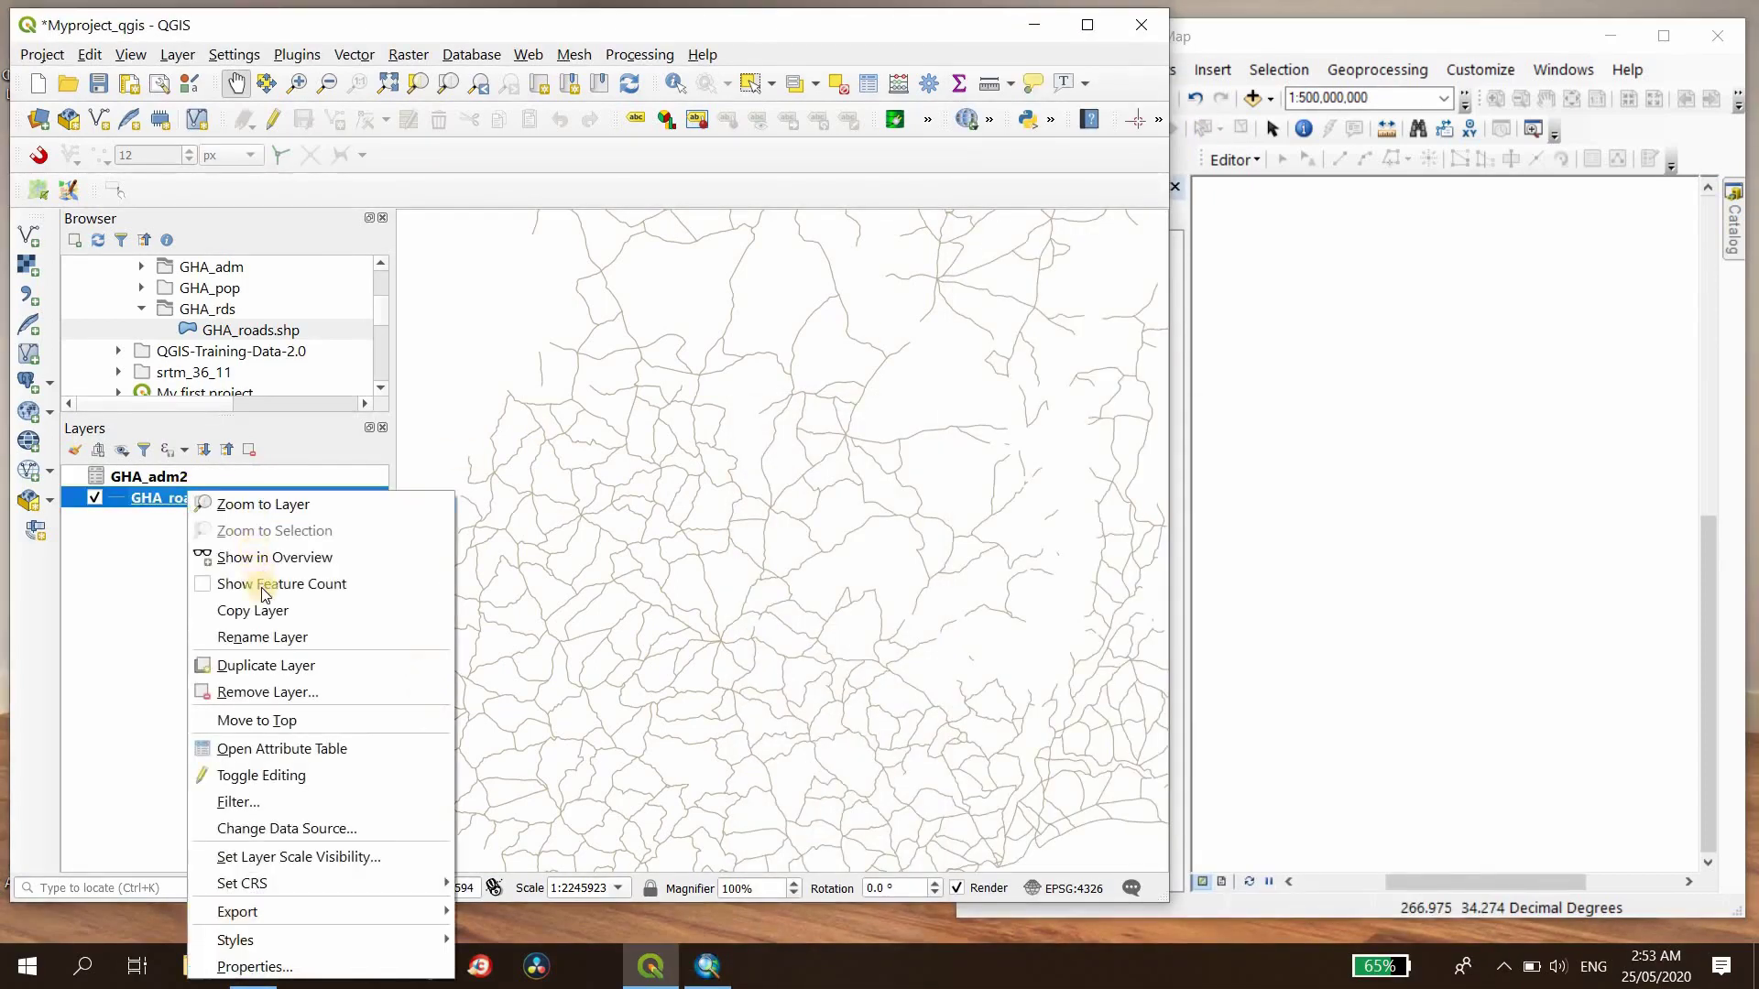
pyautogui.click(257, 691)
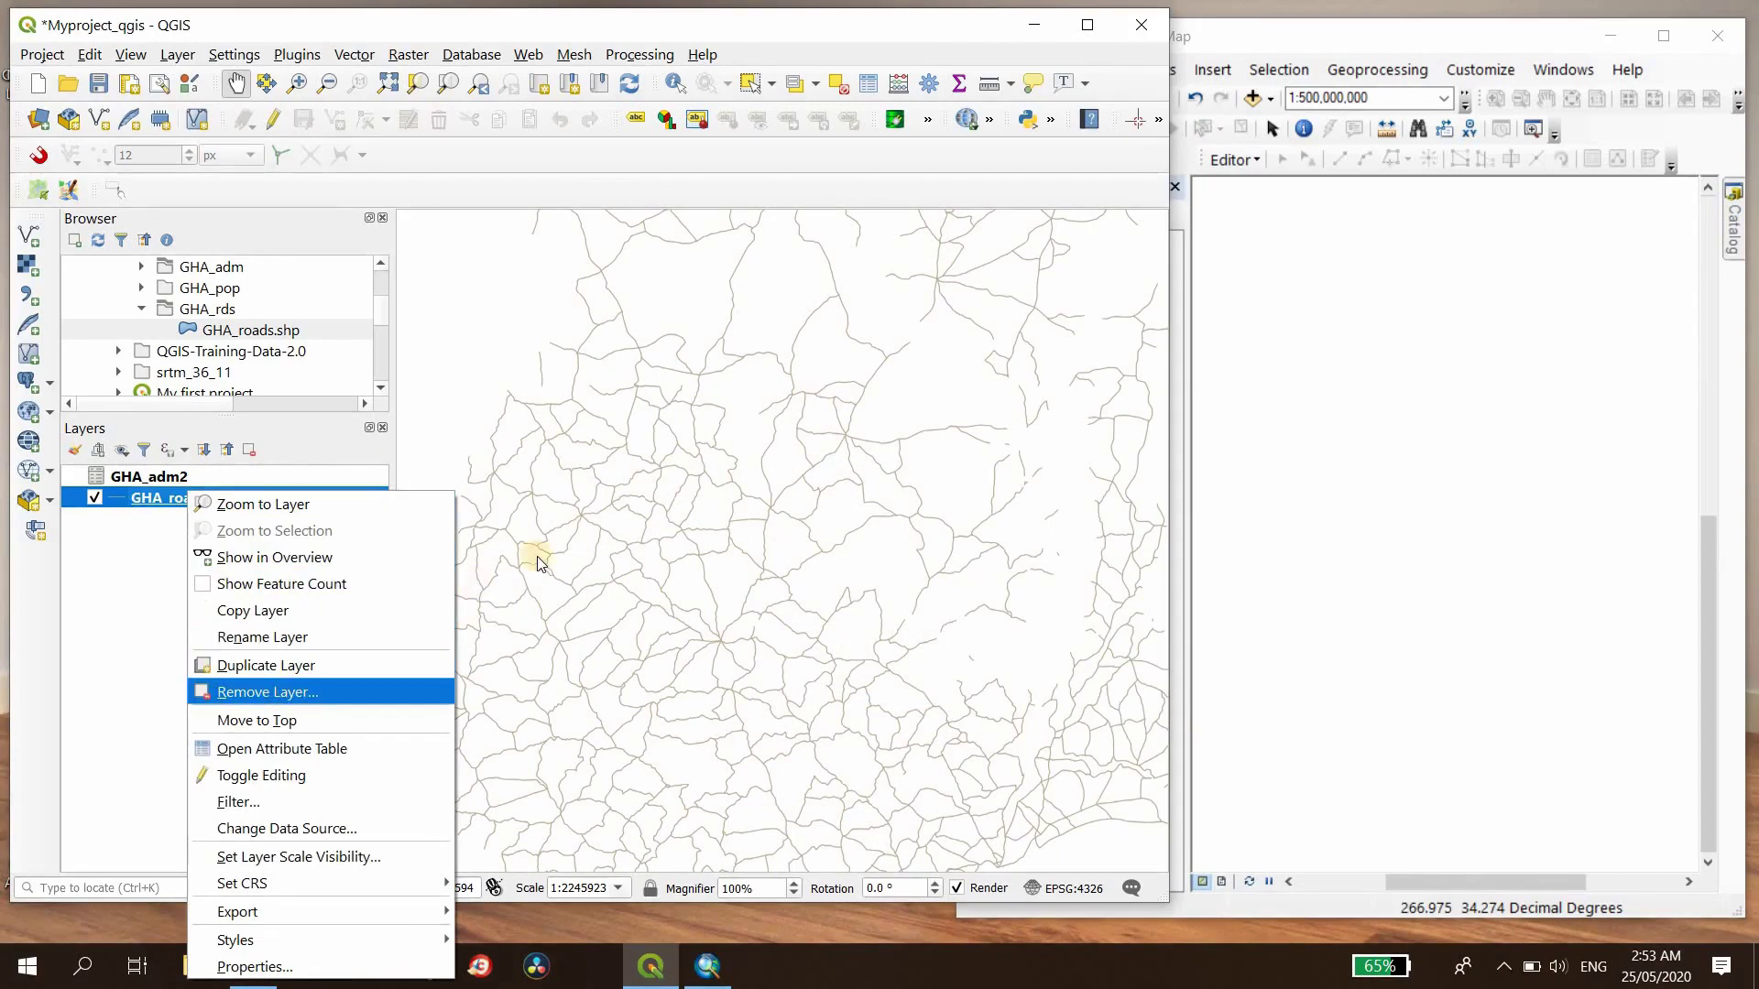
pyautogui.click(583, 495)
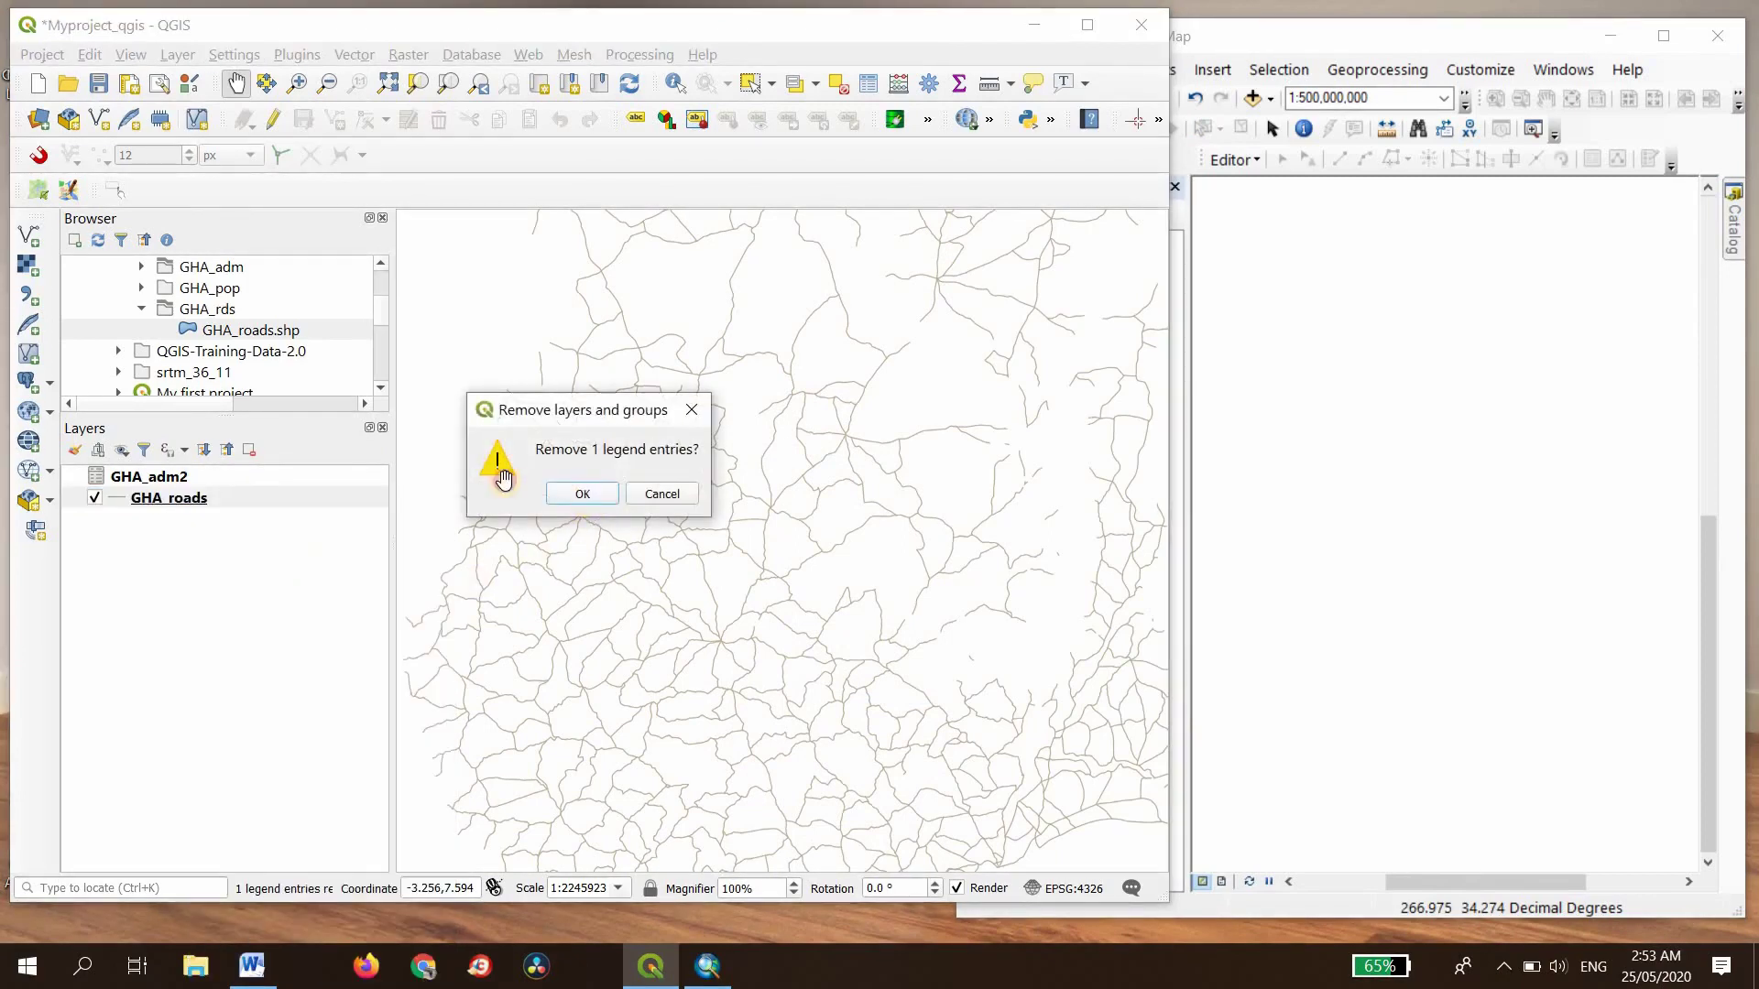
# Step: Remove the remaining GHA_adm2 table to empty the layer list
pyautogui.click(161, 481)
pyautogui.rightClick(163, 486)
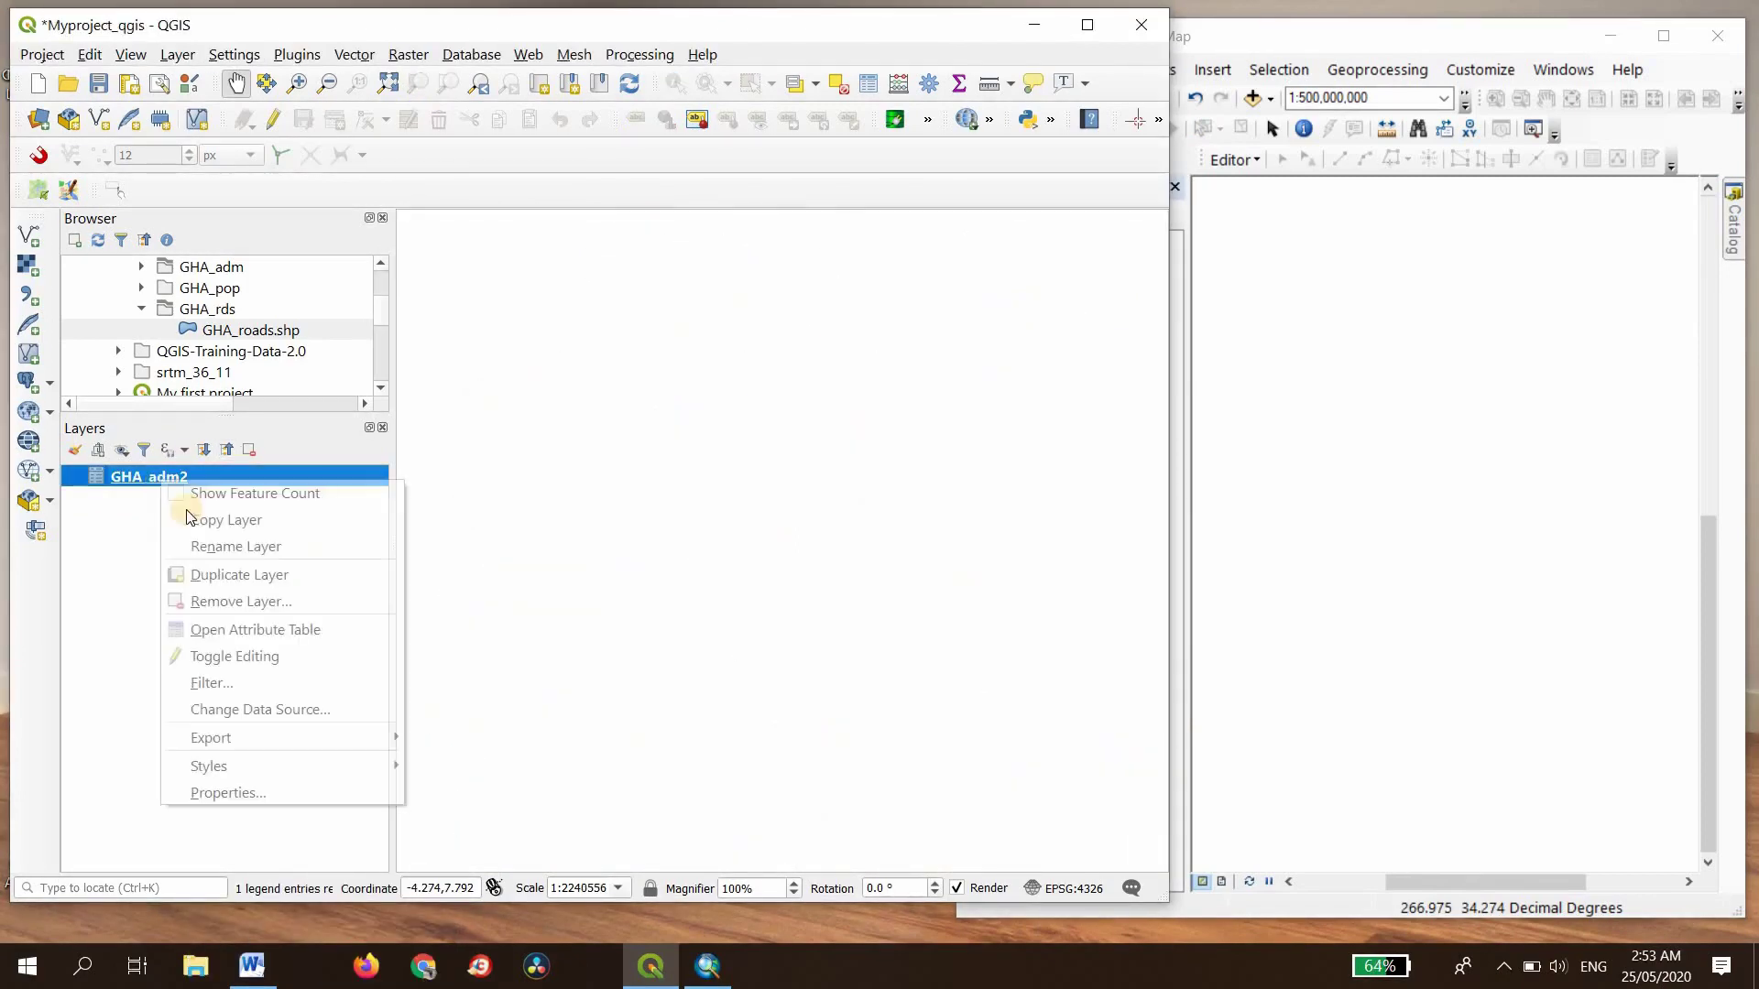
pyautogui.click(241, 601)
pyautogui.click(584, 495)
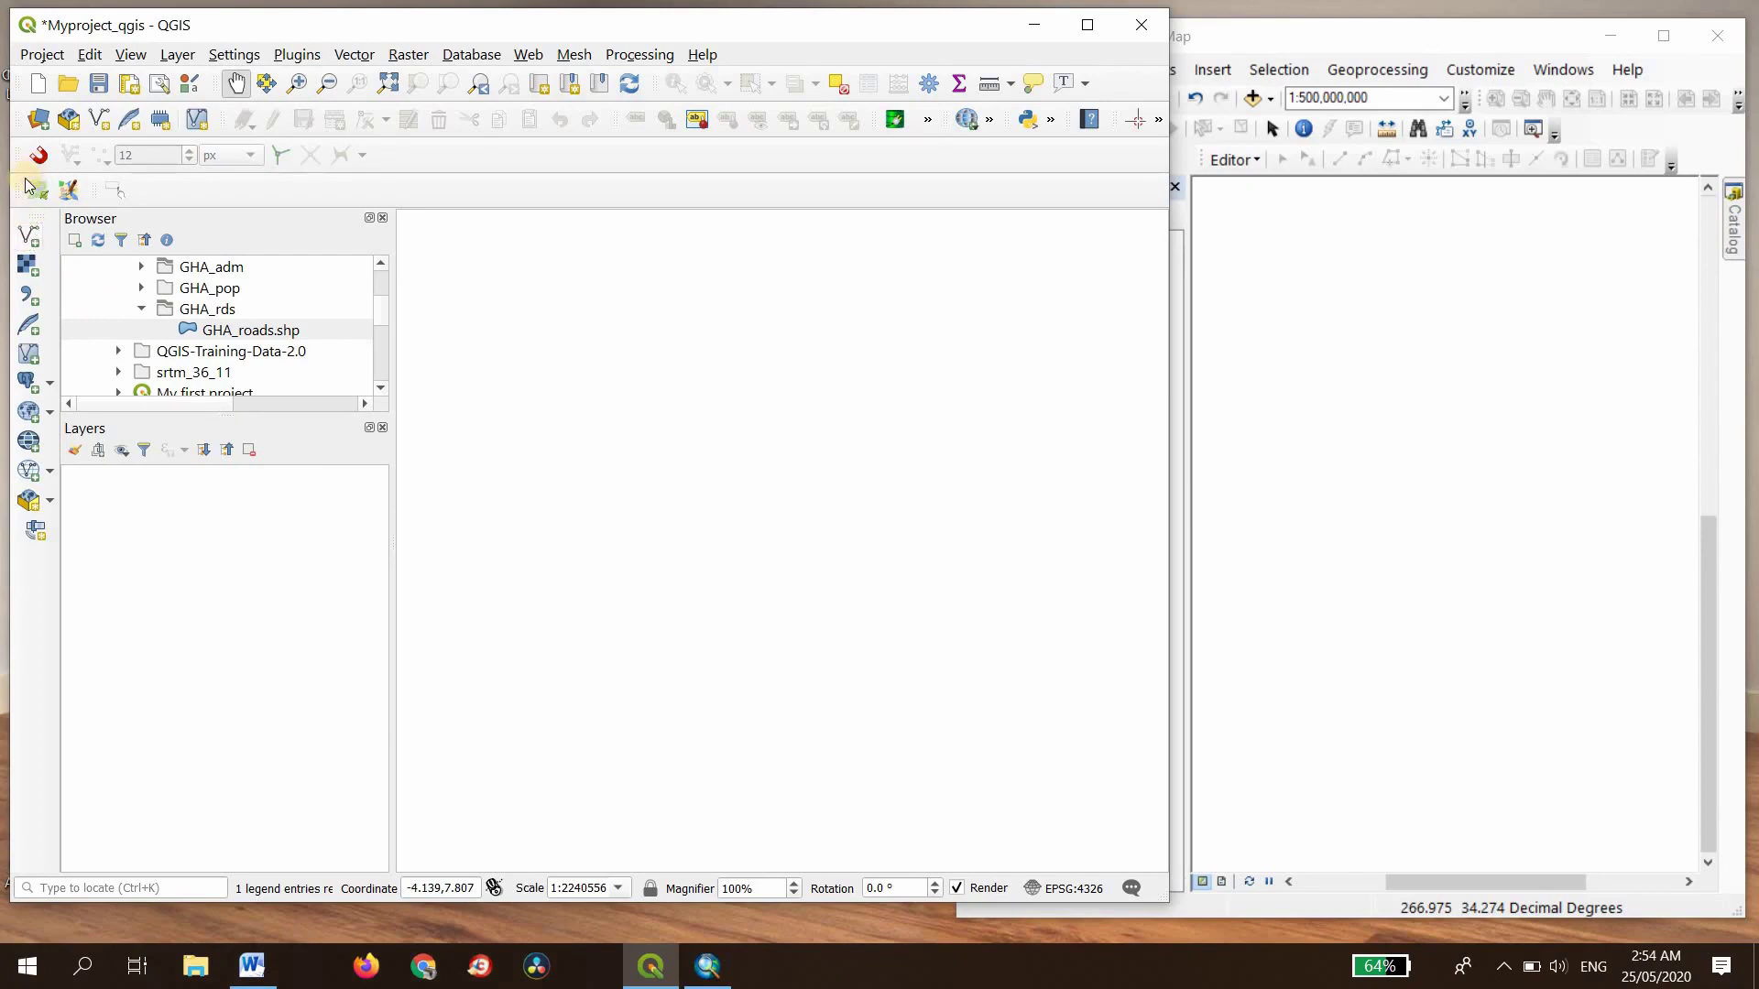
# Step: Open and close the Data Source Manager, and browse for a vector dataset in the GHA_adm folder under QGIS-Training-Data-2.0/GH_shapefiles
pyautogui.click(38, 122)
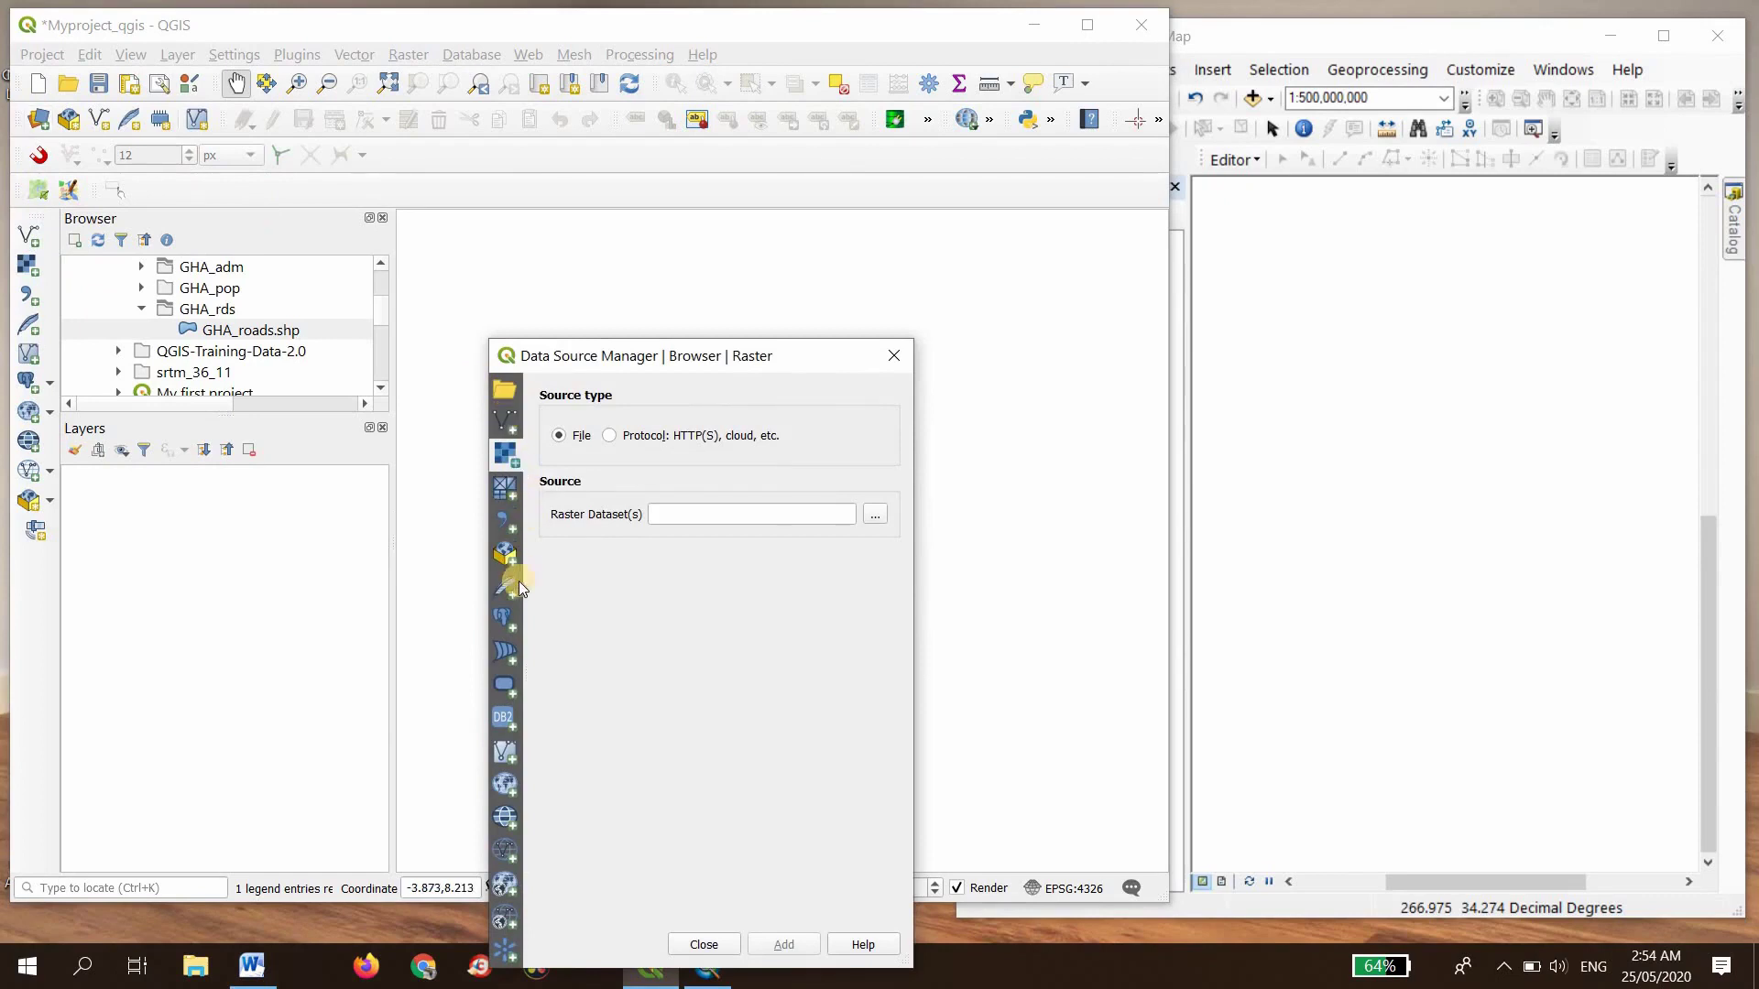
pyautogui.click(893, 356)
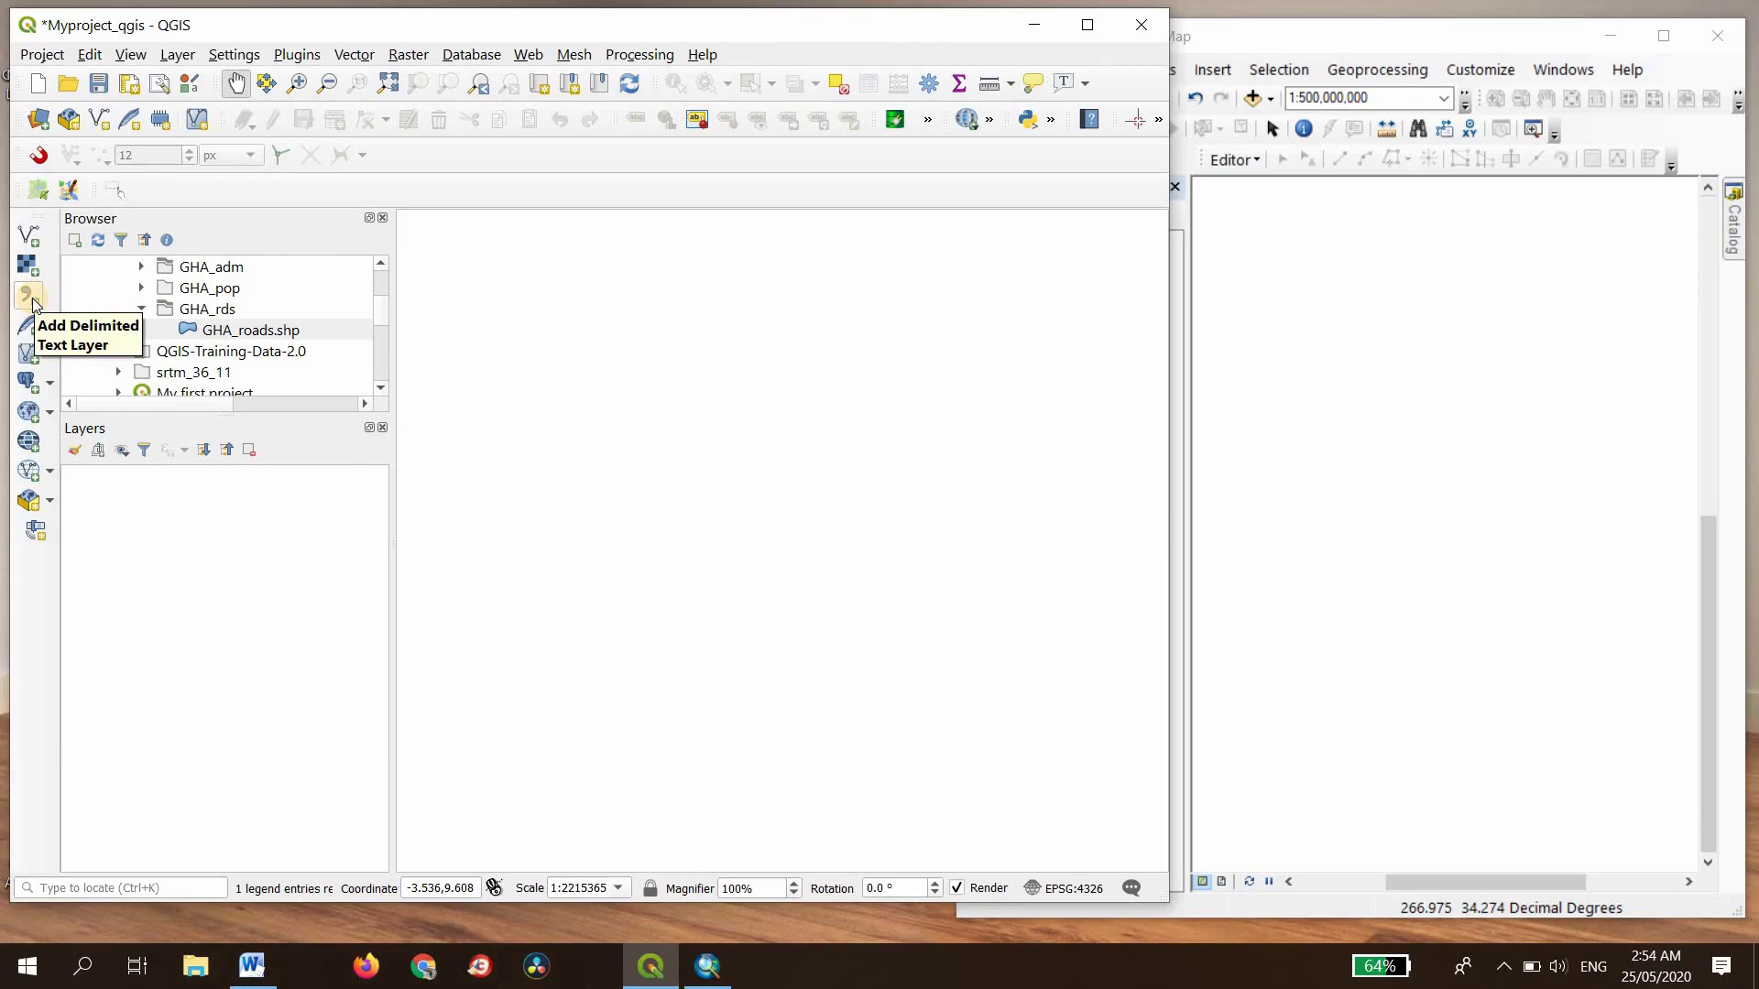
pyautogui.click(31, 236)
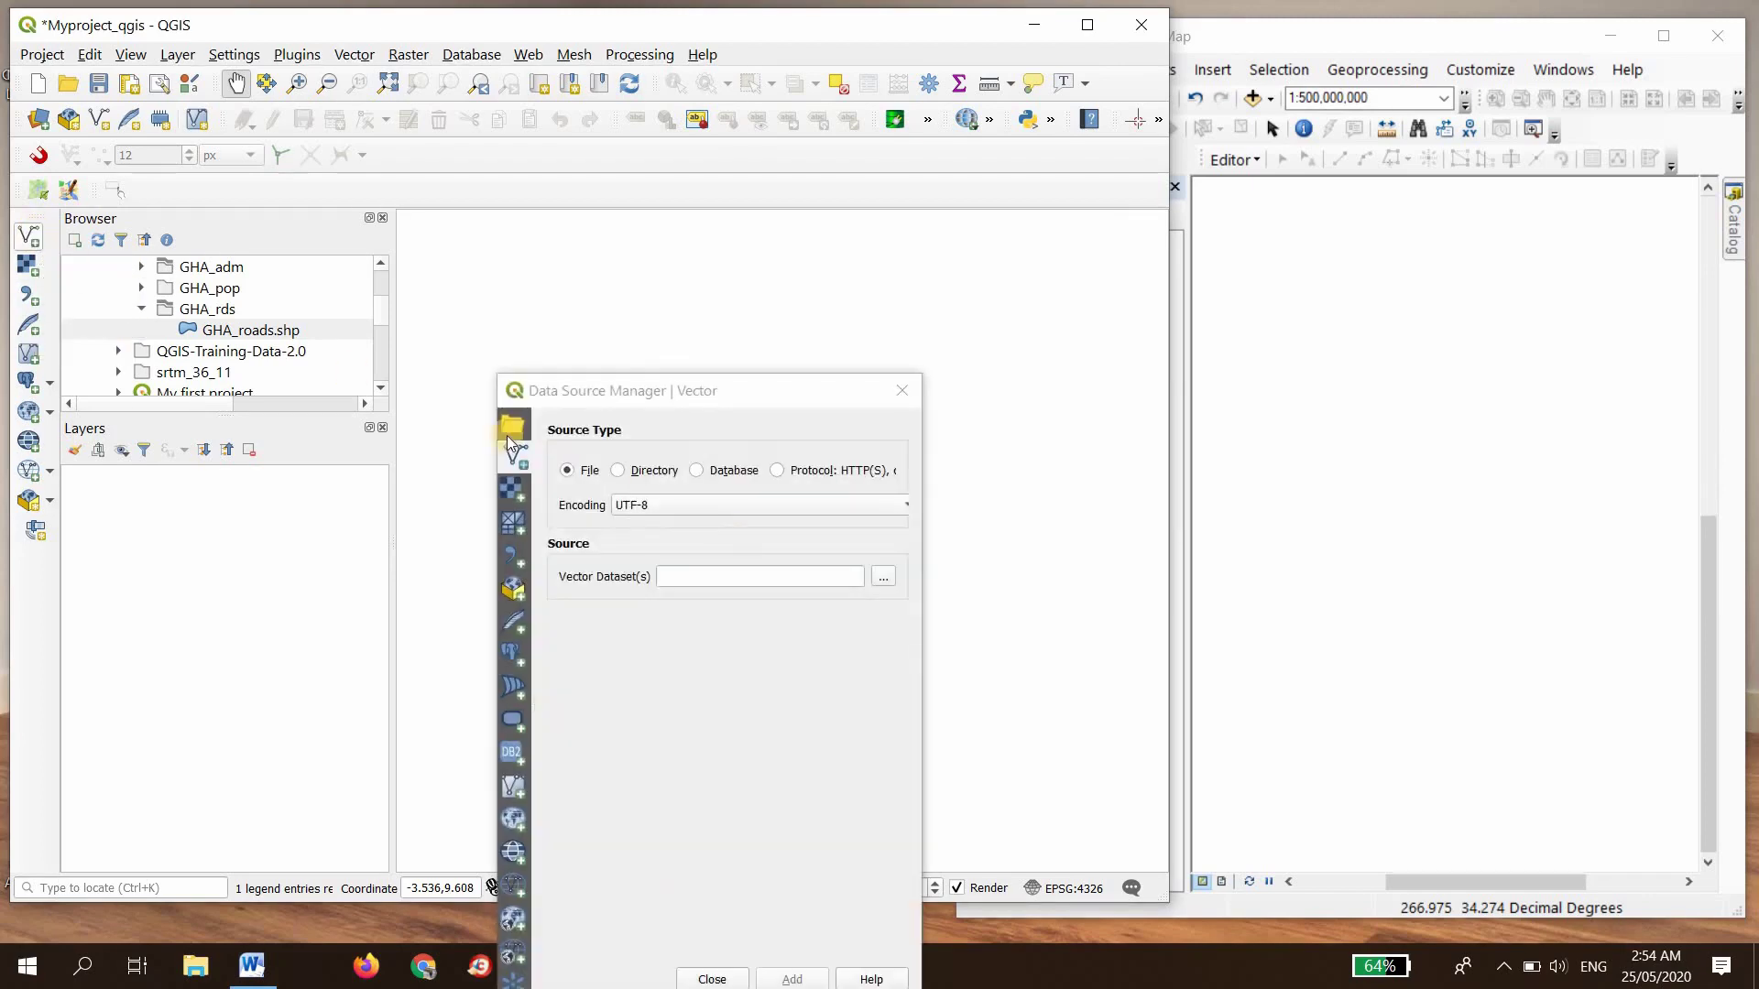
pyautogui.click(887, 575)
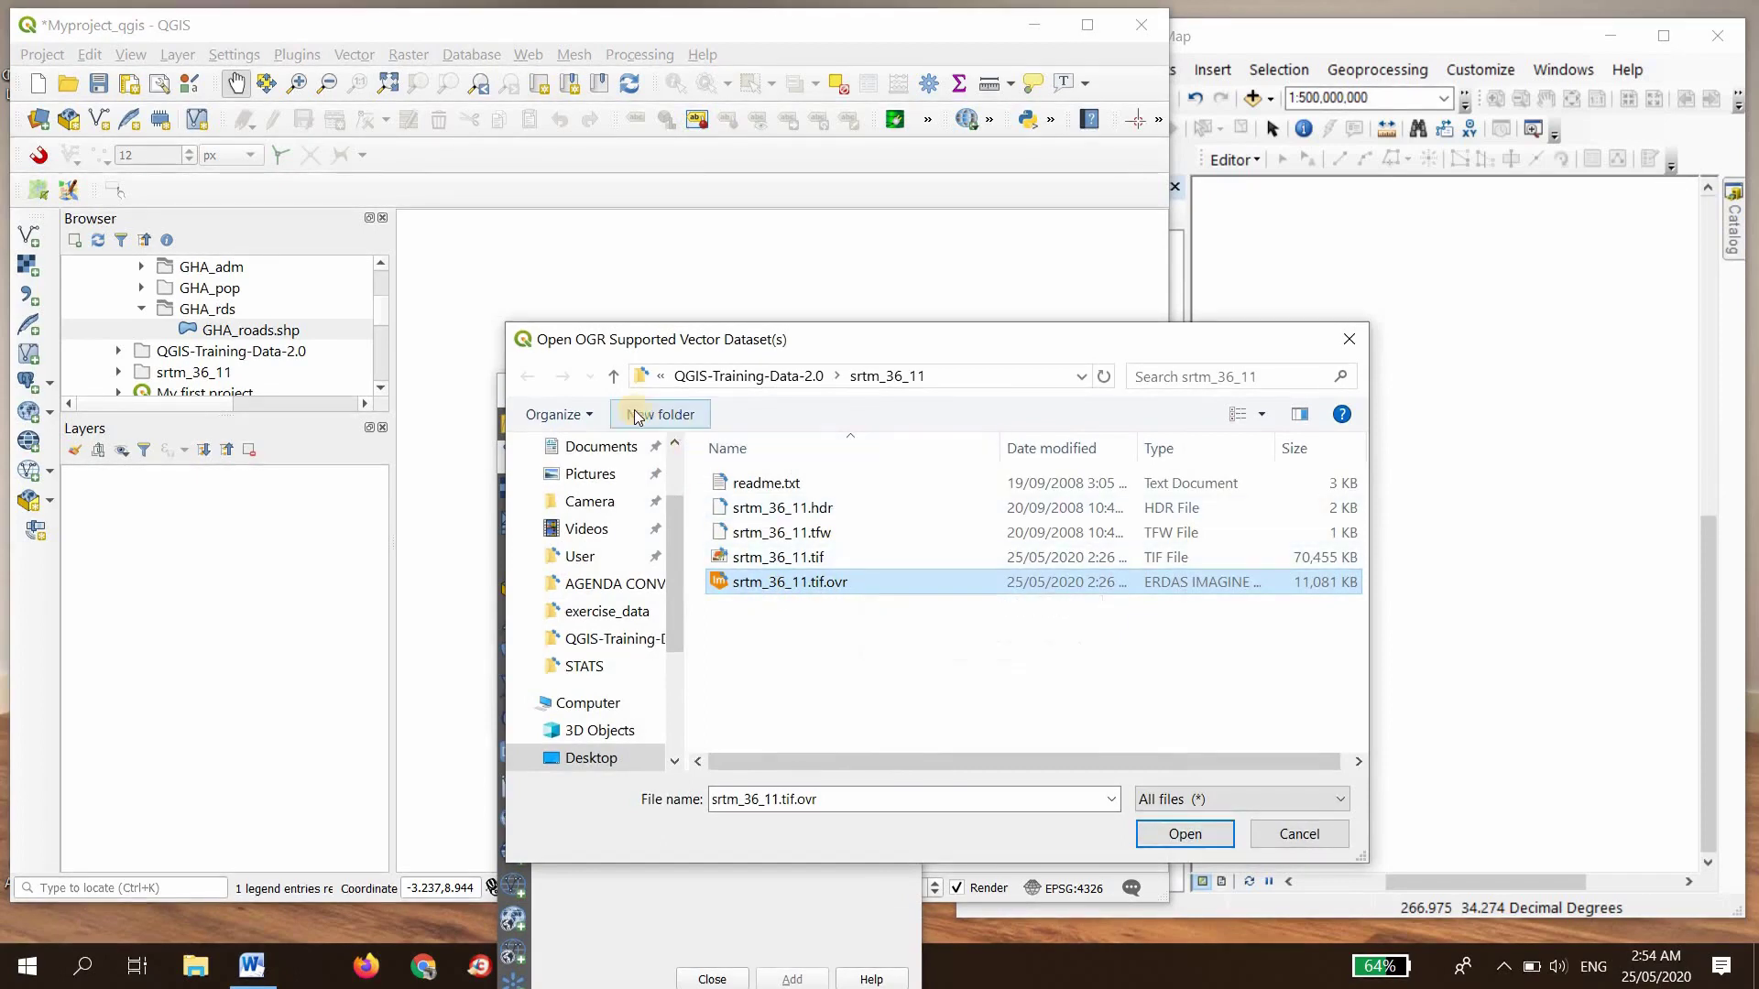
pyautogui.doubleClick(612, 380)
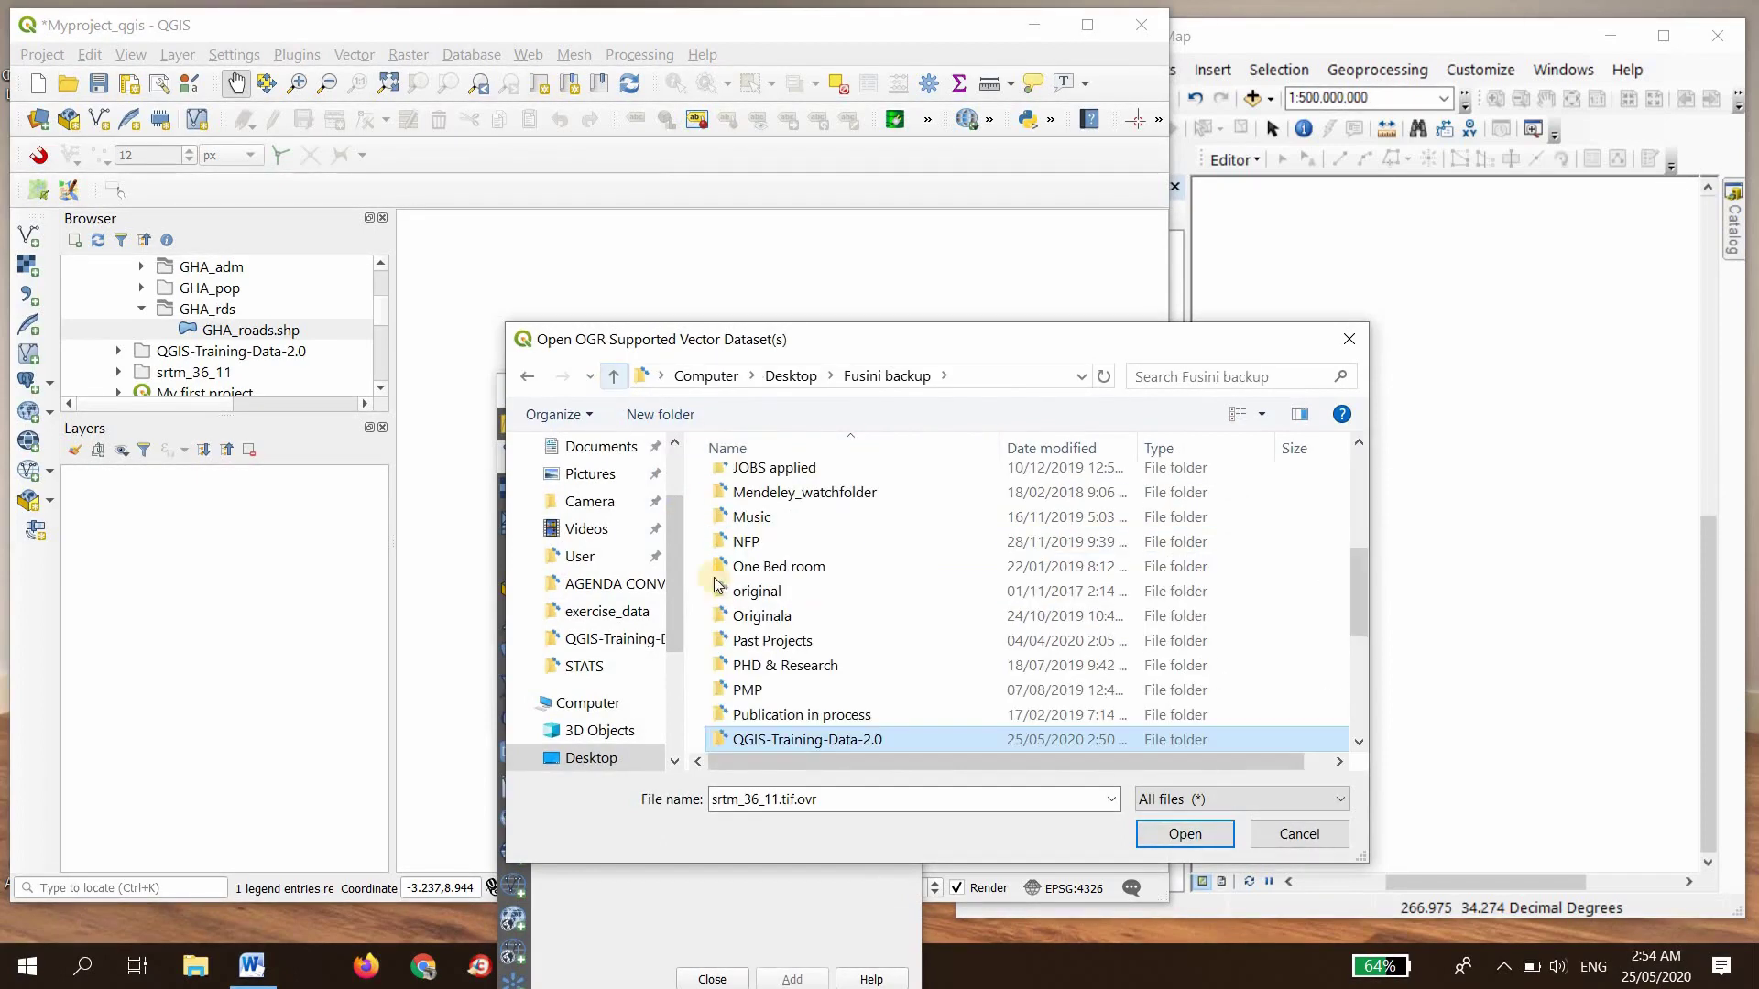
pyautogui.doubleClick(799, 738)
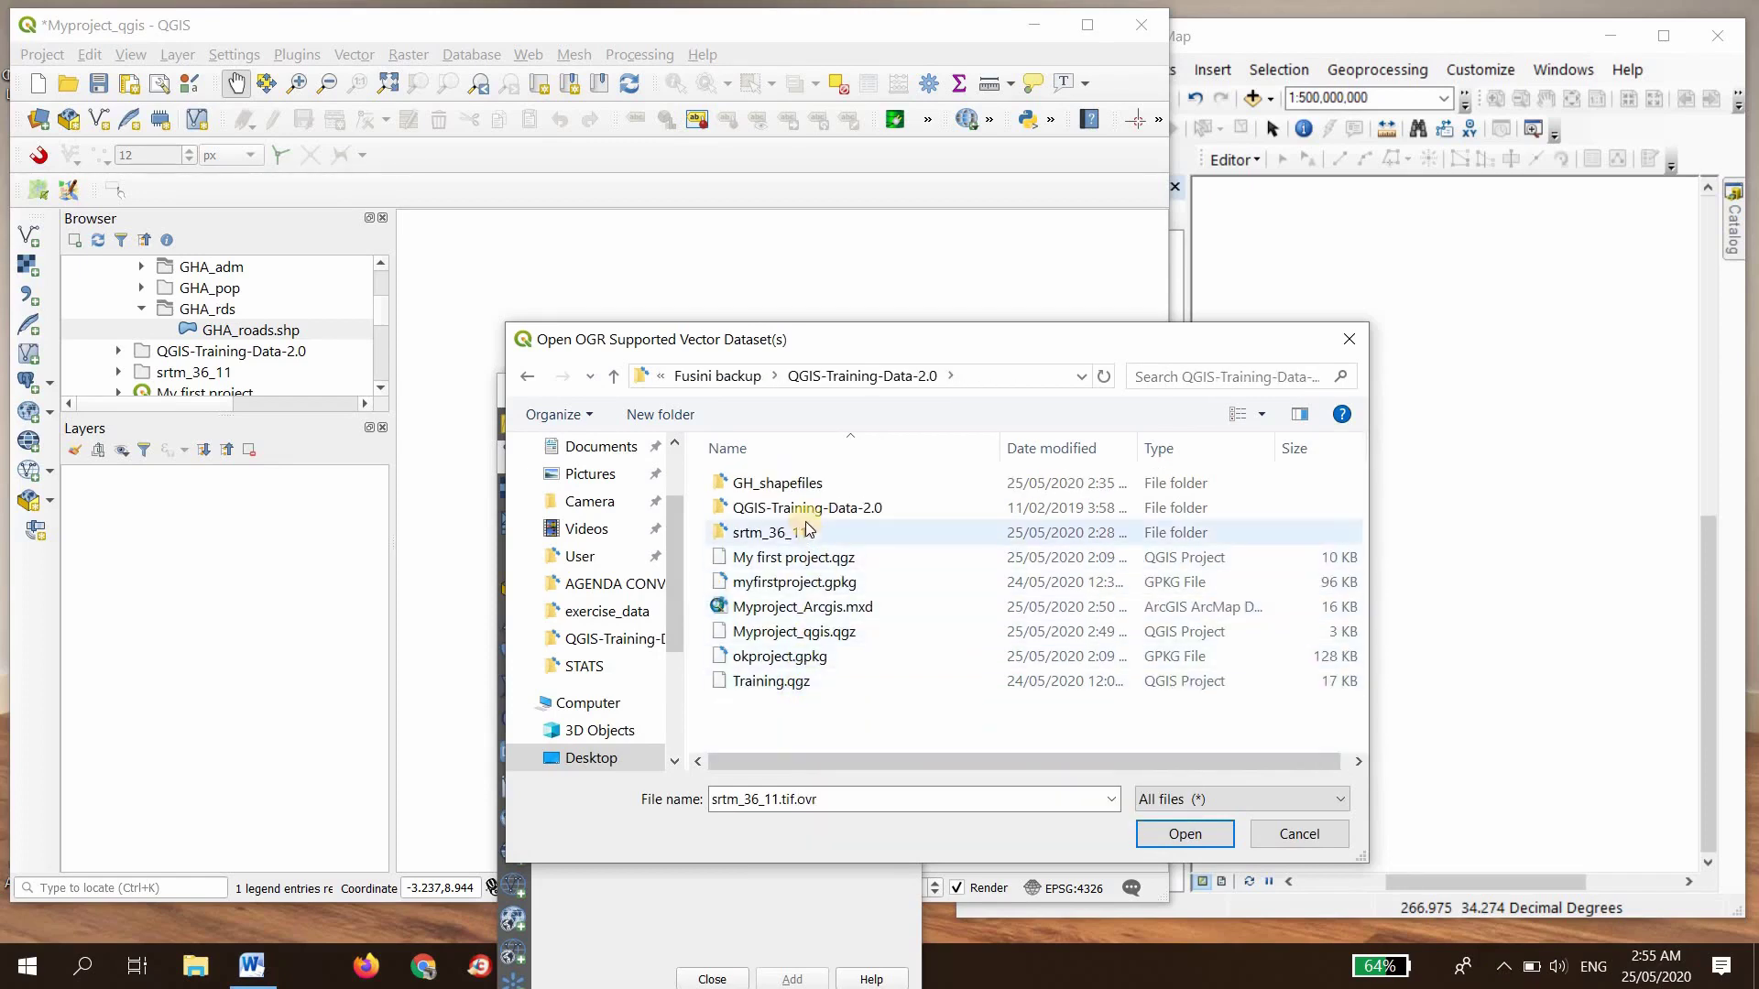
pyautogui.doubleClick(732, 486)
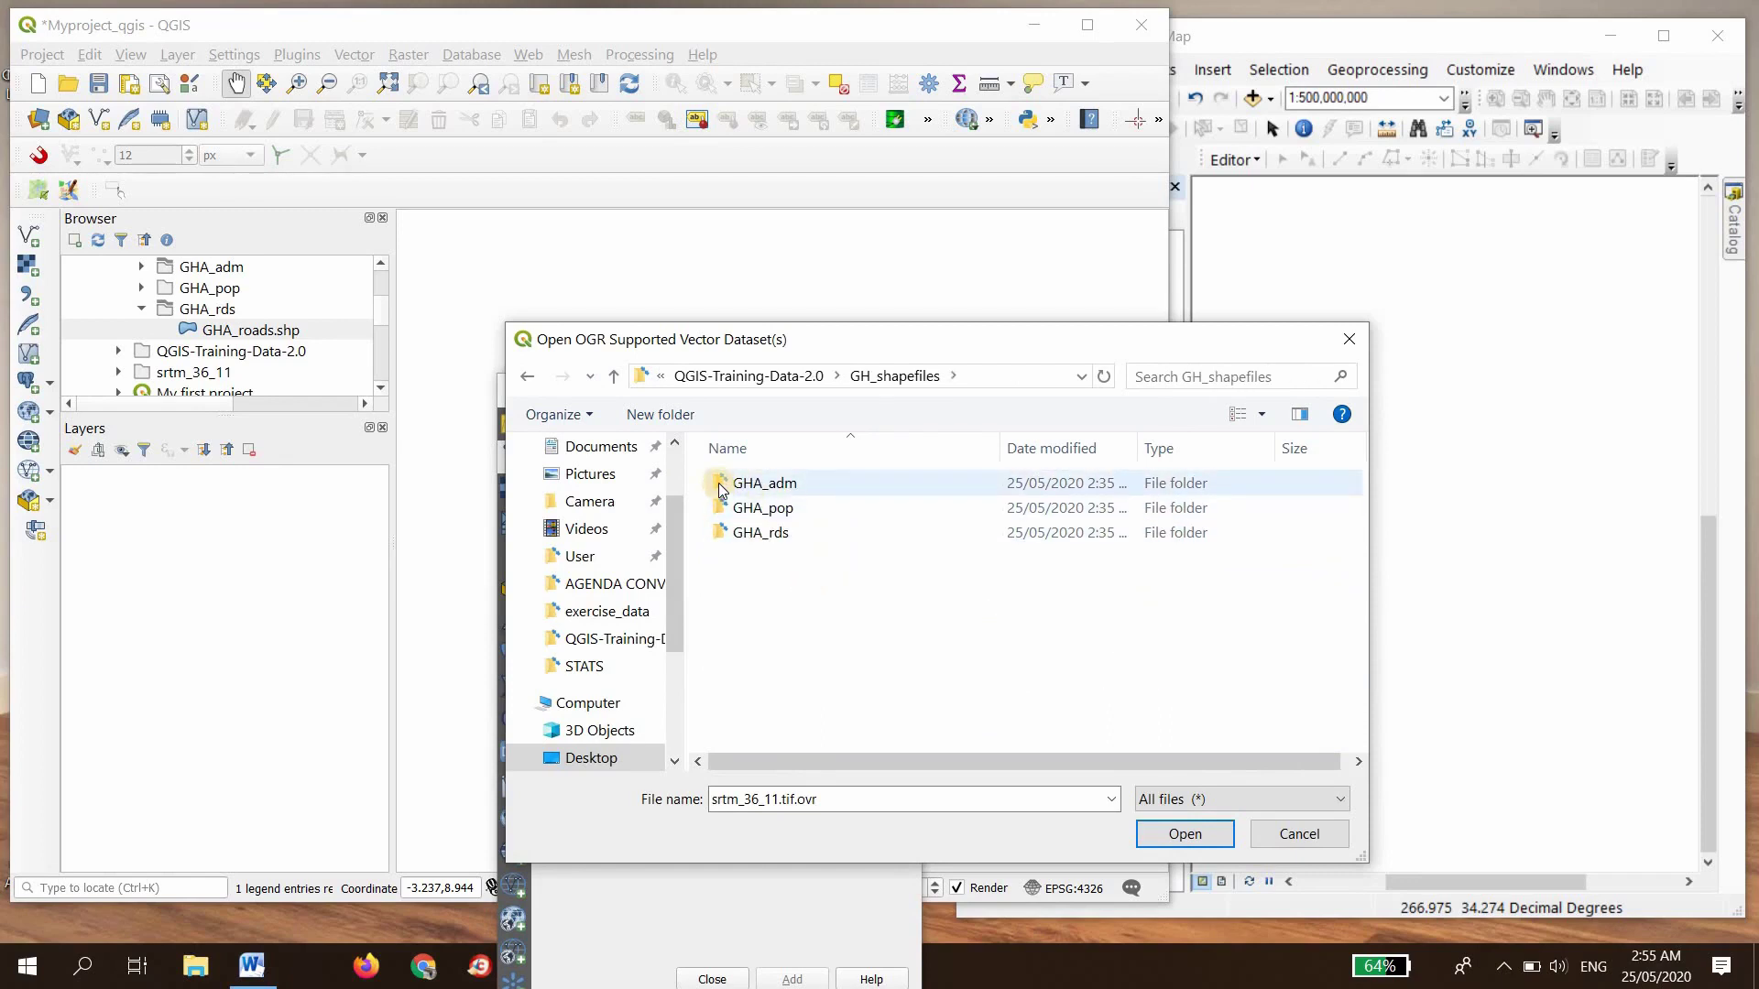
pyautogui.doubleClick(782, 483)
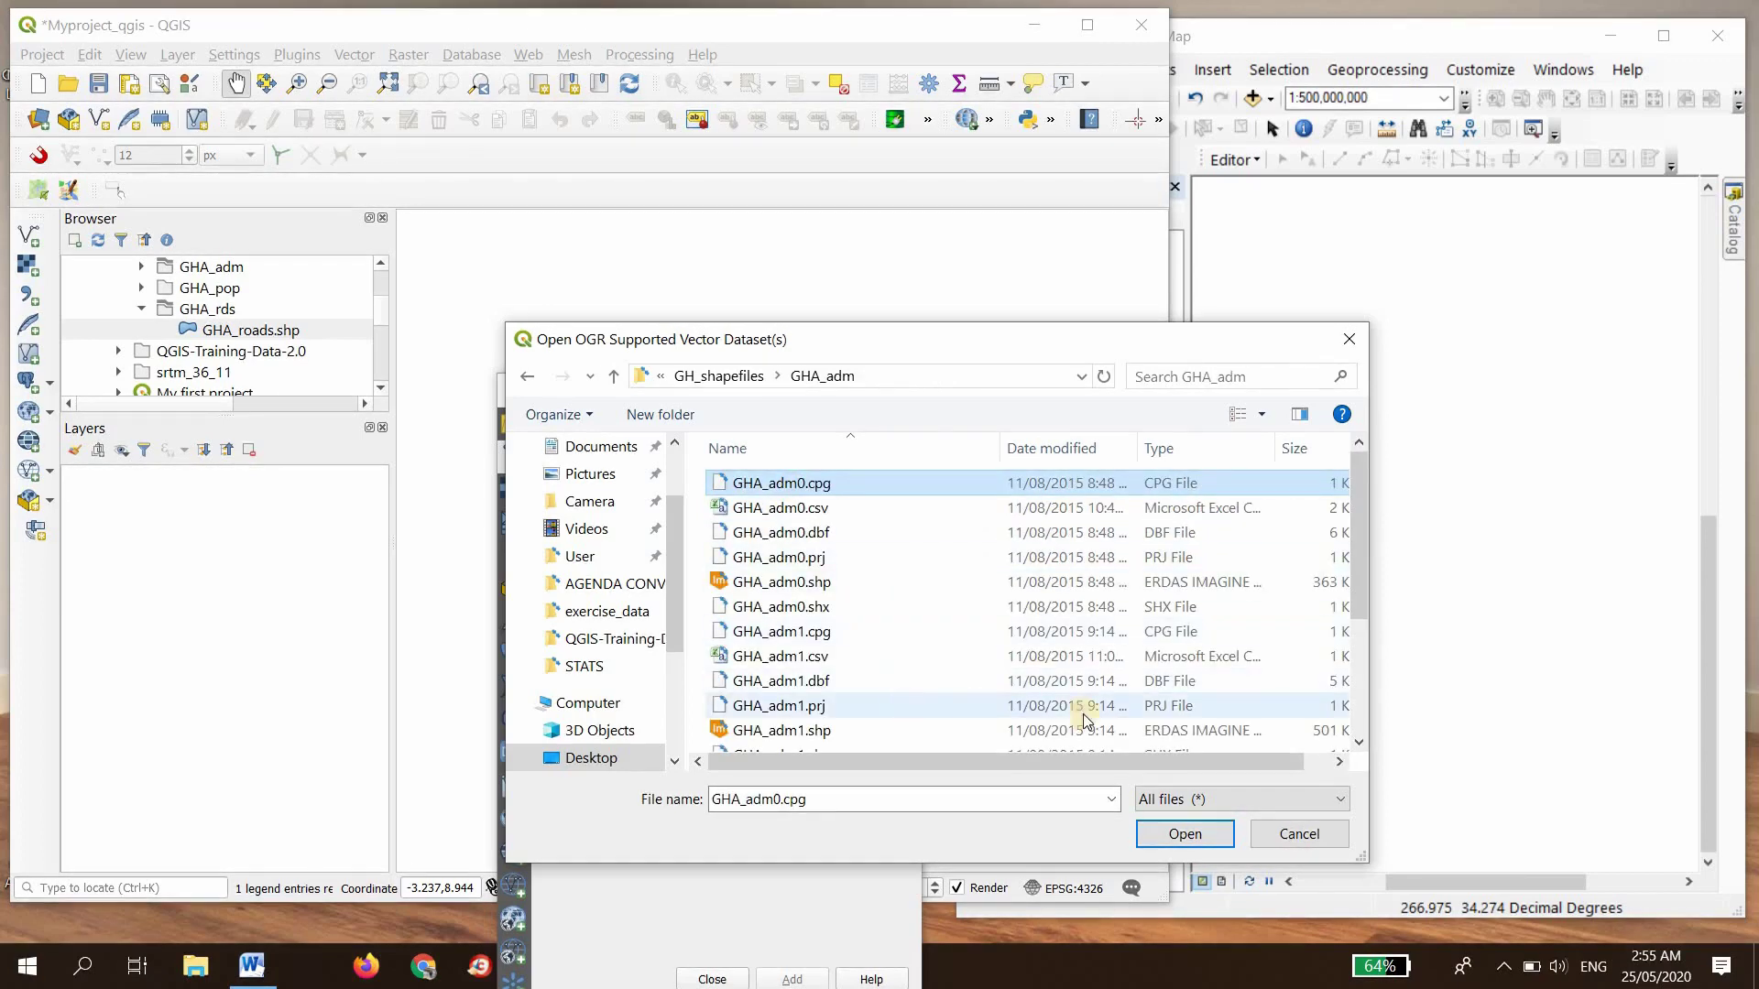
# Step: Filter the vector dataset file list to ESRI Shapefiles (*.shp)
pyautogui.click(1218, 800)
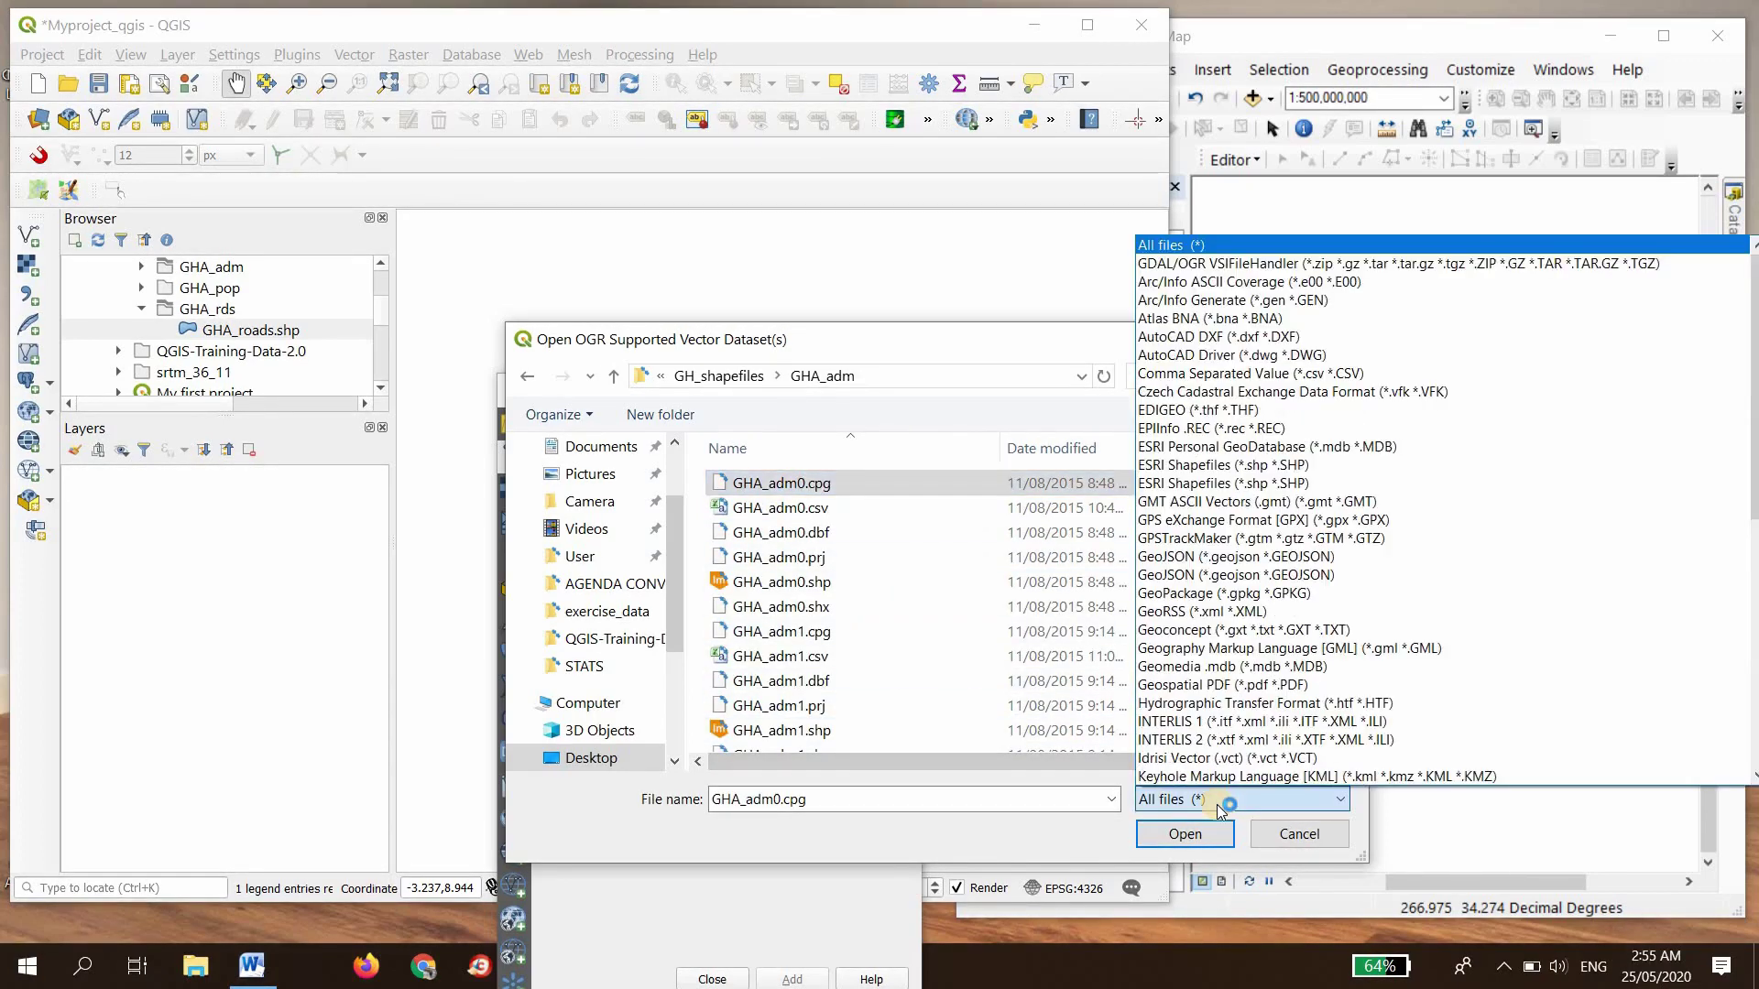
pyautogui.scroll(-5, 1147, 577)
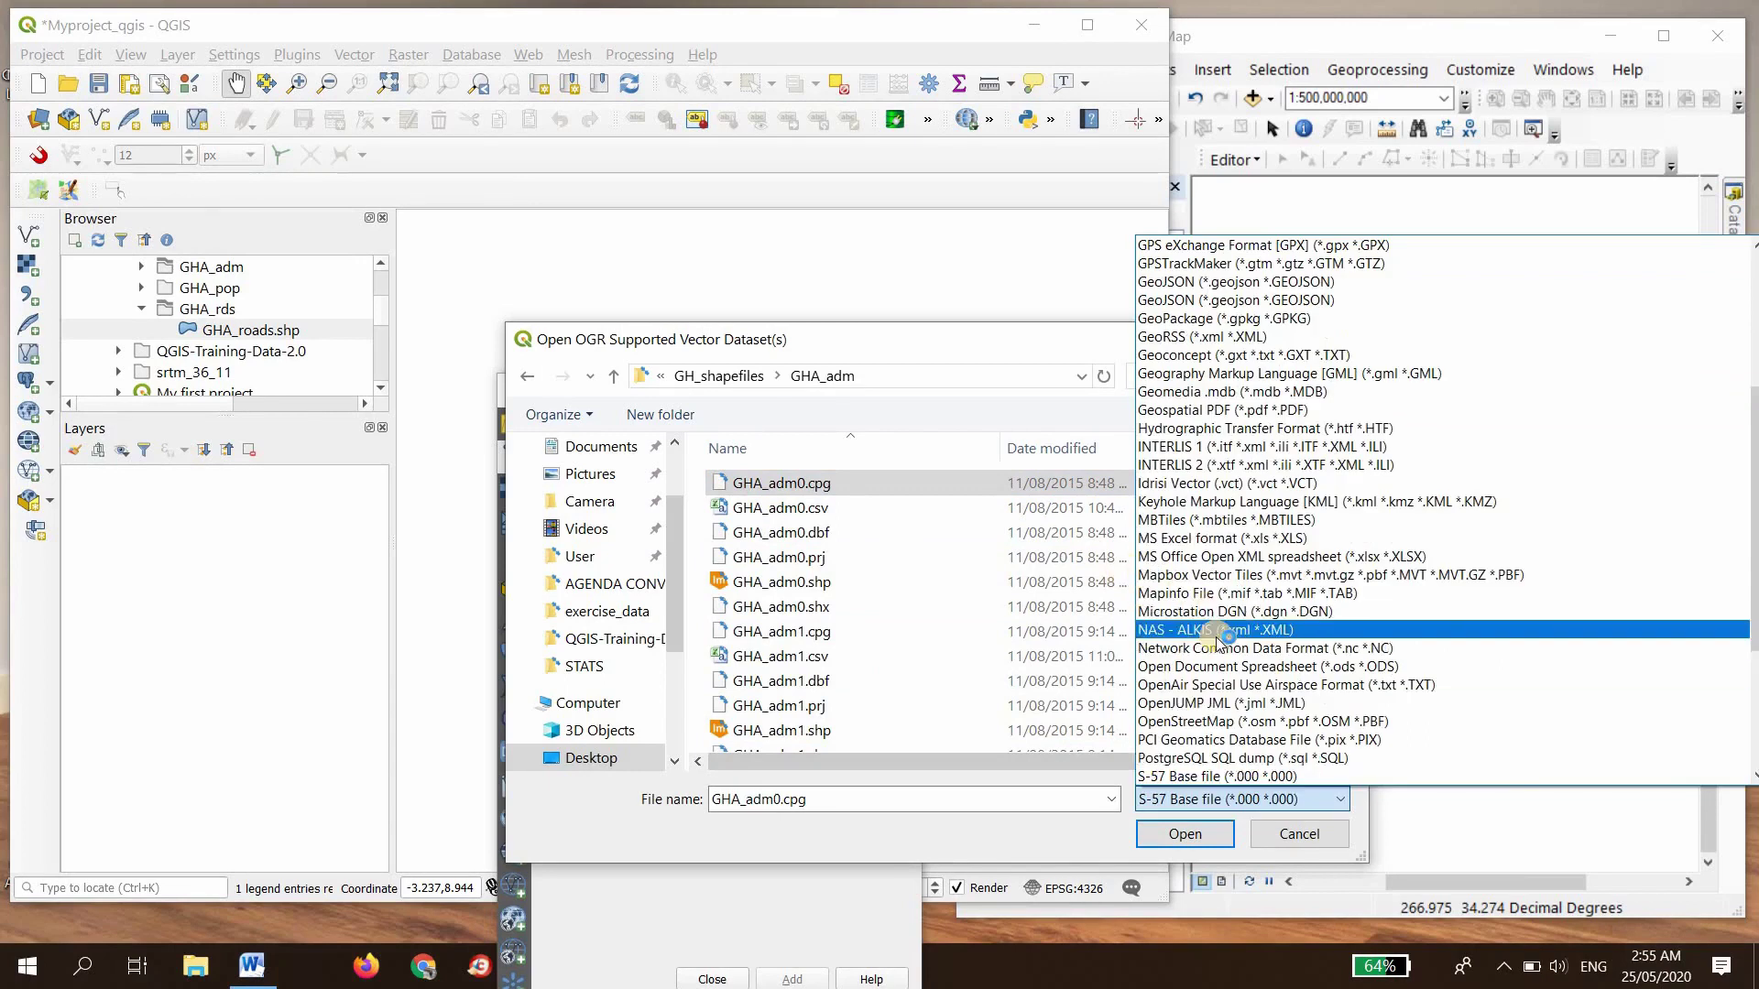
pyautogui.scroll(2, 1218, 639)
pyautogui.press('e')
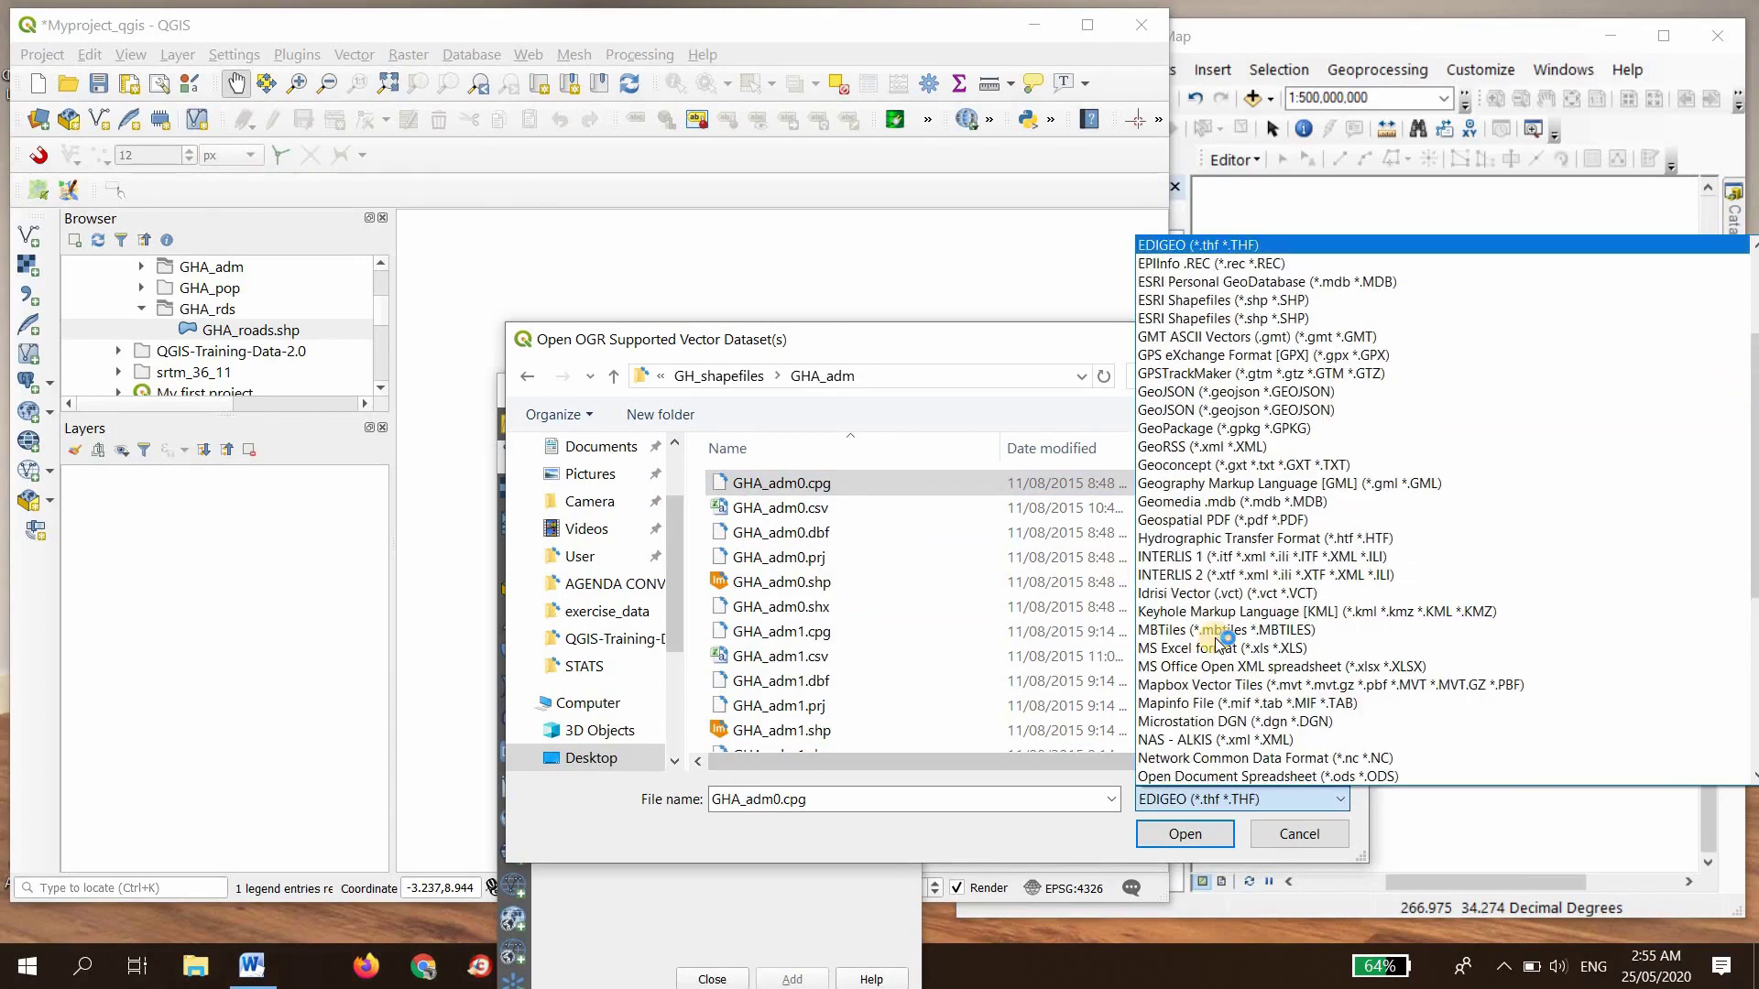
pyautogui.press('e')
pyautogui.press('e')
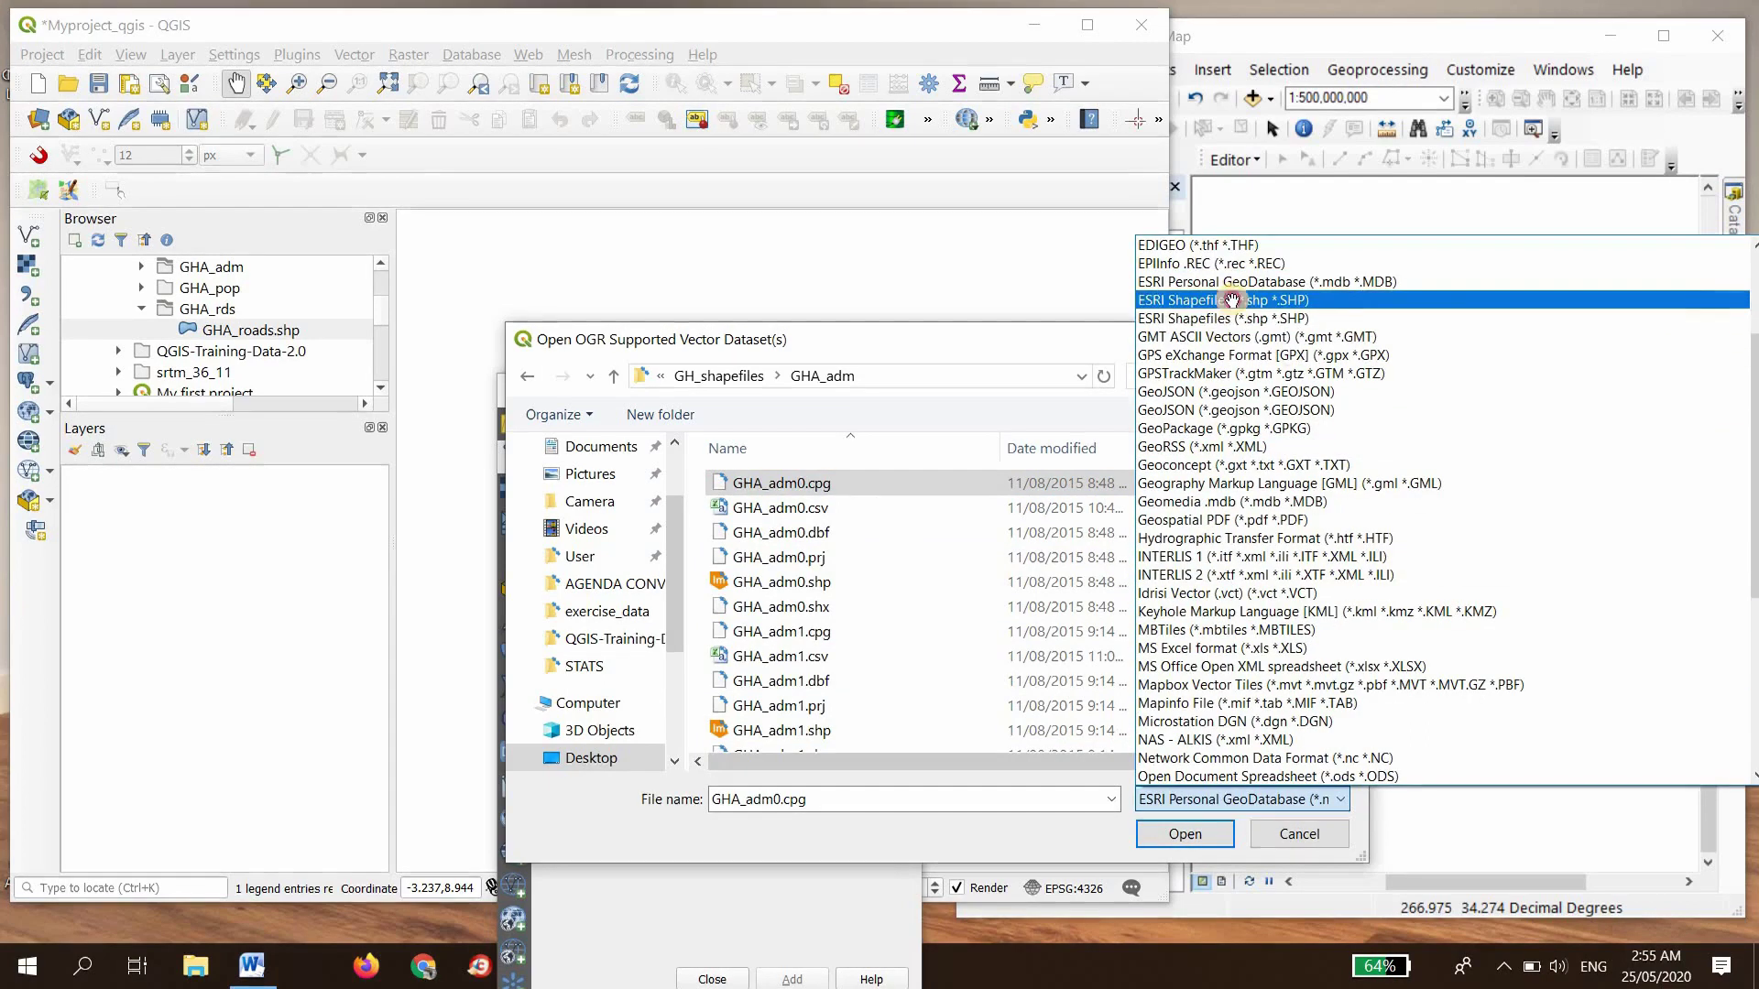
pyautogui.click(1232, 300)
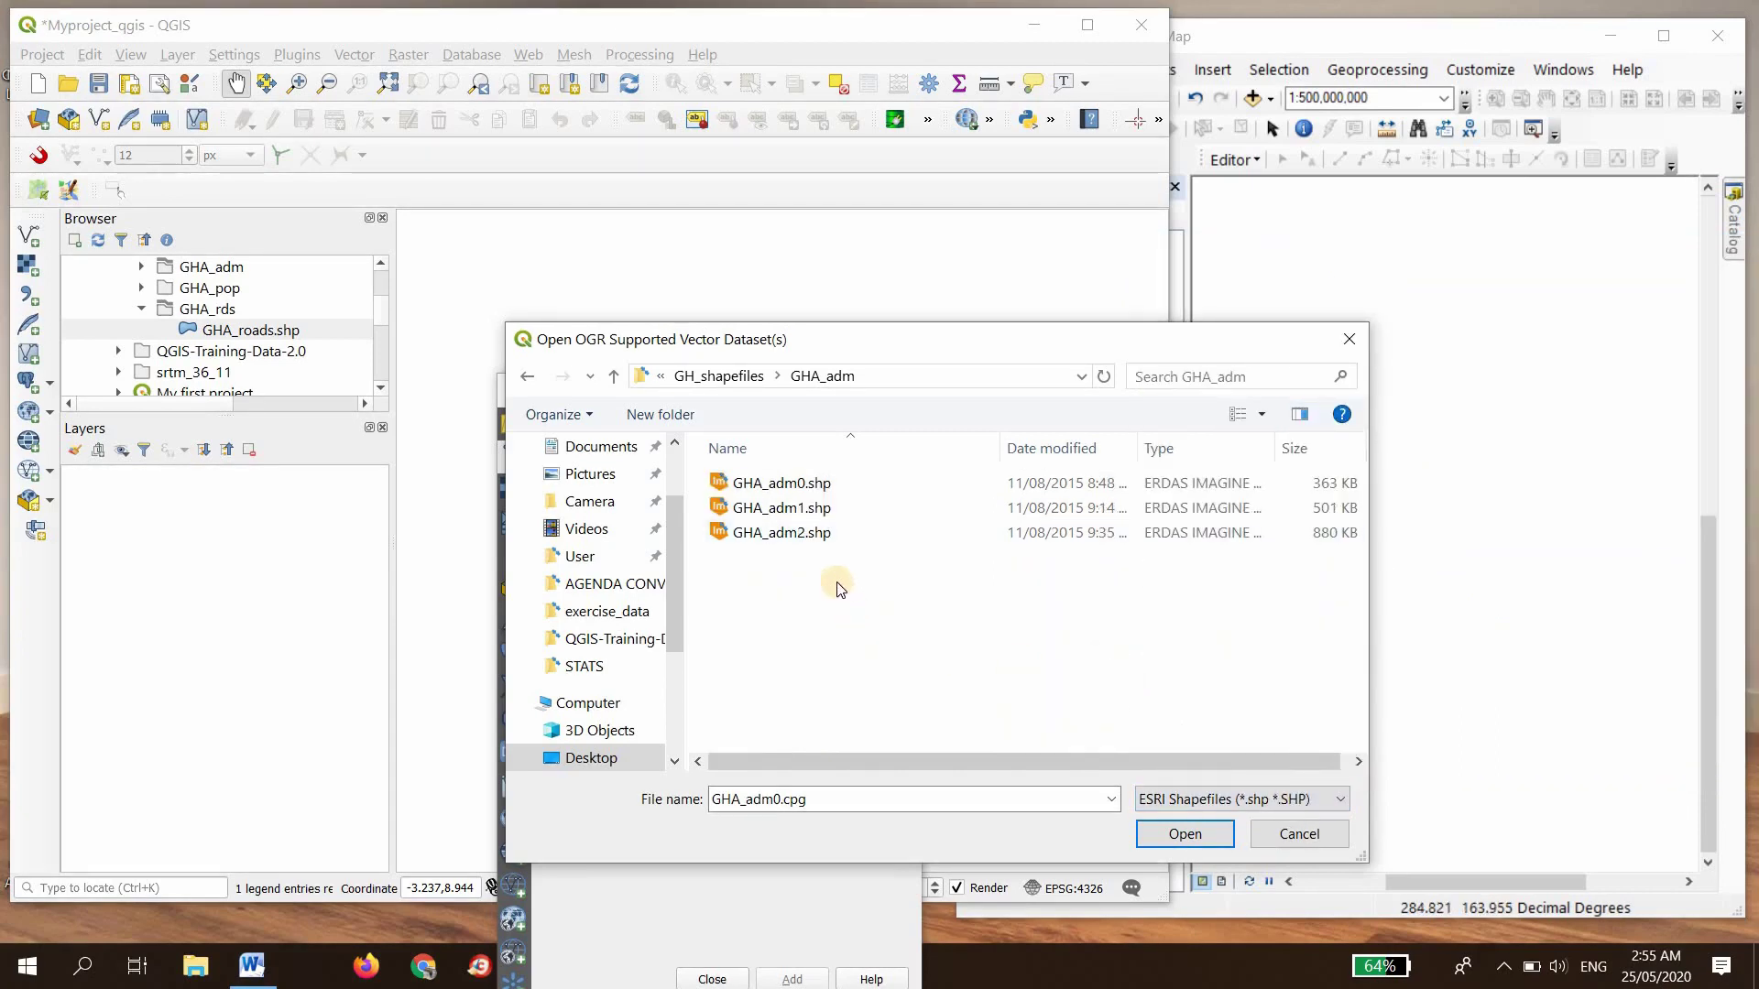
# Step: Choose GHA_adm1.shp as the vector dataset and add it to the project
pyautogui.click(795, 510)
pyautogui.press('Return')
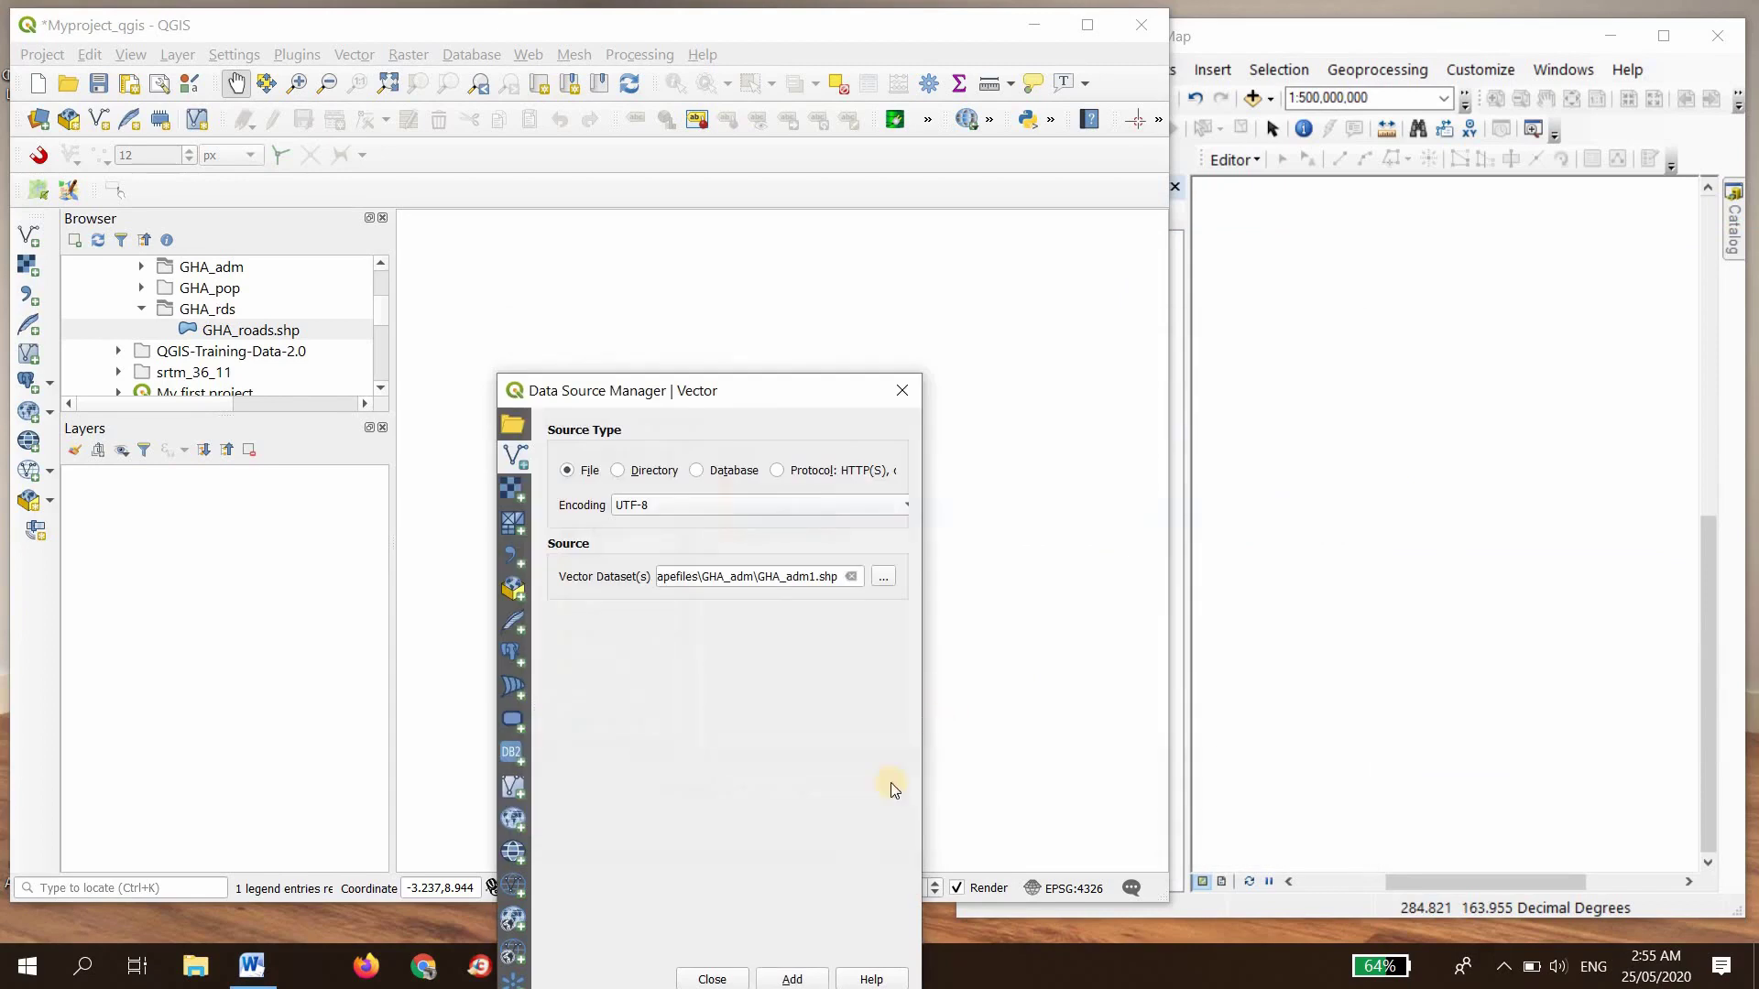
pyautogui.click(792, 979)
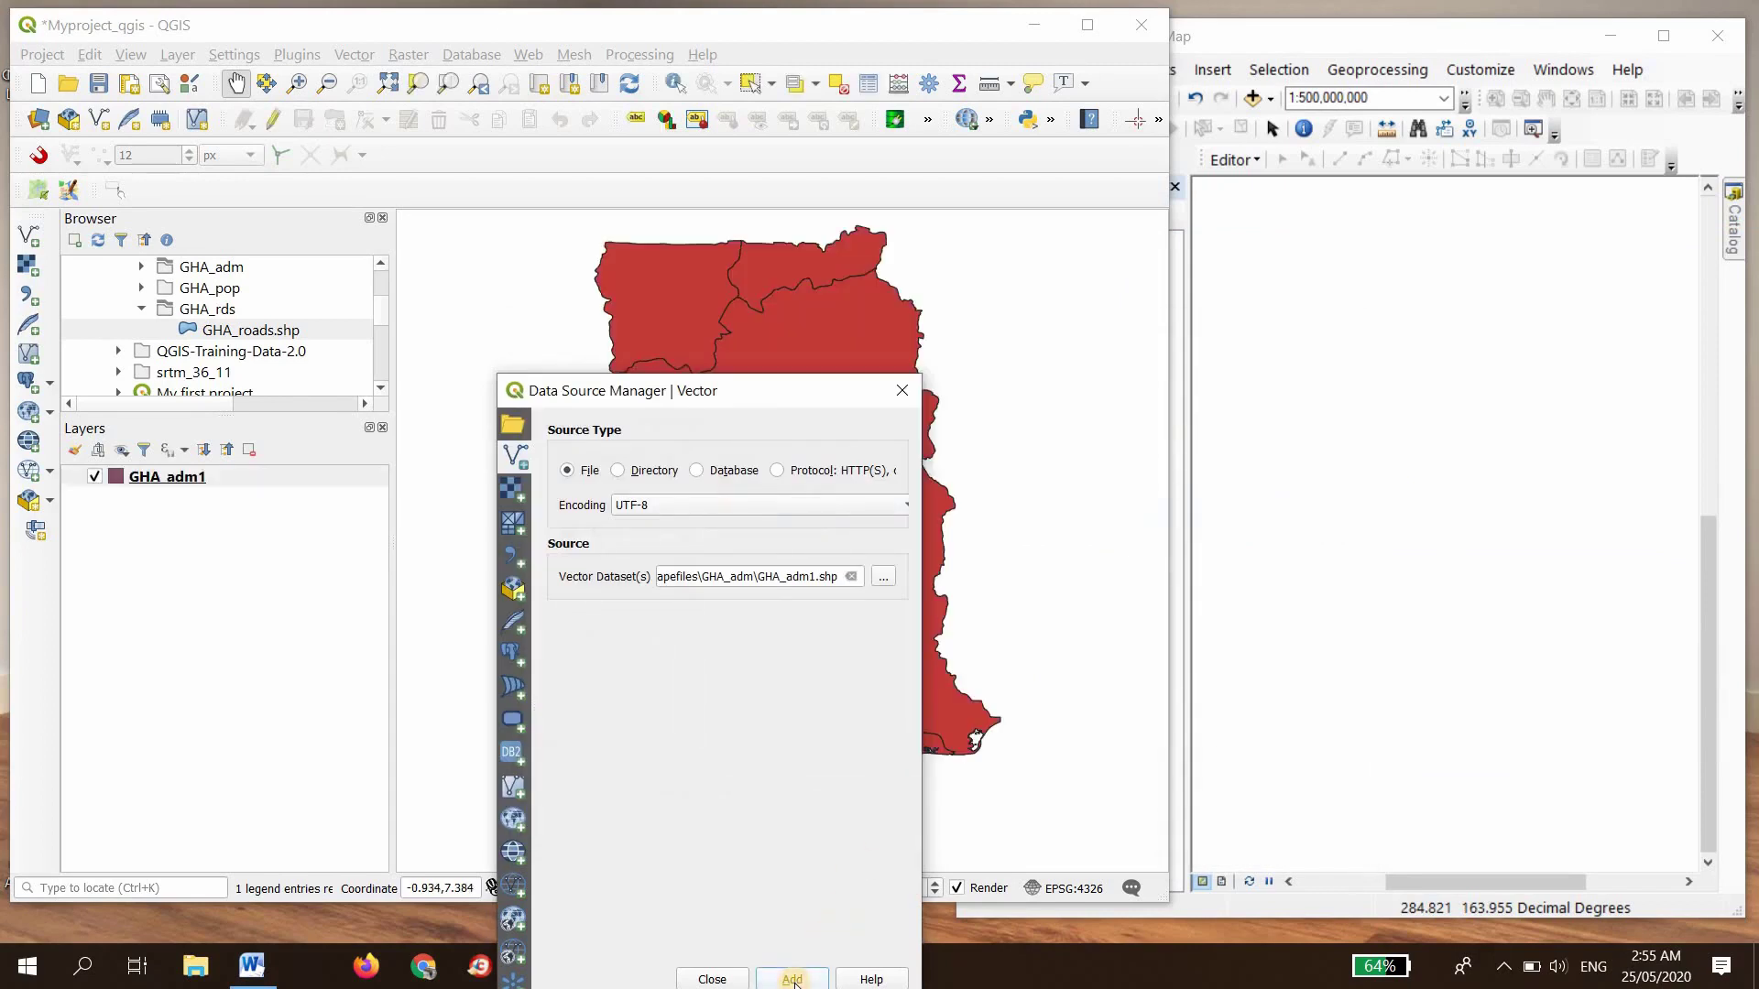
# Step: Add GHA_adm2.shp from the same folder as a second vector layer and close the Data Source Manager
pyautogui.click(884, 574)
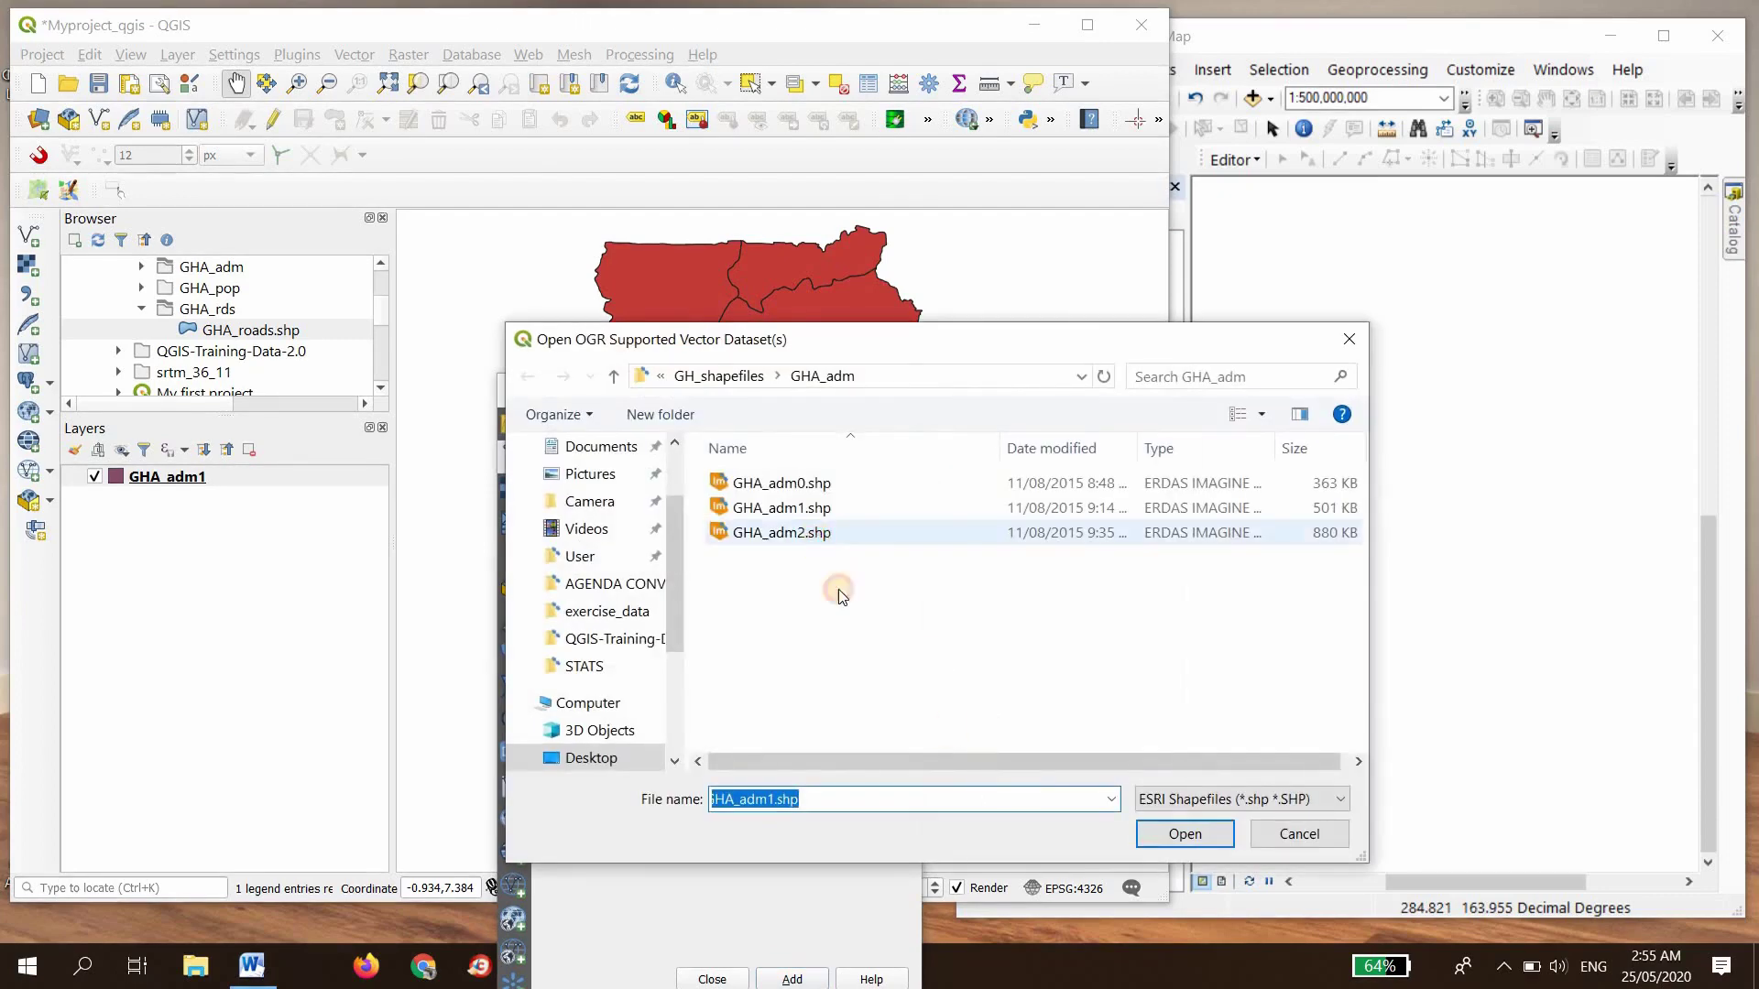
pyautogui.click(781, 533)
pyautogui.click(1184, 834)
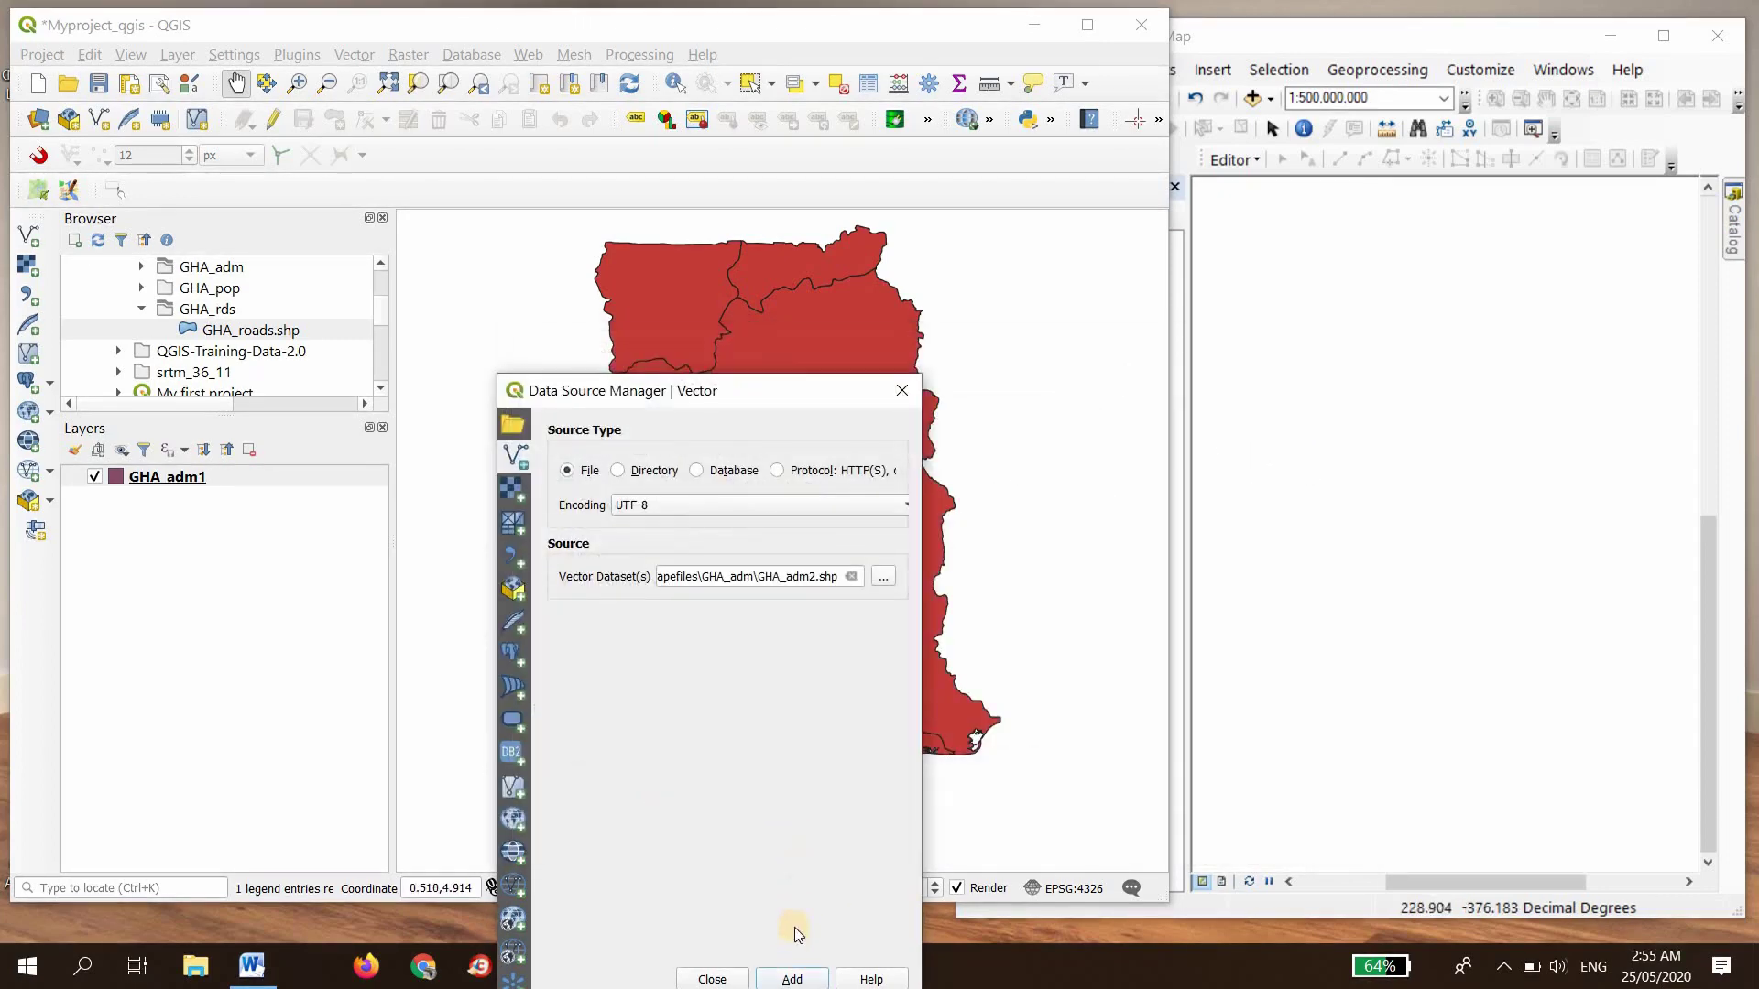
pyautogui.click(793, 980)
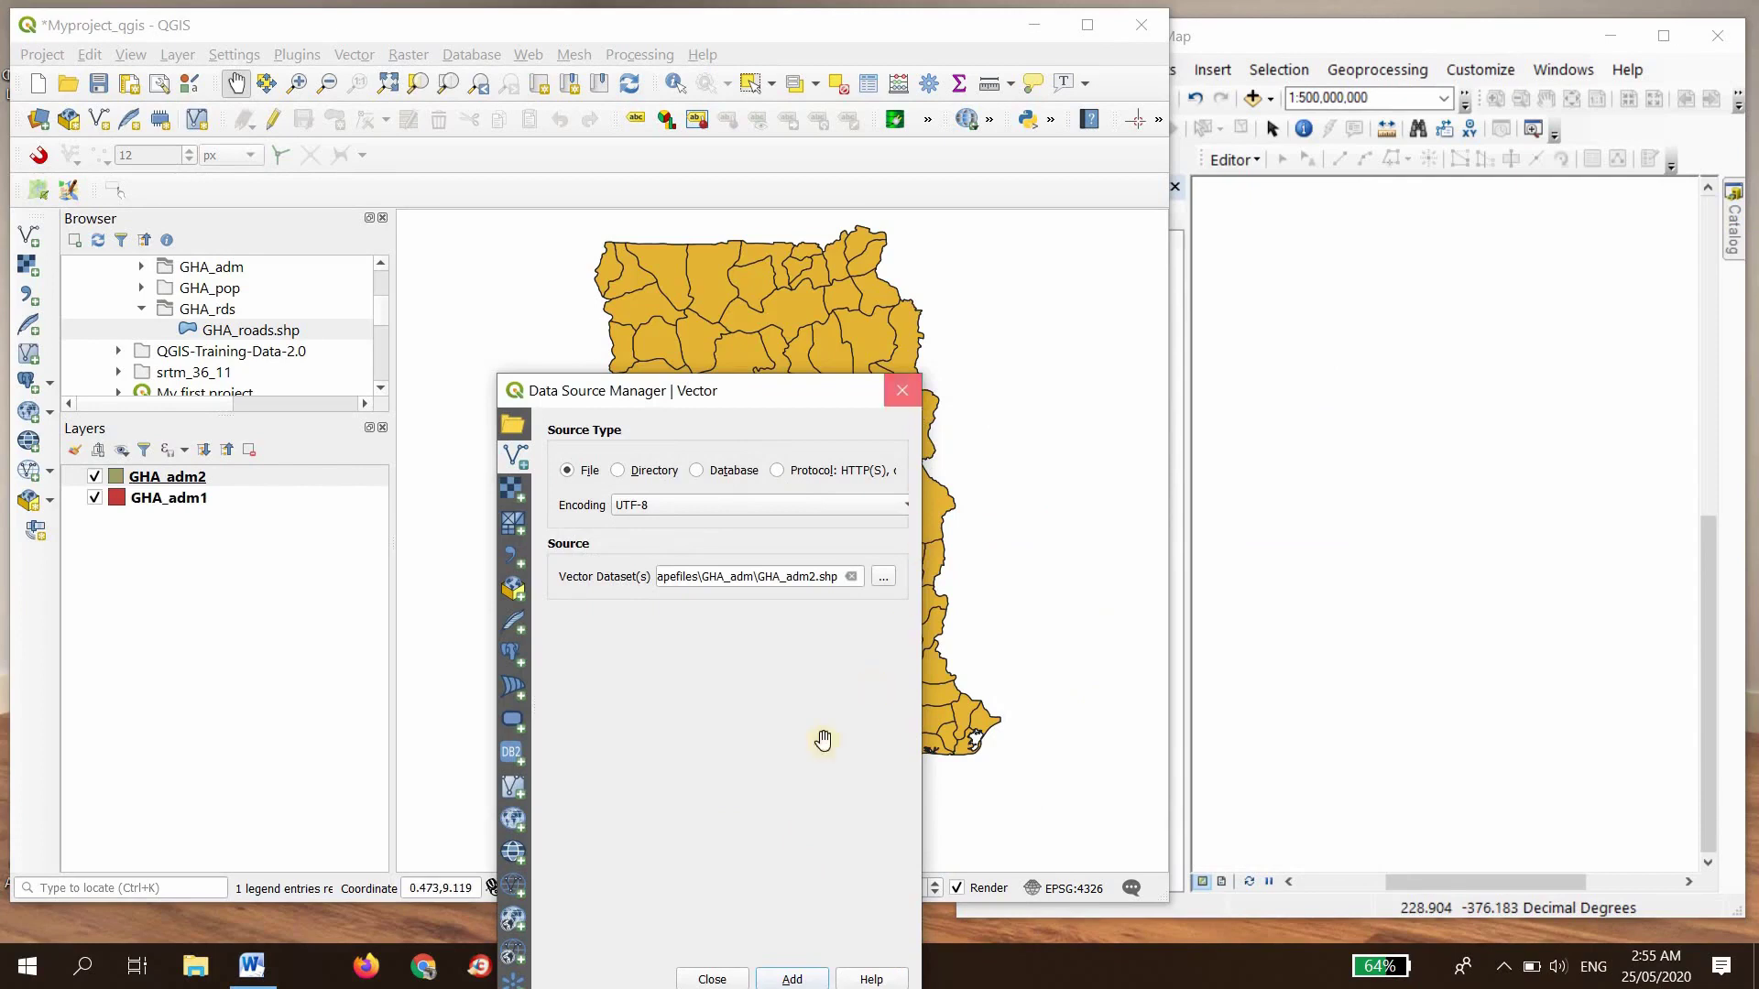
pyautogui.press('Escape')
pyautogui.scroll(2, 759, 638)
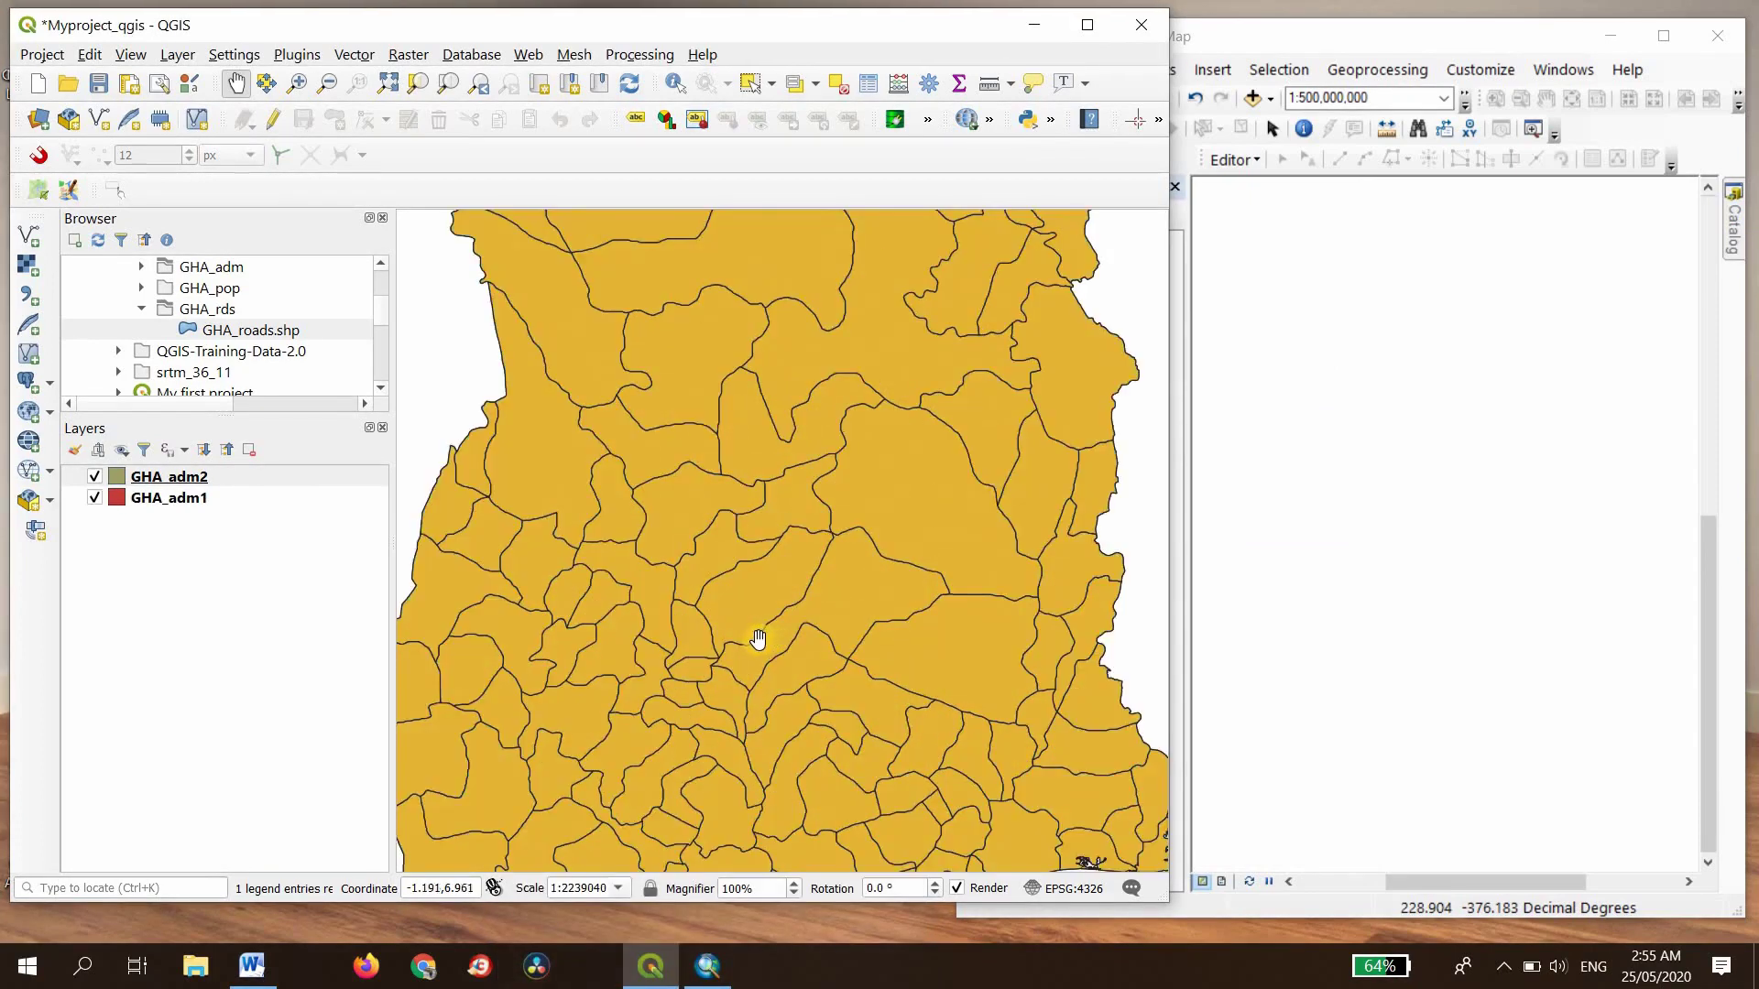
pyautogui.scroll(2, 759, 638)
pyautogui.scroll(-2, 757, 640)
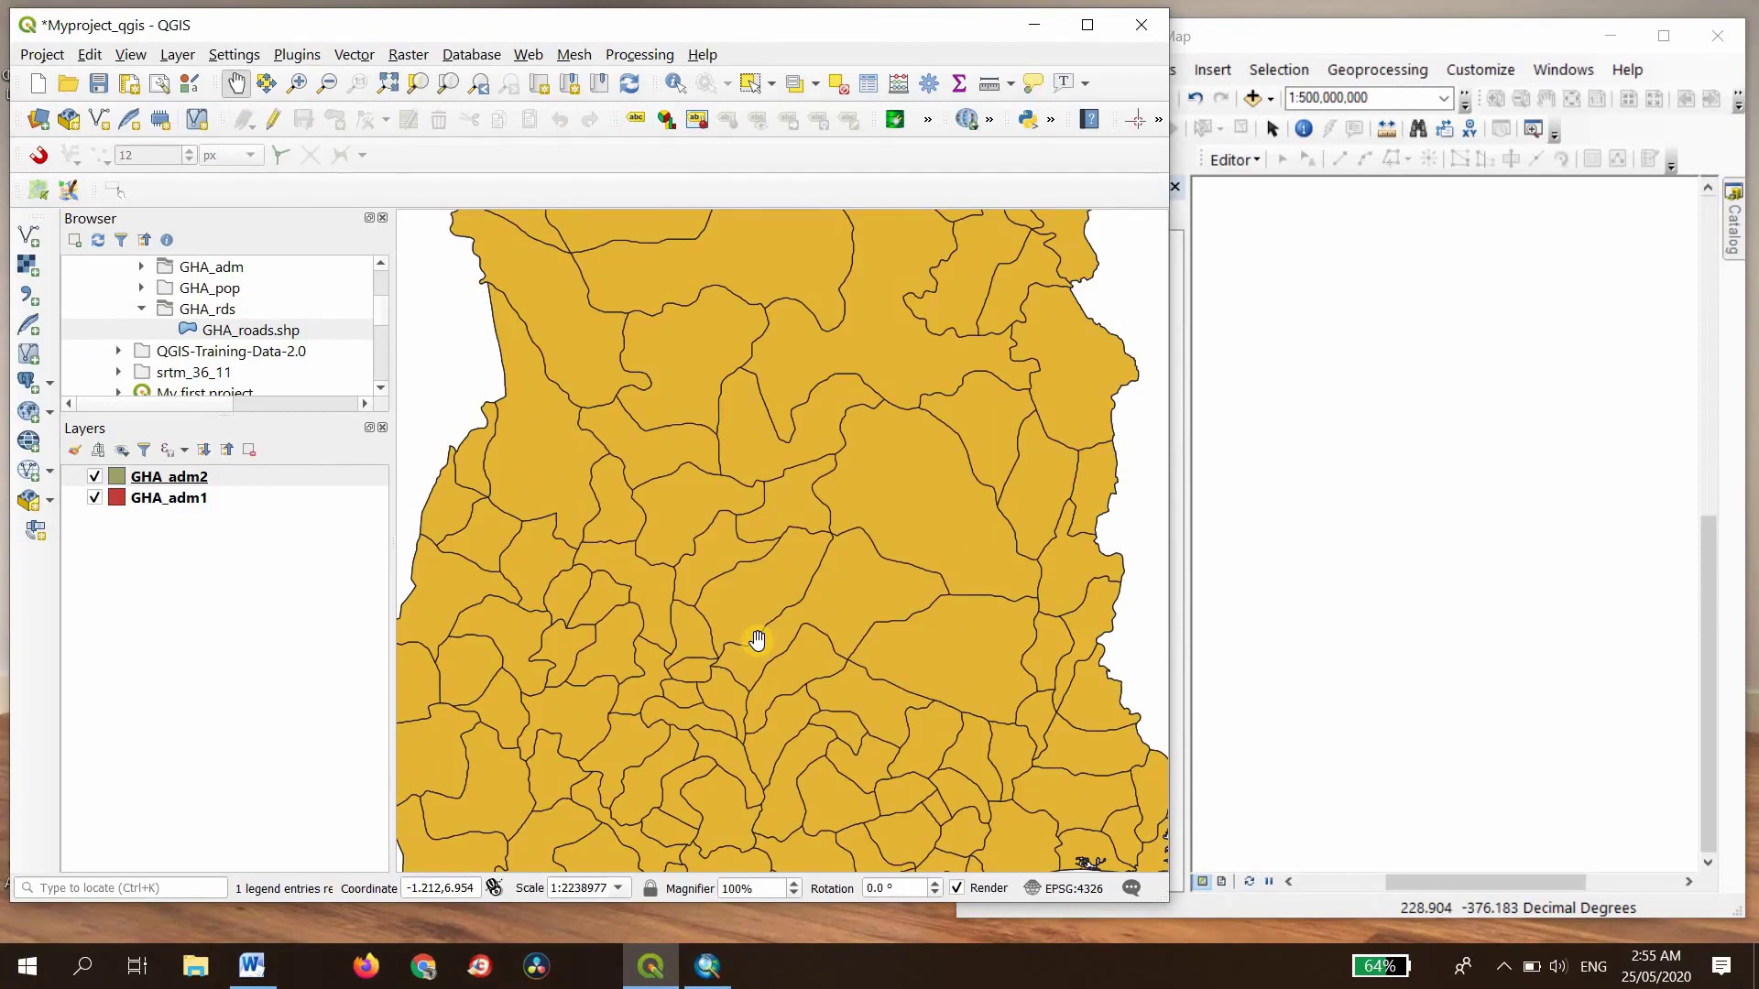
pyautogui.scroll(-1, 757, 640)
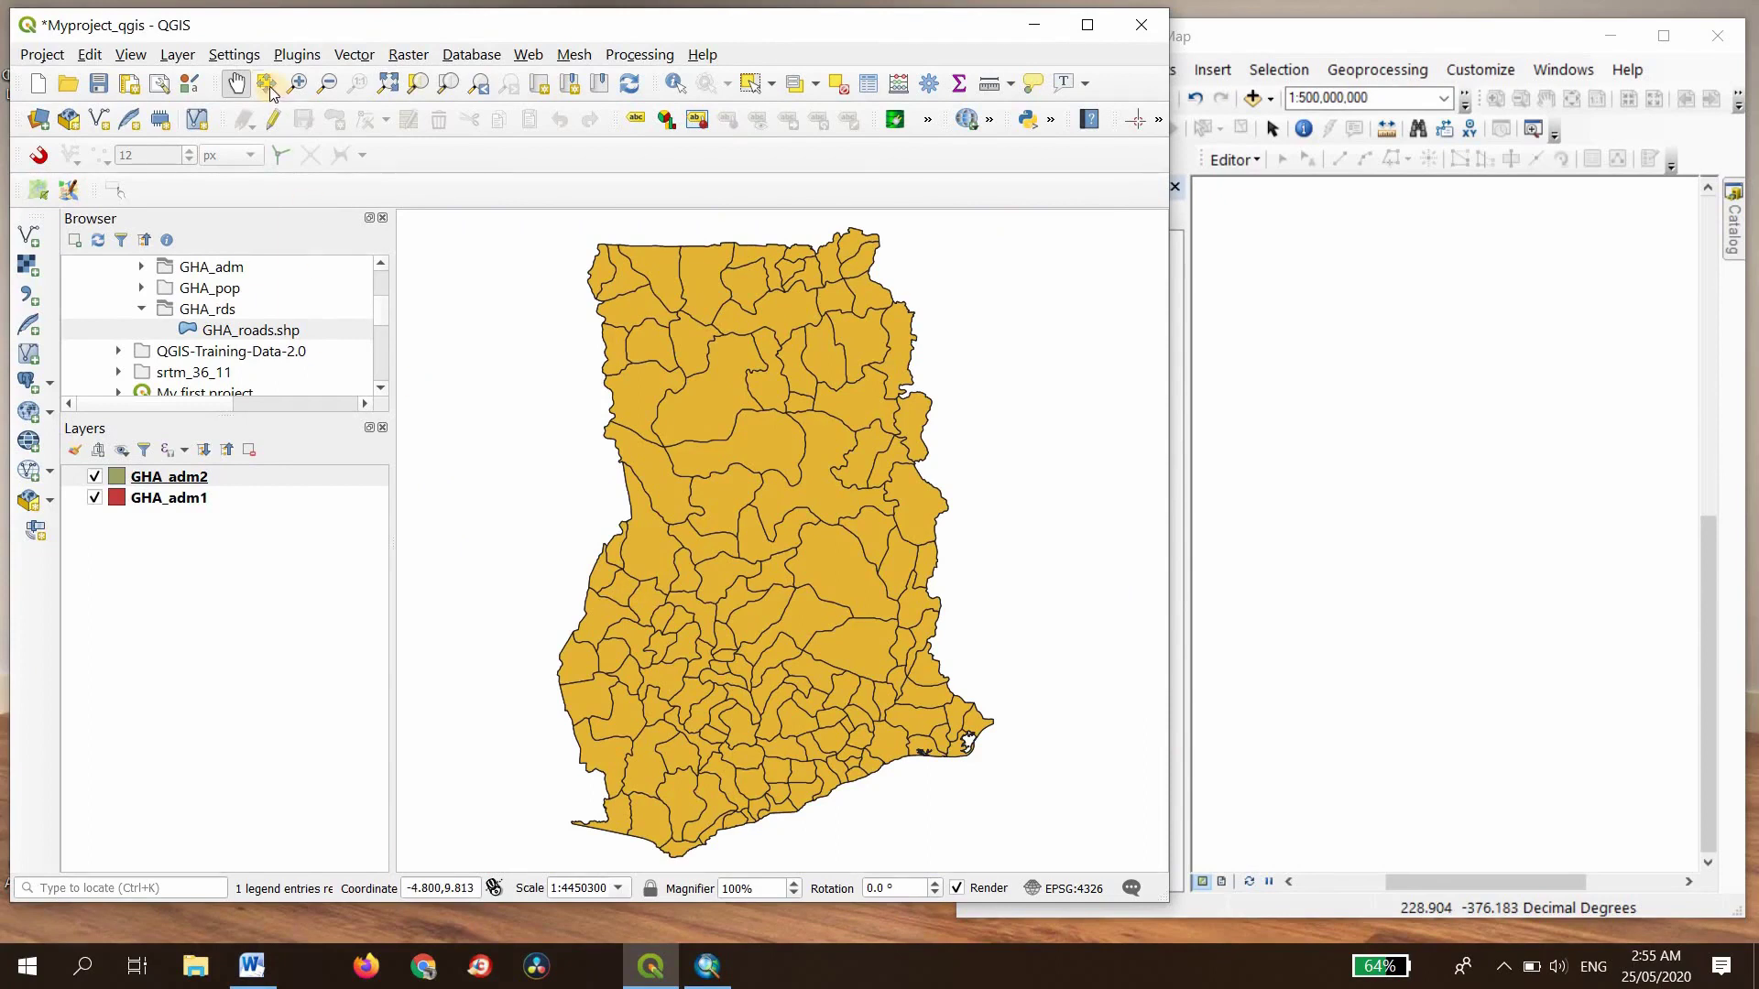
# Step: Add the GHA_adm0.shp country outline from the GHA_adm folder as another vector layer and close the Data Source Manager
pyautogui.click(174, 57)
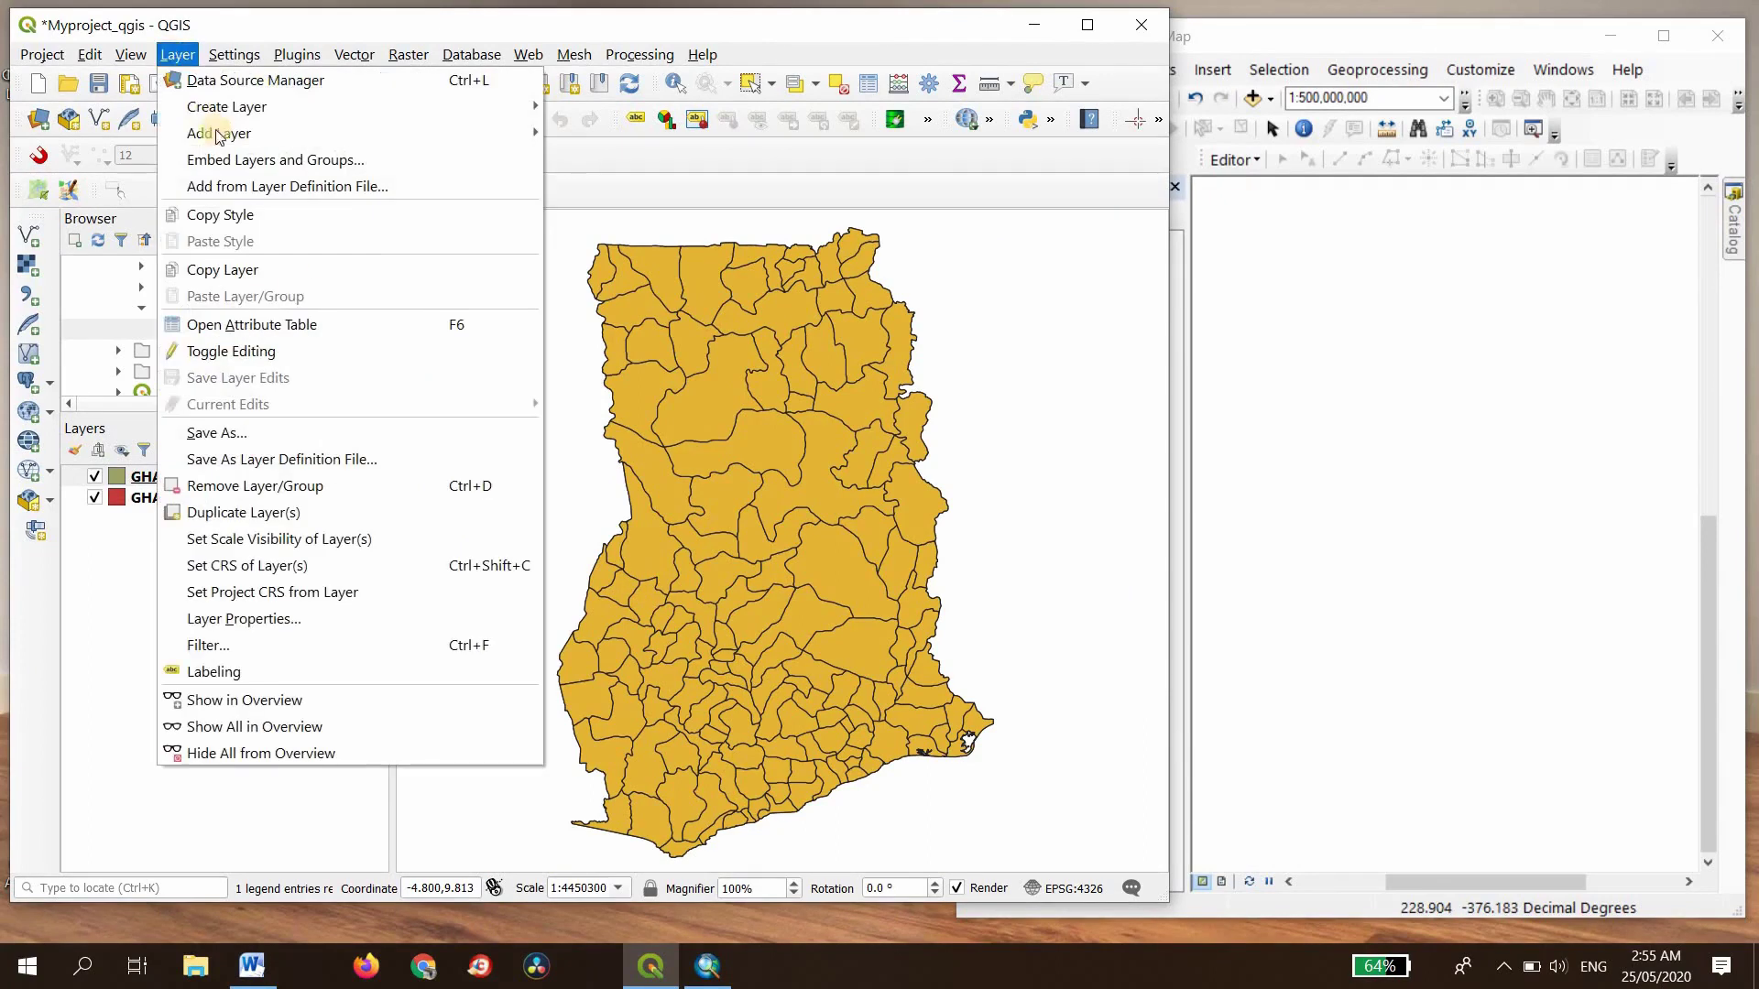
pyautogui.moveTo(229, 134)
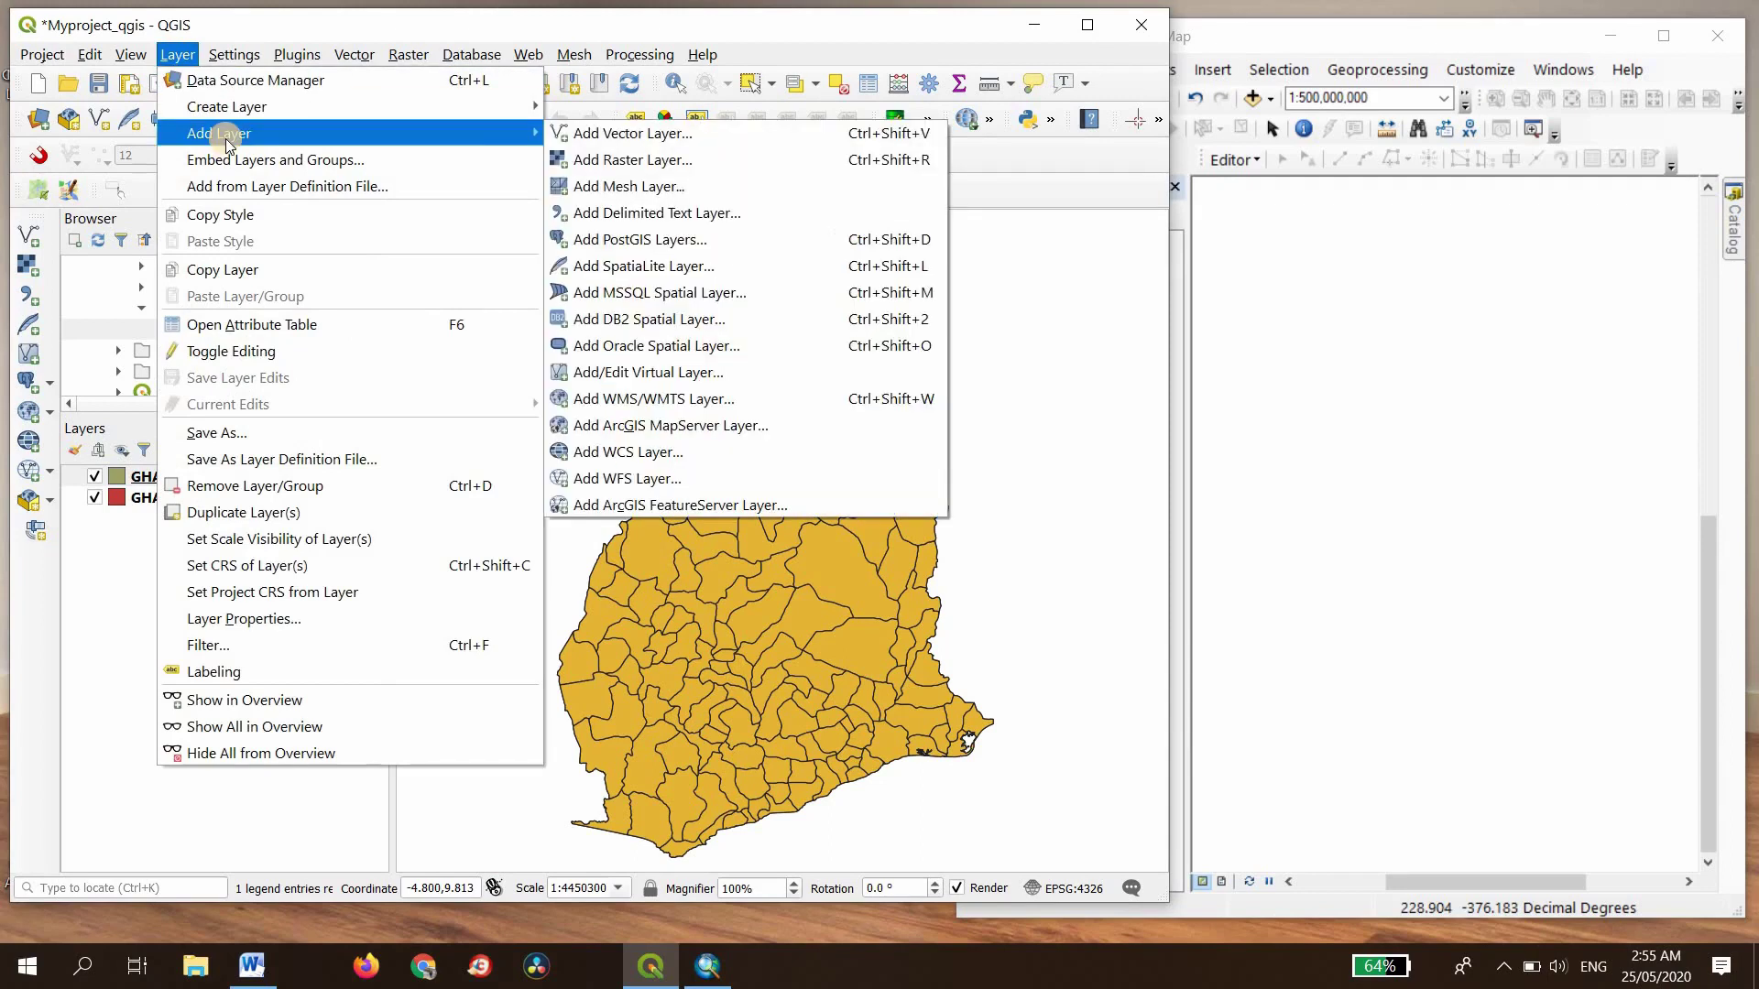
pyautogui.click(652, 135)
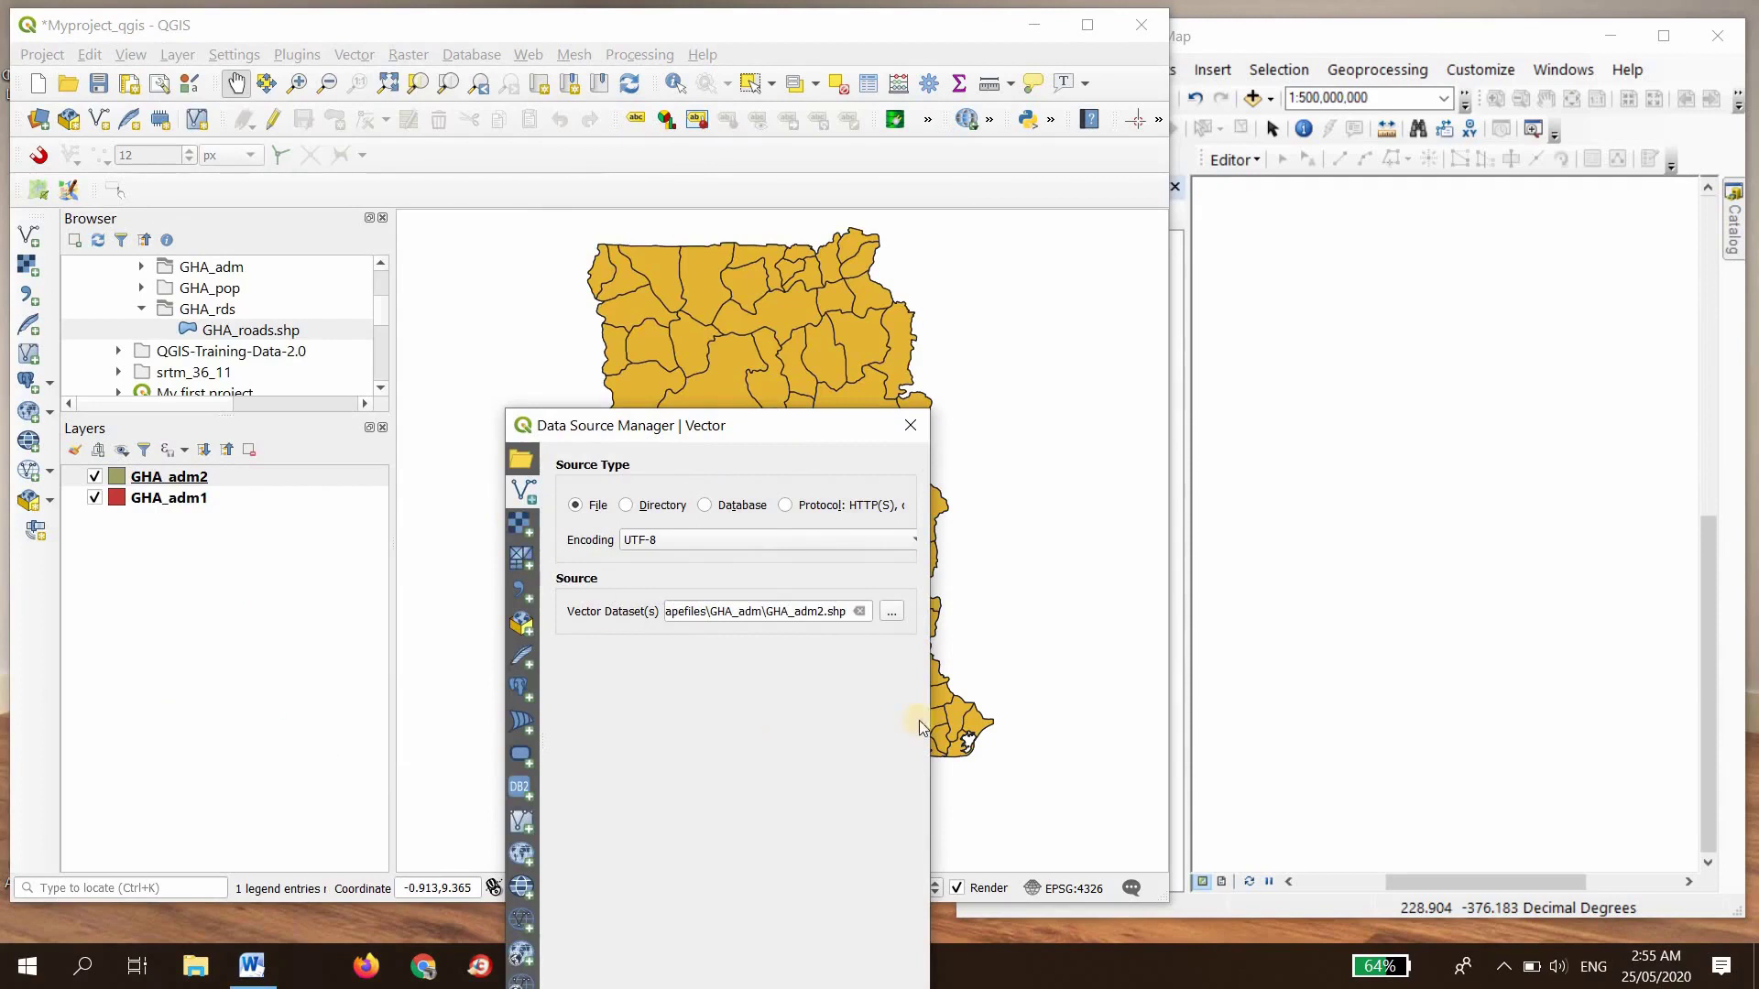
pyautogui.click(891, 615)
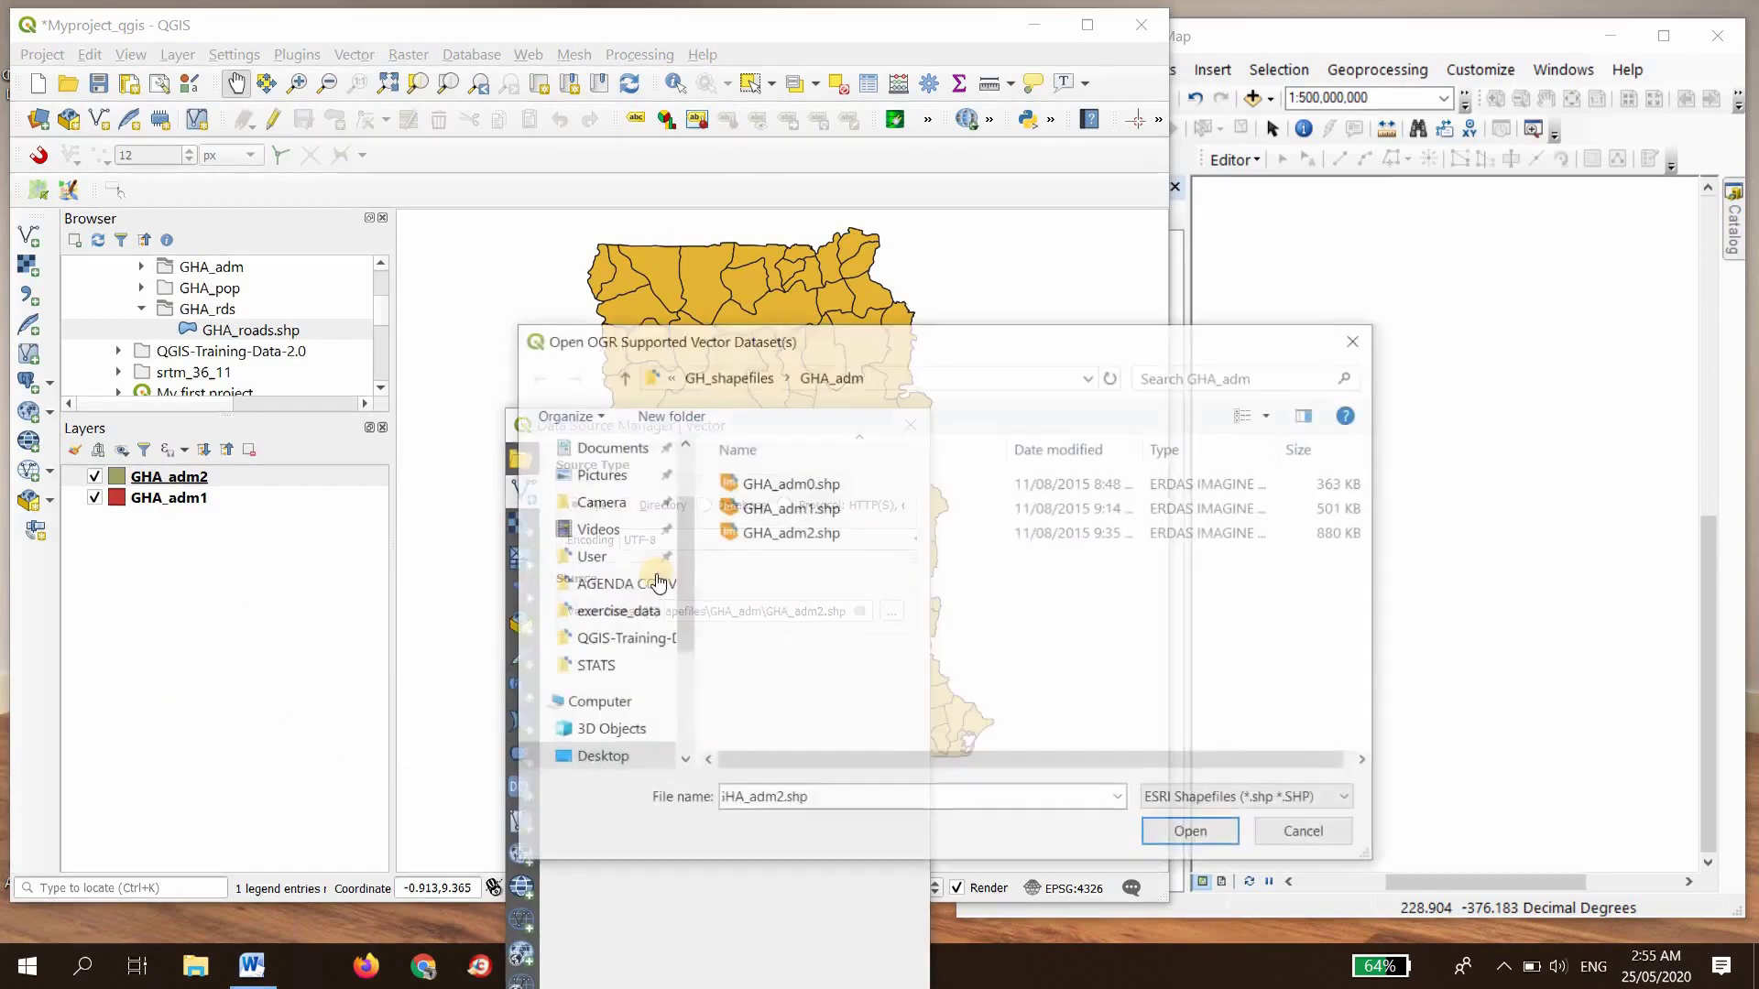
pyautogui.click(806, 482)
pyautogui.click(1191, 834)
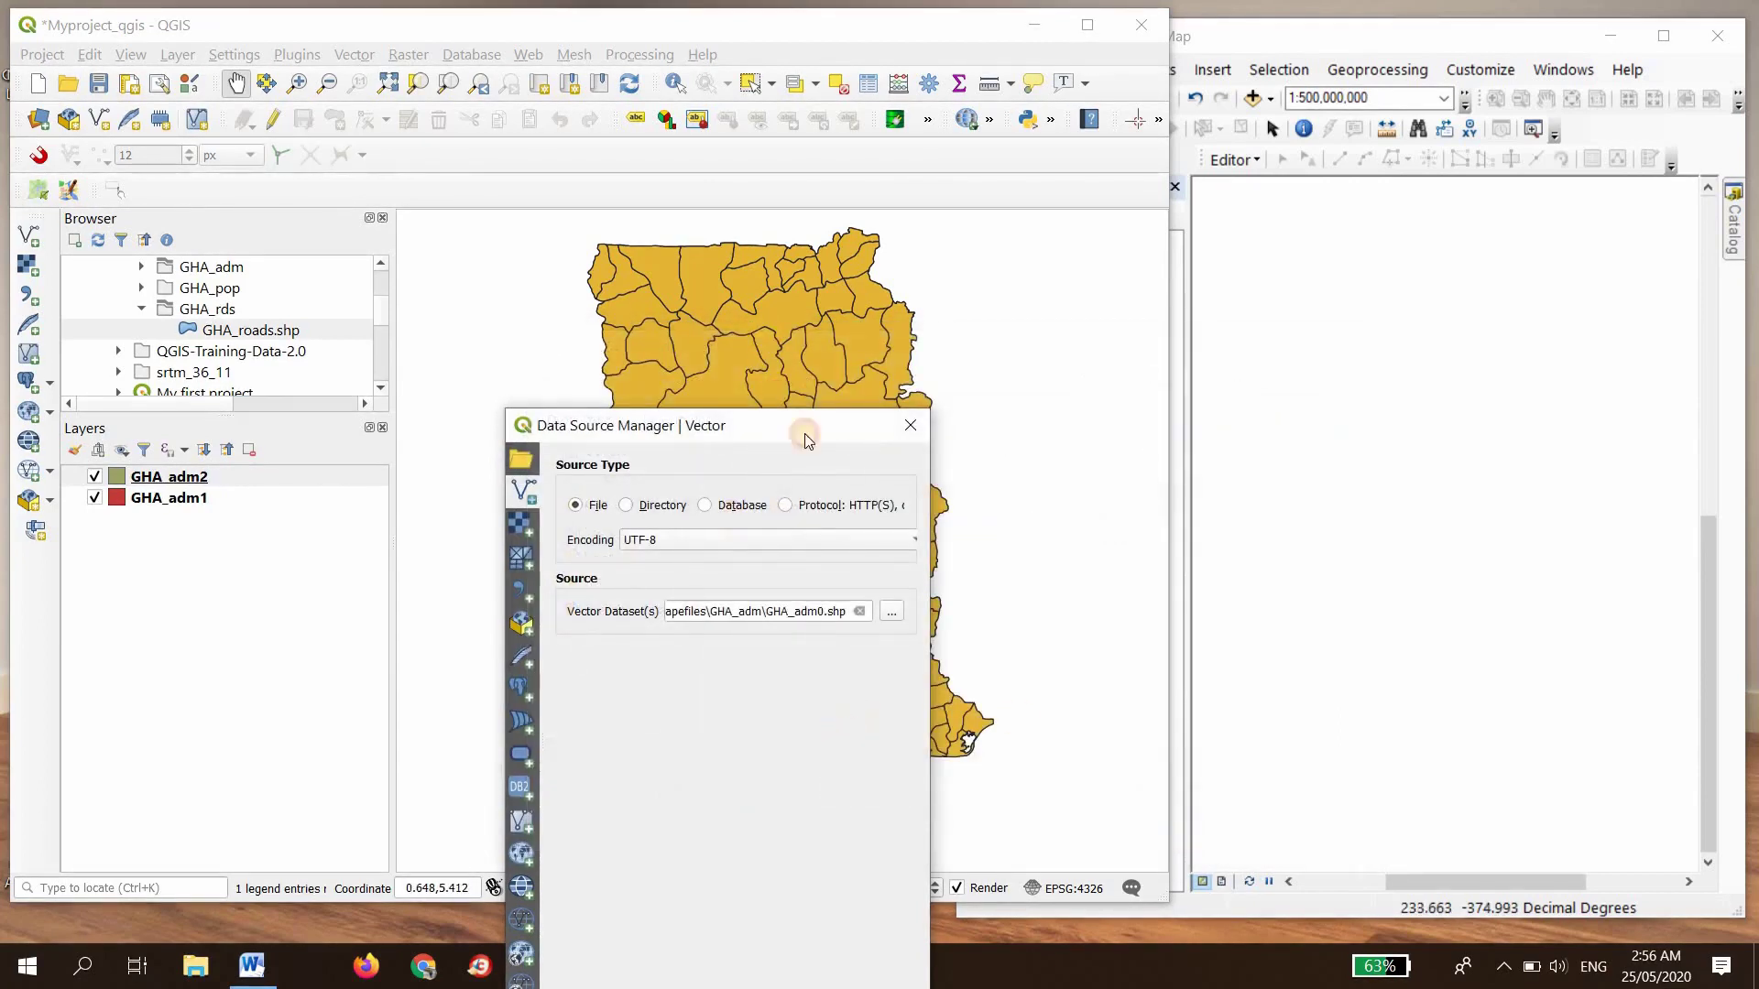
pyautogui.moveTo(775, 355); pyautogui.dragTo(756, 314)
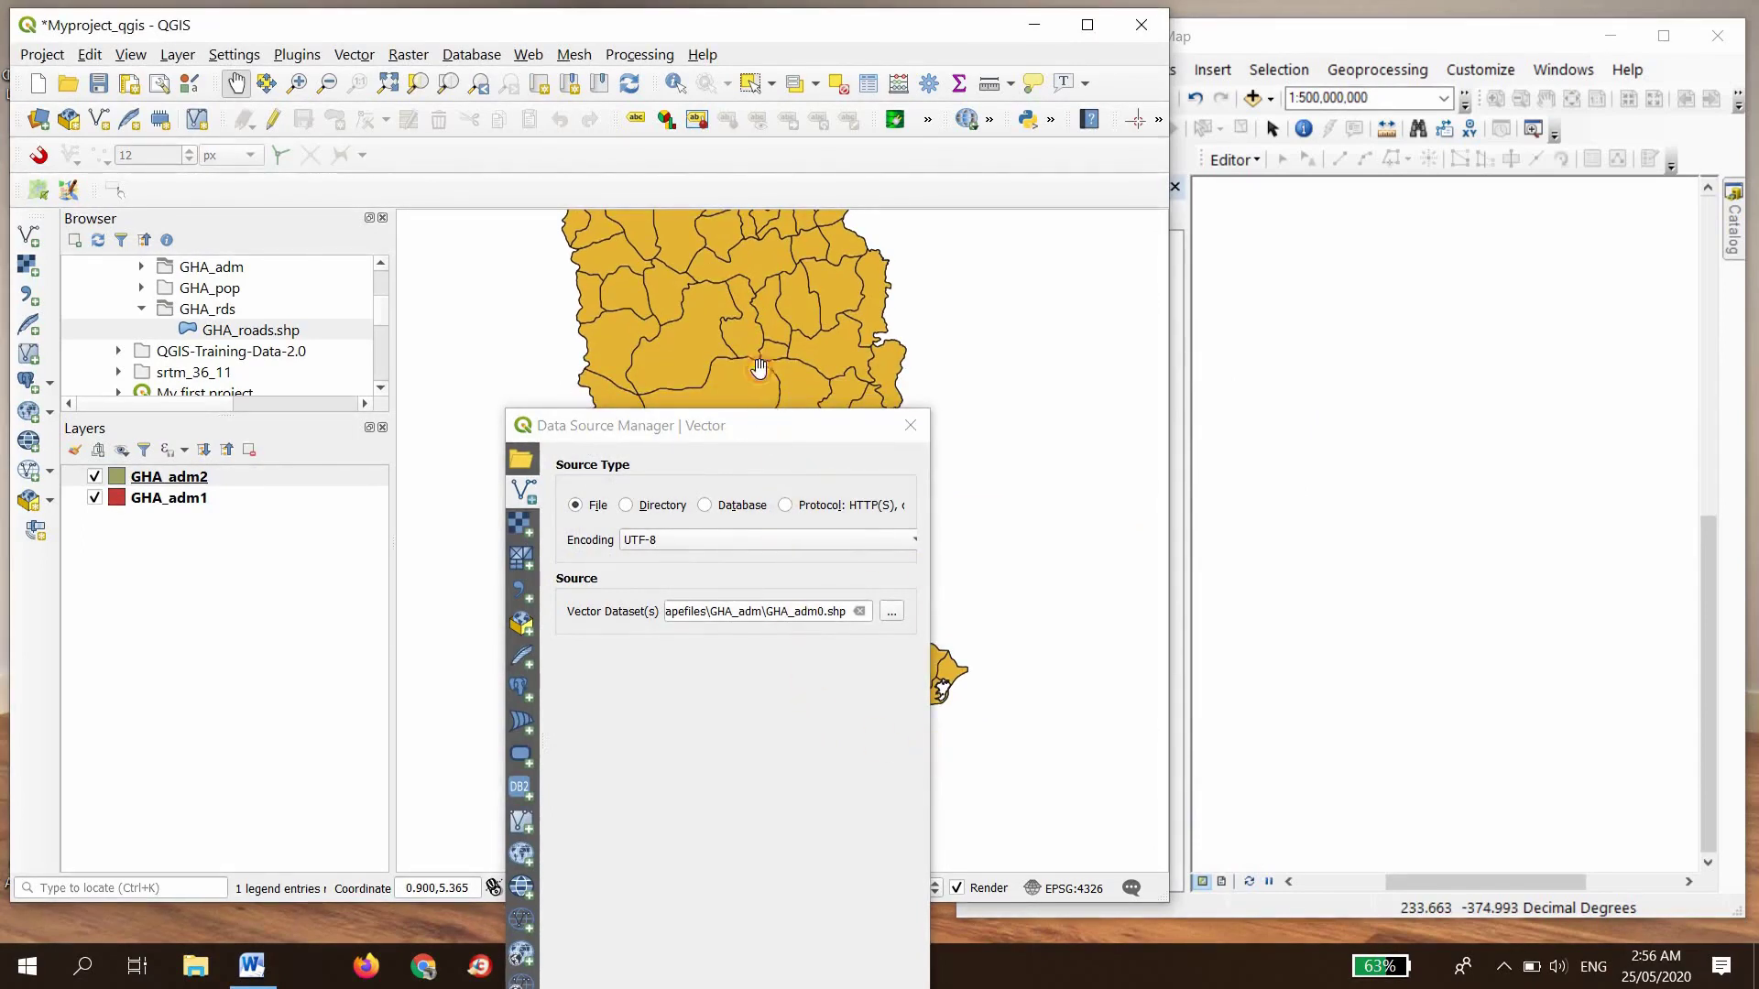
pyautogui.moveTo(761, 368); pyautogui.dragTo(749, 346)
pyautogui.moveTo(770, 425); pyautogui.dragTo(802, 322)
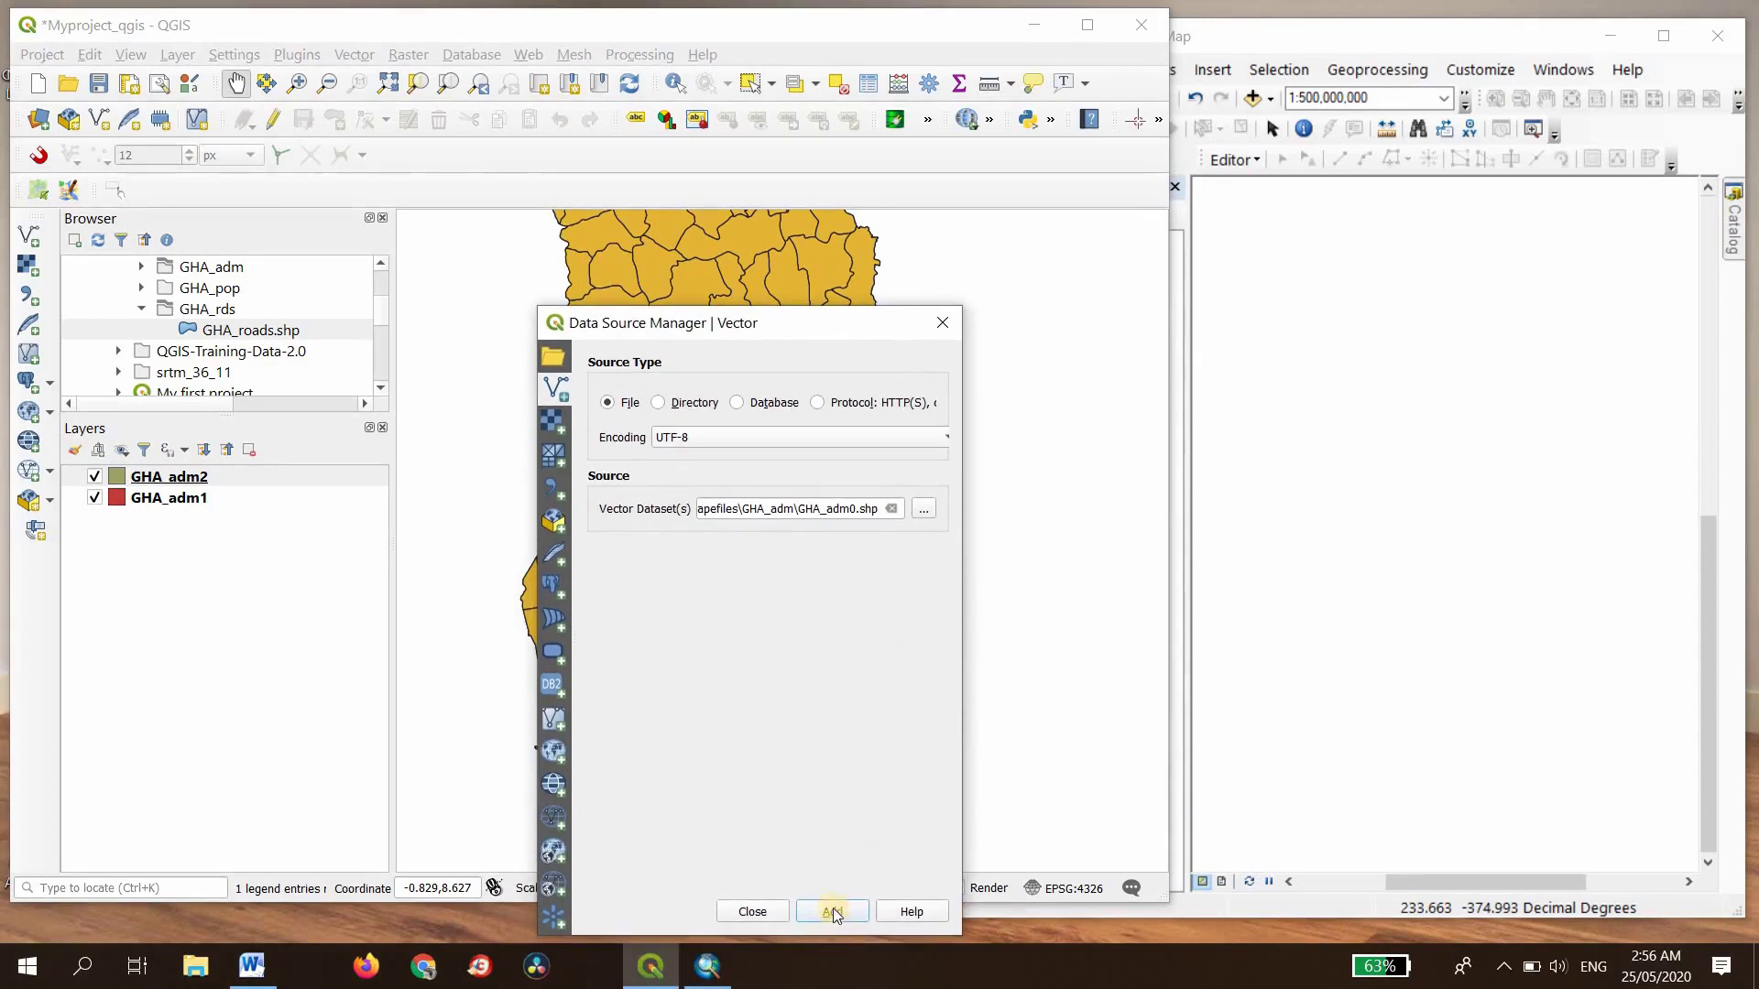
pyautogui.click(832, 912)
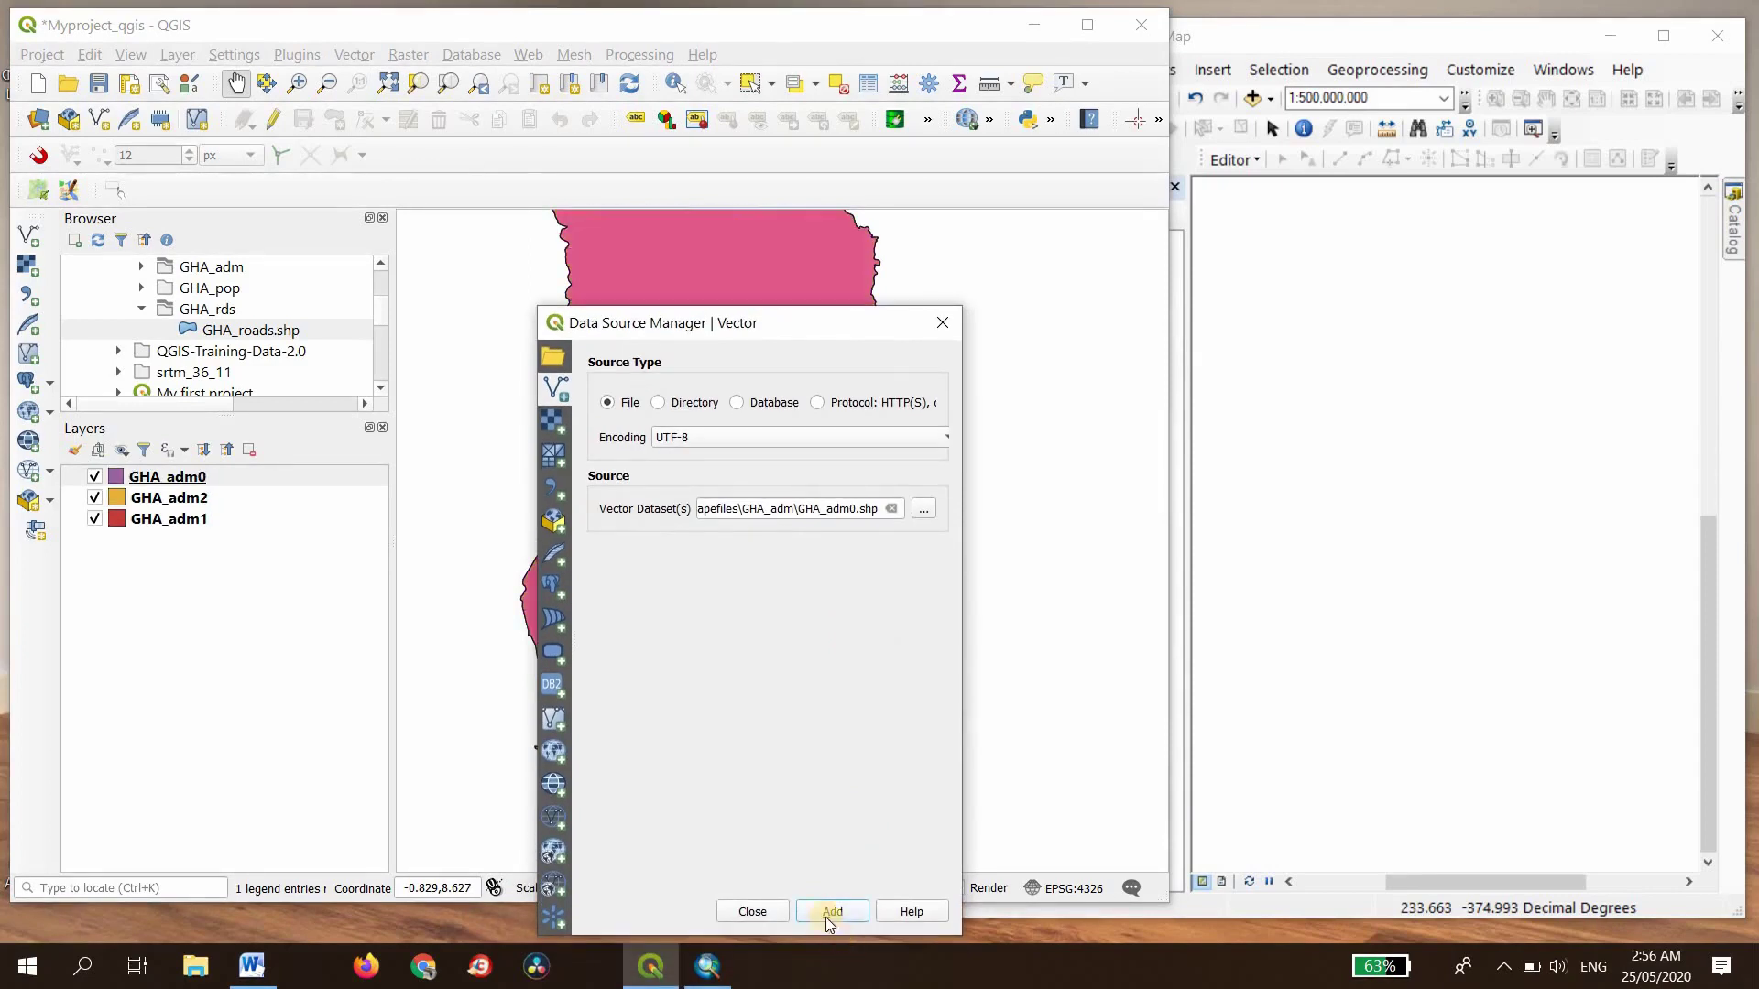
pyautogui.click(752, 911)
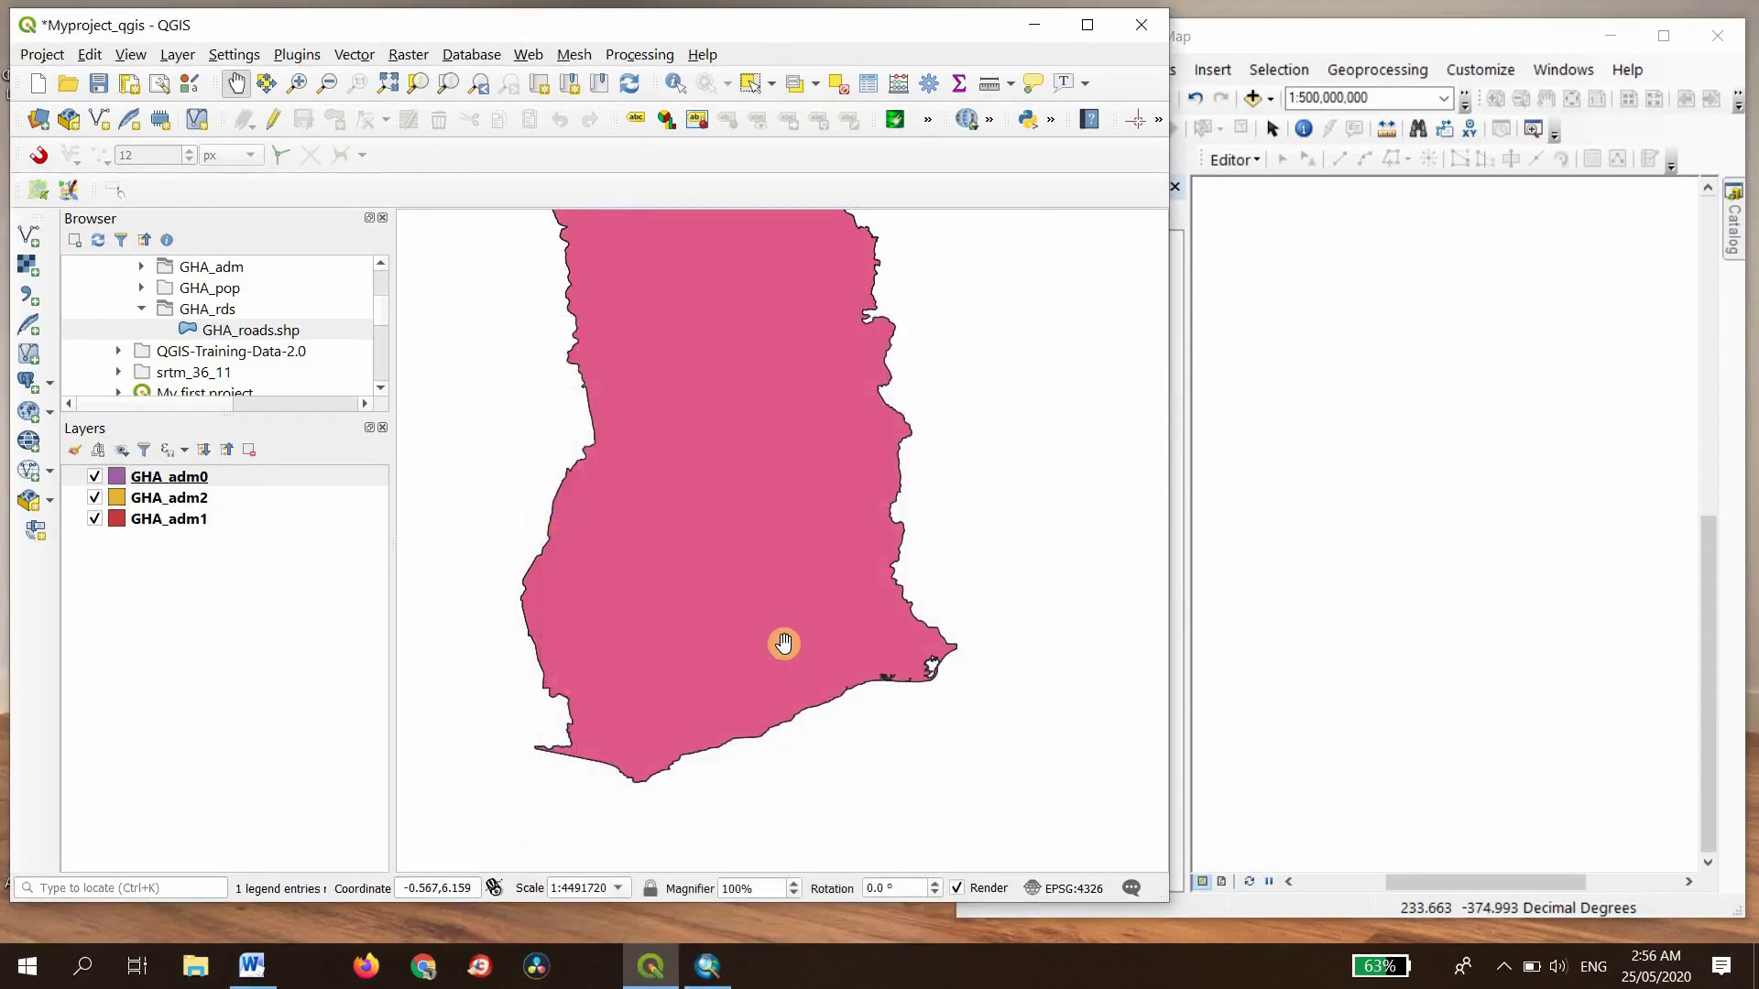
pyautogui.scroll(2, 783, 644)
pyautogui.scroll(-2, 783, 644)
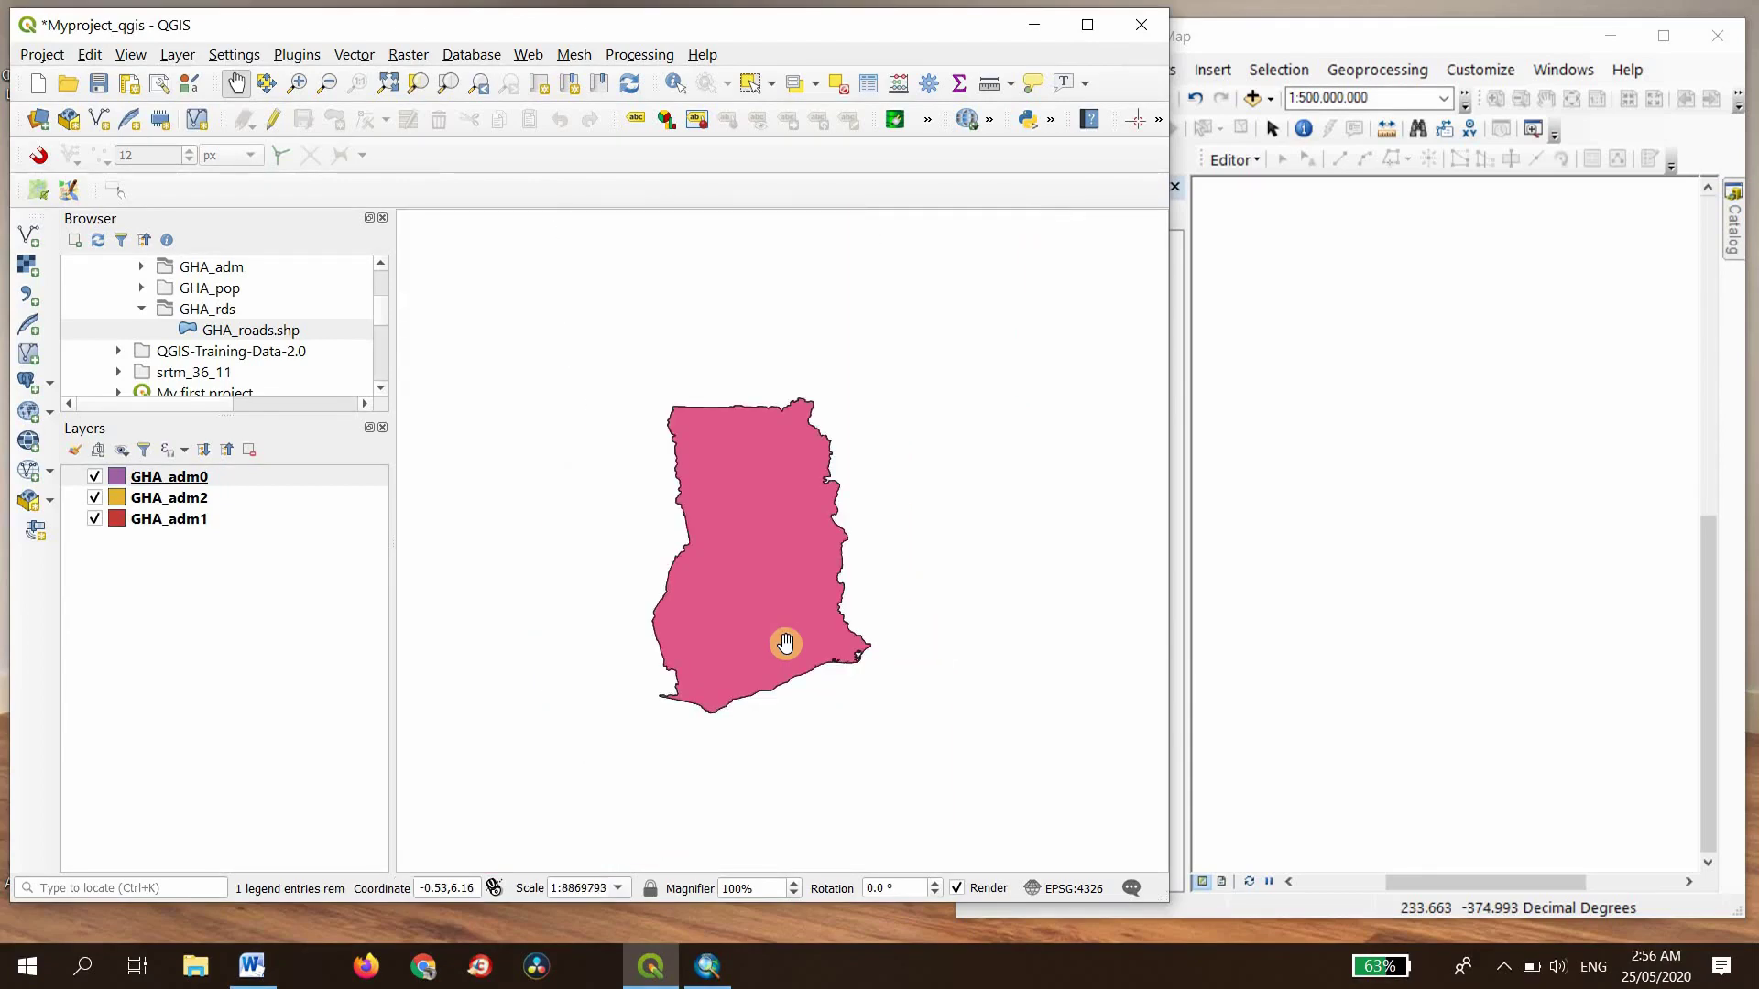
# Step: Remove the GHA_adm0 layer from the project
pyautogui.click(157, 481)
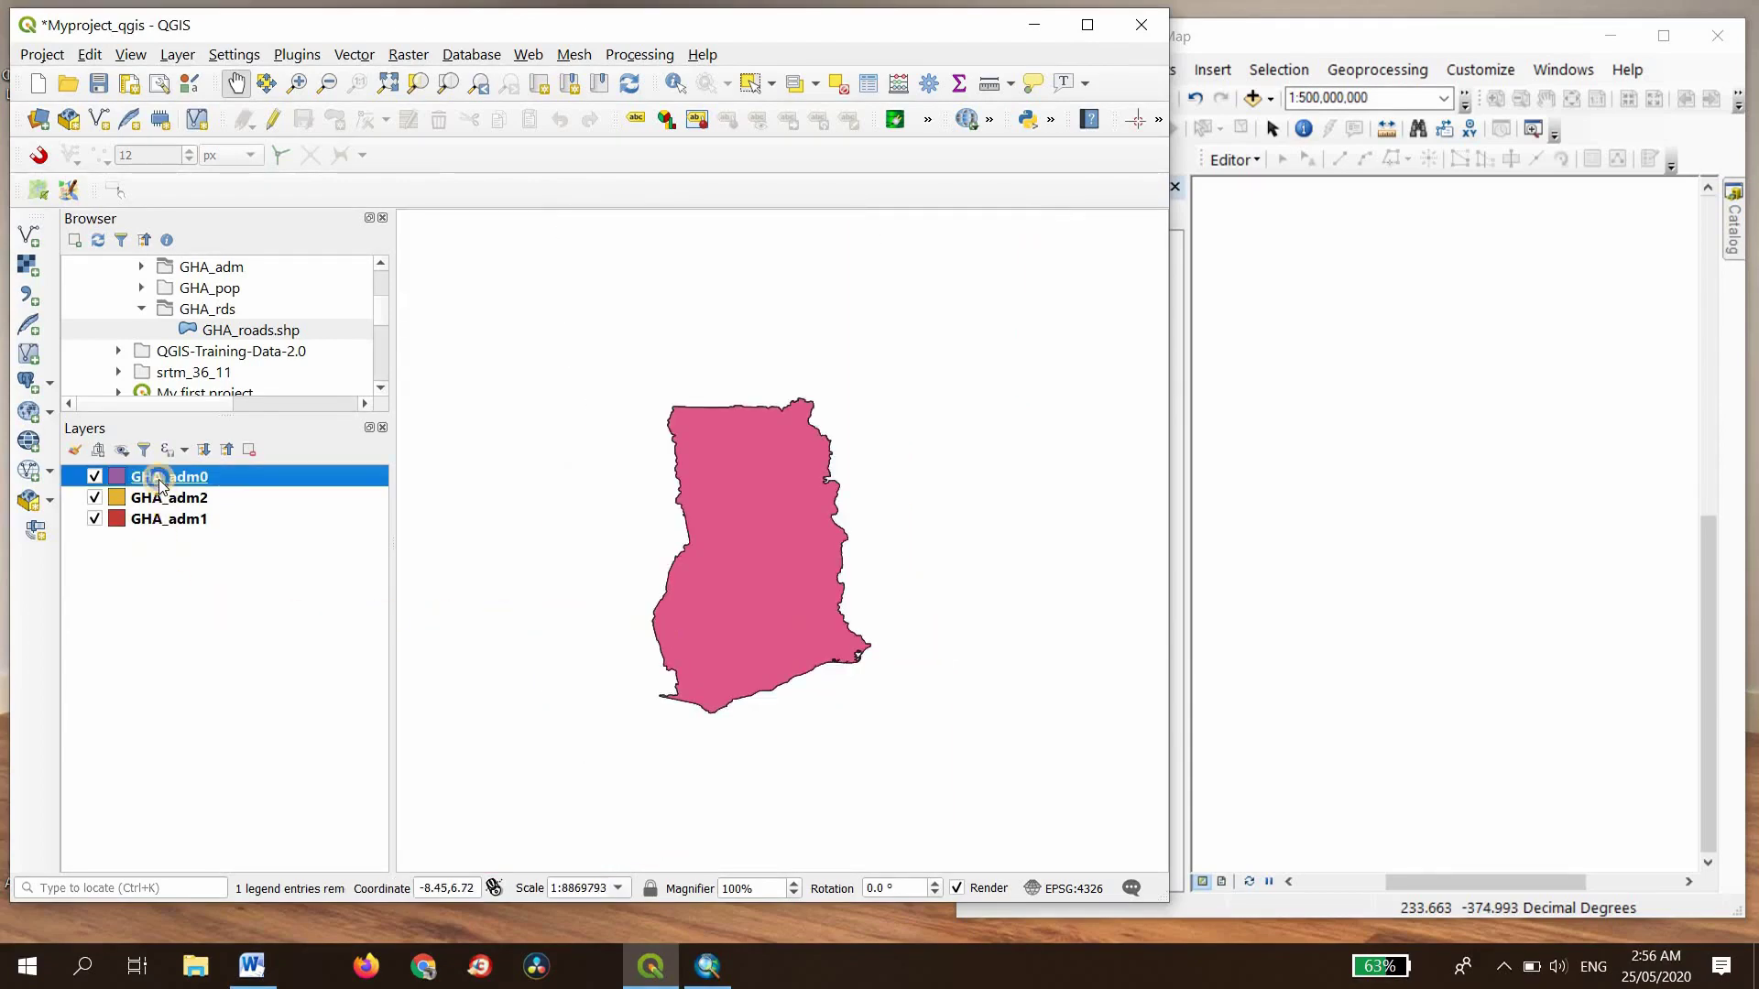
pyautogui.rightClick(158, 480)
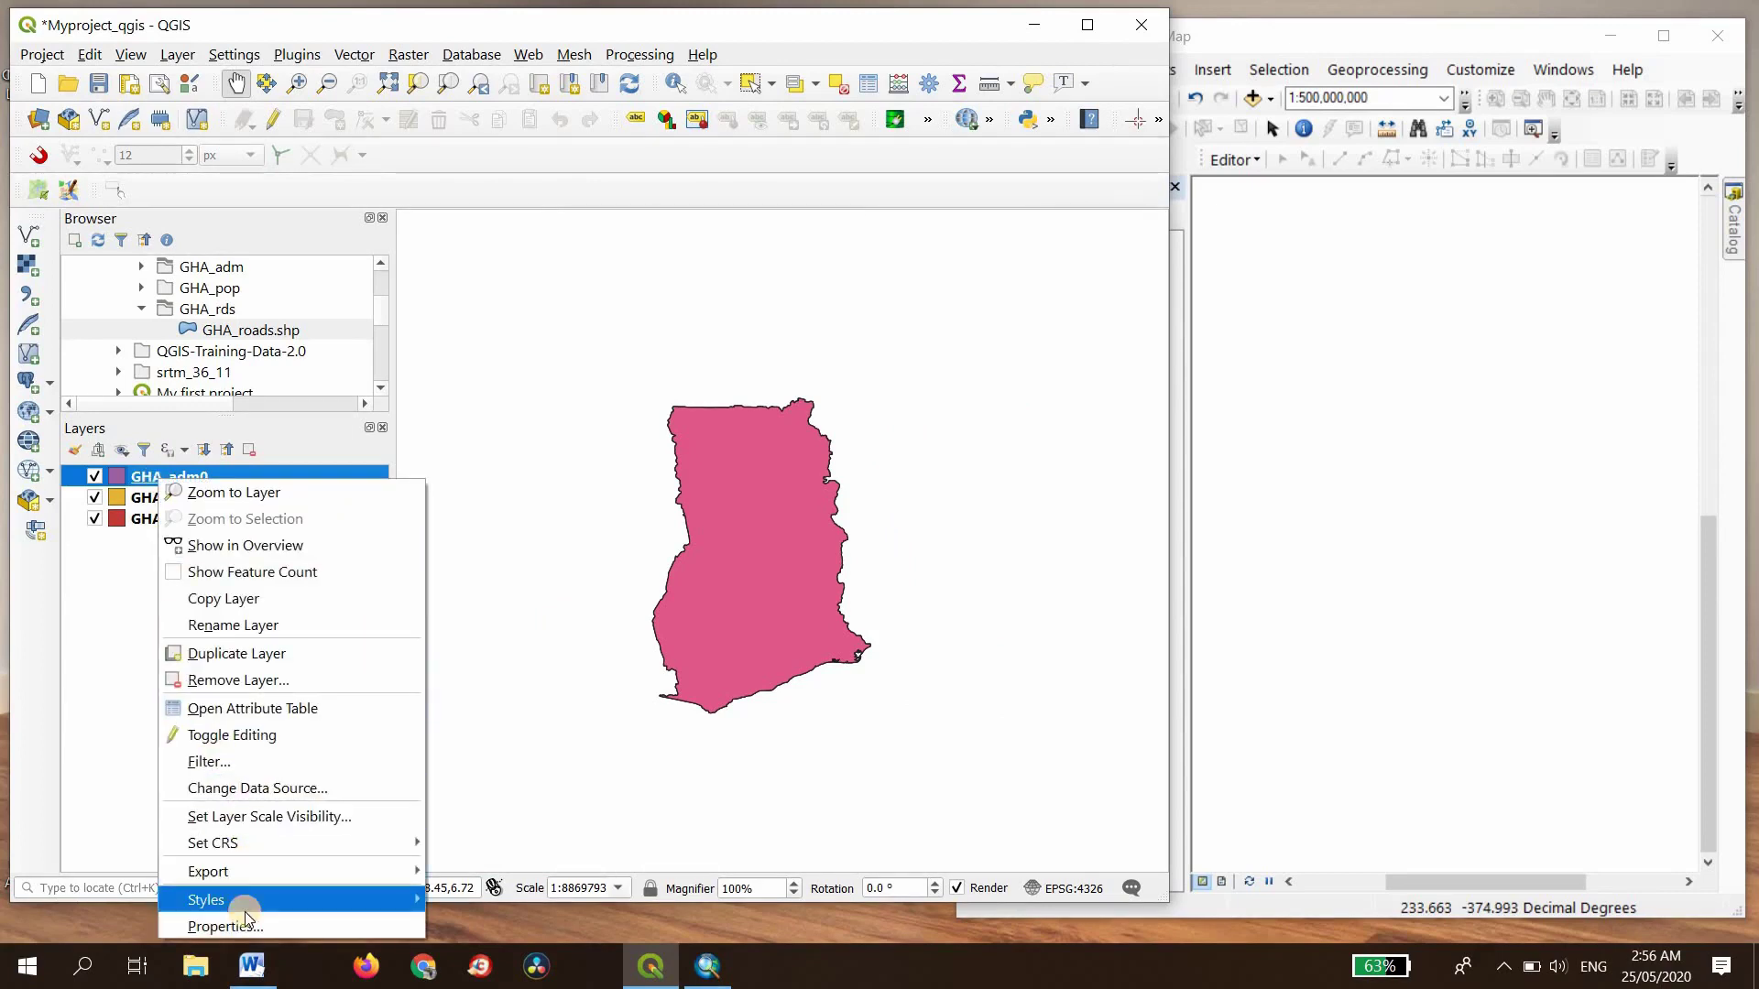
pyautogui.click(259, 683)
pyautogui.click(582, 494)
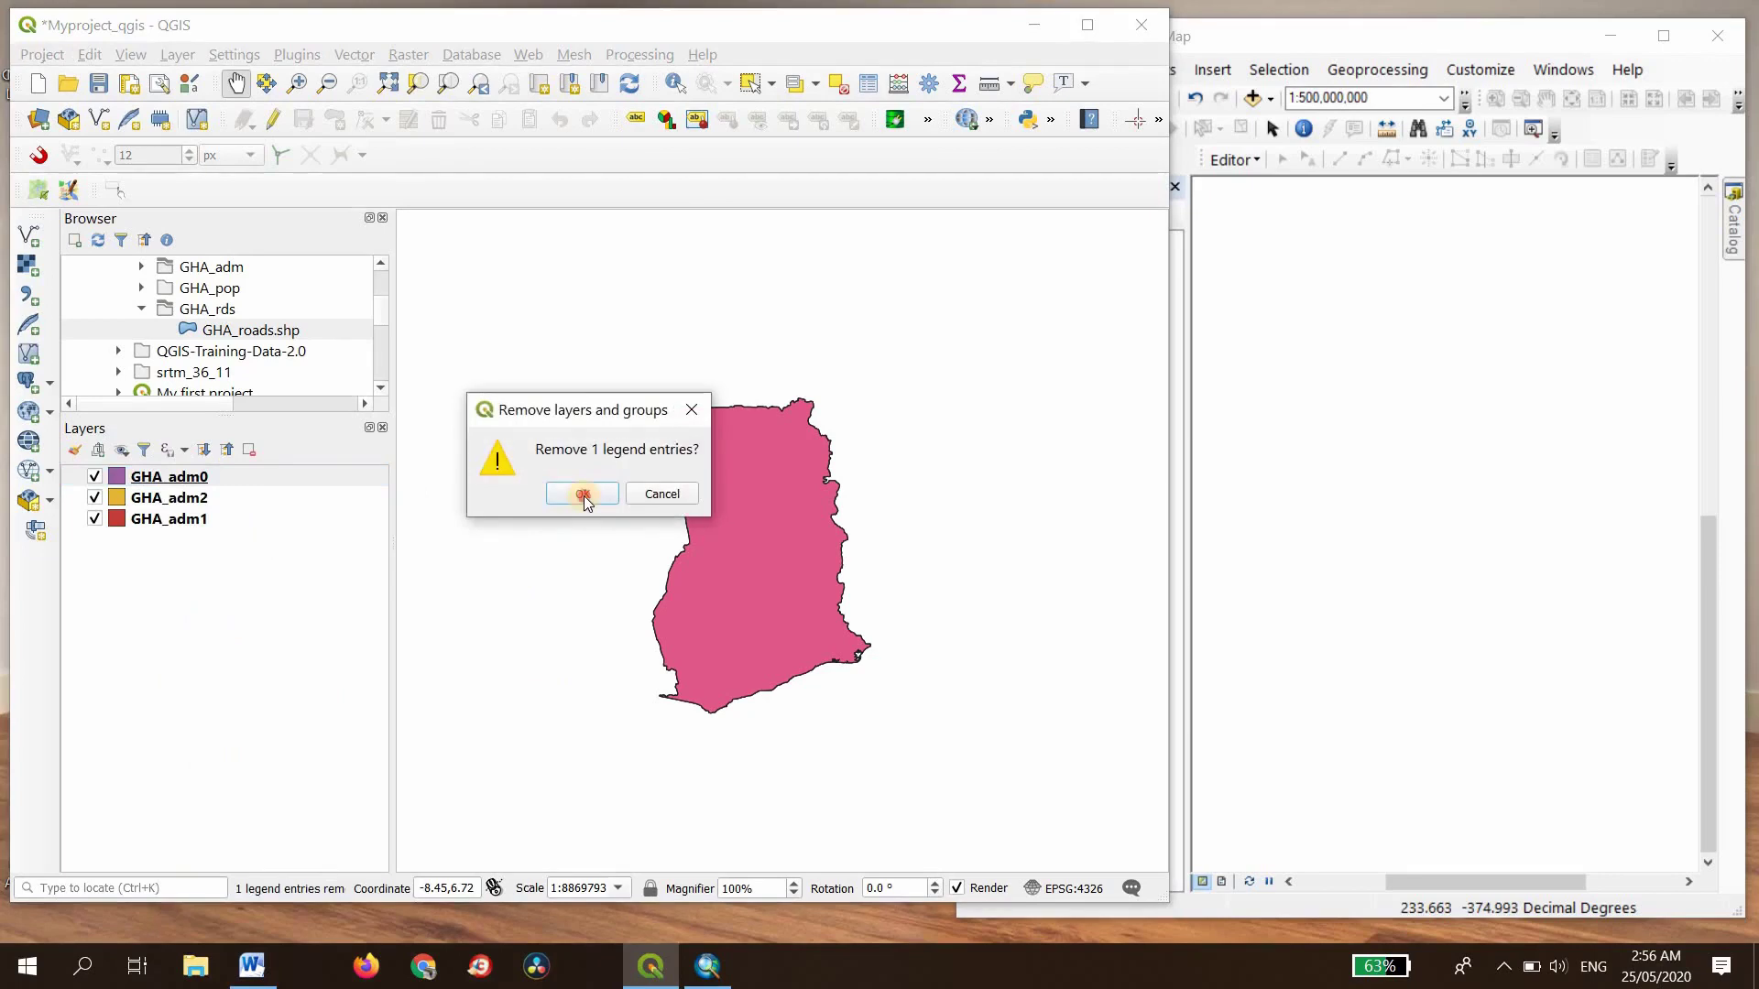
# Step: Remove the GHA_adm2 and GHA_adm1 layers from the project, confirming each removal
pyautogui.rightClick(194, 477)
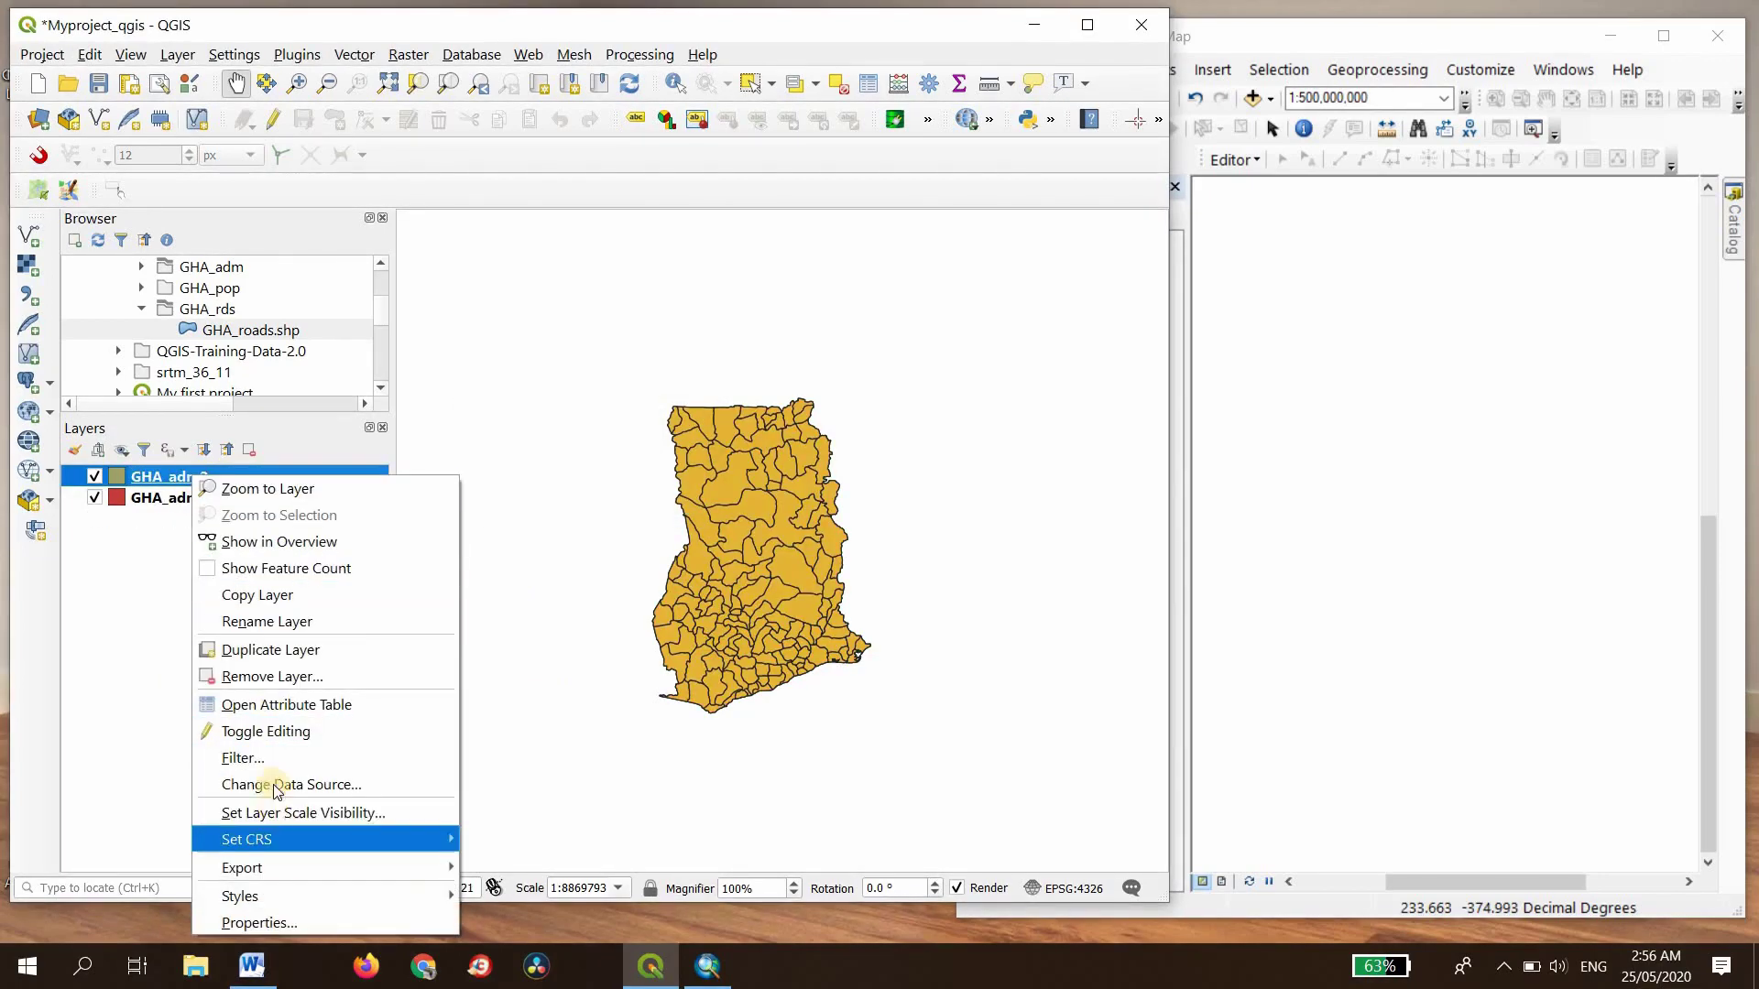
pyautogui.click(266, 676)
pyautogui.click(580, 495)
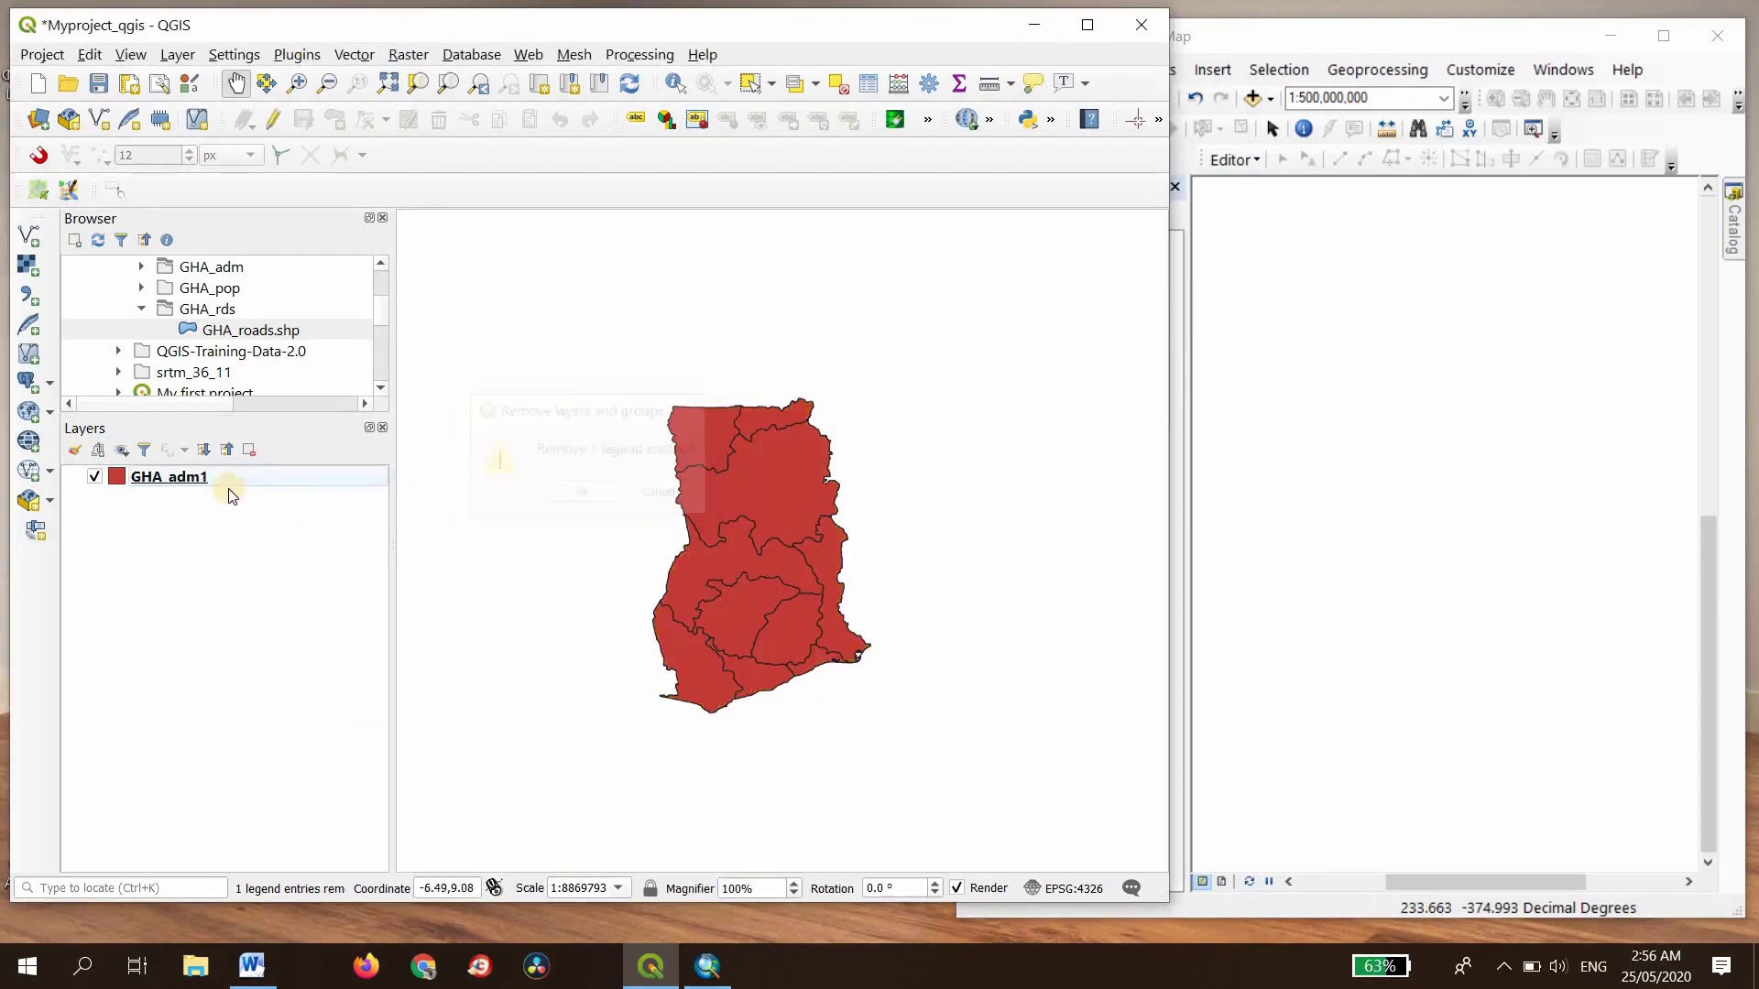
pyautogui.click(207, 480)
pyautogui.rightClick(208, 482)
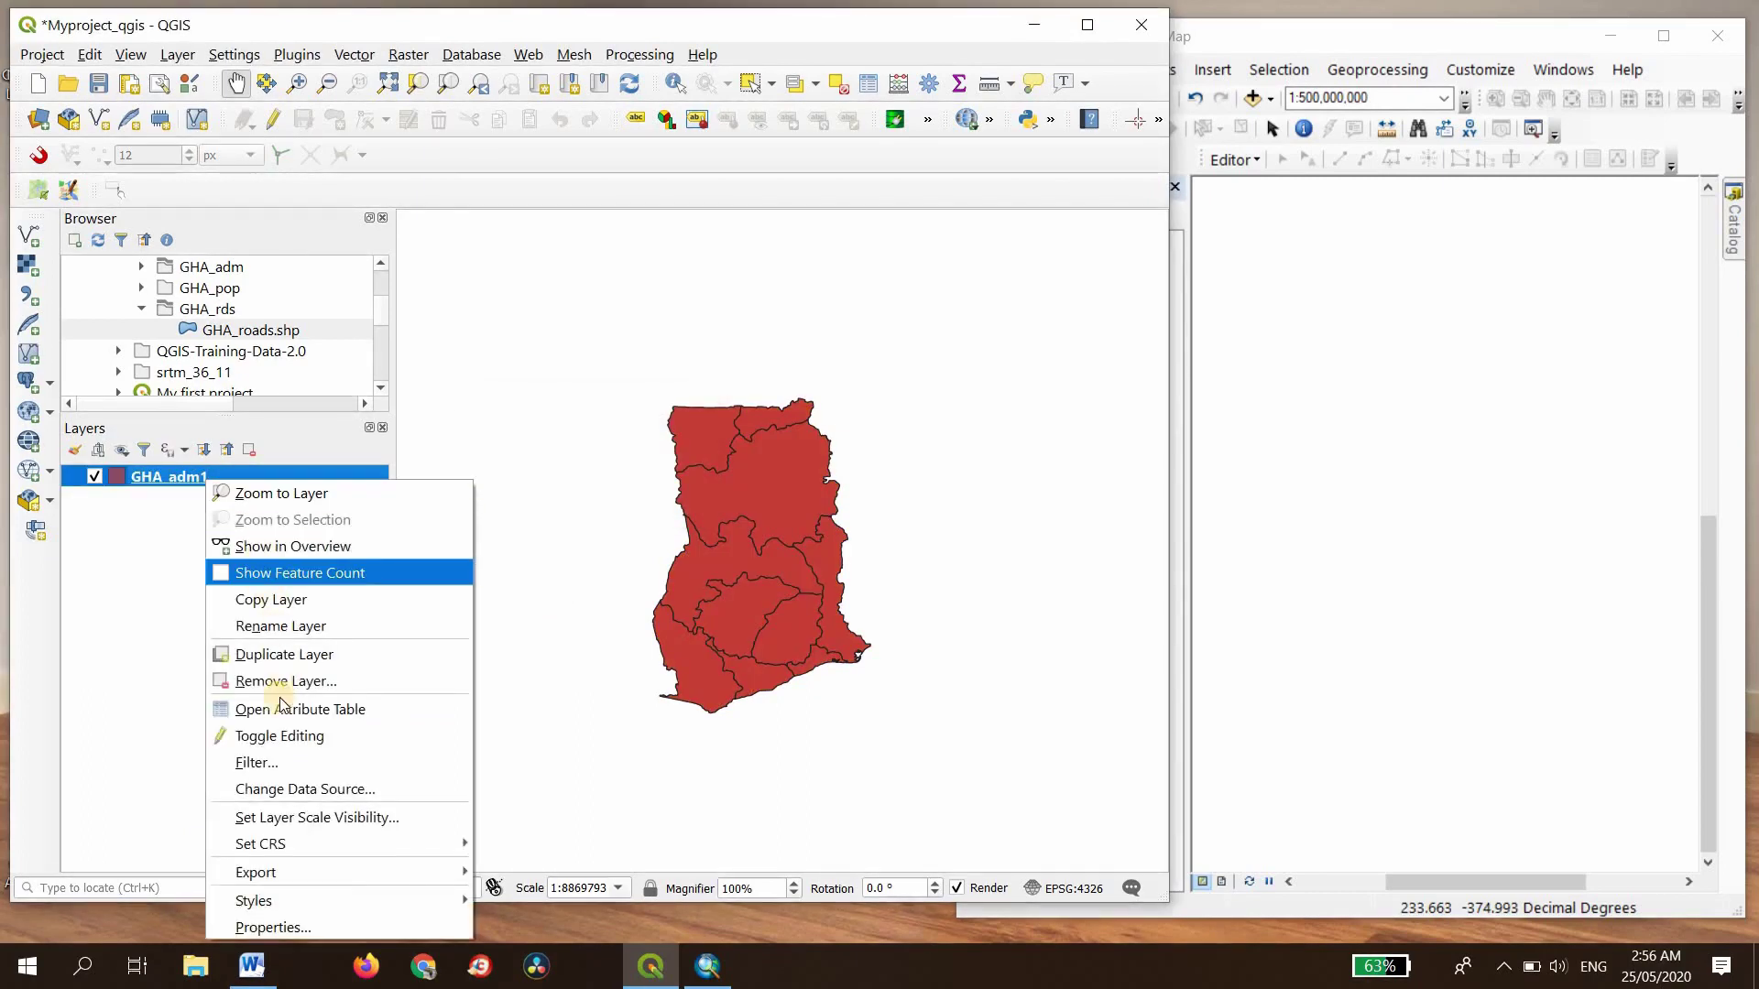
pyautogui.click(469, 685)
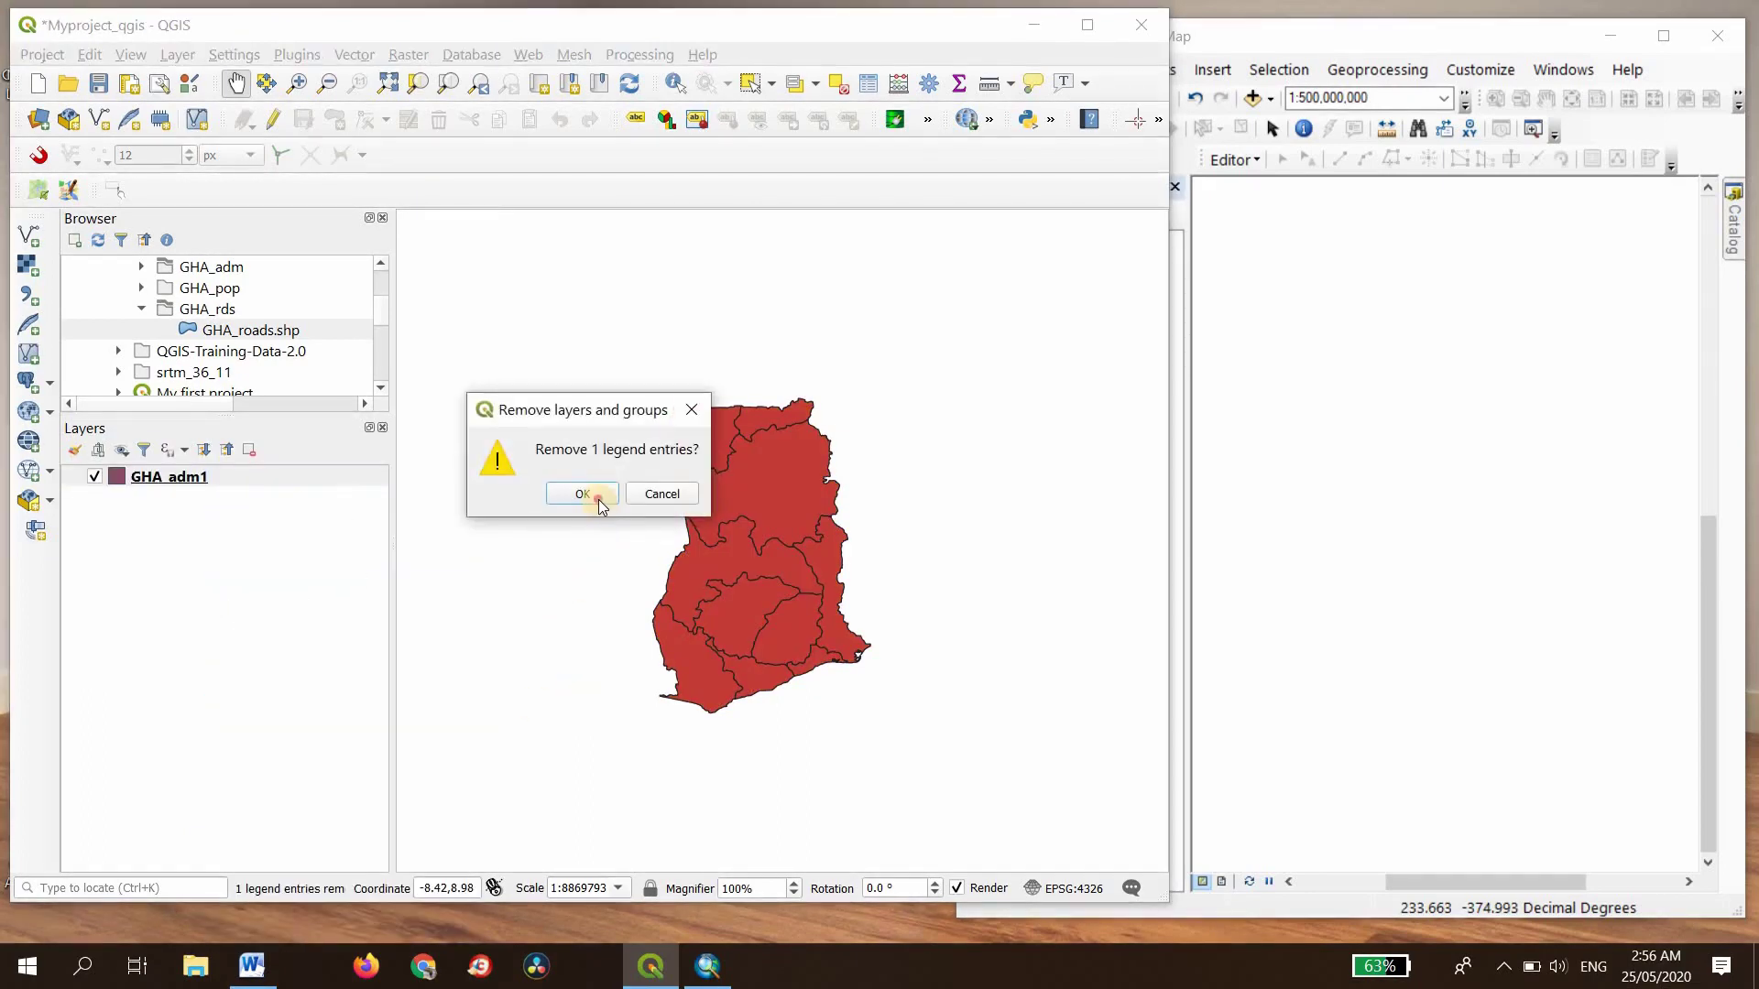
pyautogui.click(587, 496)
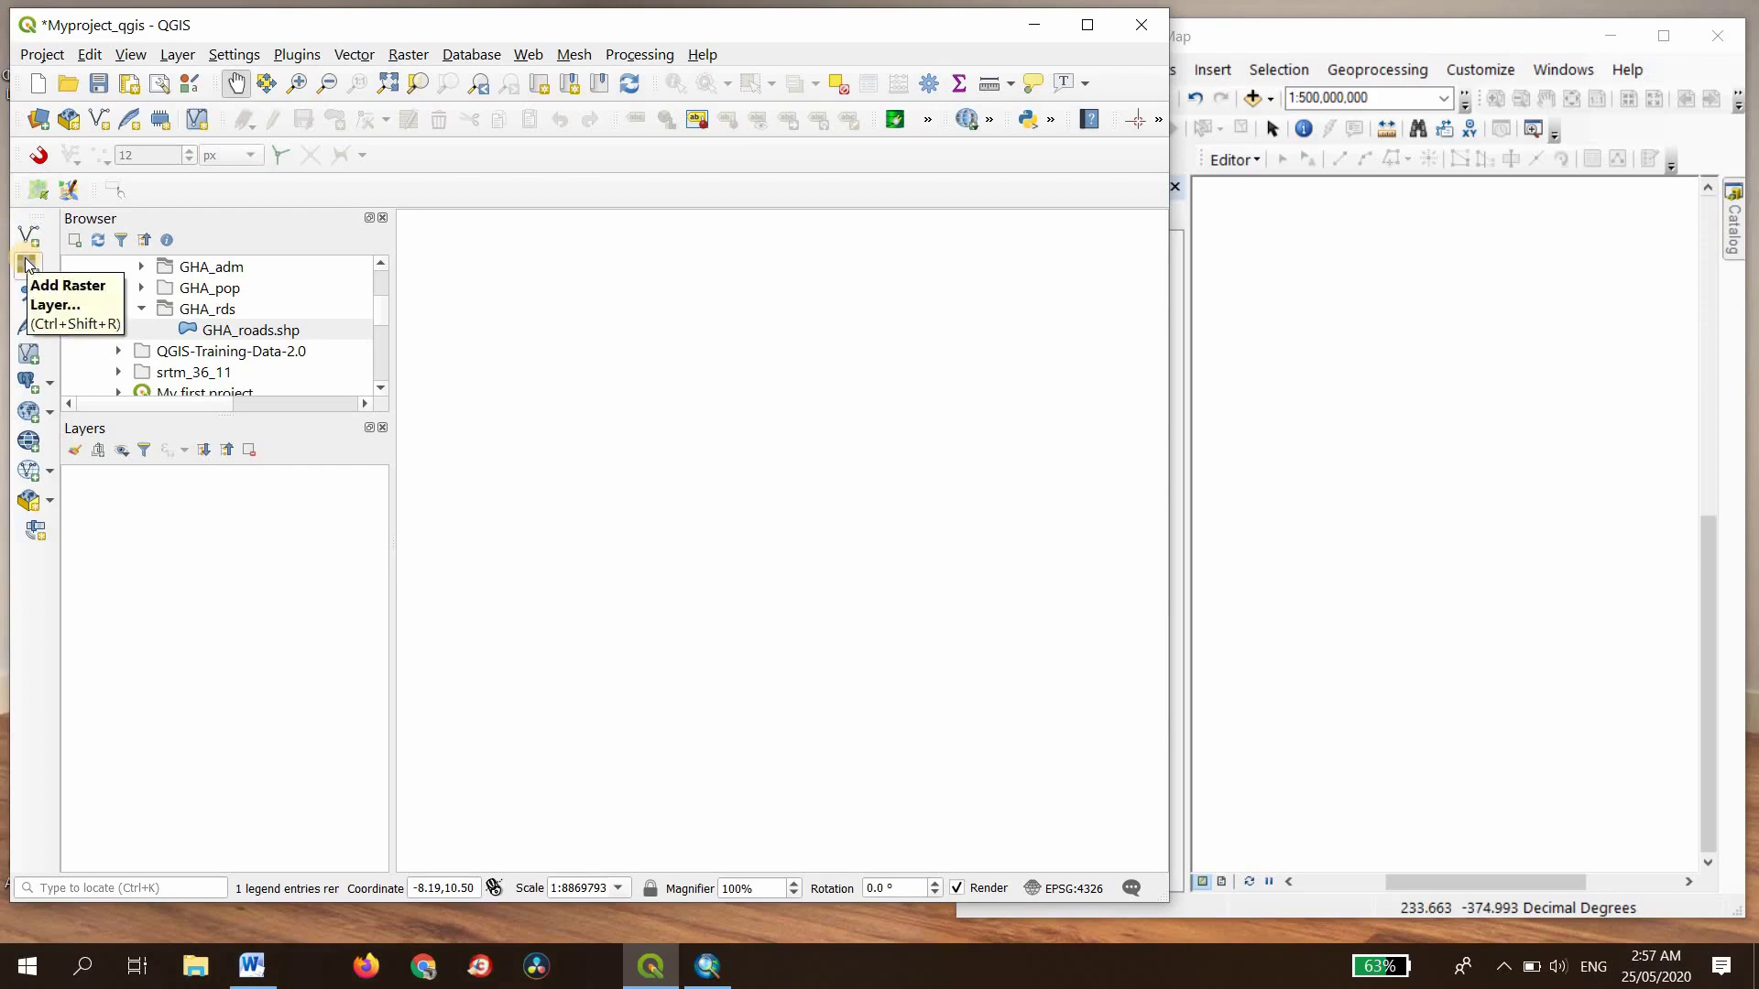
# Step: Add srtm_36_11.tif from the srtm_36_11 folder as a raster layer and close the Data Source Manager
pyautogui.click(27, 264)
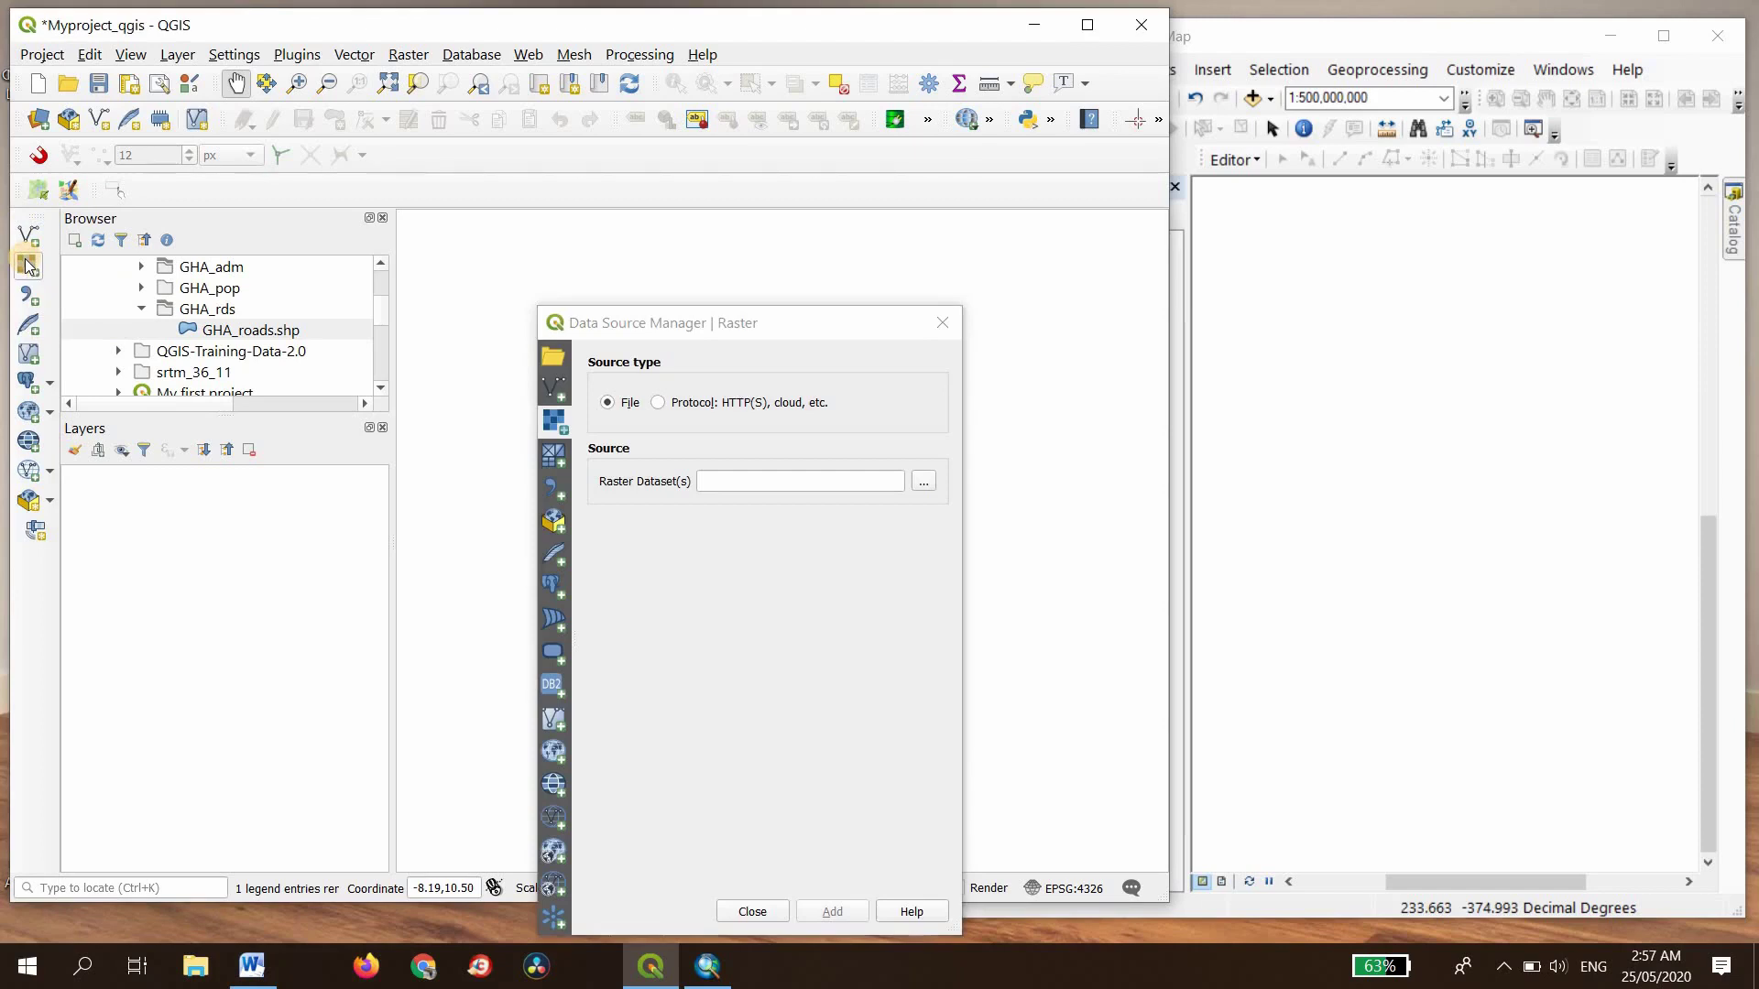
pyautogui.click(923, 483)
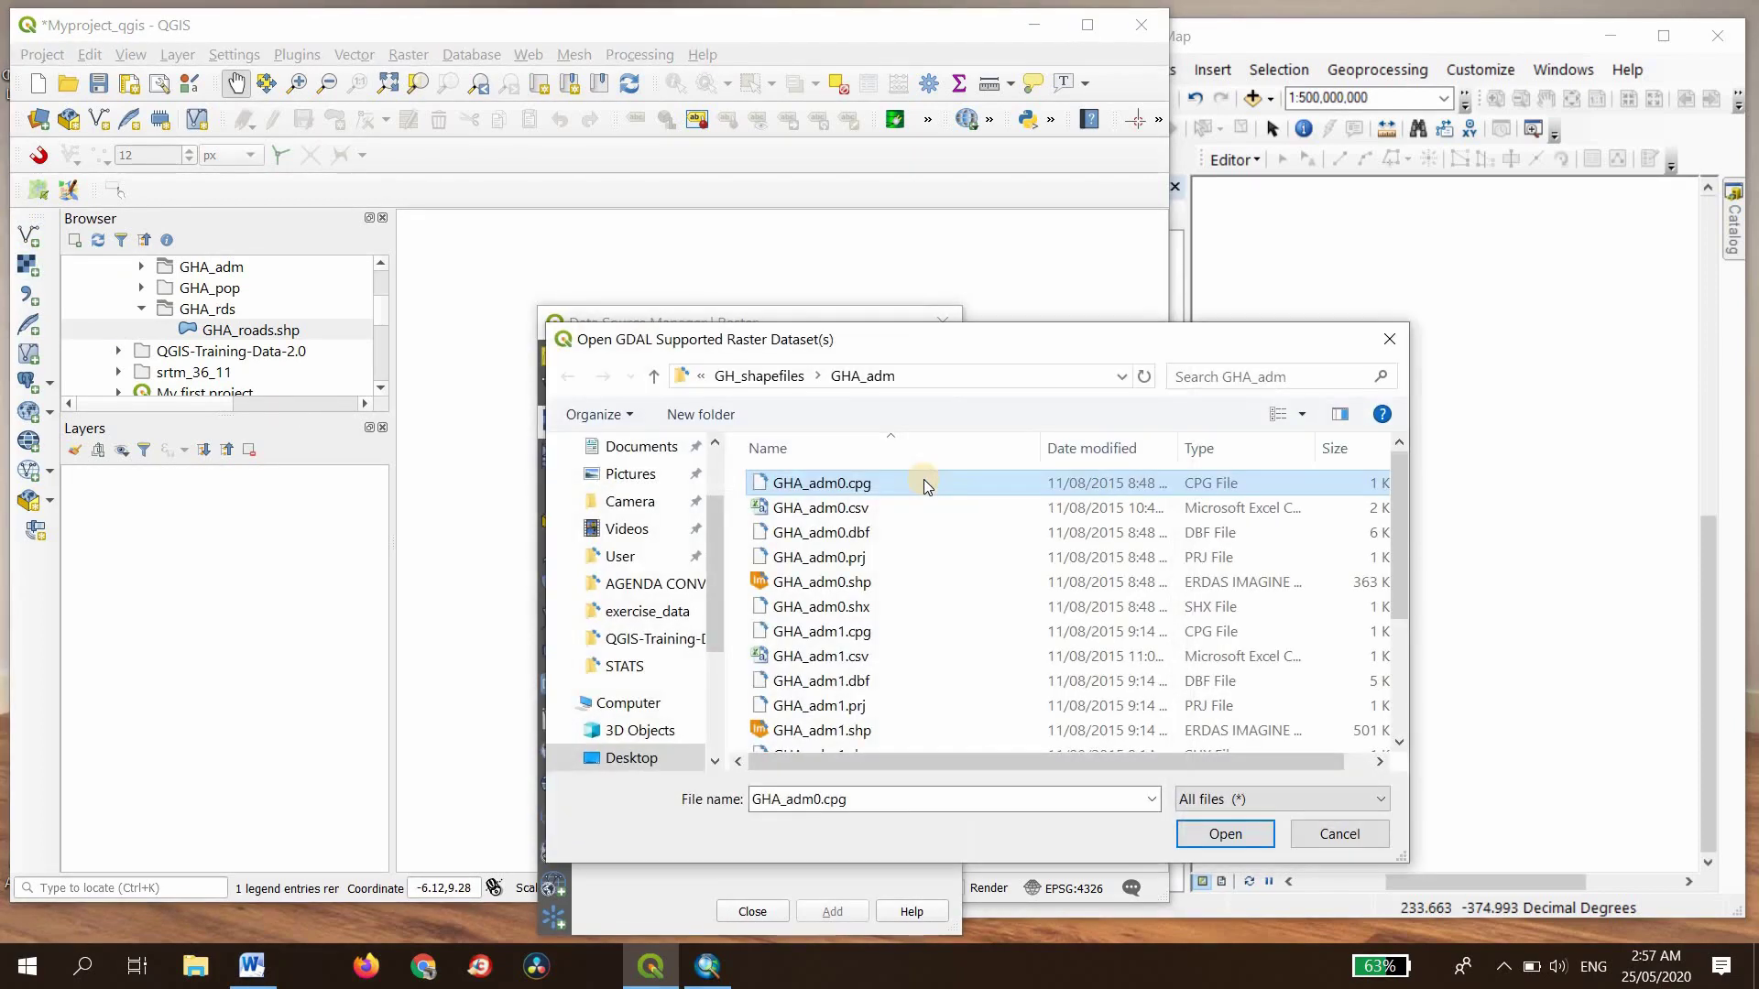
pyautogui.click(655, 377)
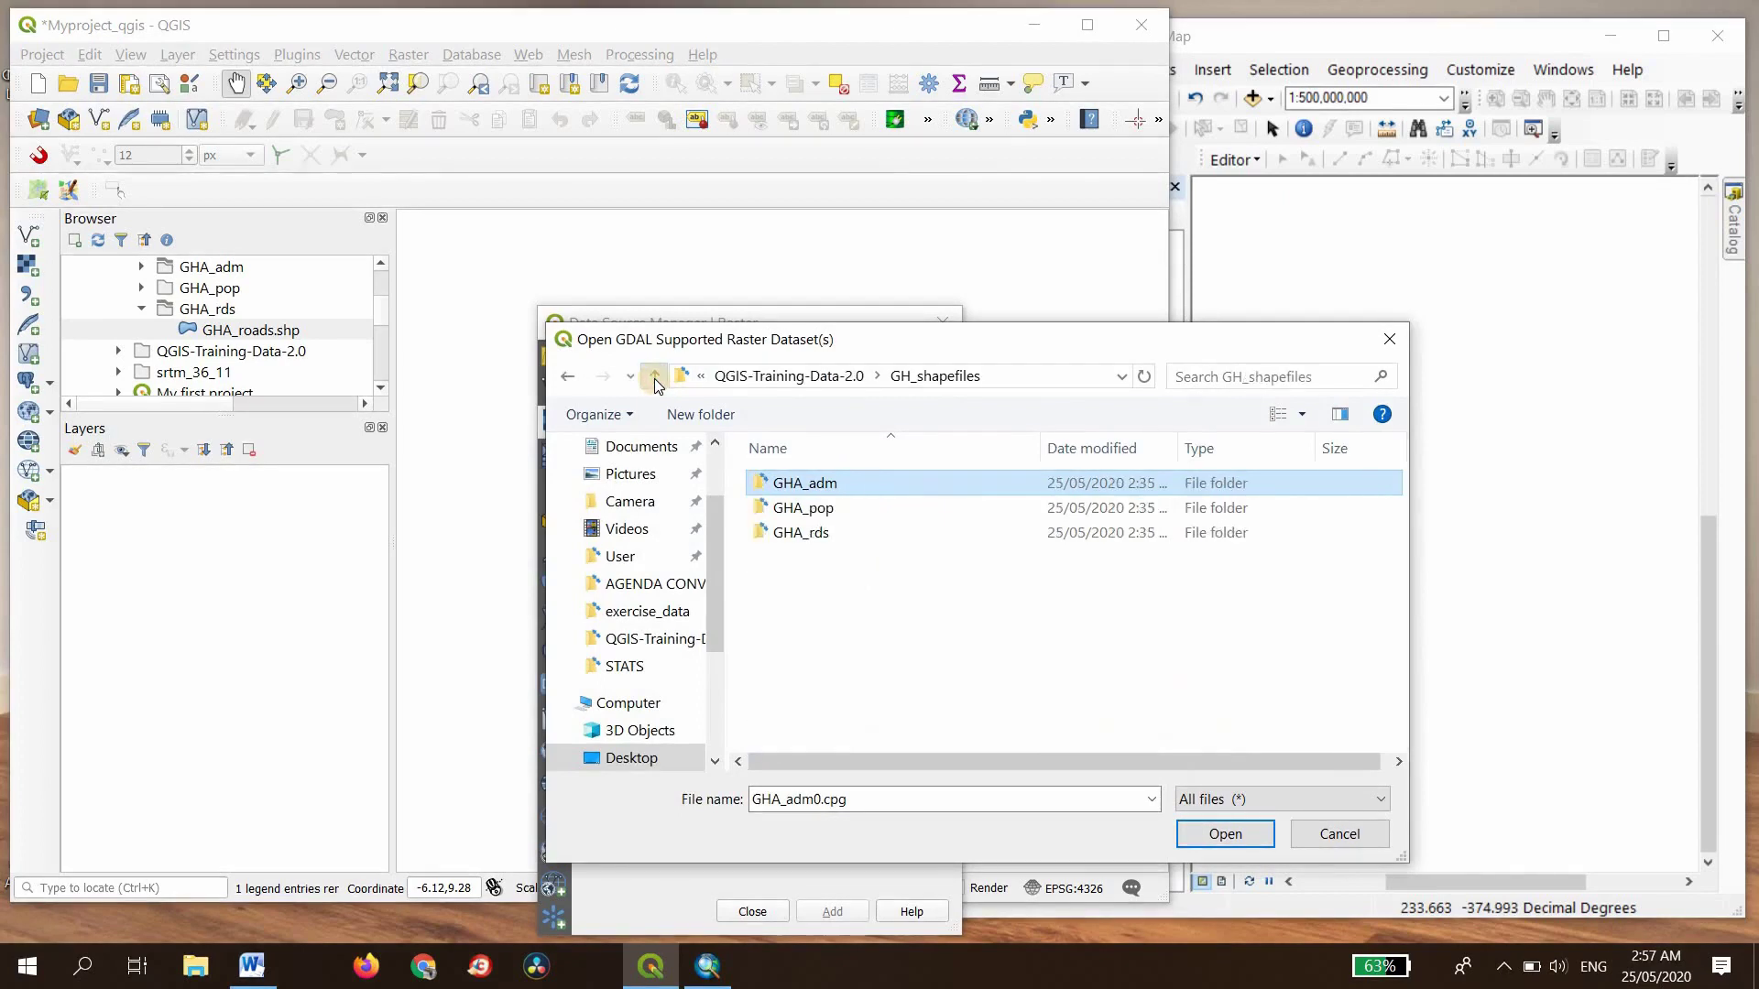
pyautogui.click(654, 376)
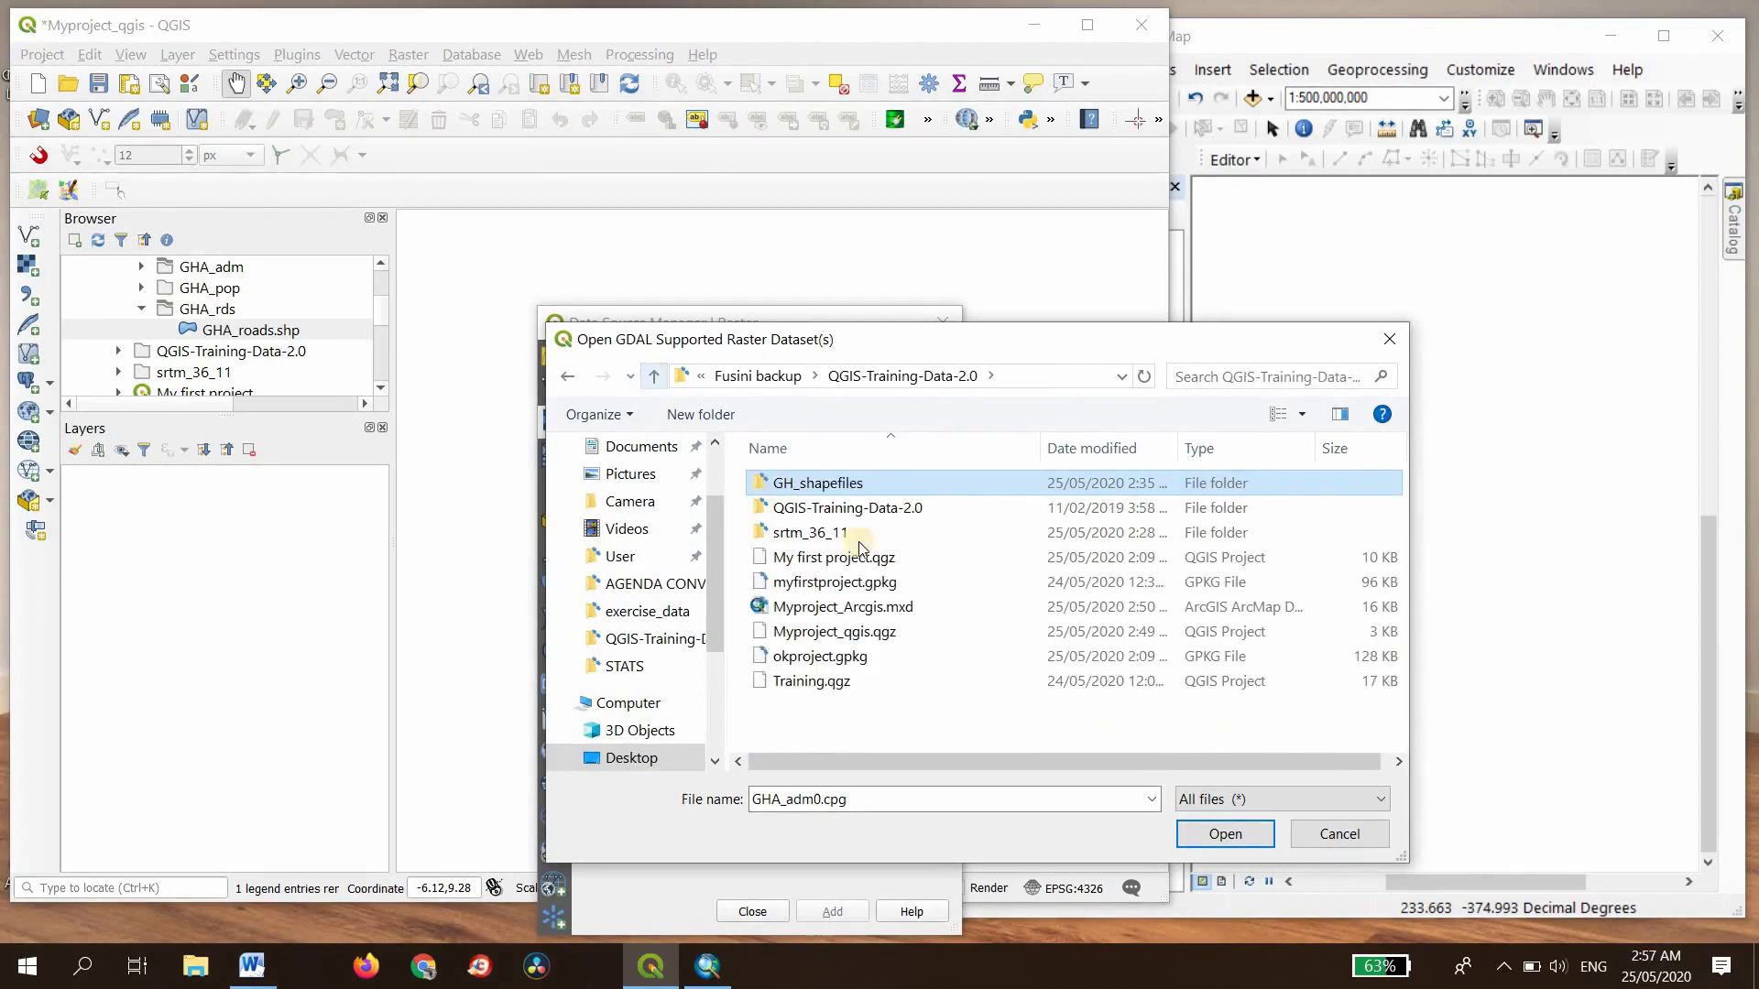
pyautogui.doubleClick(822, 532)
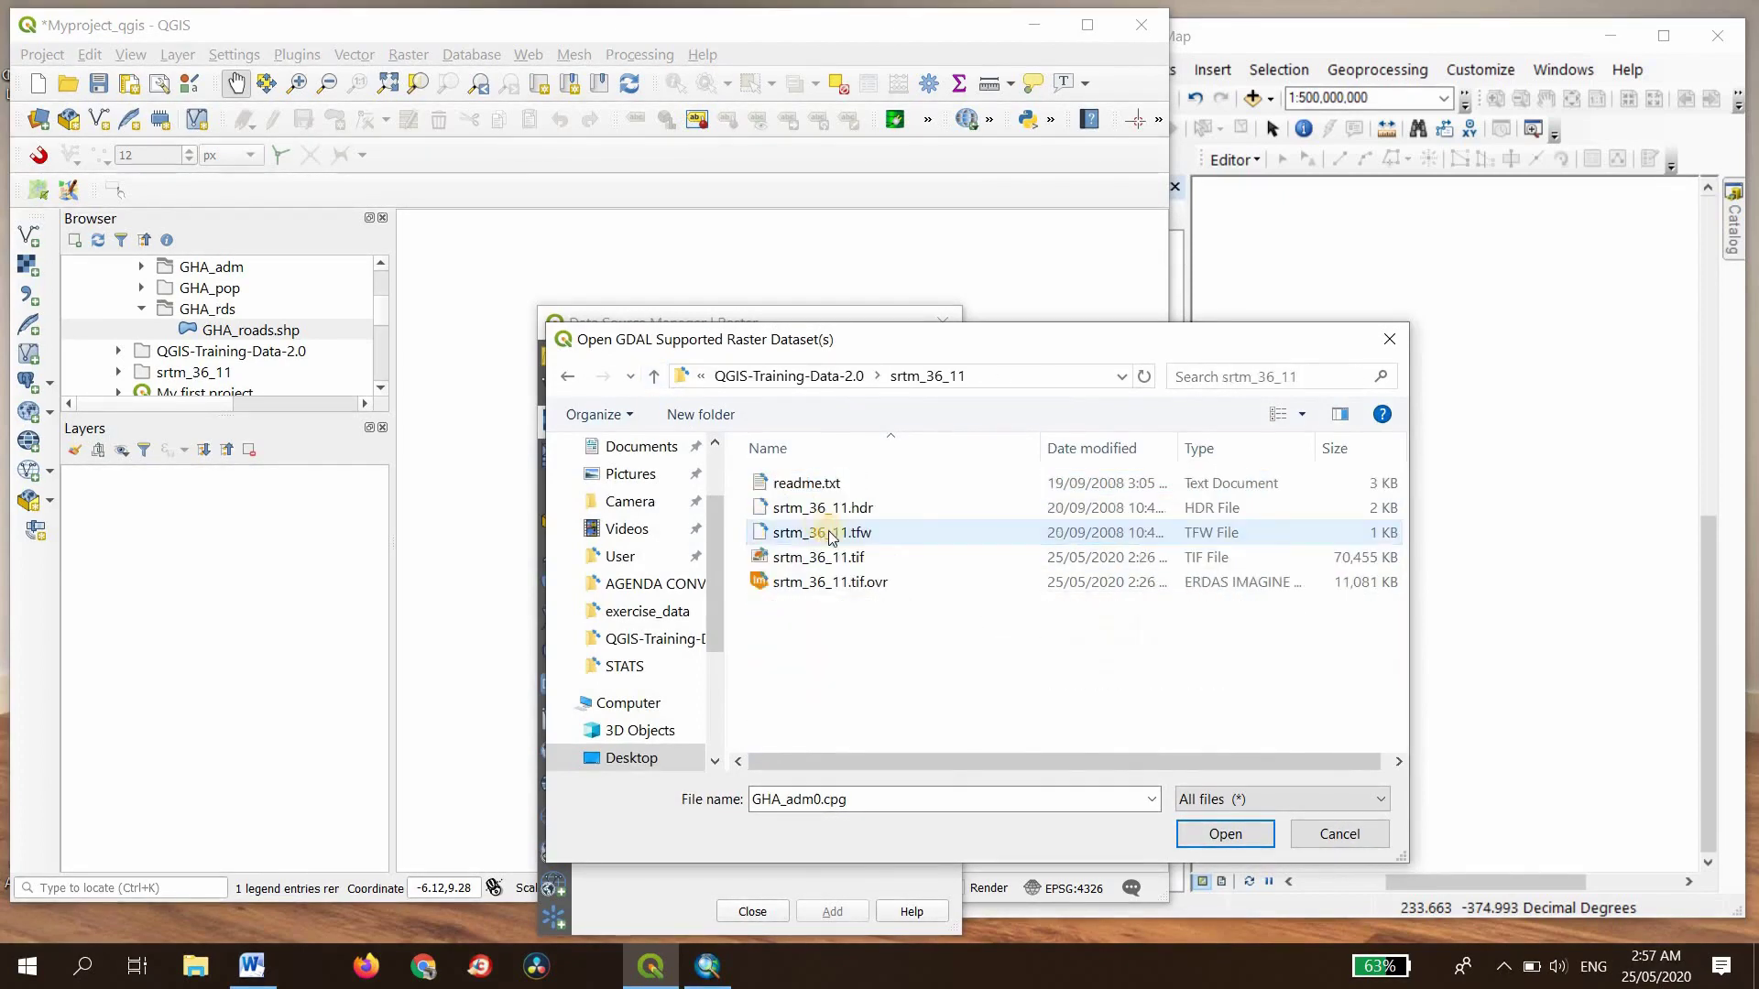
pyautogui.click(832, 583)
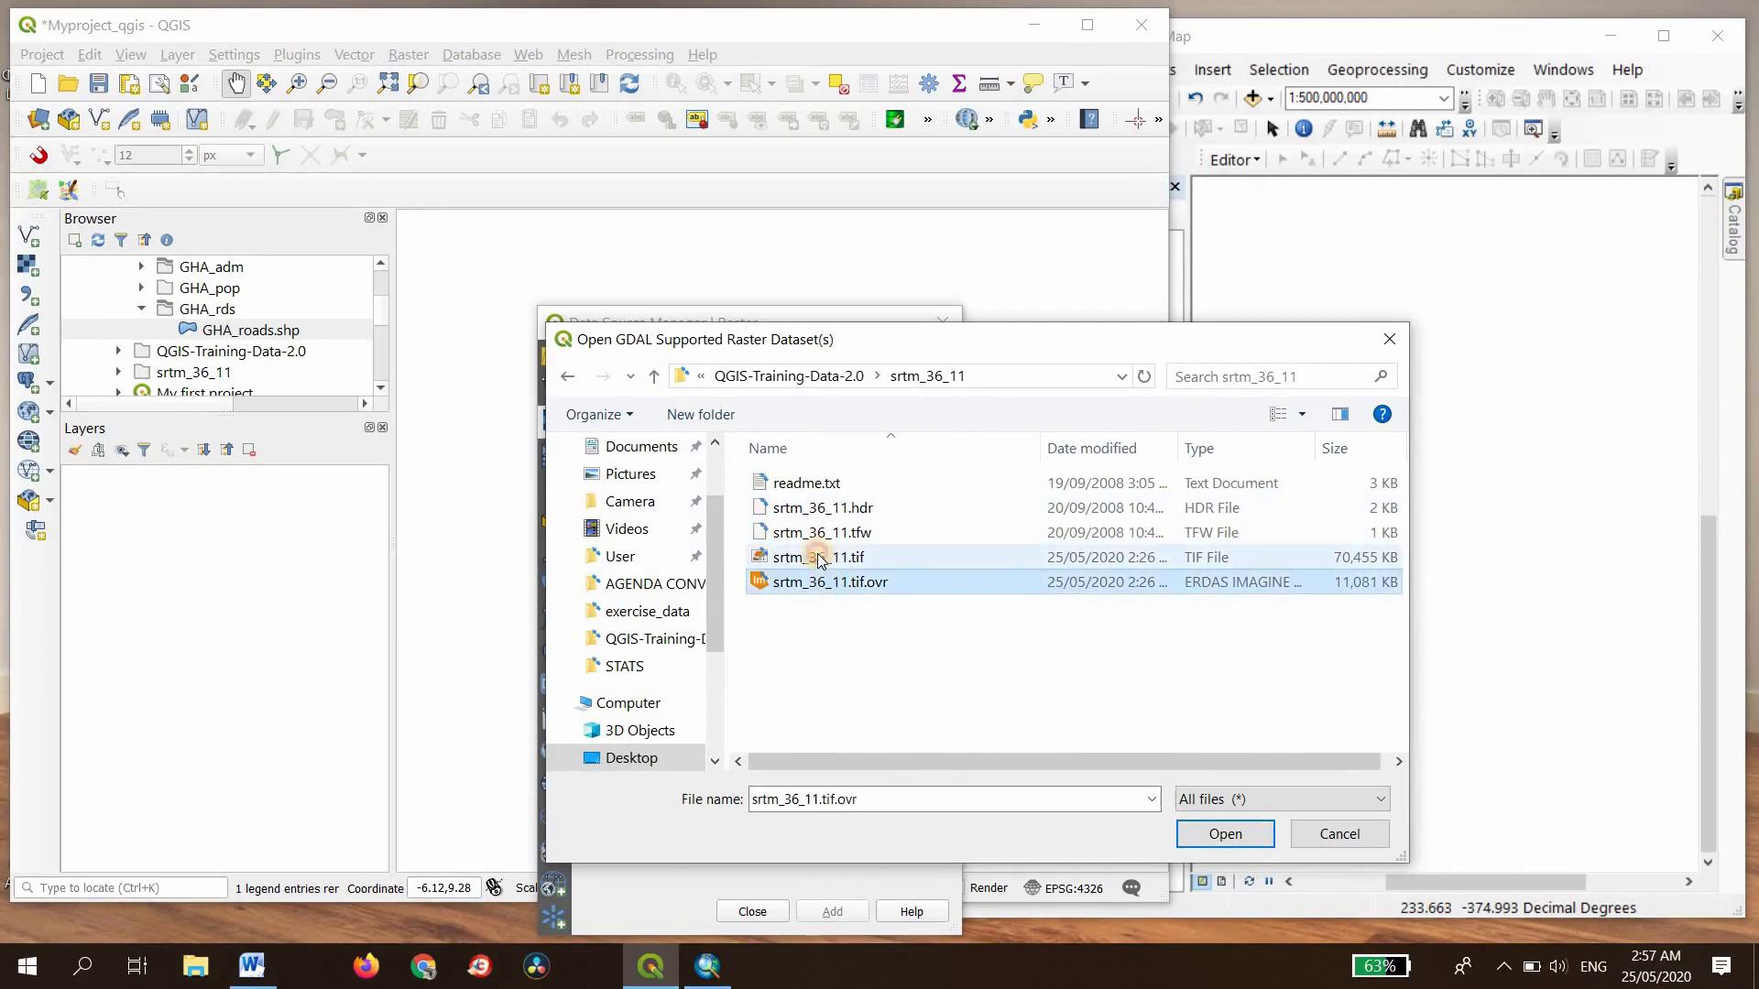
pyautogui.click(817, 555)
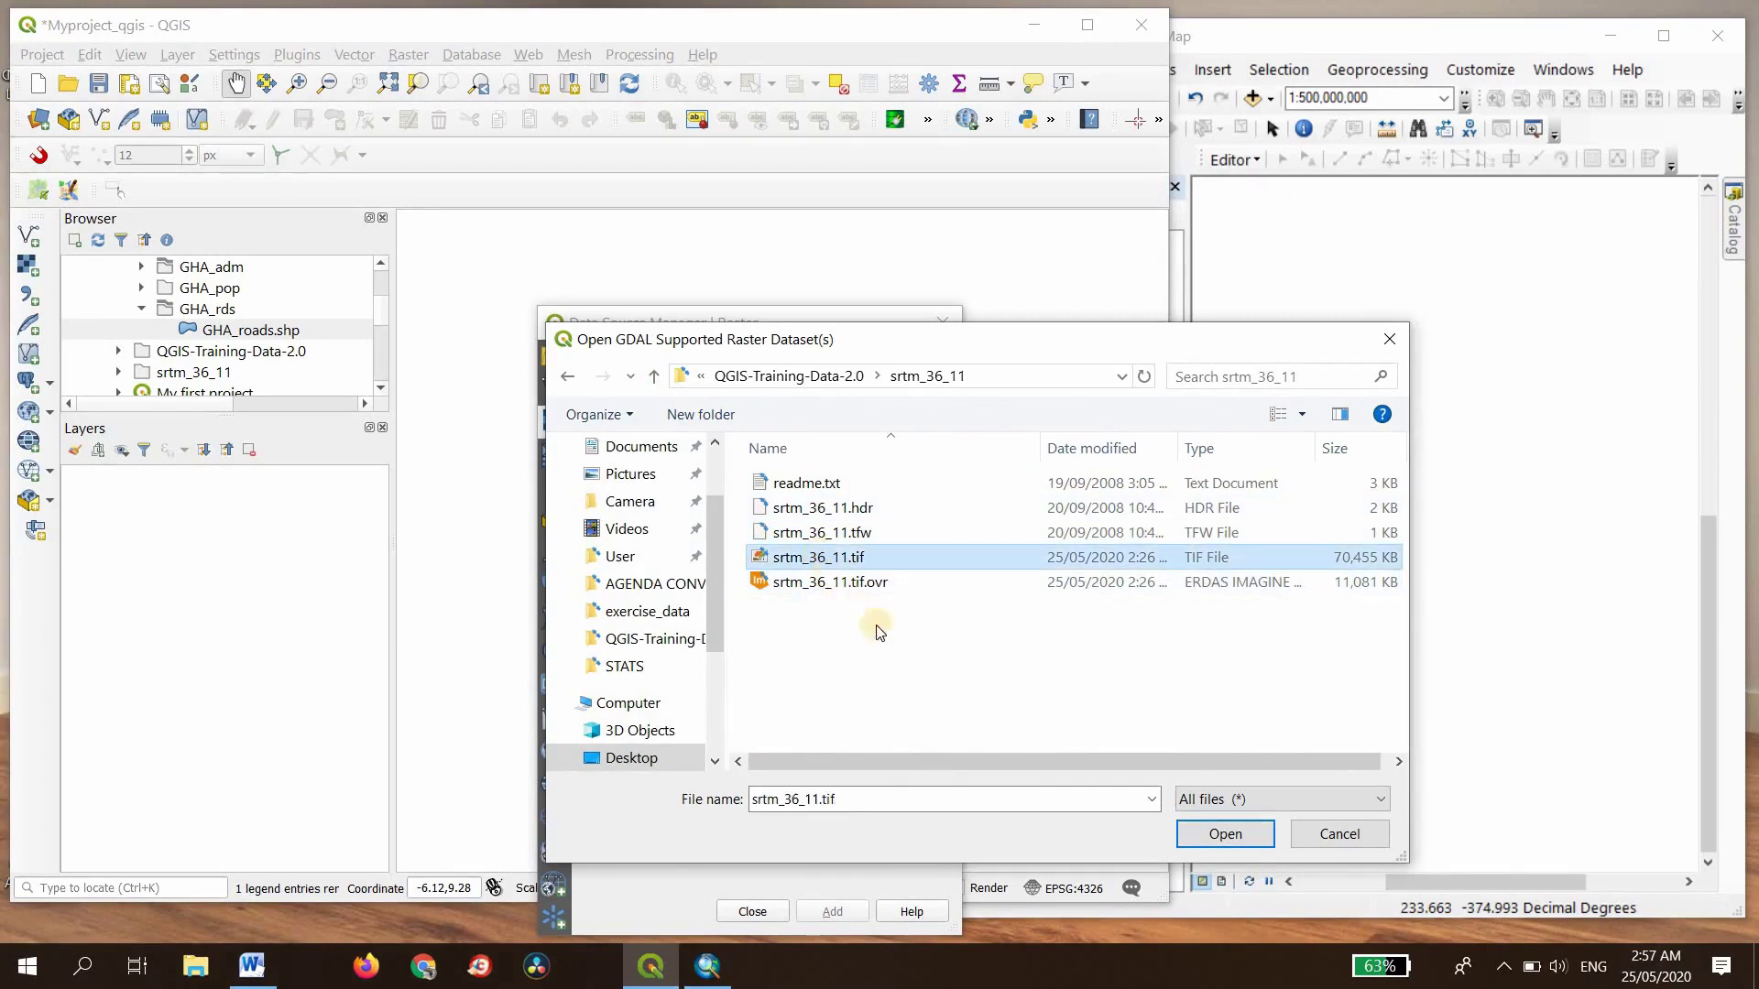
pyautogui.click(1225, 834)
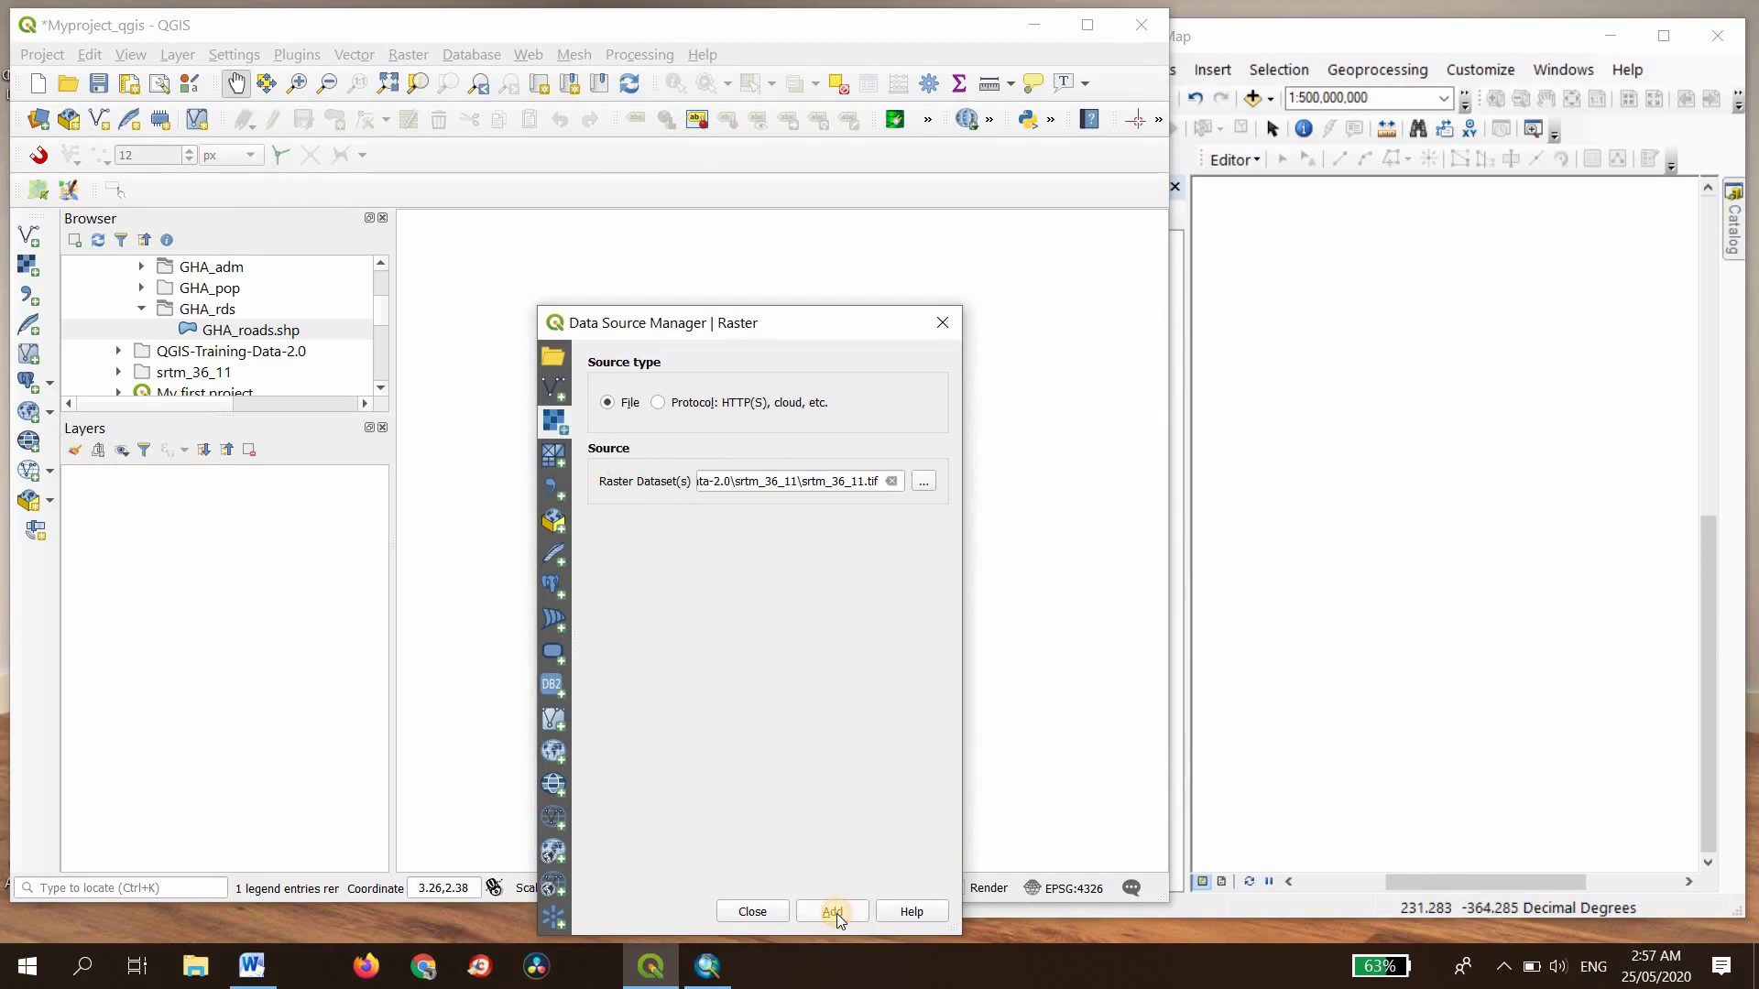
pyautogui.click(833, 912)
pyautogui.click(938, 327)
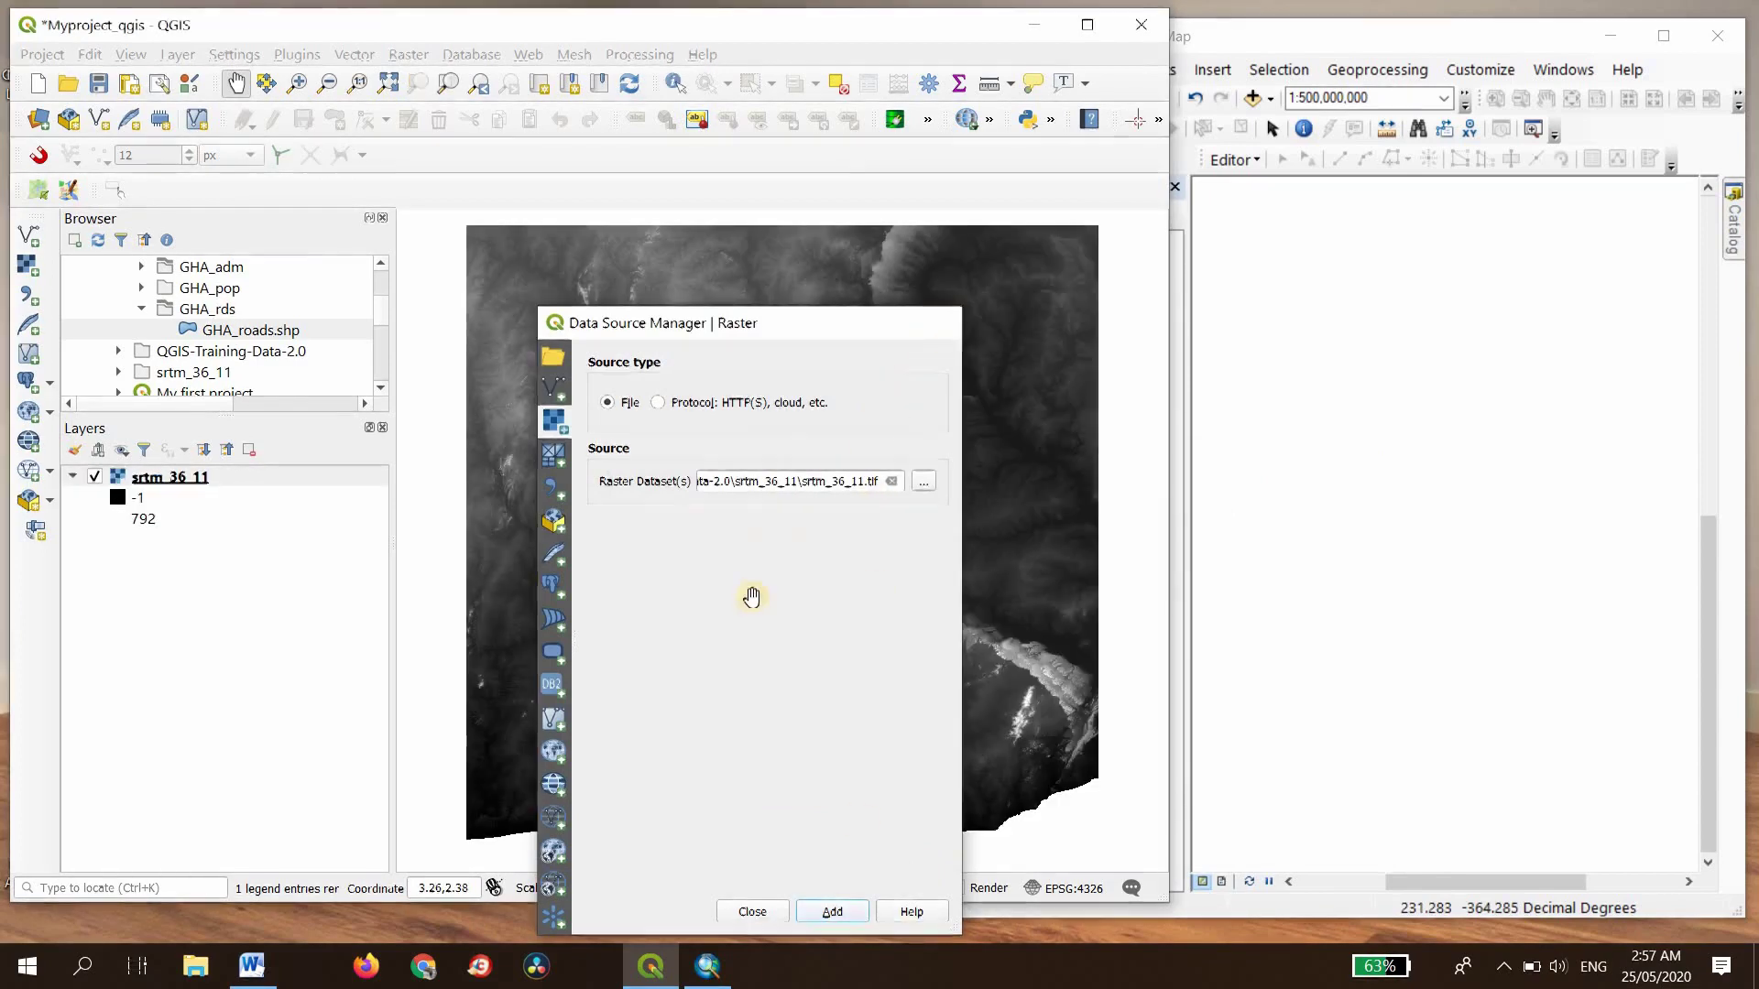
# Step: Examine the srtm_36_11 elevation raster across its extent and in close-up terrain detail
pyautogui.scroll(1, 752, 601)
pyautogui.scroll(-2, 751, 602)
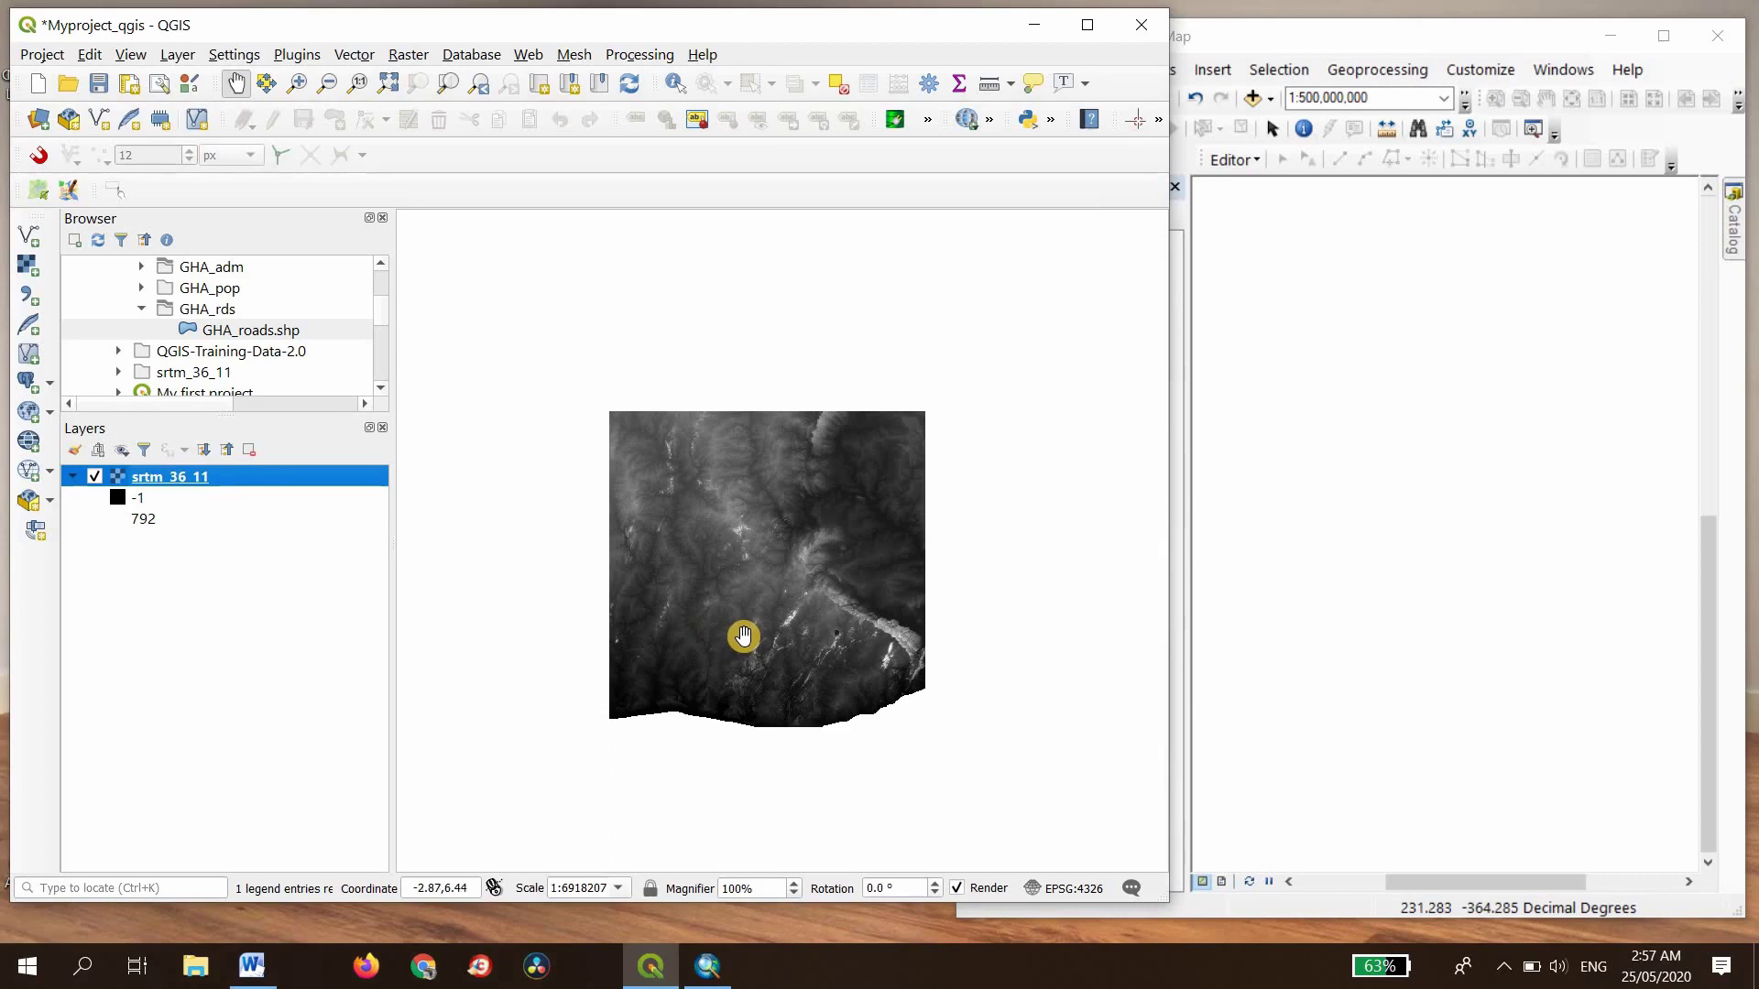
pyautogui.scroll(1, 743, 636)
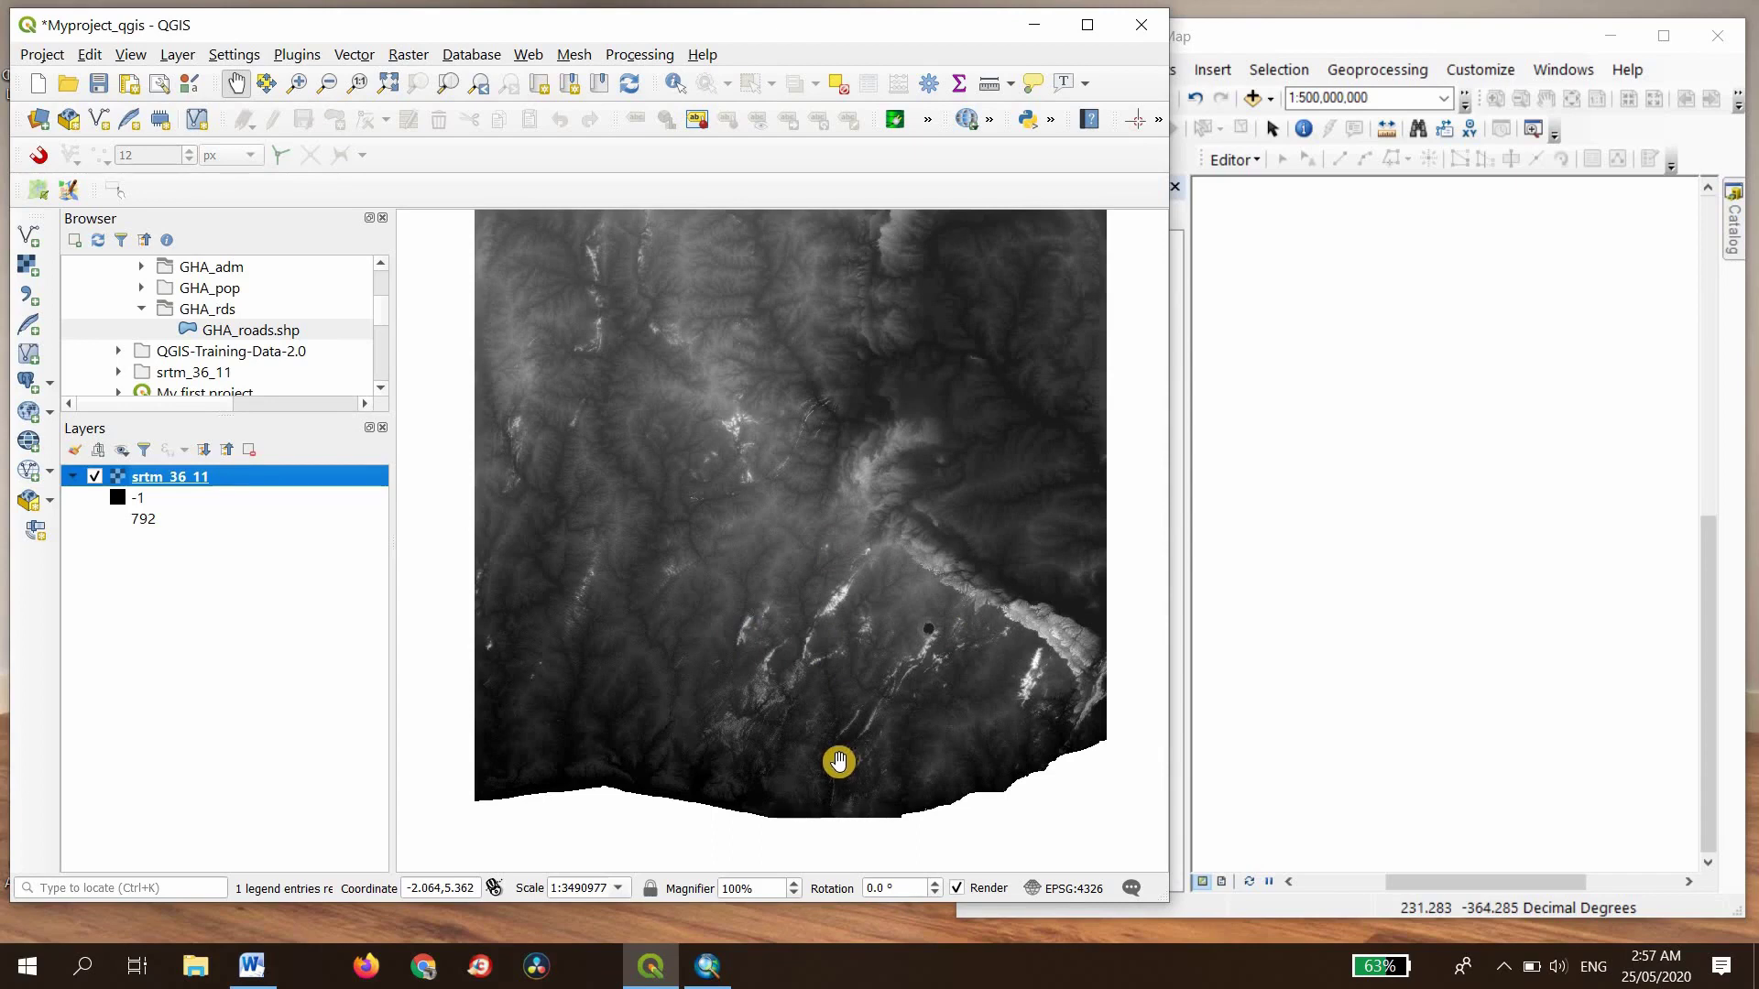
pyautogui.moveTo(805, 531); pyautogui.dragTo(721, 581)
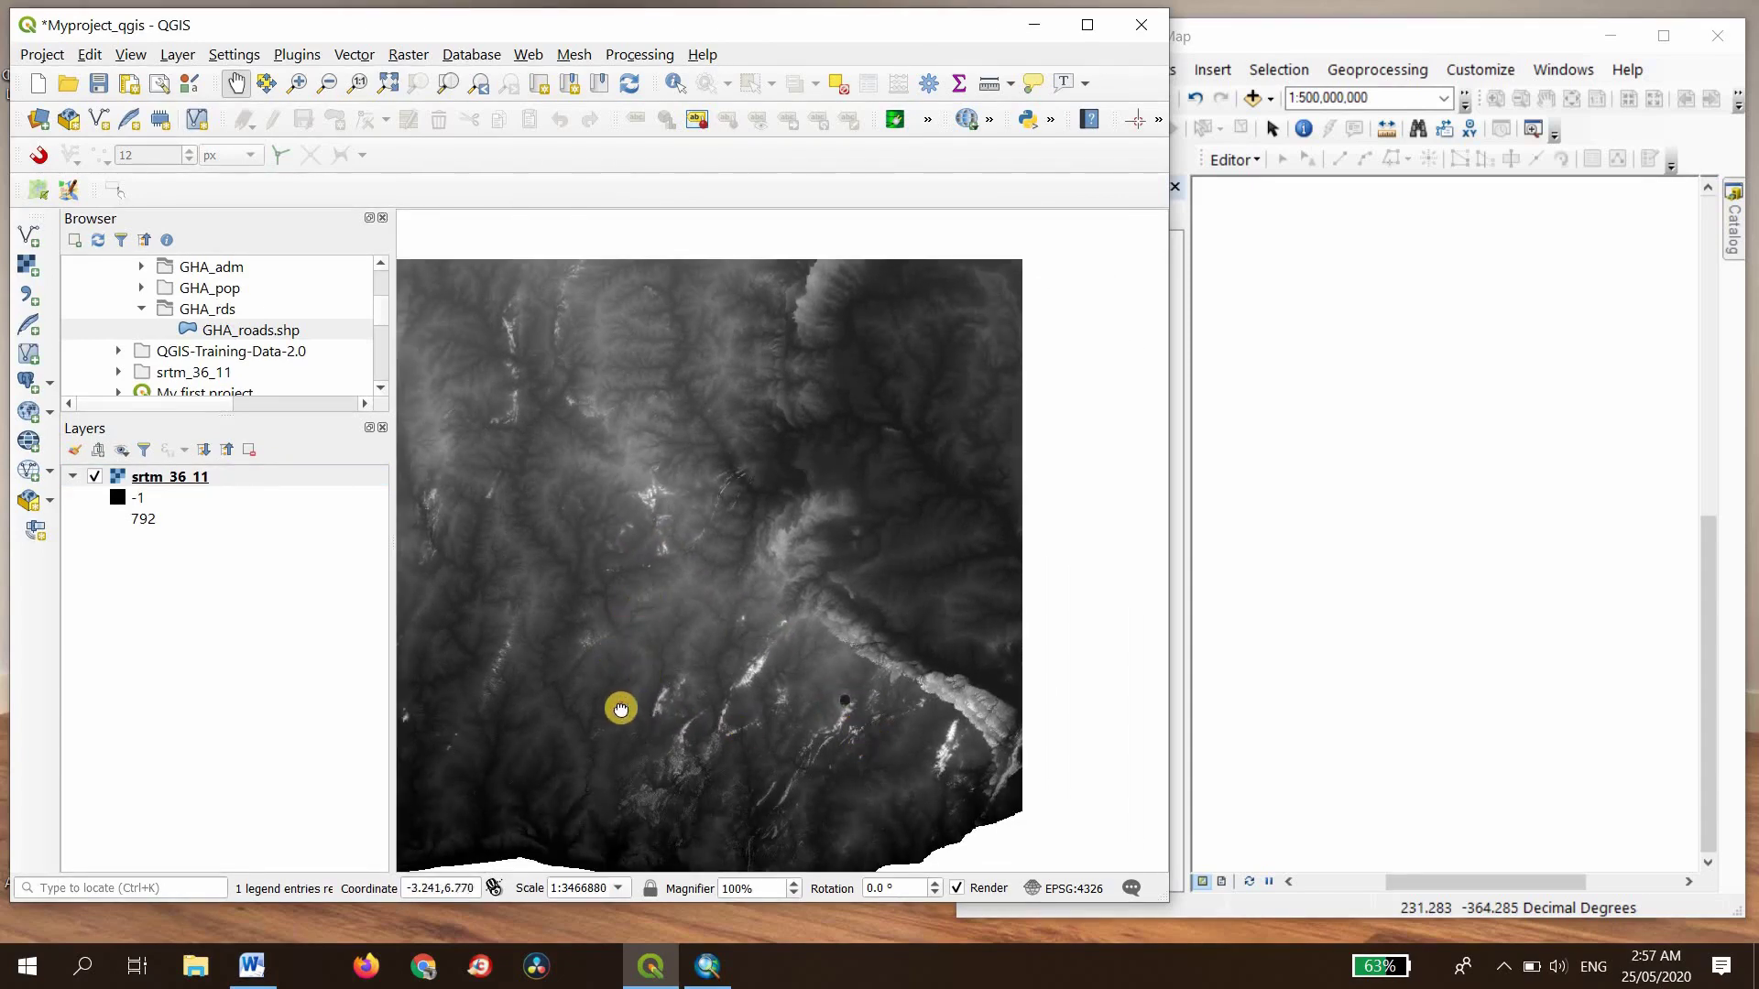
pyautogui.moveTo(617, 706); pyautogui.dragTo(707, 605)
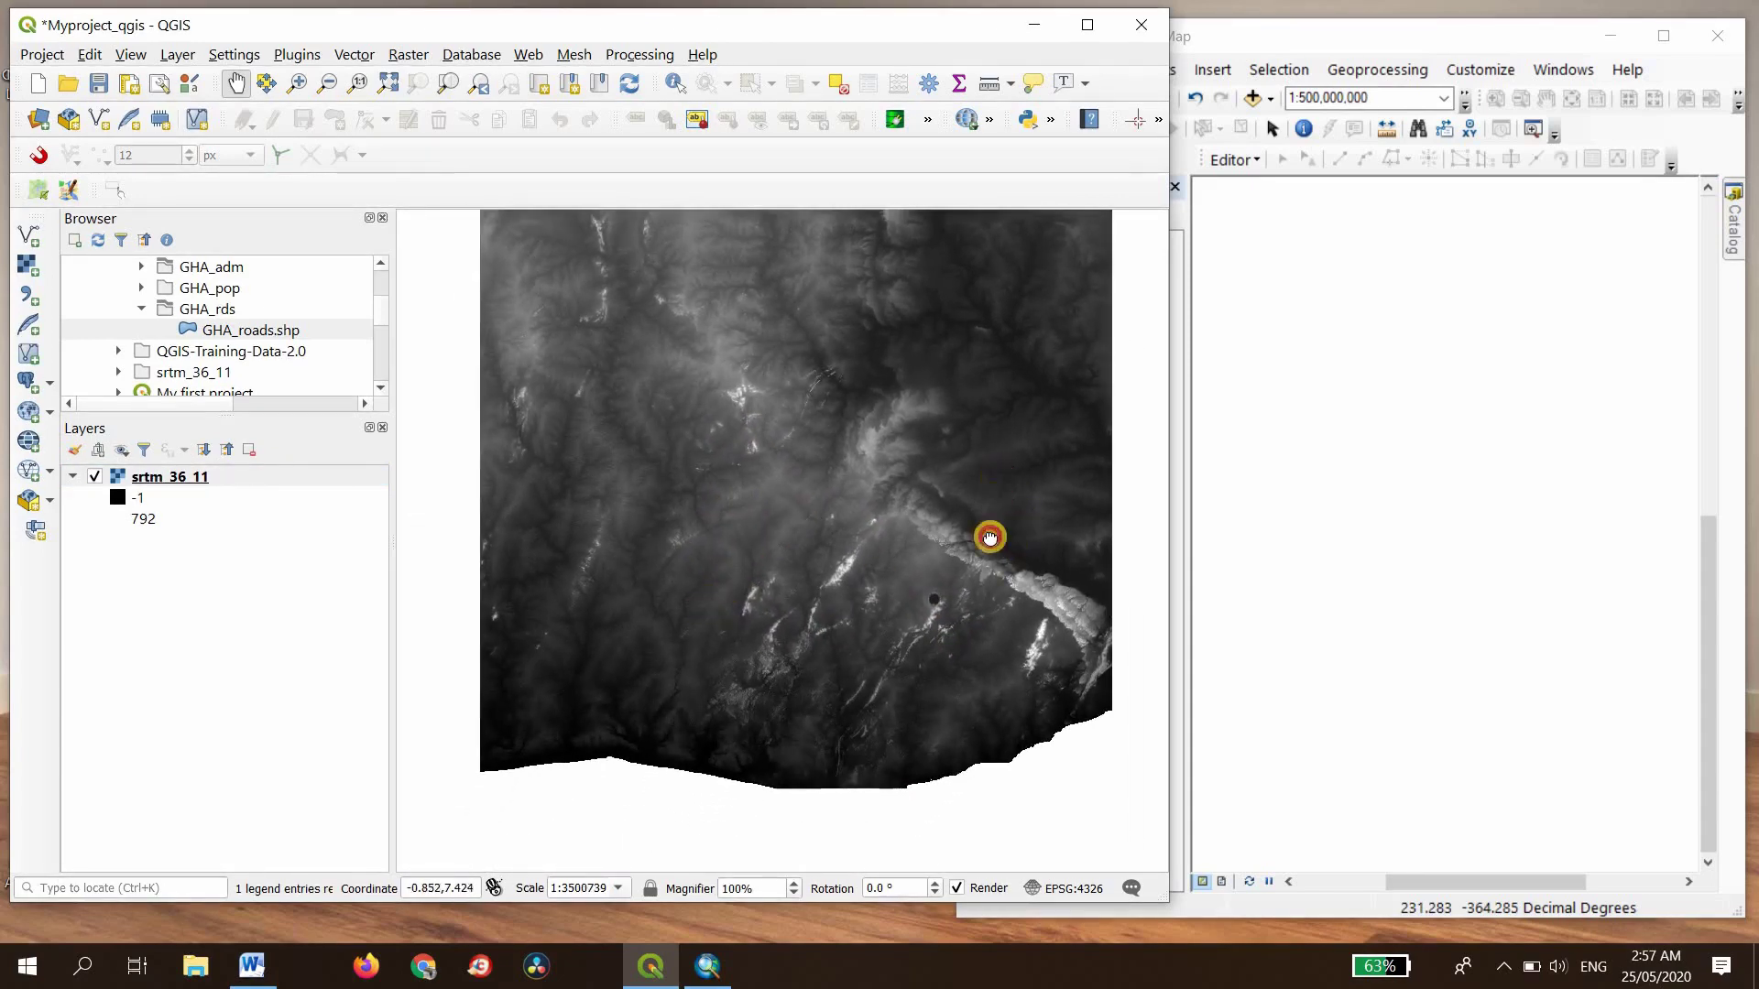
pyautogui.scroll(1, 953, 691)
pyautogui.scroll(1, 883, 648)
pyautogui.scroll(1, 883, 649)
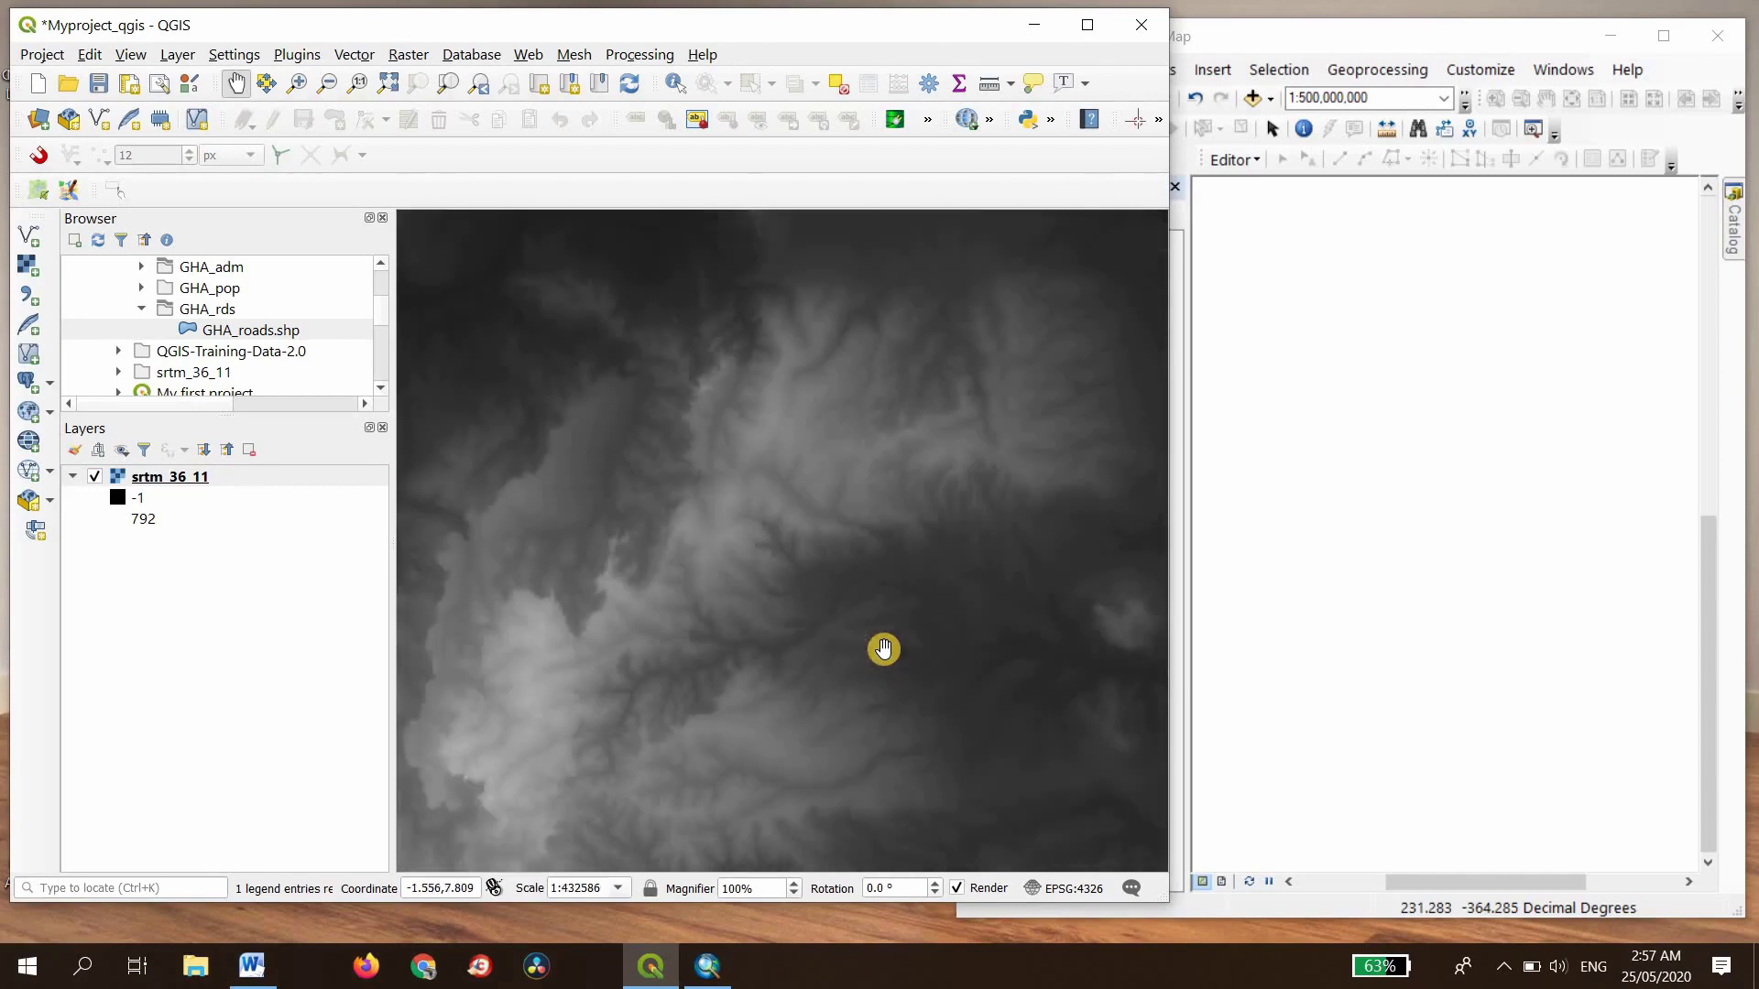
pyautogui.scroll(2, 718, 569)
pyautogui.scroll(1, 757, 598)
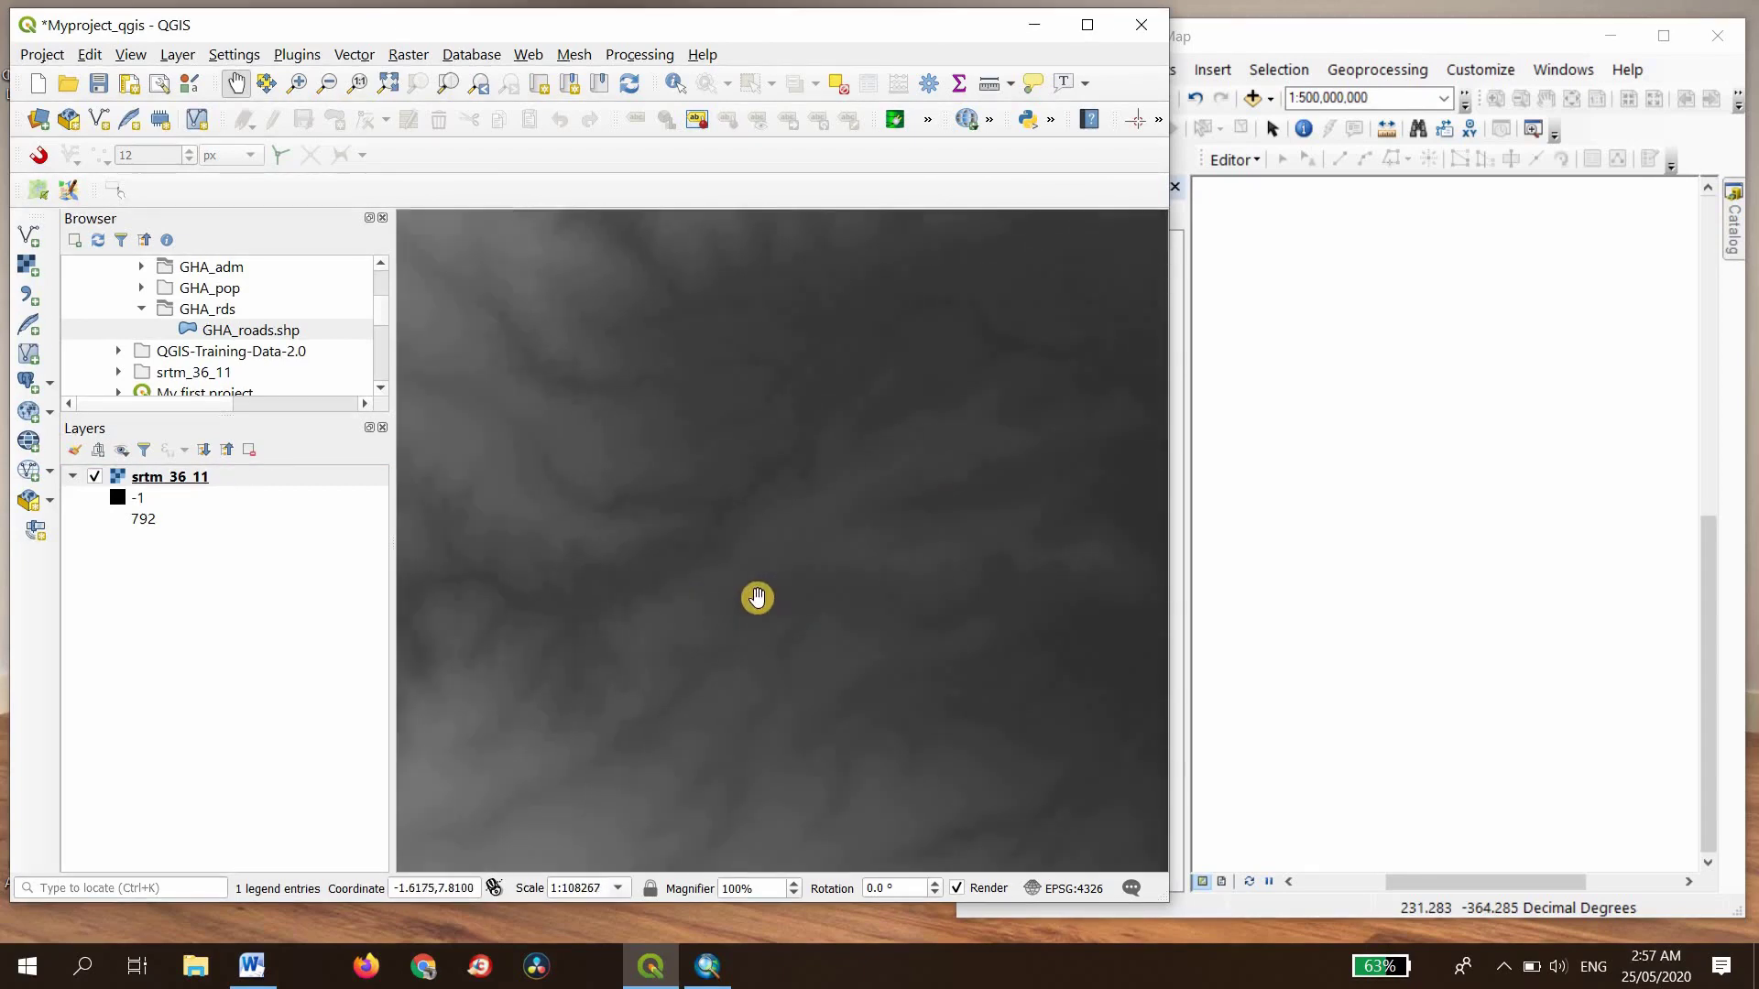
pyautogui.scroll(-5, 757, 597)
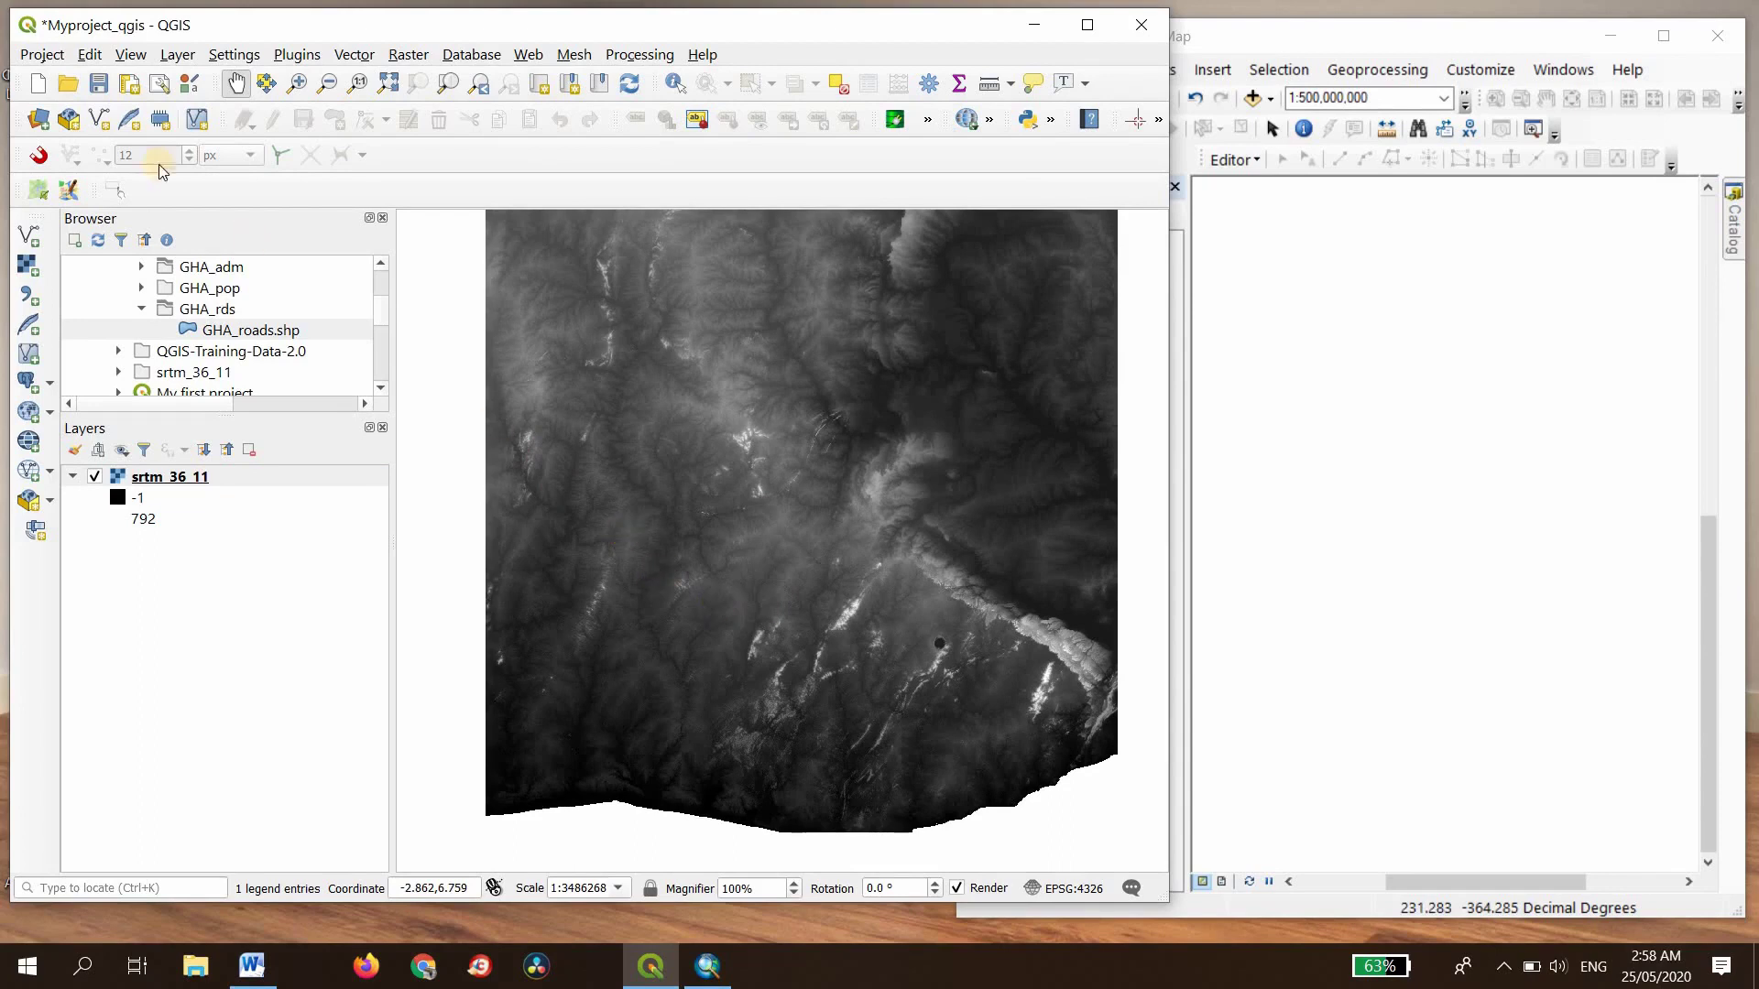
# Step: View the Add Raster Layer source dialog and its file chooser, closing both without adding another raster
pyautogui.click(176, 55)
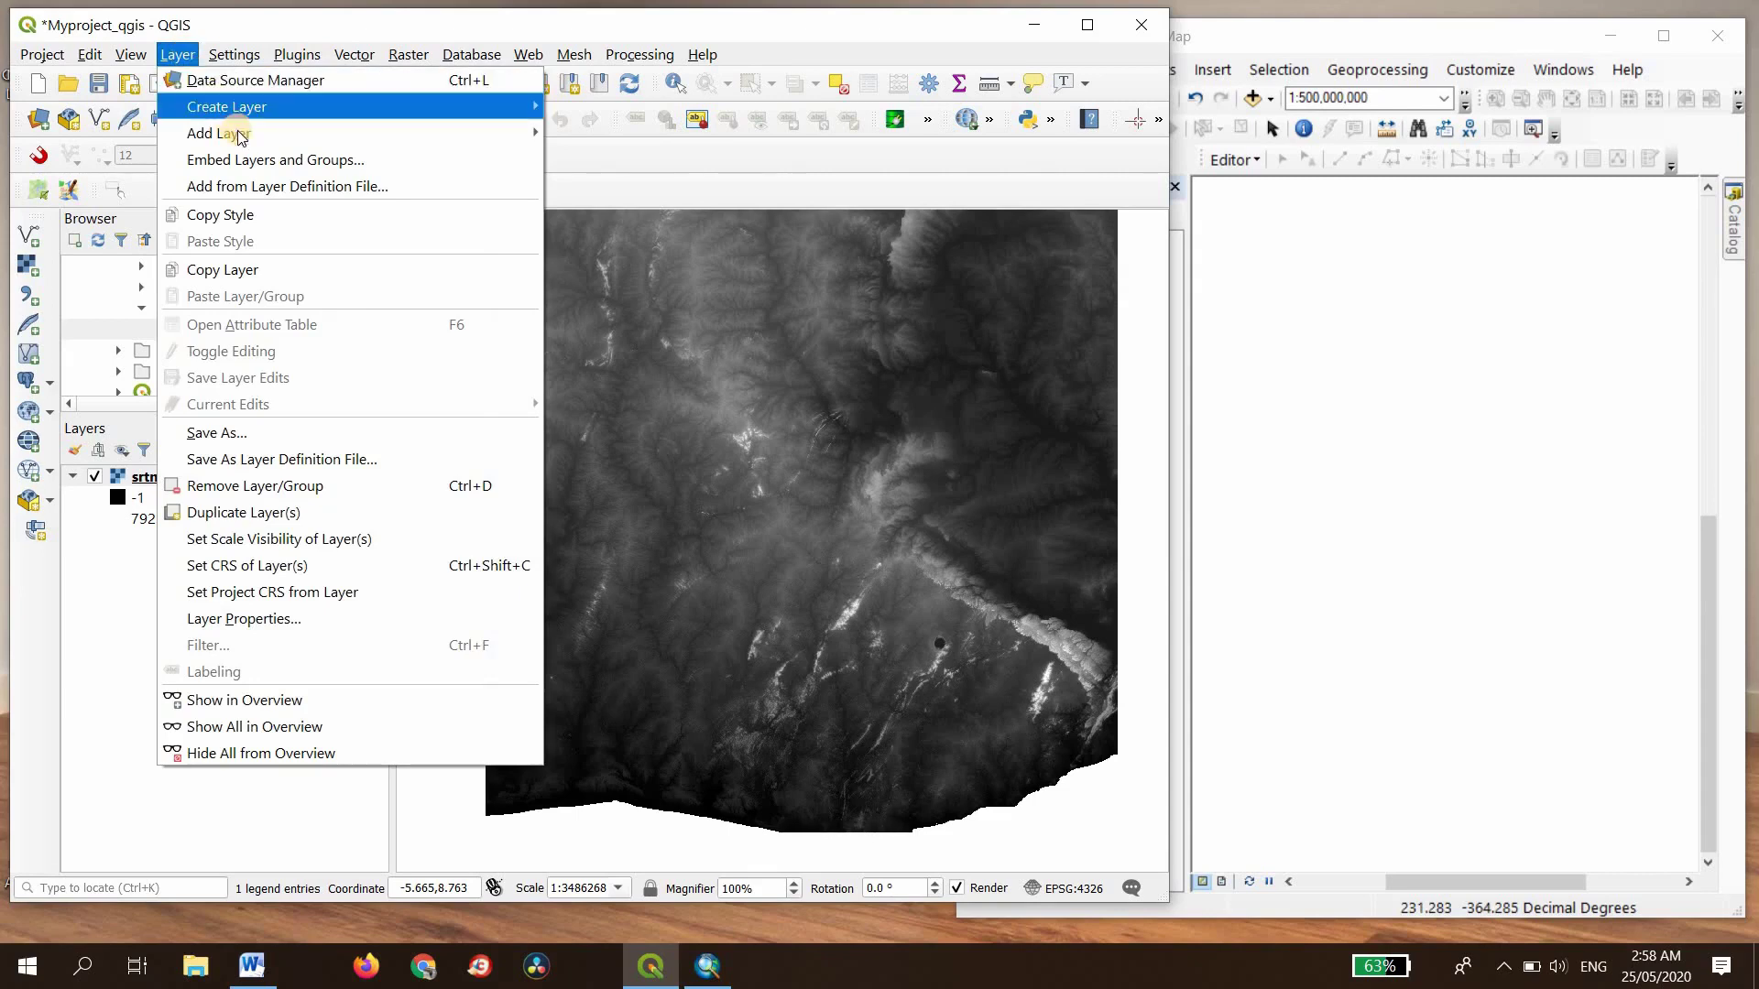
pyautogui.moveTo(229, 132)
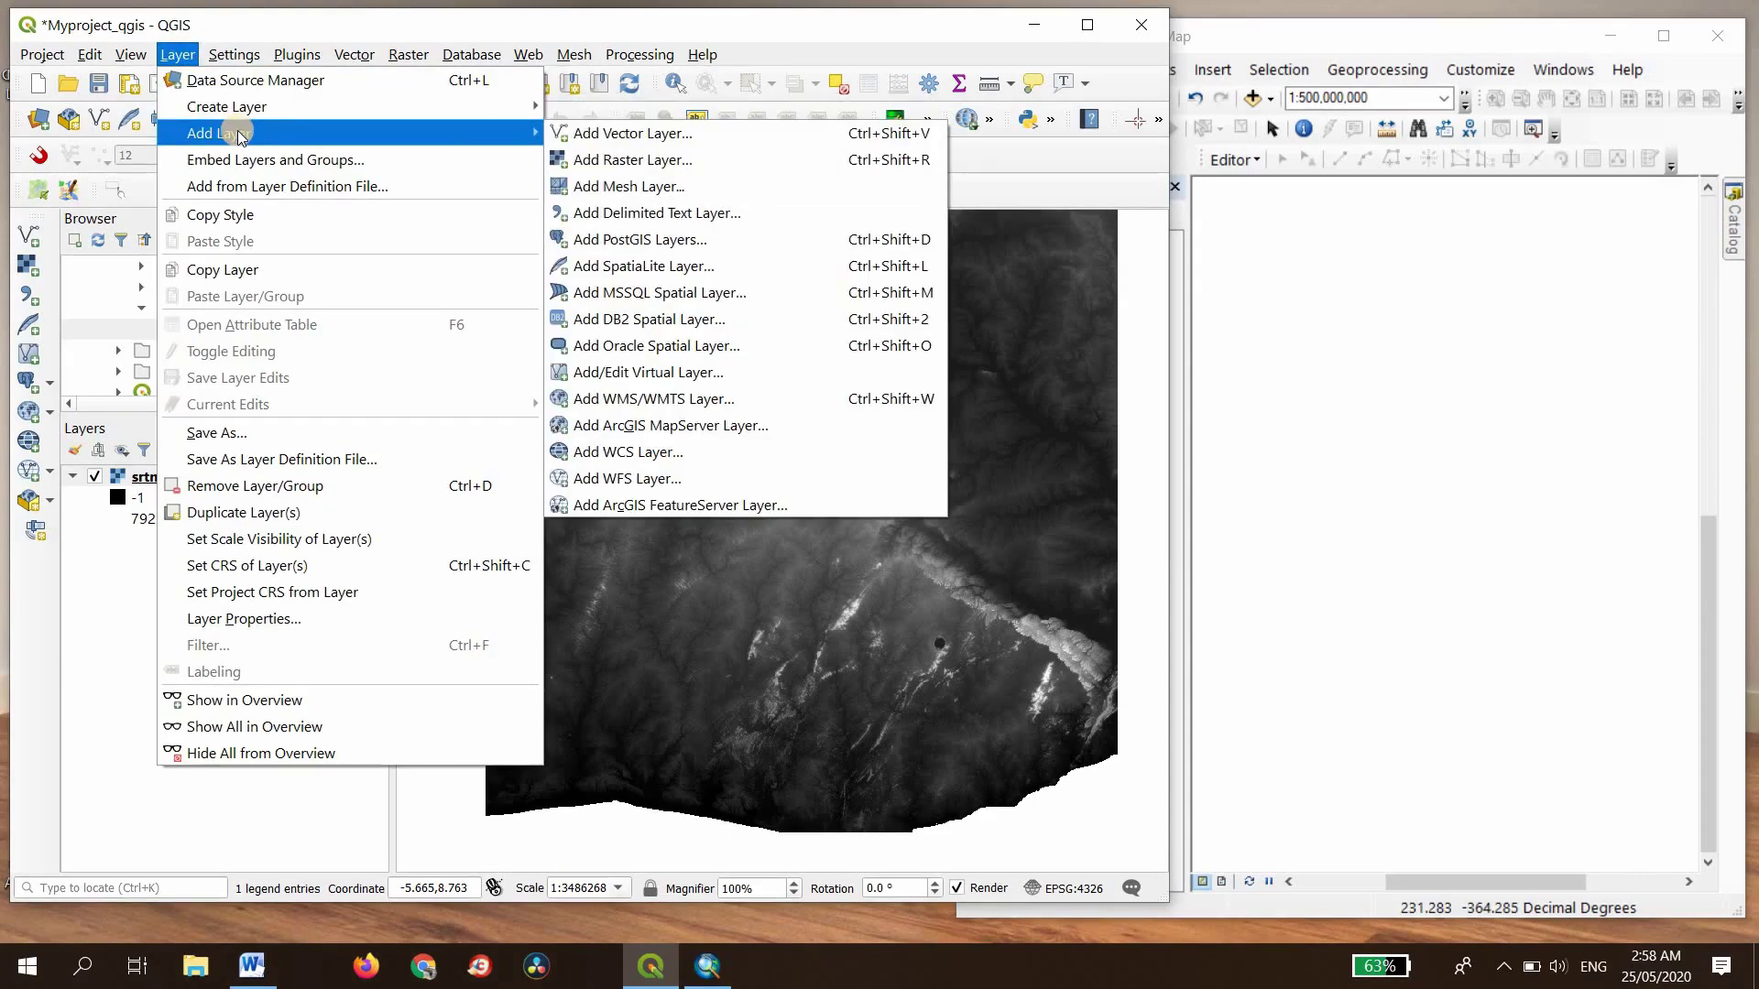
pyautogui.click(654, 165)
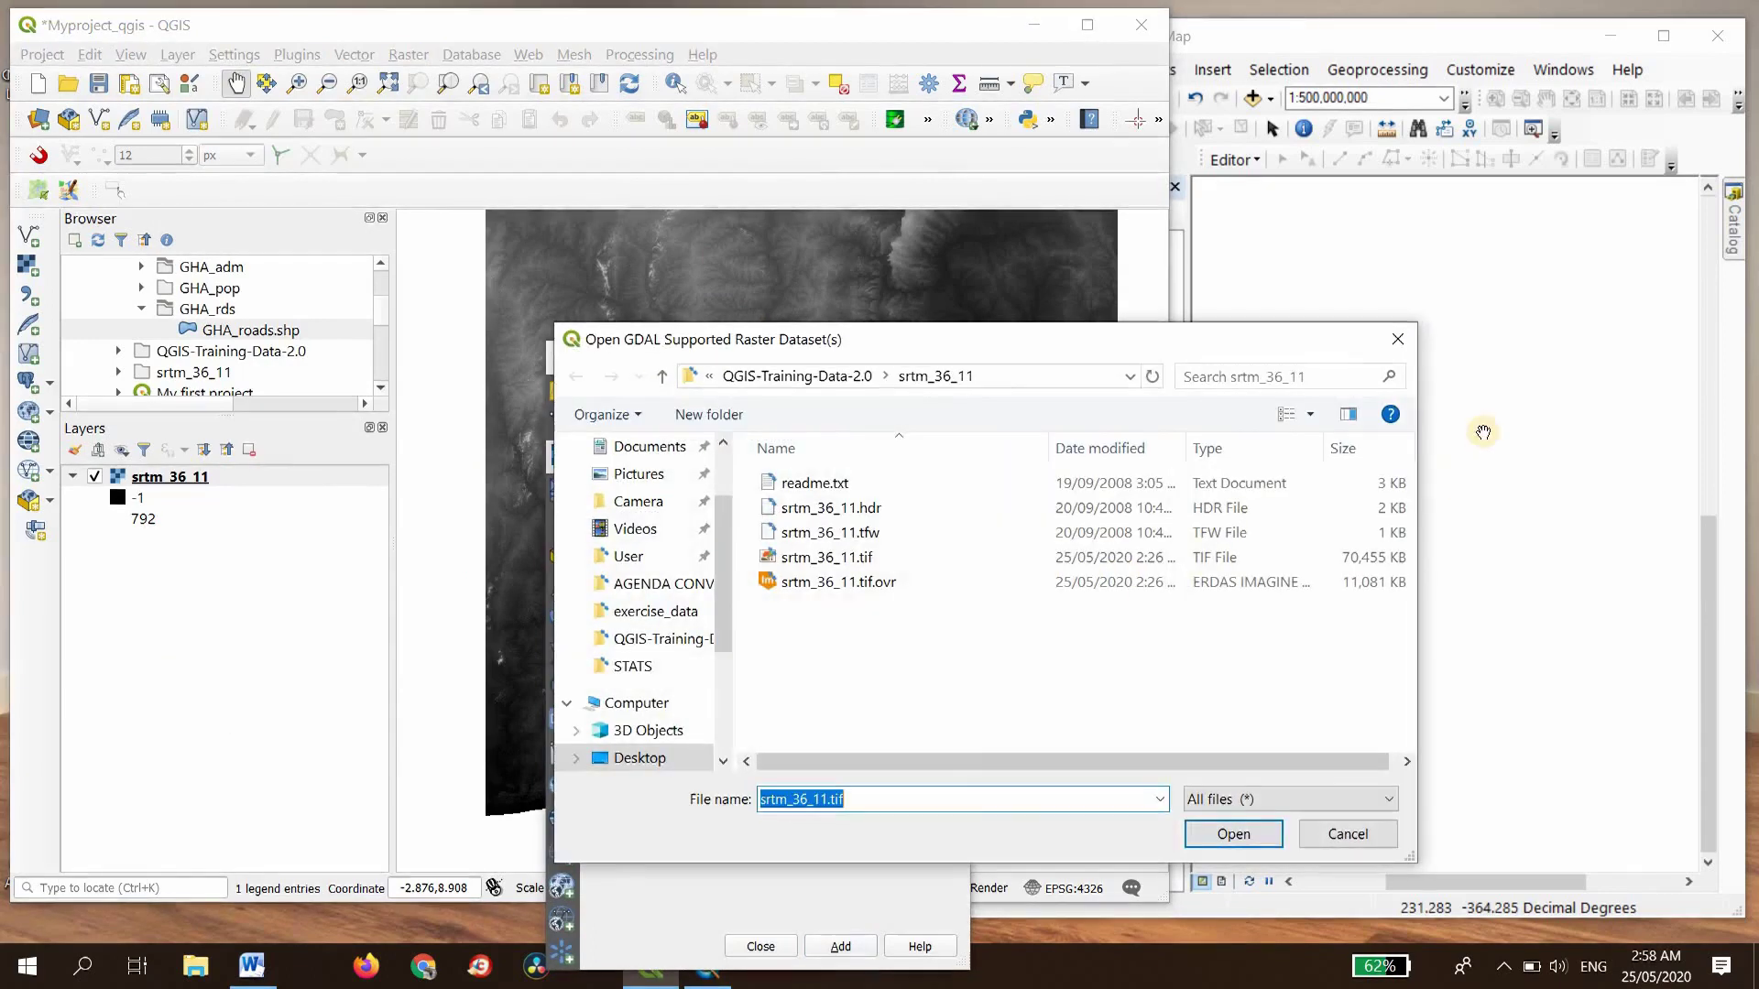
pyautogui.click(1402, 347)
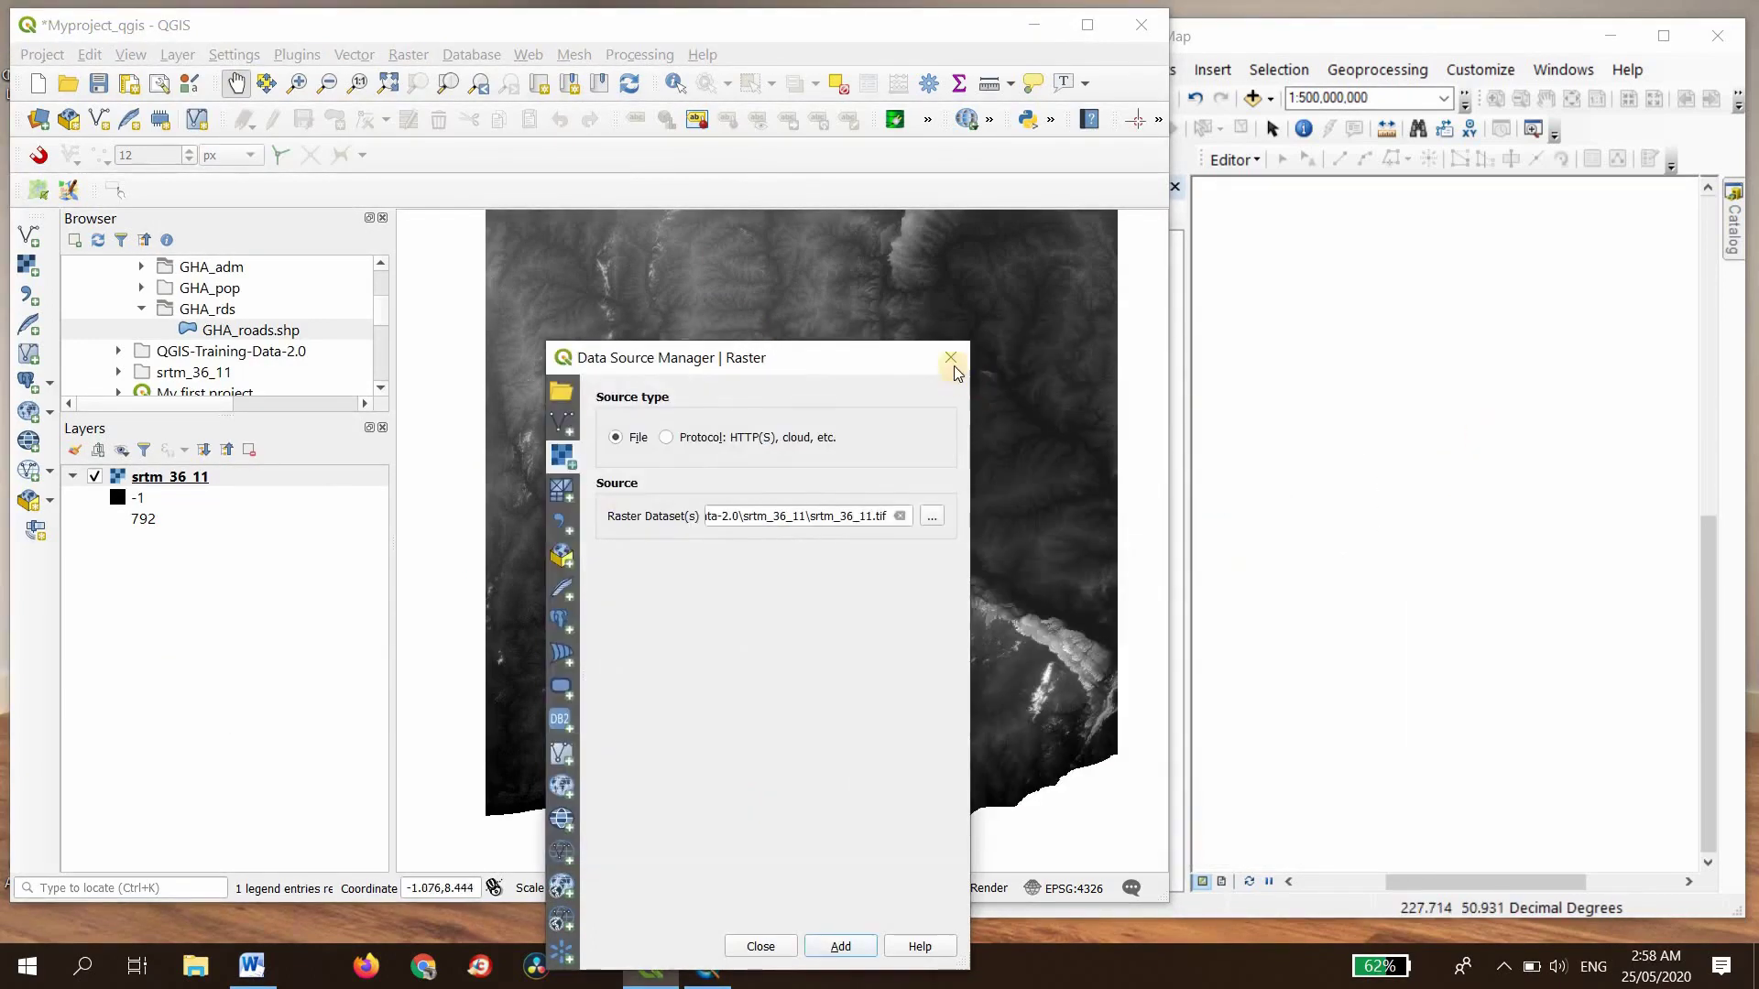
pyautogui.click(951, 354)
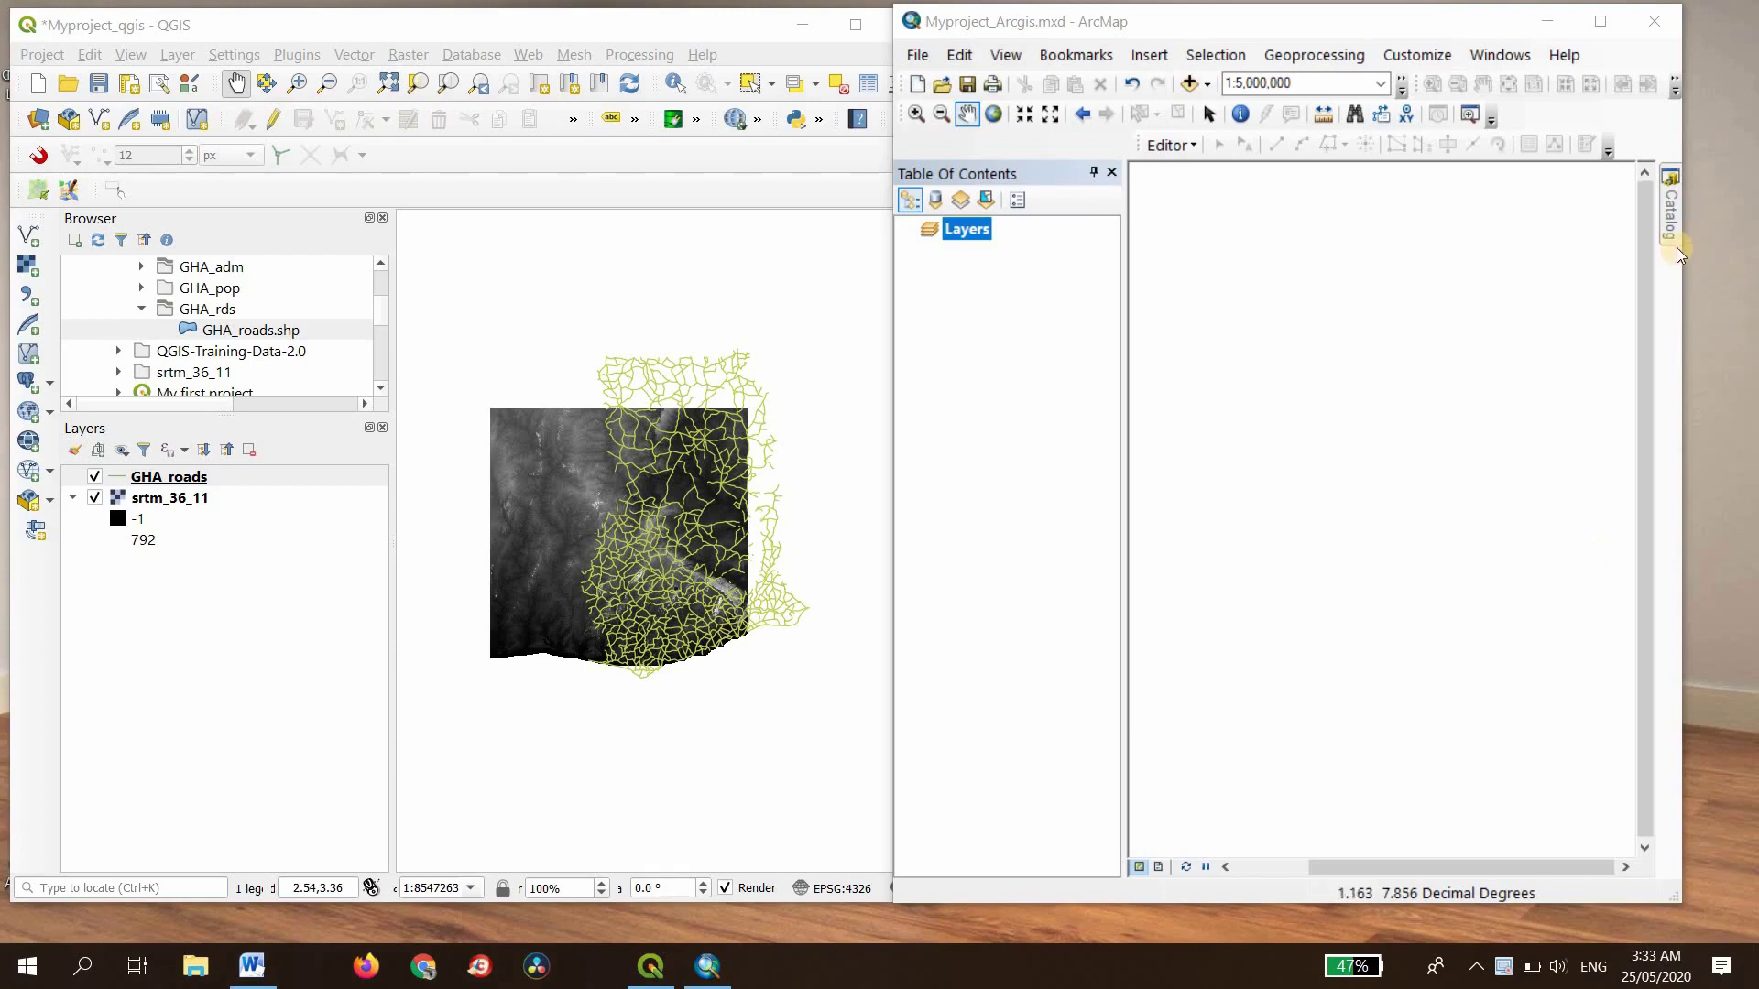
# Step: Switch to ArcMap and disconnect all three existing folder connections in the Catalog
pyautogui.moveTo(1677, 231)
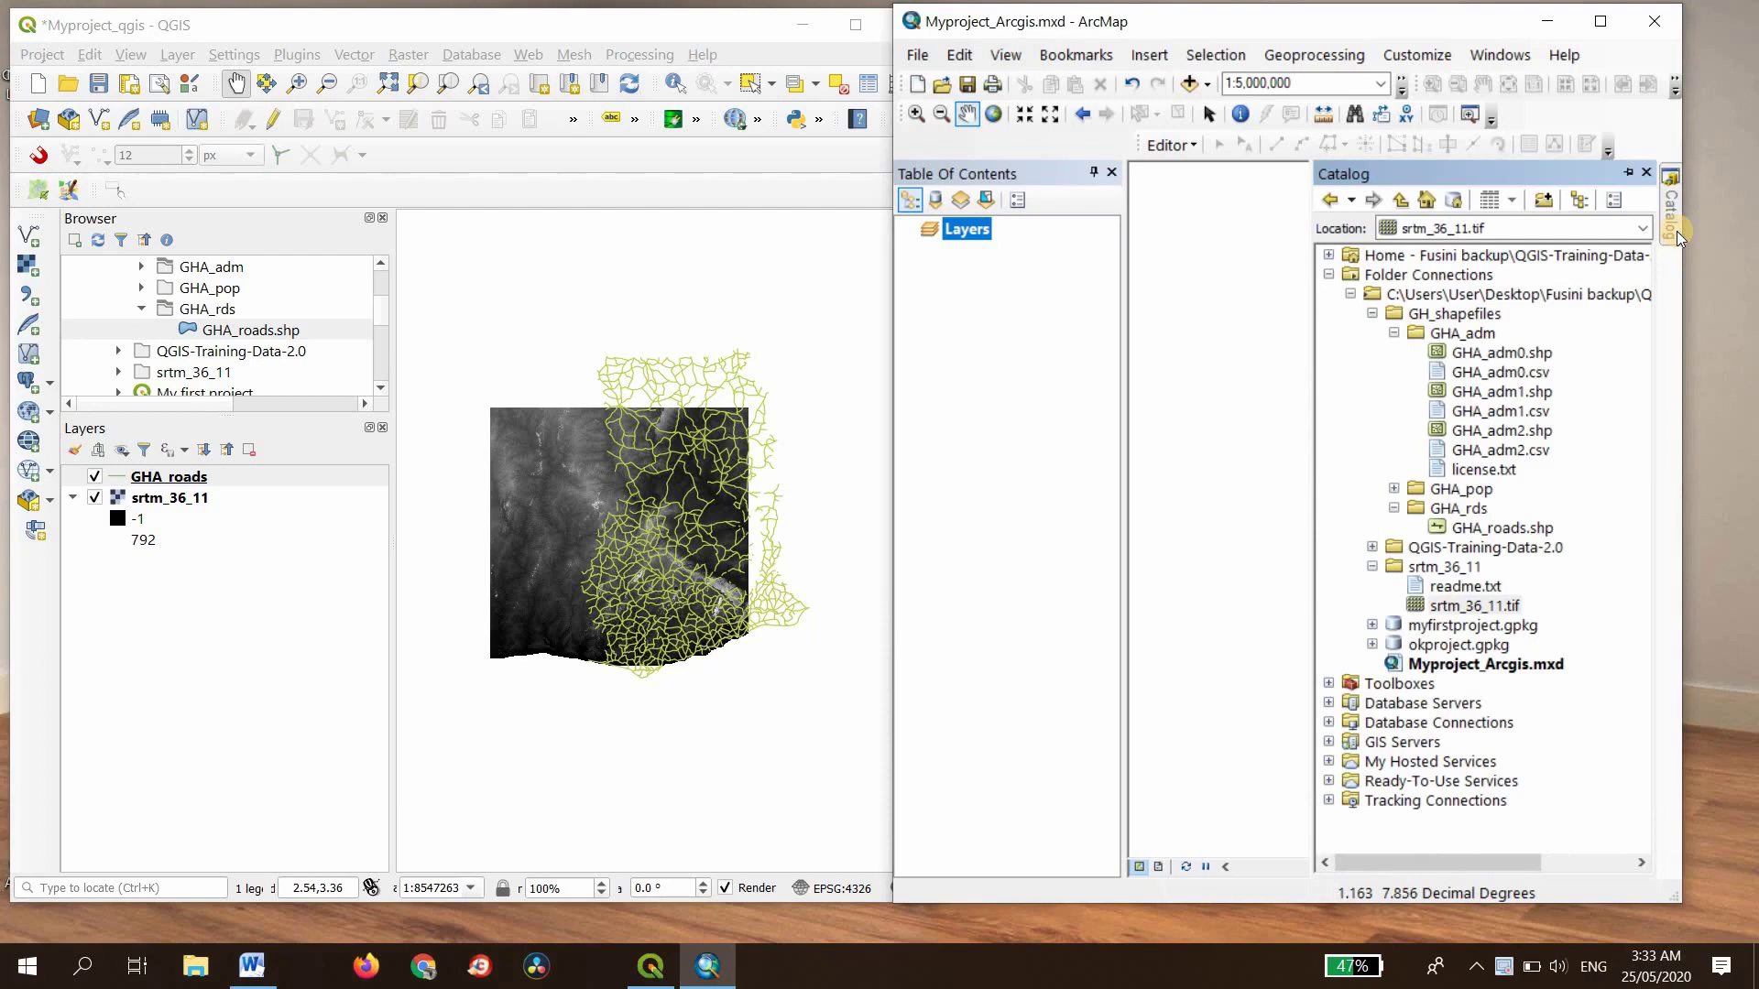
pyautogui.click(1350, 294)
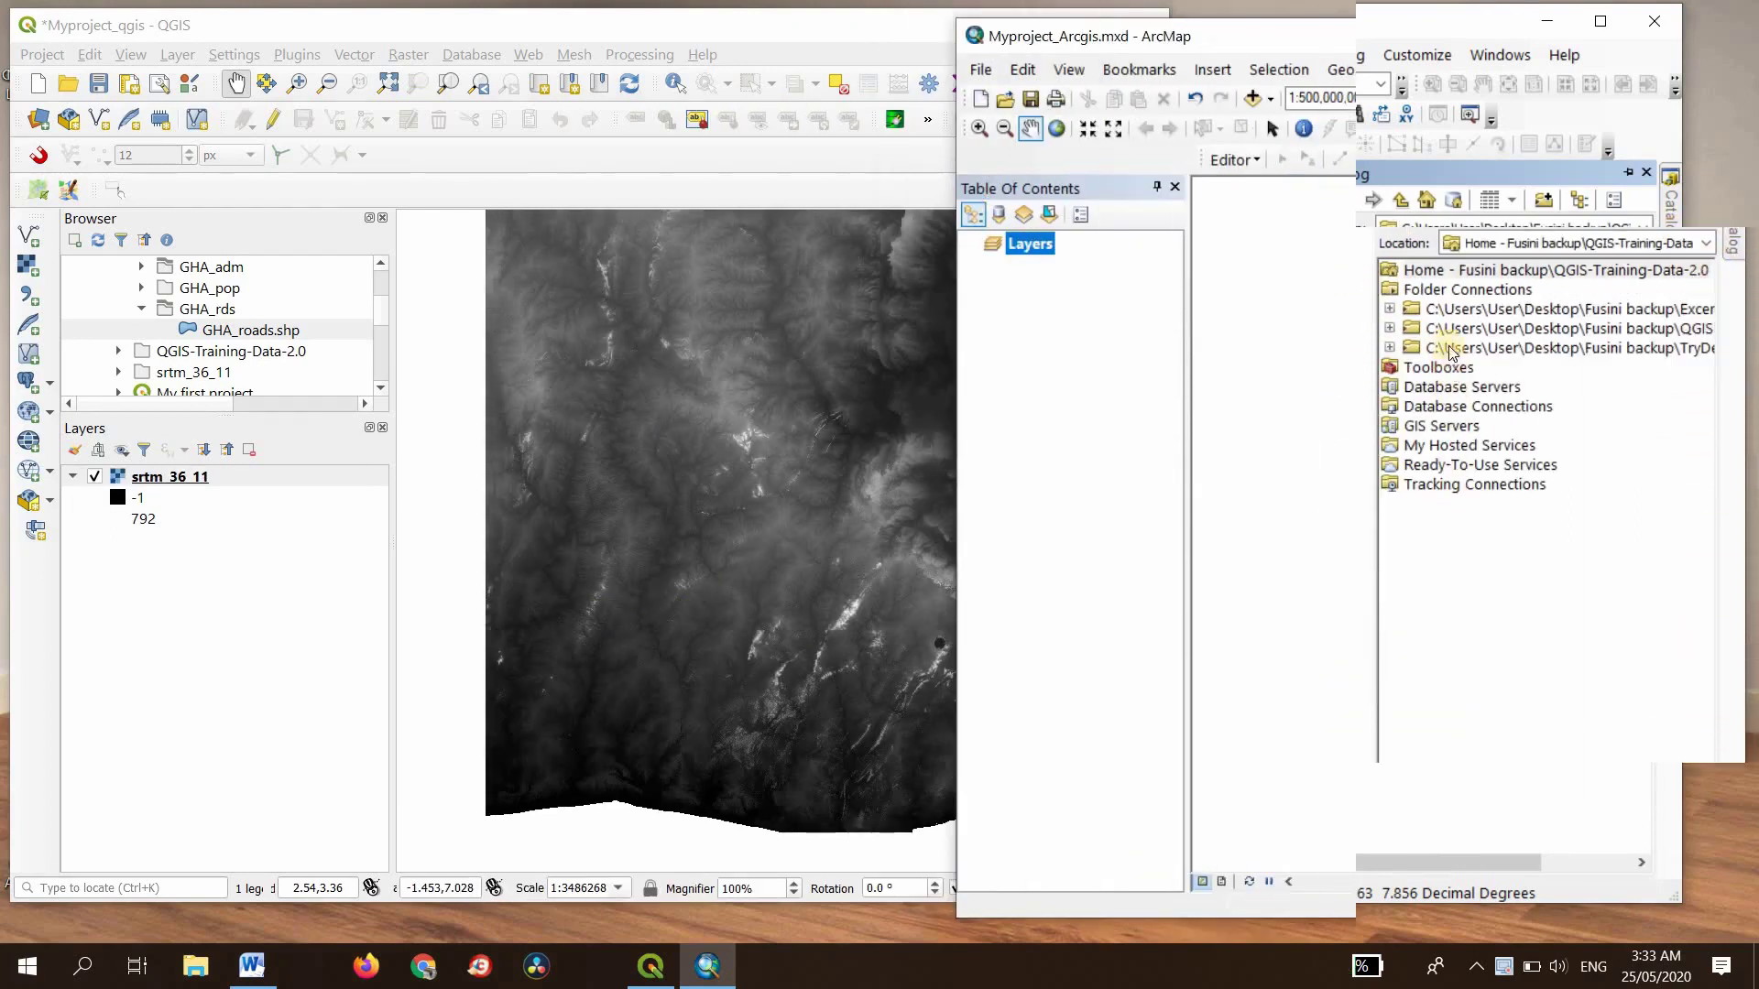
pyautogui.rightClick(1455, 348)
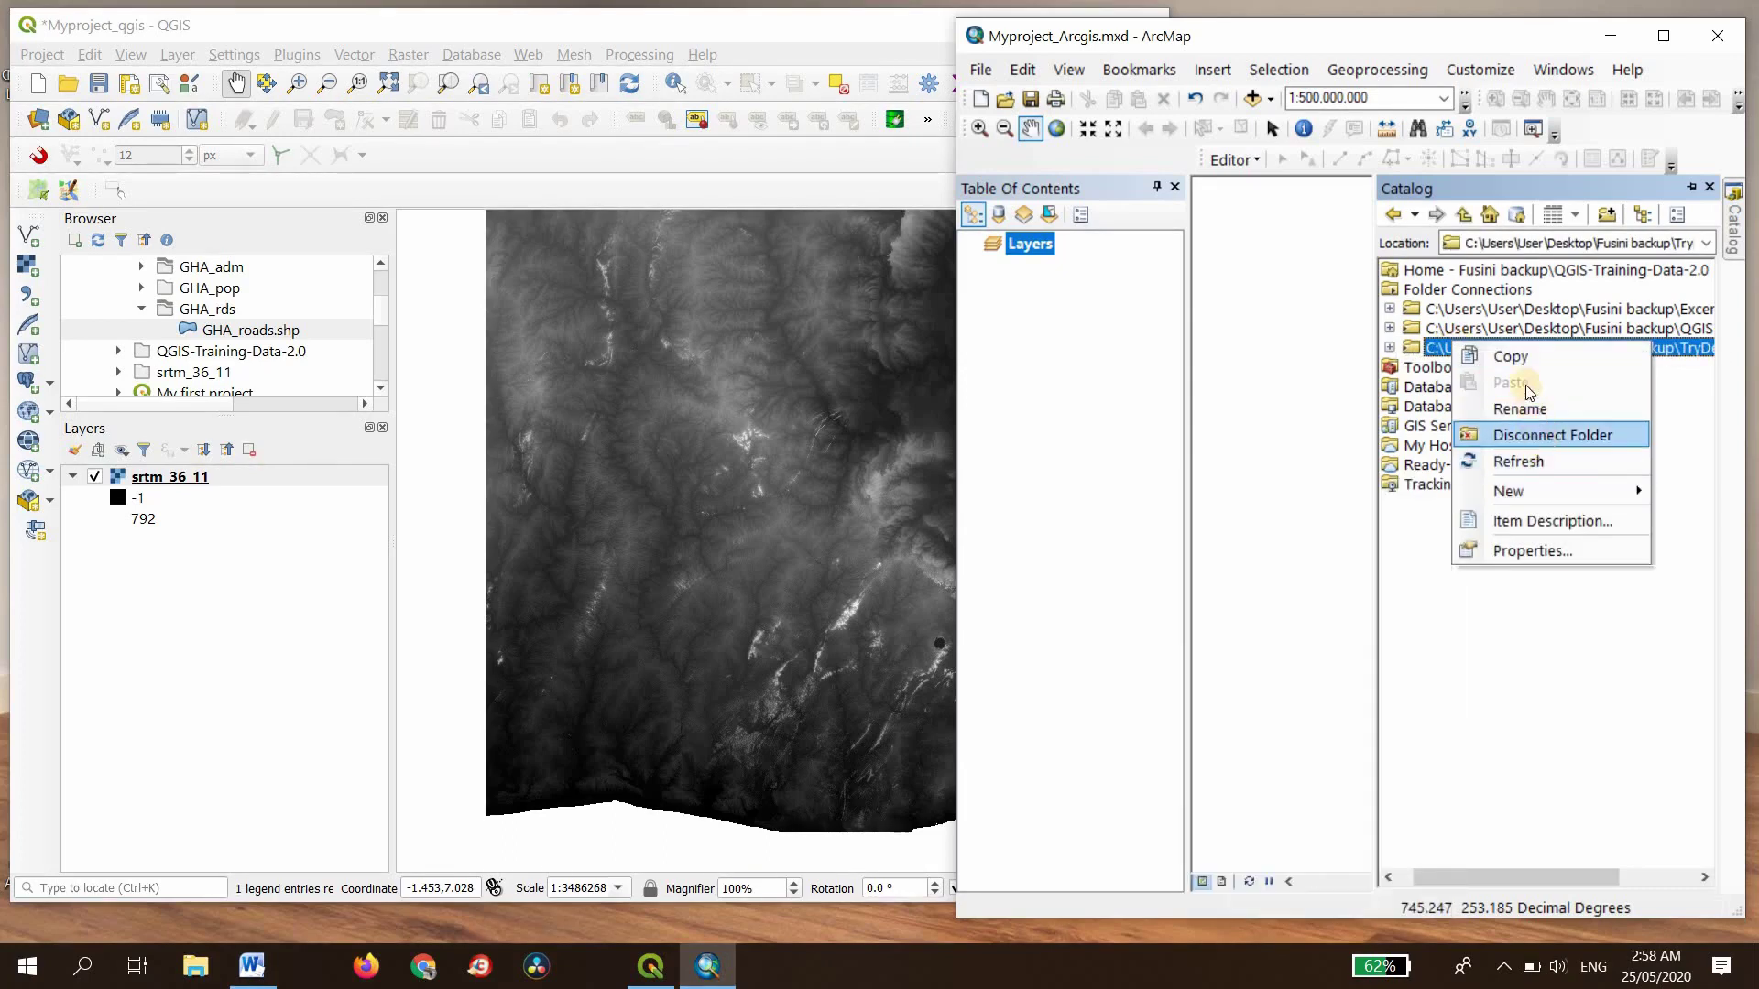
pyautogui.click(1532, 435)
pyautogui.rightClick(1515, 333)
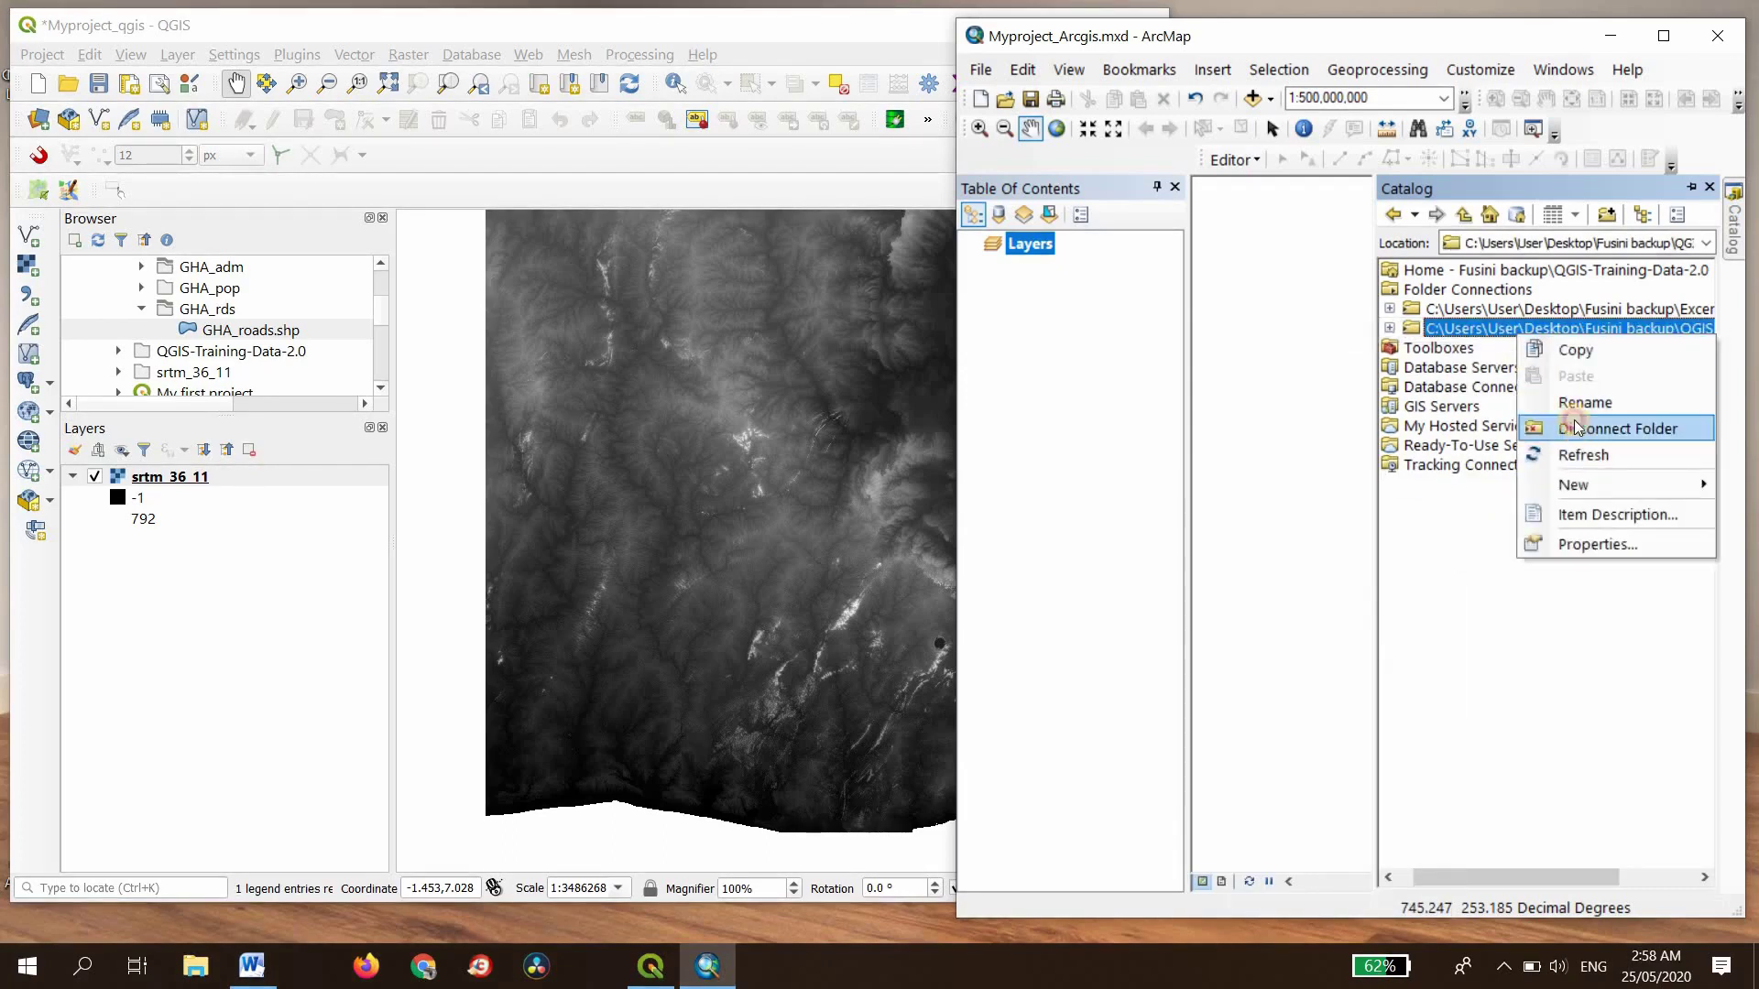
pyautogui.click(1557, 424)
pyautogui.click(1506, 314)
pyautogui.rightClick(1505, 316)
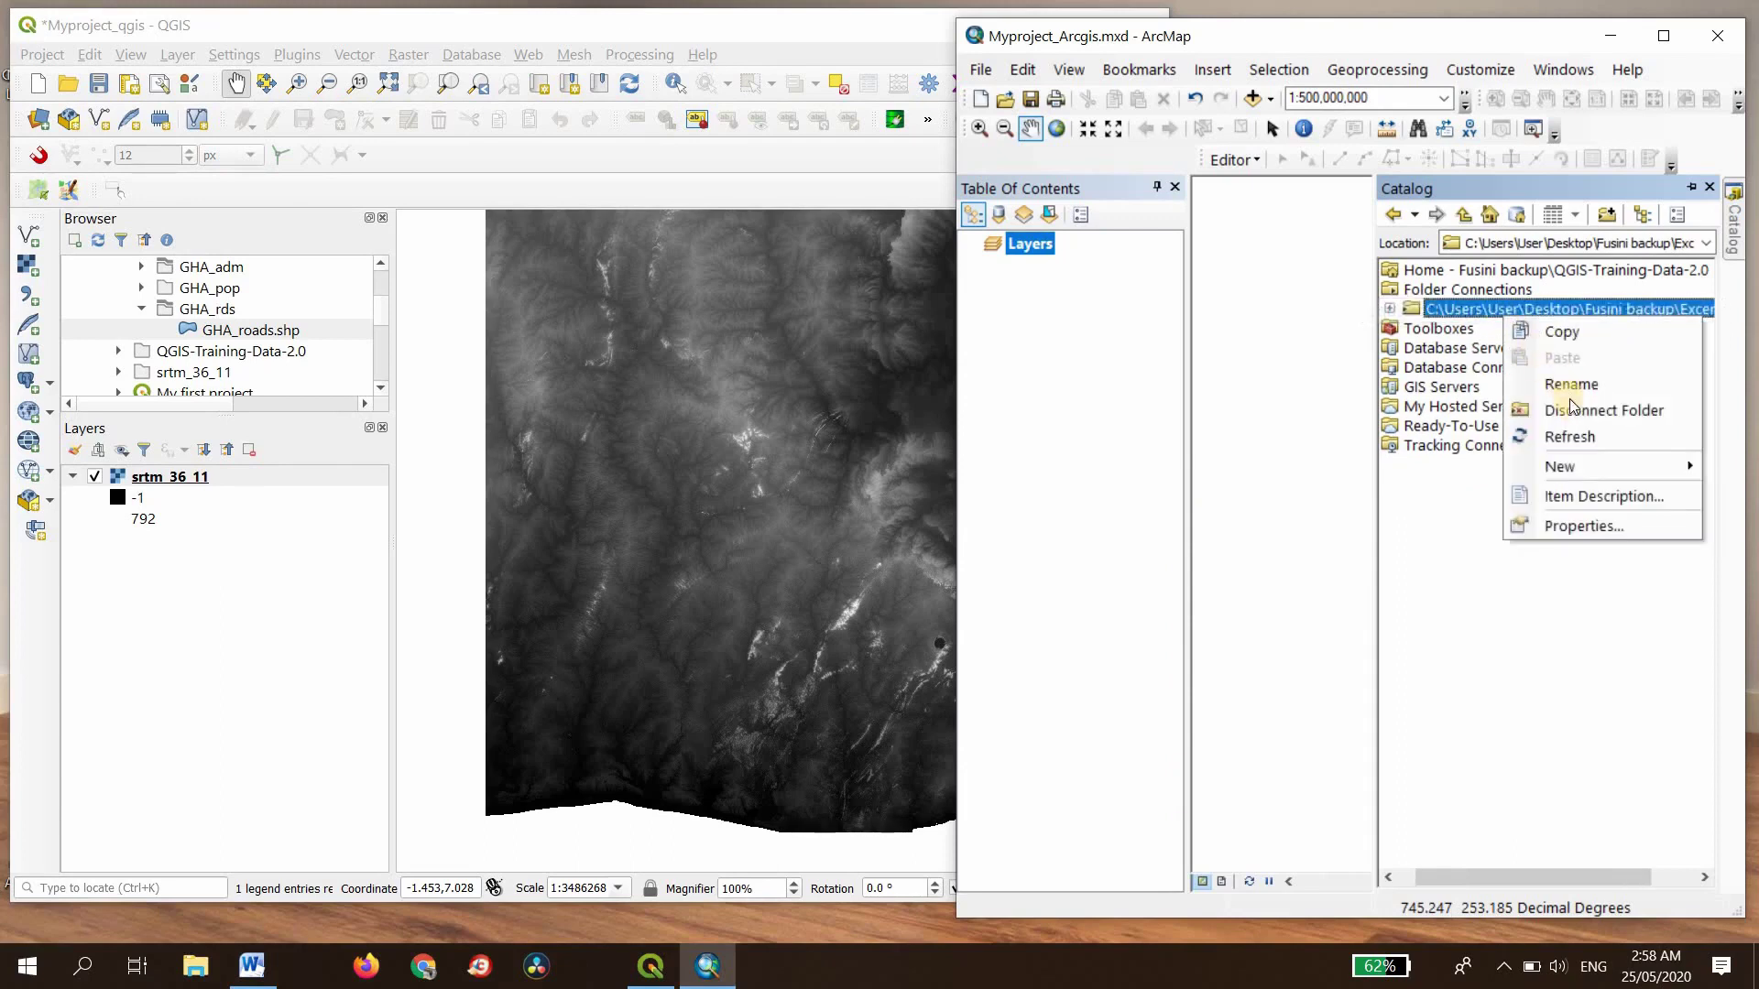
pyautogui.click(1553, 405)
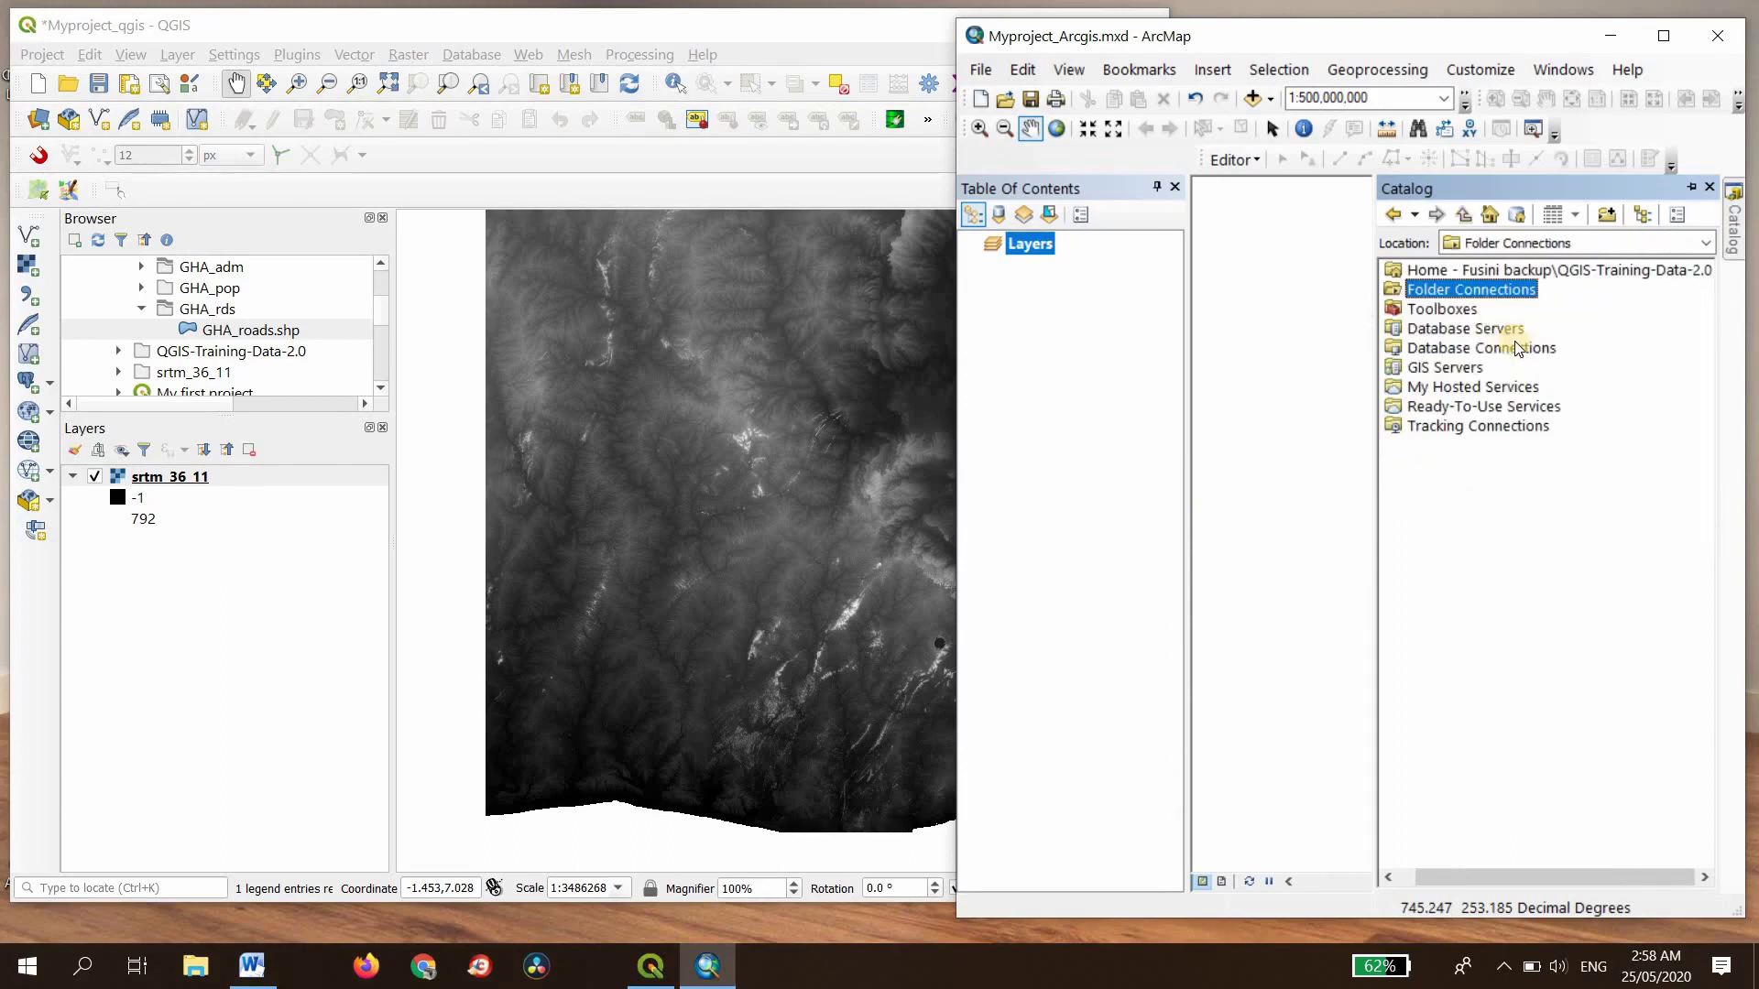
# Step: Connect the Catalog to the QGIS-Training-Data-2.0 folder inside the backup folder on the desktop
pyautogui.rightClick(1470, 291)
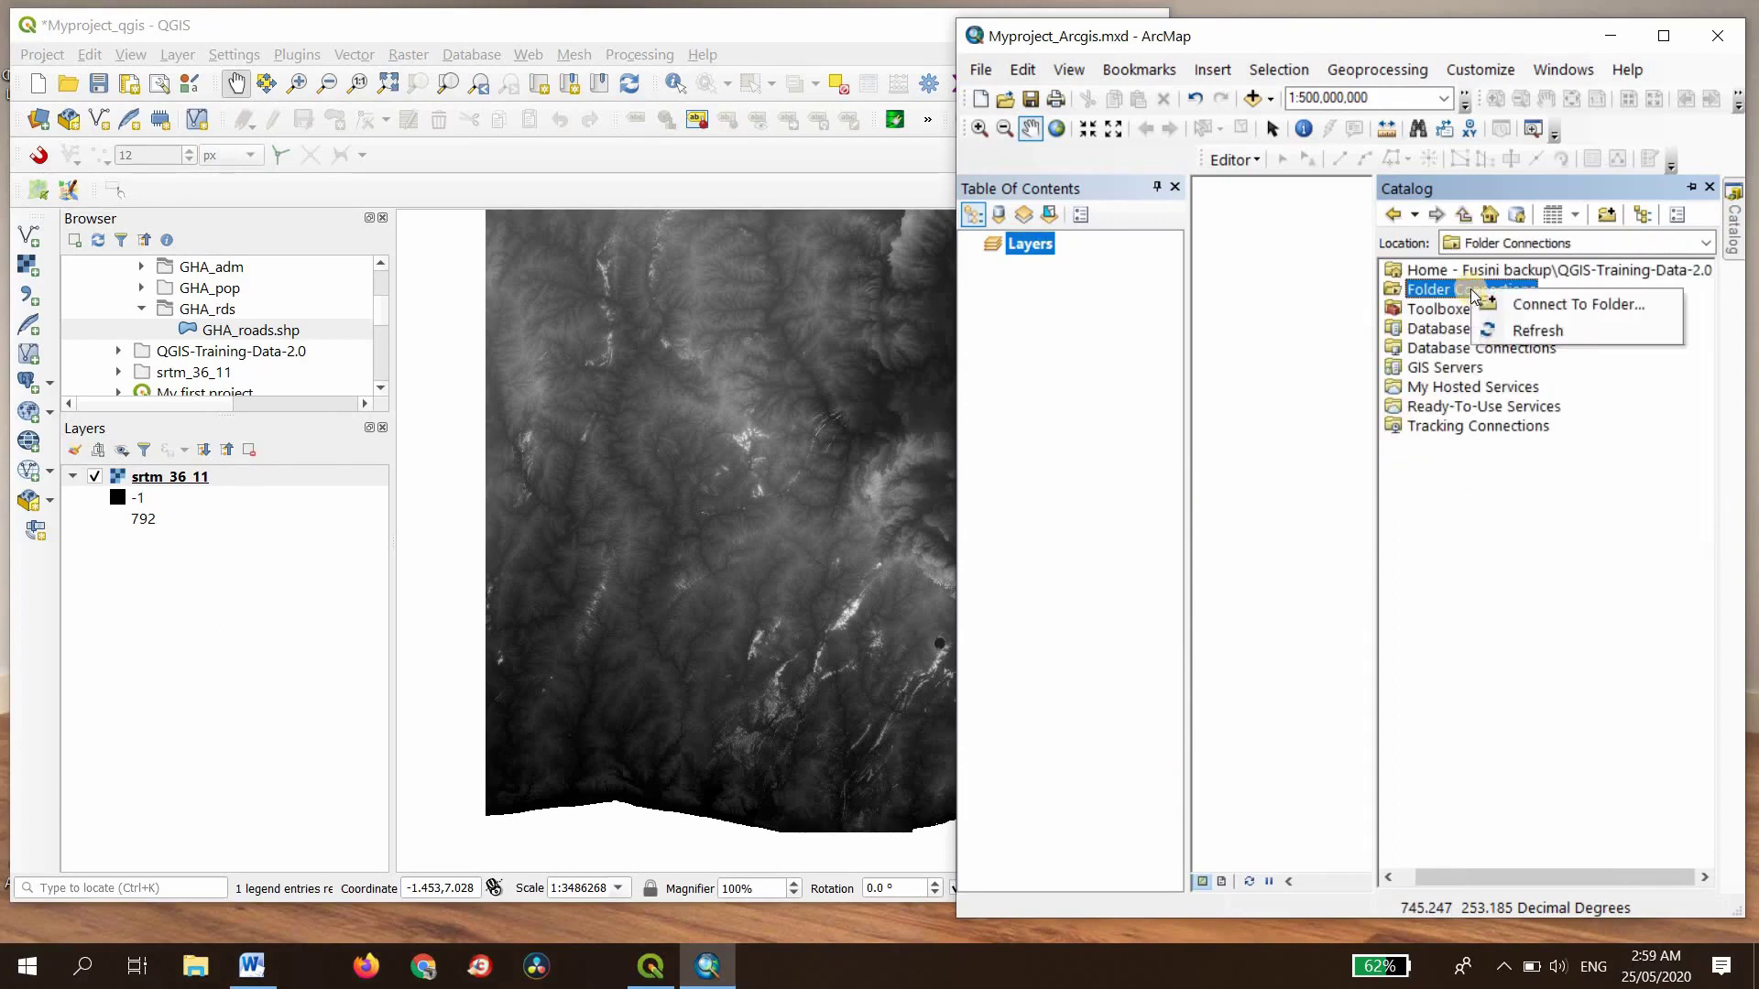
pyautogui.click(1570, 306)
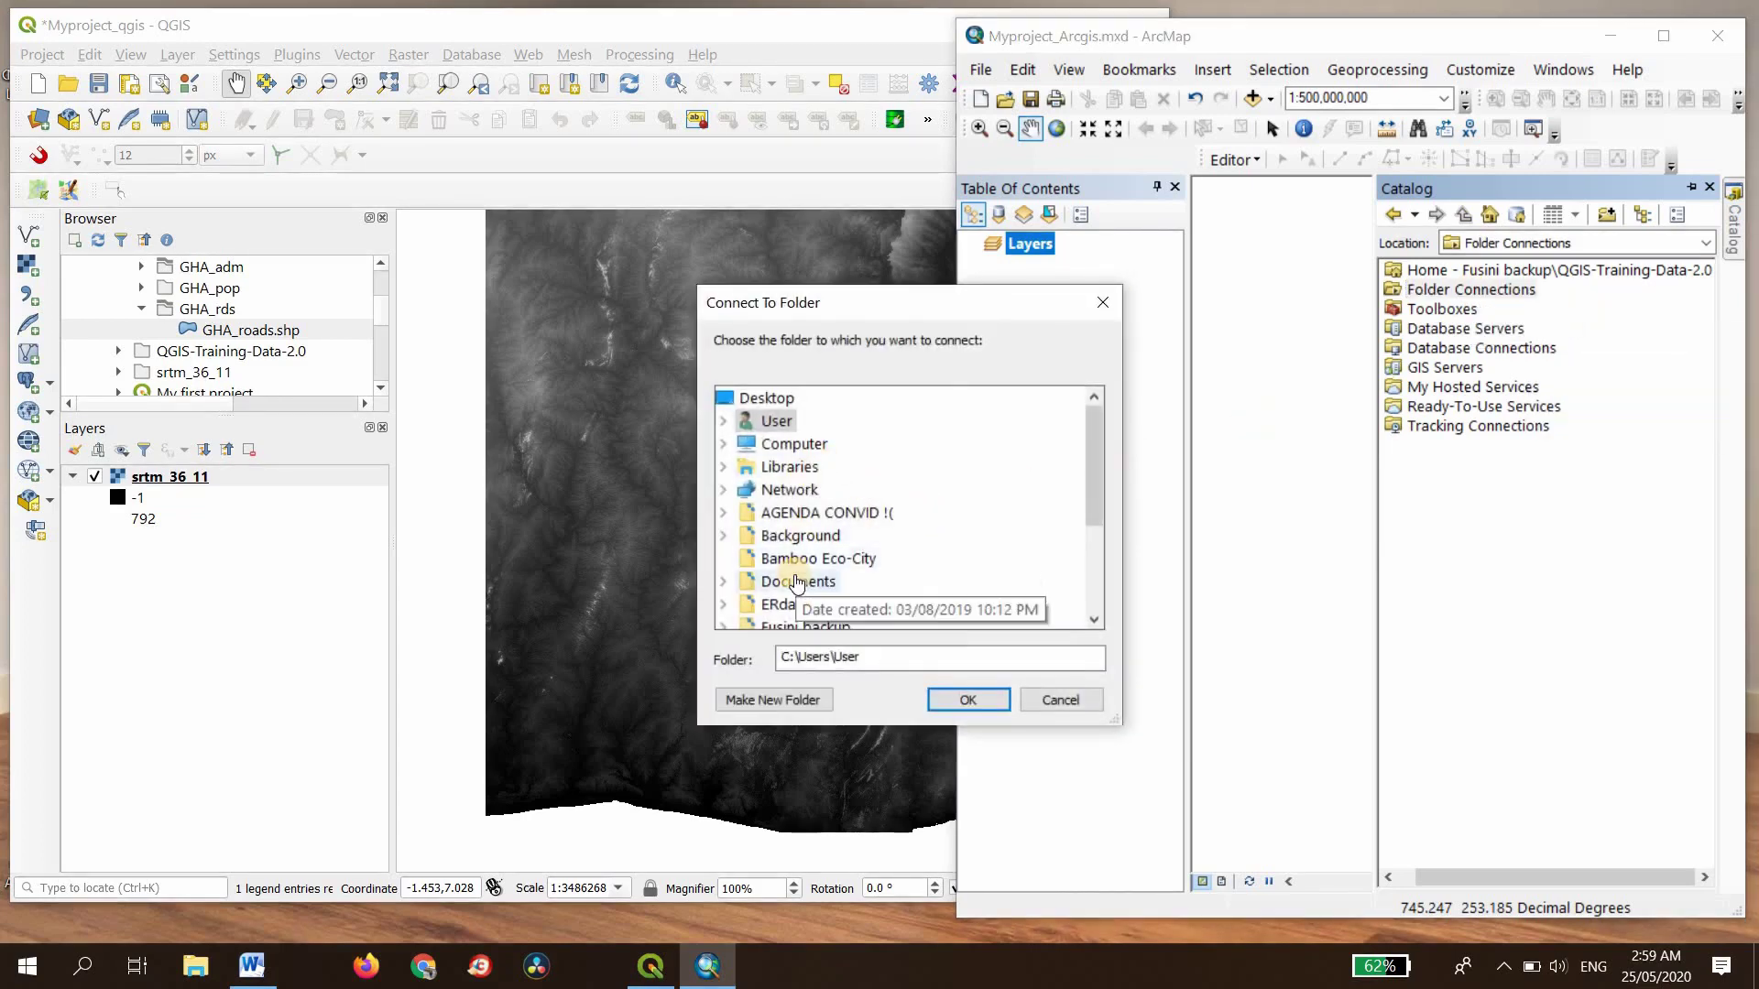
pyautogui.click(793, 536)
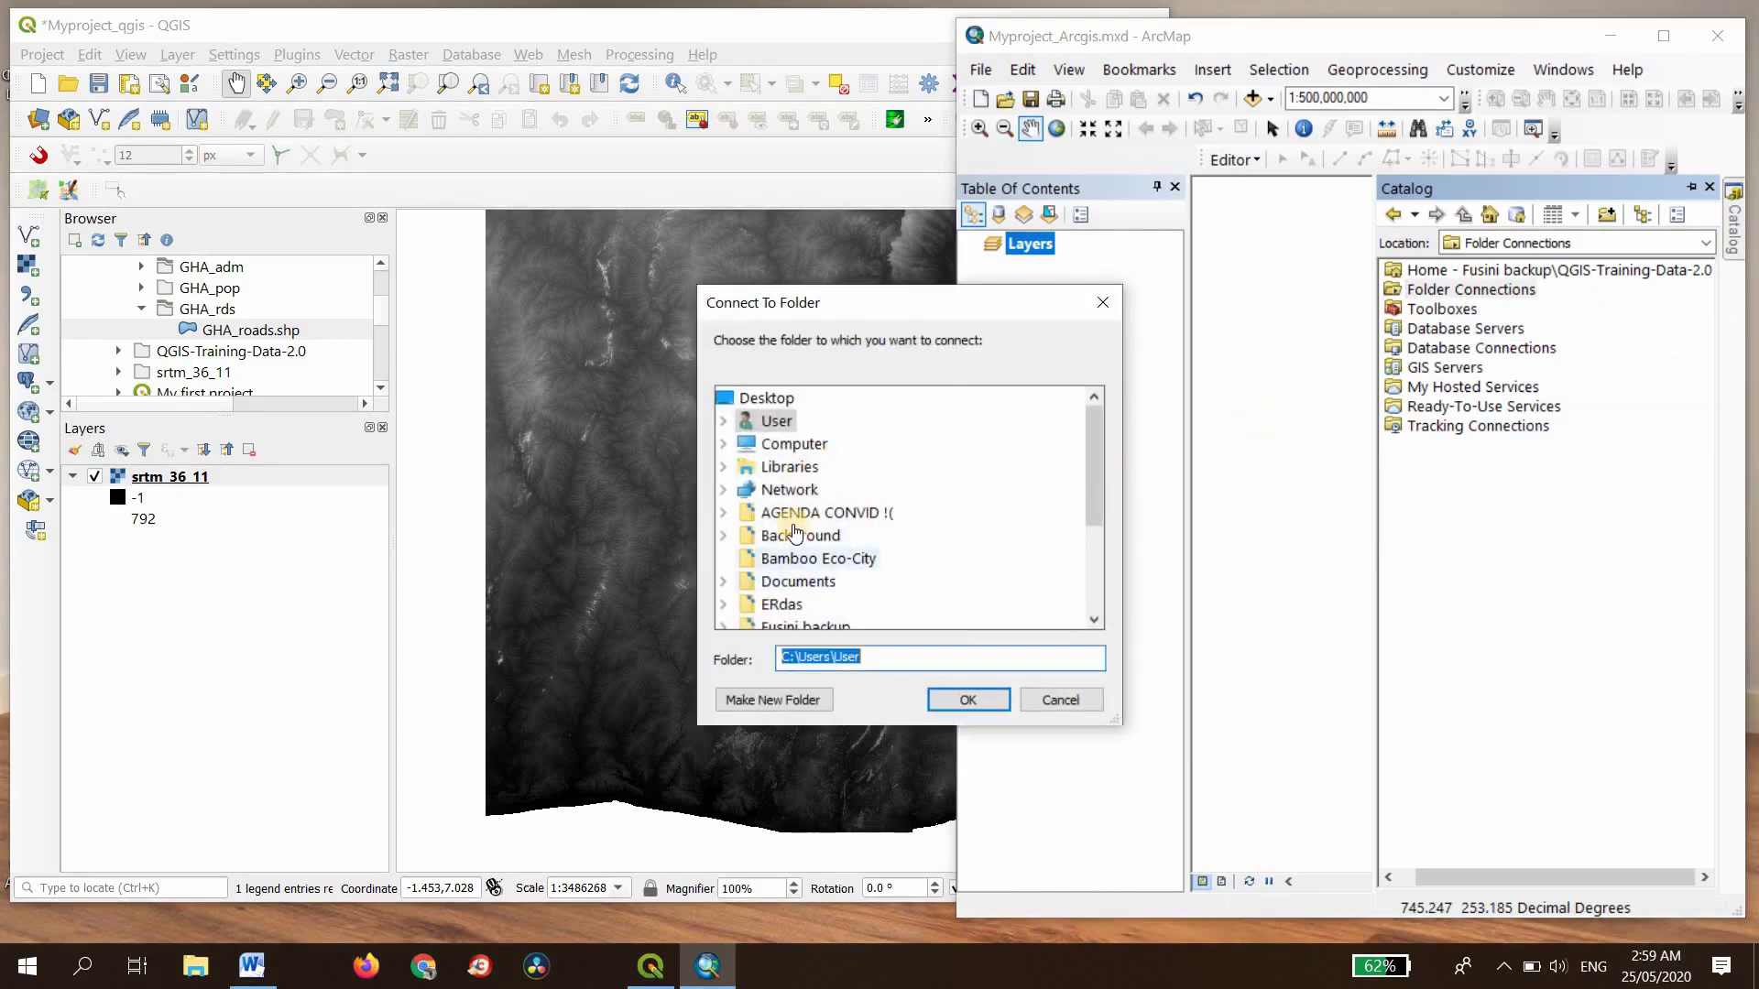
pyautogui.doubleClick(793, 534)
pyautogui.press('d')
pyautogui.press('d')
pyautogui.press('d')
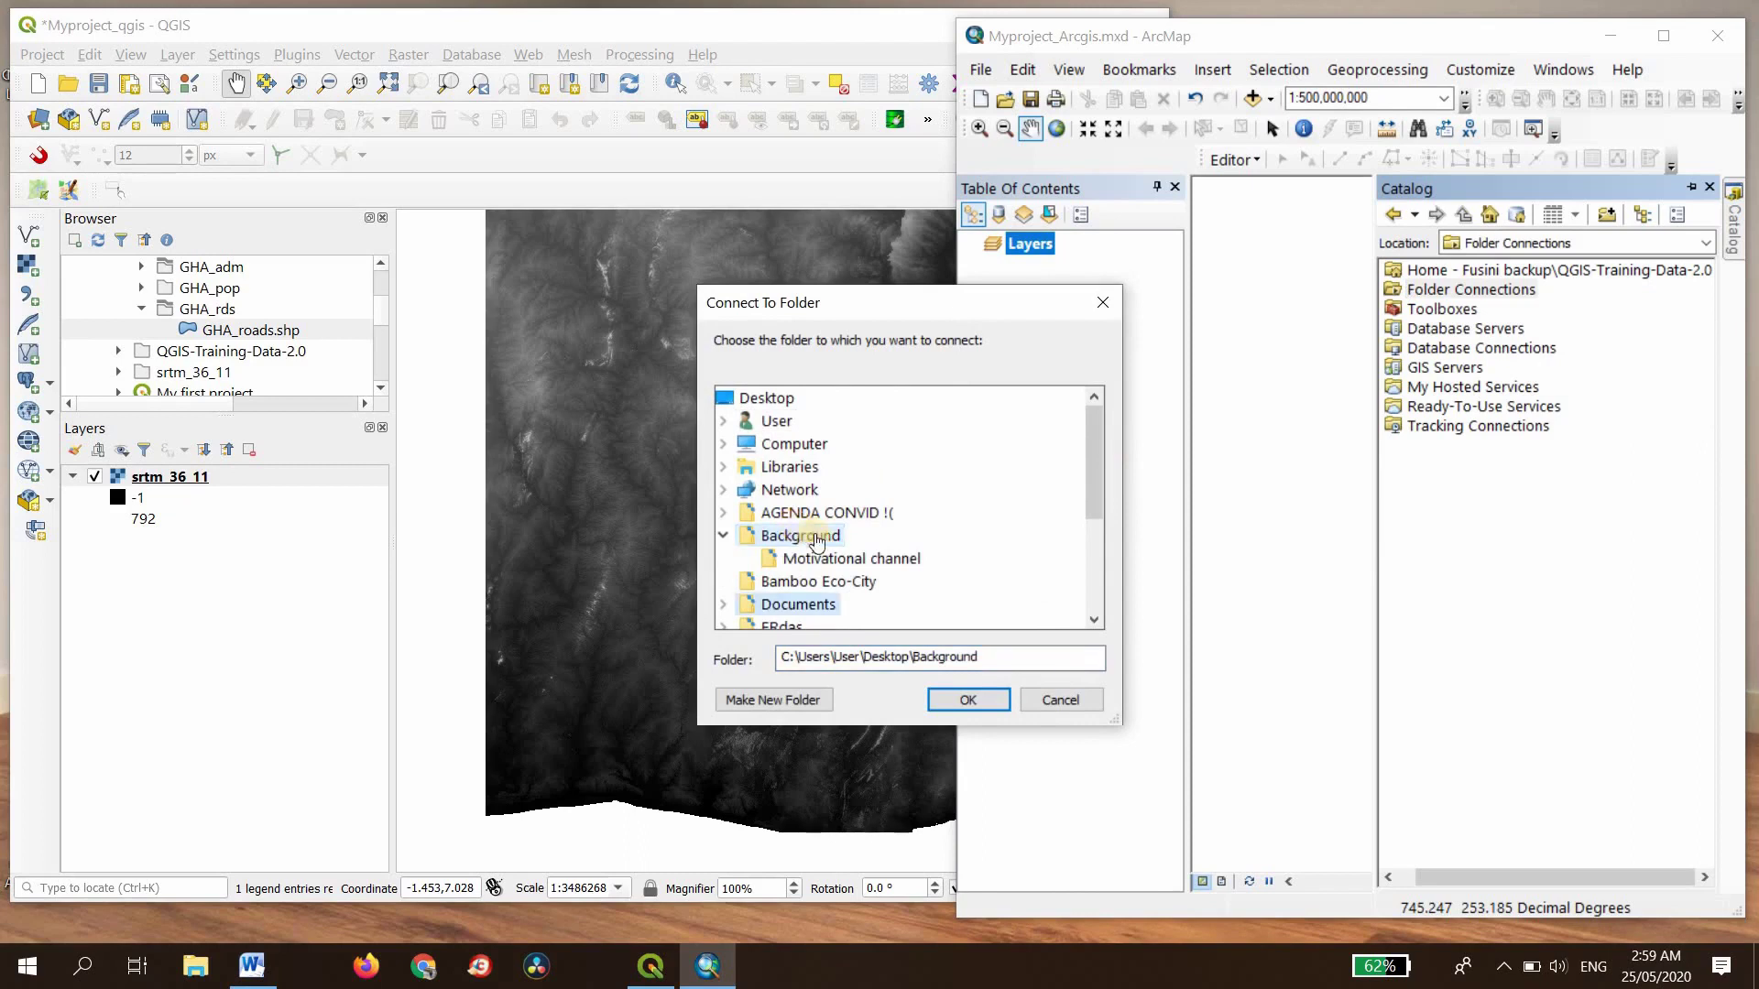
pyautogui.click(786, 398)
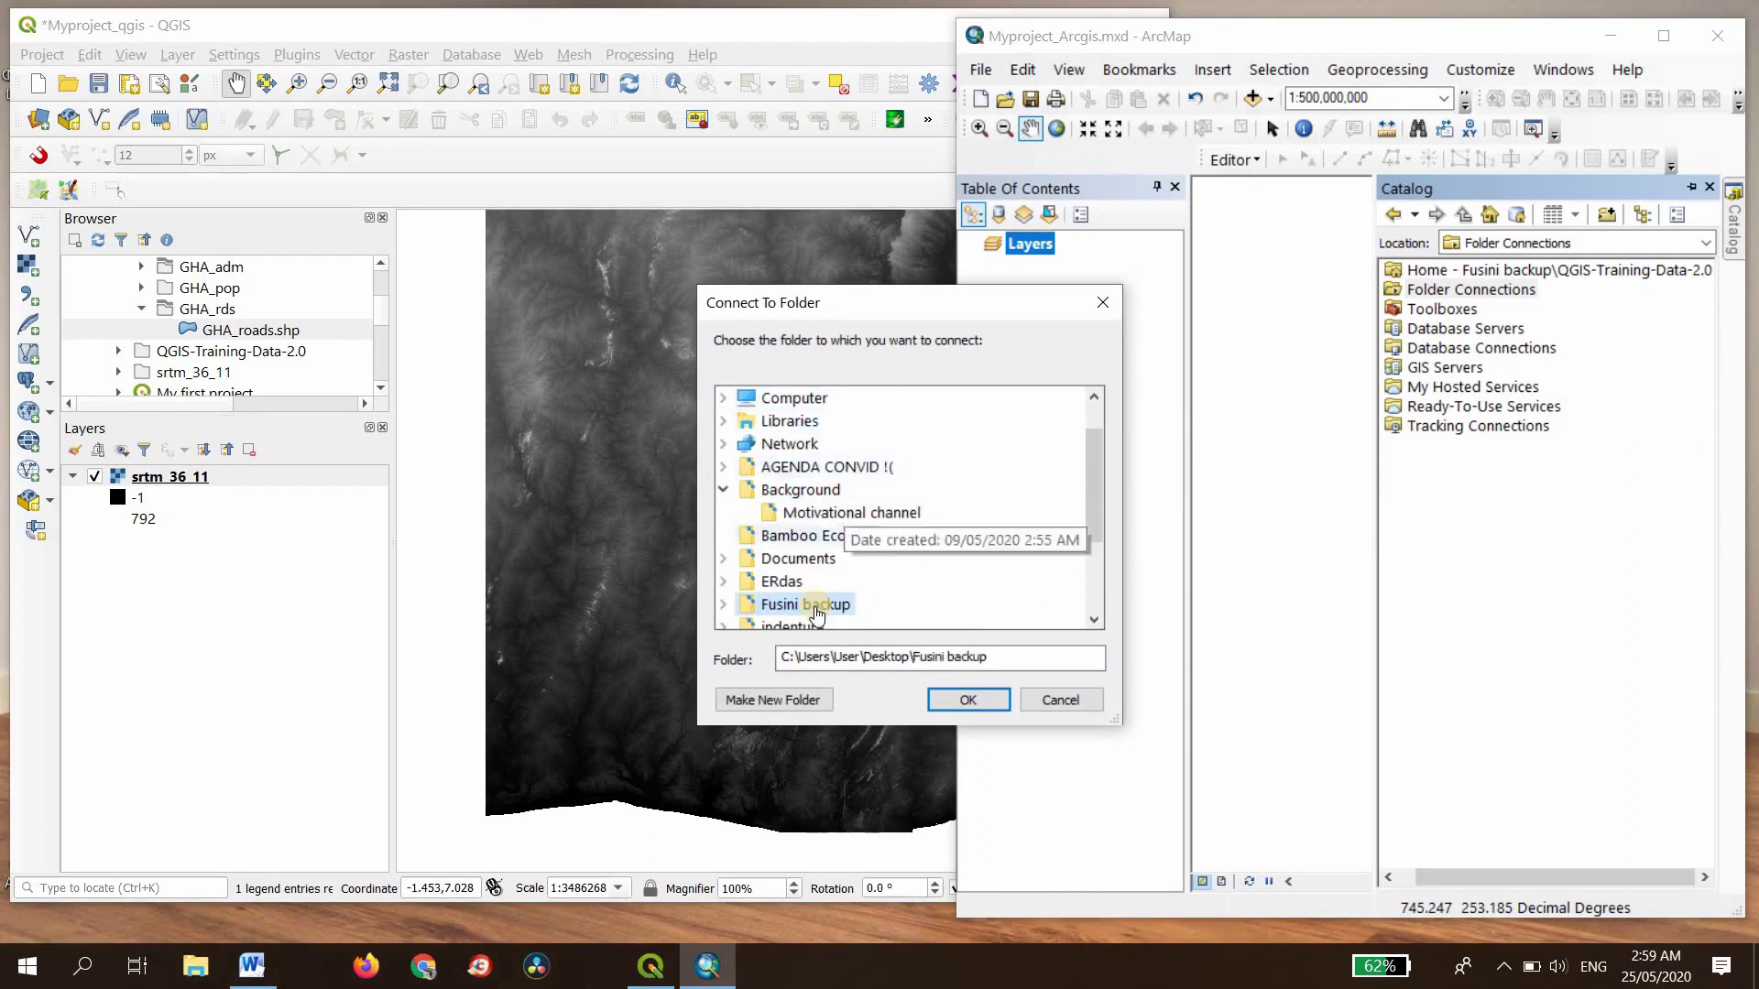
pyautogui.doubleClick(793, 603)
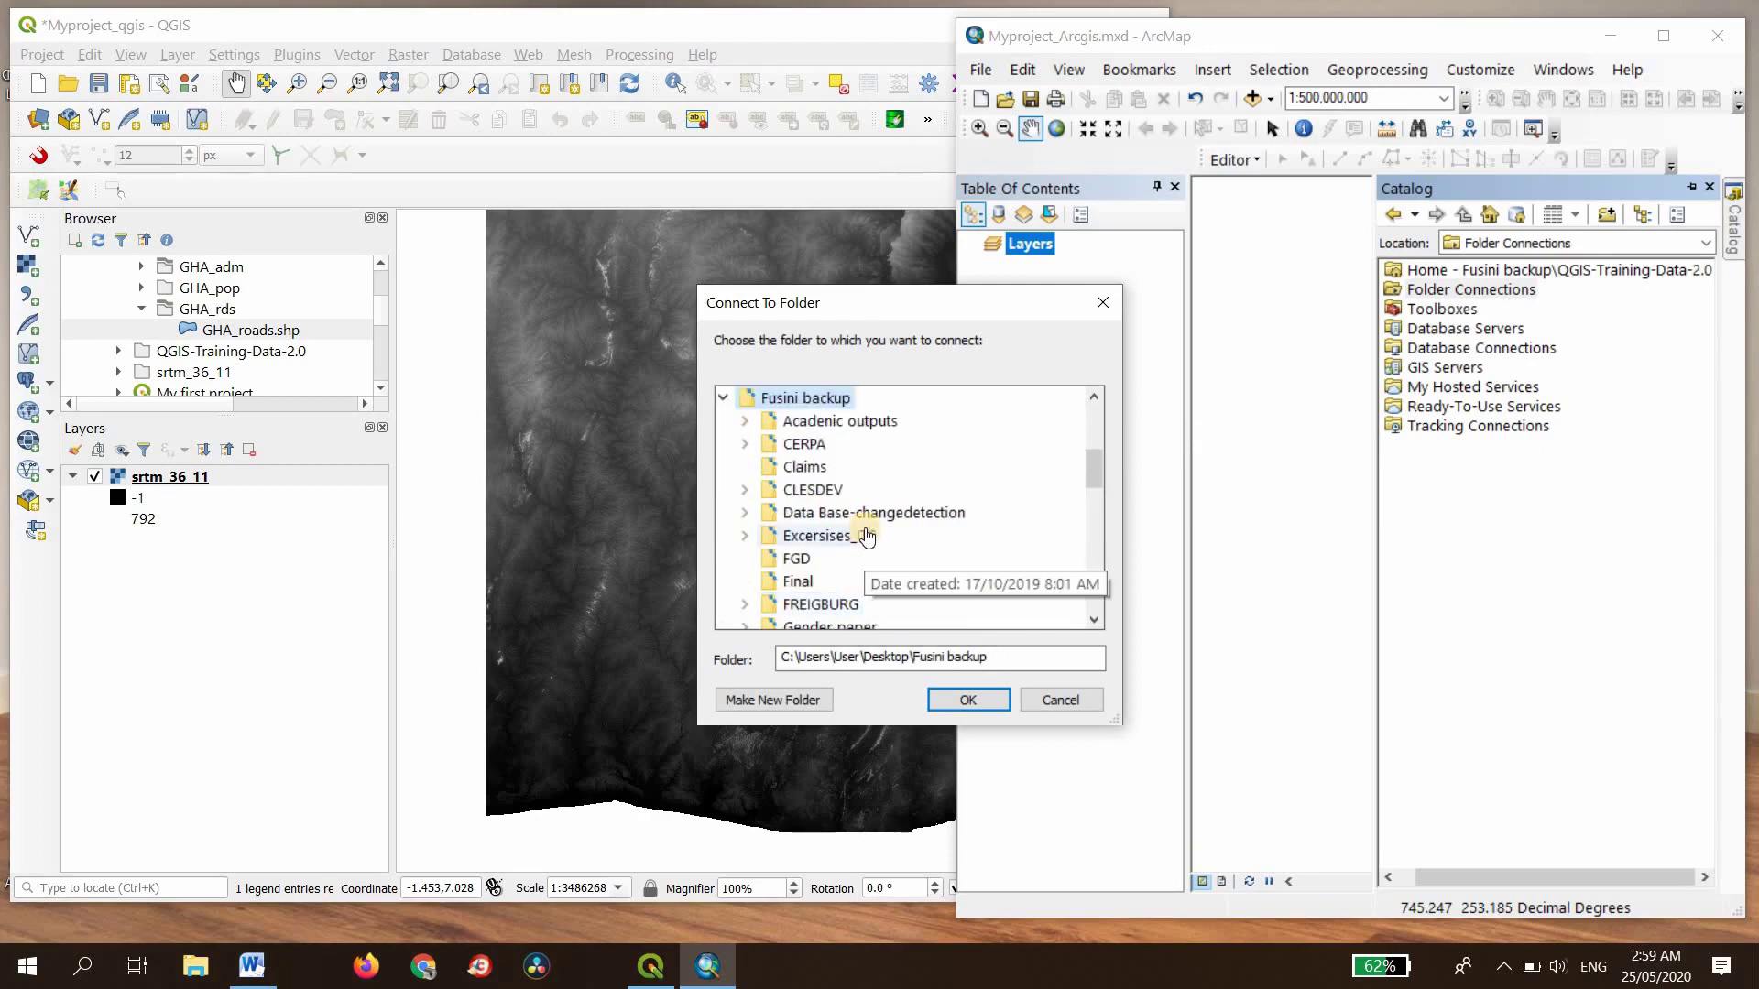
pyautogui.scroll(-5, 866, 537)
pyautogui.click(859, 603)
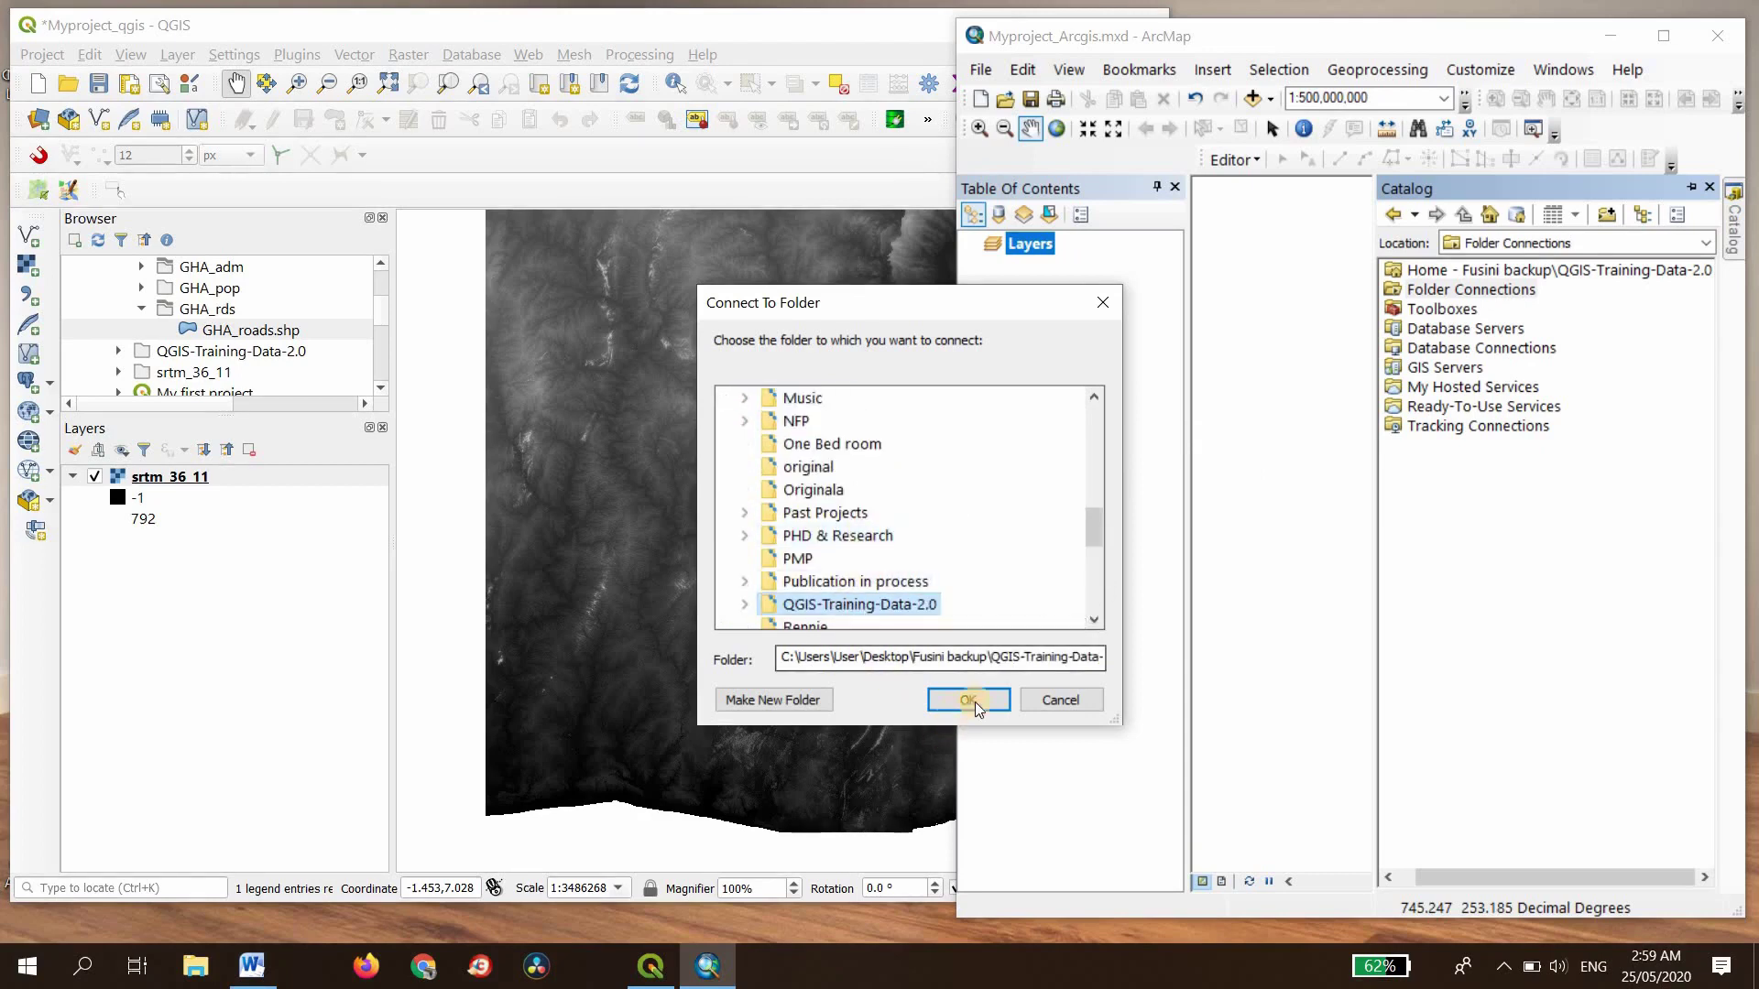
pyautogui.press('Return')
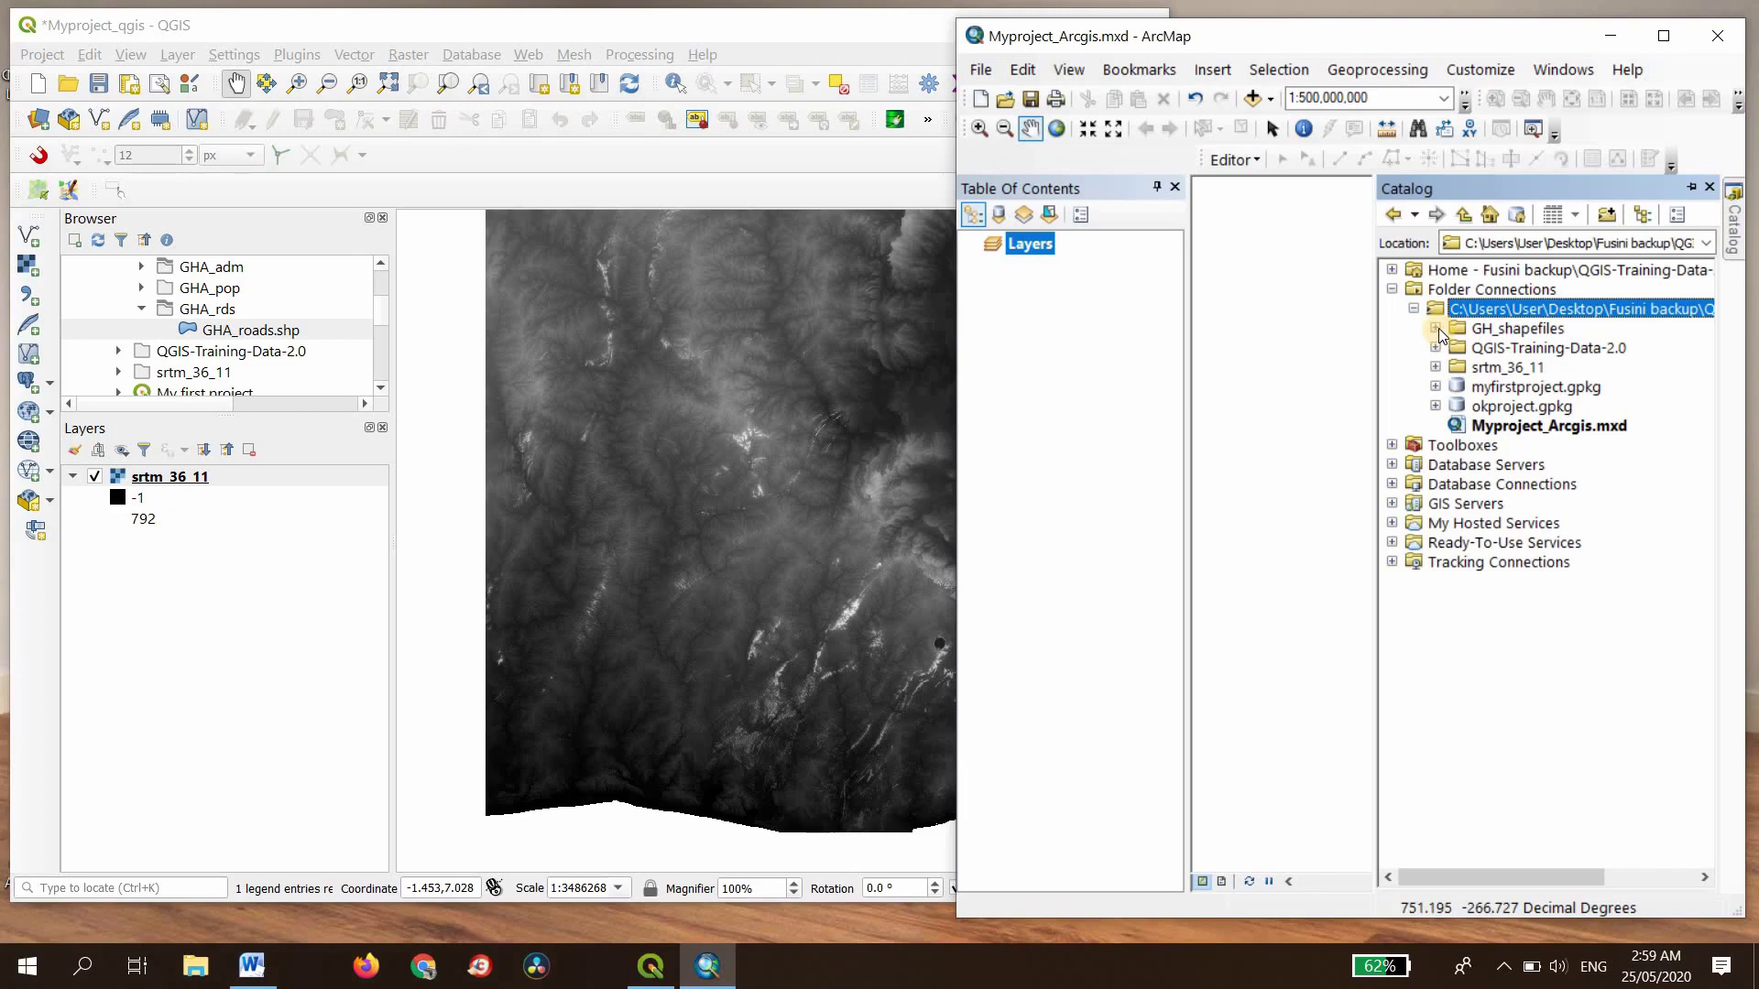
# Step: Add GHA_adm1.shp and GHA_adm2.shp from the GHA_adm folder in GH_shapefiles to the map
pyautogui.click(1437, 329)
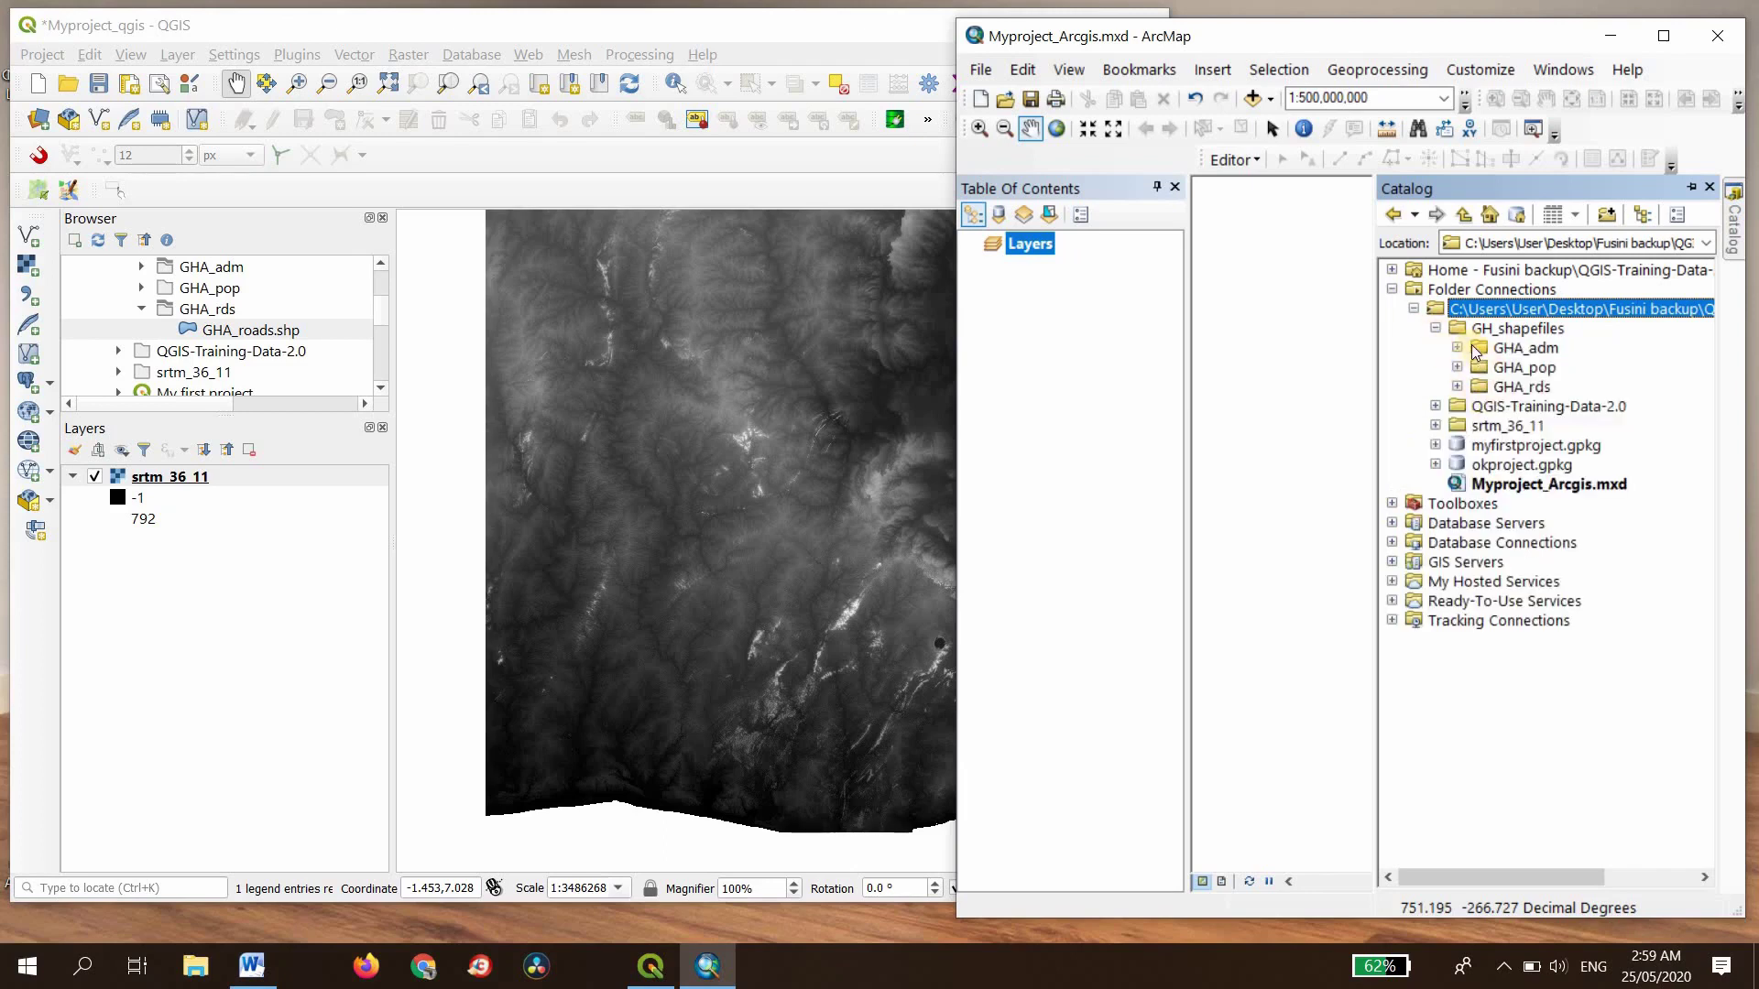
pyautogui.click(1457, 347)
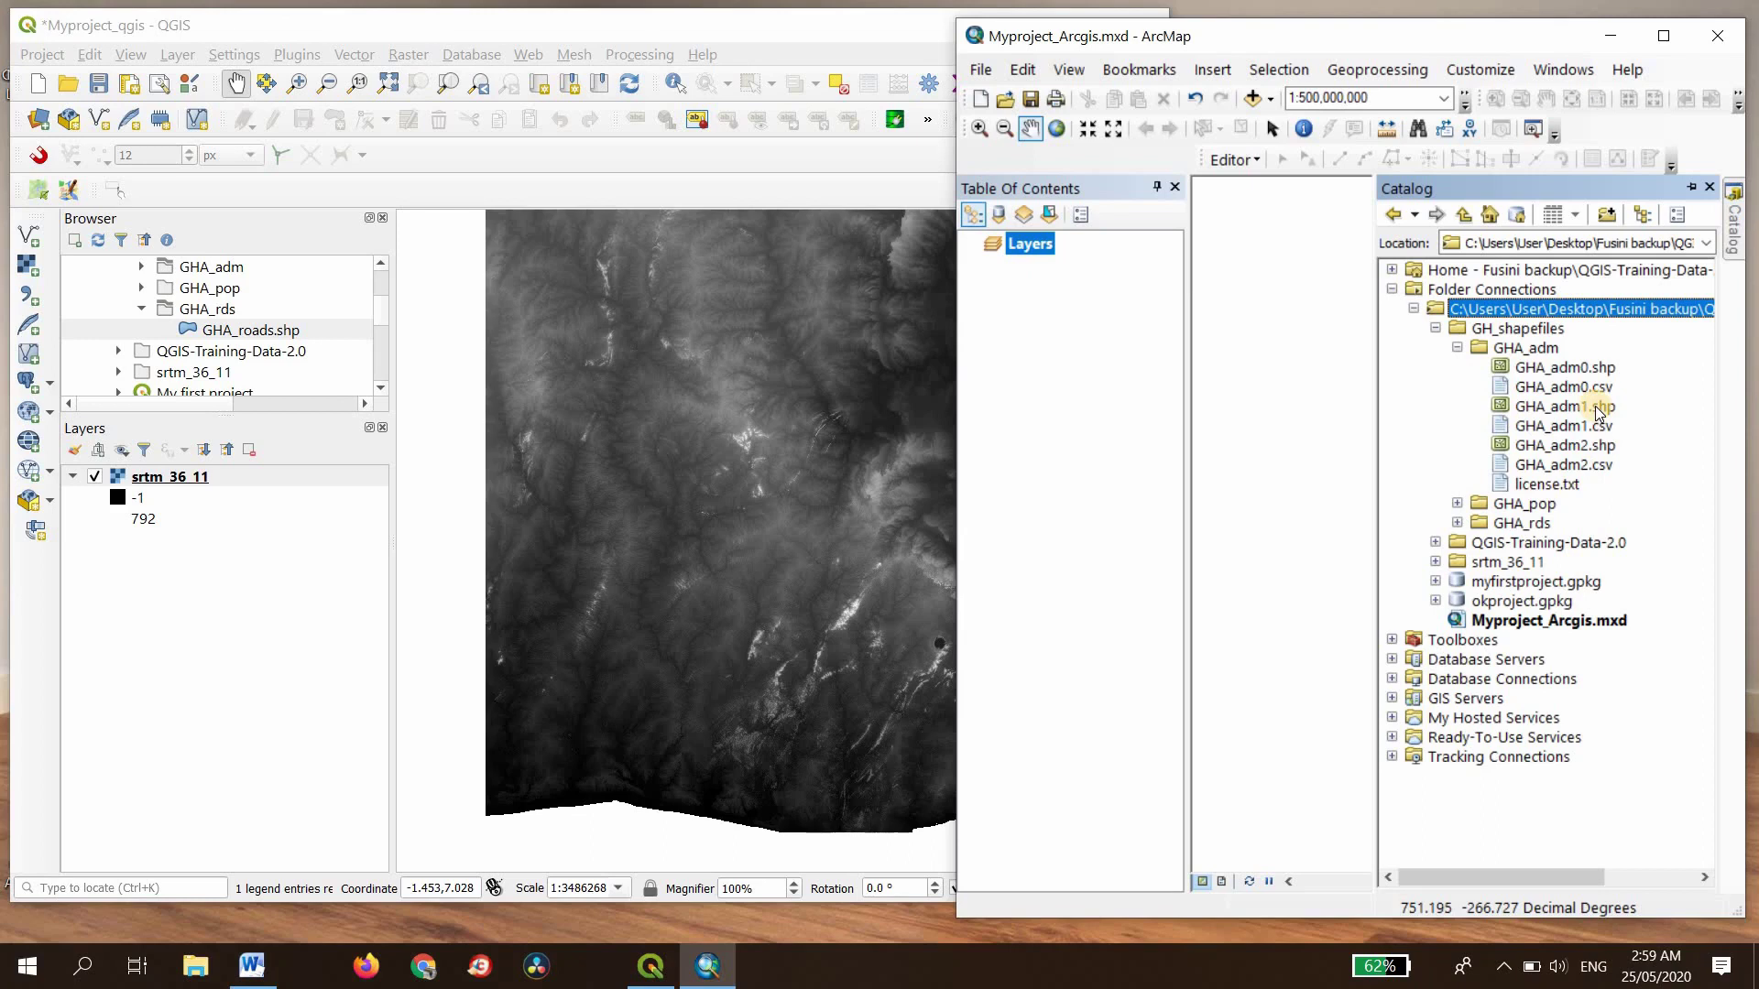
pyautogui.moveTo(1599, 412)
pyautogui.mouseDown()
pyautogui.moveTo(1295, 377)
pyautogui.moveTo(1308, 409)
pyautogui.mouseUp()
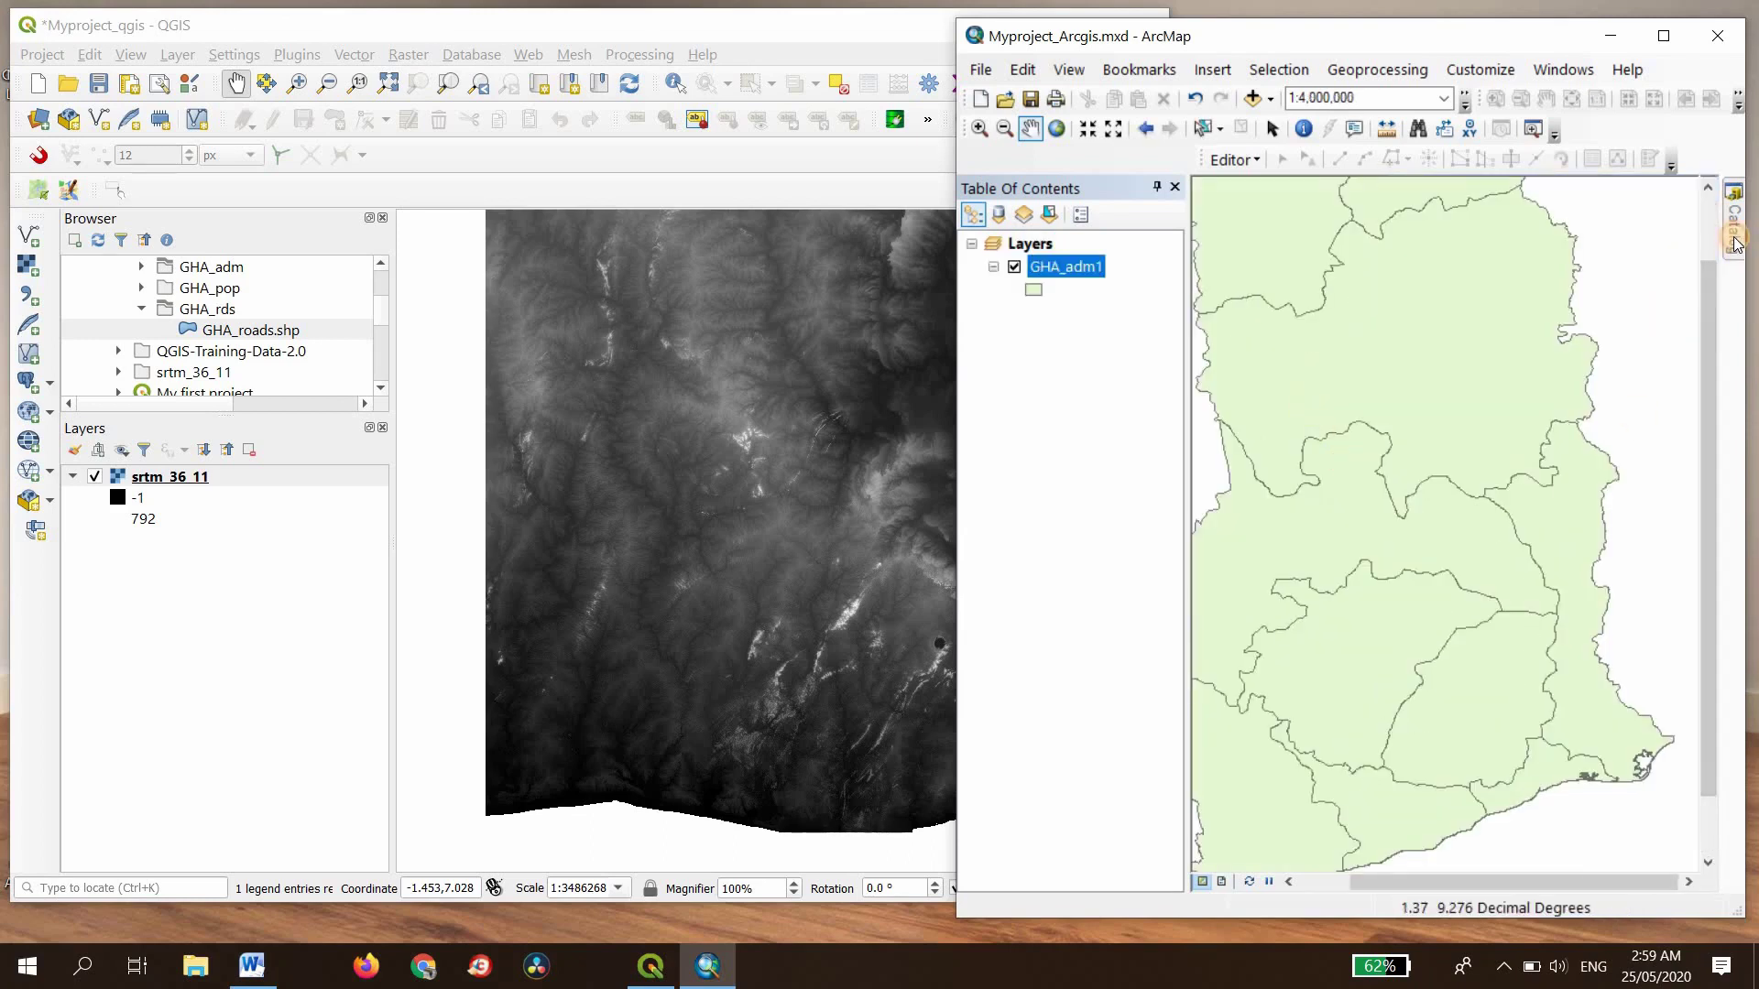
pyautogui.moveTo(1738, 242)
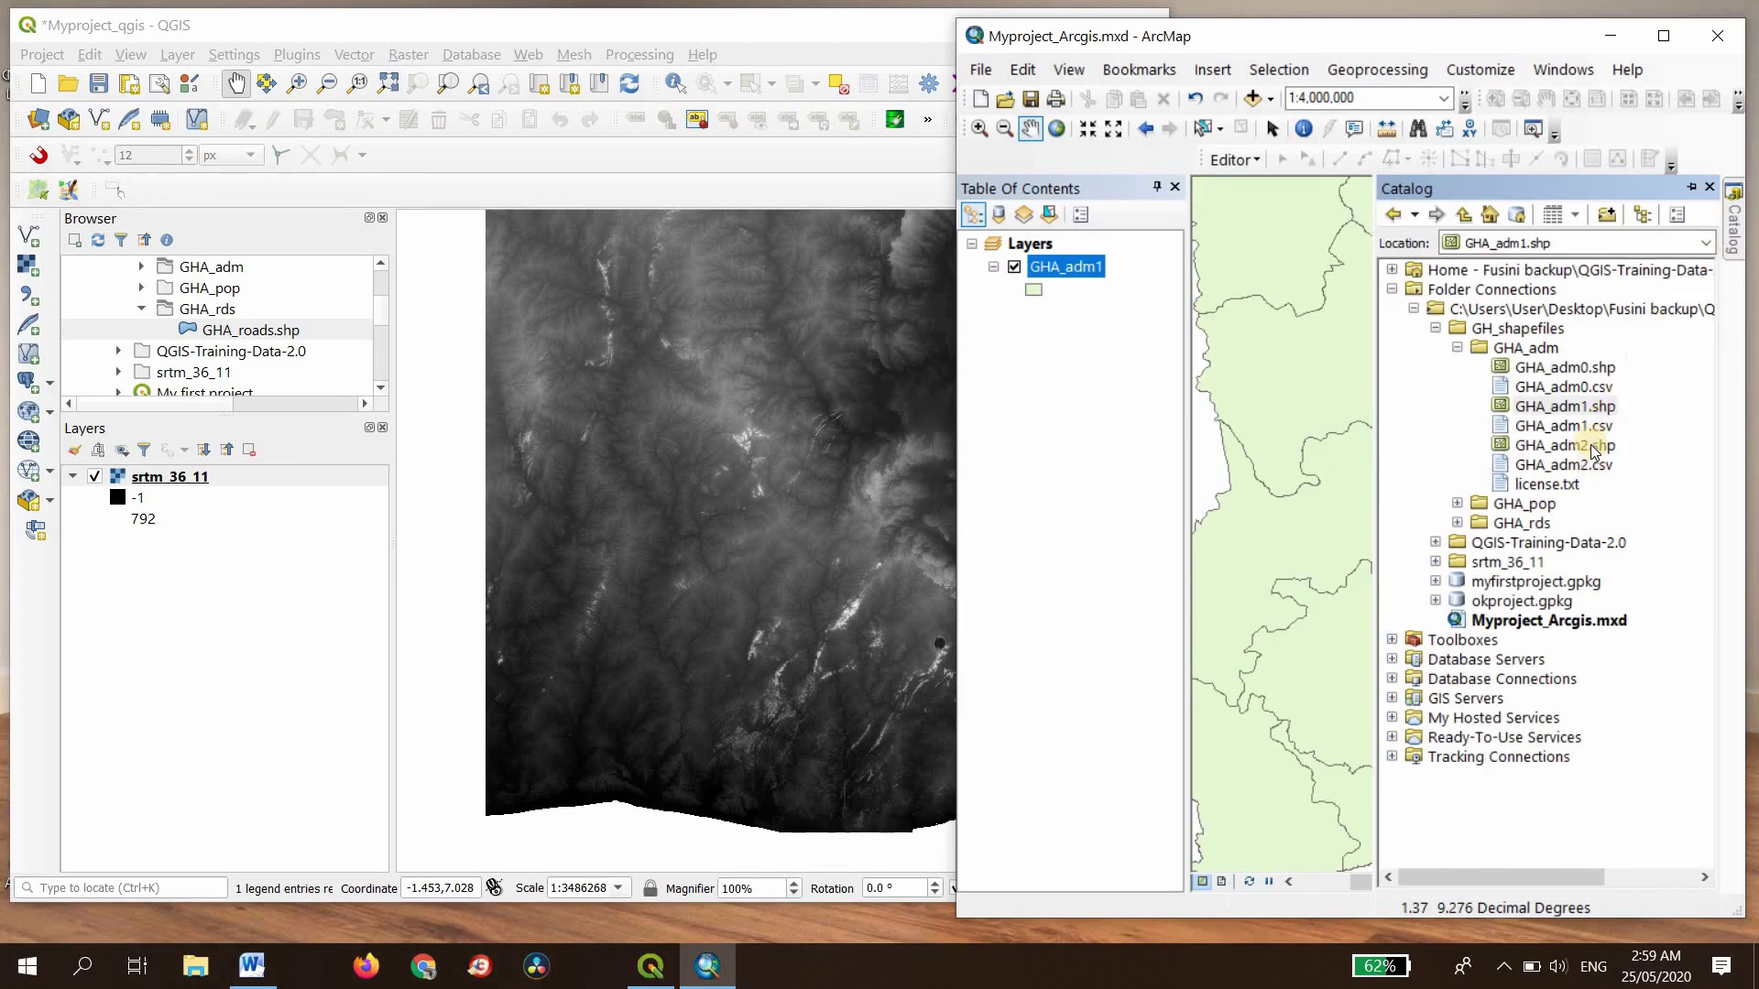
pyautogui.moveTo(1595, 449); pyautogui.dragTo(1292, 417)
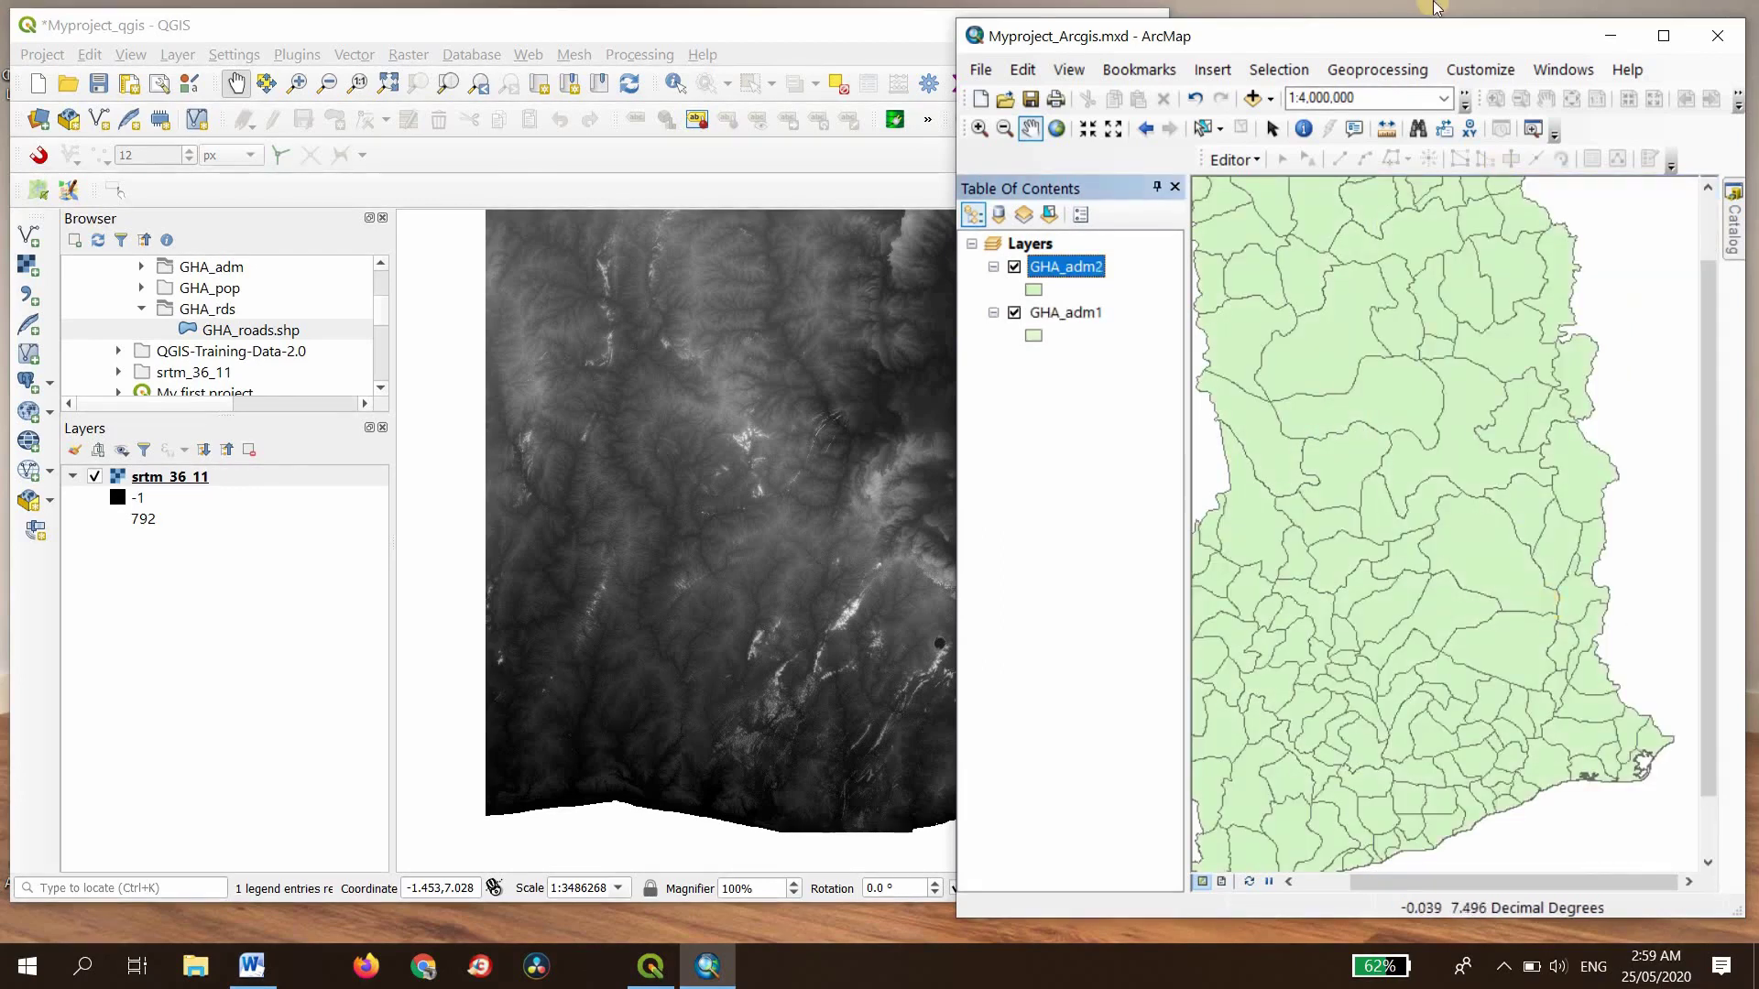
# Step: Add GHA_roads.shp from the GHA_rds folder under the Catalog's folder connection to the map
pyautogui.doubleClick(1440, 37)
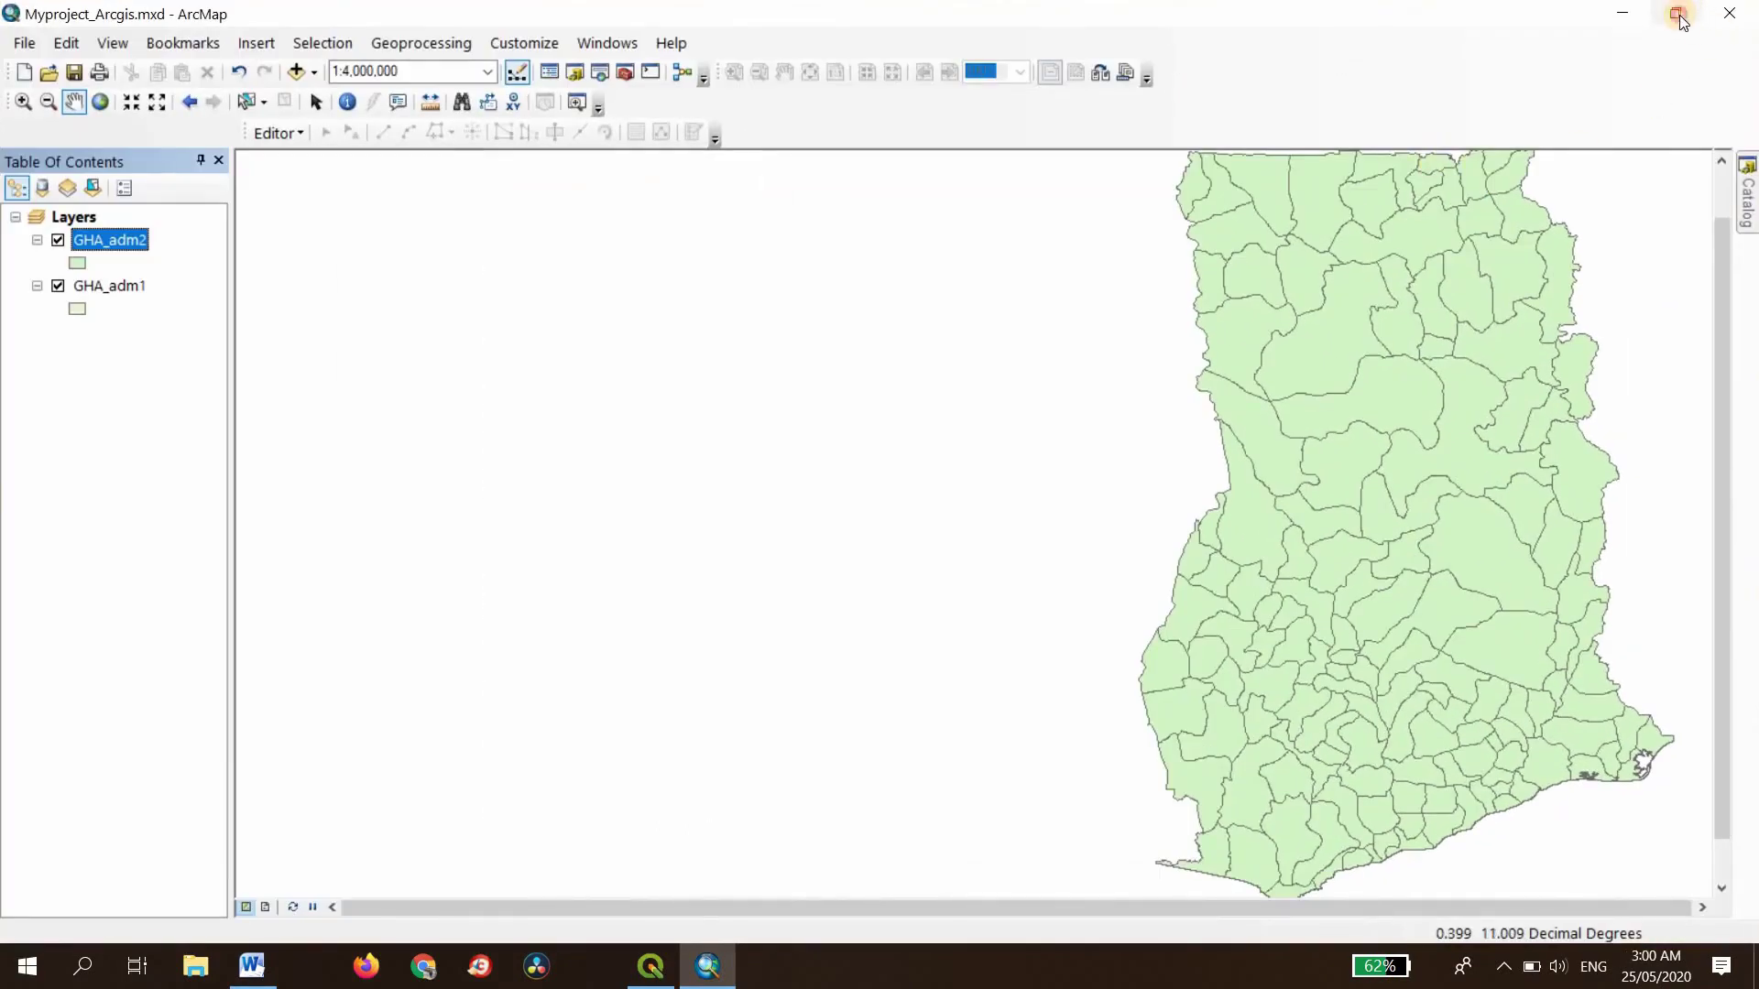
pyautogui.click(1676, 12)
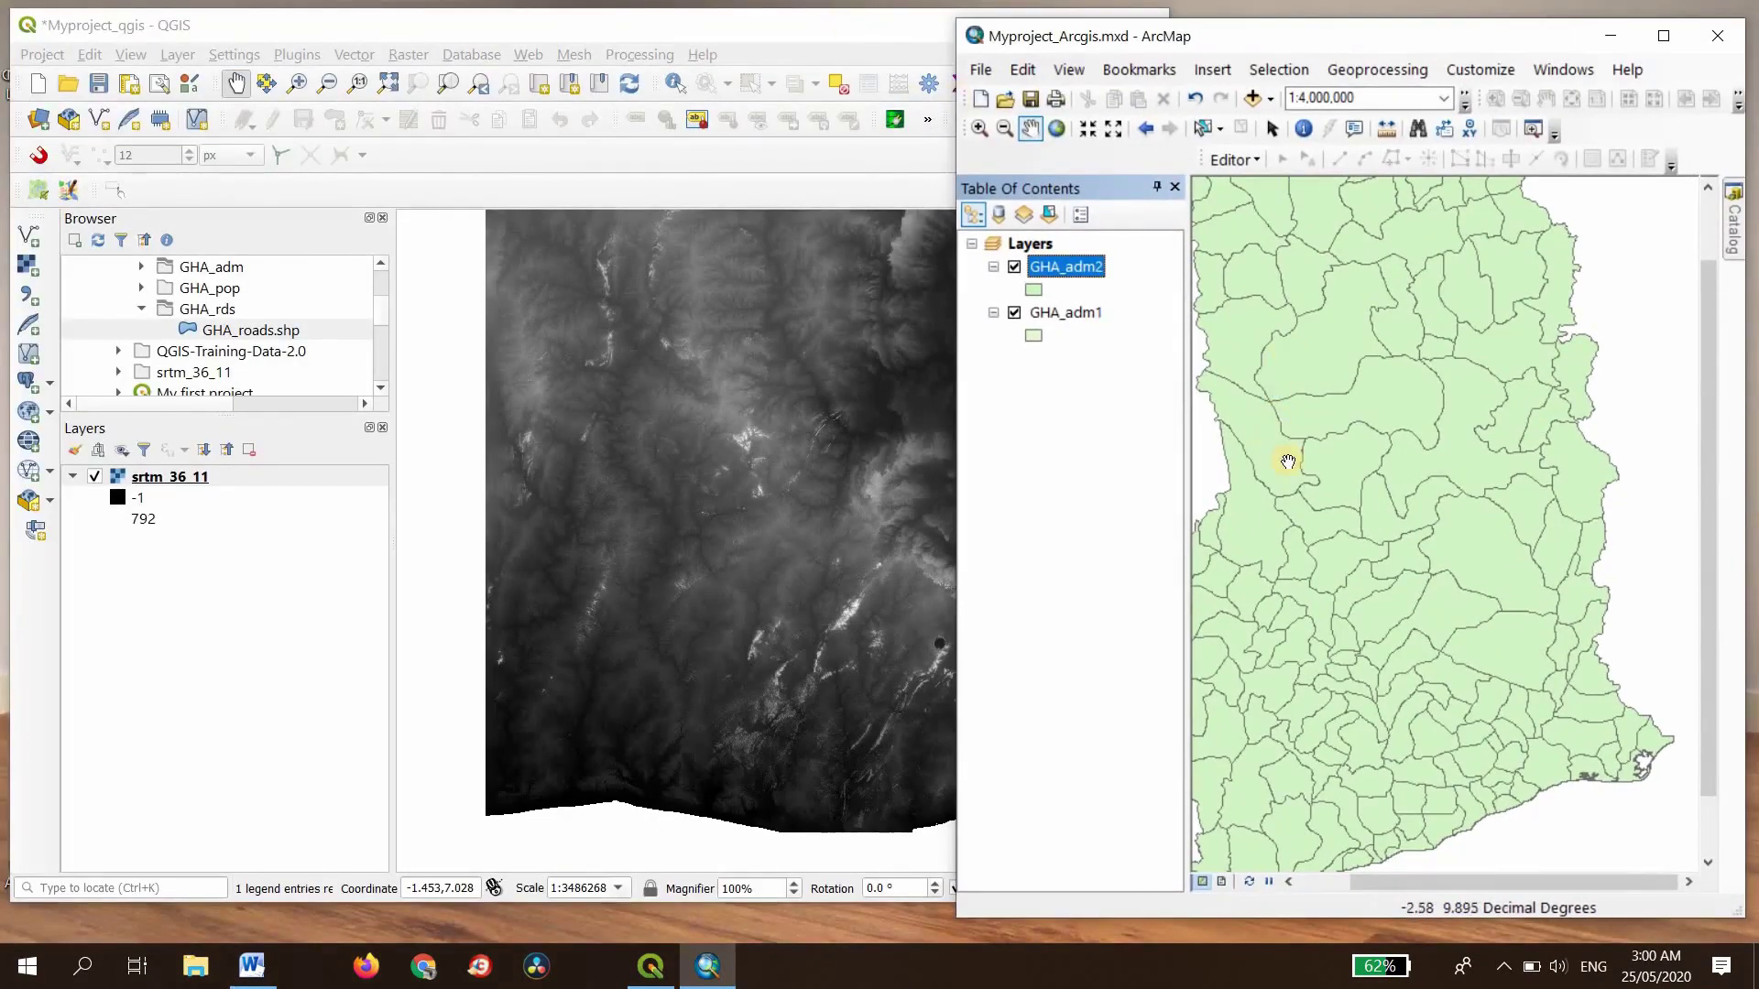
pyautogui.scroll(1, 1367, 510)
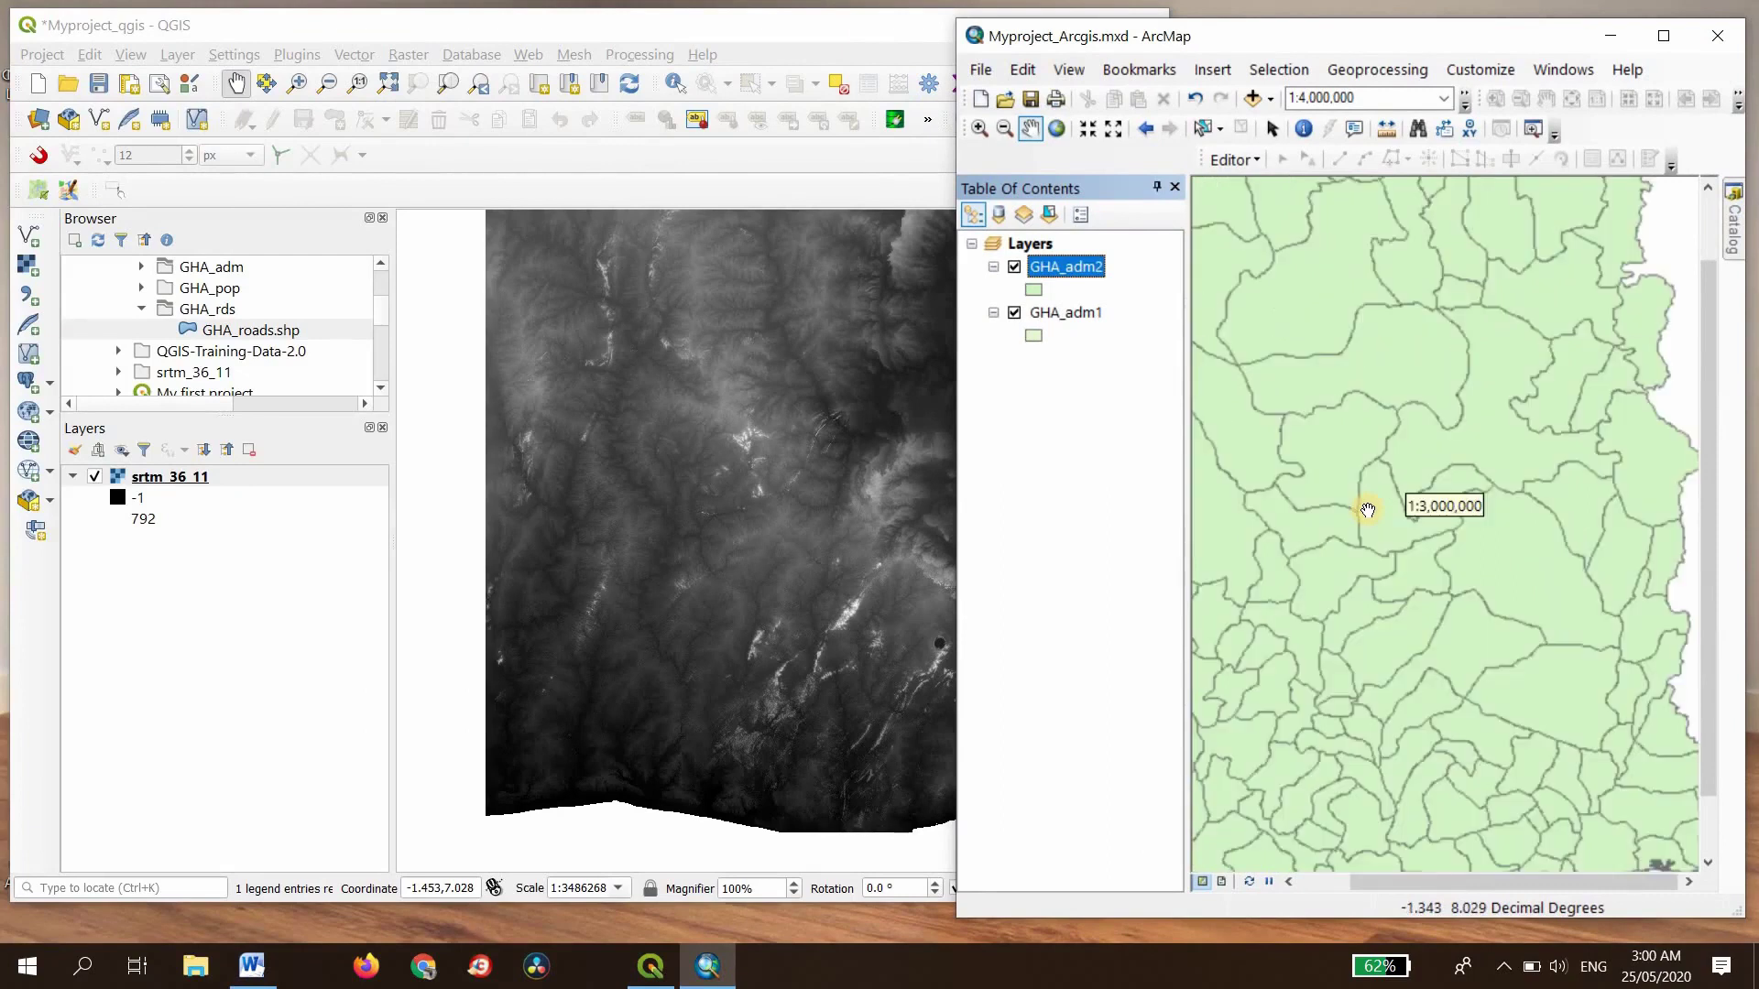
pyautogui.scroll(-2, 1367, 510)
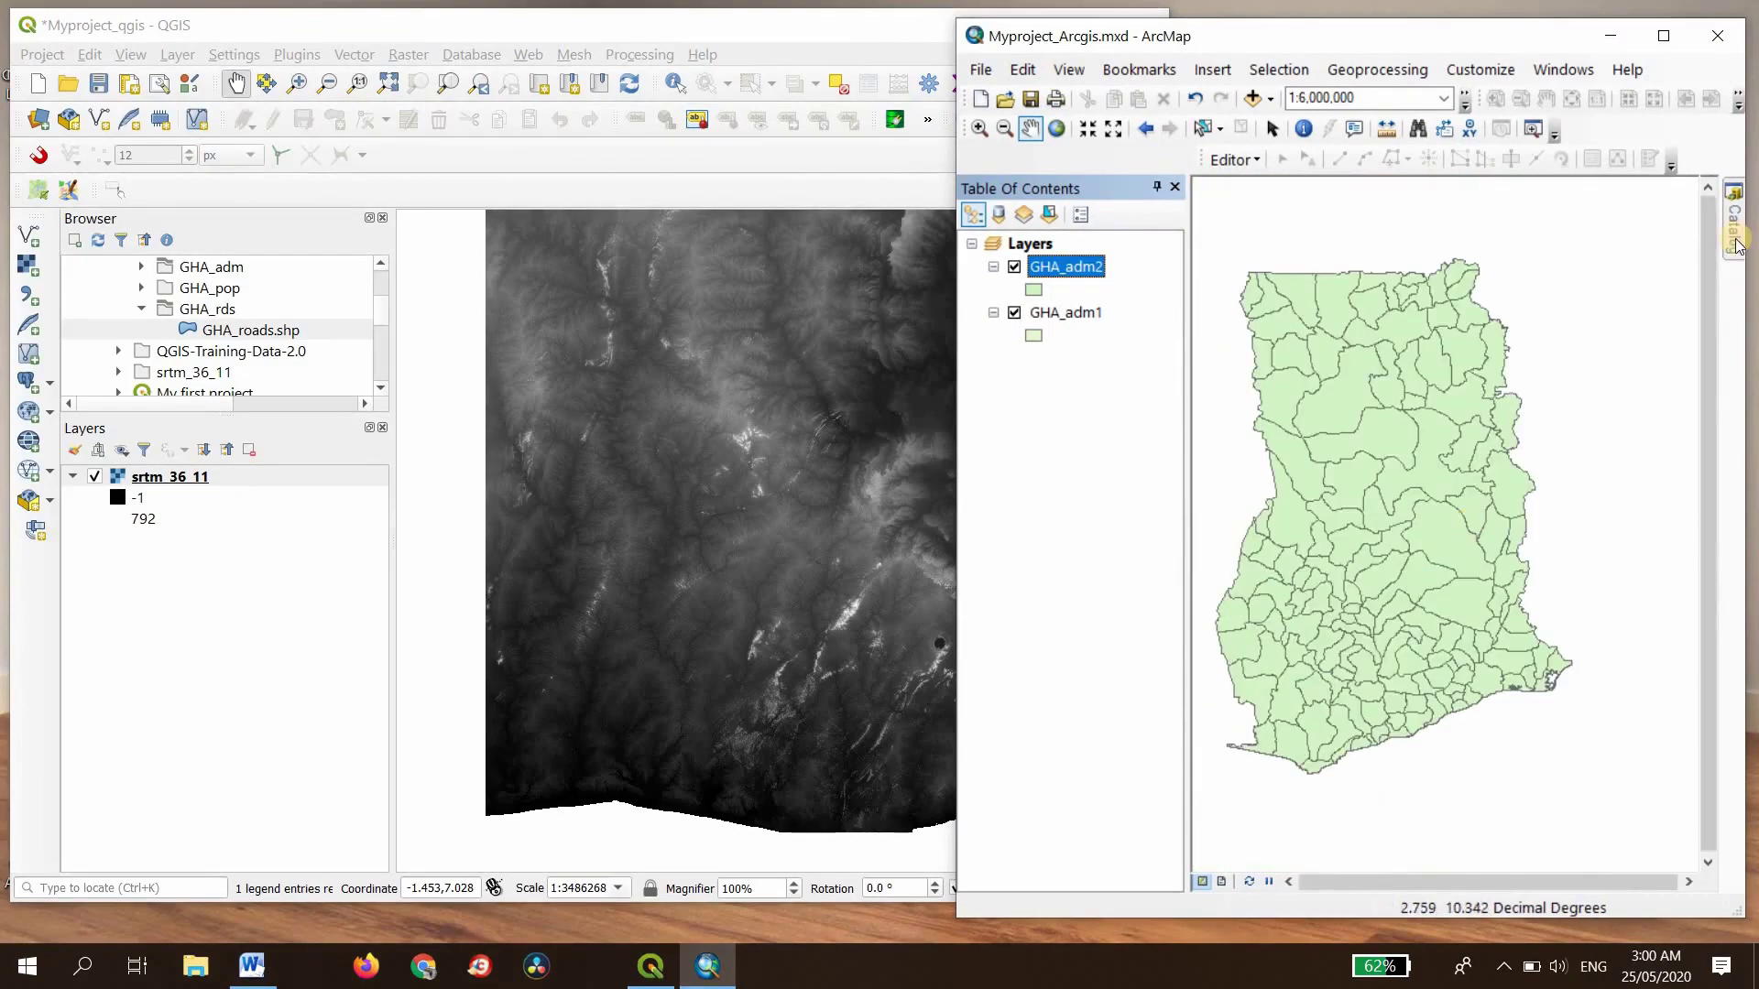
pyautogui.moveTo(1736, 240)
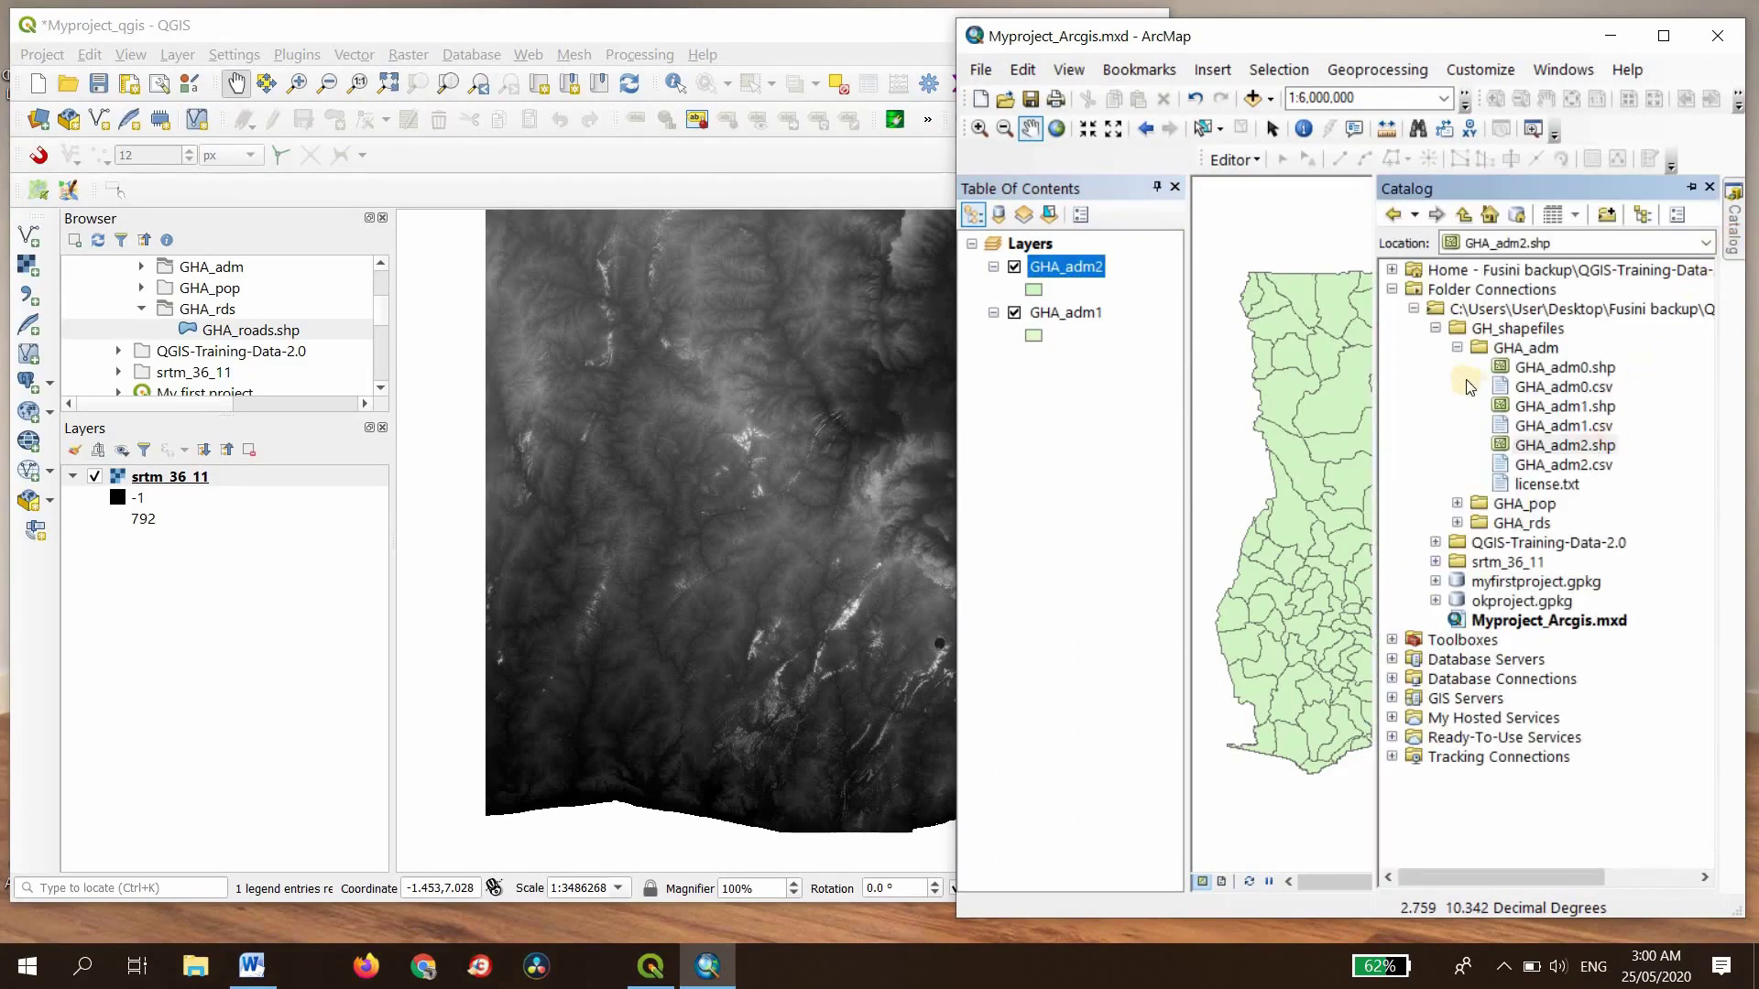
pyautogui.click(1392, 291)
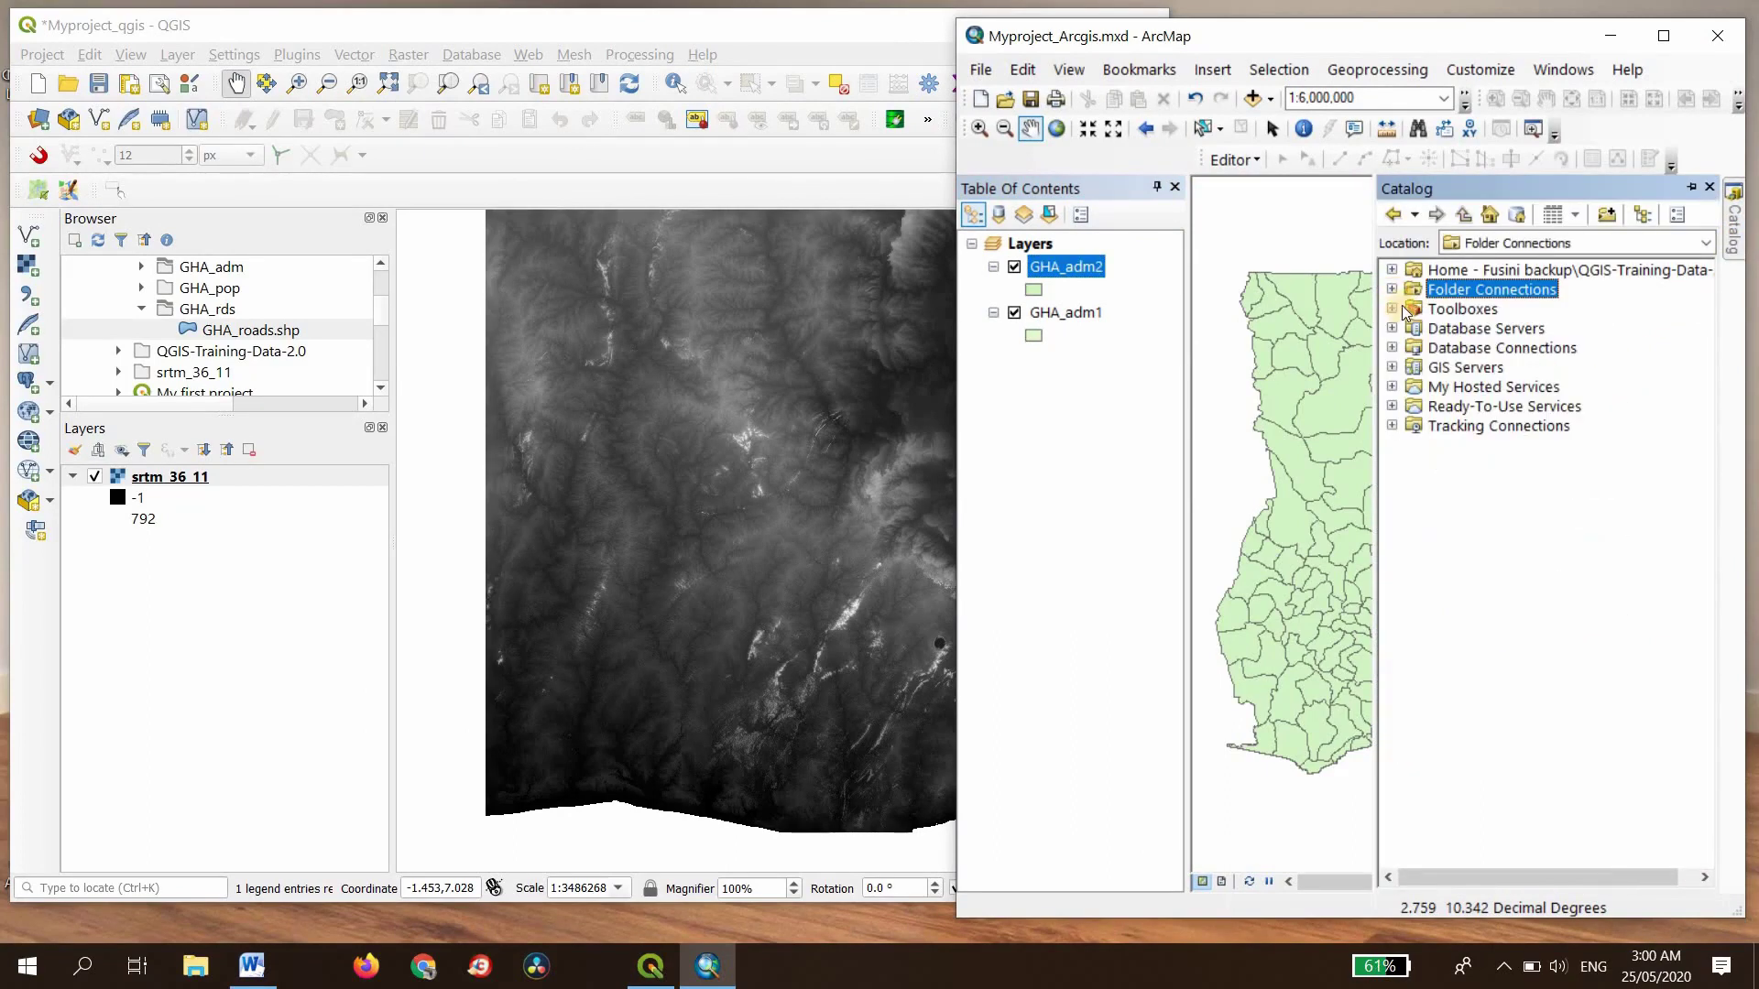
pyautogui.click(1392, 291)
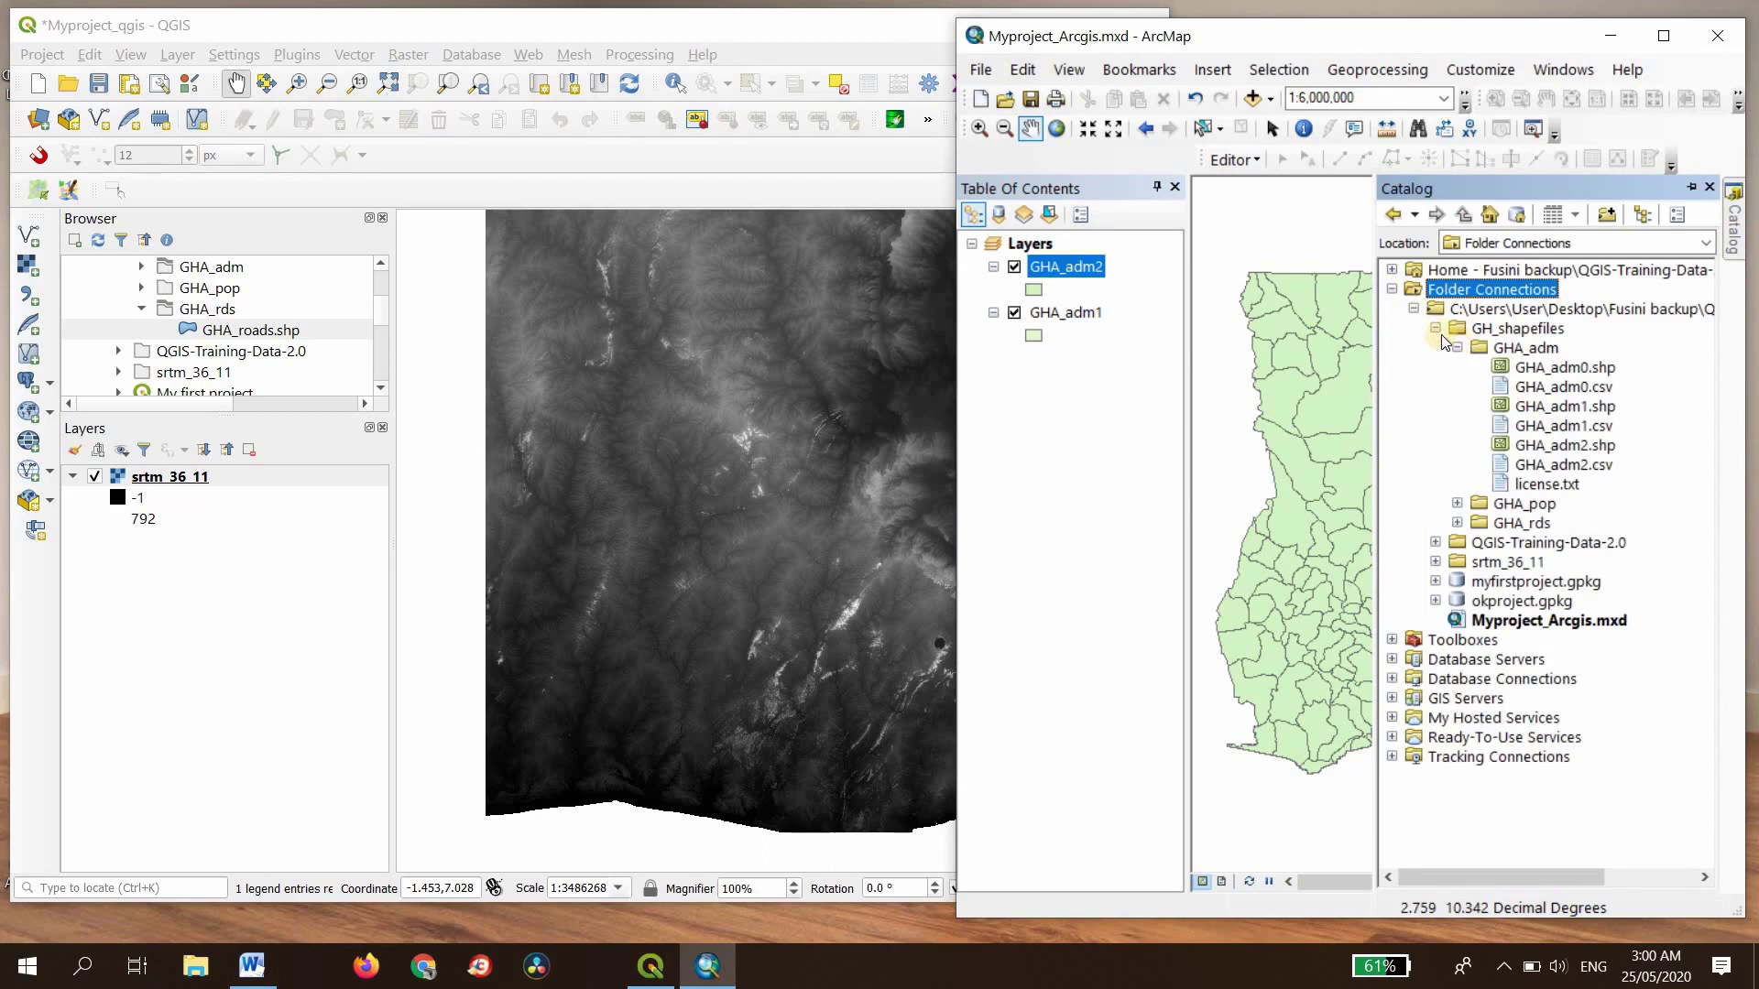
pyautogui.click(1458, 523)
pyautogui.moveTo(1568, 542); pyautogui.dragTo(1320, 513)
pyautogui.moveTo(1731, 218)
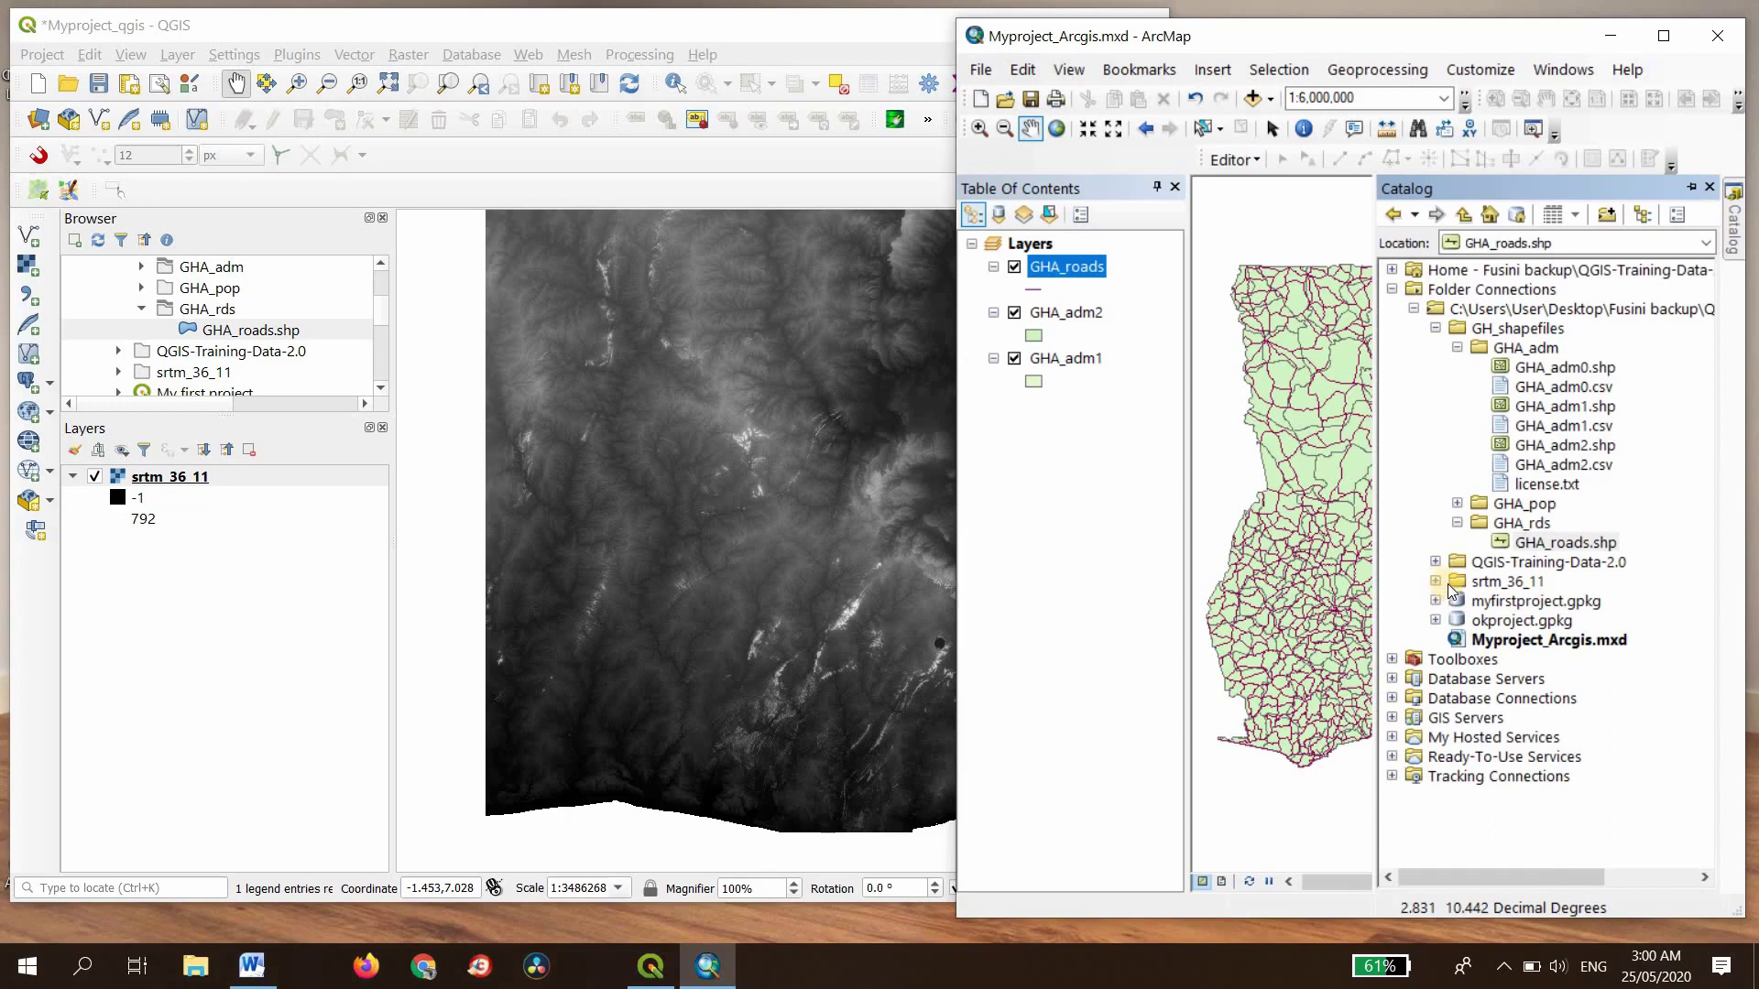
# Step: Expand the srtm_36_11 folder in the Catalog to list its raster file
pyautogui.click(1436, 582)
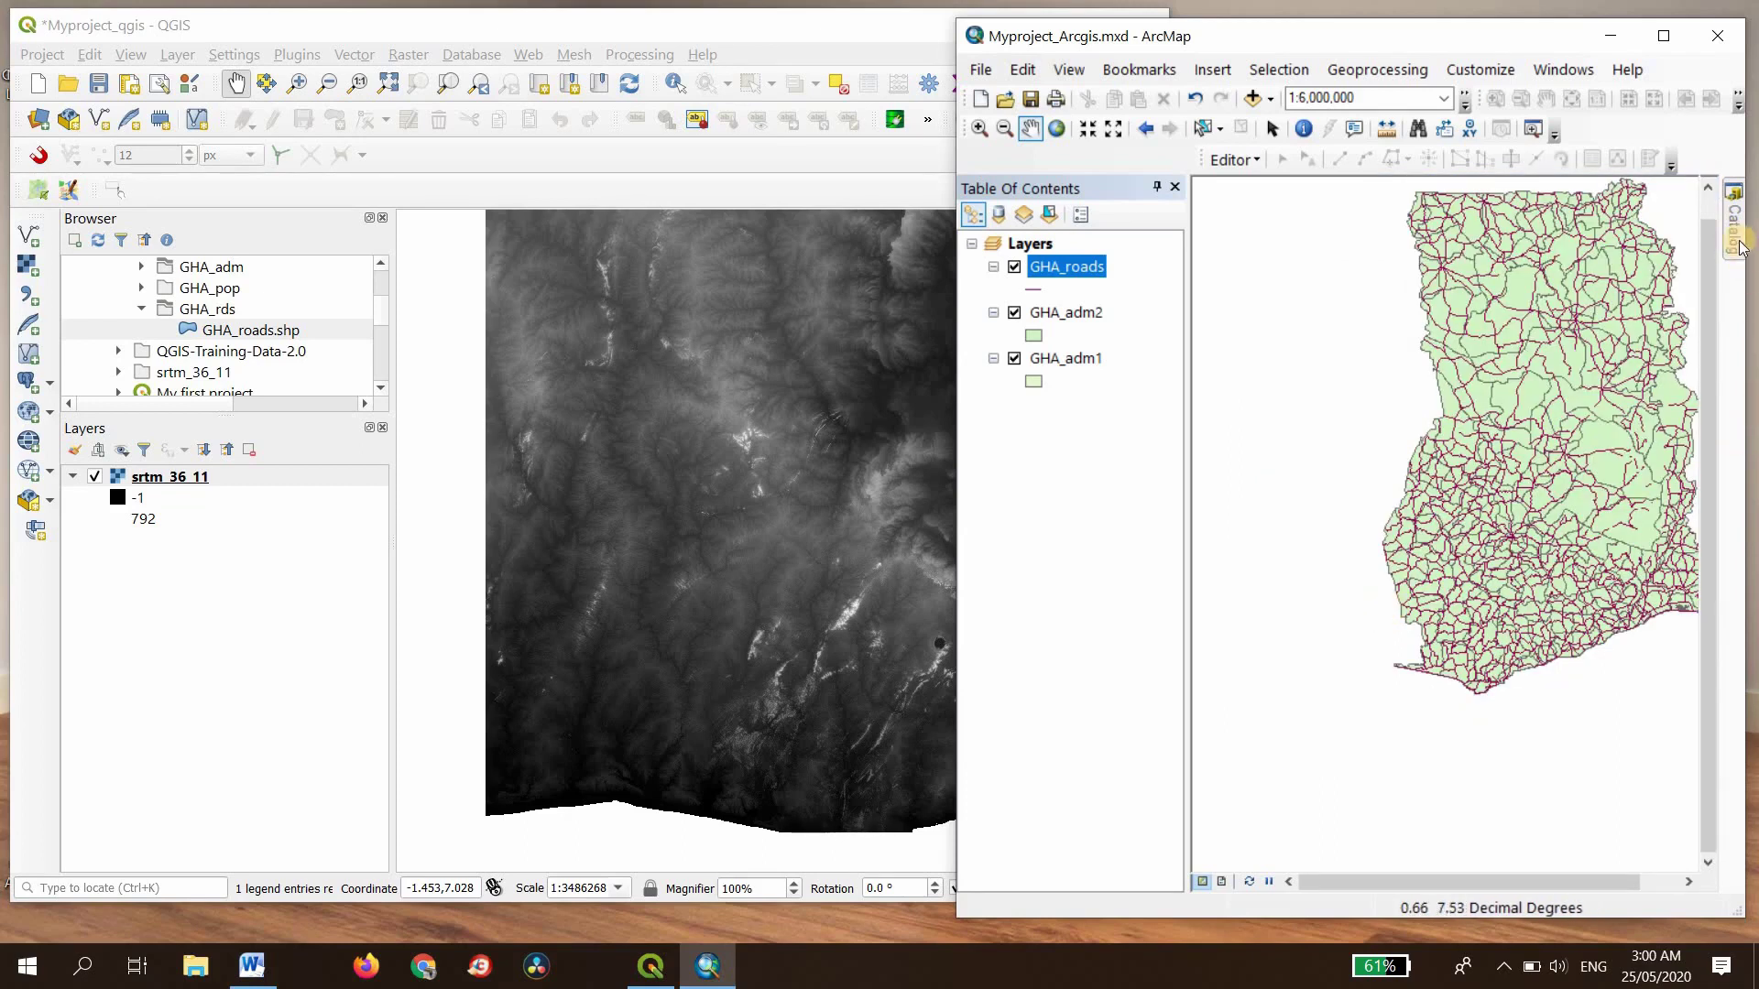
pyautogui.moveTo(1735, 220)
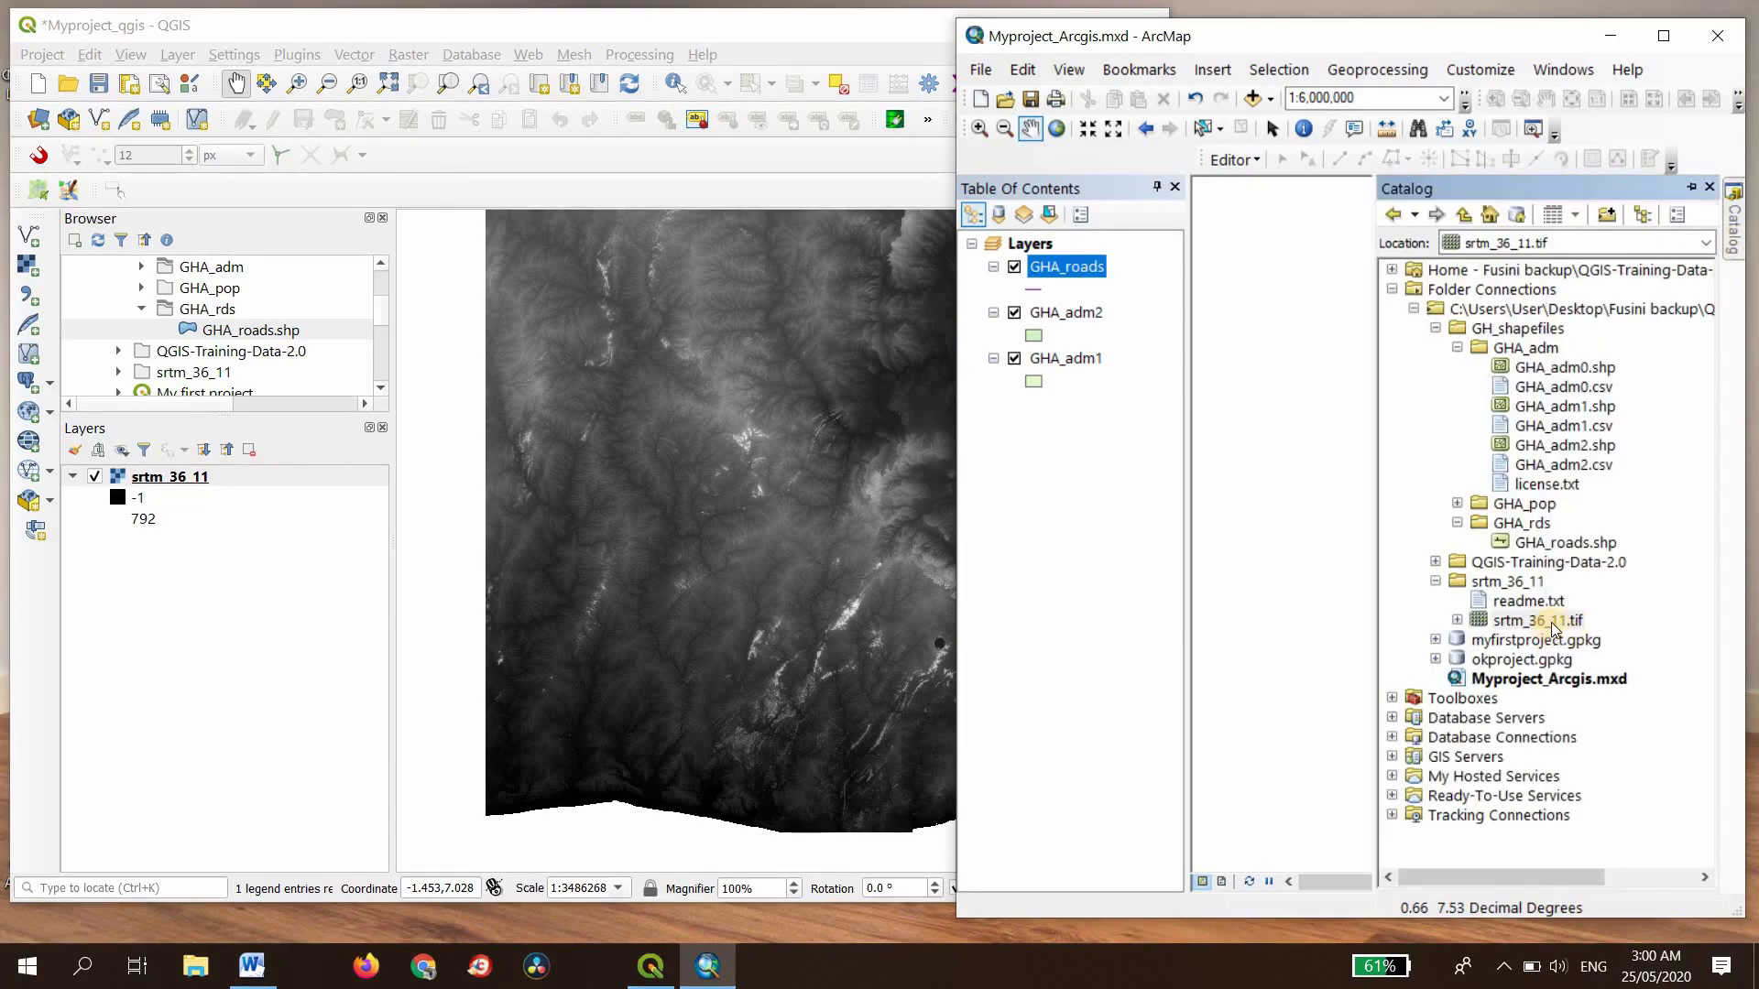
pyautogui.moveTo(1001, 507); pyautogui.dragTo(1009, 512)
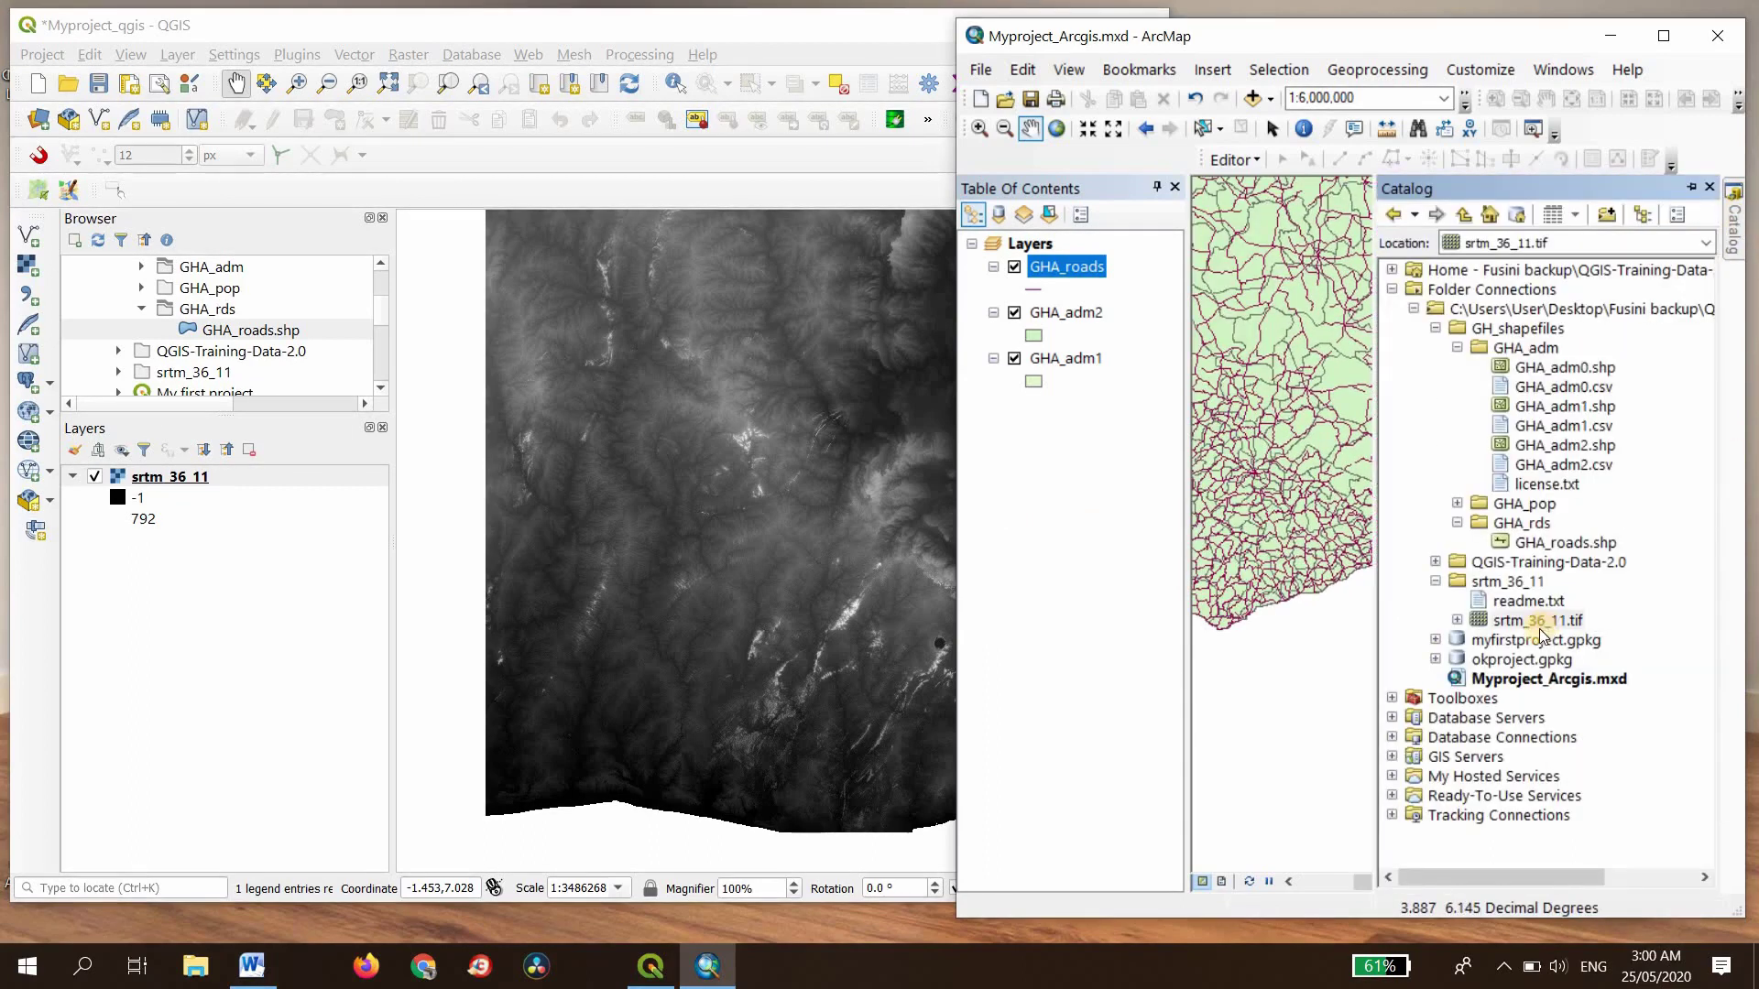
pyautogui.doubleClick(1536, 625)
pyautogui.moveTo(1536, 625); pyautogui.dragTo(1119, 546)
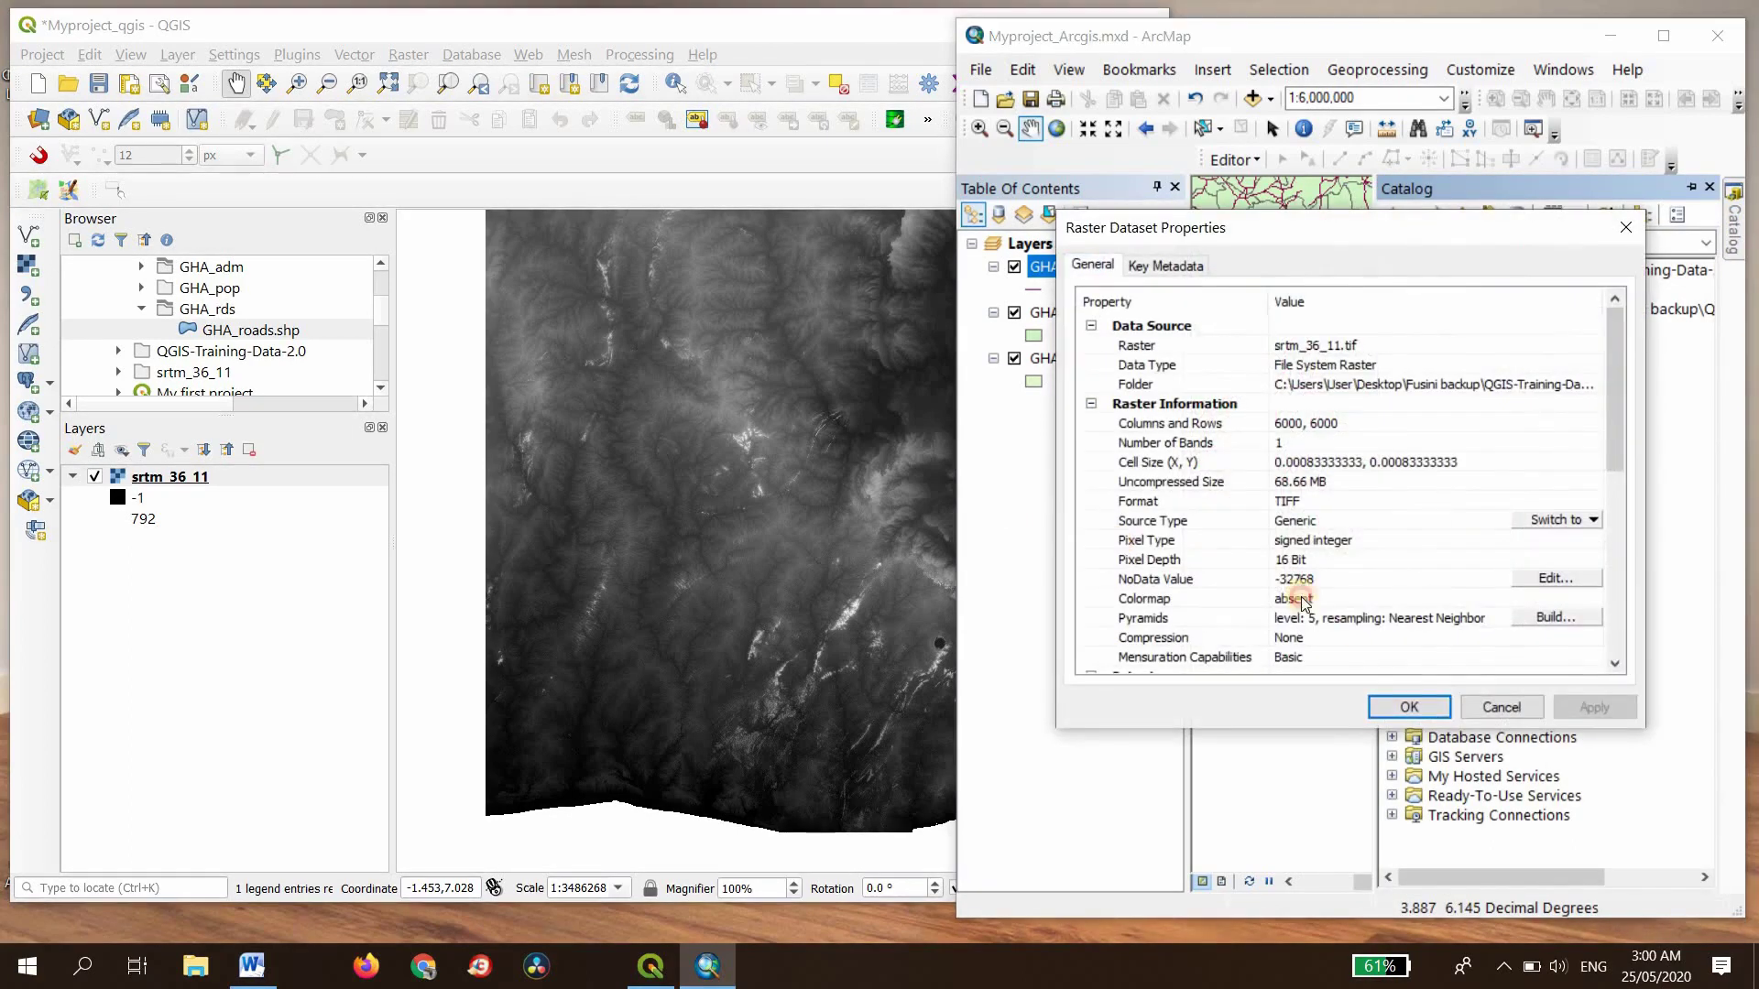
pyautogui.click(1119, 544)
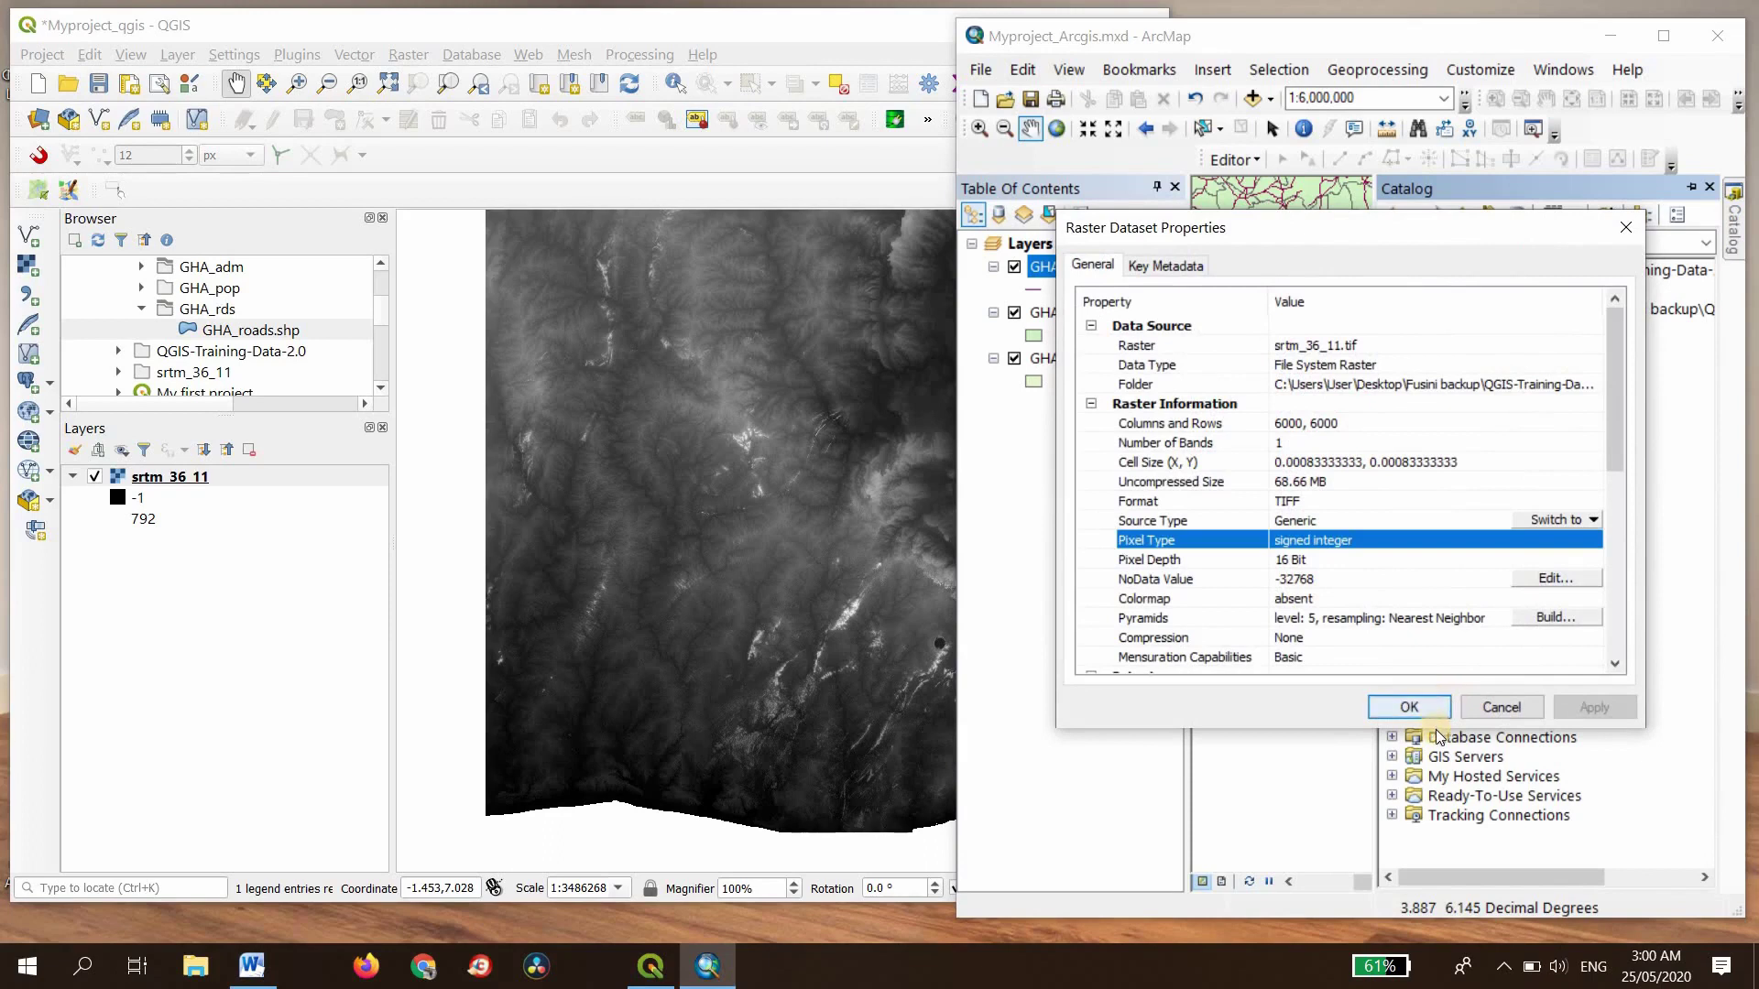
pyautogui.click(1410, 707)
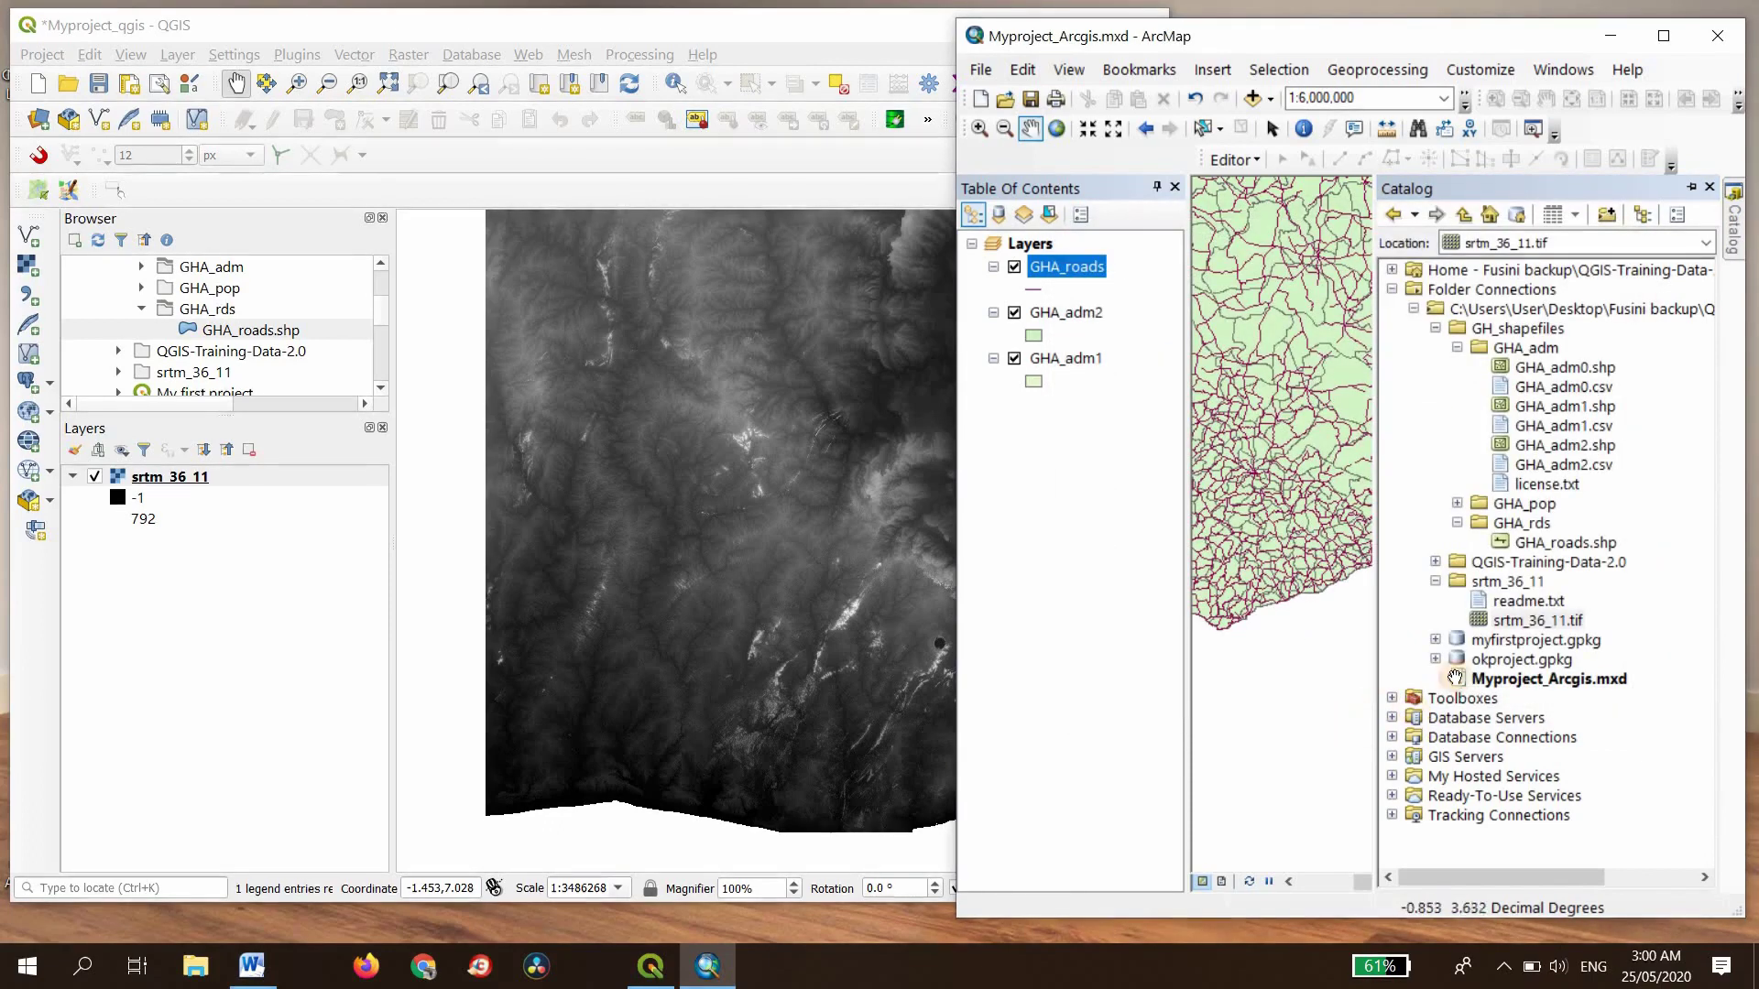
# Step: Add srtm_36_11.tif from the srtm_36_11 folder to the map together with the Ghana vector layers
pyautogui.moveTo(1392, 519); pyautogui.dragTo(1391, 557)
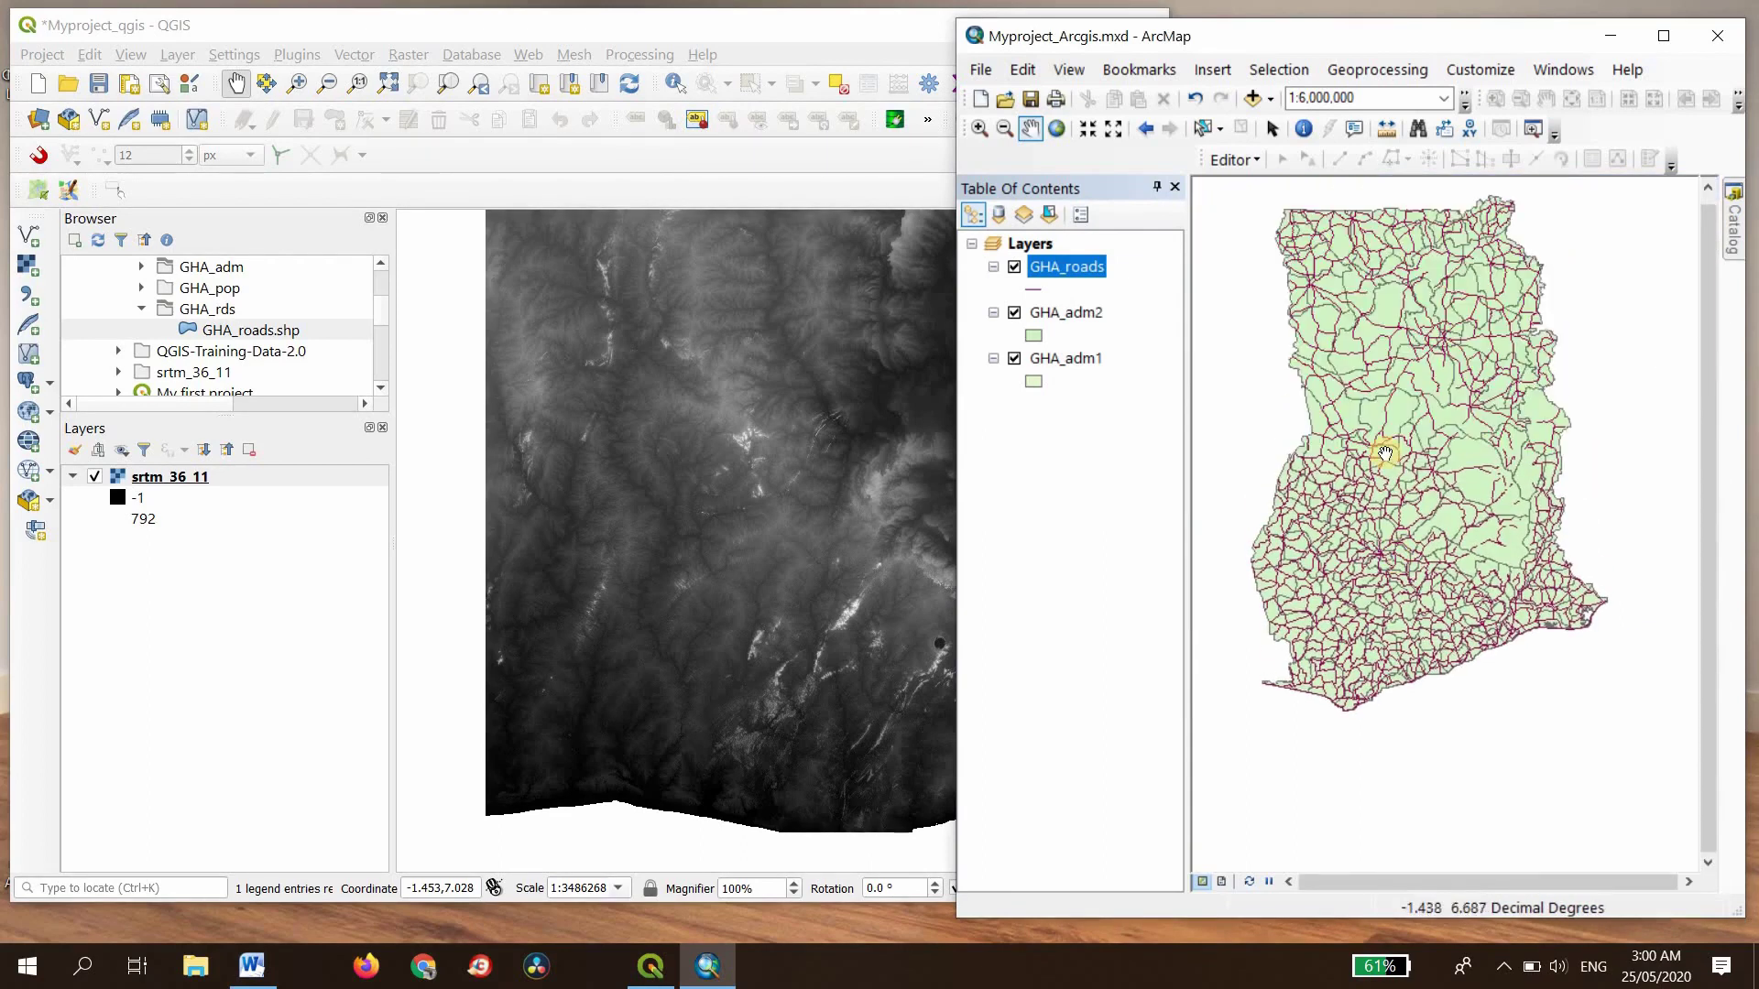
pyautogui.scroll(-1, 1385, 453)
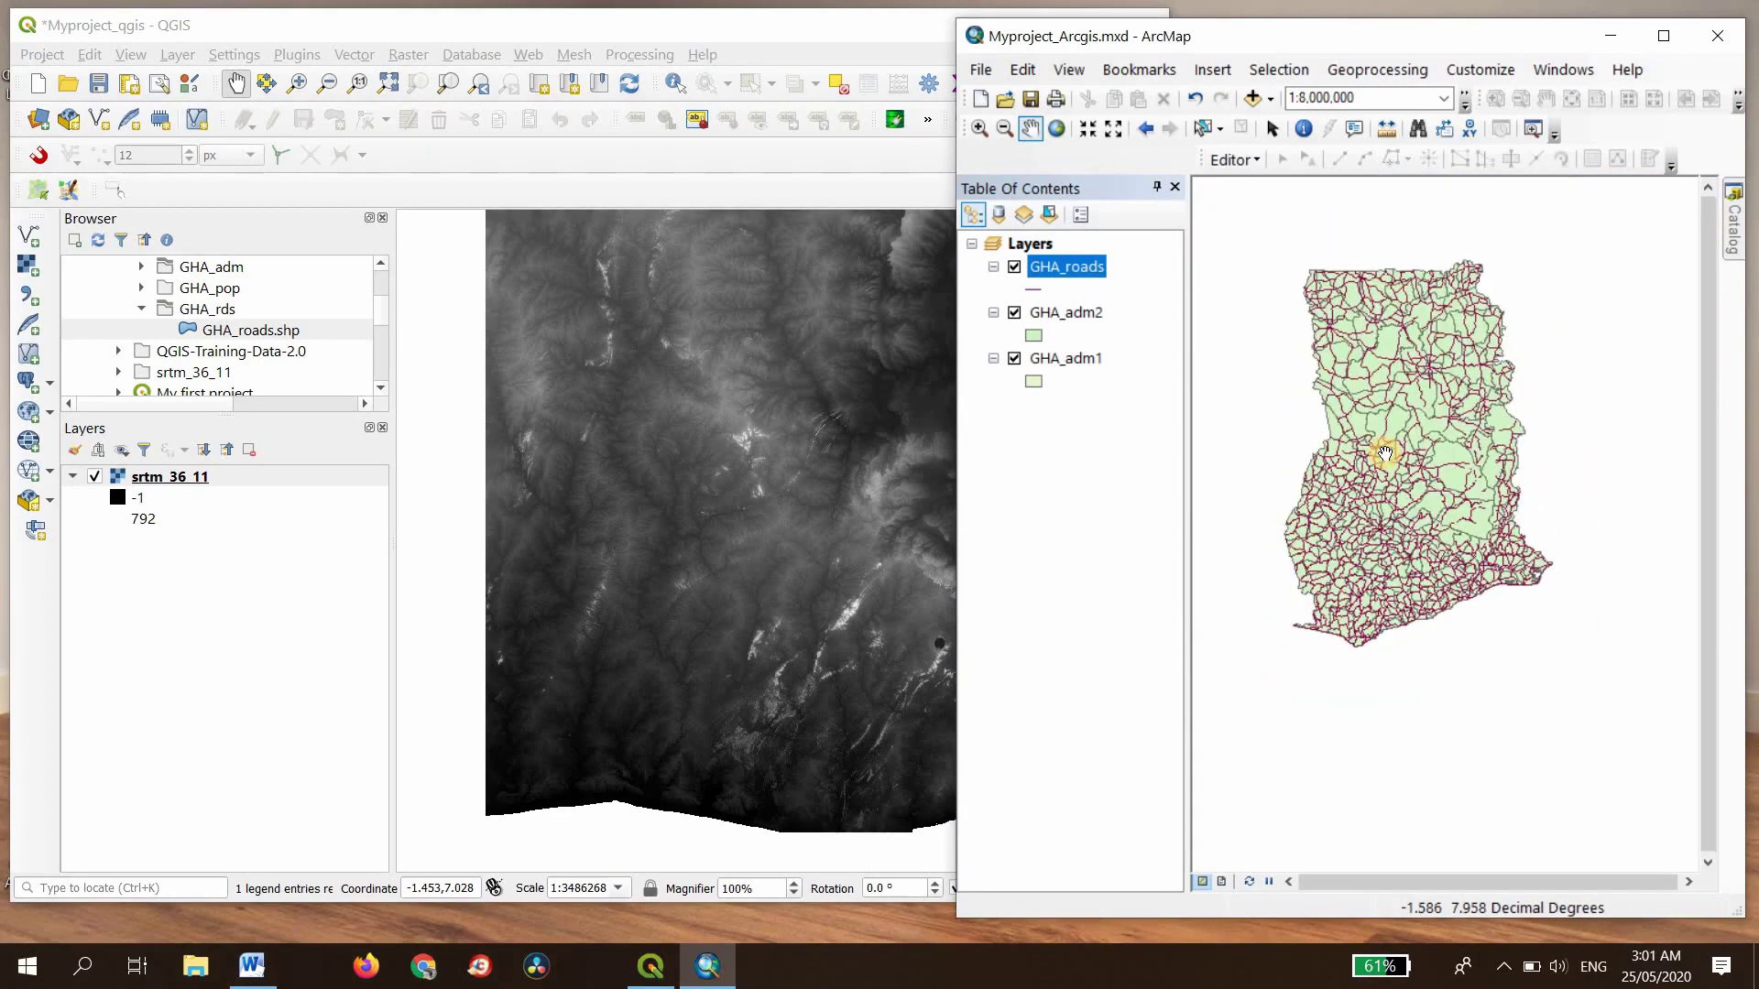
pyautogui.scroll(-1, 1385, 453)
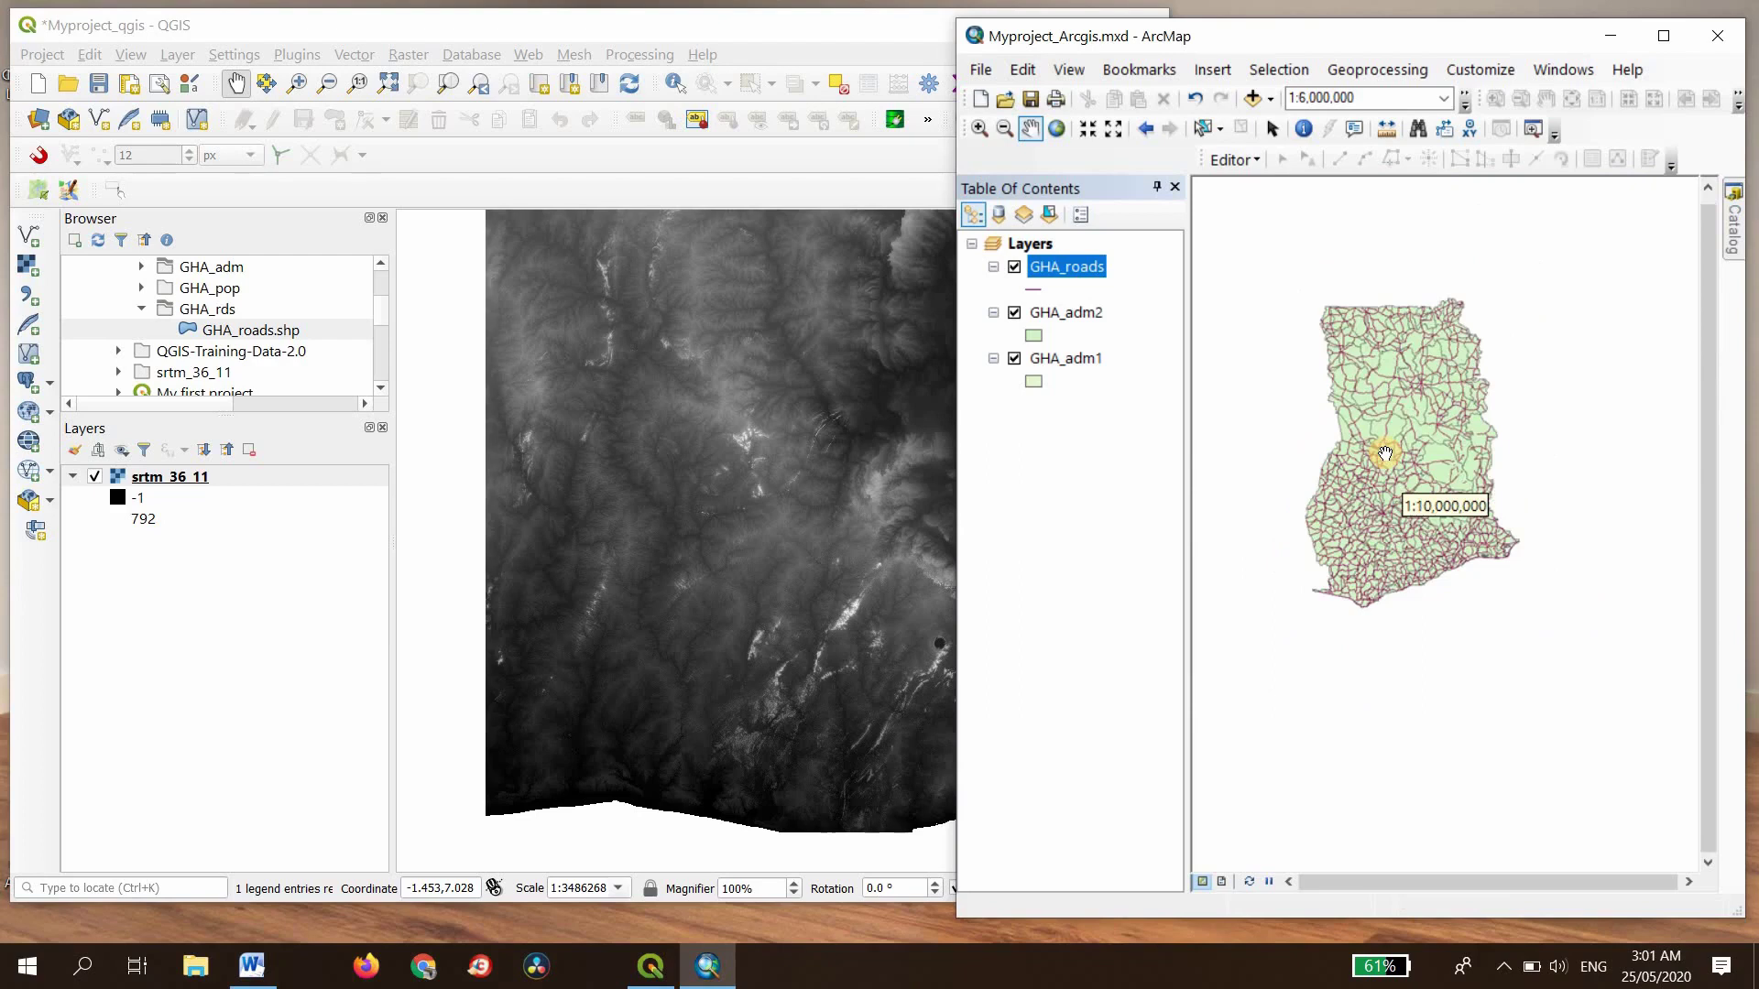
pyautogui.scroll(-1, 1385, 454)
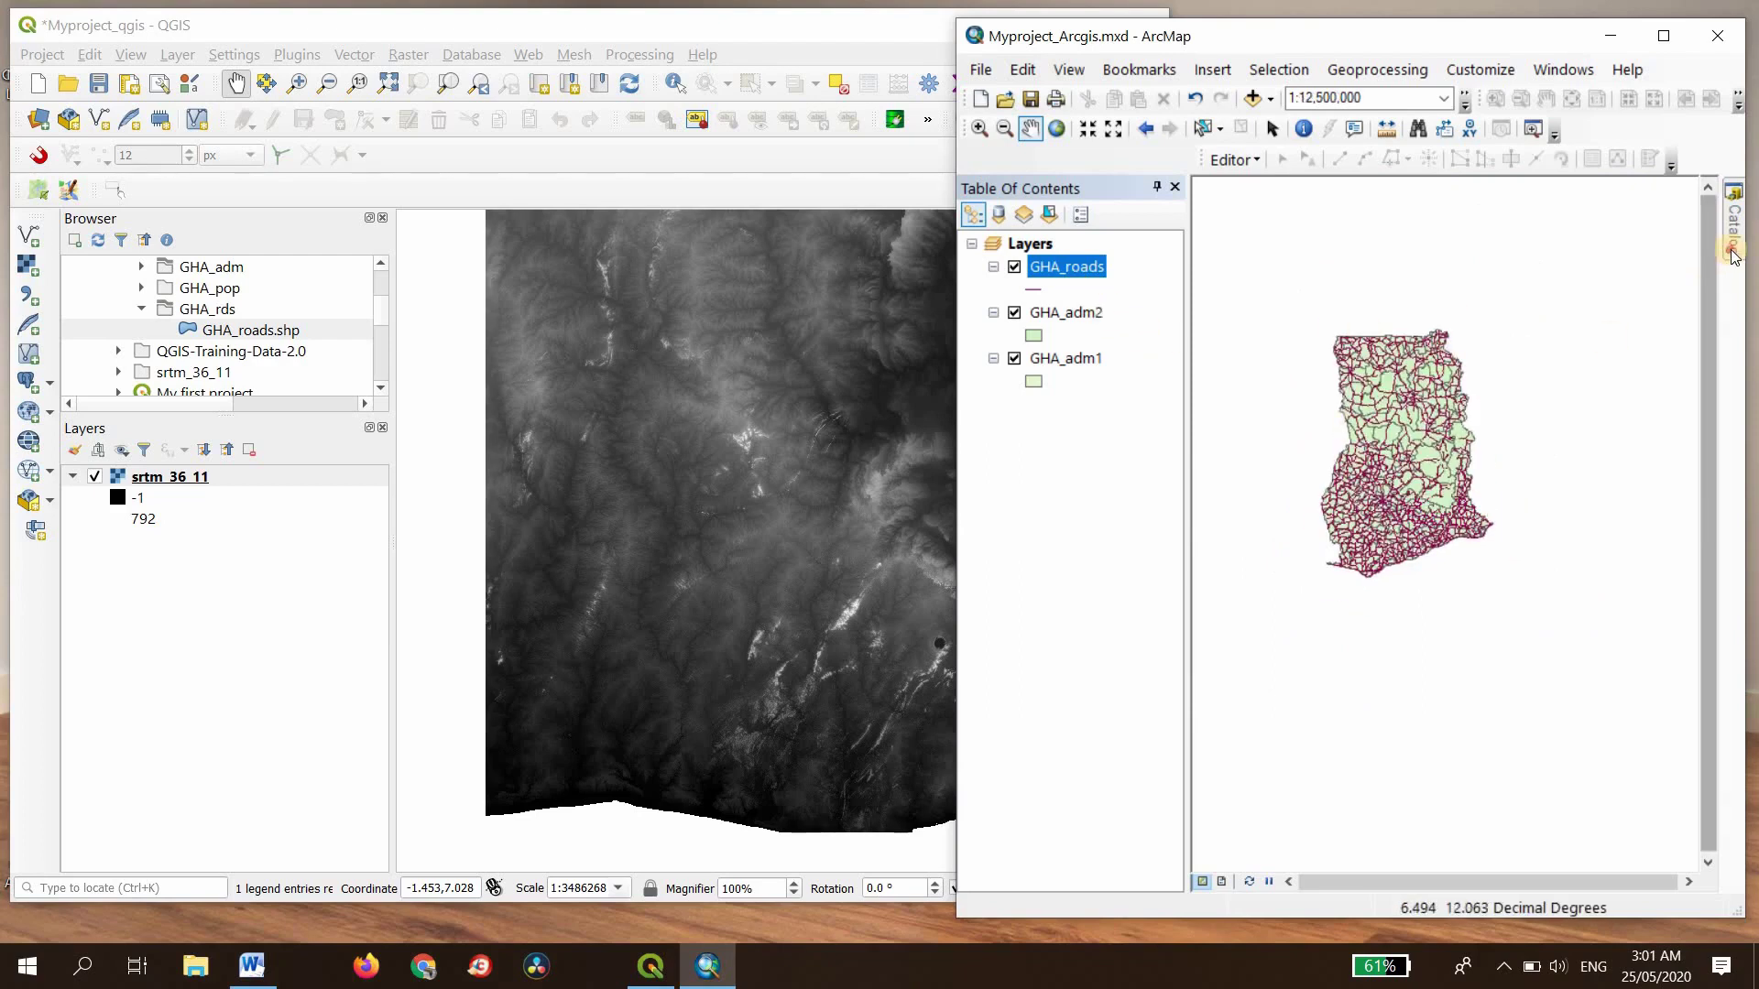
pyautogui.moveTo(1731, 251)
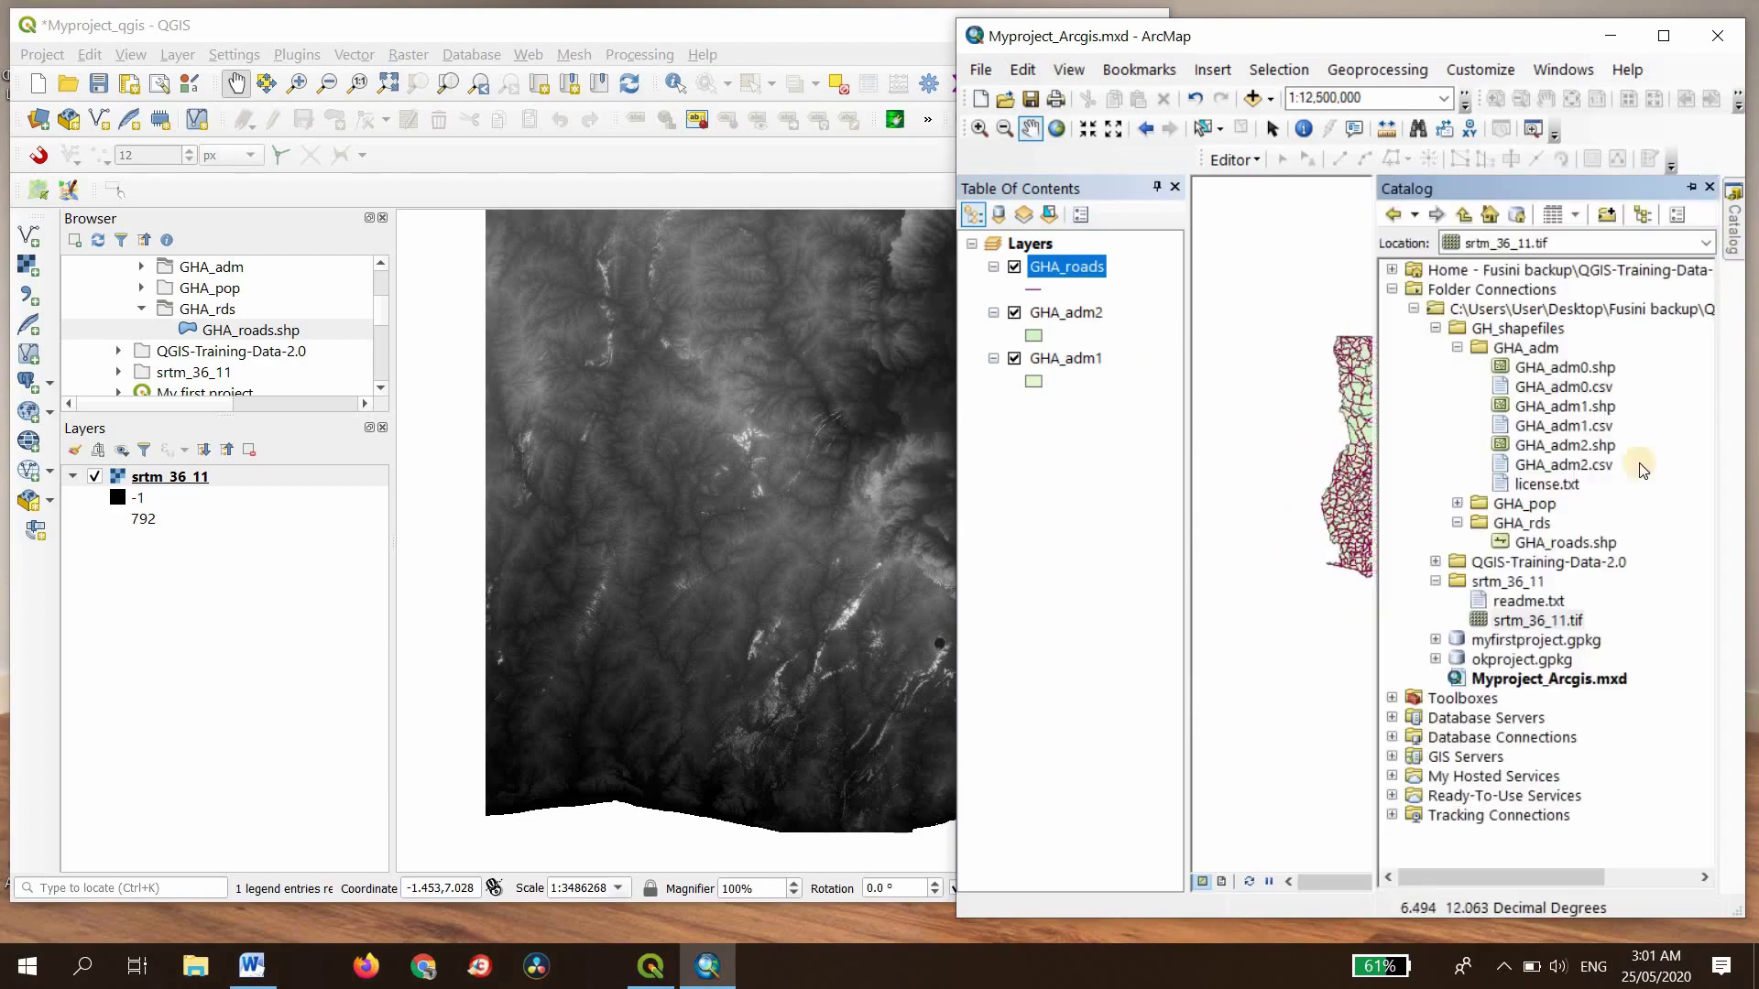
pyautogui.doubleClick(1452, 621)
pyautogui.click(1453, 618)
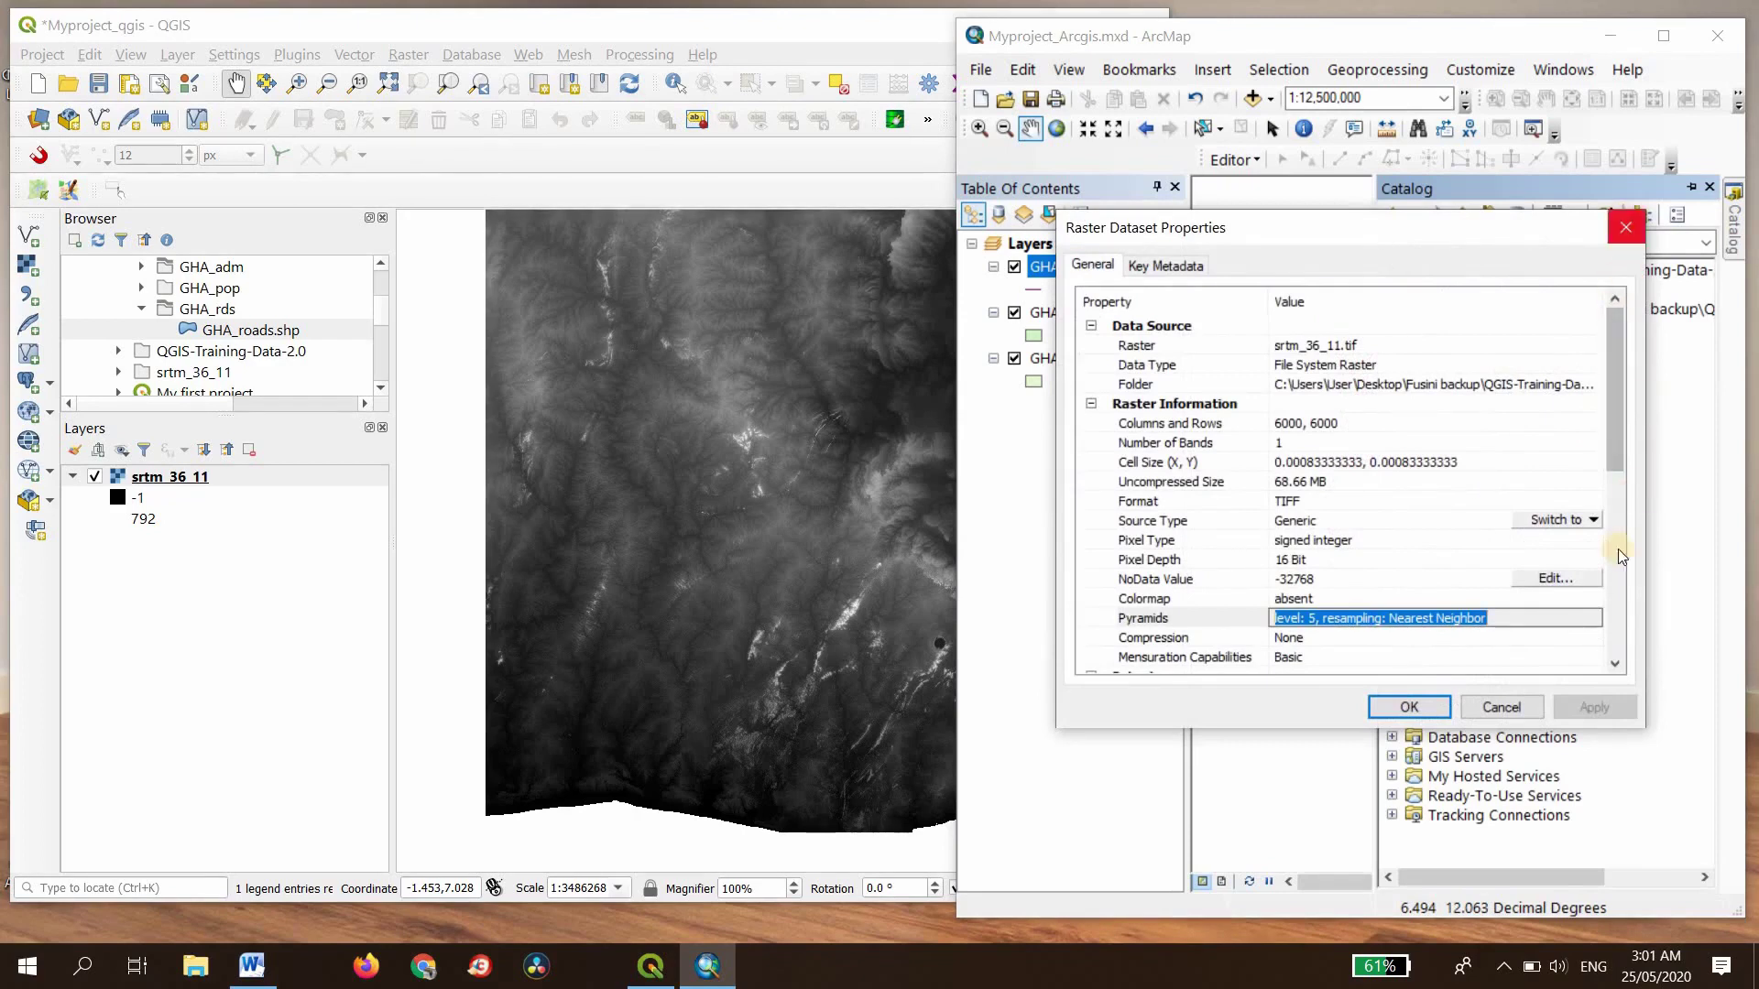
pyautogui.press('Escape')
pyautogui.moveTo(1570, 620)
pyautogui.mouseDown()
pyautogui.moveTo(1370, 609)
pyautogui.moveTo(1113, 538)
pyautogui.mouseUp()
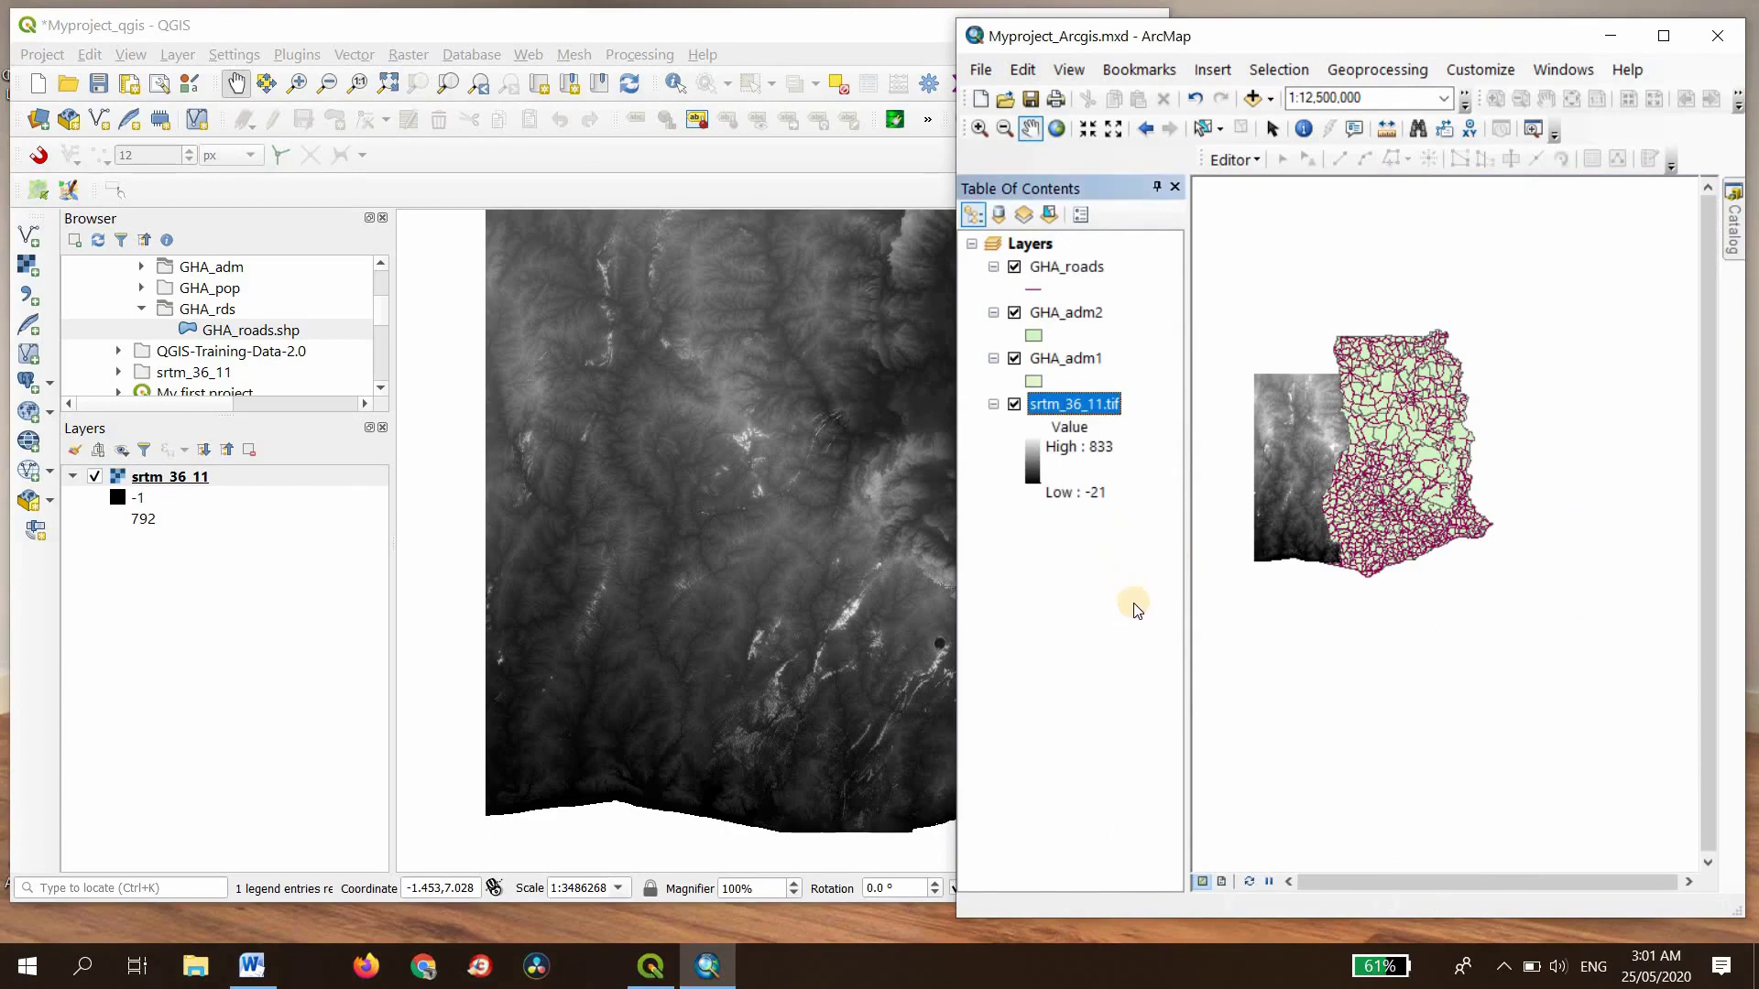
pyautogui.scroll(-2, 1398, 515)
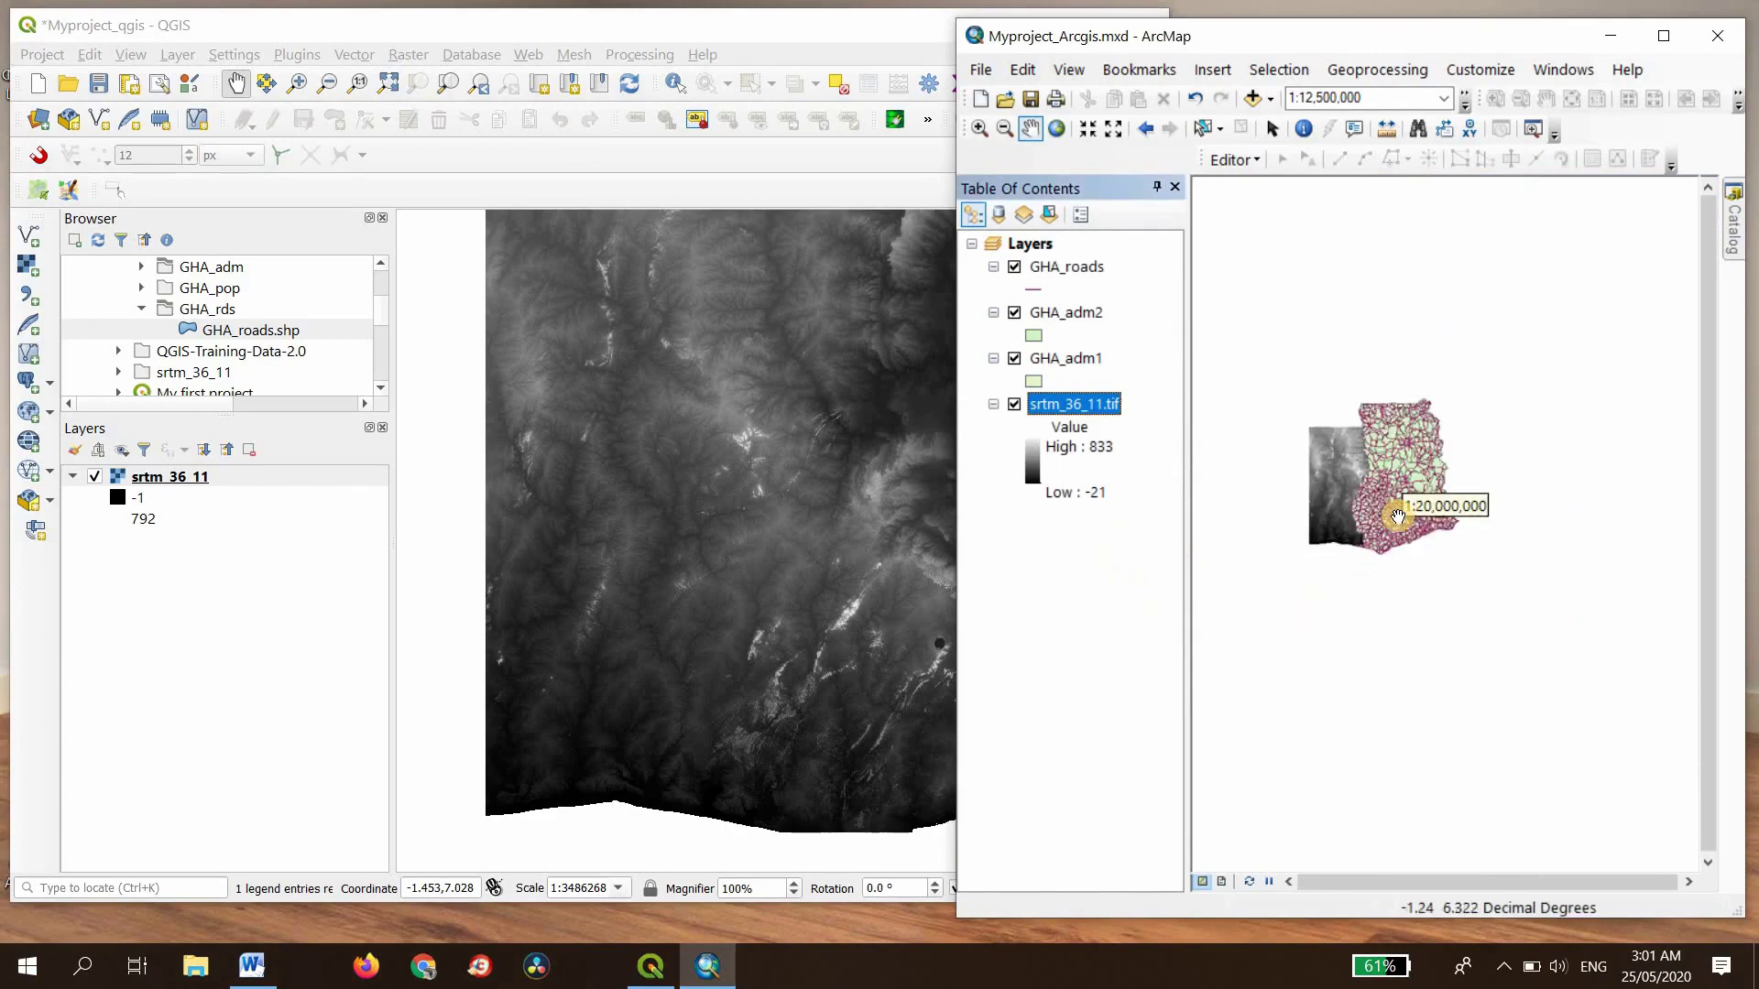
# Step: Hide the GHA_roads, GHA_adm2 and GHA_adm1 layers in ArcMap, leaving only the SRTM raster switched on
pyautogui.scroll(2, 1398, 516)
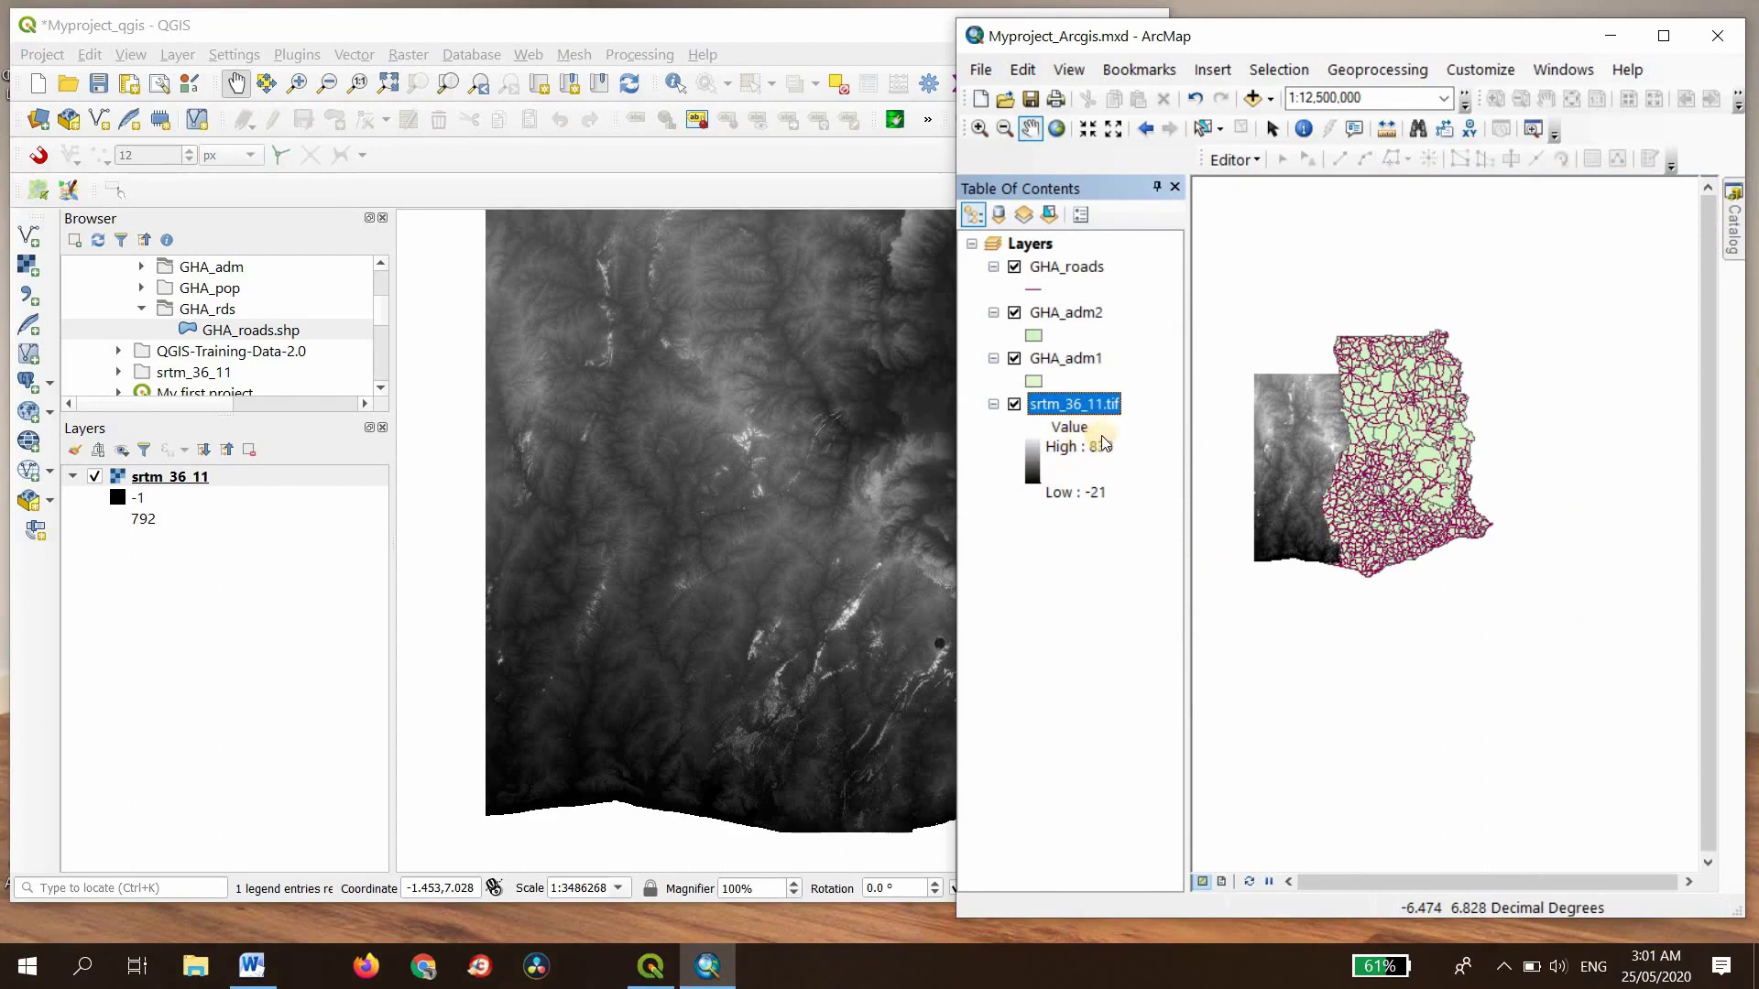
pyautogui.click(1014, 266)
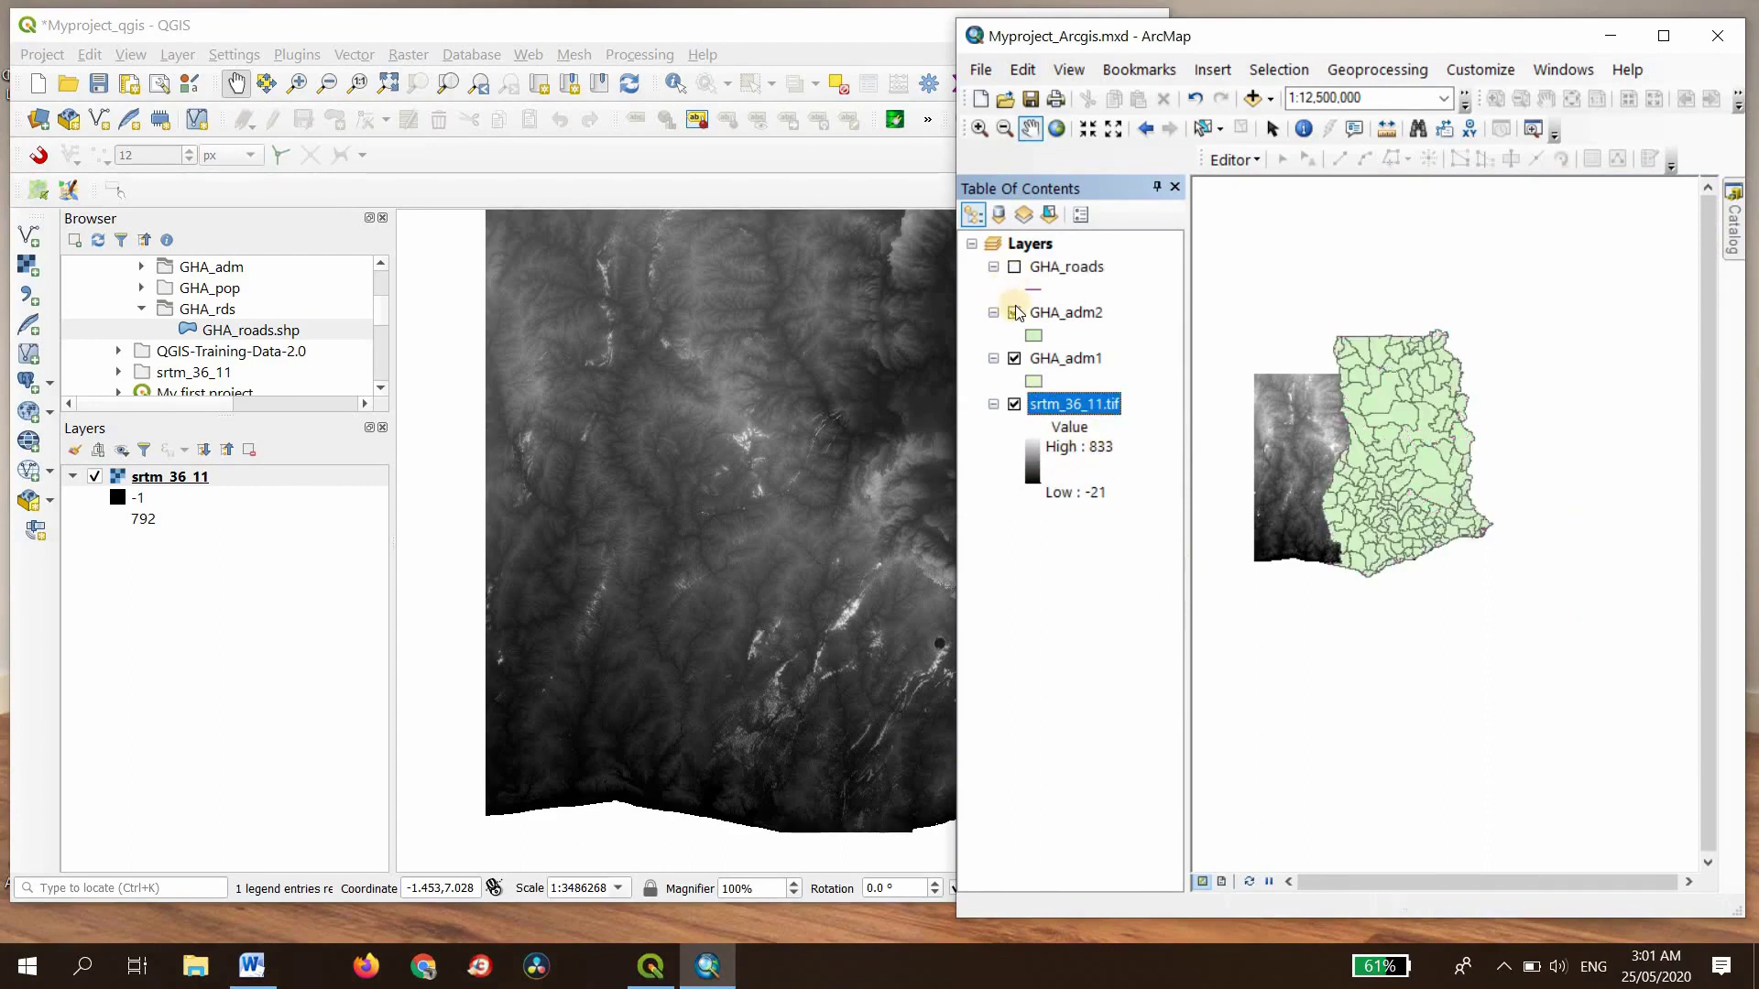
pyautogui.click(1015, 313)
pyautogui.click(1014, 358)
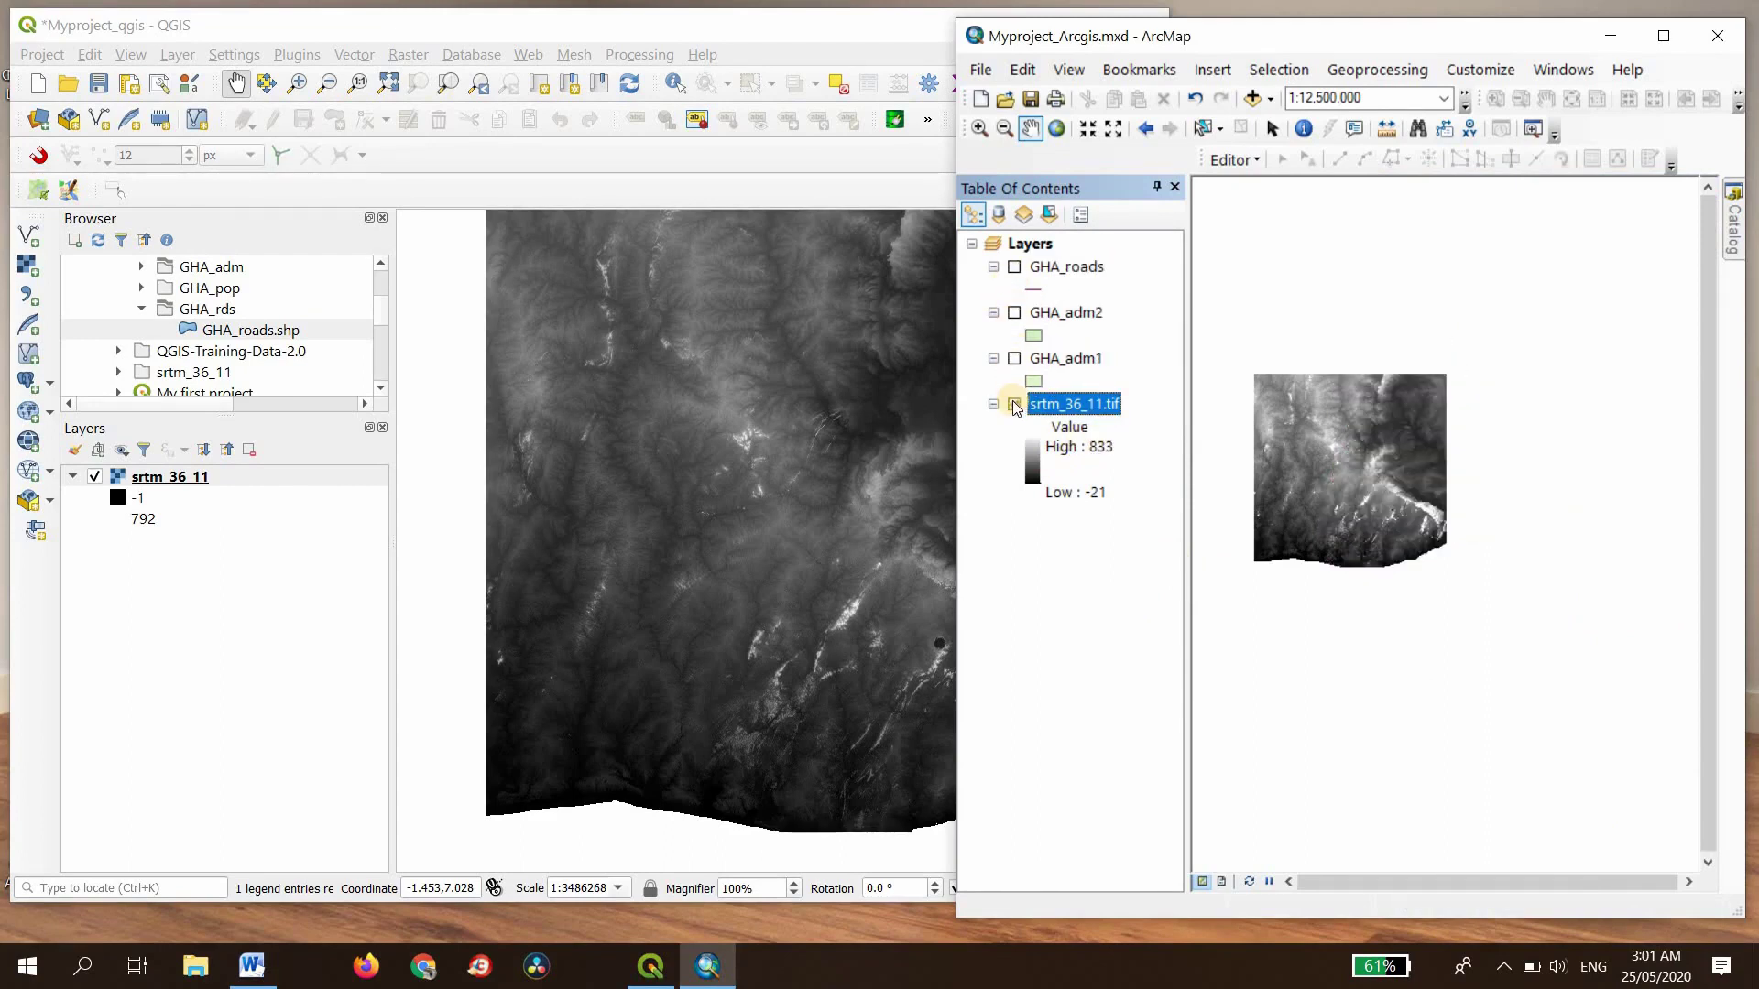
# Step: Switch srtm_36_11.tif off and on again, and zoom the ArcMap view to that layer
pyautogui.click(1014, 404)
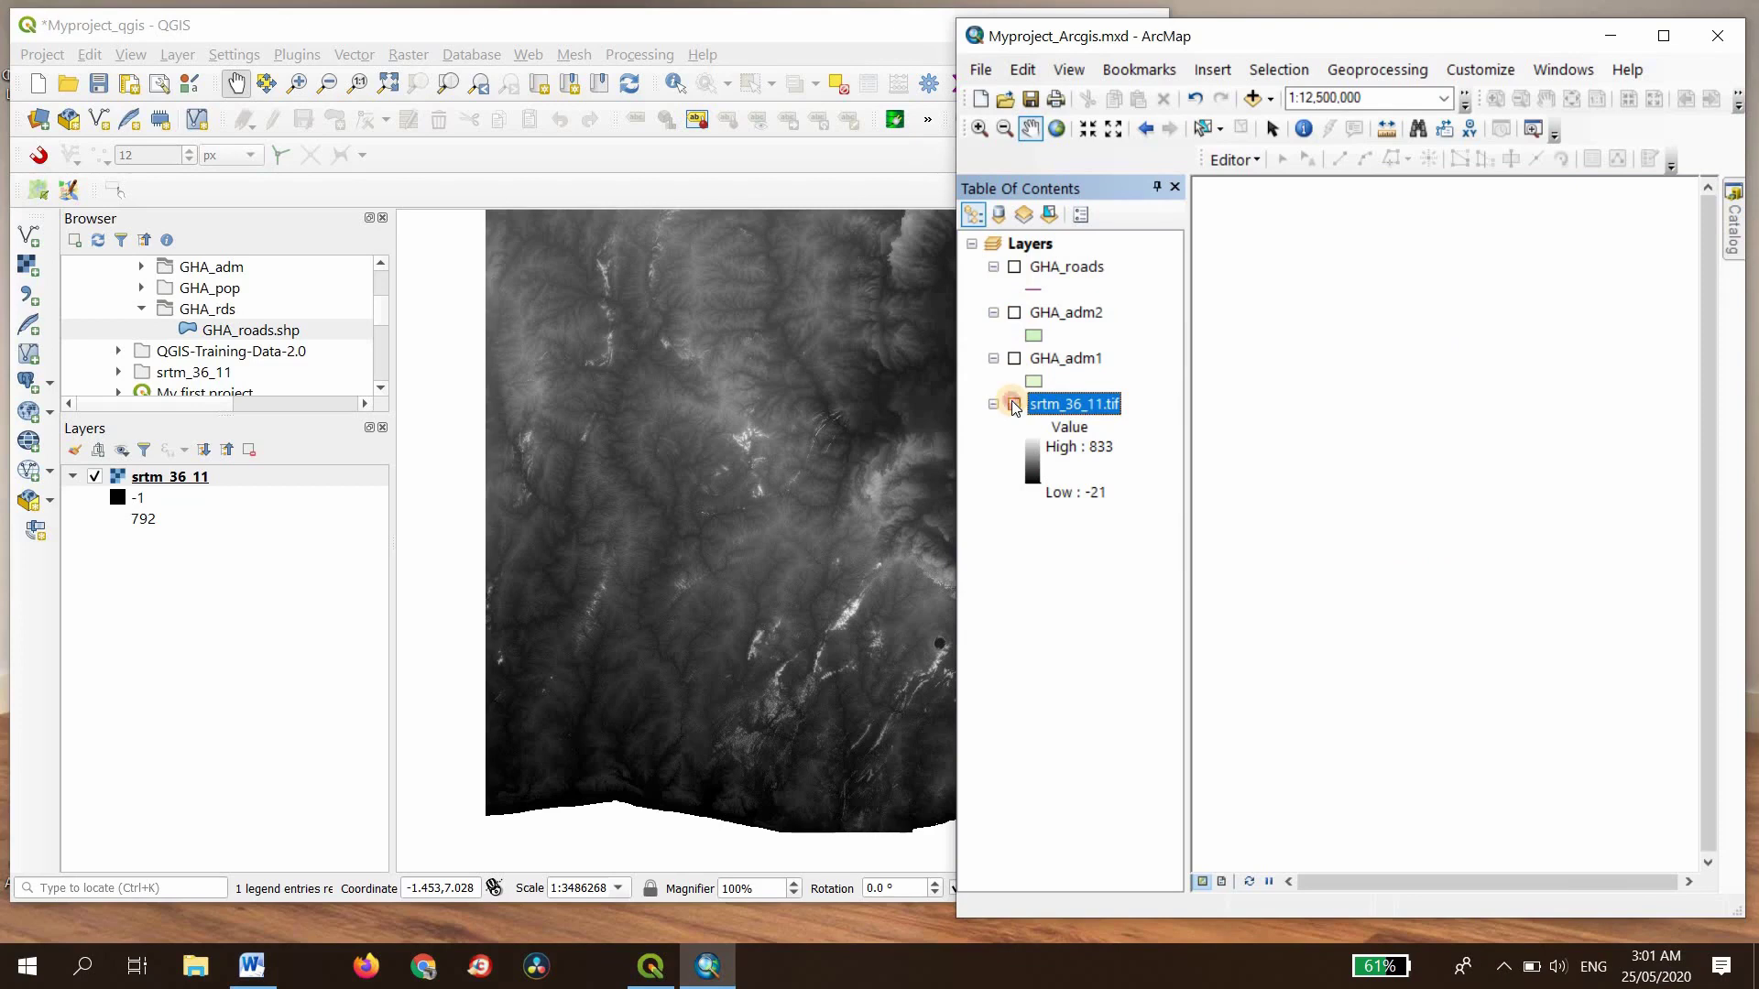
pyautogui.click(1013, 404)
pyautogui.rightClick(1080, 407)
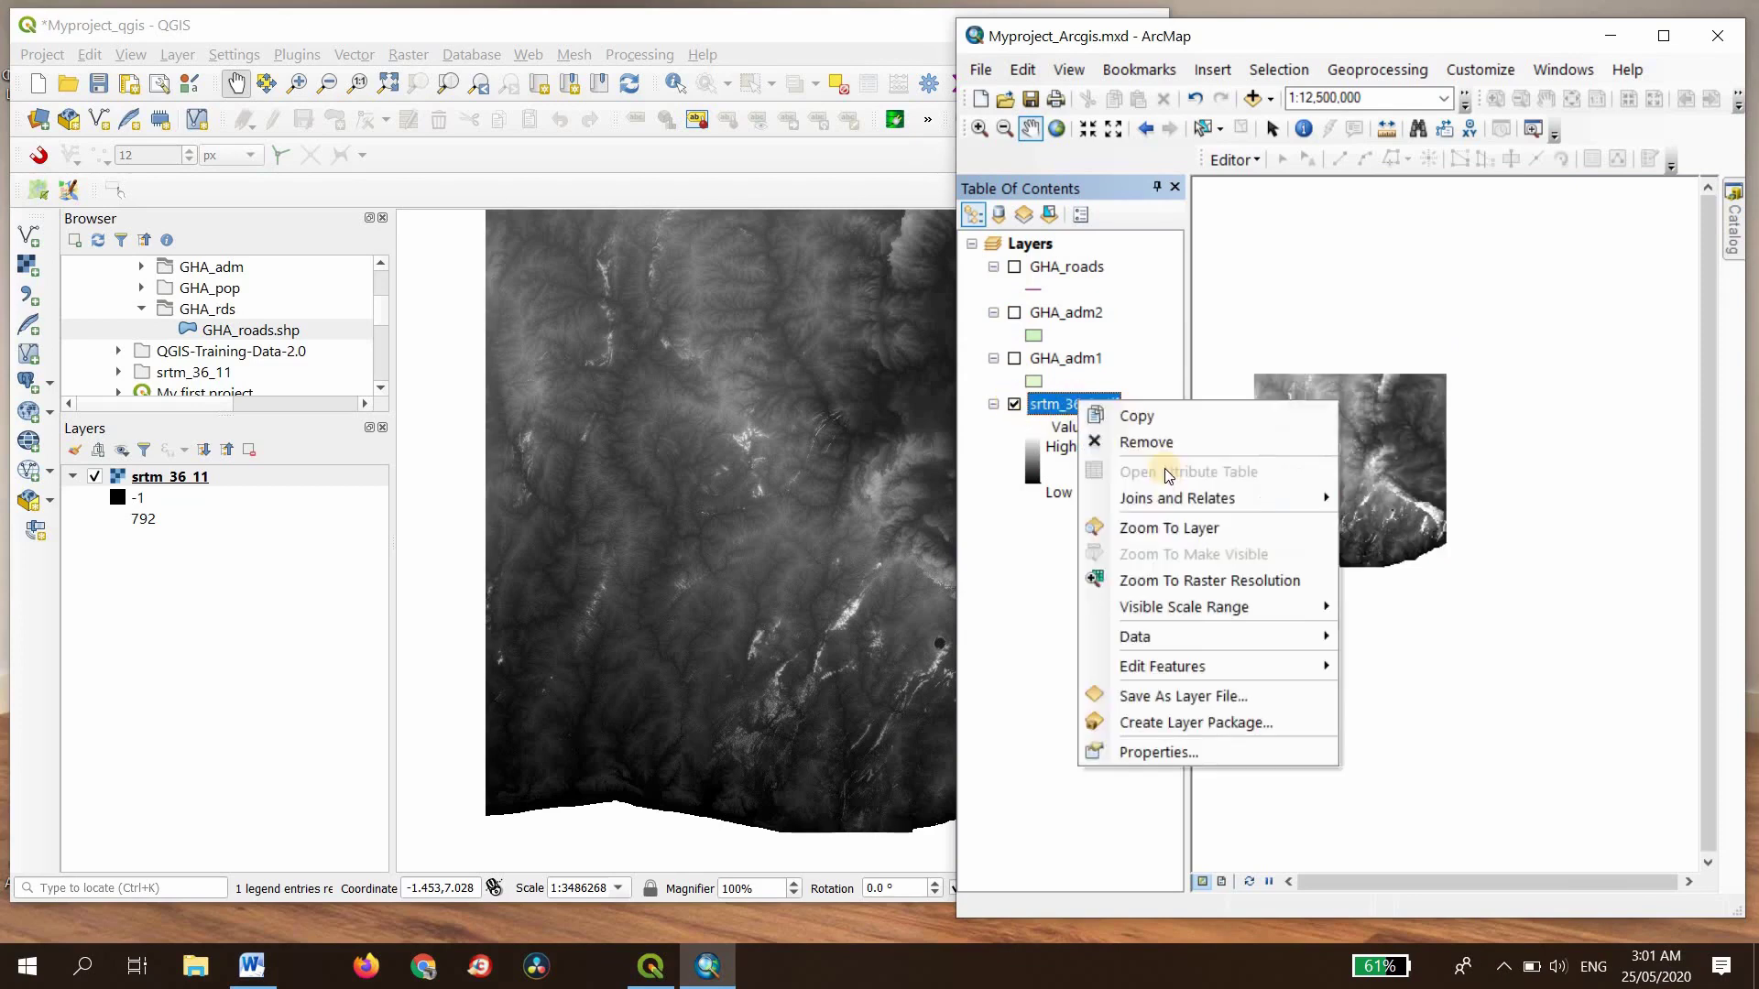
pyautogui.click(1315, 536)
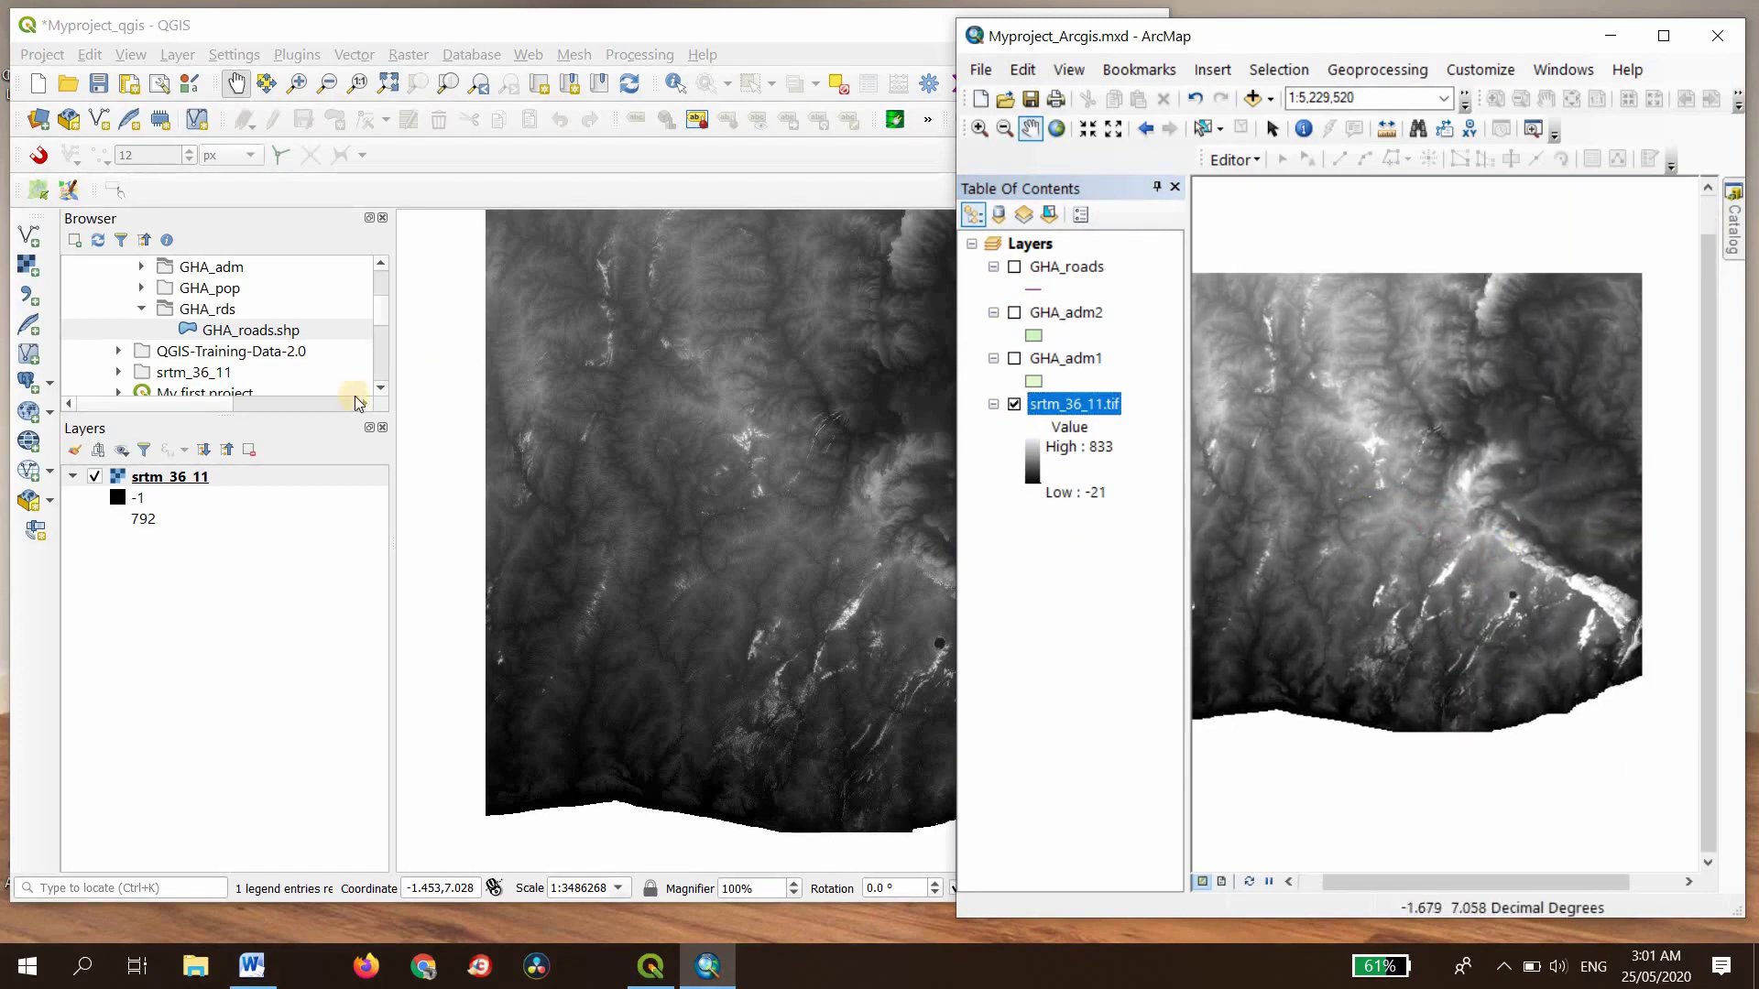
# Step: Switch to QGIS, zoom to the srtm_36_11 layer and toggle its visibility off and back on
pyautogui.click(169, 479)
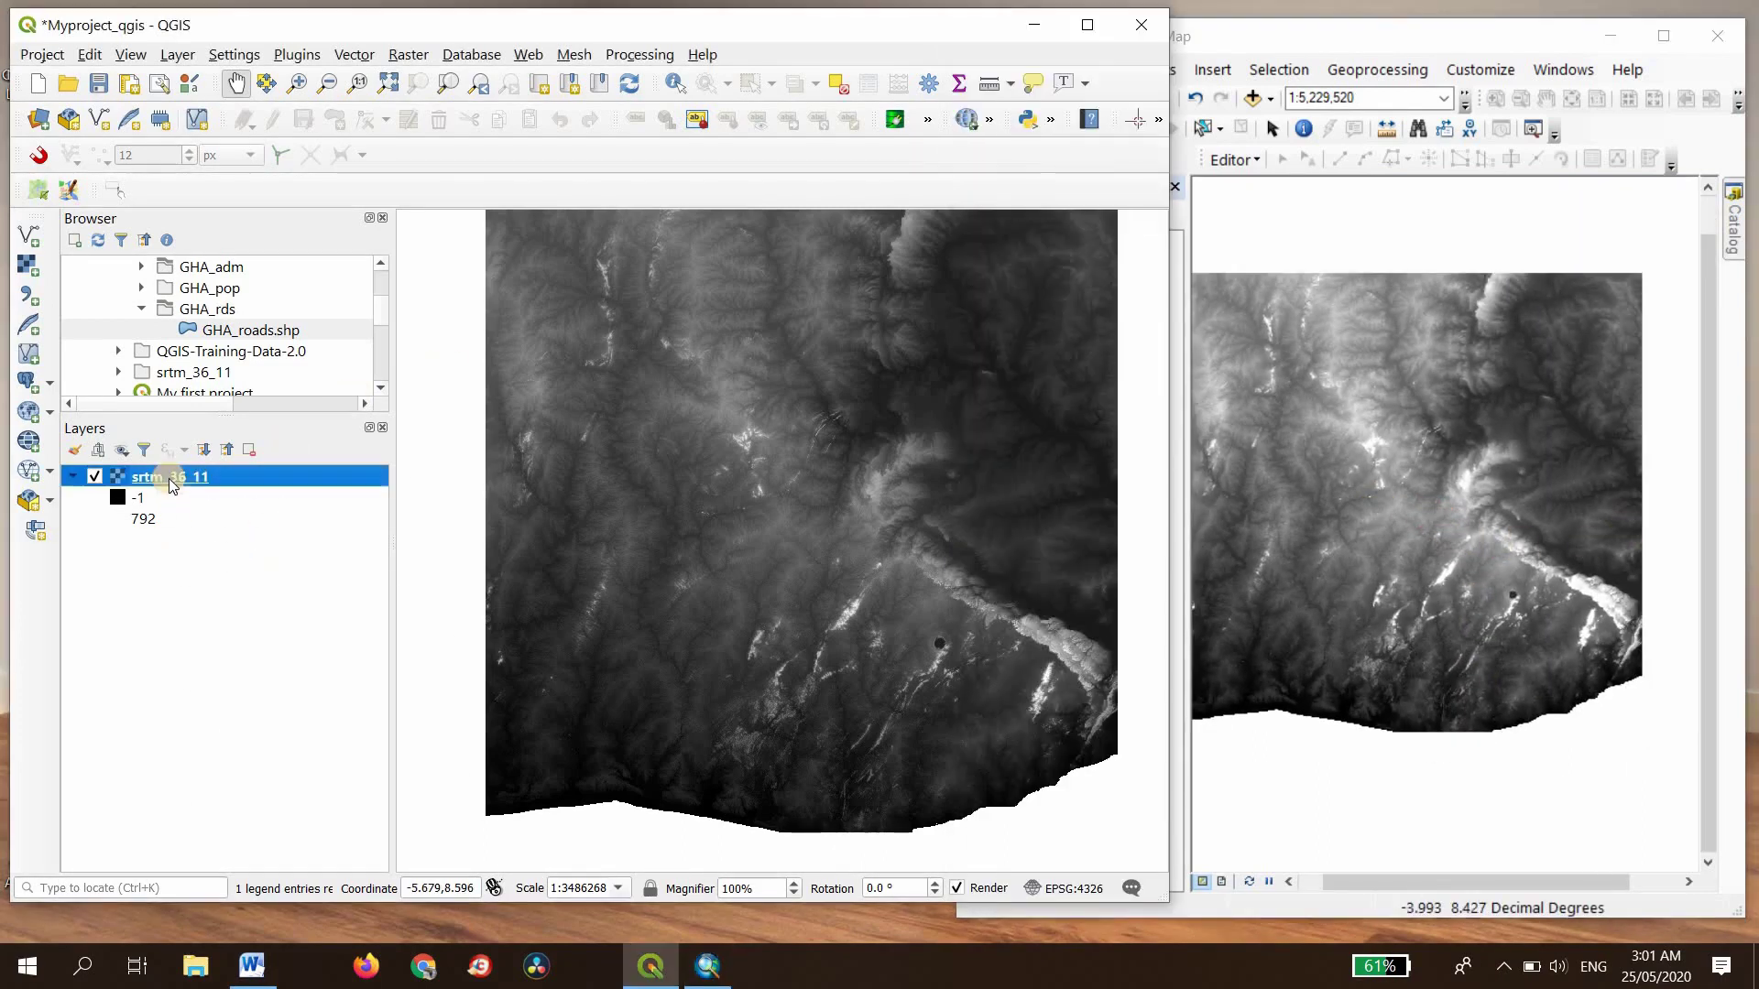
pyautogui.rightClick(168, 478)
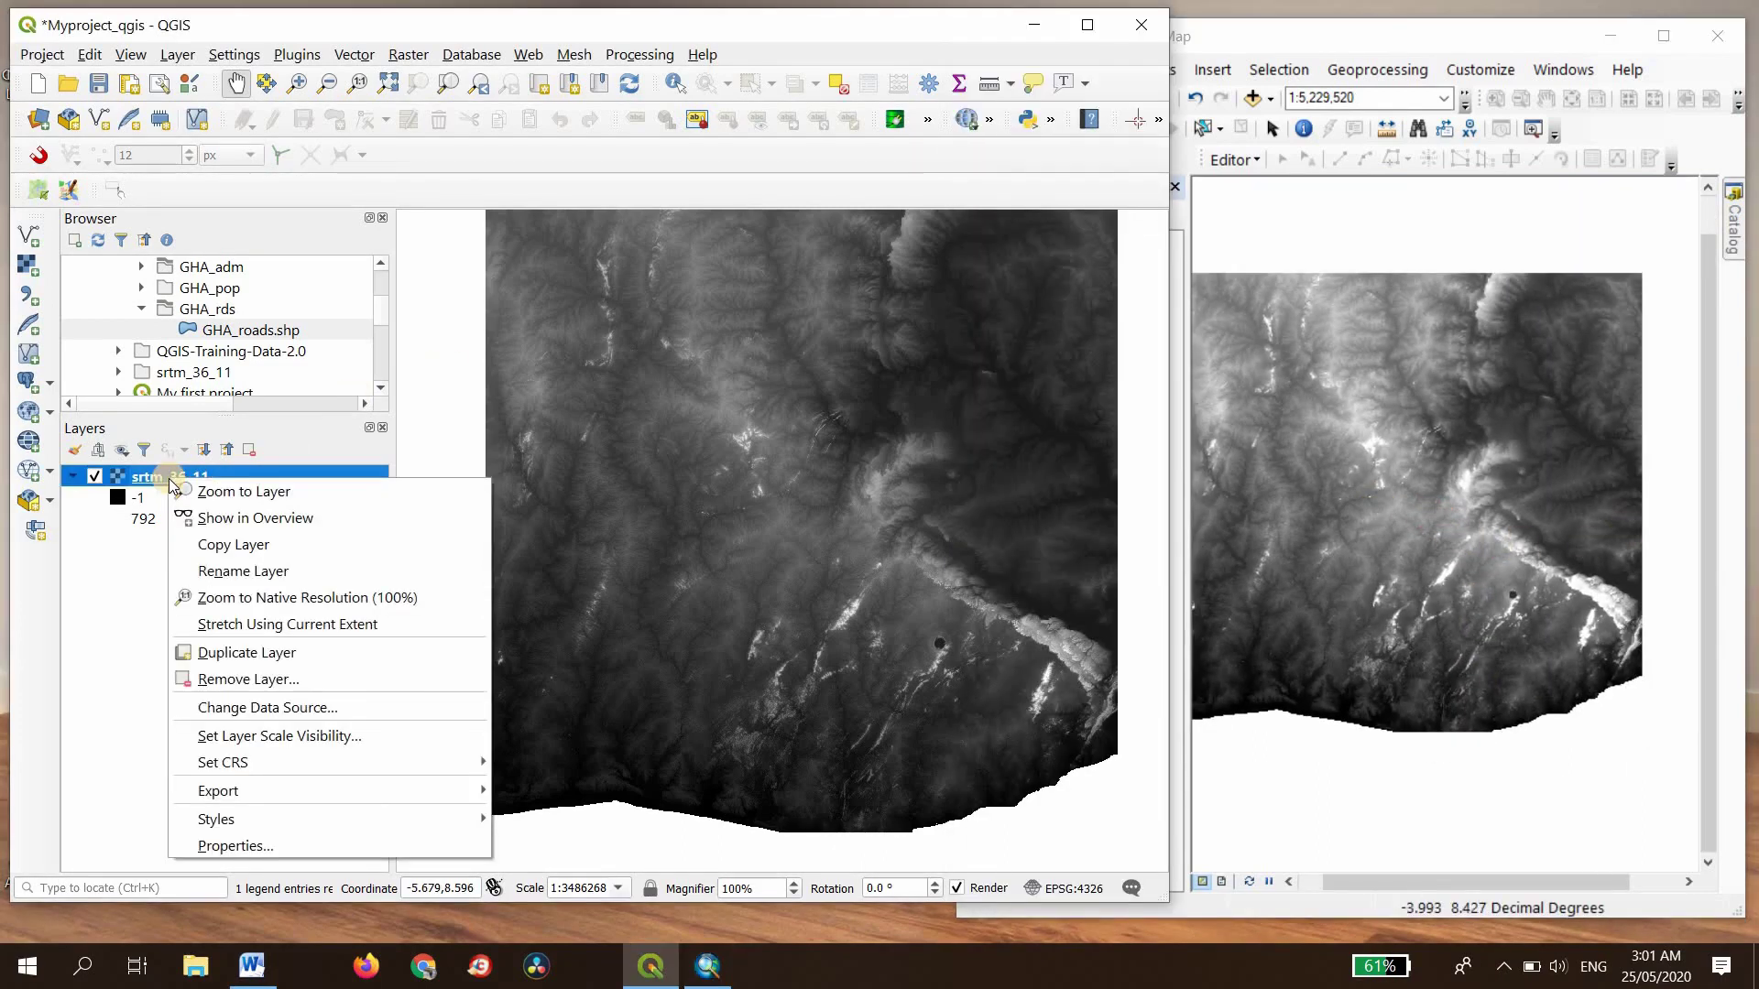
pyautogui.click(244, 492)
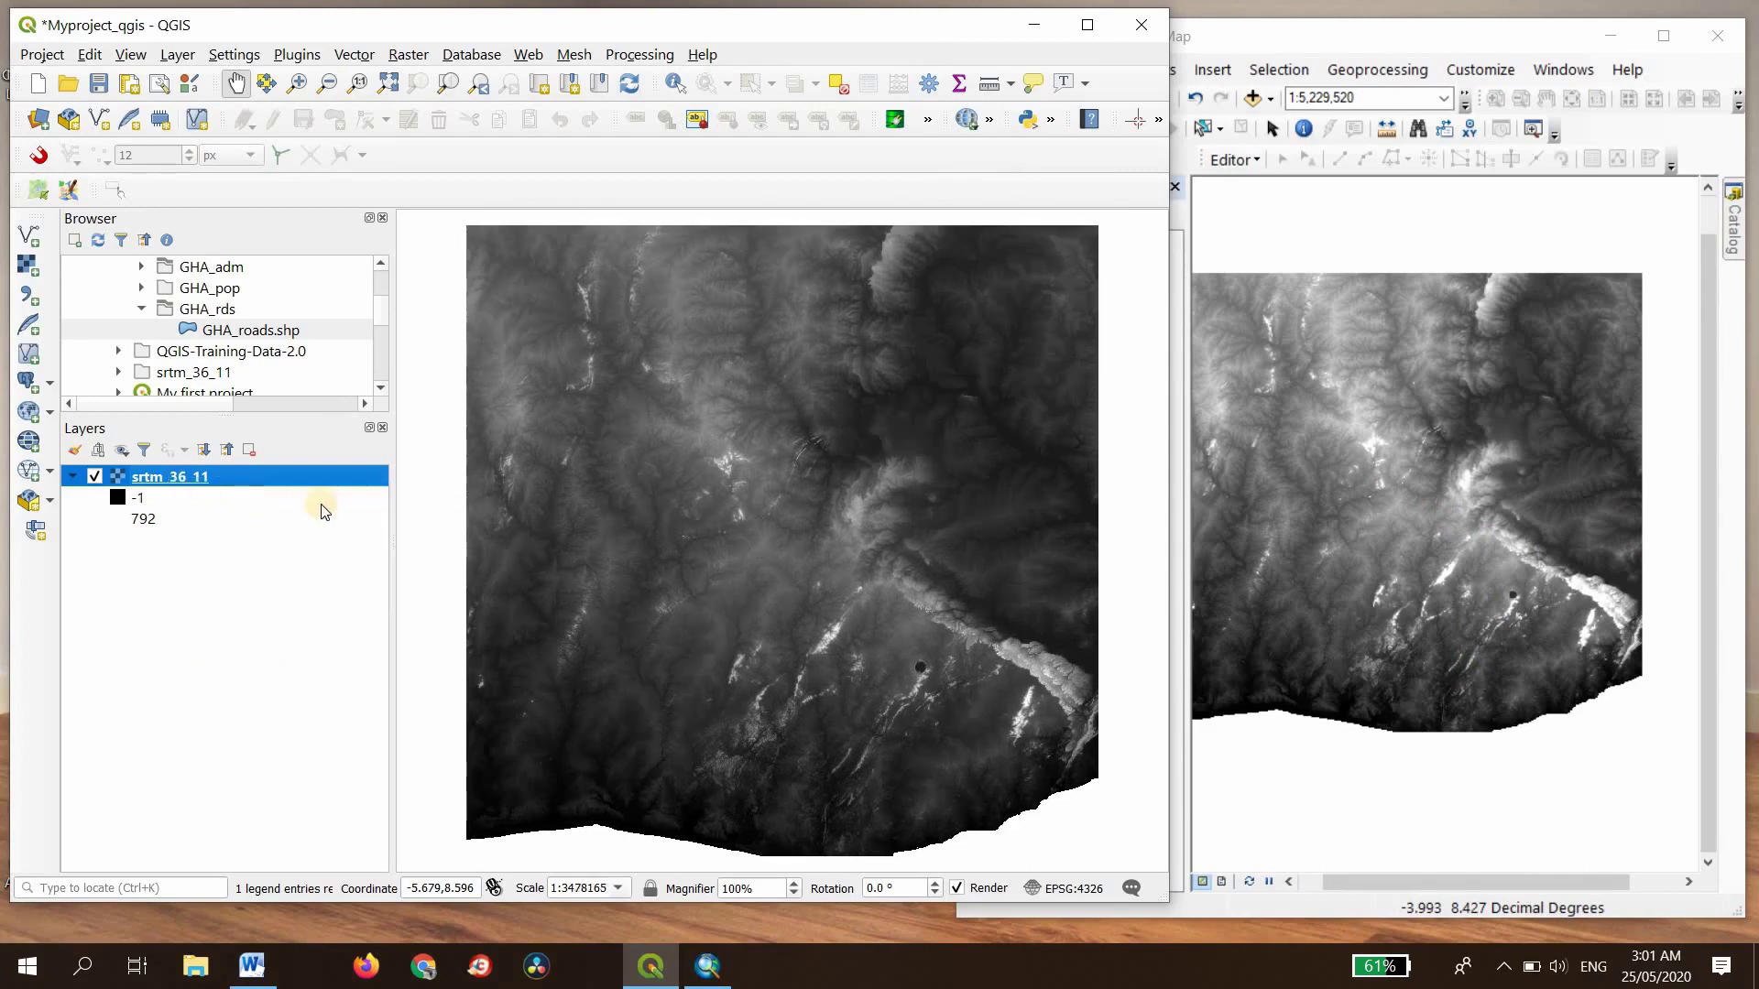
pyautogui.click(96, 477)
pyautogui.click(95, 478)
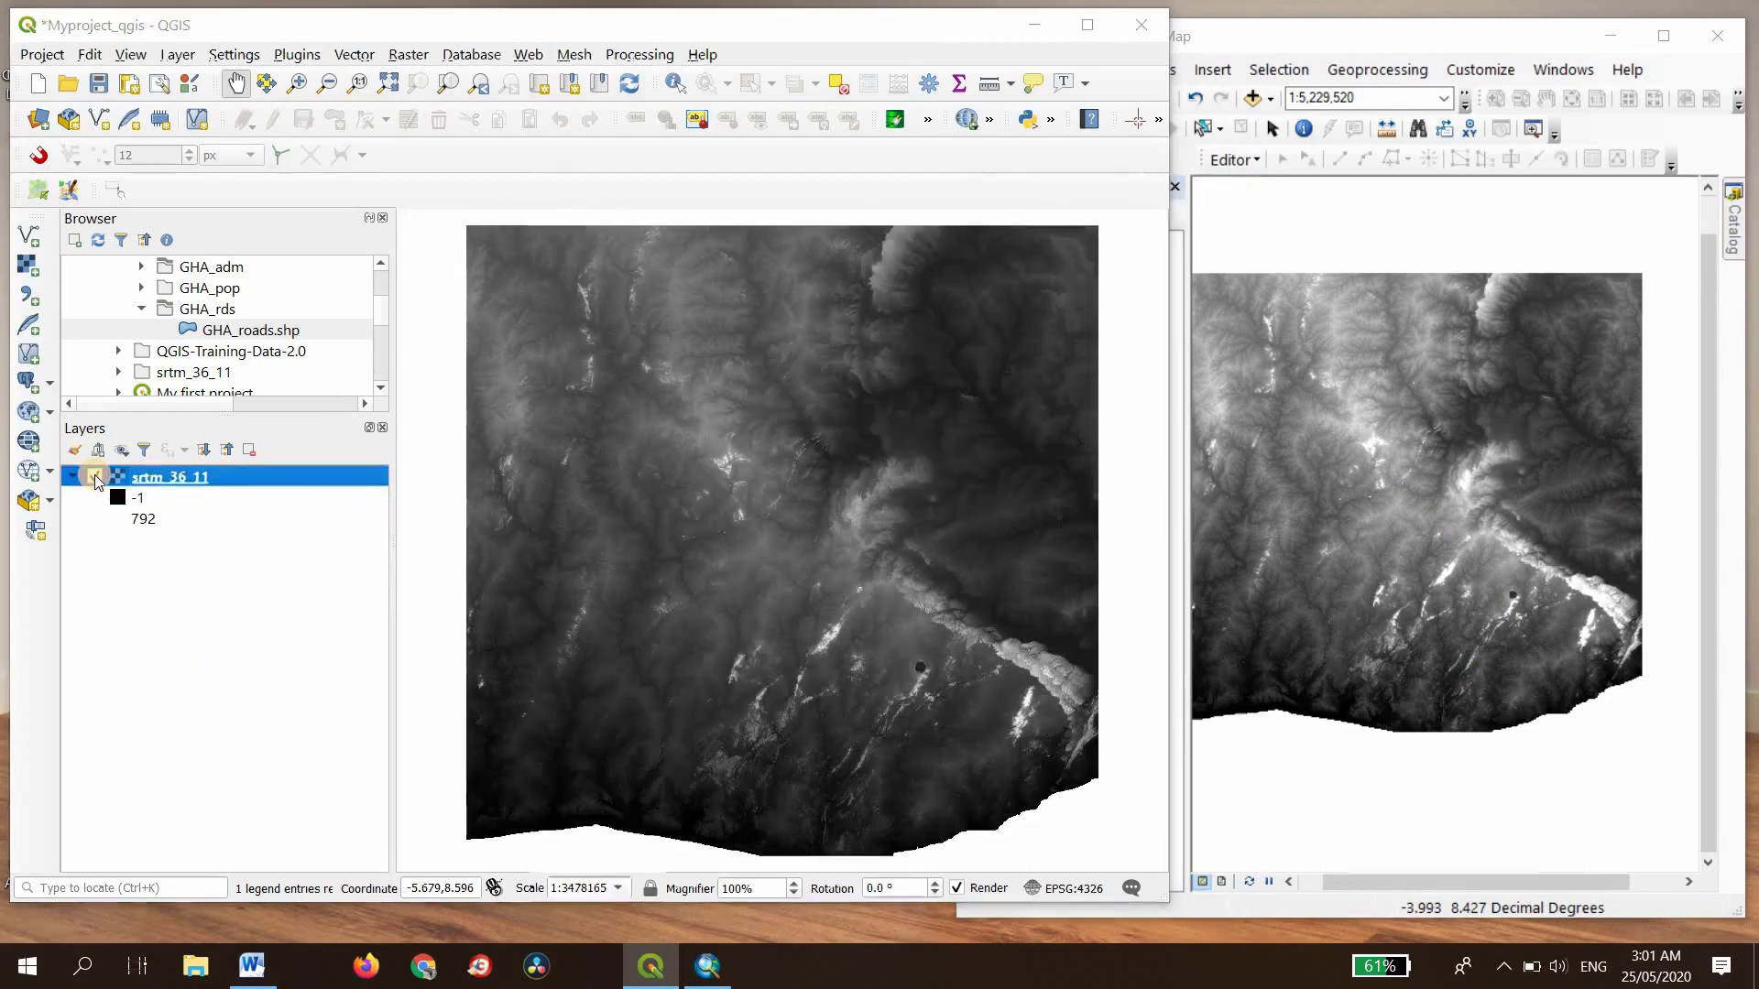
pyautogui.doubleClick(171, 477)
pyautogui.press('Escape')
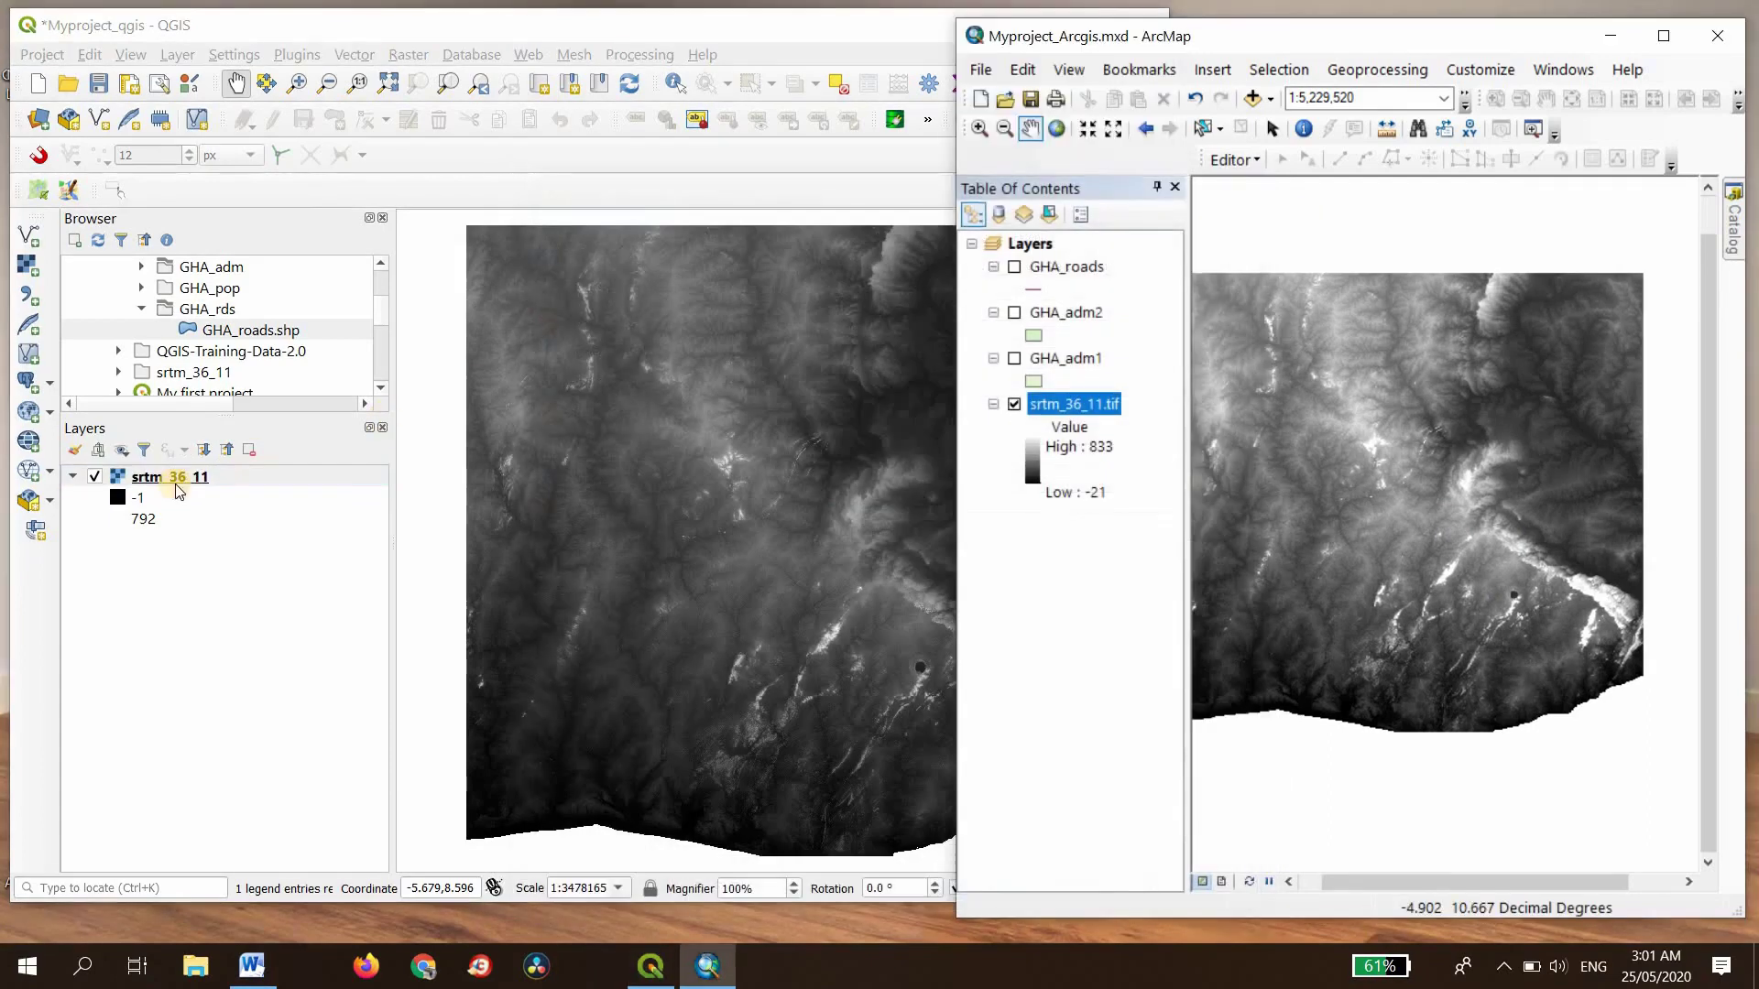
pyautogui.click(95, 478)
pyautogui.click(96, 478)
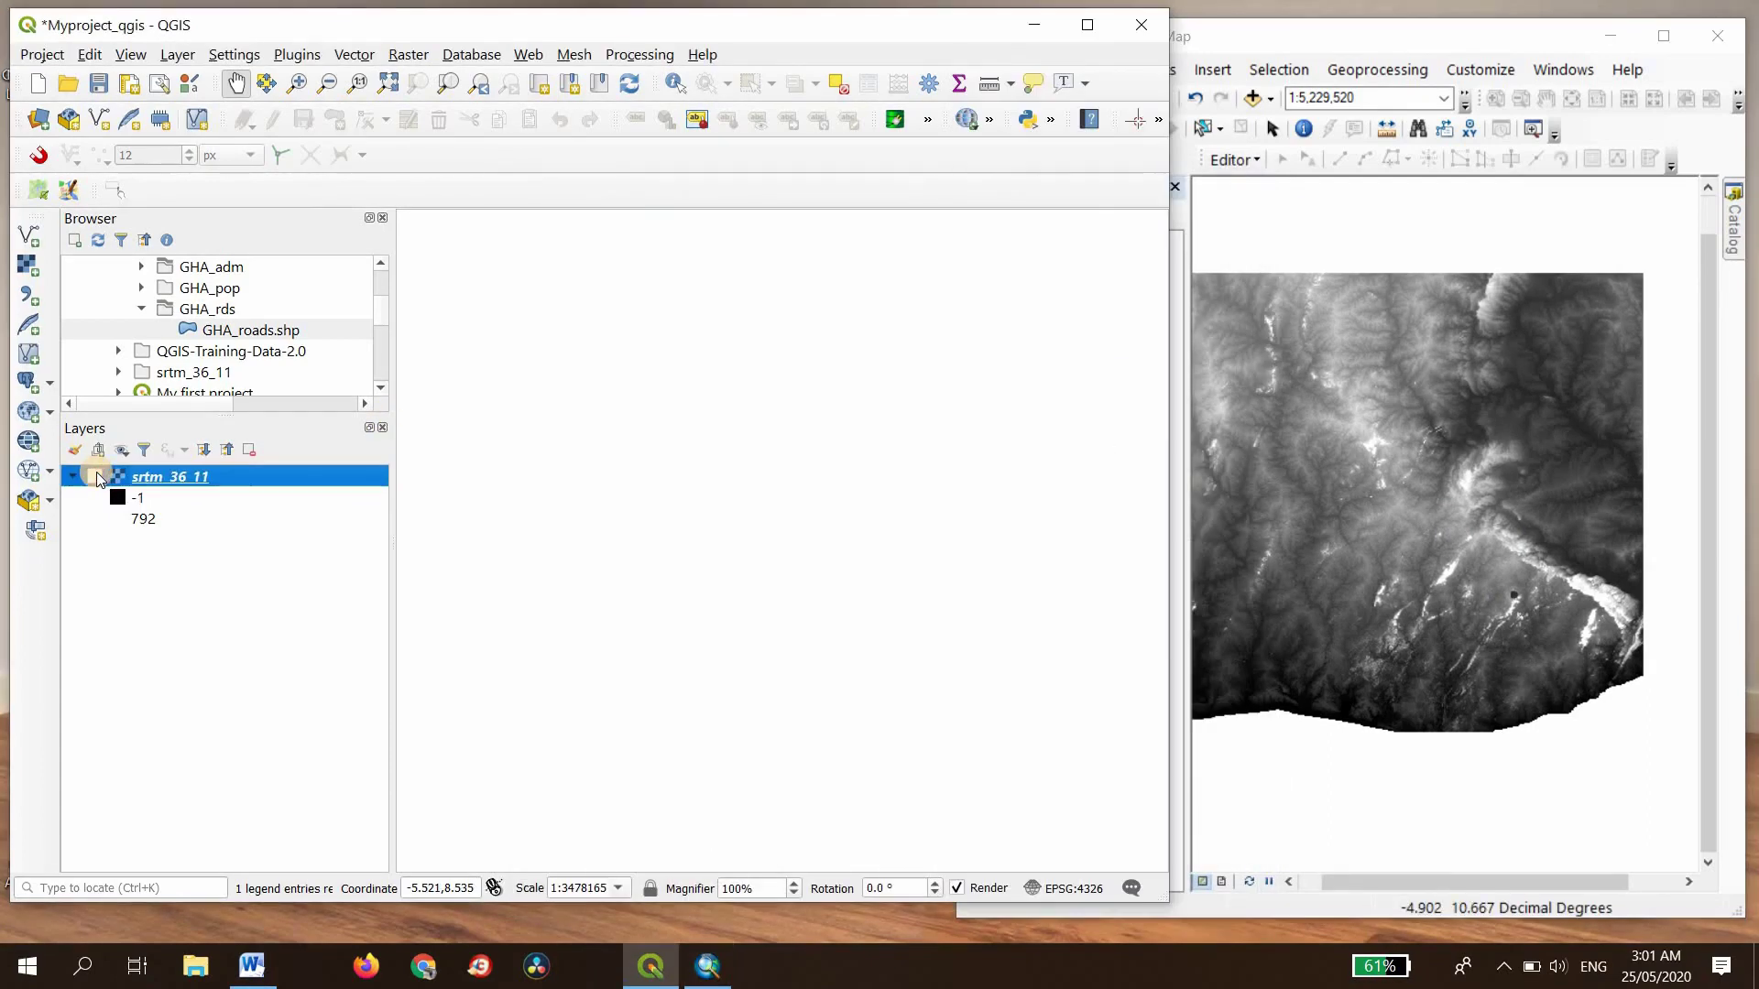
pyautogui.click(96, 477)
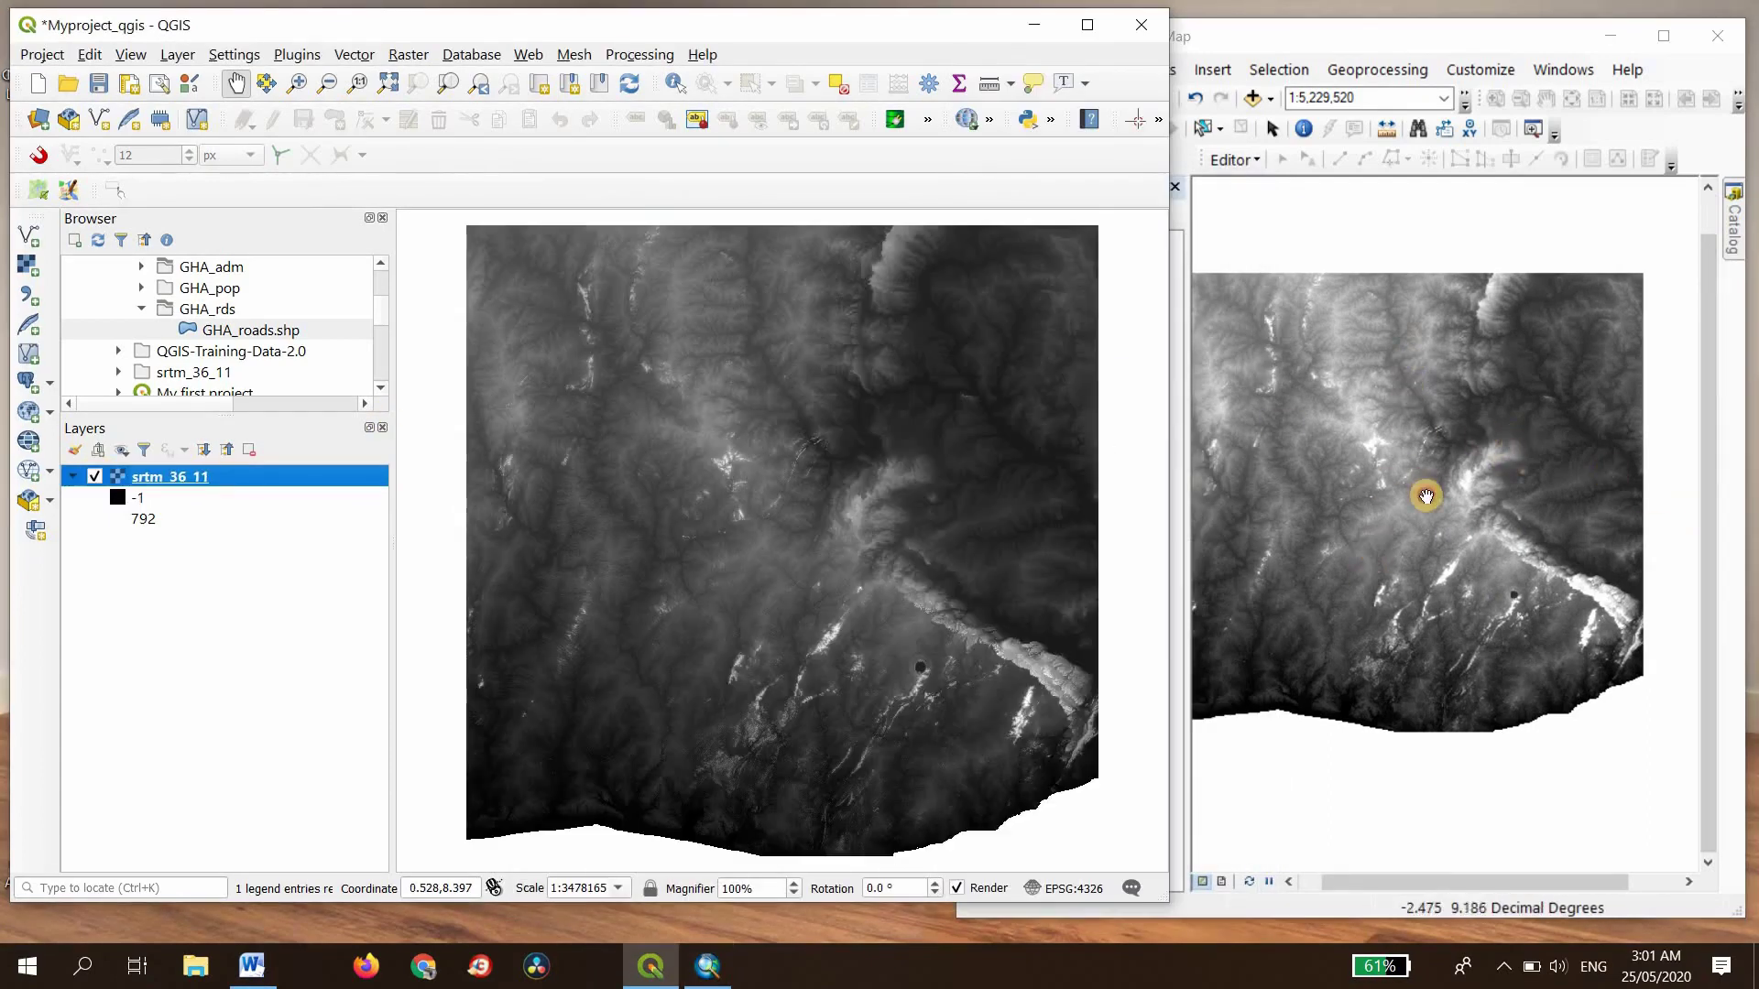
# Step: Return to ArcMap and show the GHA_adm1, GHA_adm2 and GHA_roads layers again
pyautogui.moveTo(1426, 496); pyautogui.dragTo(1444, 523)
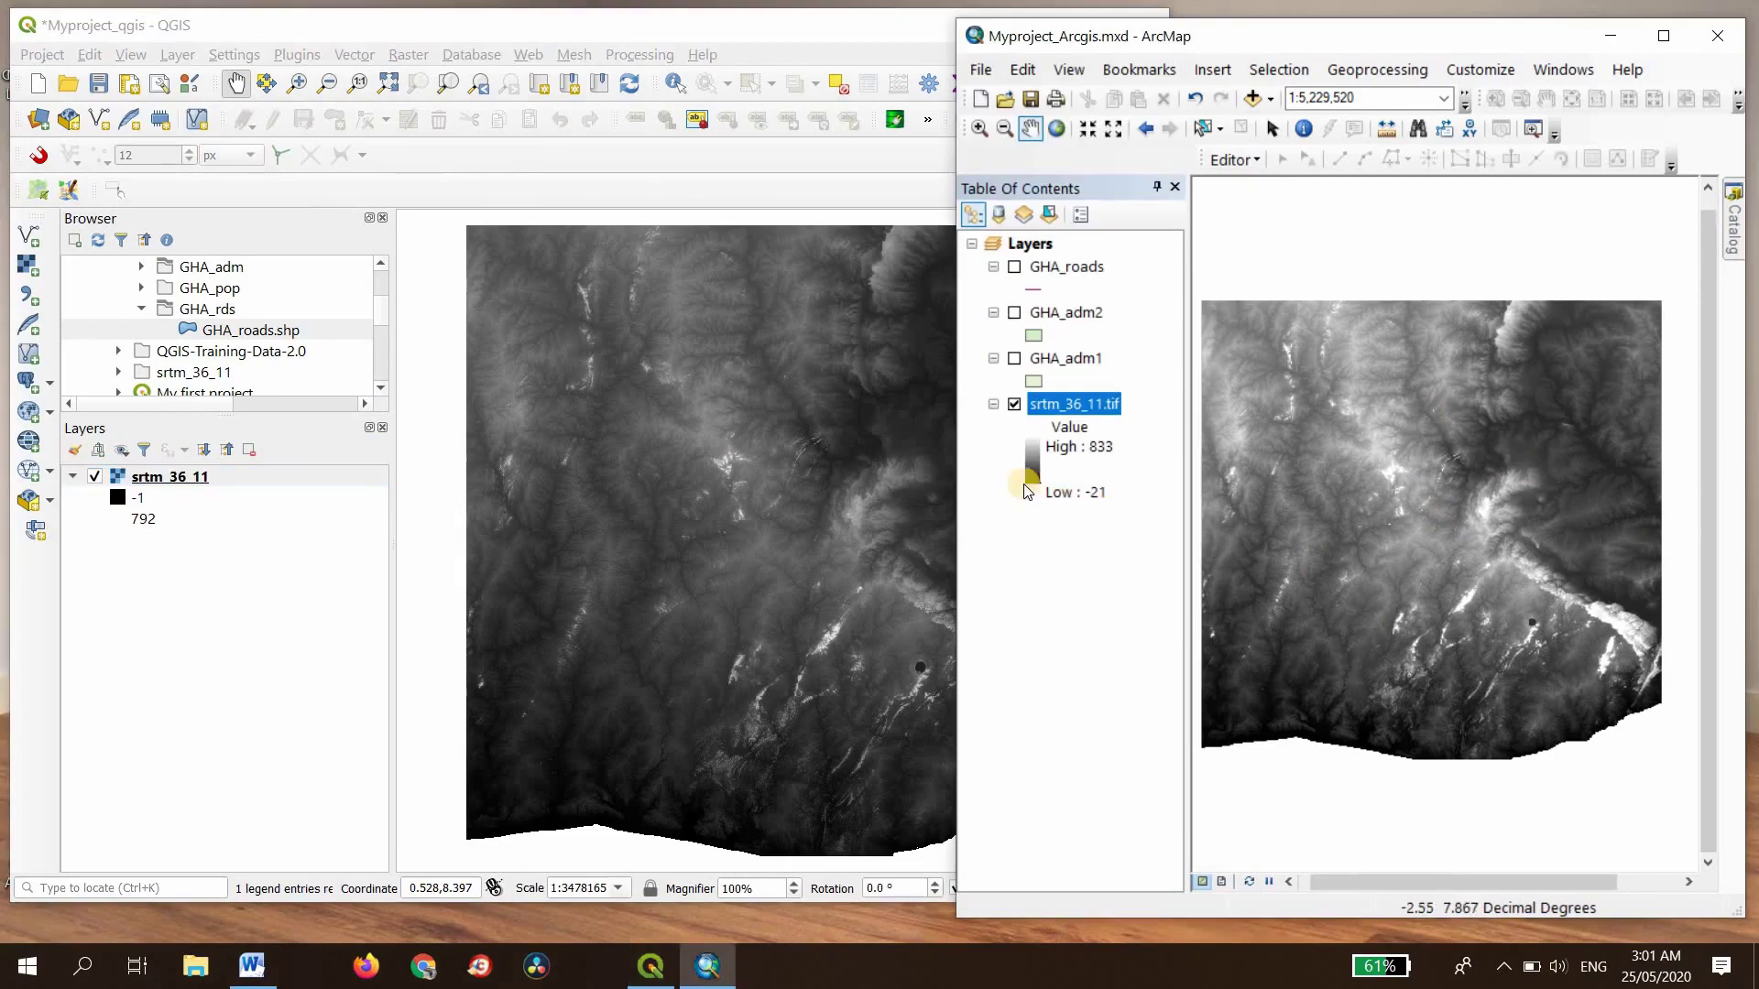
pyautogui.click(1014, 359)
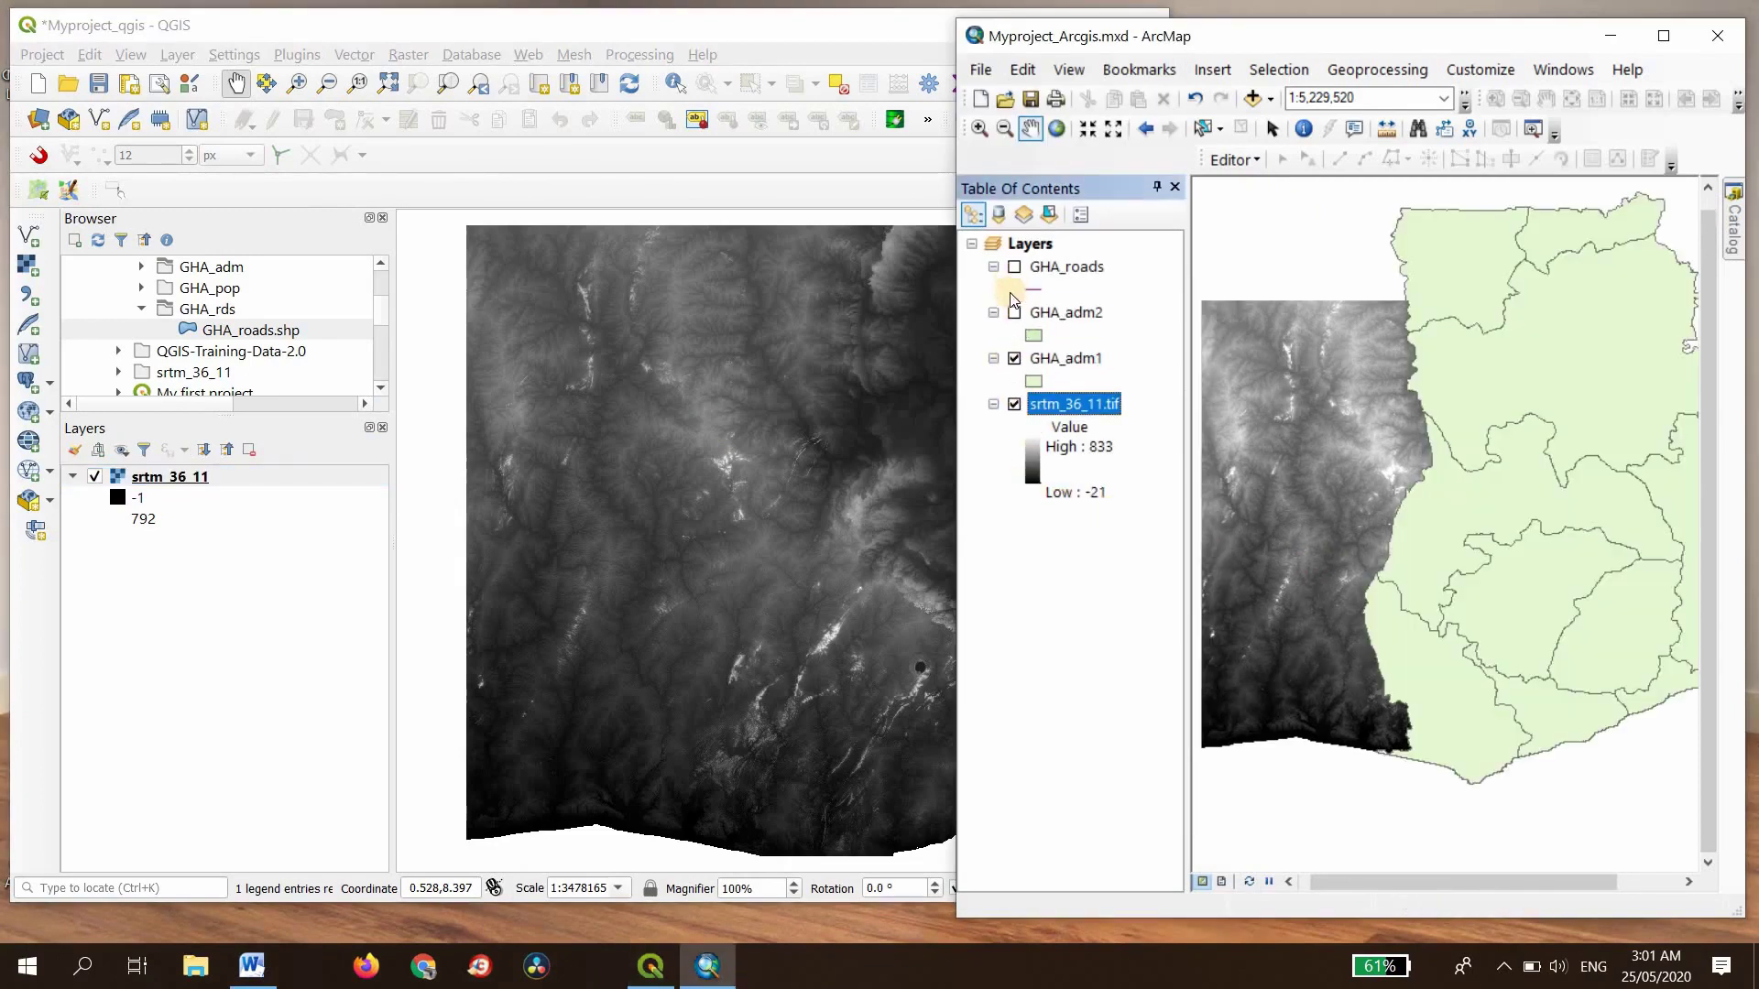
pyautogui.click(1014, 312)
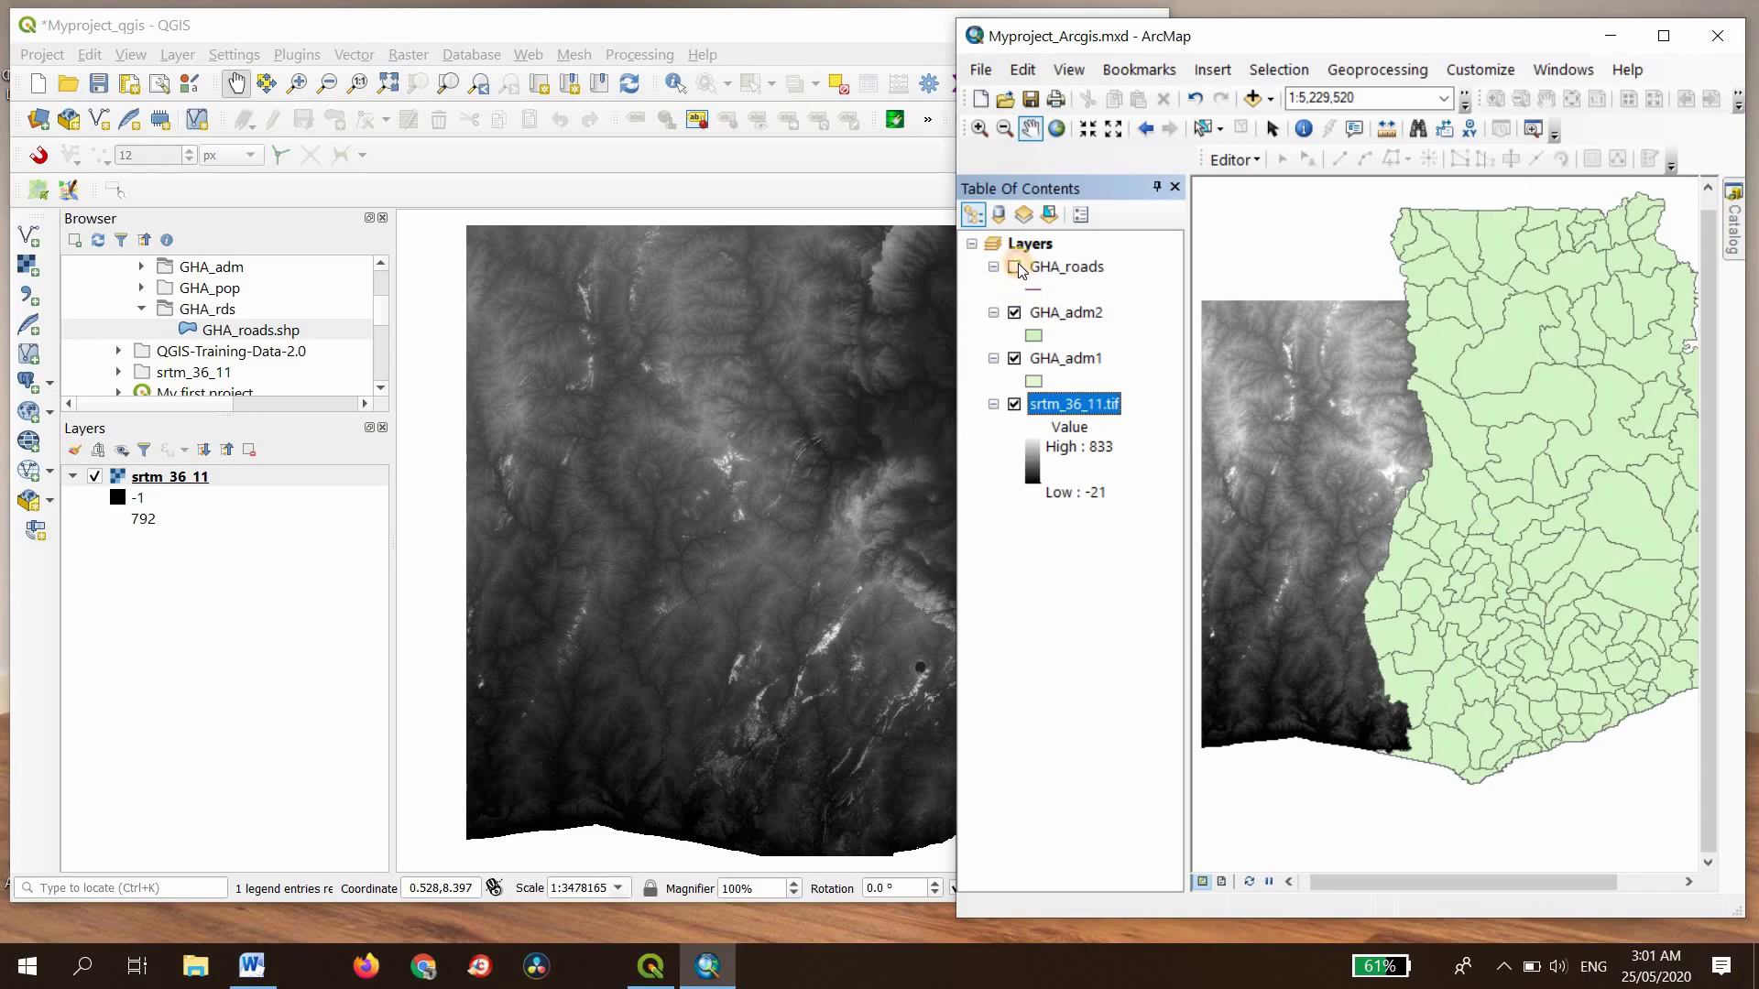
pyautogui.click(1016, 265)
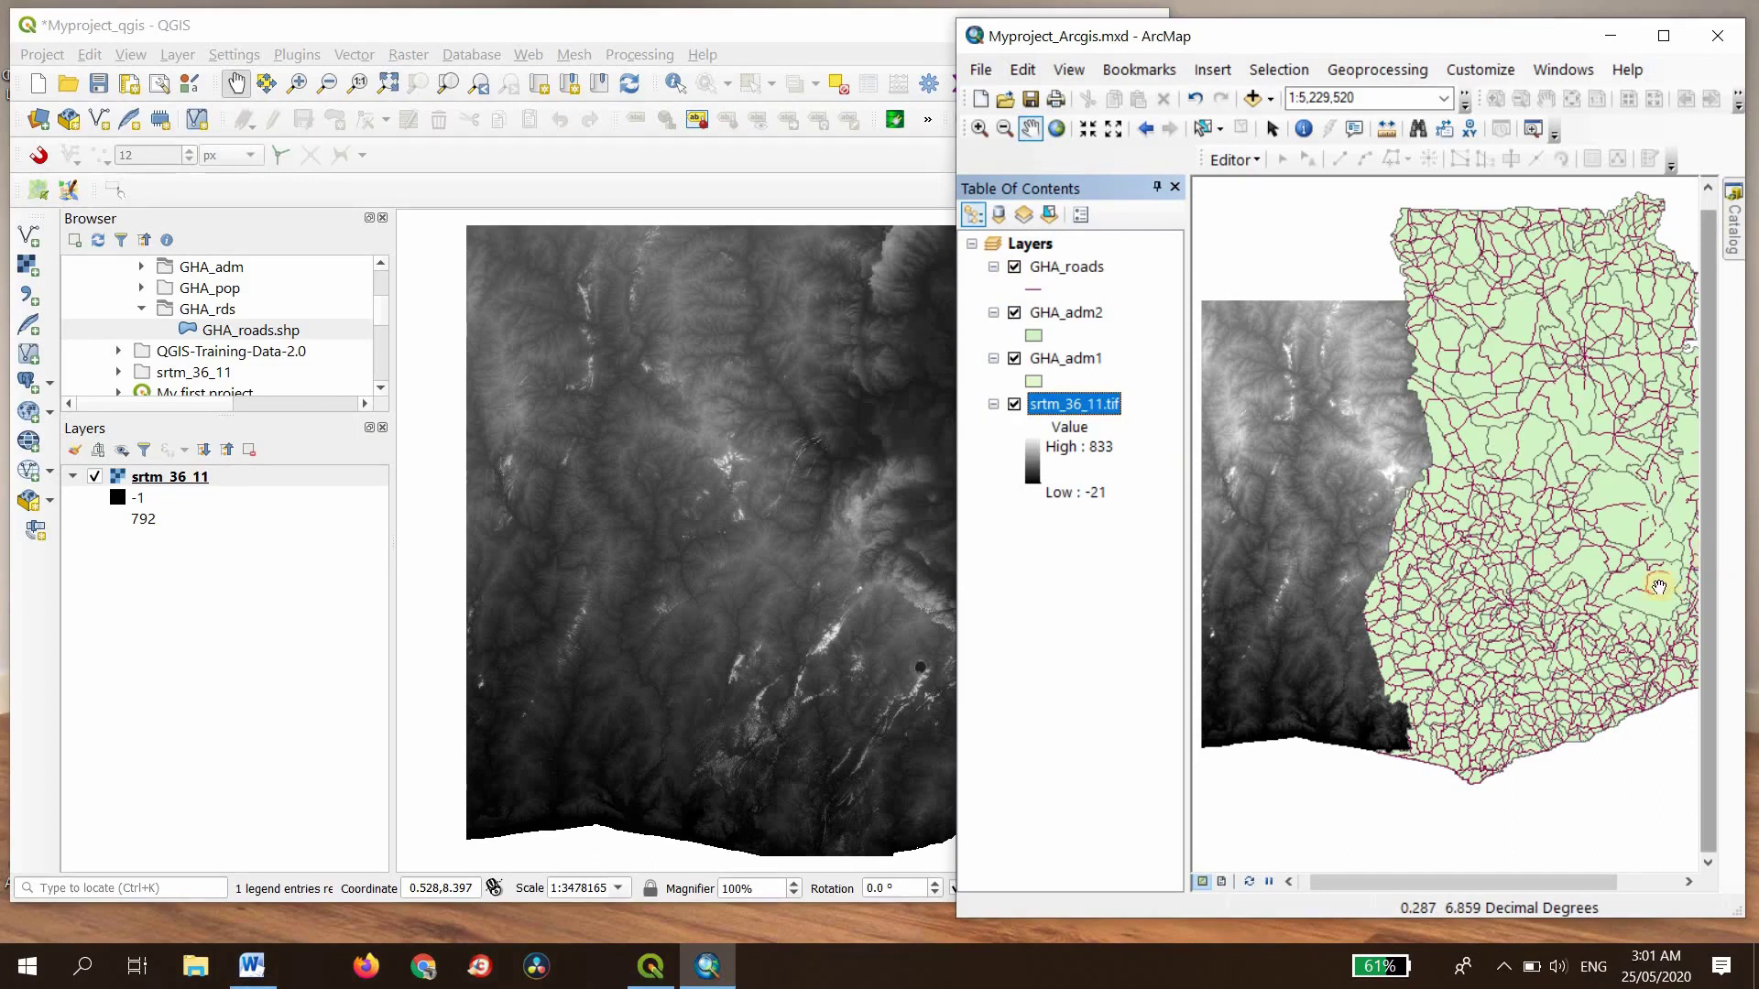
# Step: Remove srtm_36_11.tif, GHA_adm1, GHA_adm2 and GHA_roads one by one to empty the ArcMap table of contents
pyautogui.rightClick(1073, 403)
pyautogui.click(1158, 445)
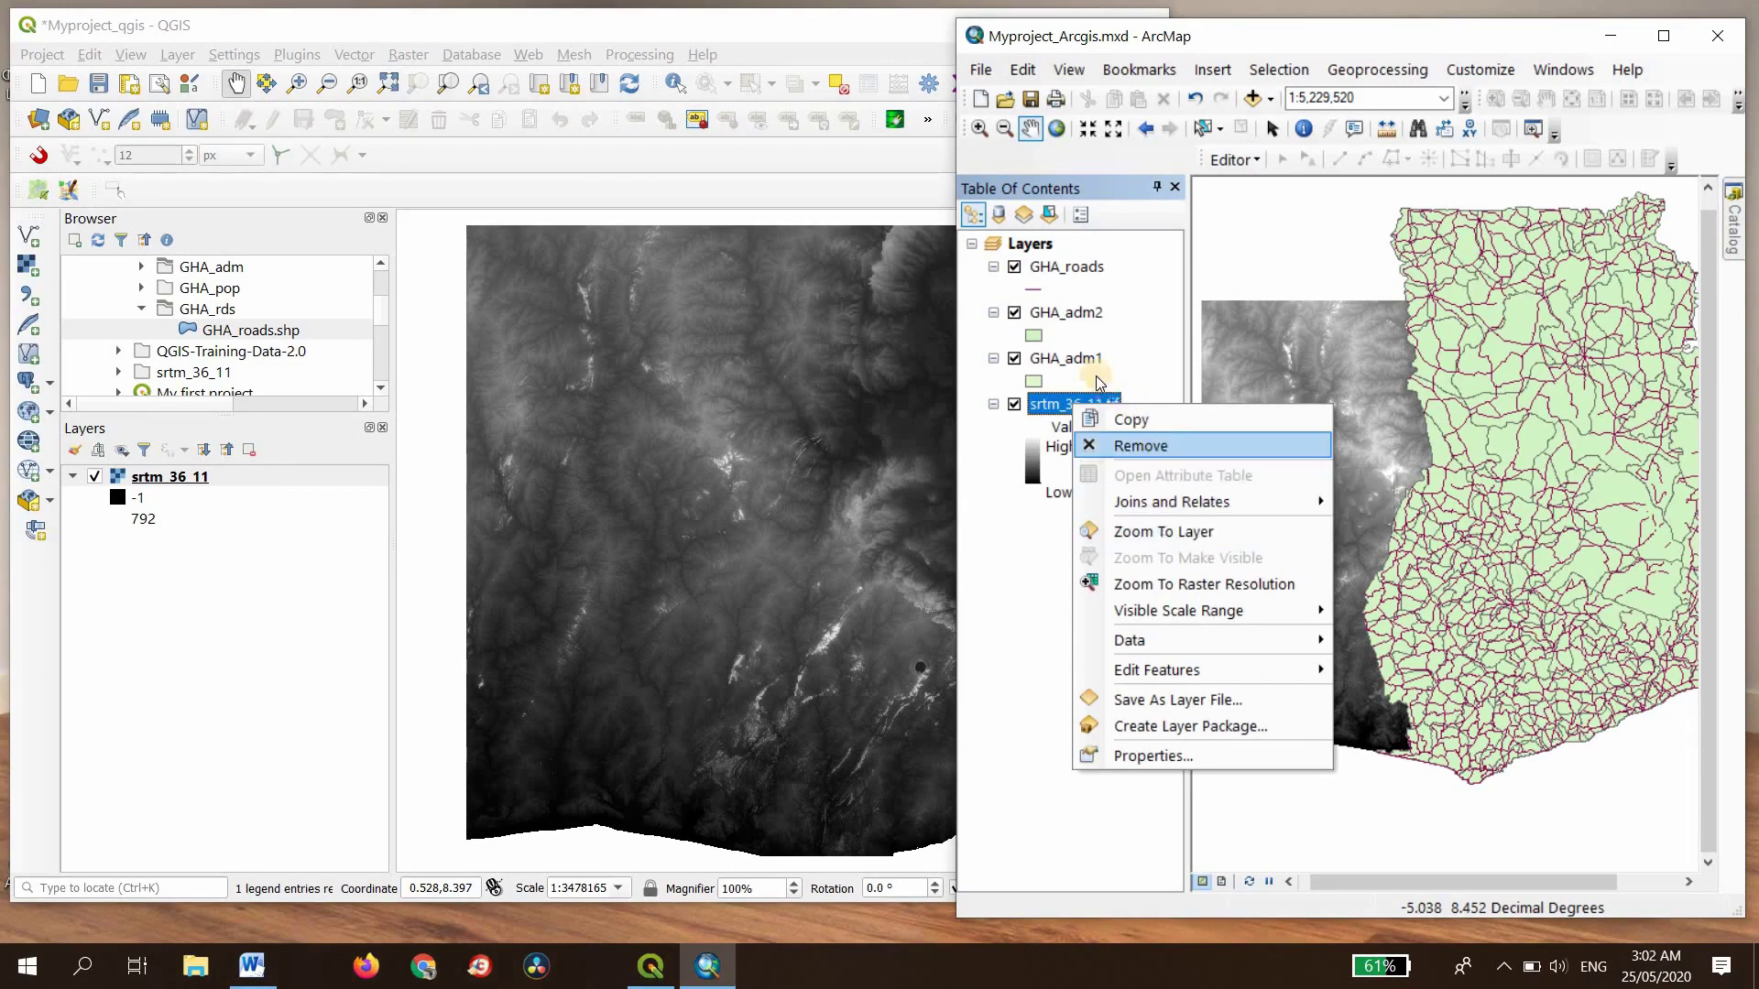
pyautogui.rightClick(1084, 360)
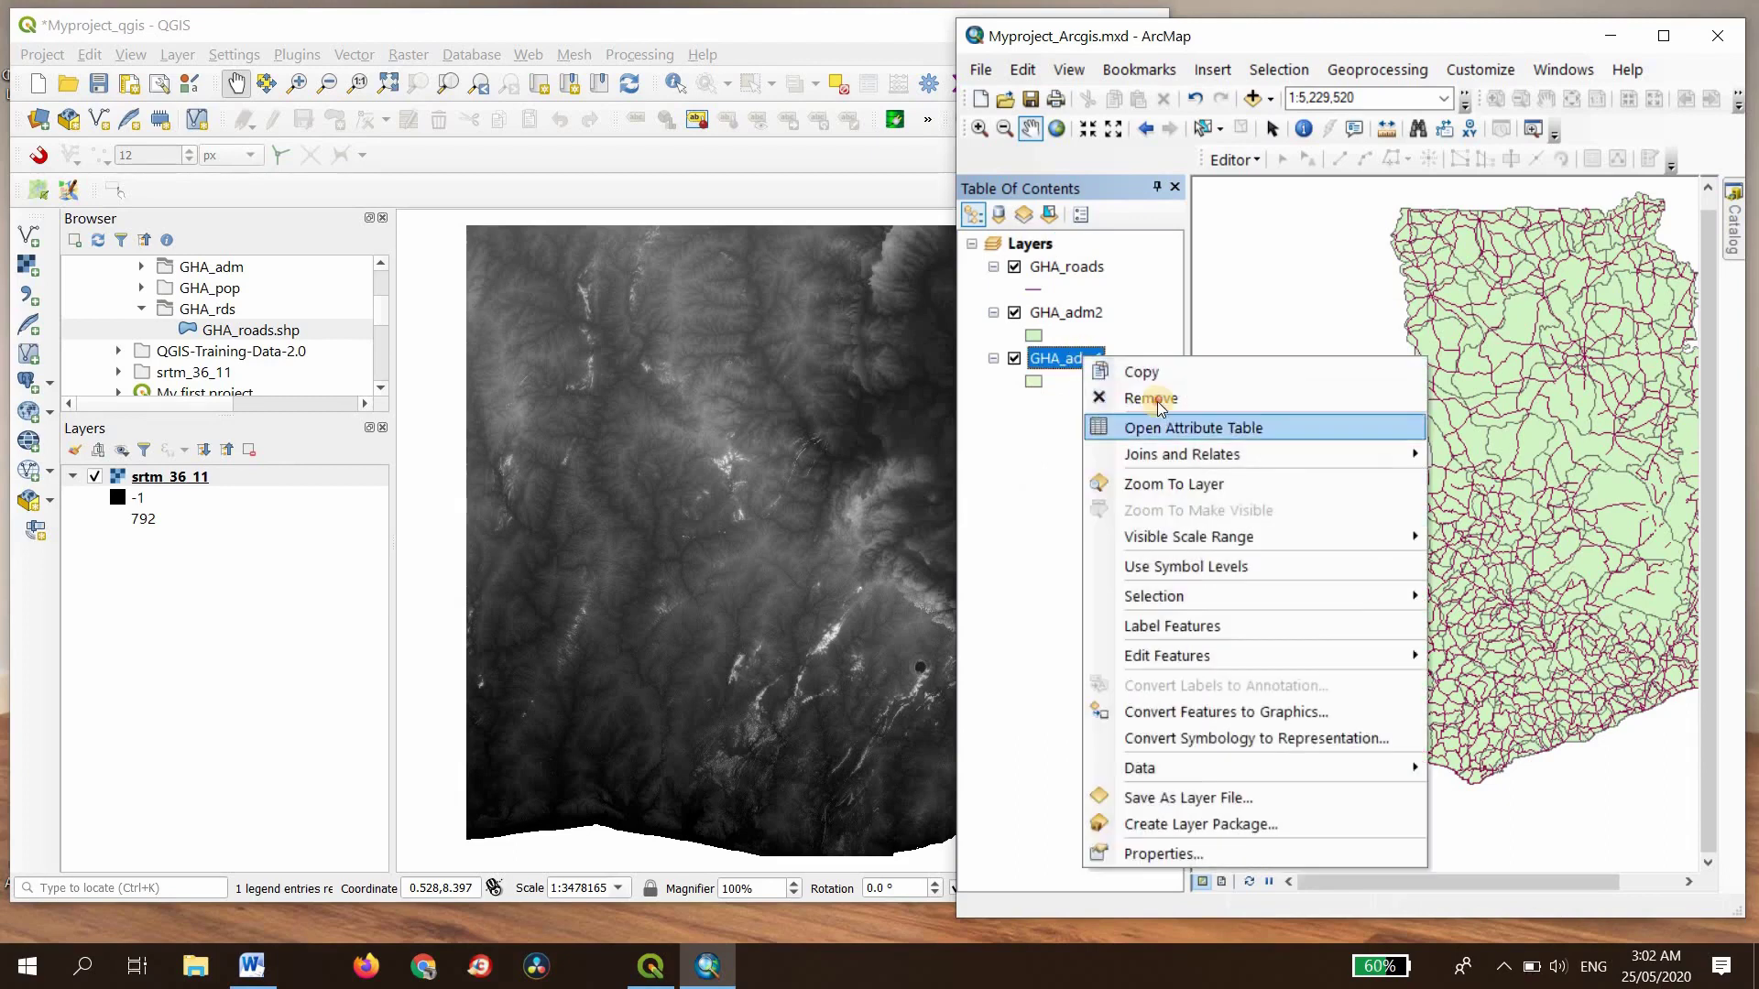
pyautogui.click(1162, 401)
pyautogui.rightClick(1088, 314)
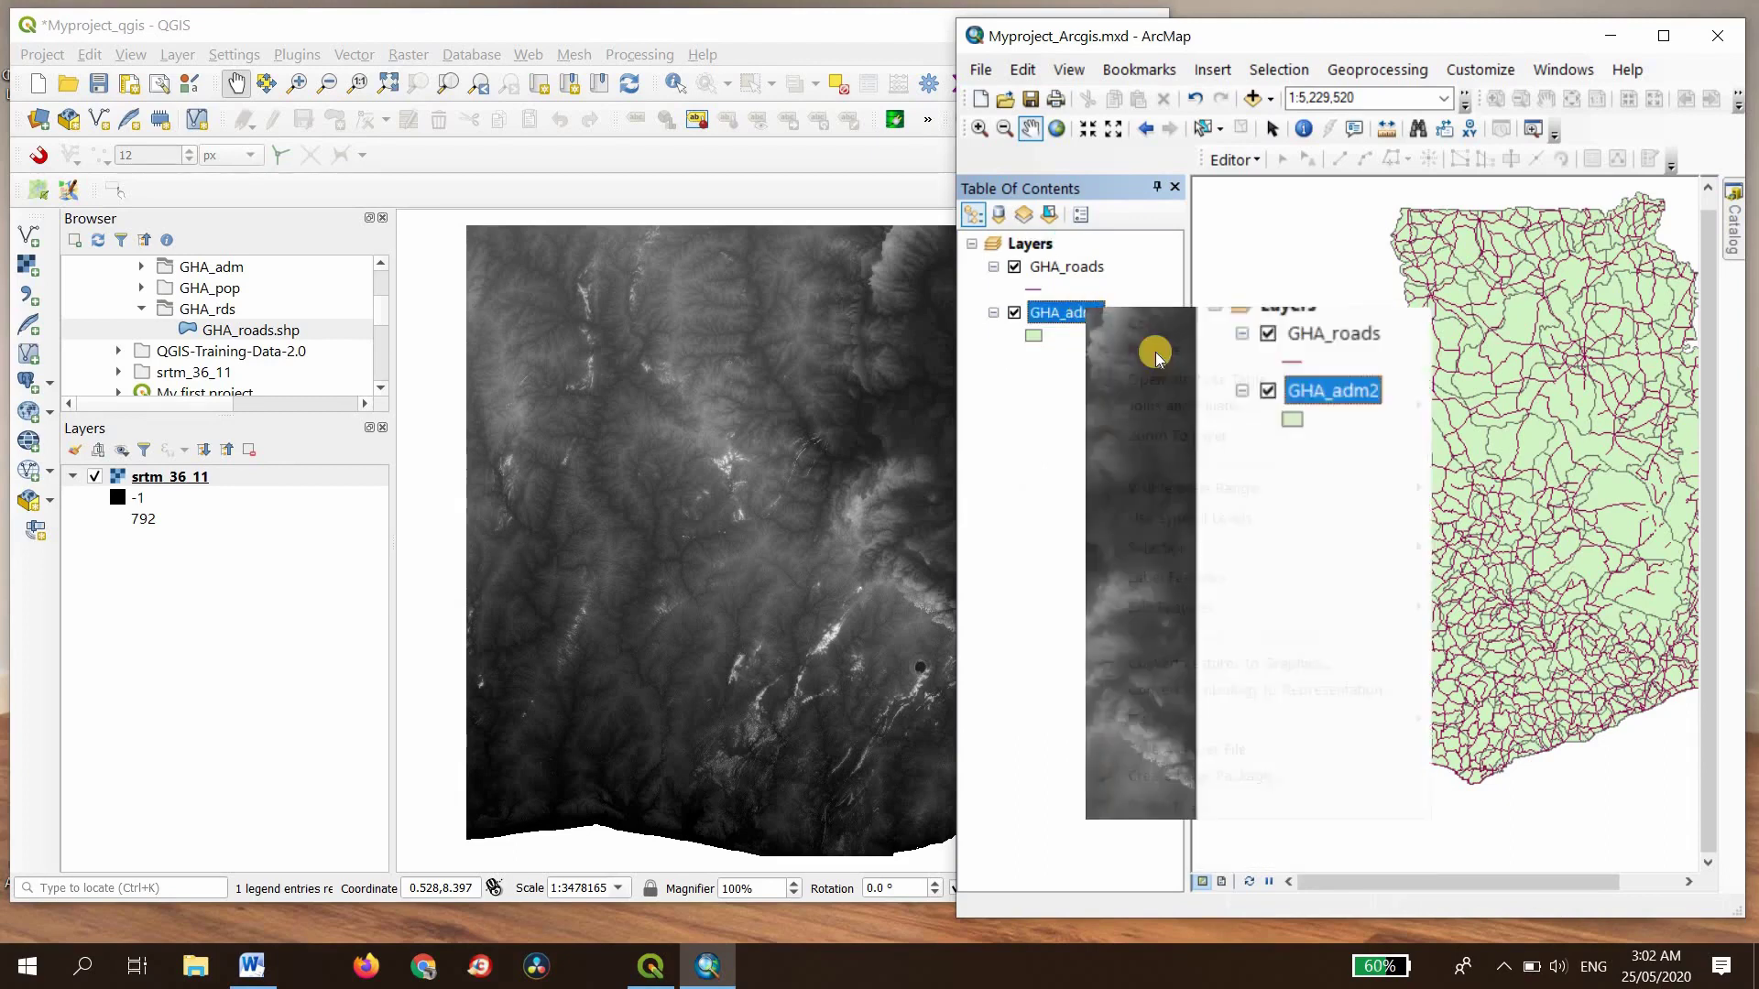
pyautogui.press('Return')
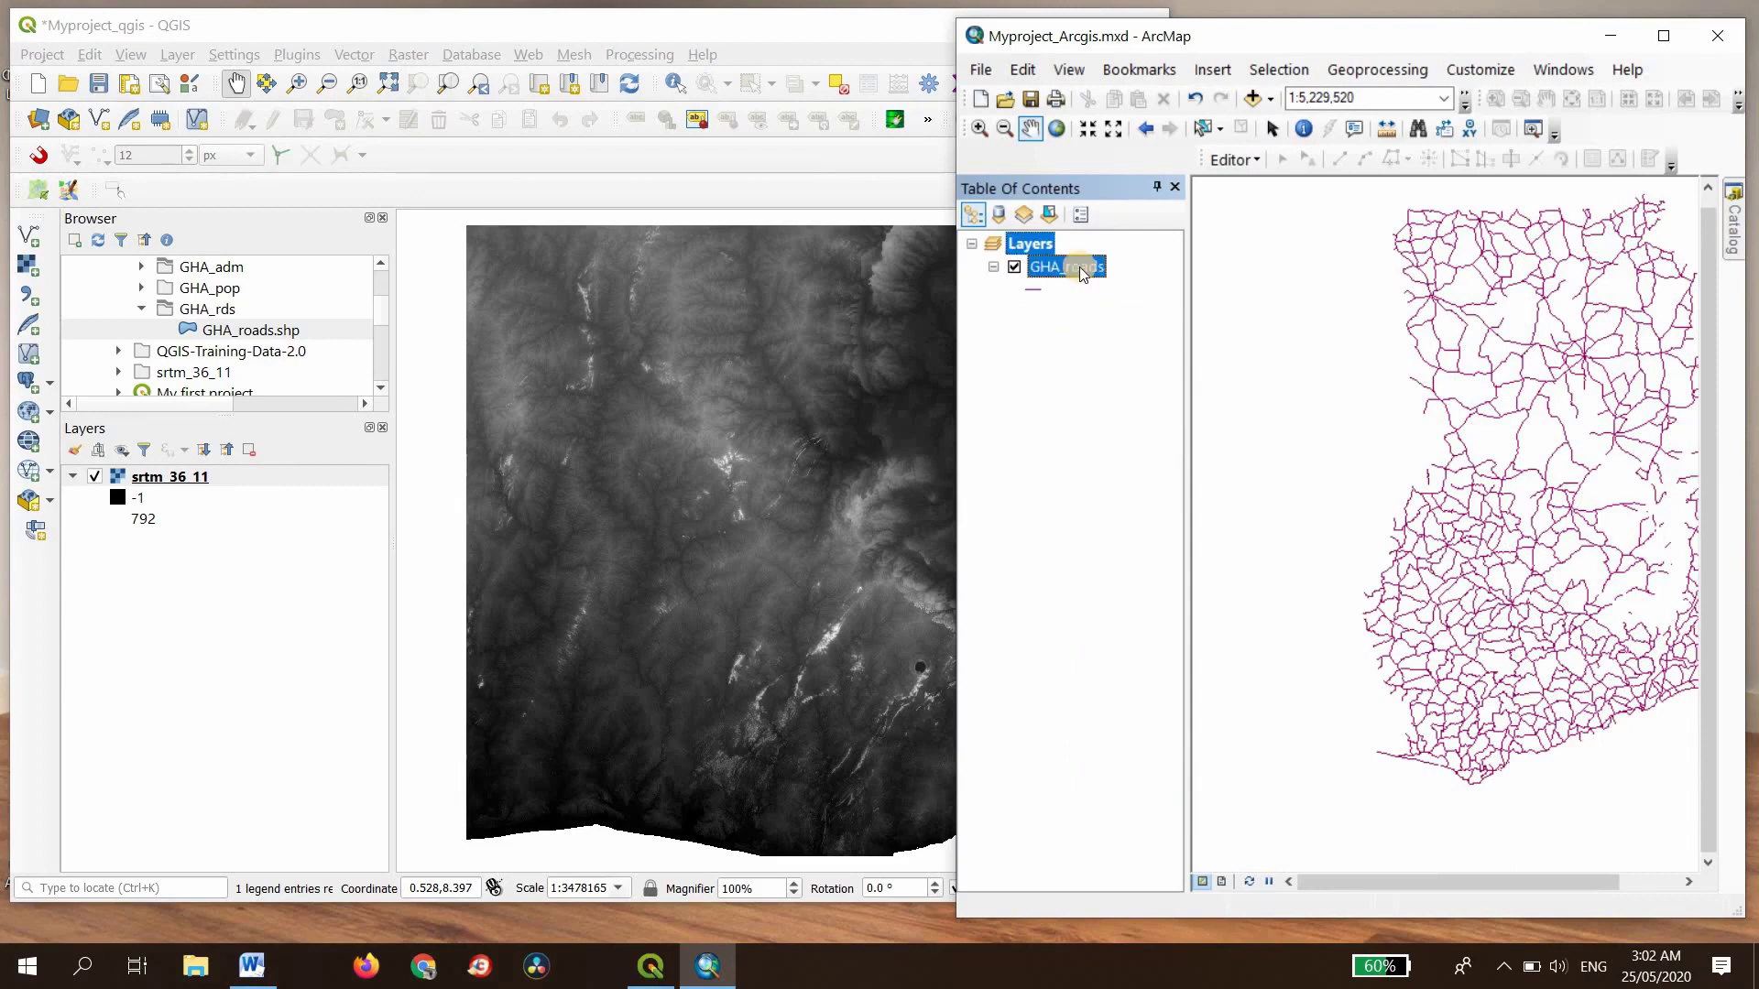
pyautogui.rightClick(1079, 267)
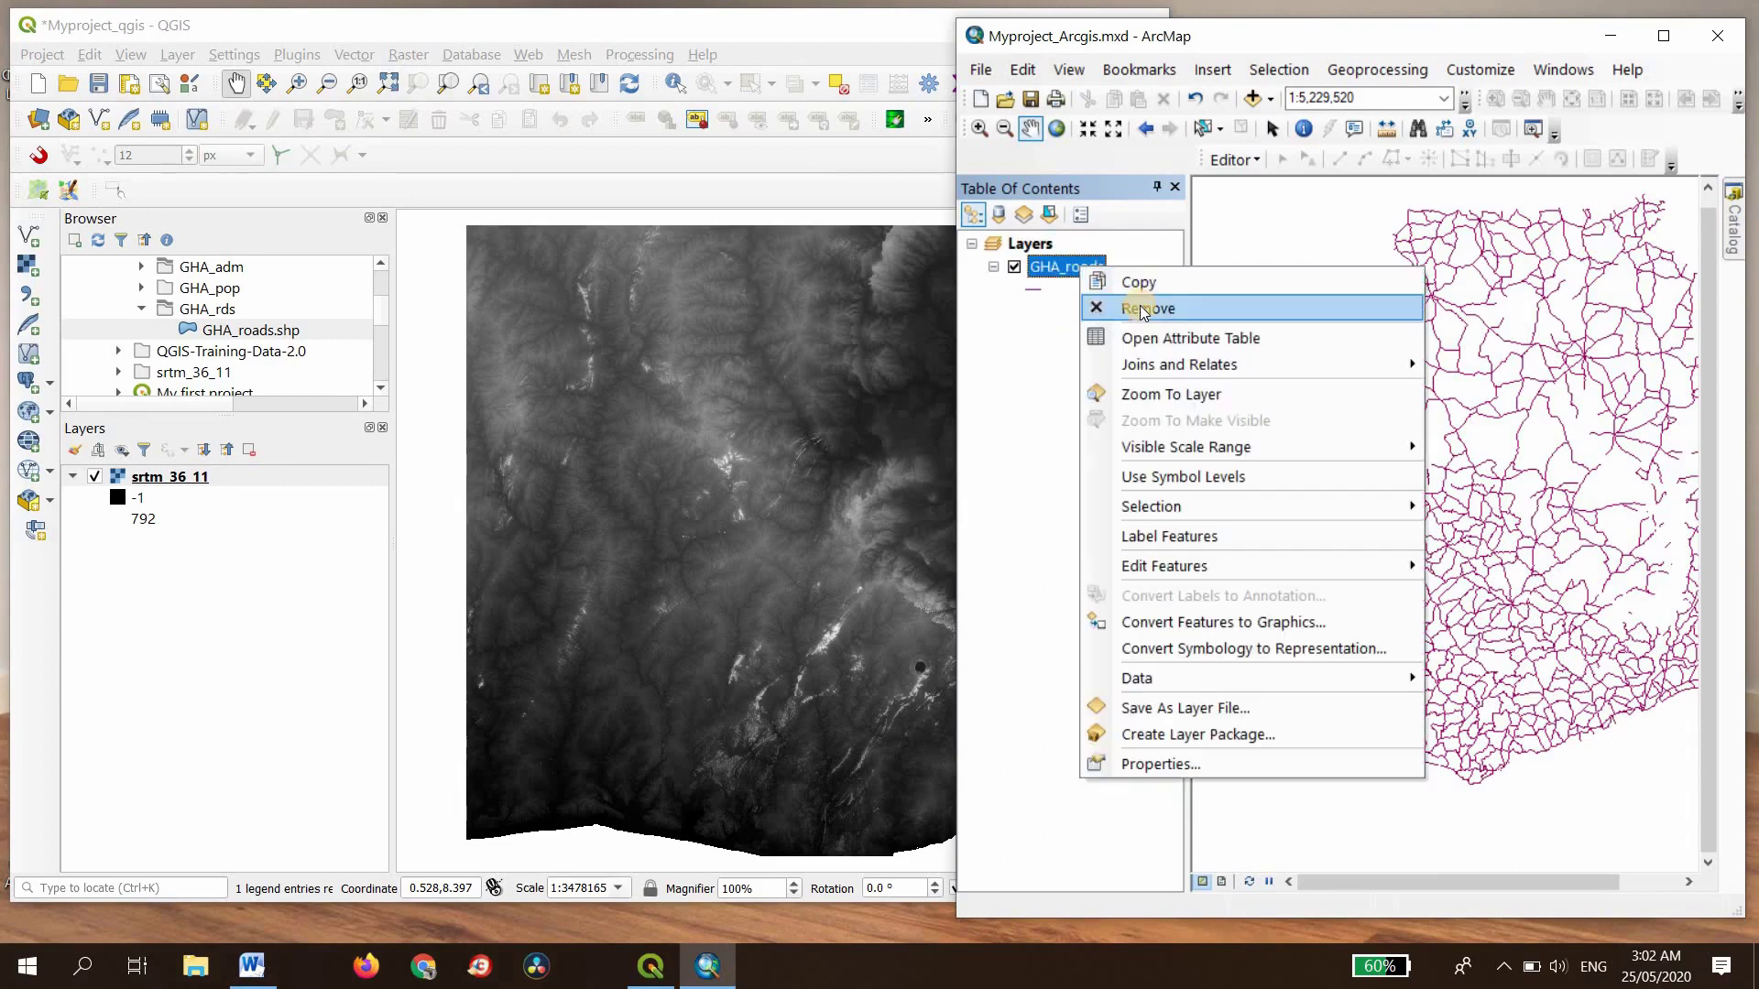
pyautogui.press('Return')
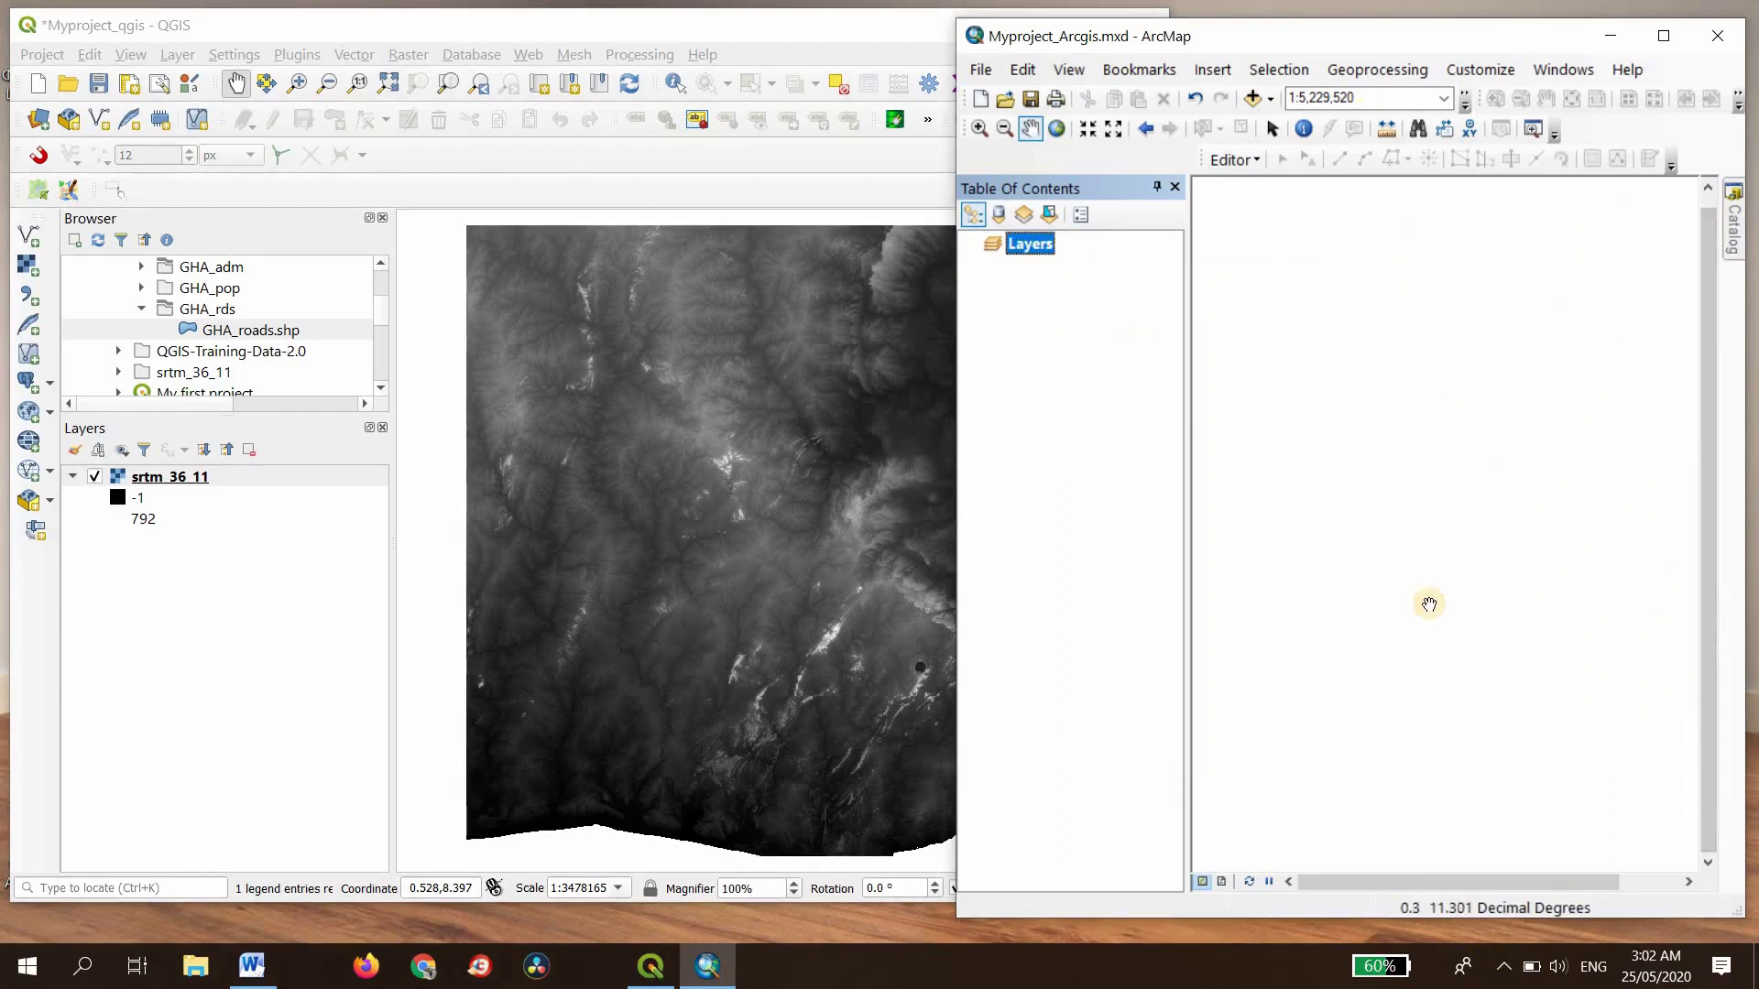
# Step: Open the Add Data dialog for the empty ArcMap data frame
pyautogui.click(1256, 103)
pyautogui.click(1253, 97)
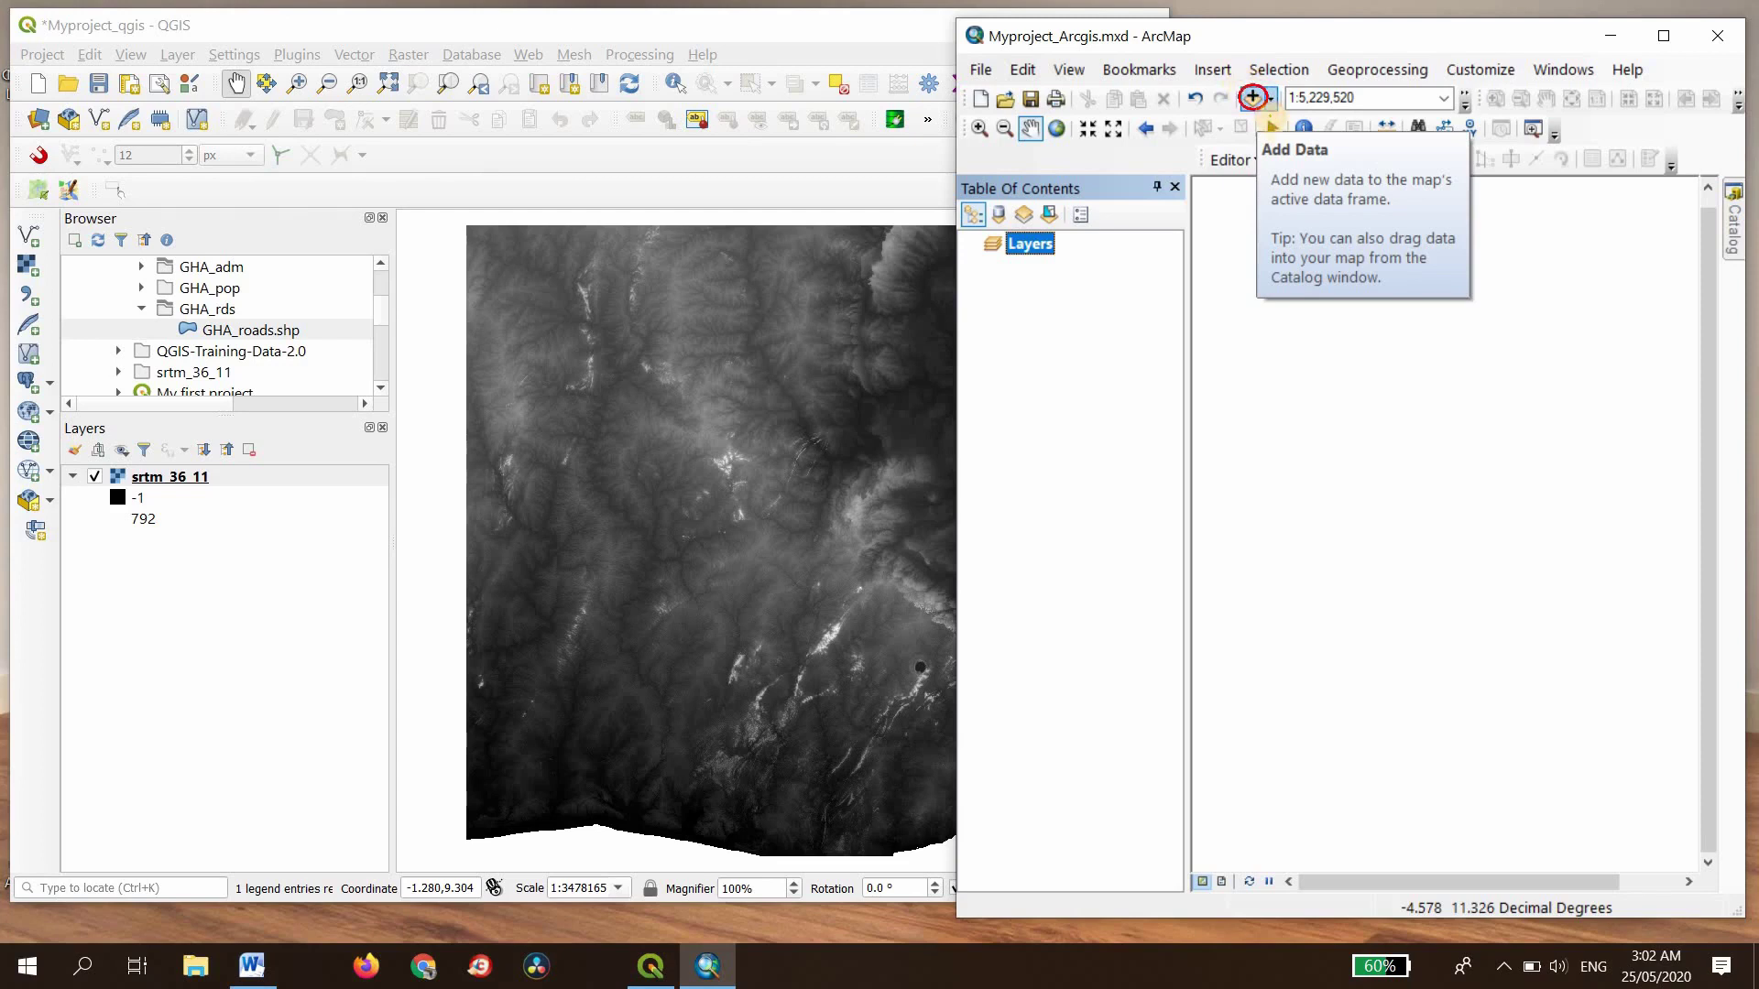
pyautogui.click(1253, 101)
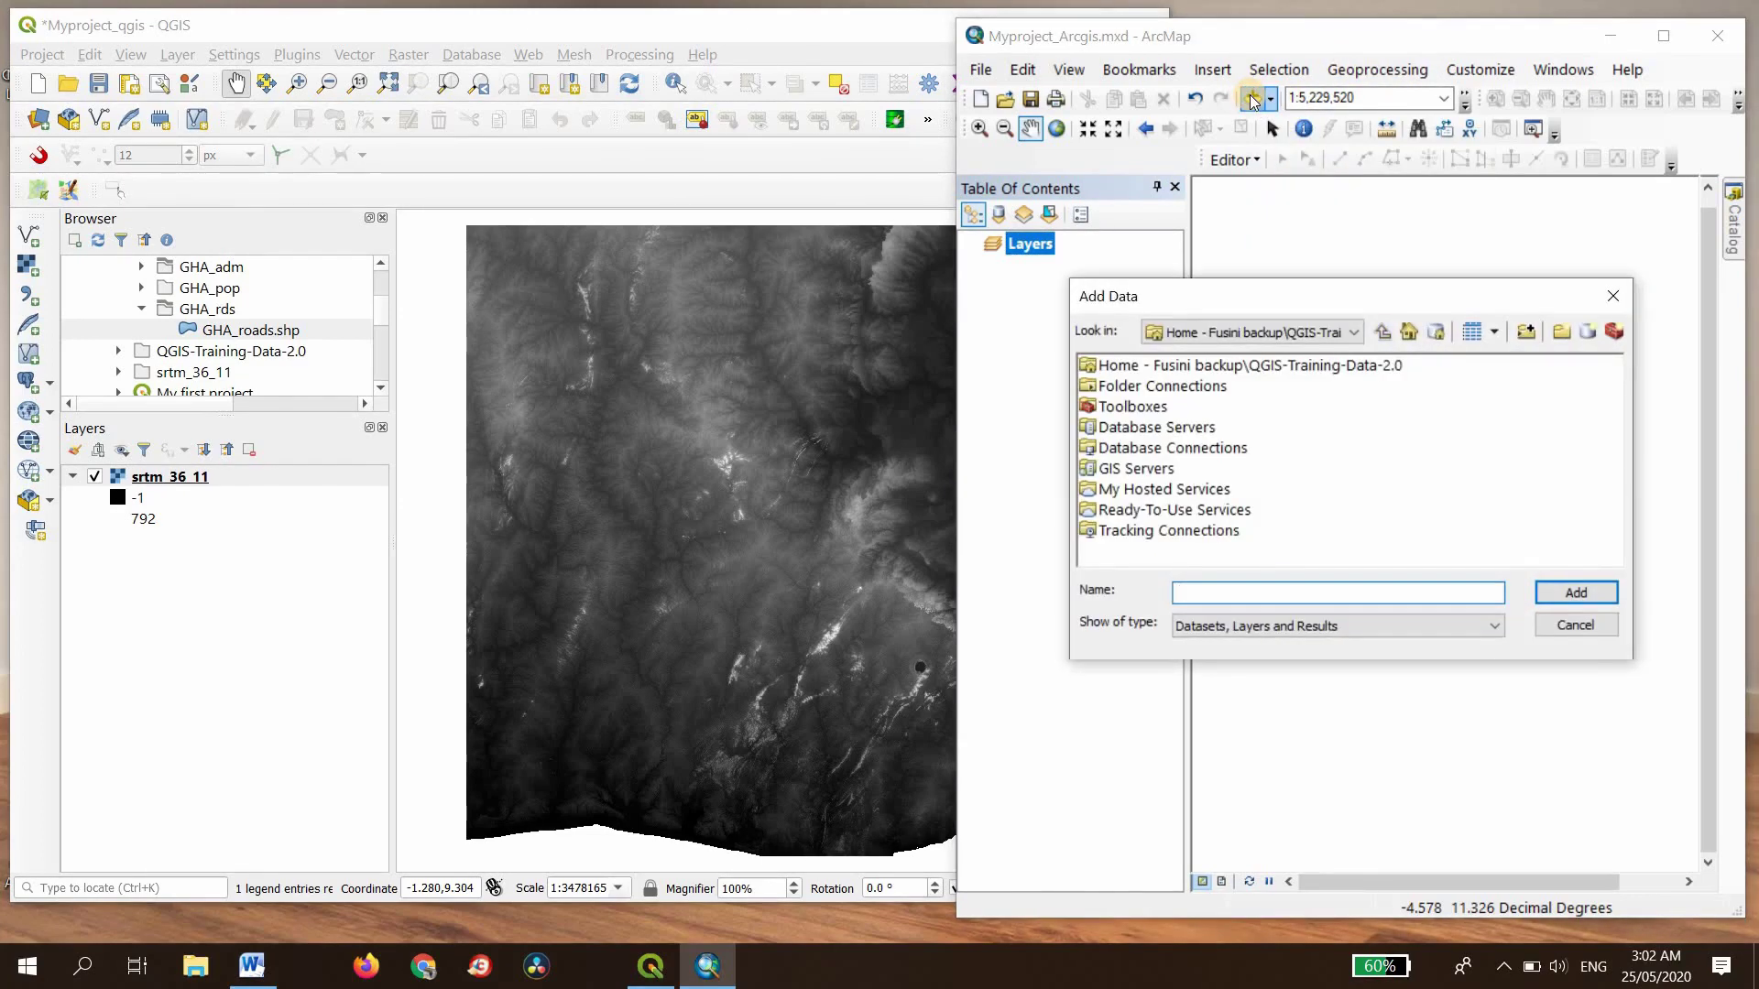
pyautogui.click(1167, 365)
pyautogui.doubleClick(1121, 366)
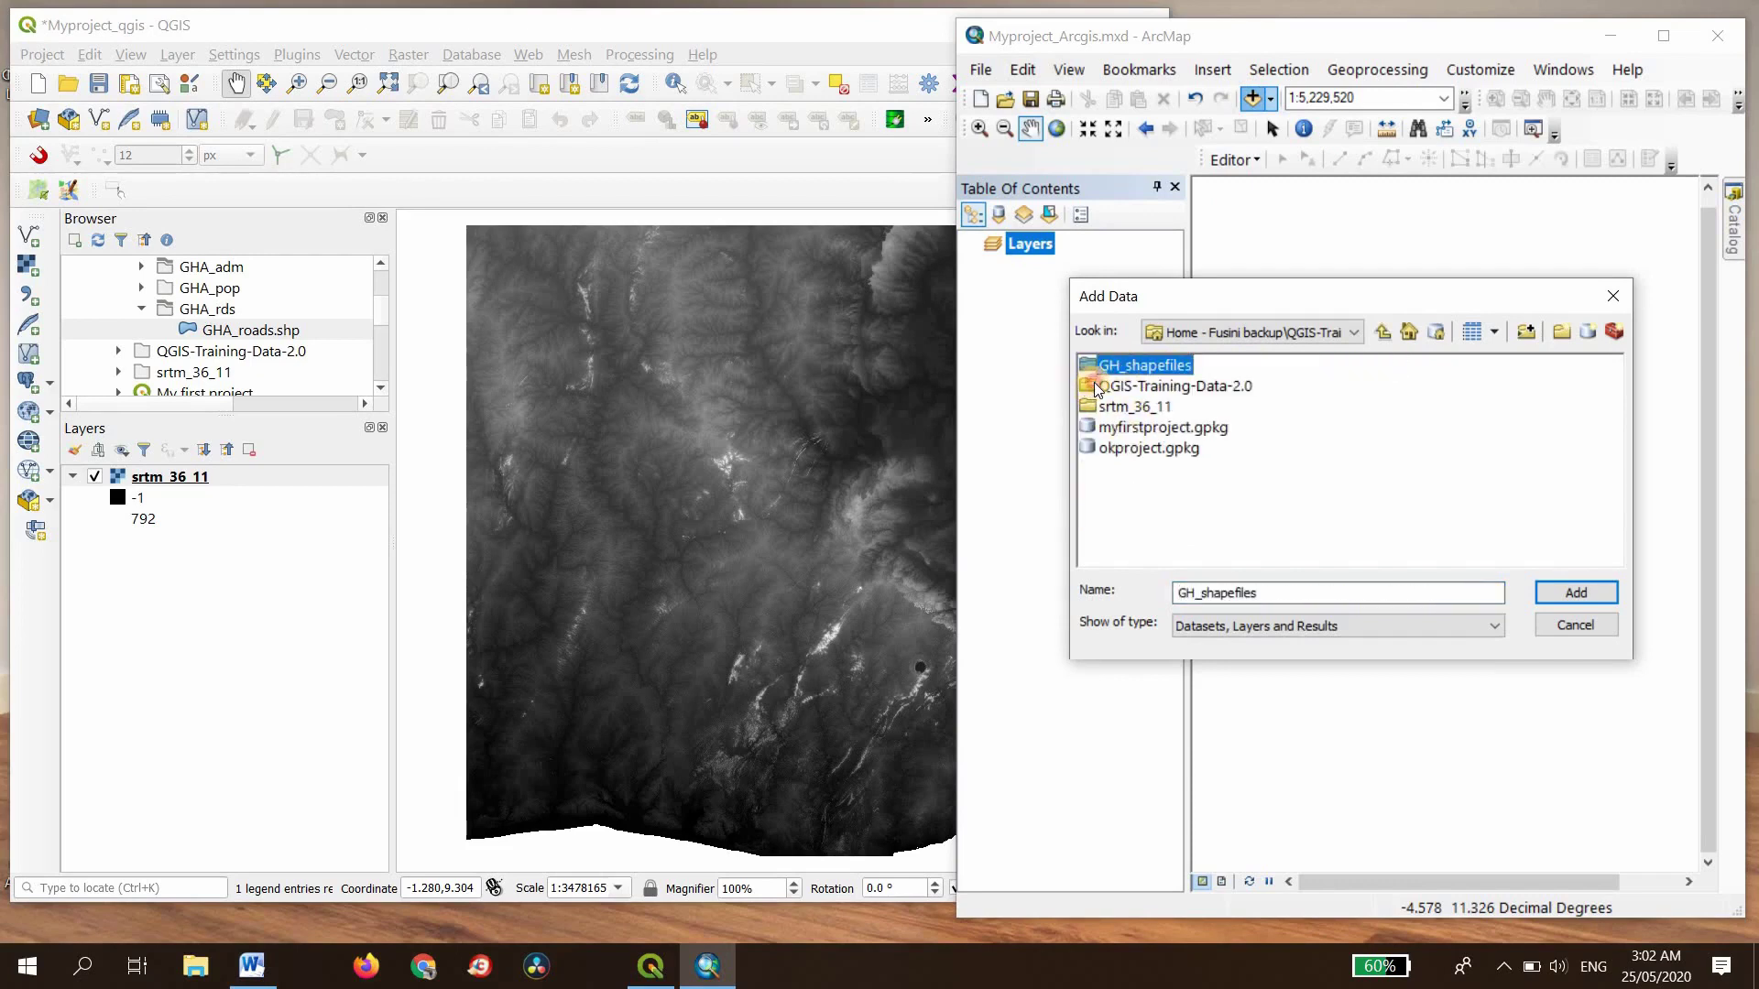
pyautogui.doubleClick(1097, 387)
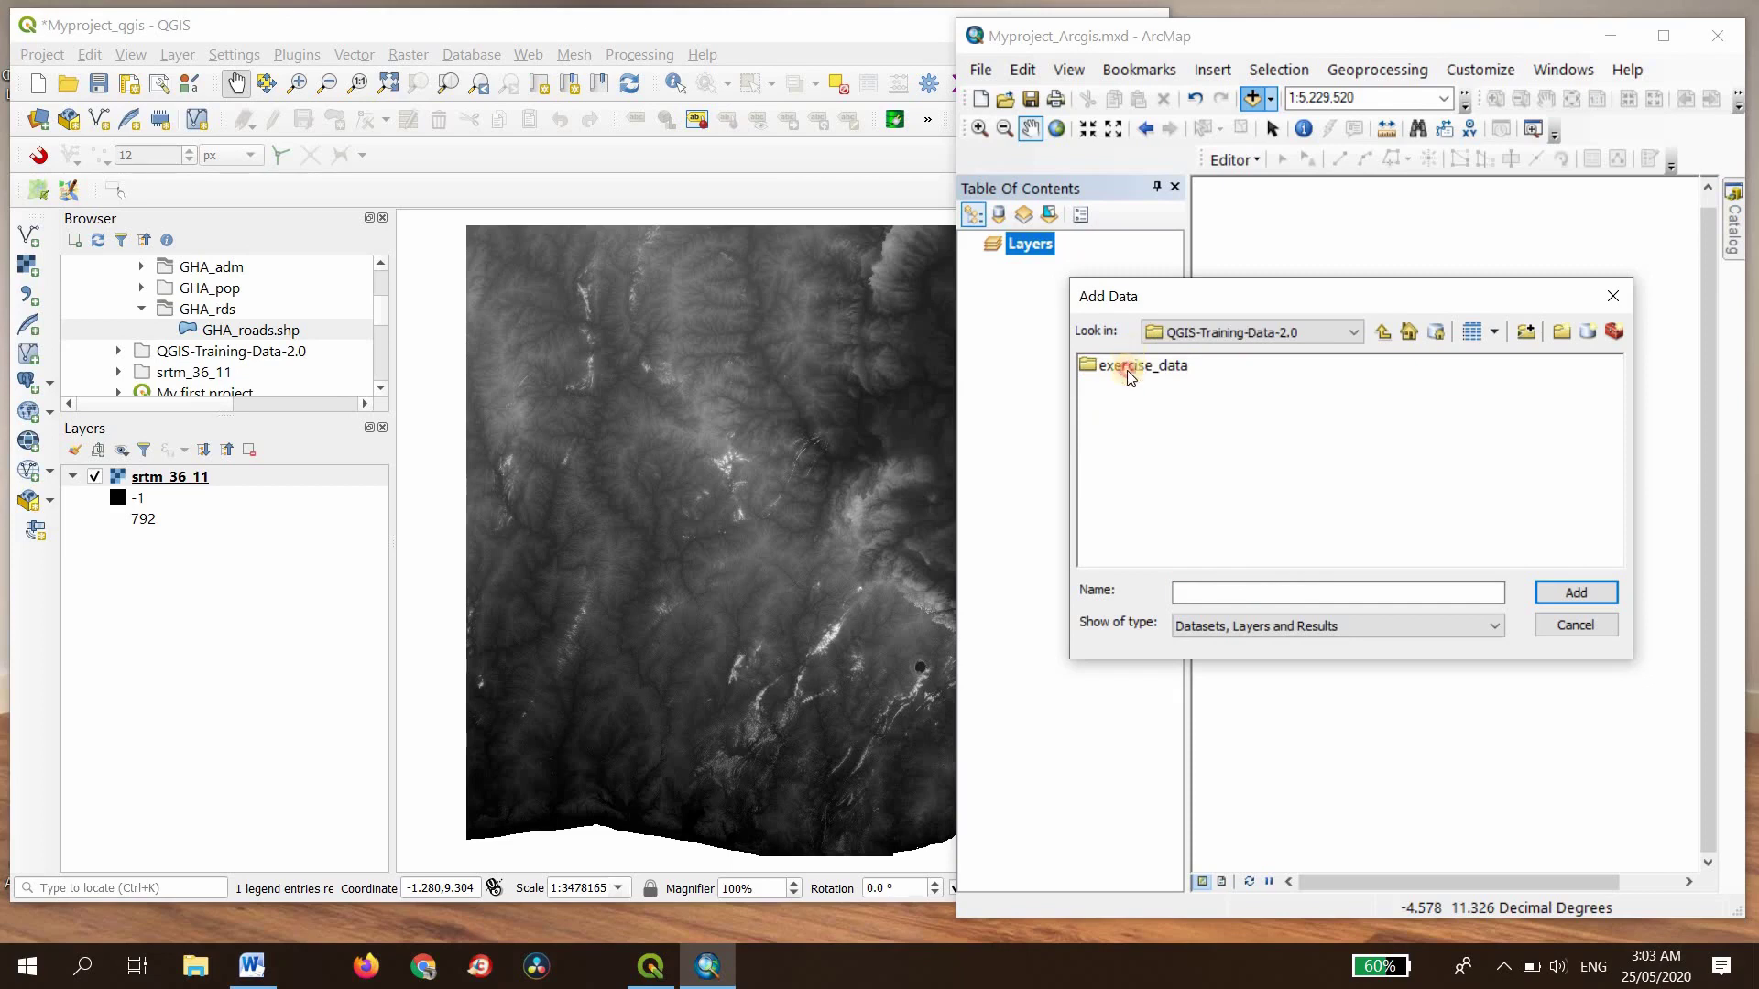
pyautogui.doubleClick(1131, 371)
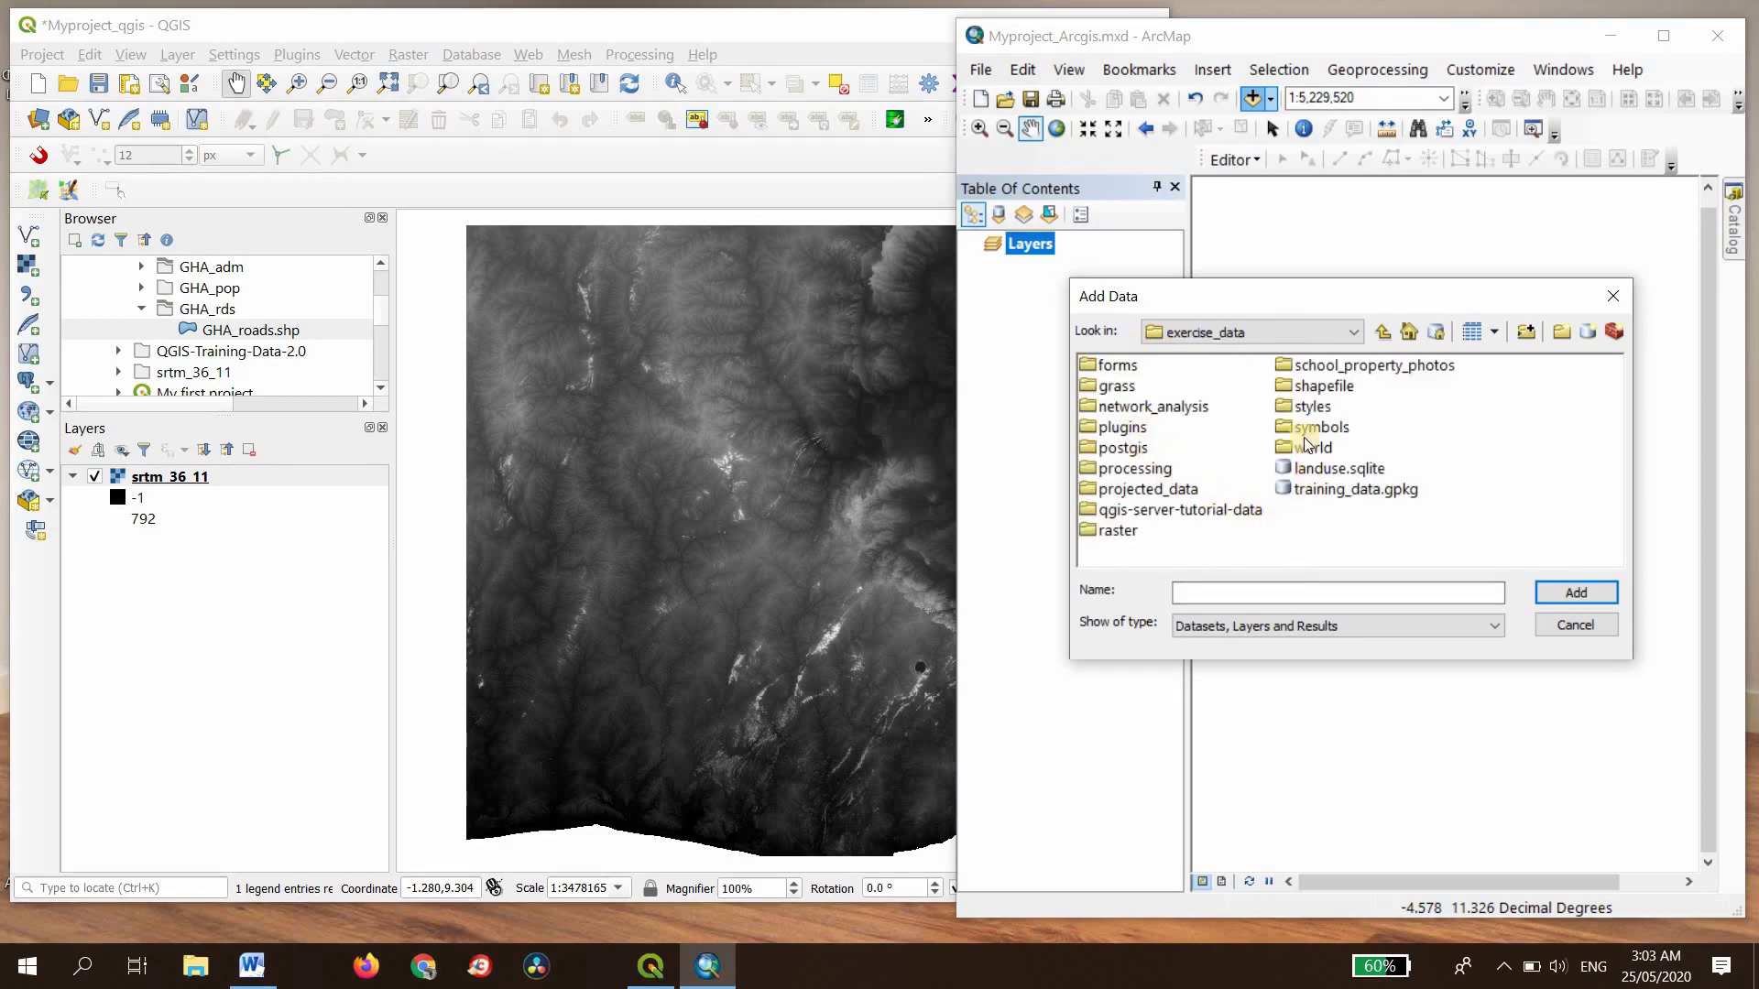
pyautogui.click(1381, 333)
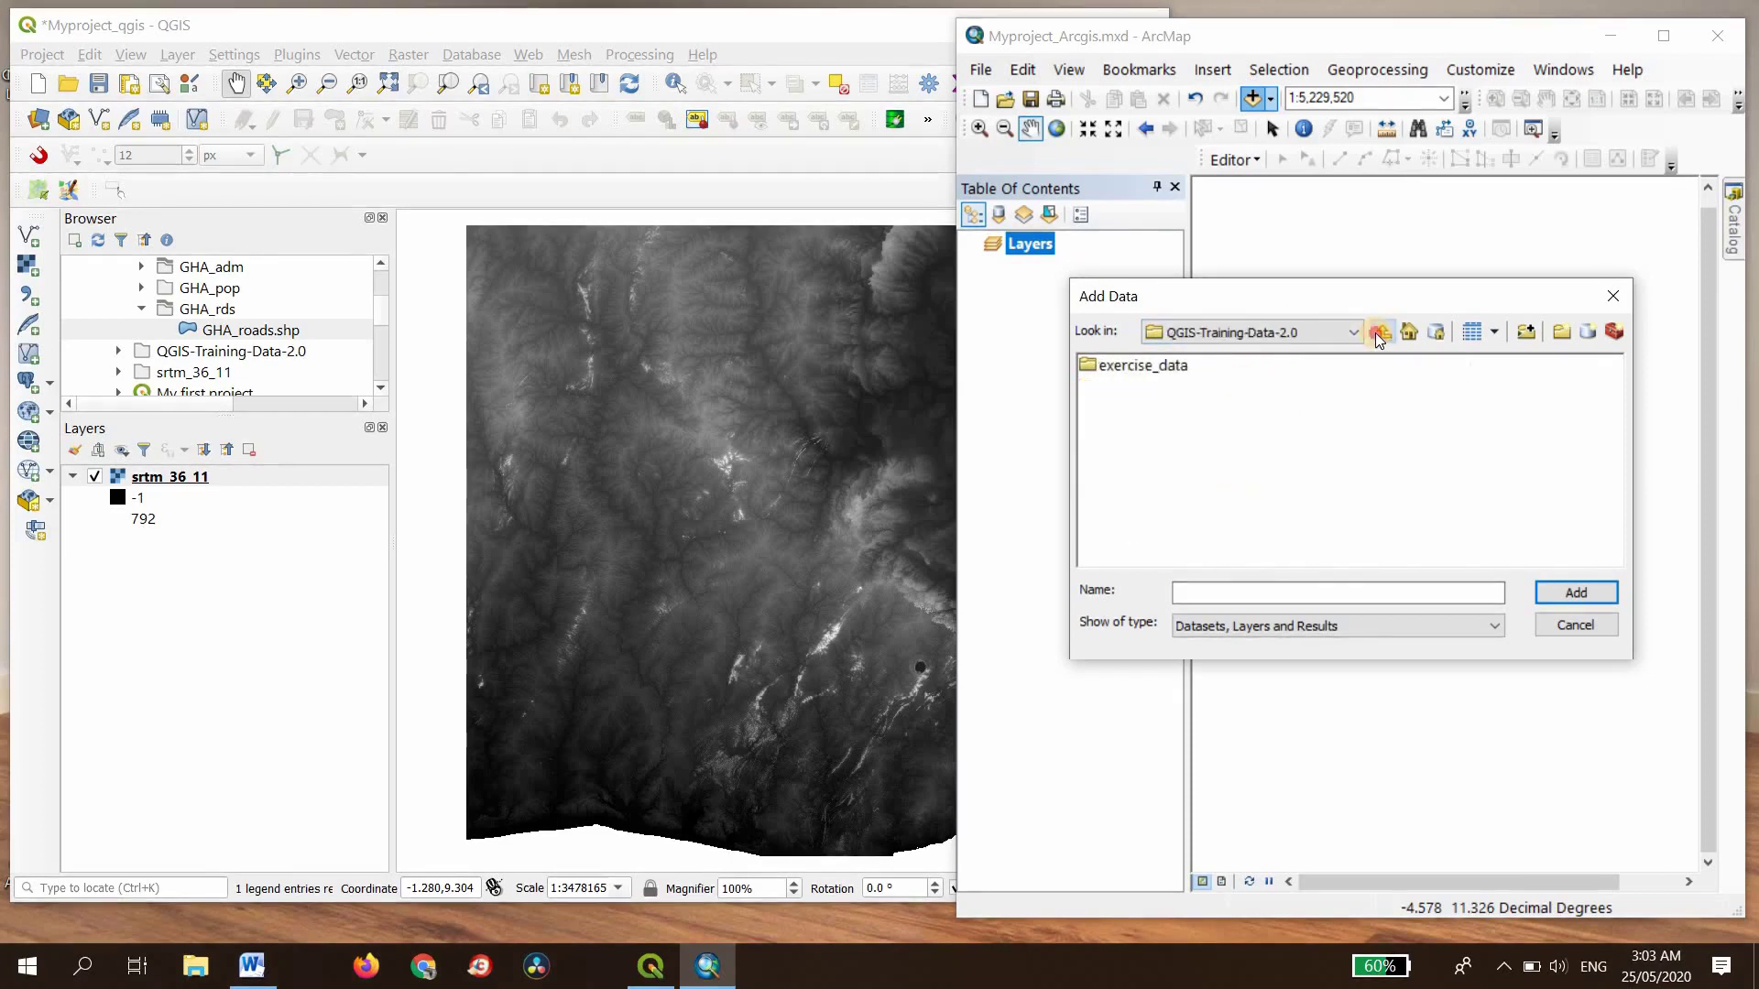
pyautogui.click(1380, 334)
pyautogui.click(1377, 334)
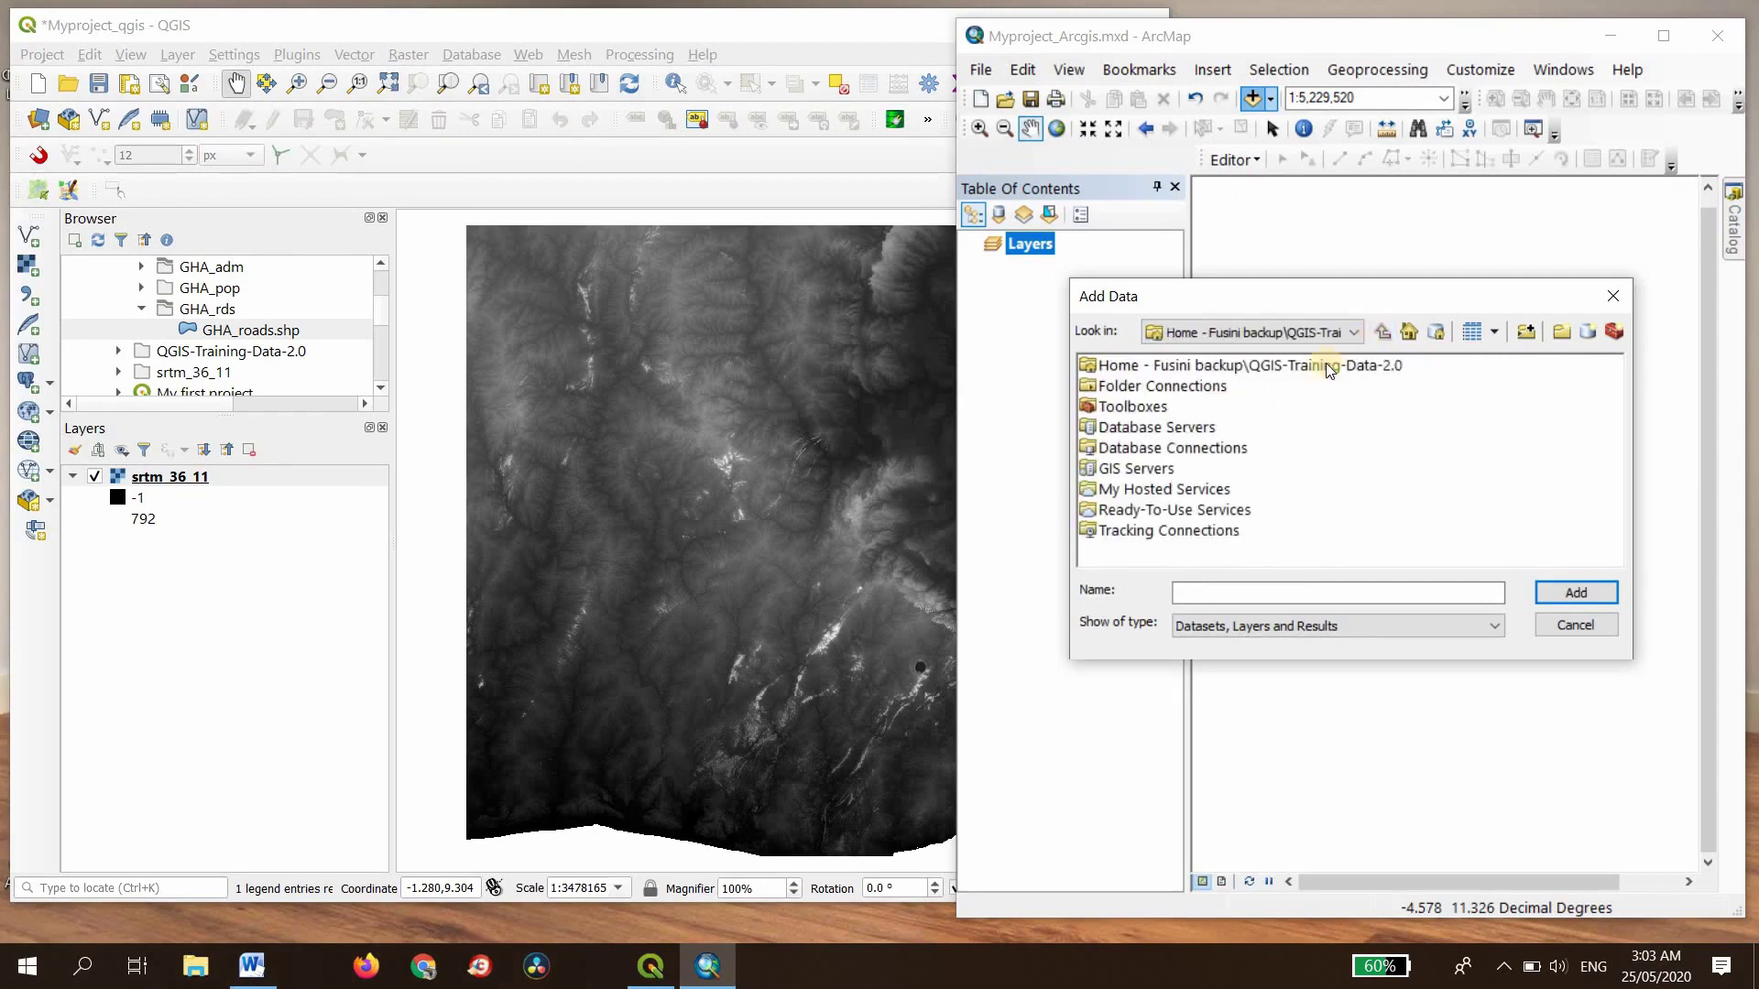
# Step: Add GHA_adm2.shp and GHA_adm0.shp together from the home folder's GH_shapefiles\GHA_adm folder to the map
pyautogui.doubleClick(1229, 366)
pyautogui.click(1161, 366)
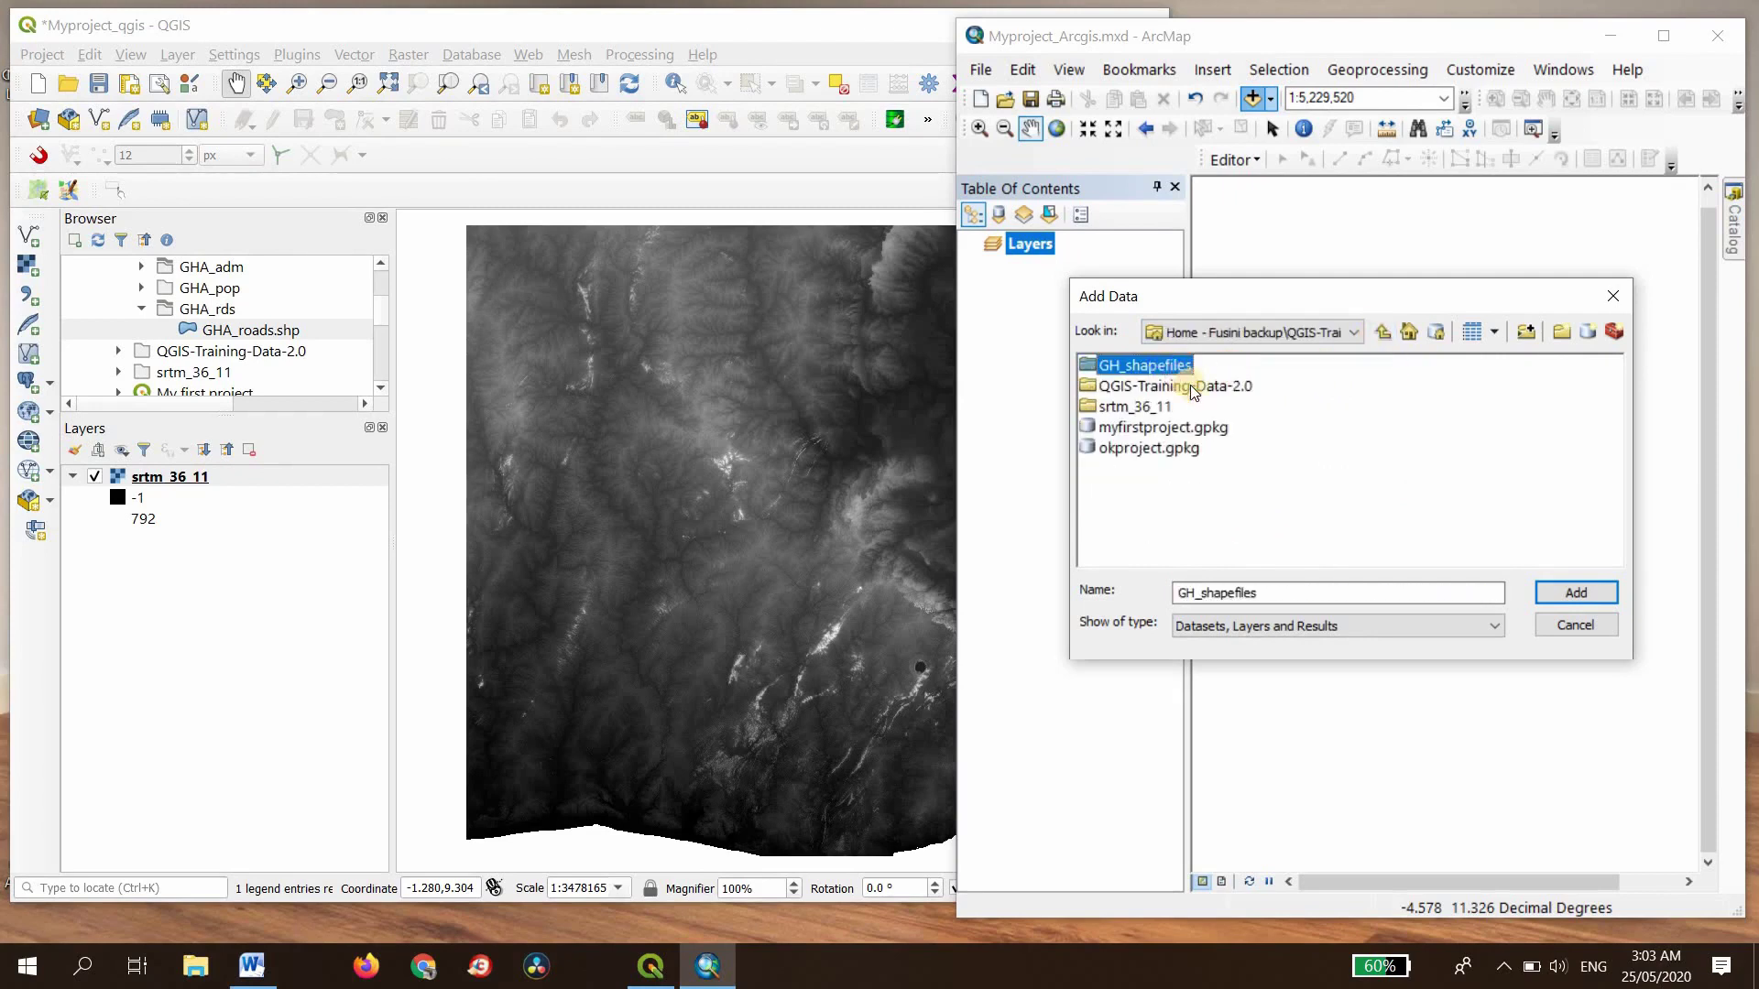
pyautogui.press('Return')
pyautogui.doubleClick(1145, 366)
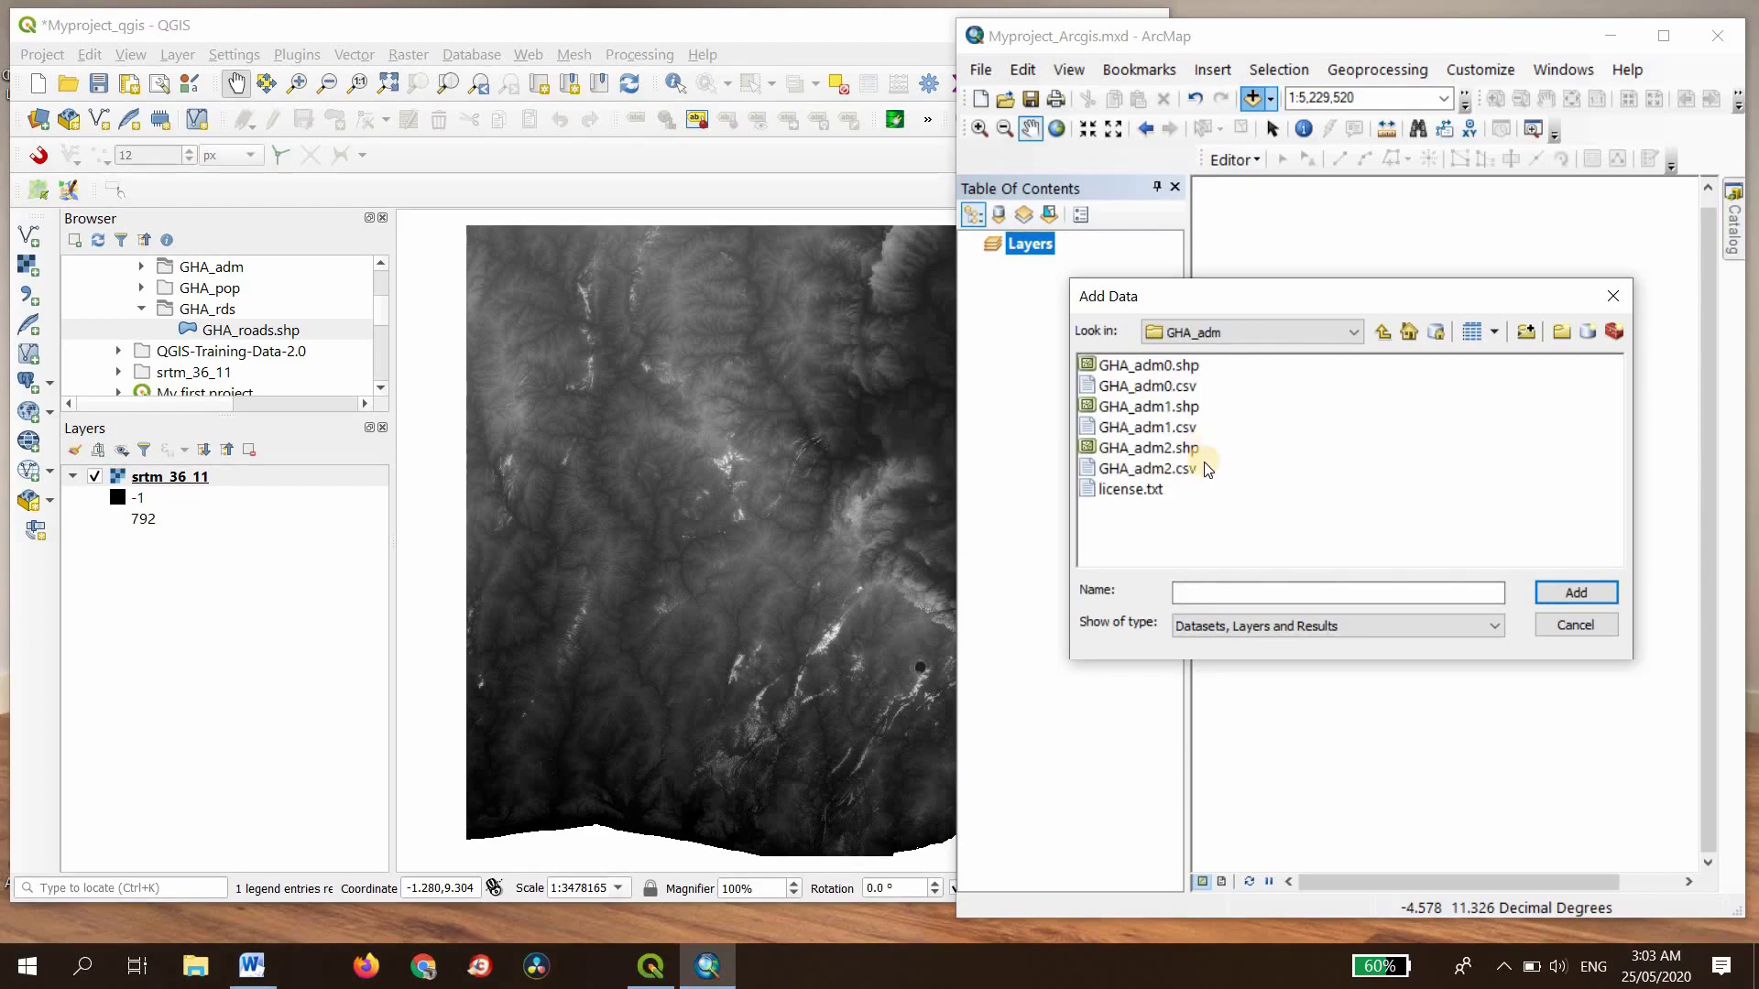
pyautogui.click(1163, 456)
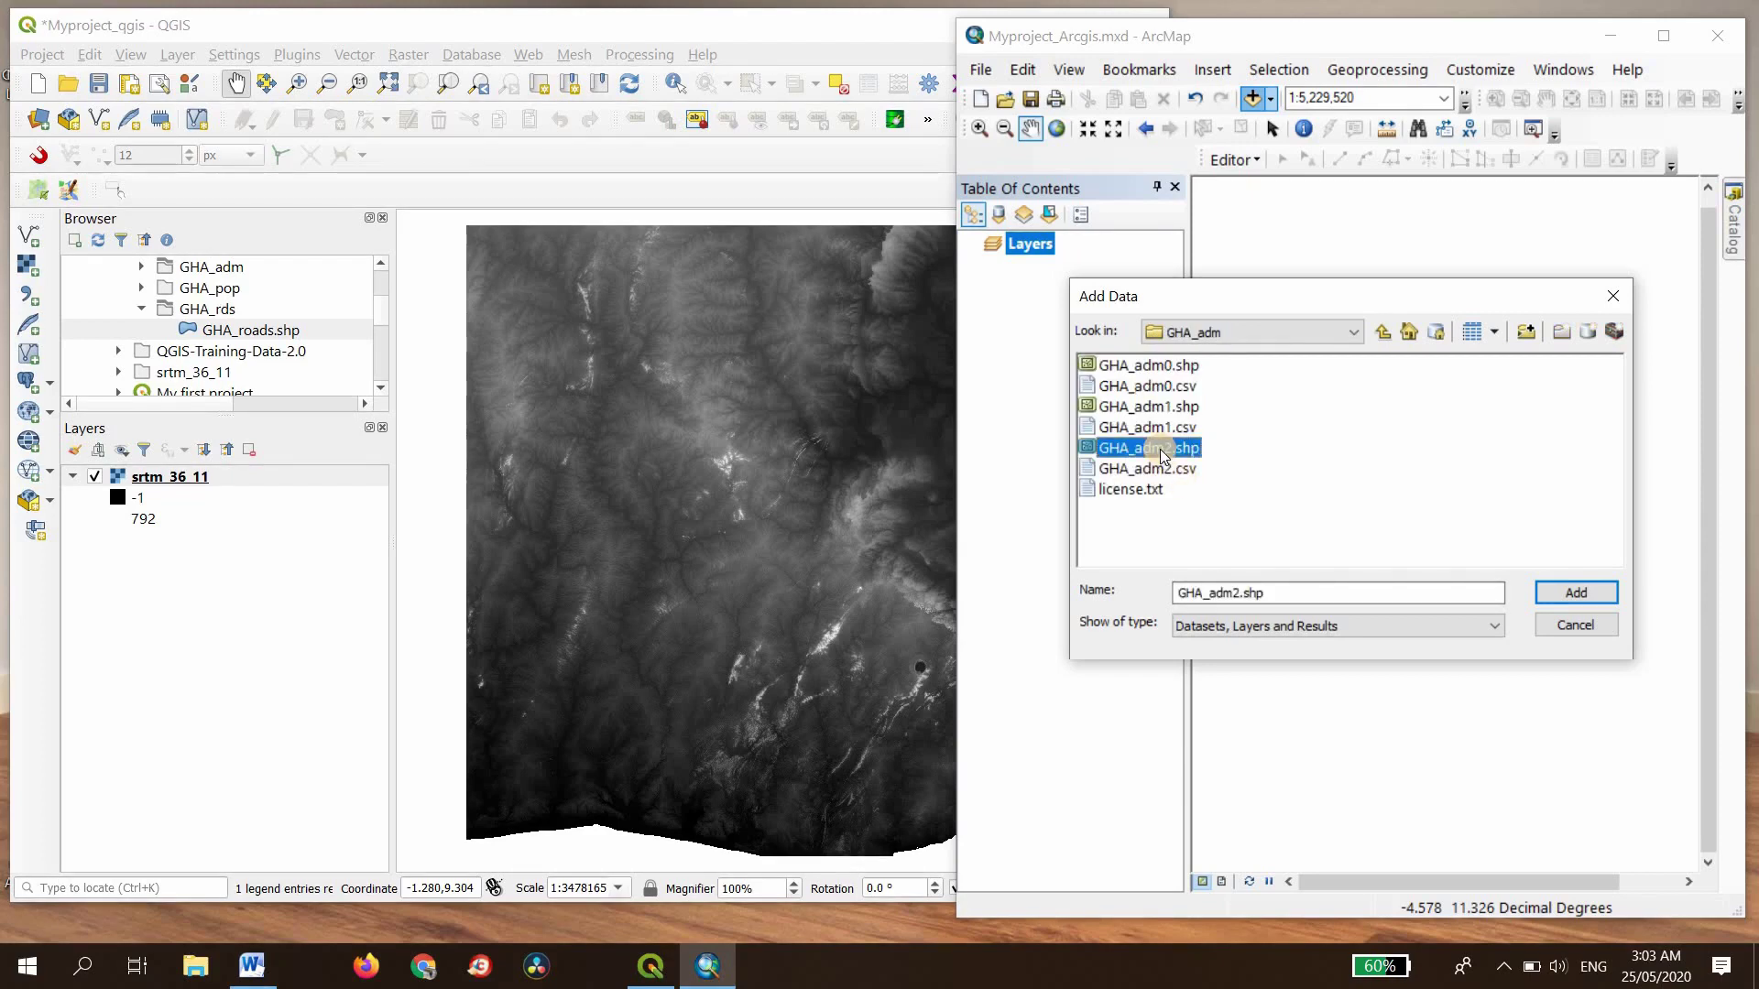
pyautogui.keyDown('ctrl'); pyautogui.click(1152, 367); pyautogui.keyUp('ctrl')
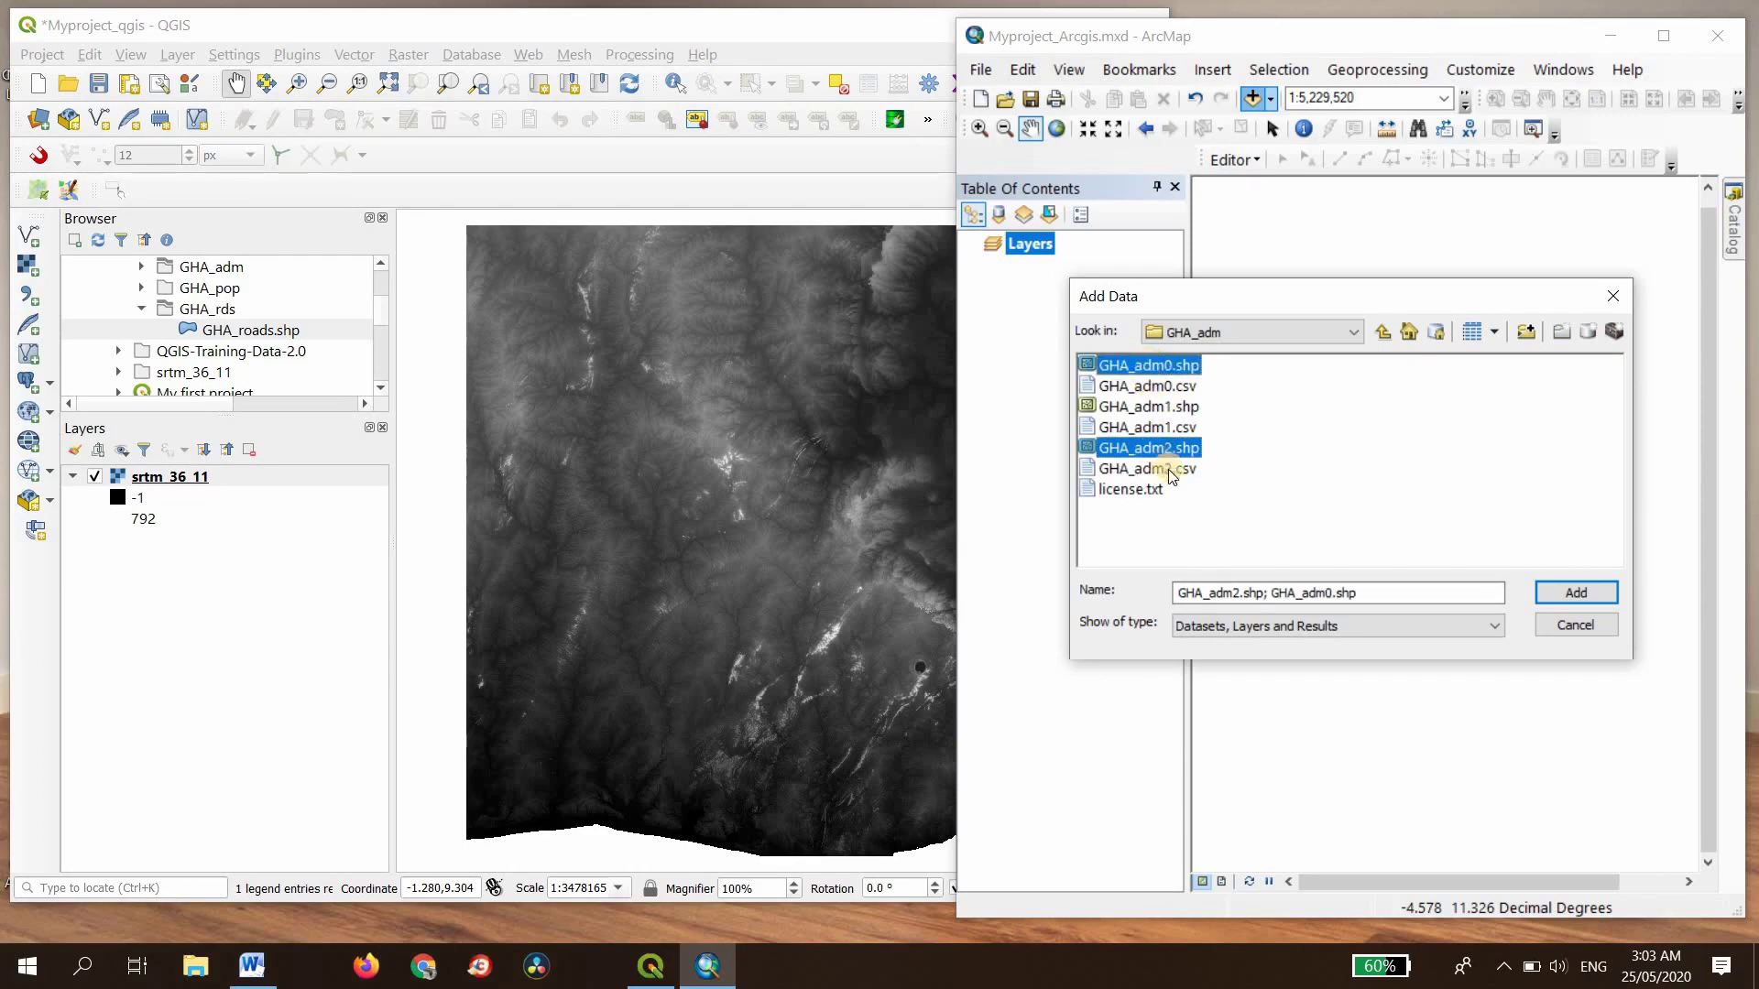
pyautogui.click(1585, 592)
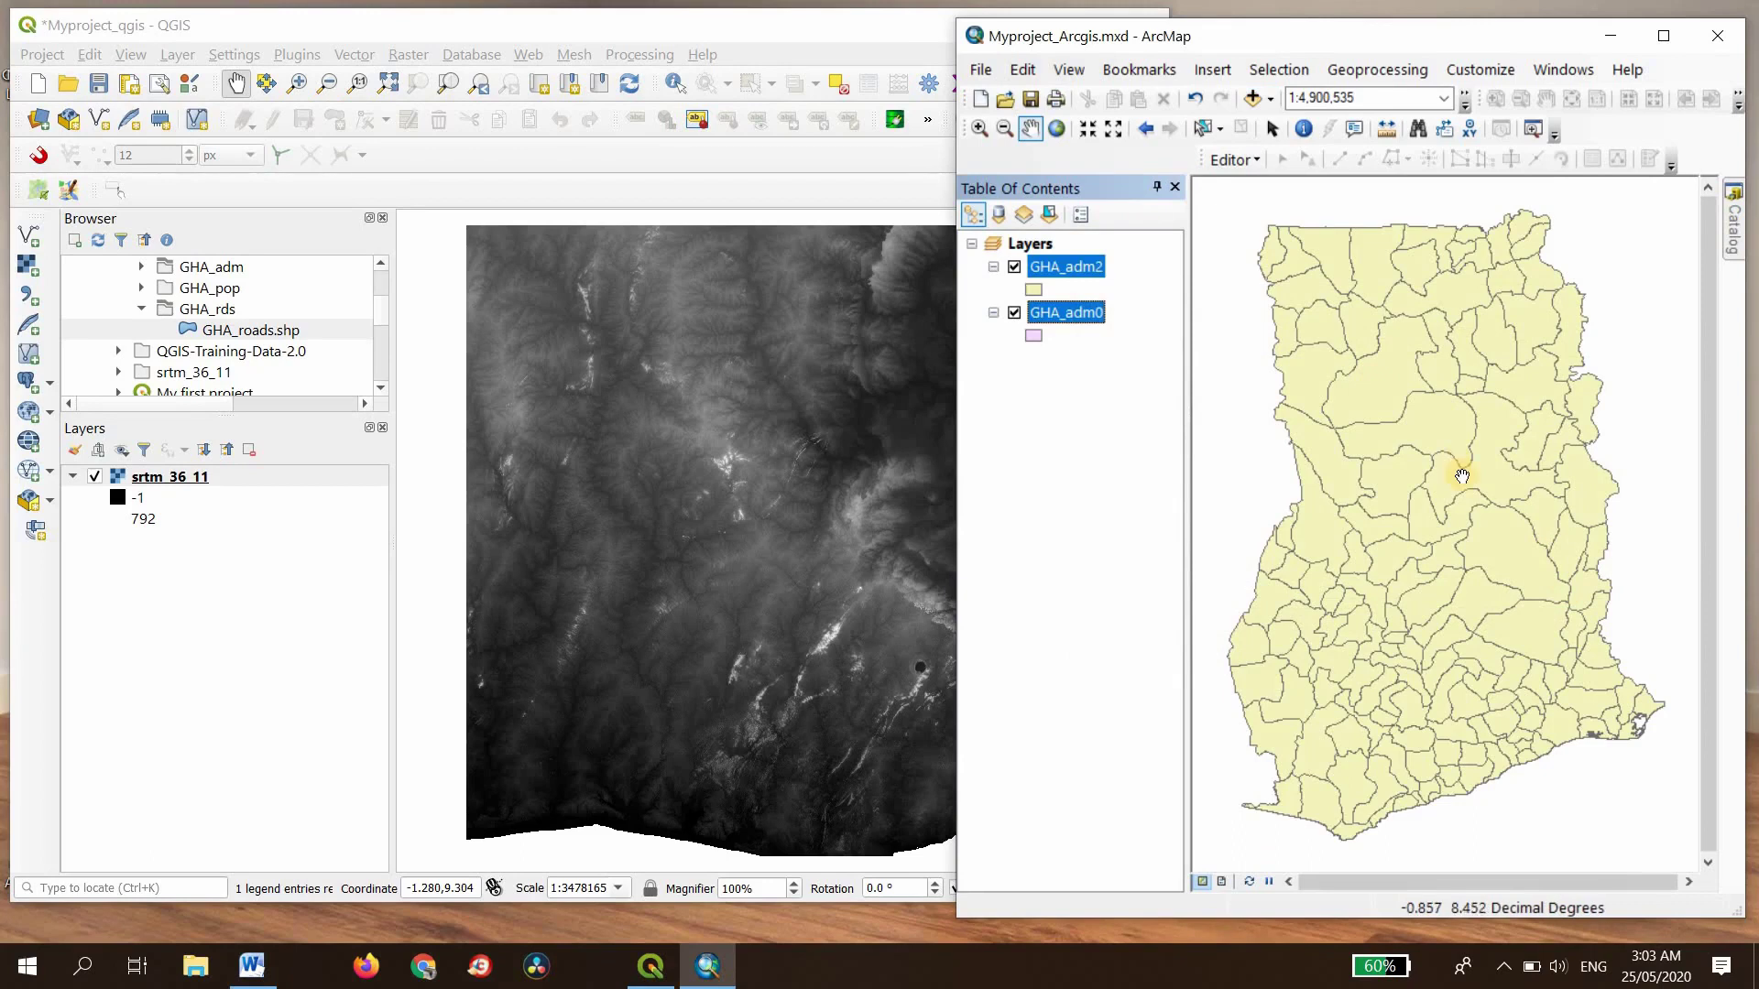
pyautogui.scroll(2, 1463, 475)
pyautogui.scroll(-1, 1462, 476)
pyautogui.scroll(3, 1462, 476)
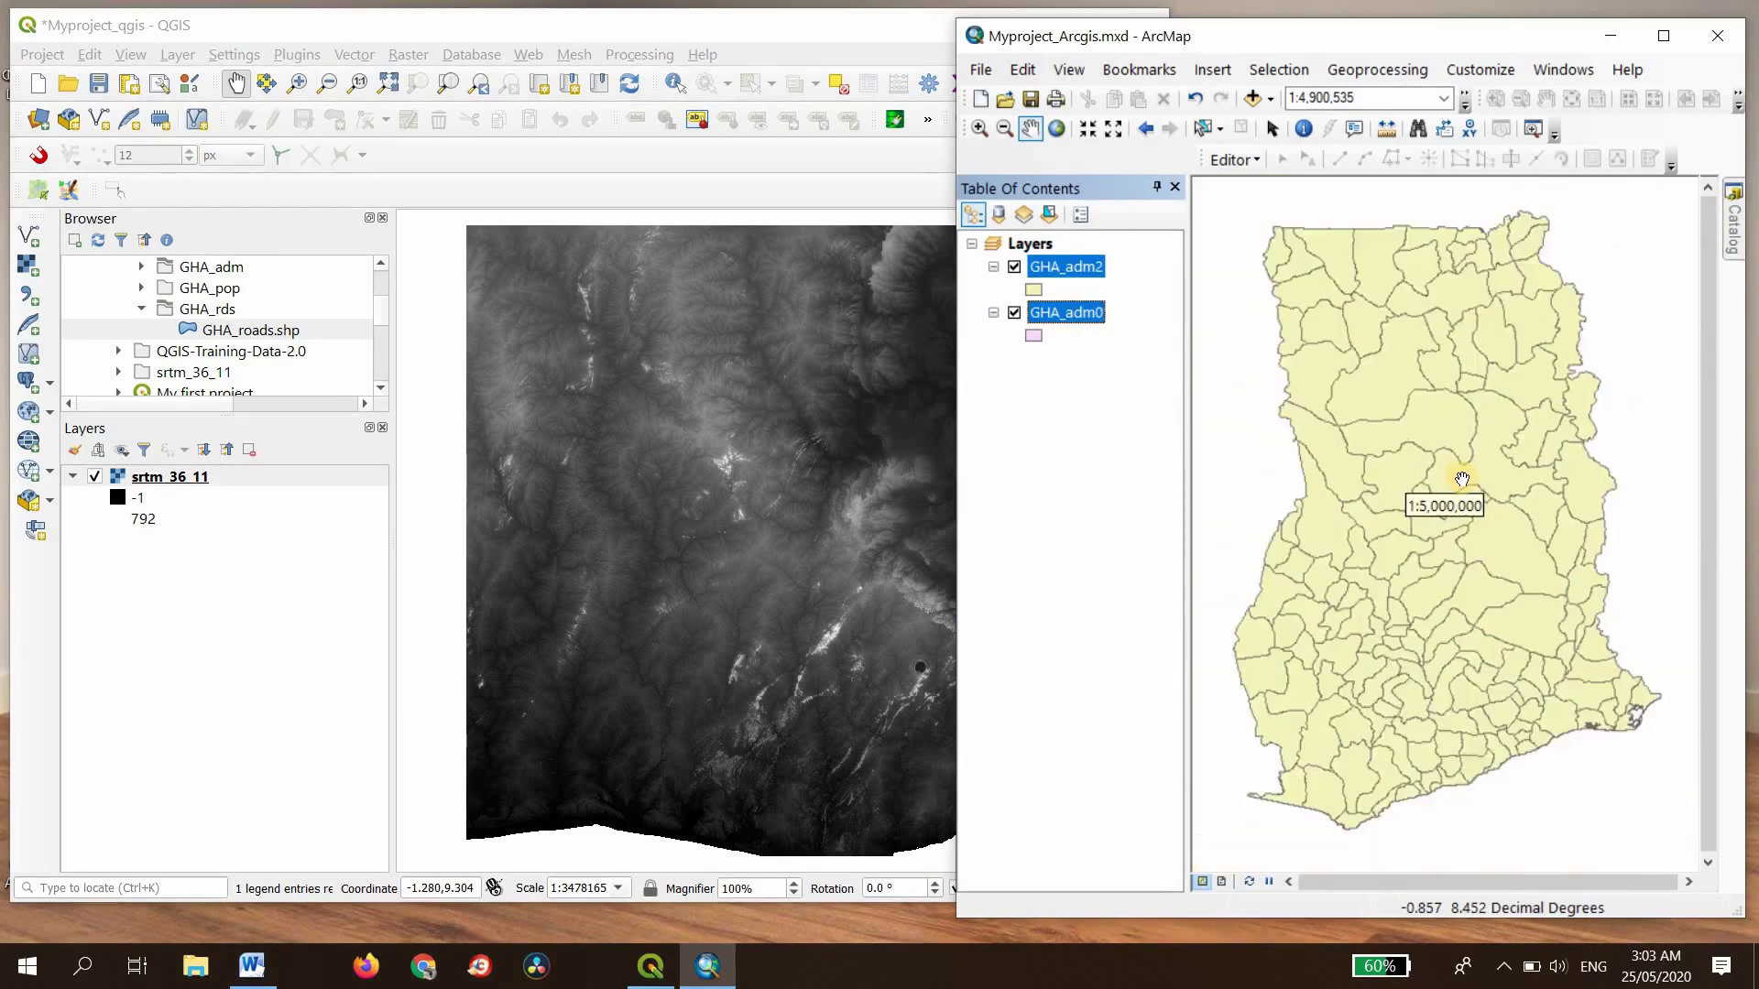
pyautogui.scroll(1, 1462, 482)
pyautogui.scroll(-4, 1462, 482)
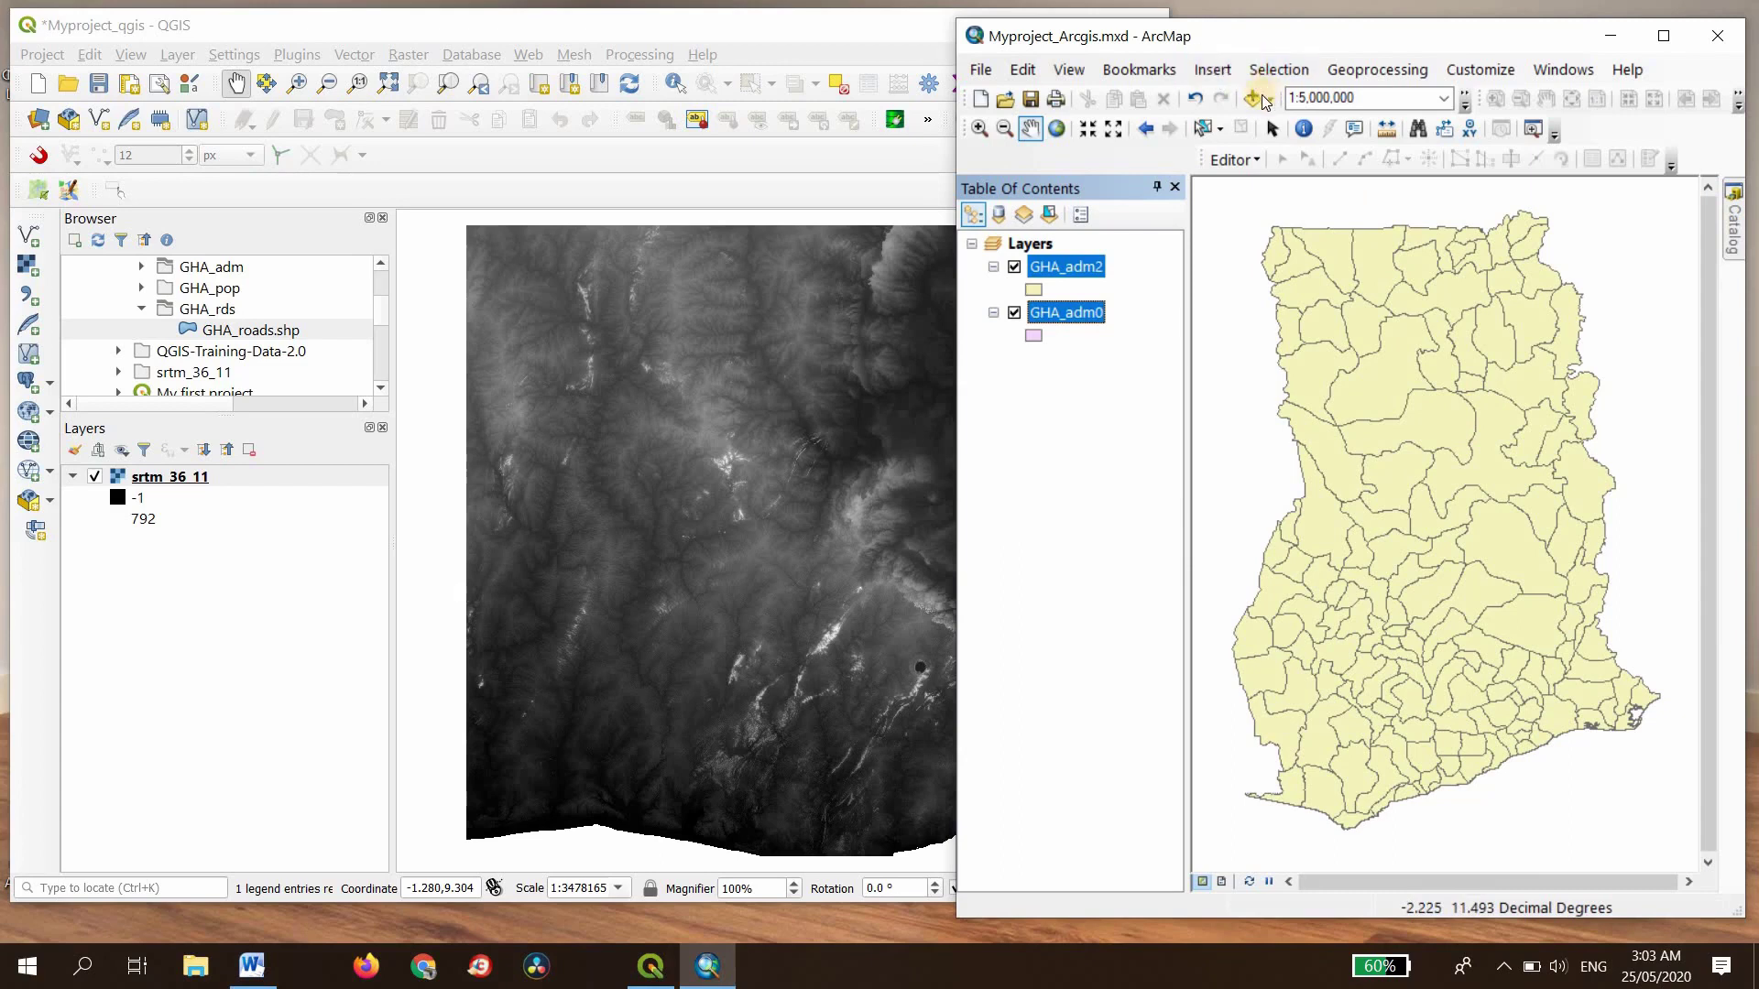
# Step: Add the raster srtm_36_11.tif from the srtm_36_11 folder to the ArcMap map and zoom to its layer extent
pyautogui.click(1253, 97)
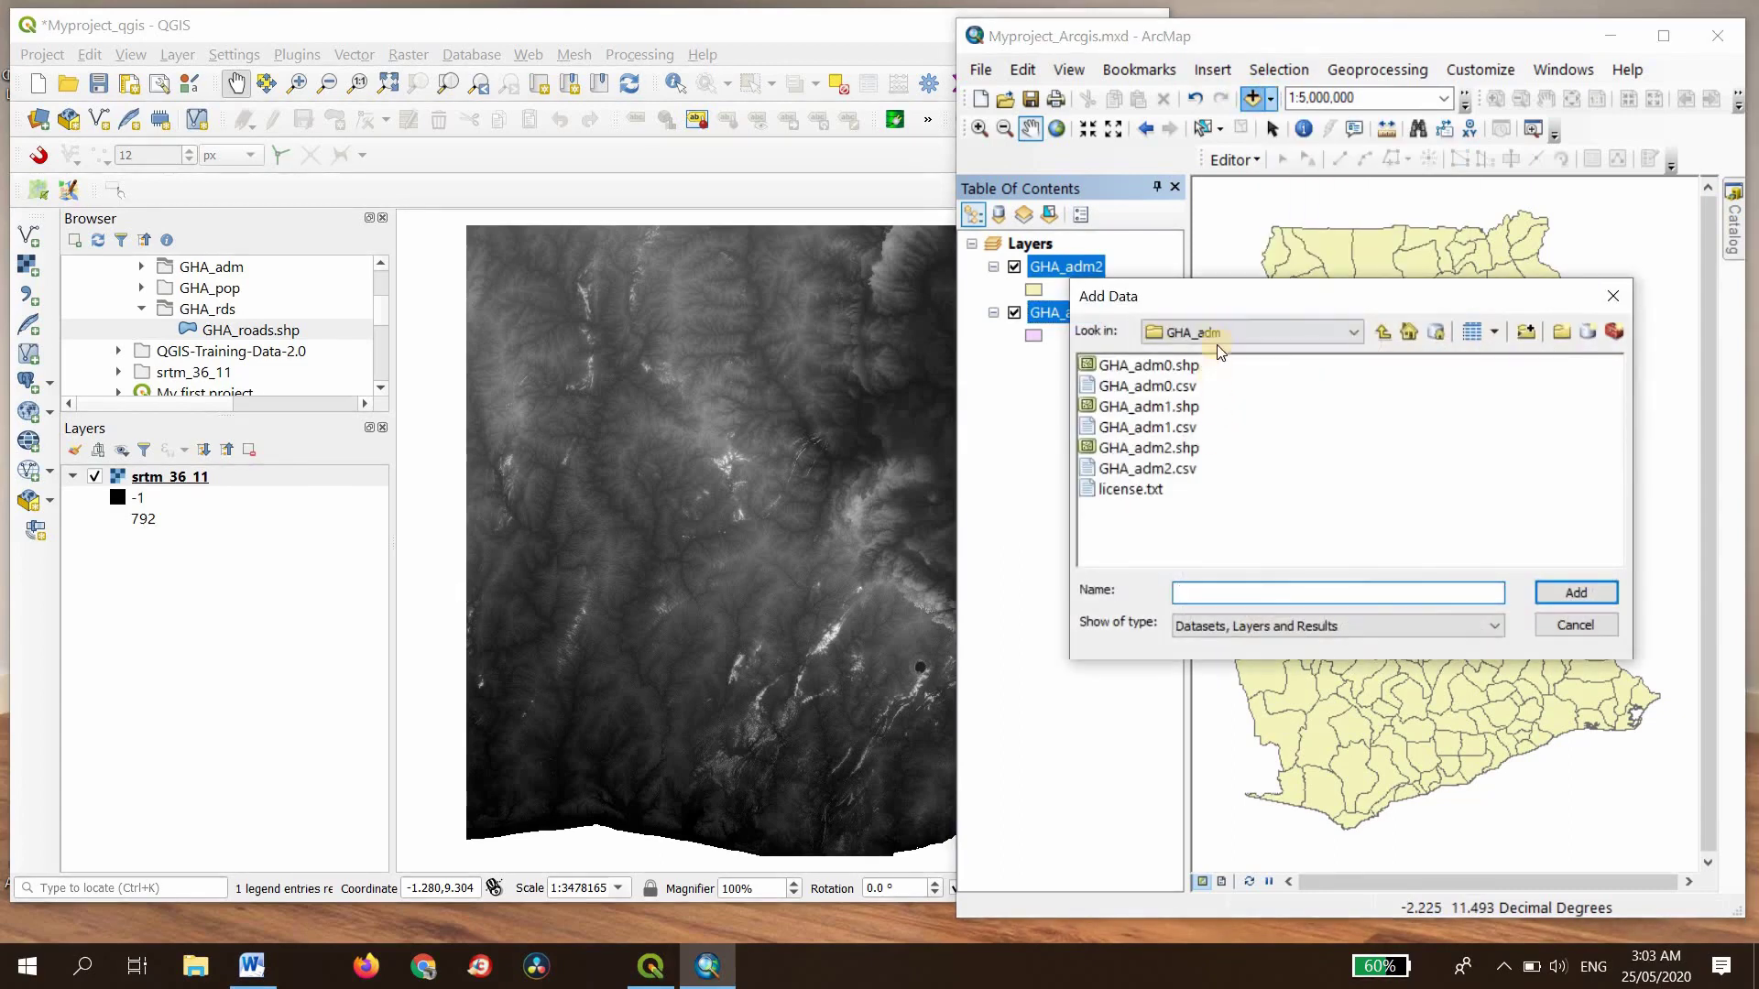
pyautogui.click(1380, 337)
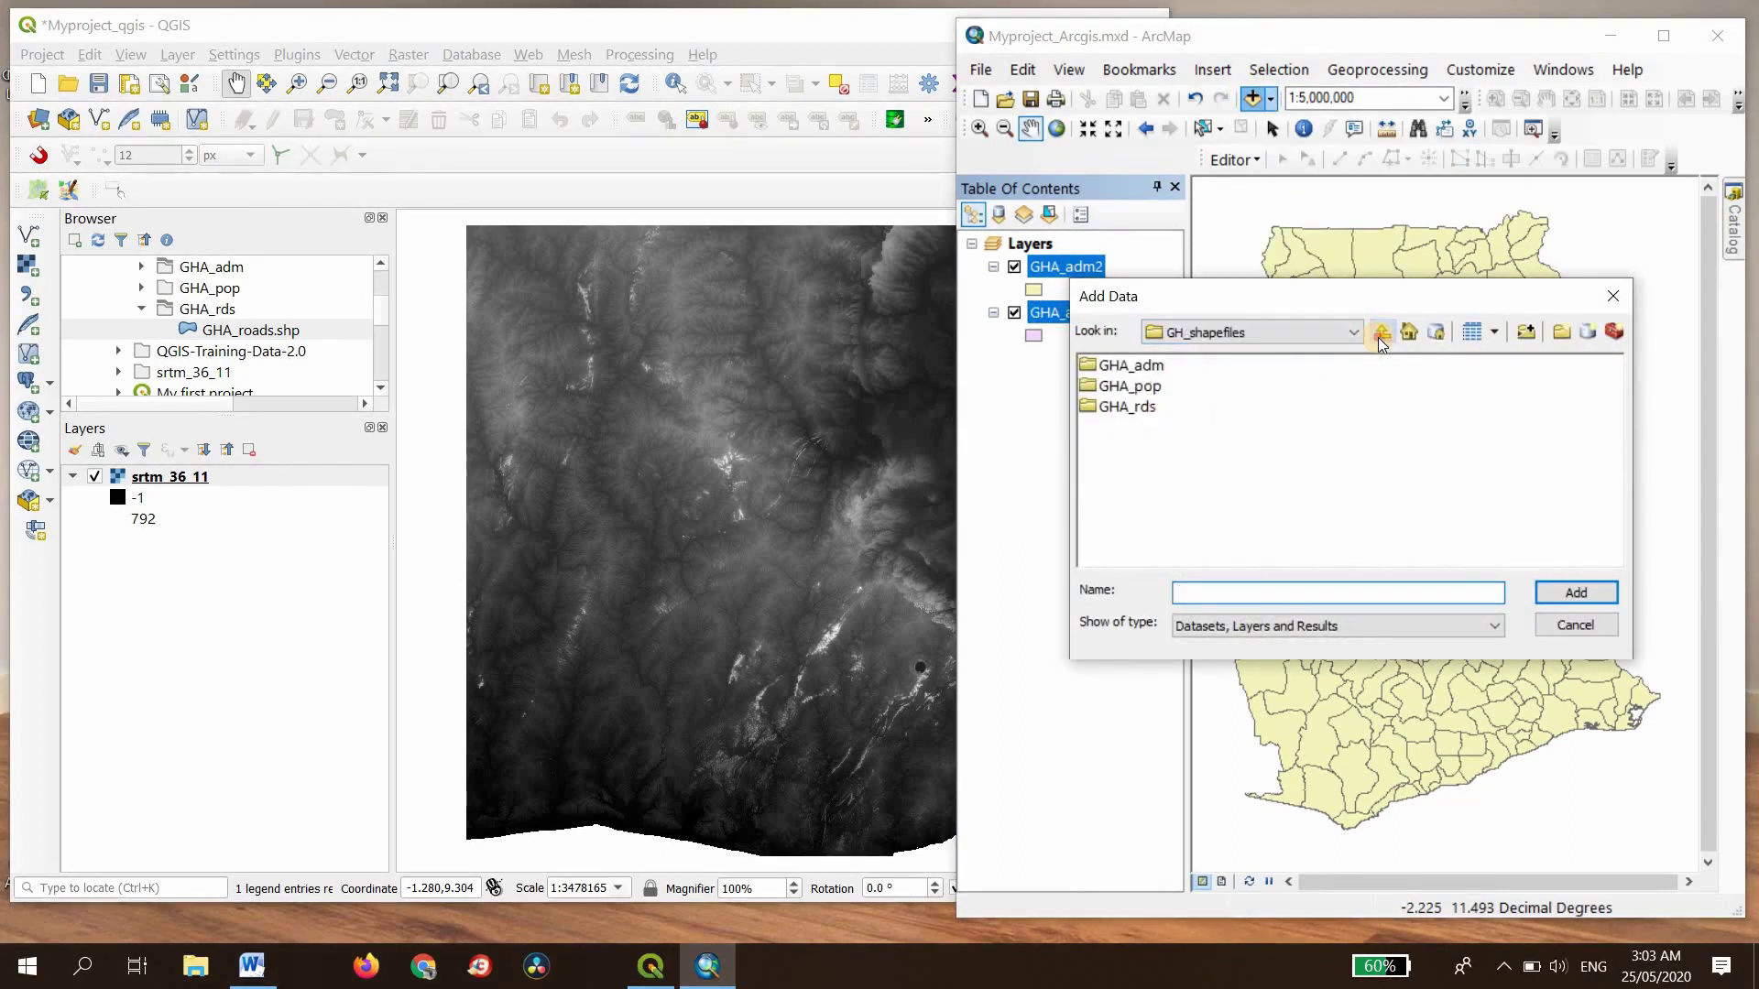
pyautogui.click(1381, 335)
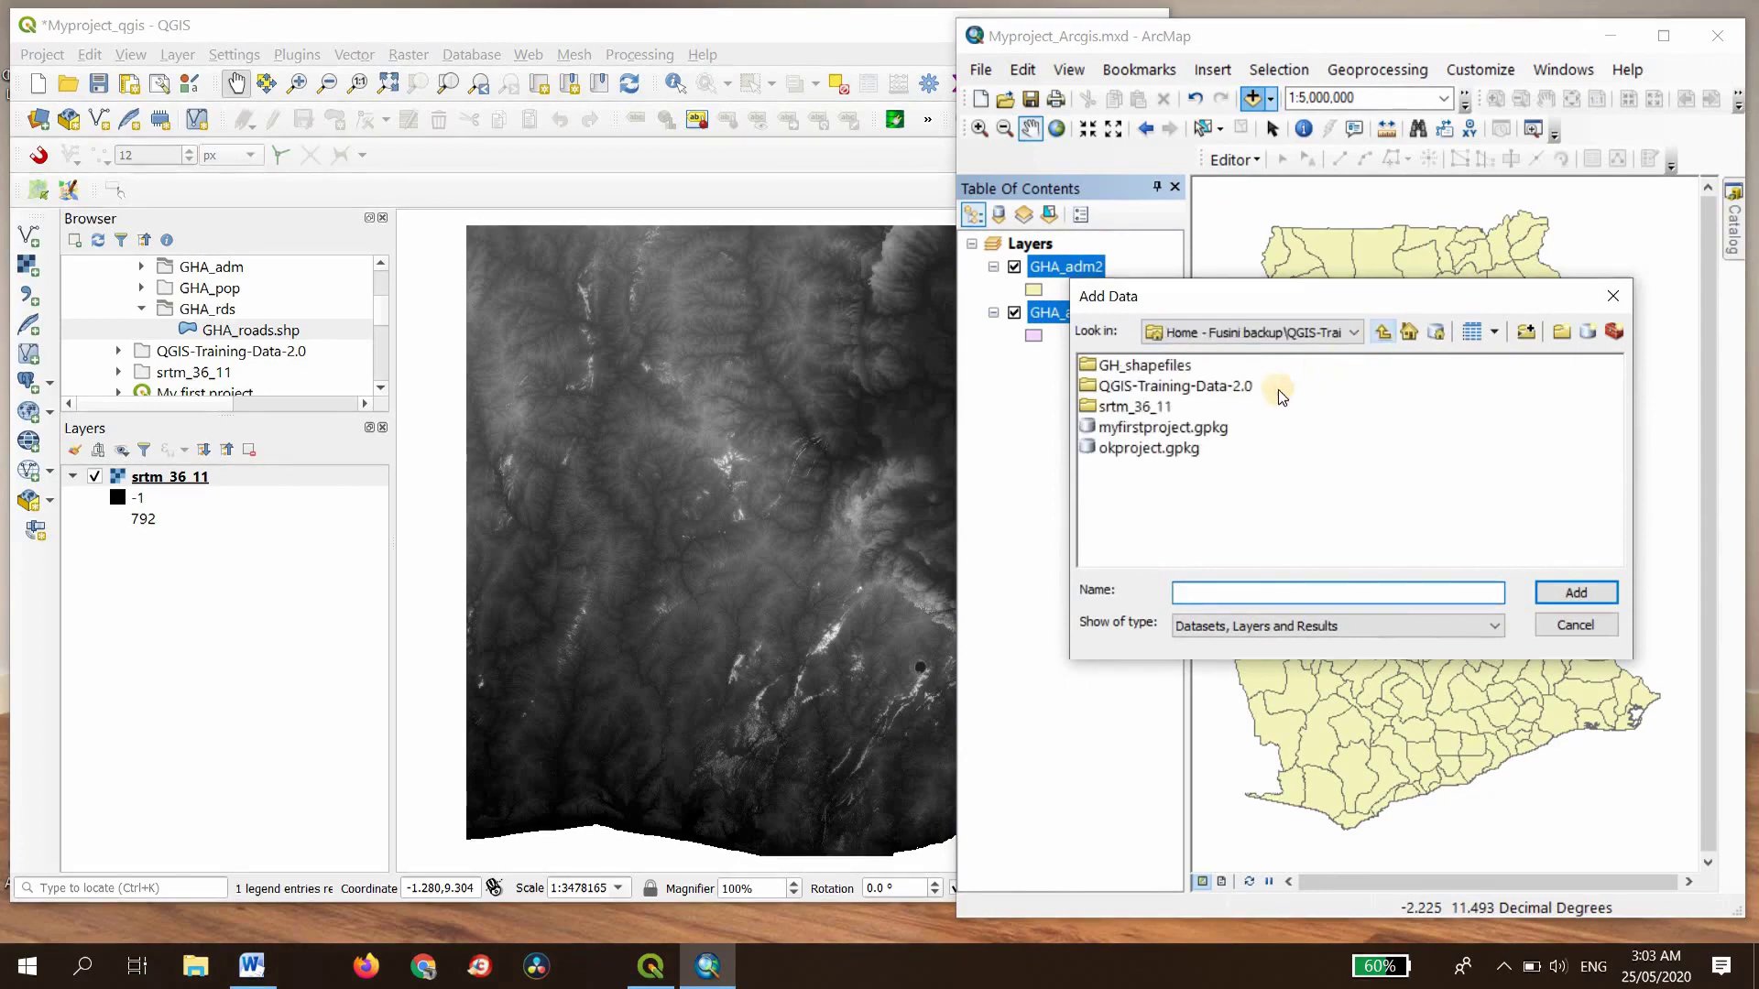
pyautogui.click(1156, 392)
pyautogui.doubleClick(1150, 407)
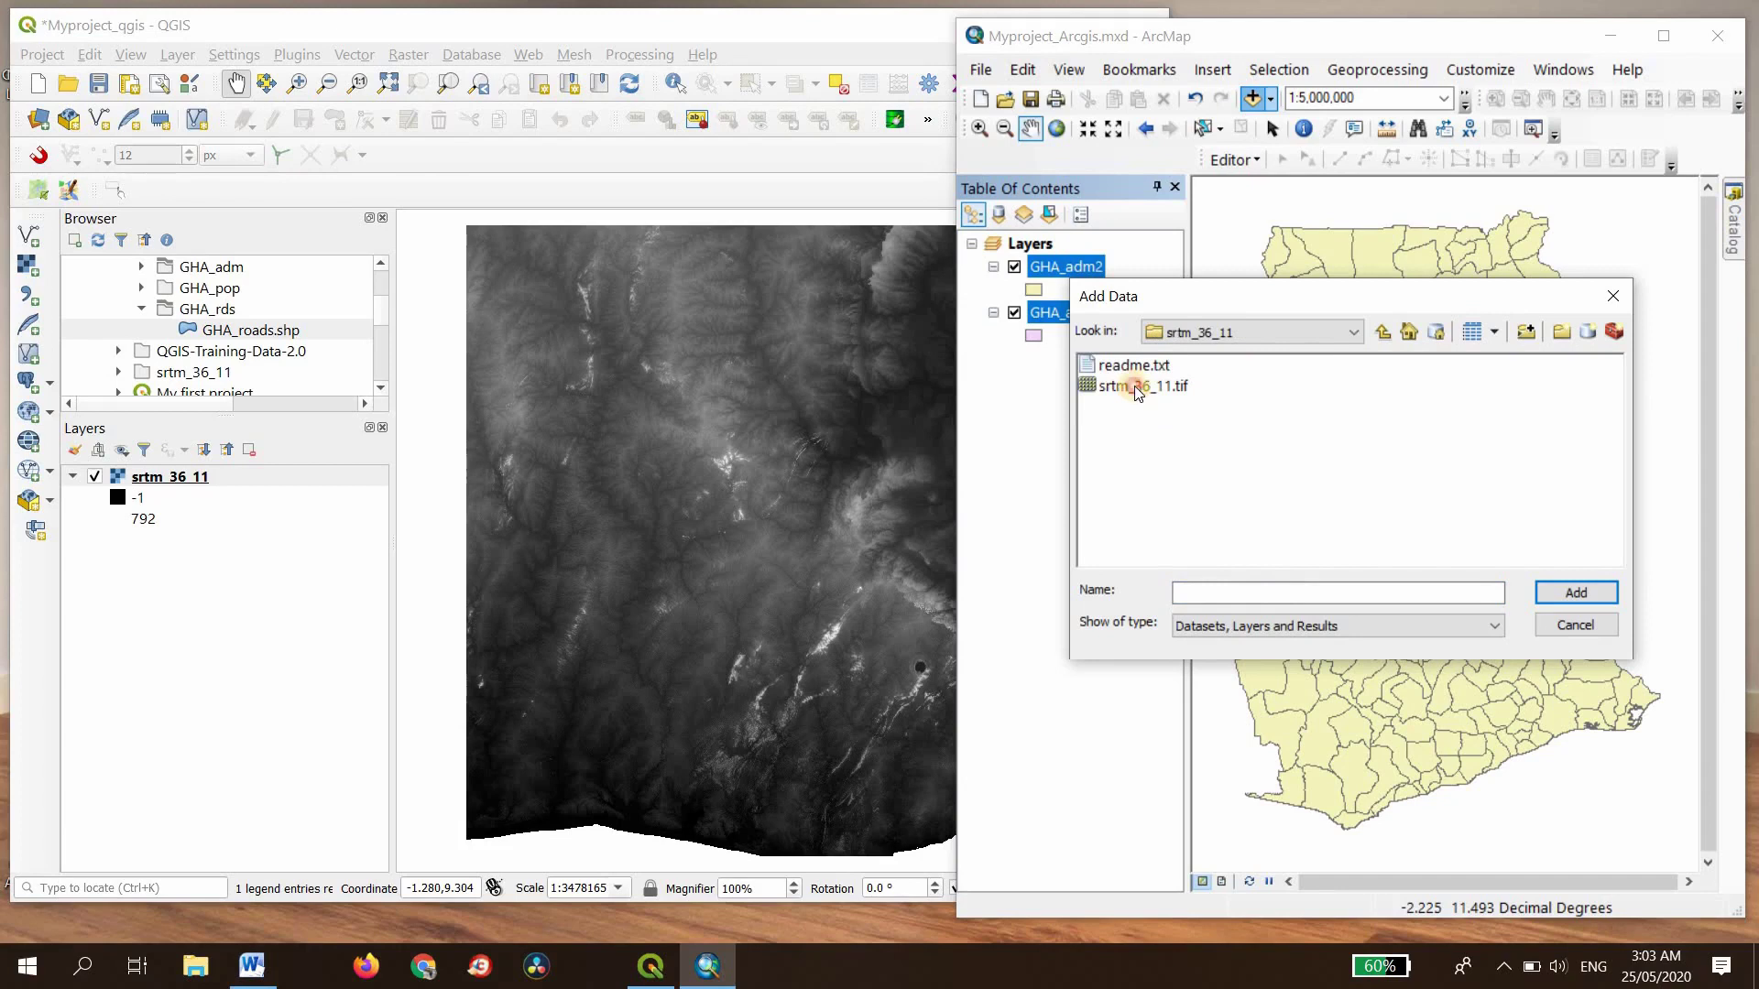
pyautogui.click(1137, 392)
pyautogui.click(1575, 597)
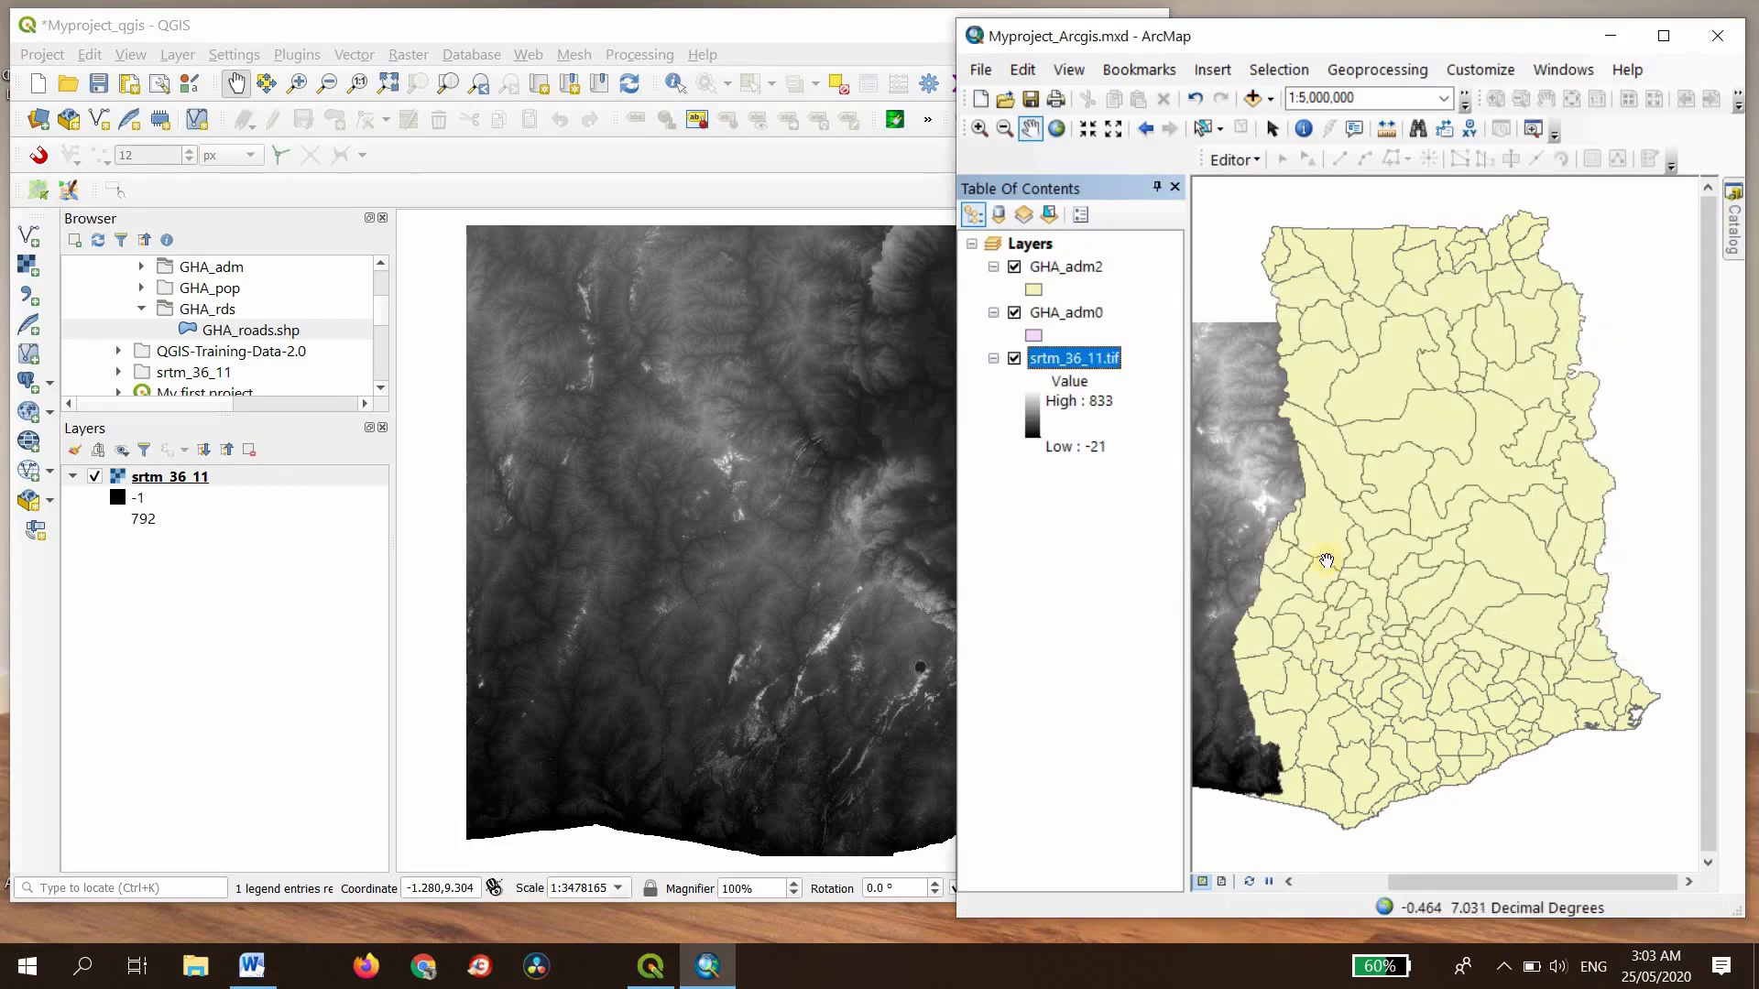
pyautogui.rightClick(1068, 361)
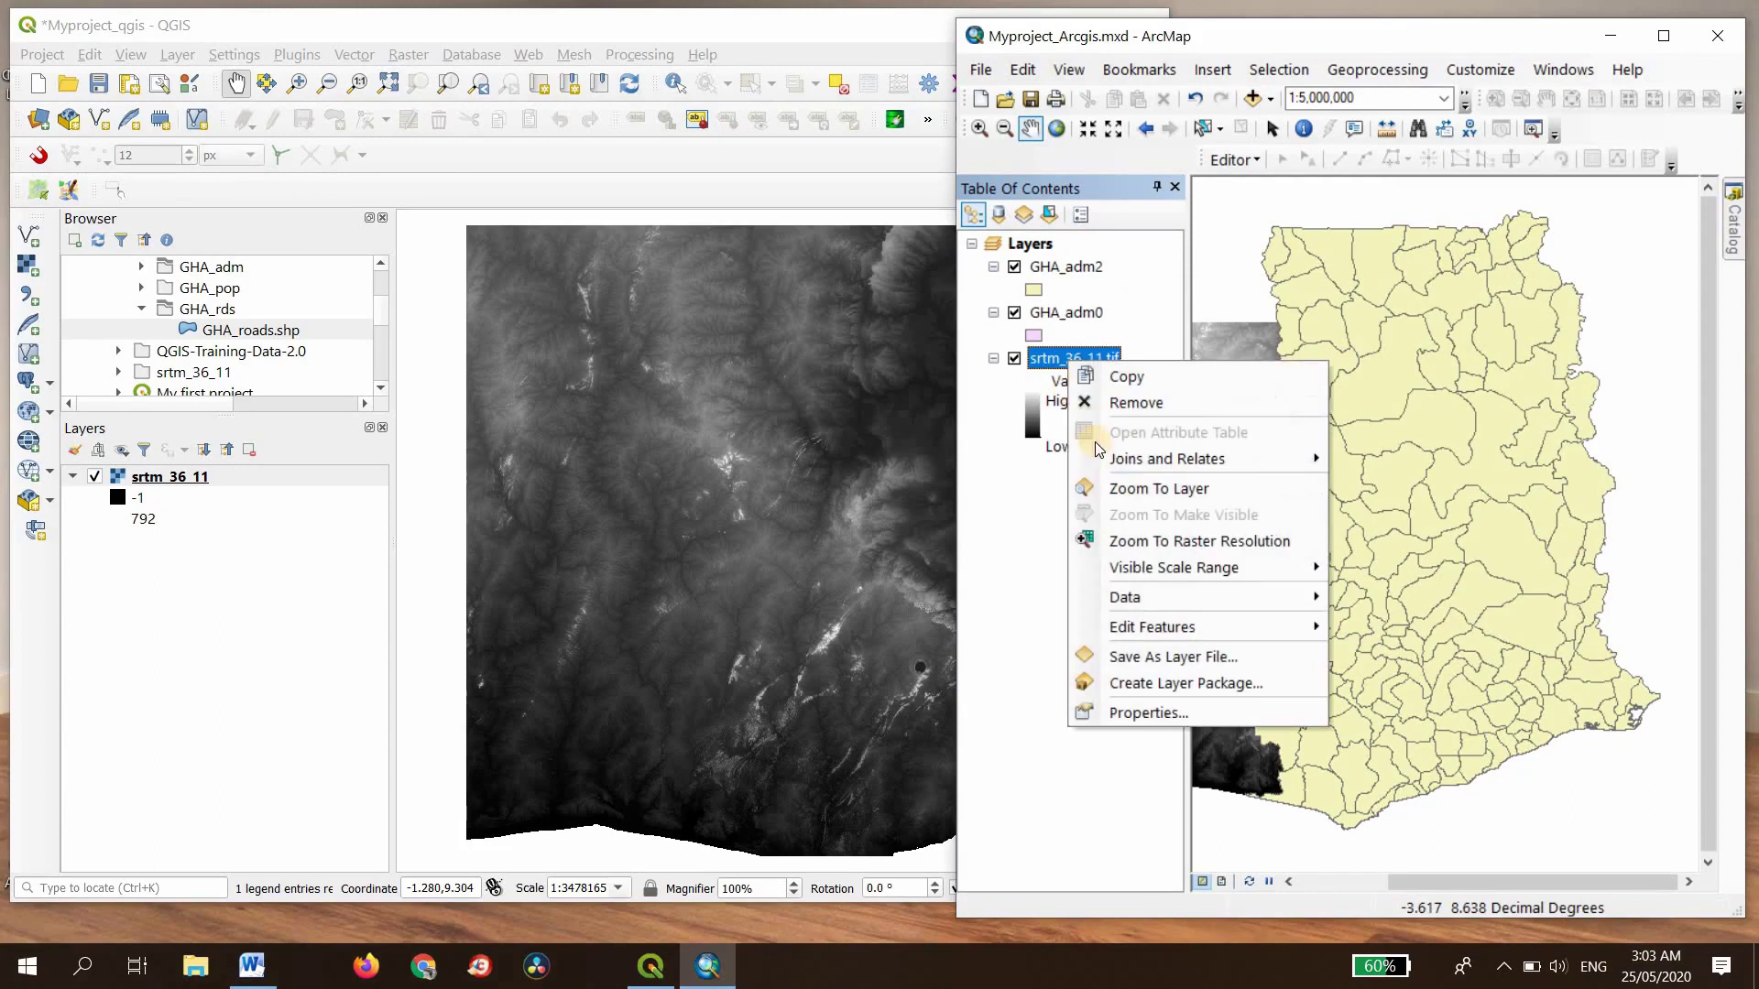
pyautogui.click(1162, 489)
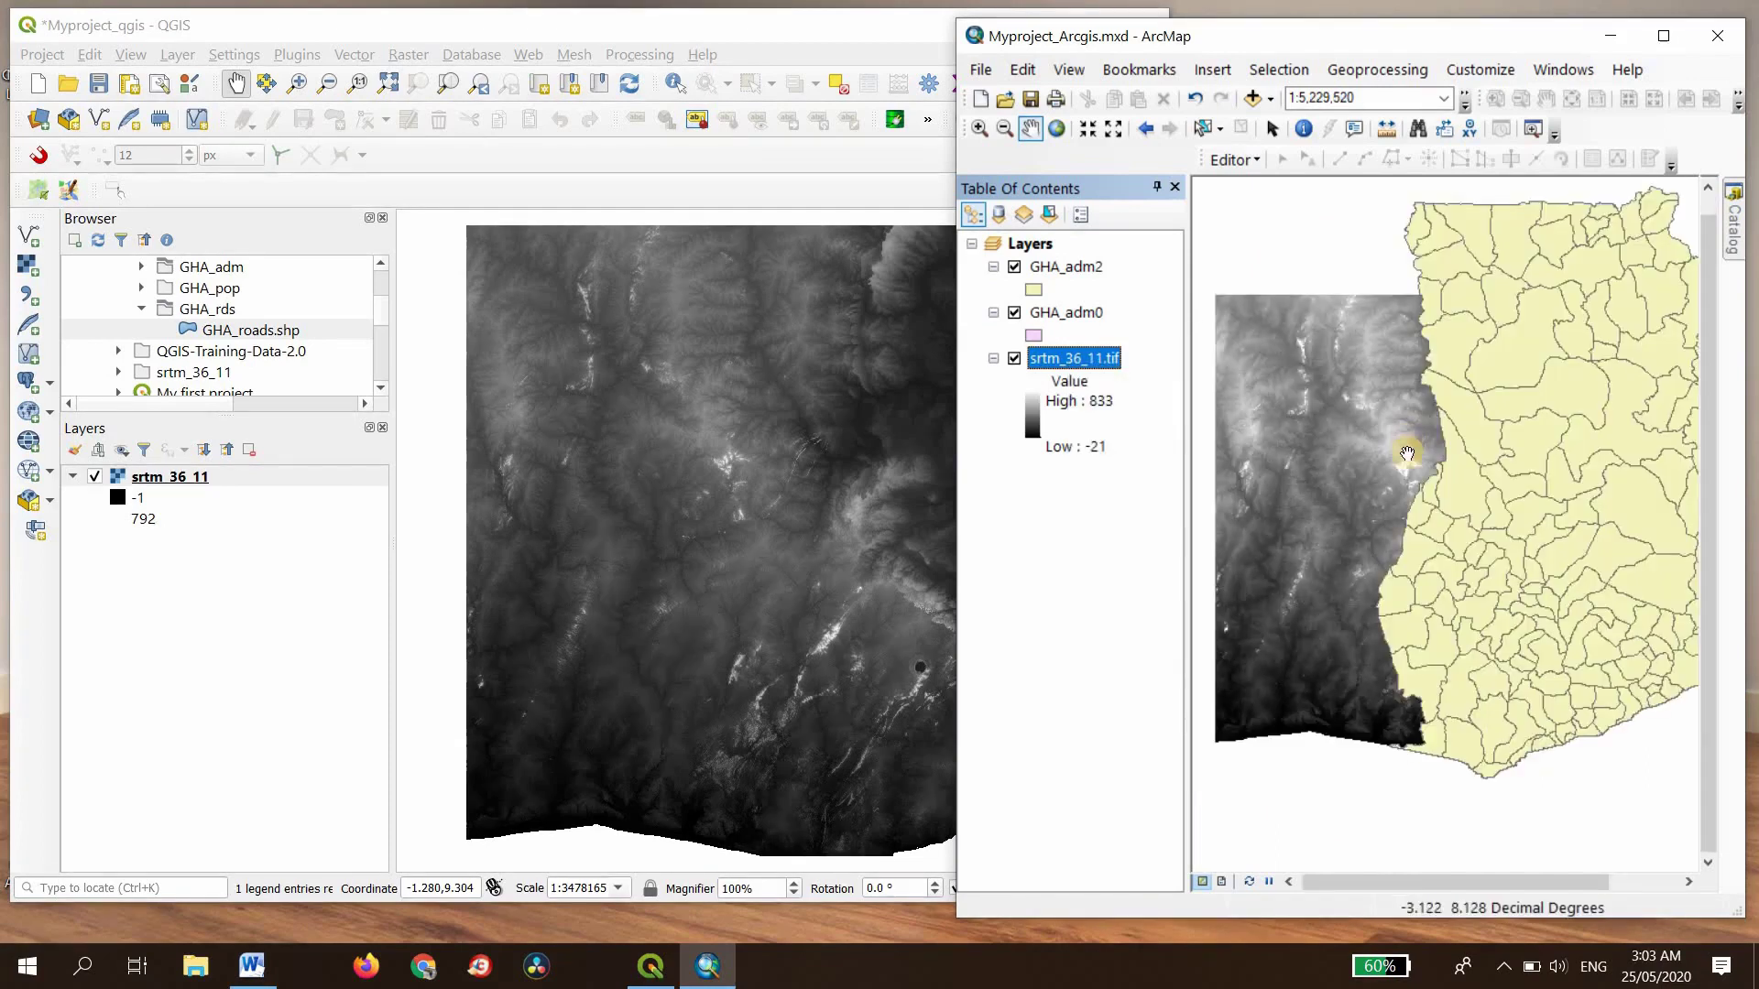
# Step: Examine the attribute tables of GHA_adm0 and GHA_adm2, looking through the columns and down to the last records of GHA_adm2
pyautogui.rightClick(1069, 315)
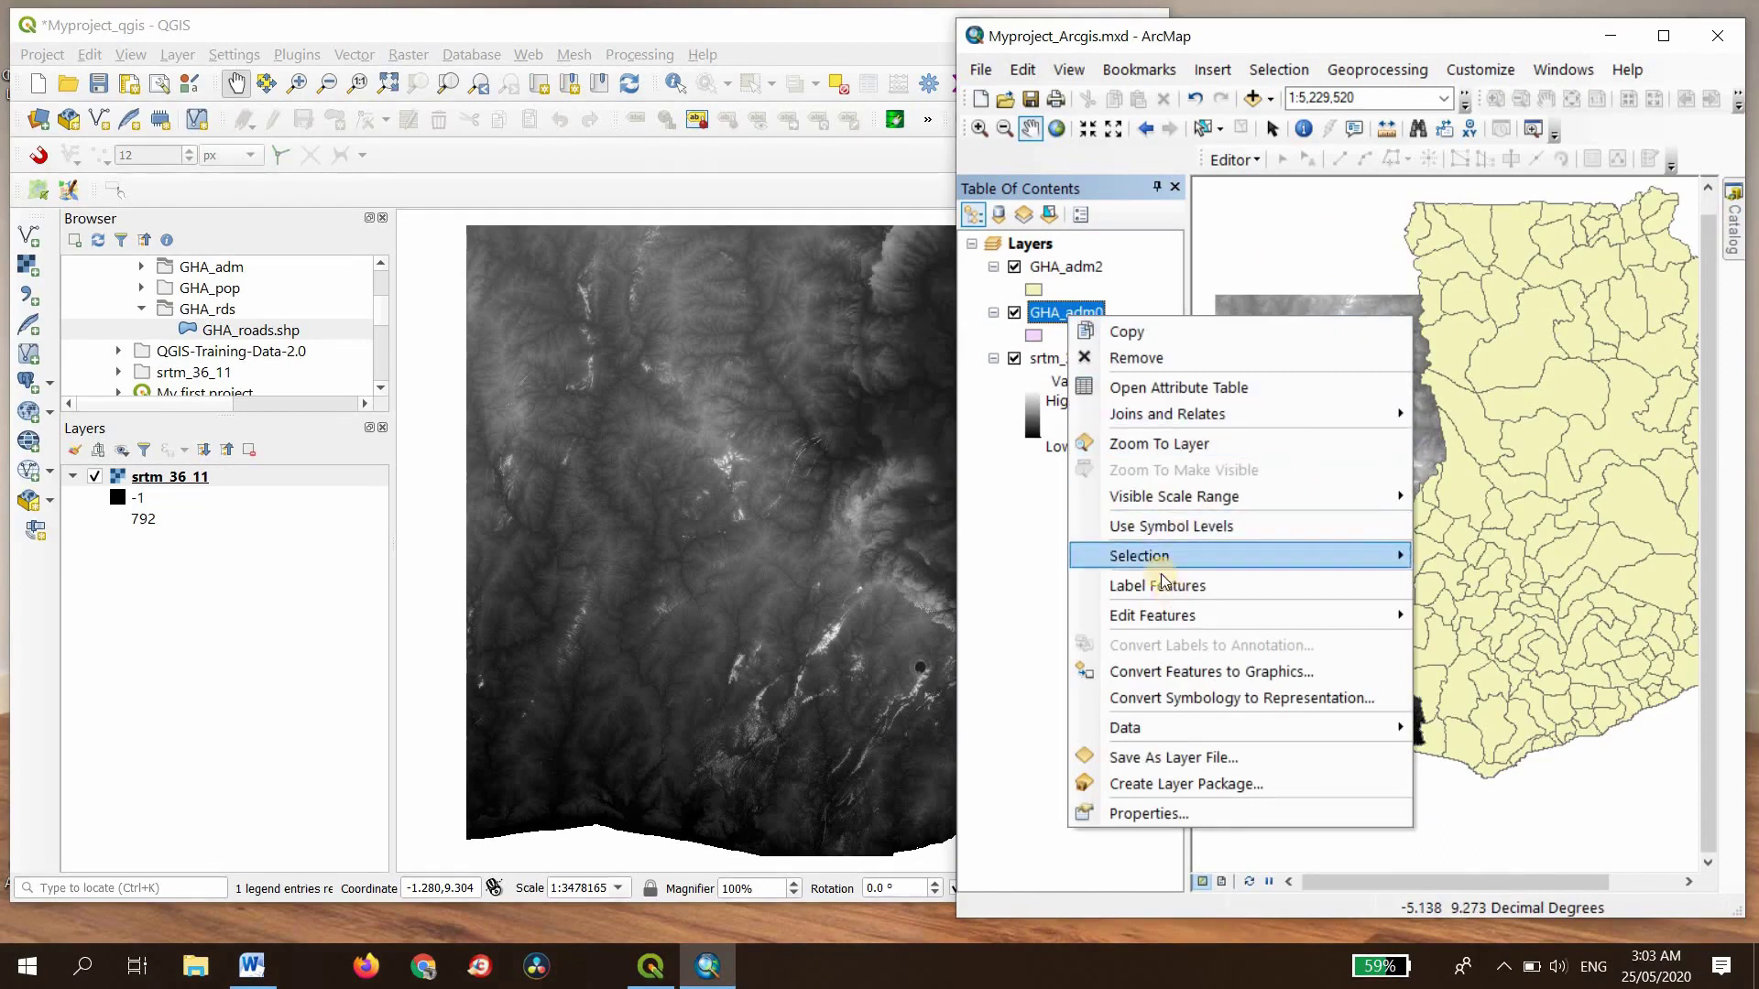
pyautogui.click(1150, 390)
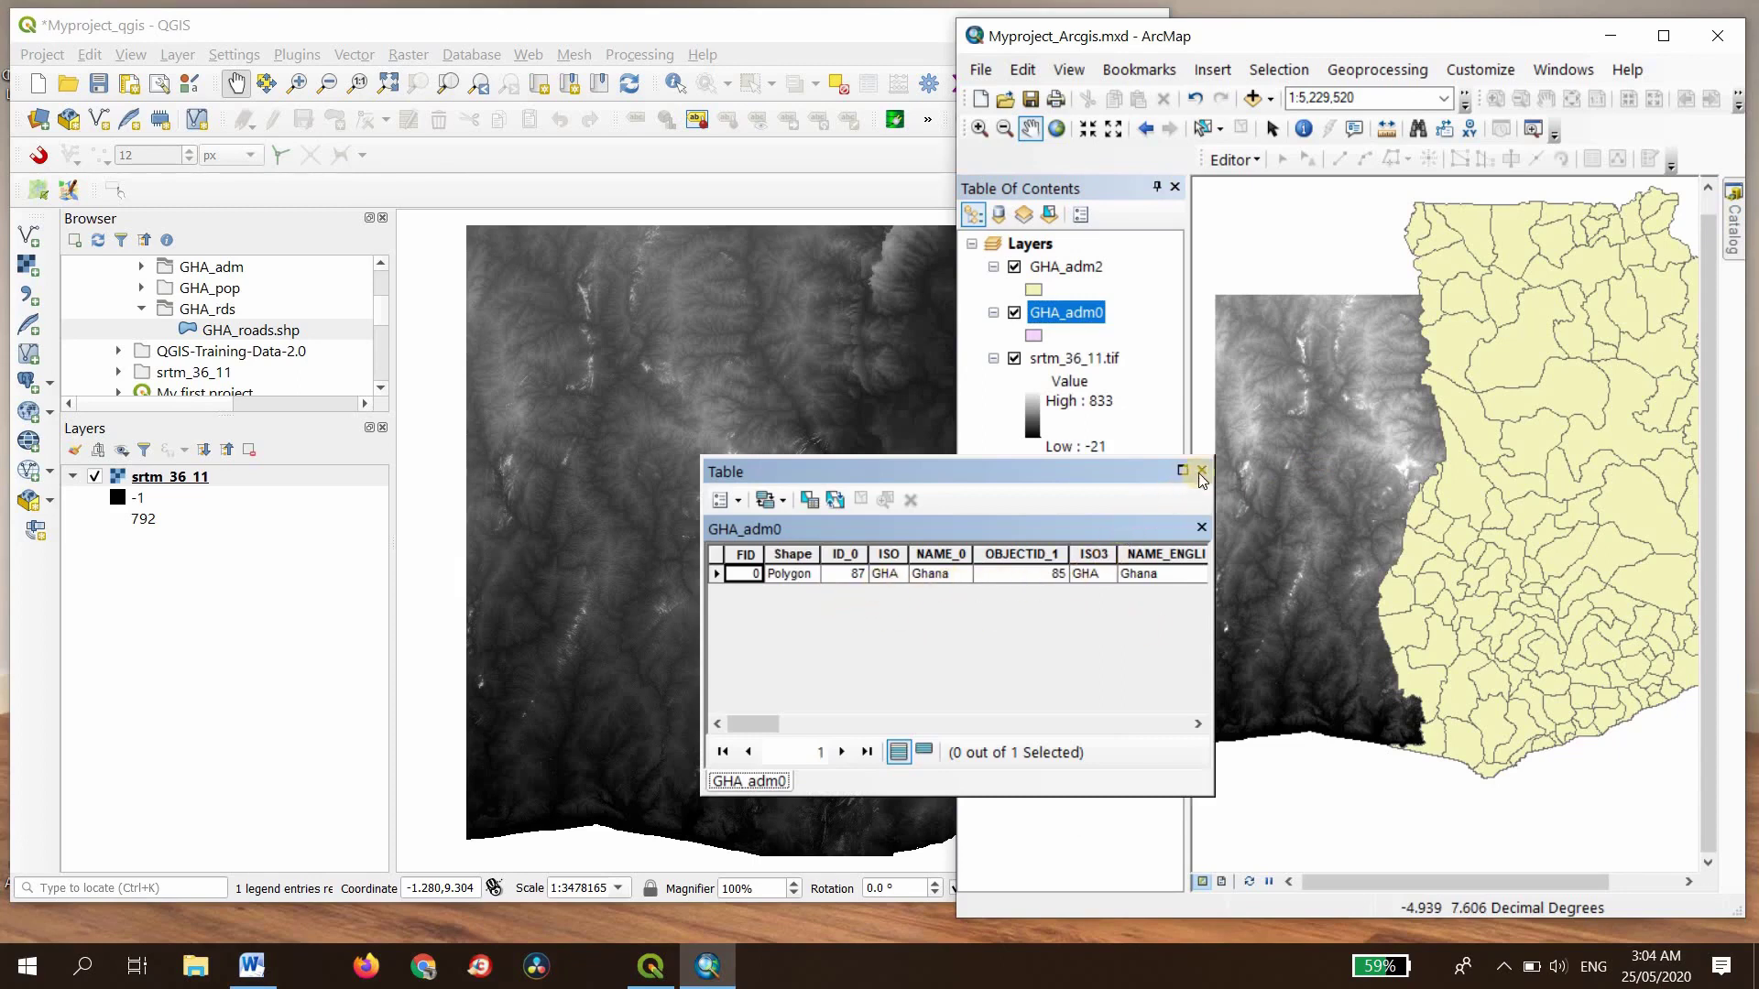
pyautogui.rightClick(1066, 268)
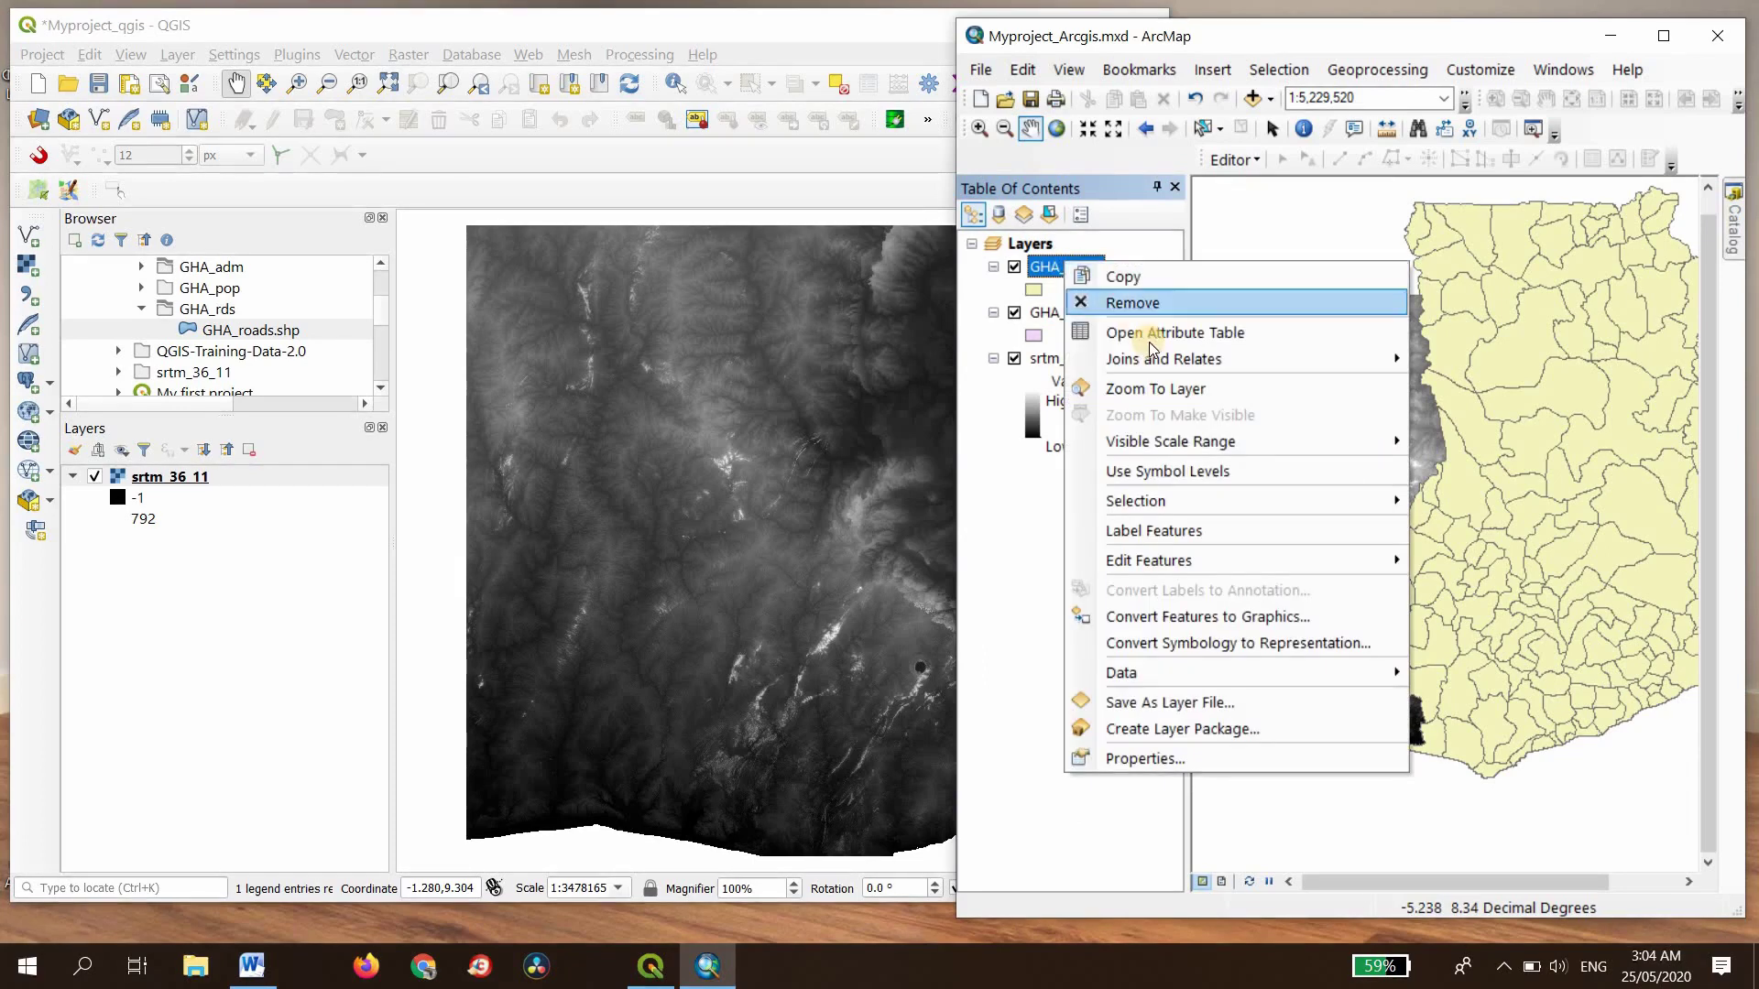
pyautogui.click(1176, 333)
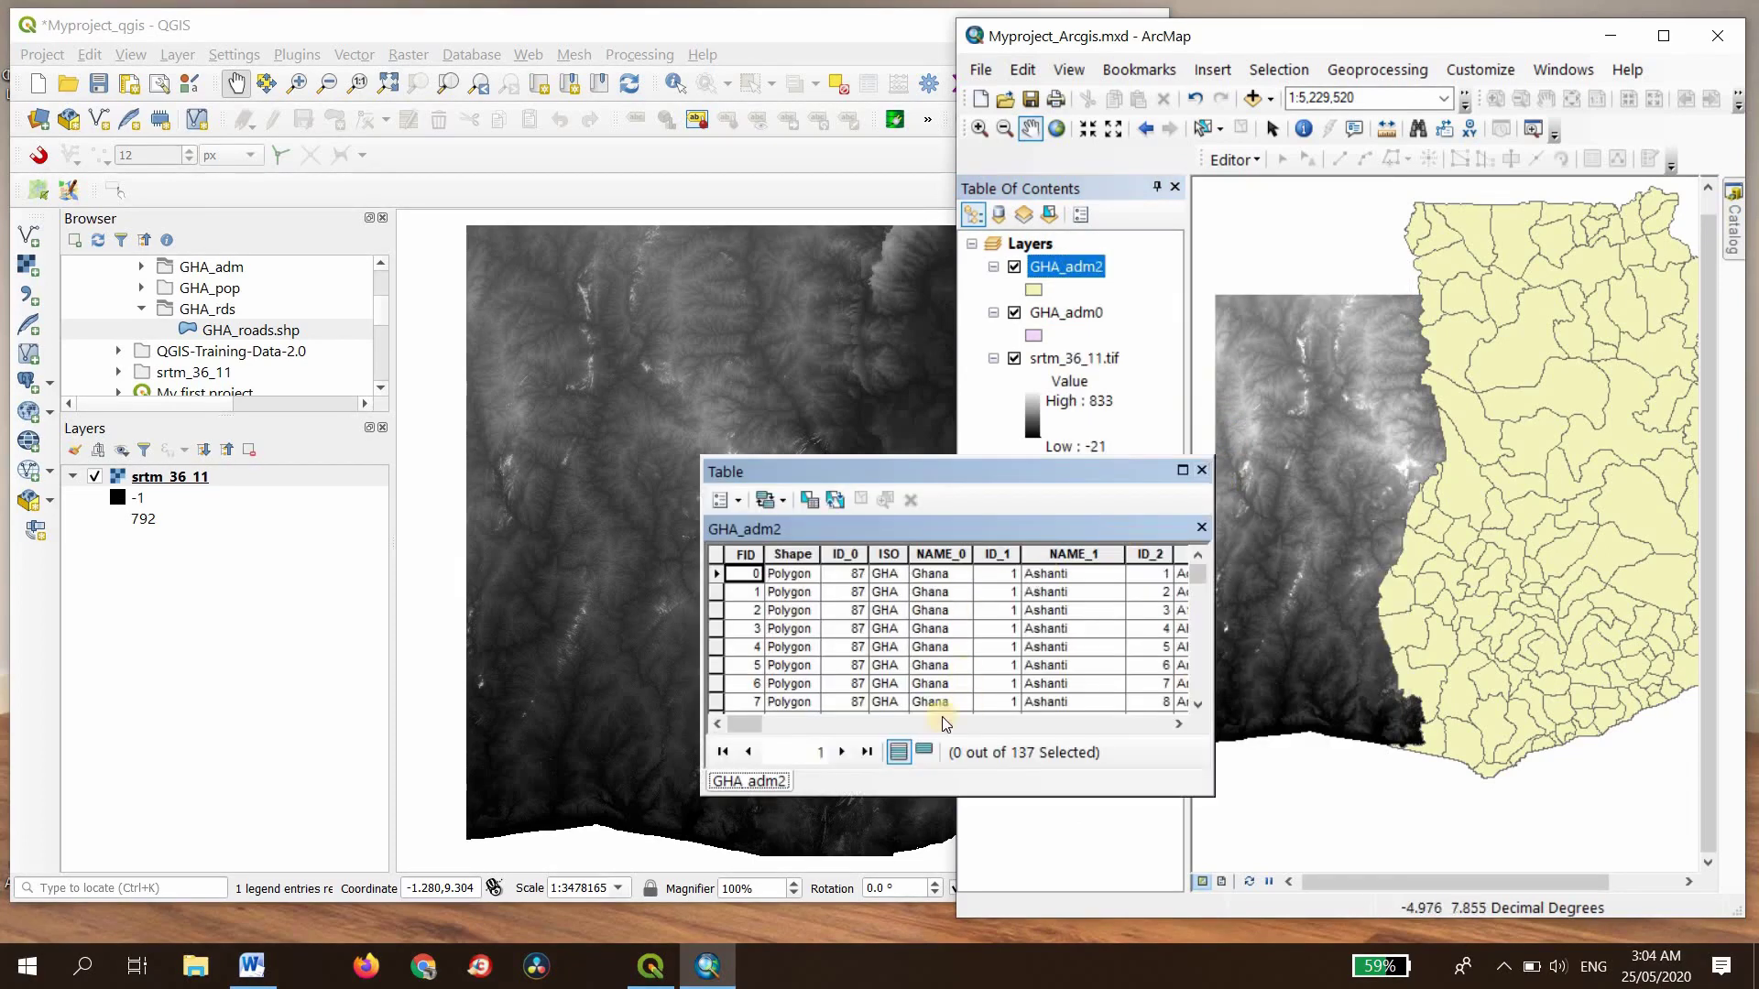
pyautogui.moveTo(752, 730); pyautogui.dragTo(1139, 728)
pyautogui.moveTo(873, 738); pyautogui.dragTo(777, 730)
pyautogui.scroll(-20, 986, 636)
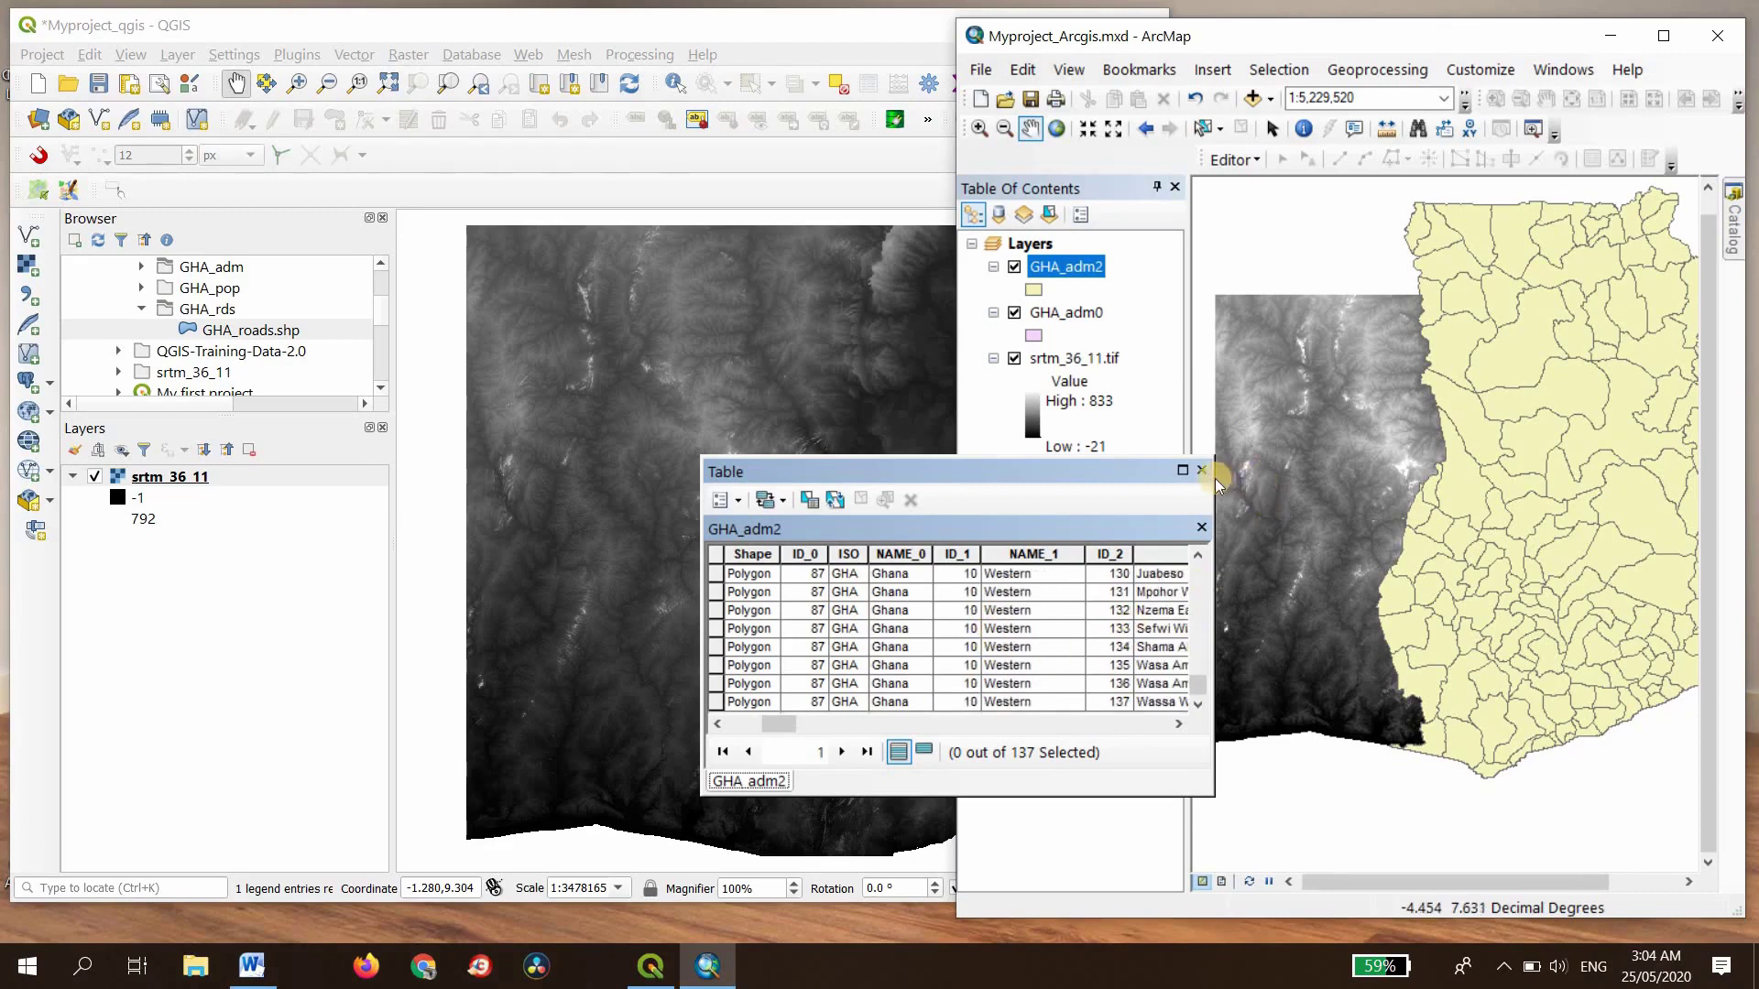
# Step: Switch to QGIS and add GHA_roads.shp from the GHA_rds folder to the map over the SRTM raster
pyautogui.click(312, 339)
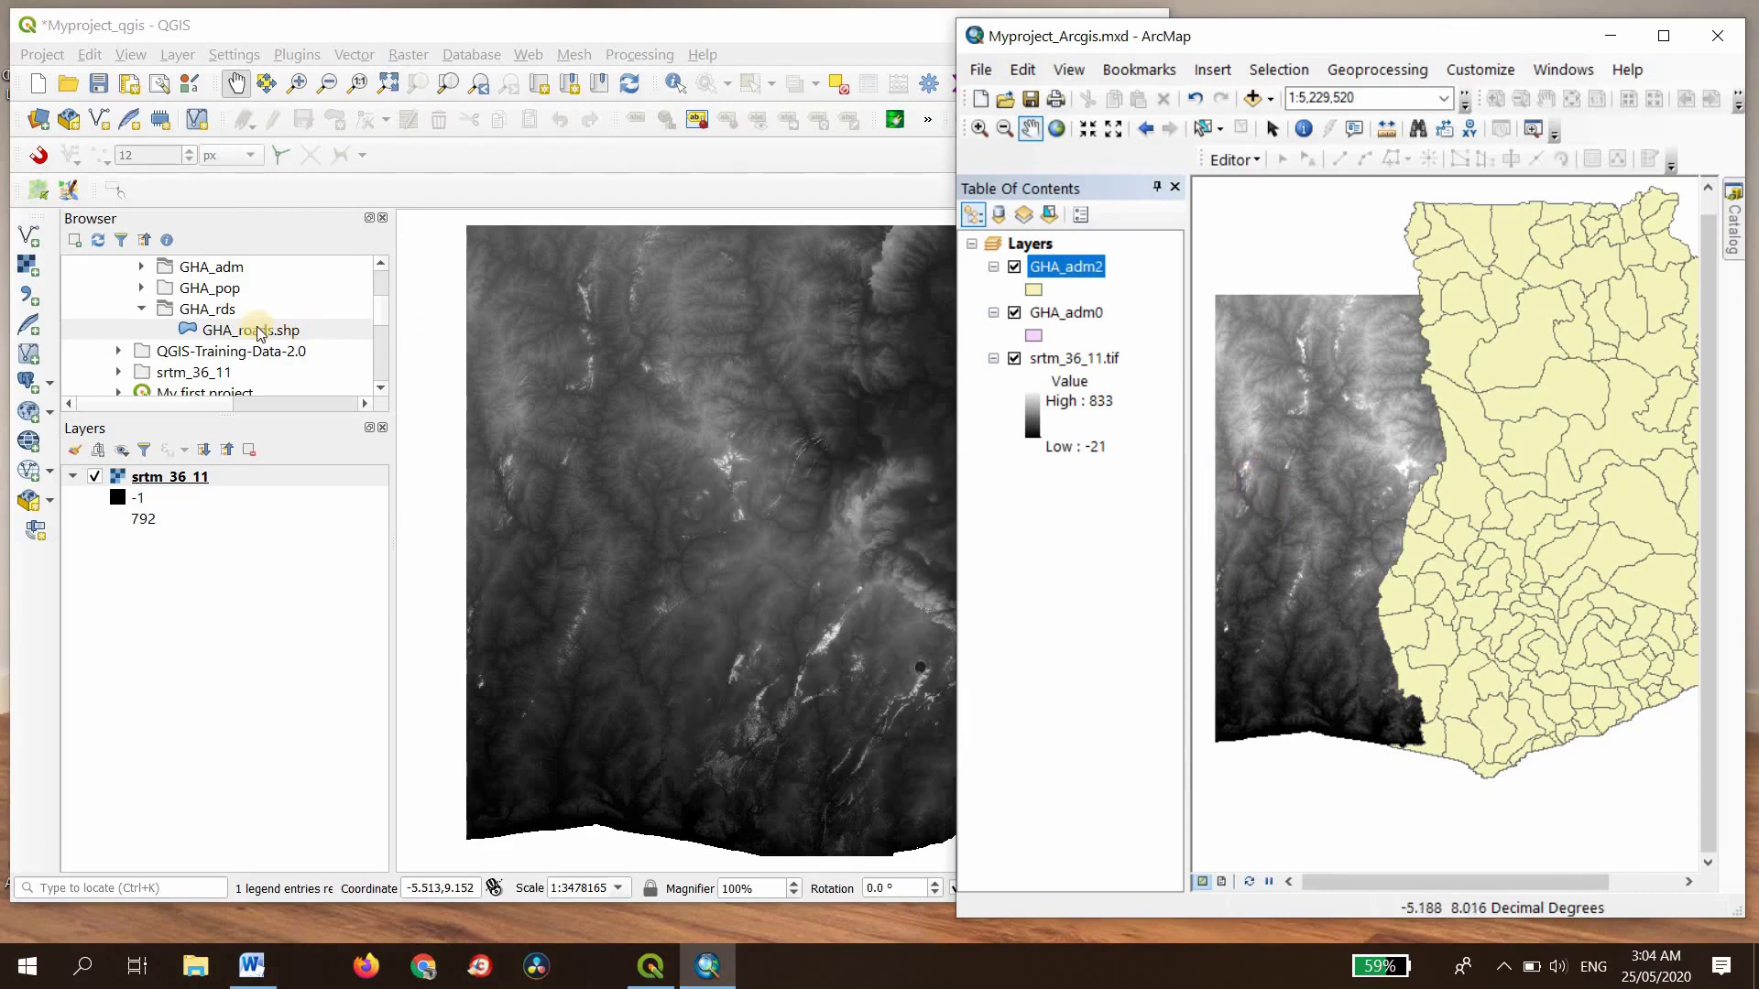
pyautogui.moveTo(287, 329); pyautogui.dragTo(663, 486)
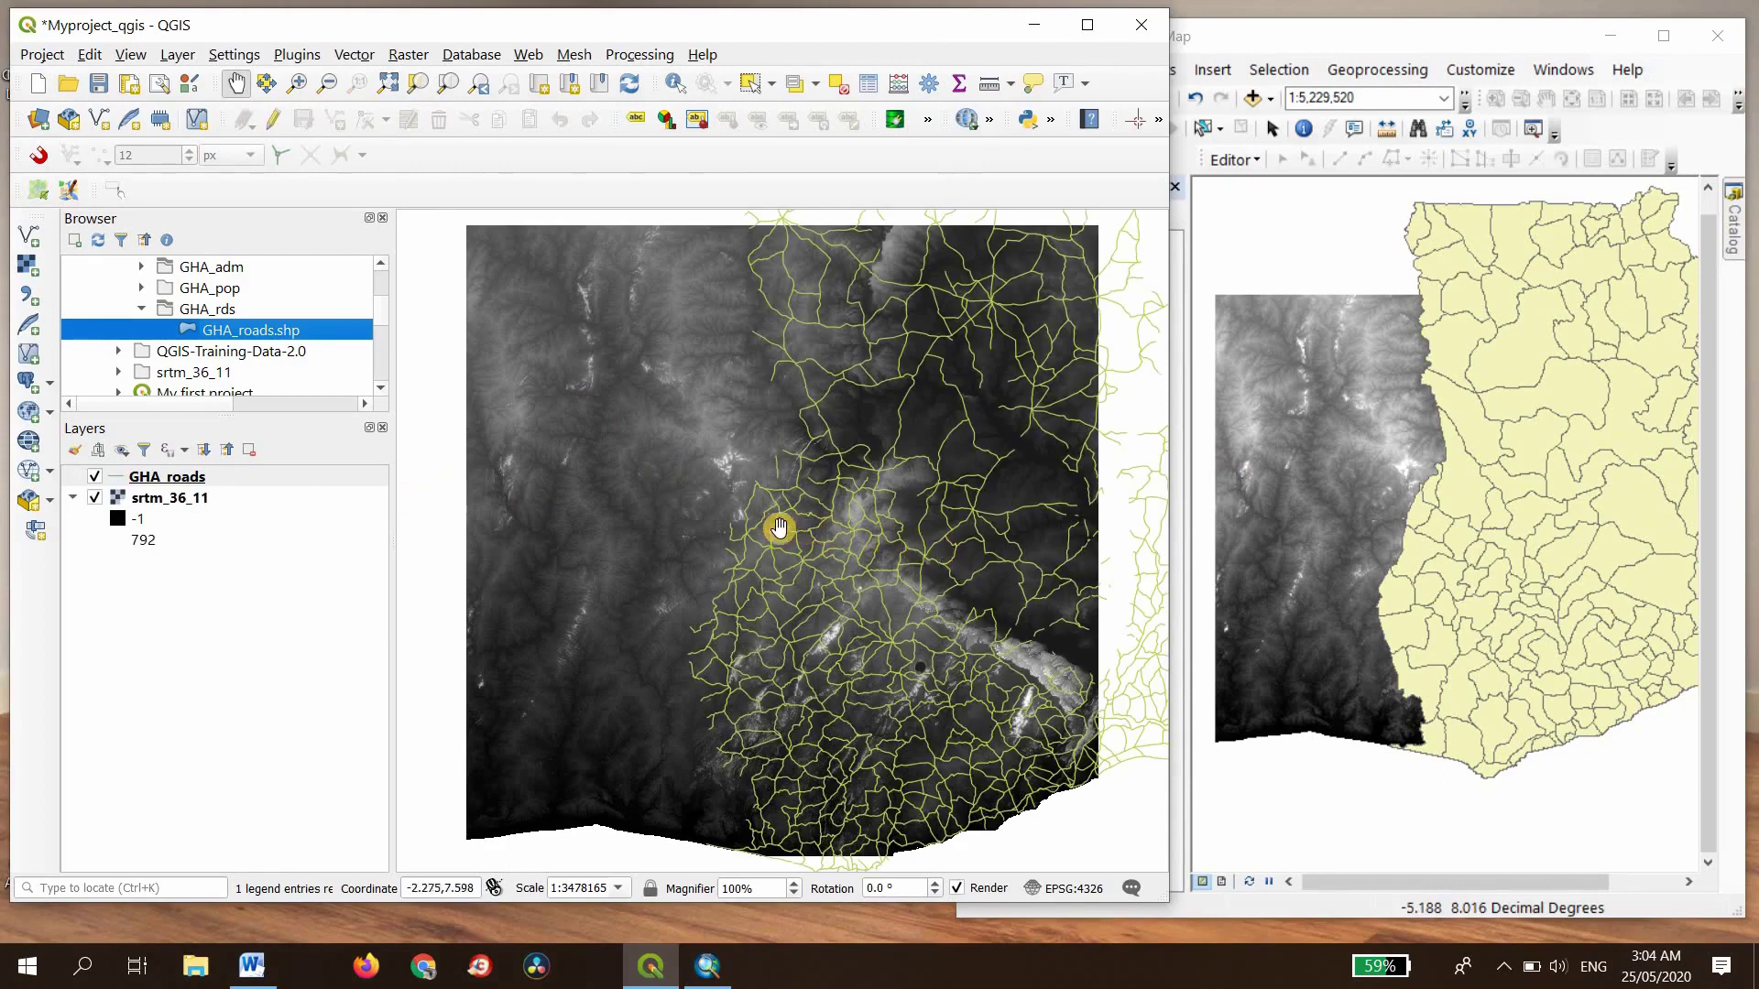
pyautogui.scroll(-1, 745, 523)
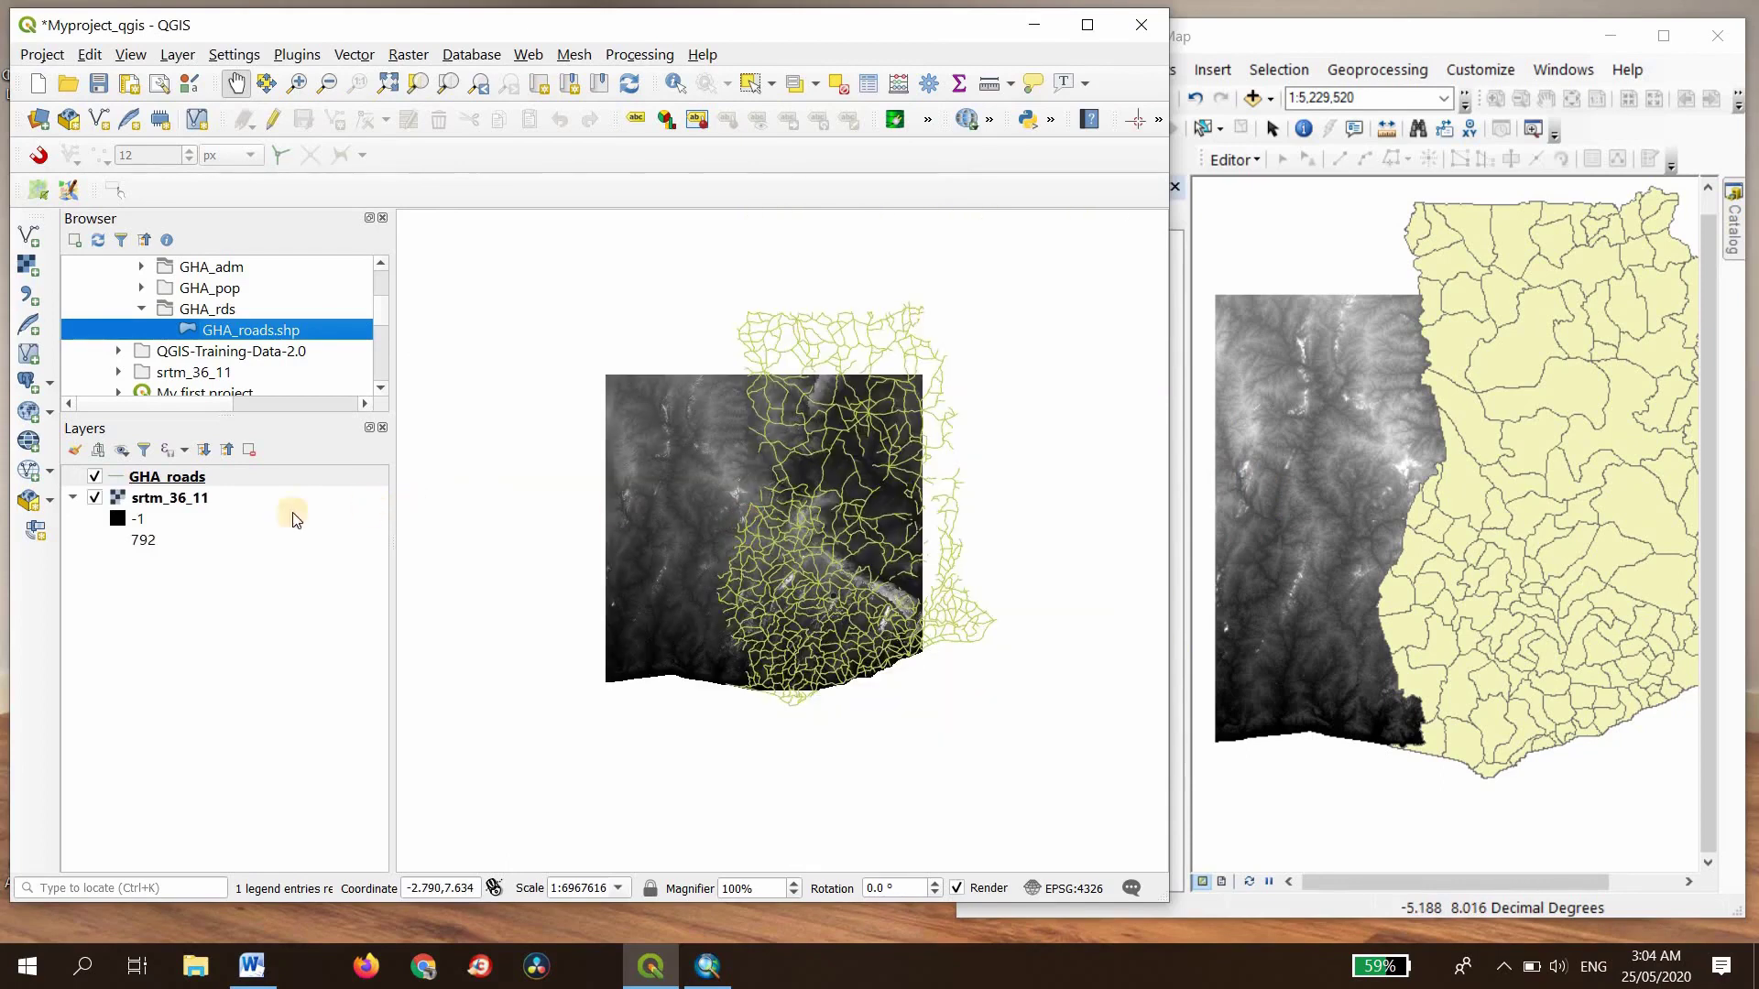
# Step: Open the attribute table of the GHA_roads layer, look through its road and trail records, and close the table
pyautogui.click(183, 483)
pyautogui.rightClick(181, 479)
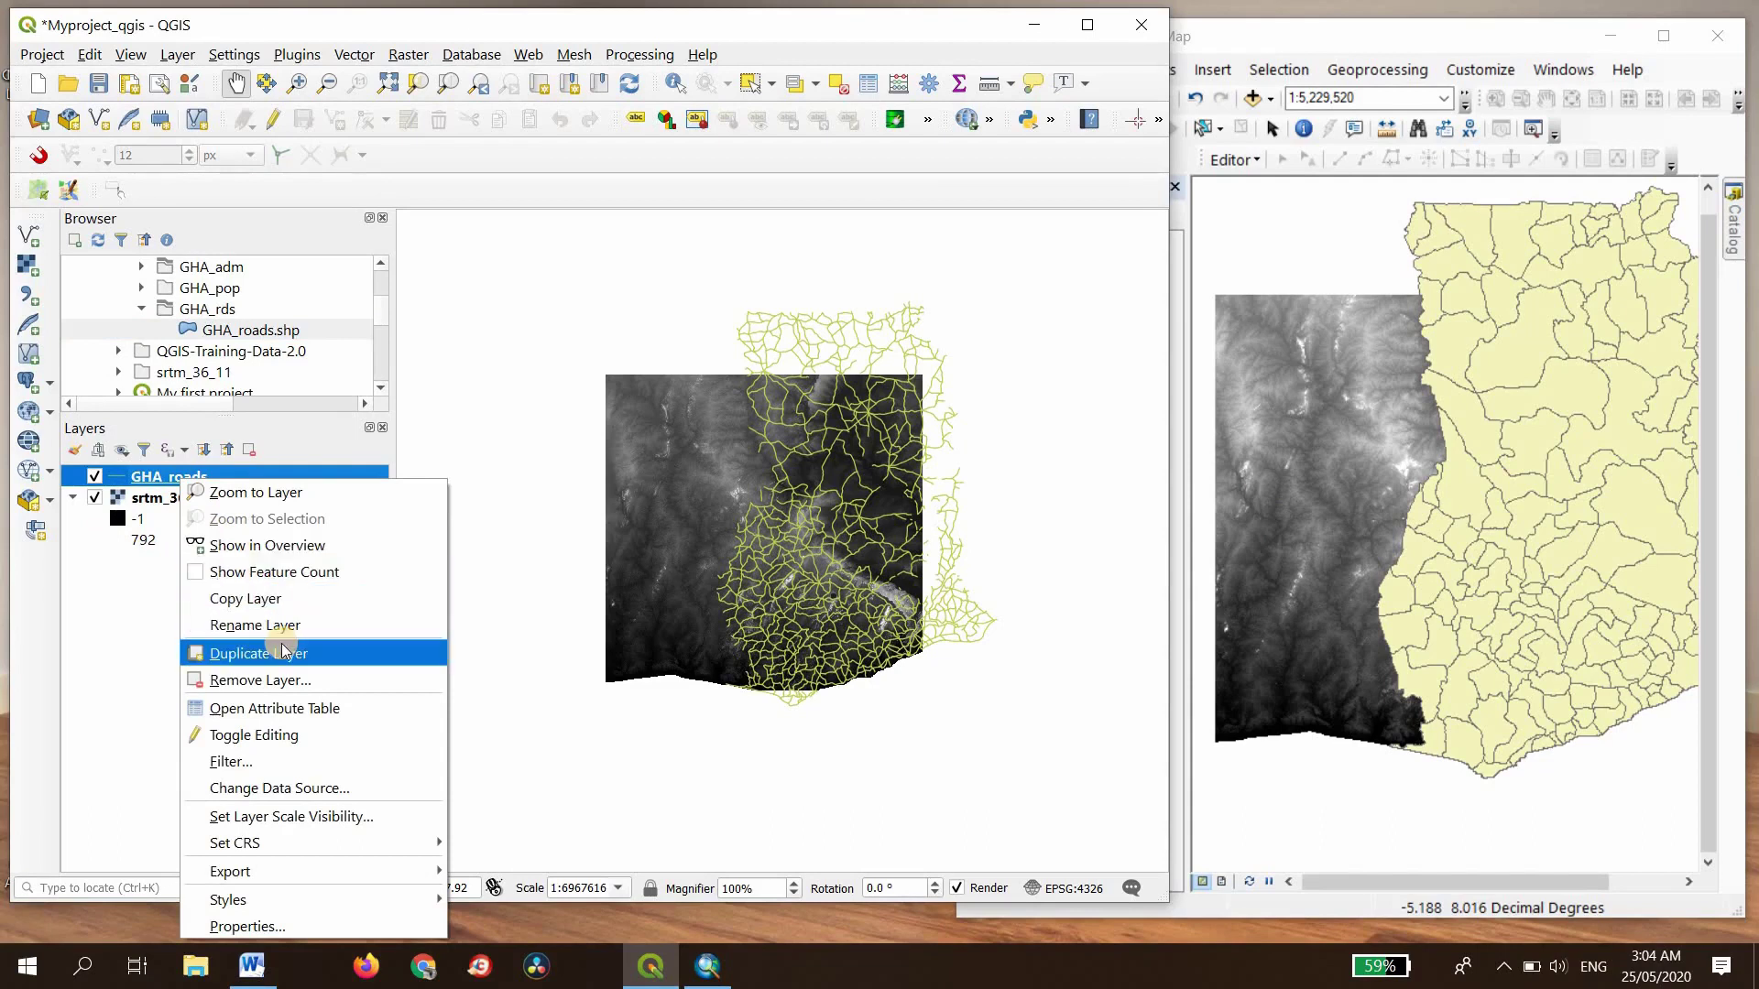
pyautogui.click(283, 708)
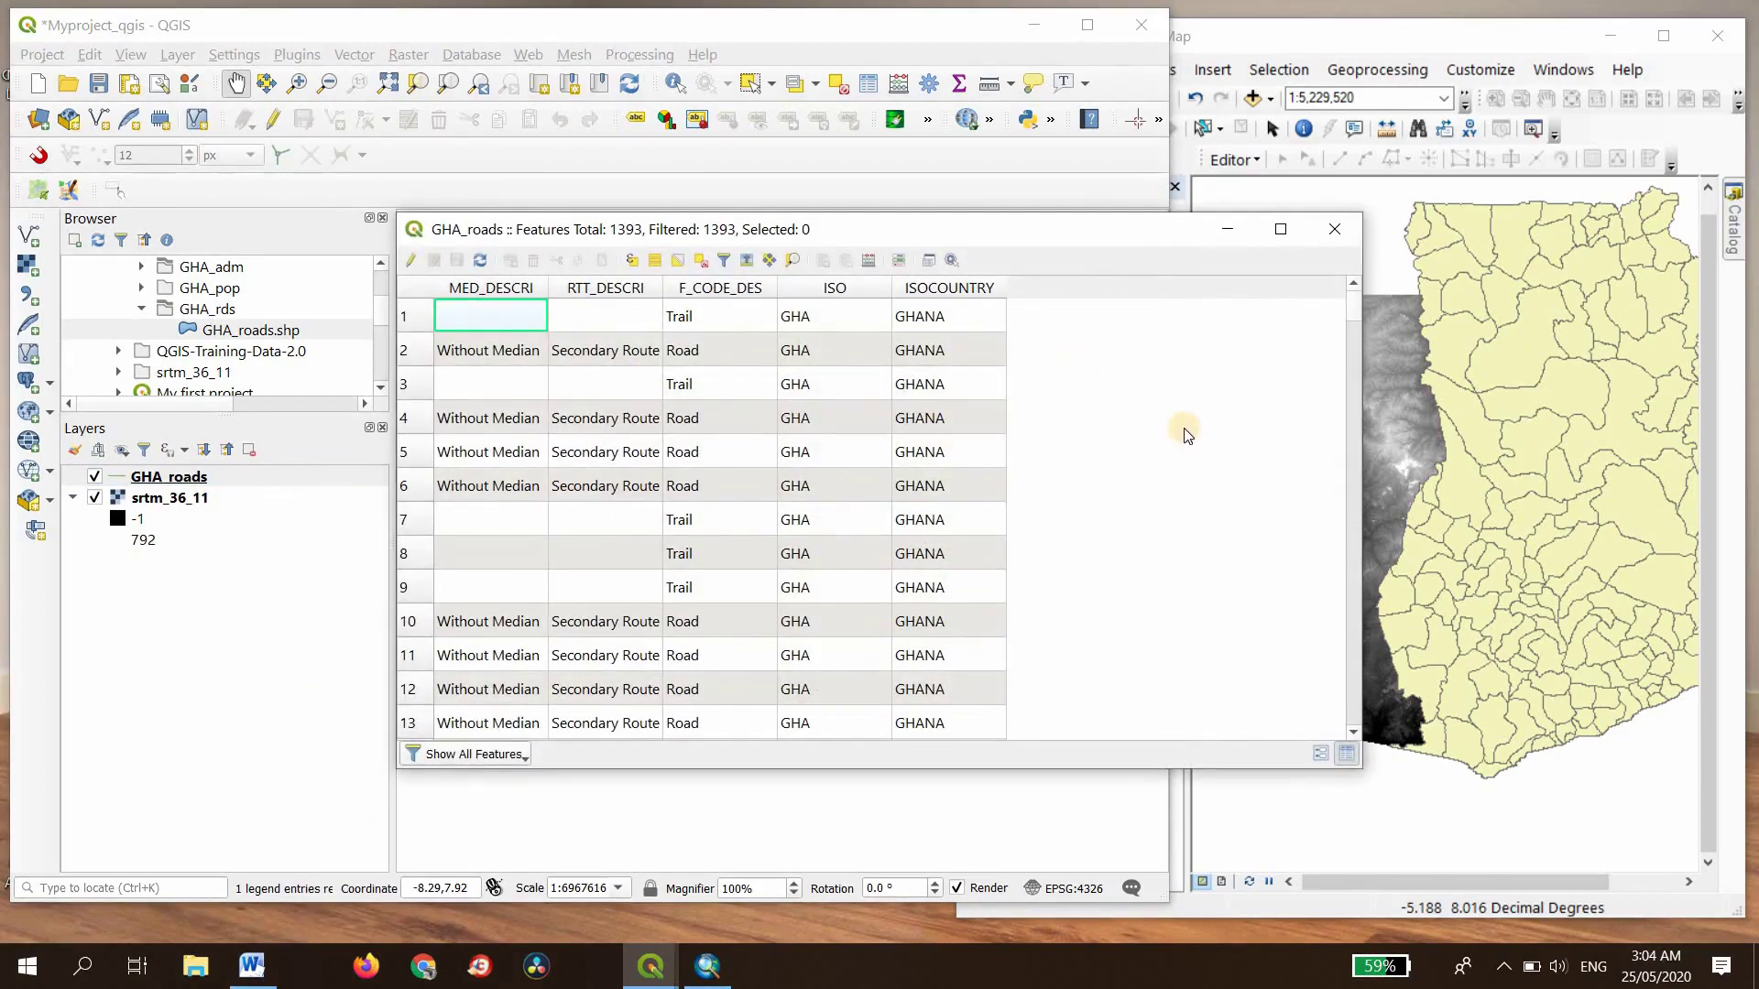
pyautogui.scroll(-20, 1182, 429)
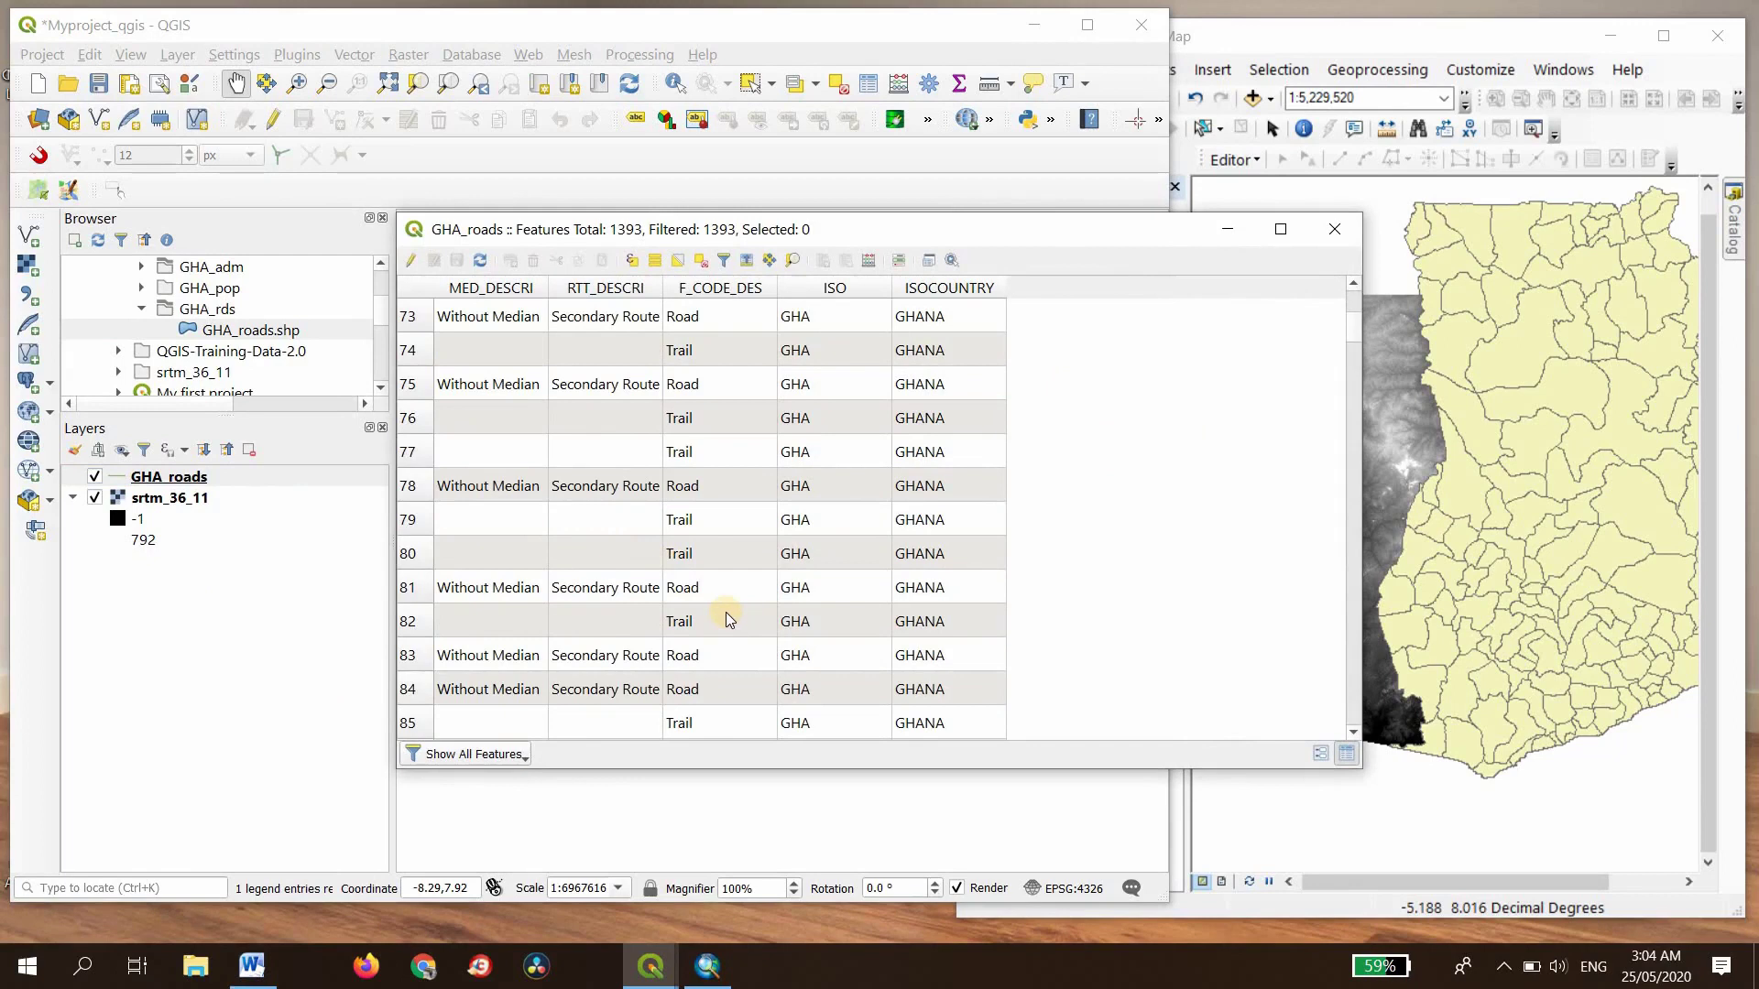
pyautogui.scroll(-12, 725, 612)
pyautogui.scroll(-20, 726, 603)
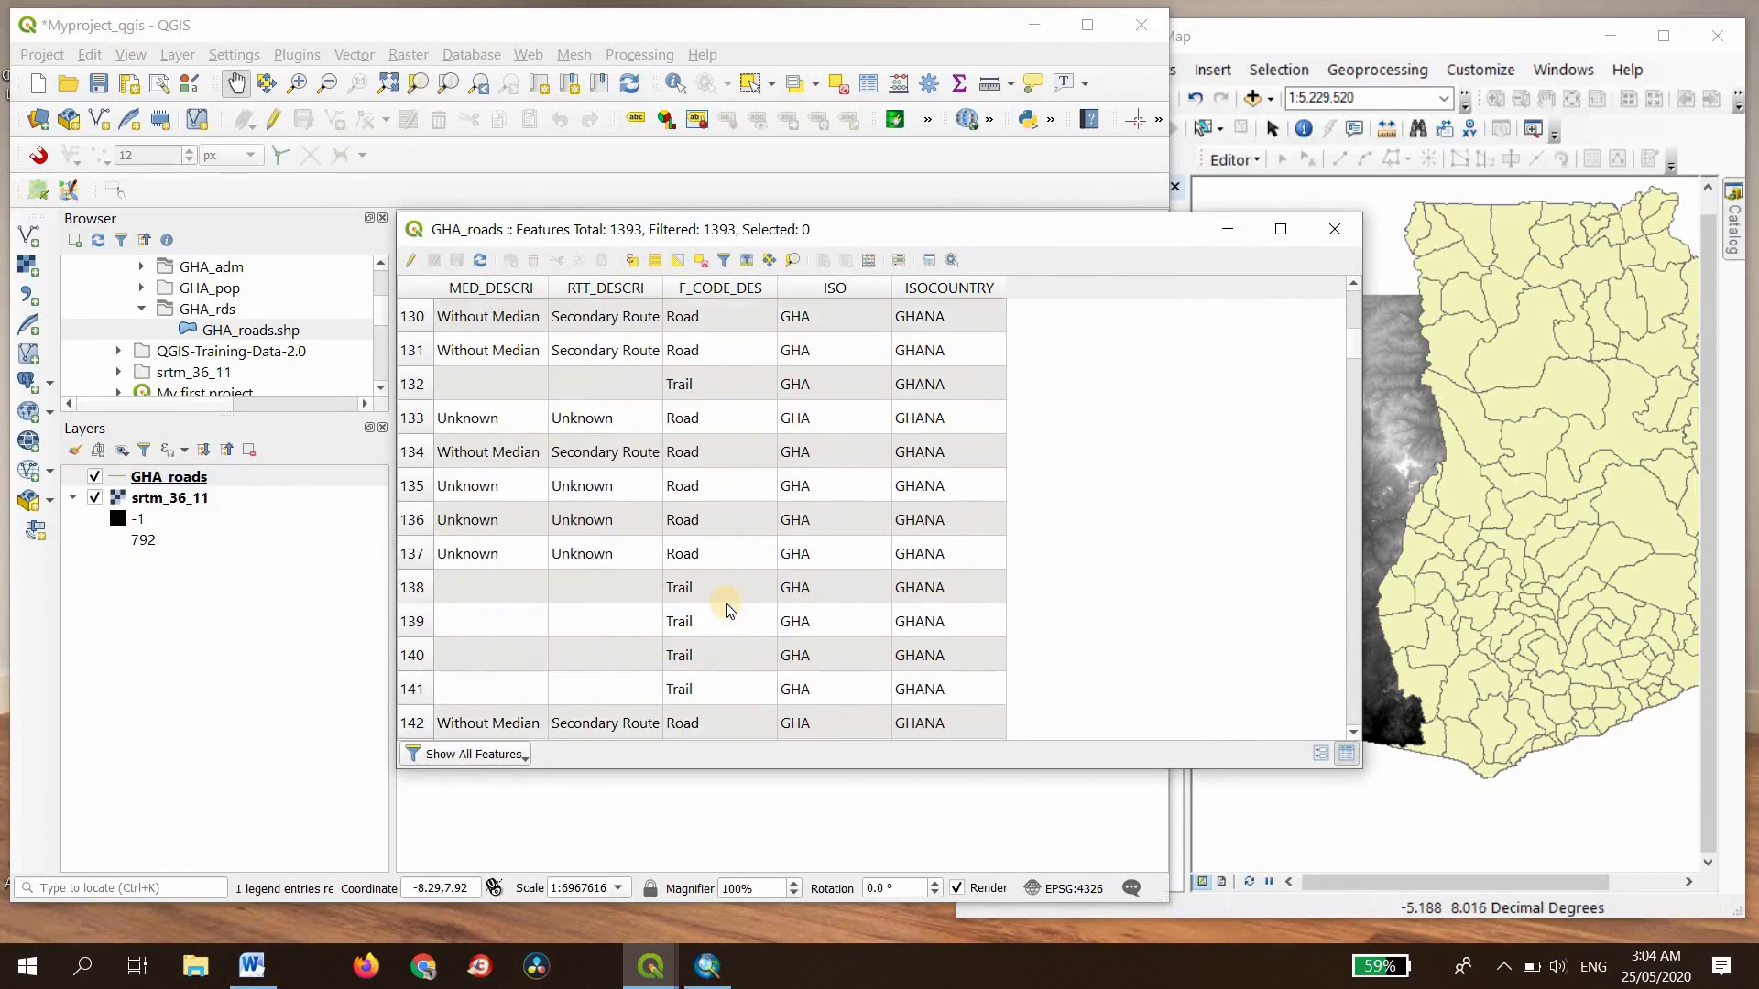
pyautogui.scroll(-20, 730, 597)
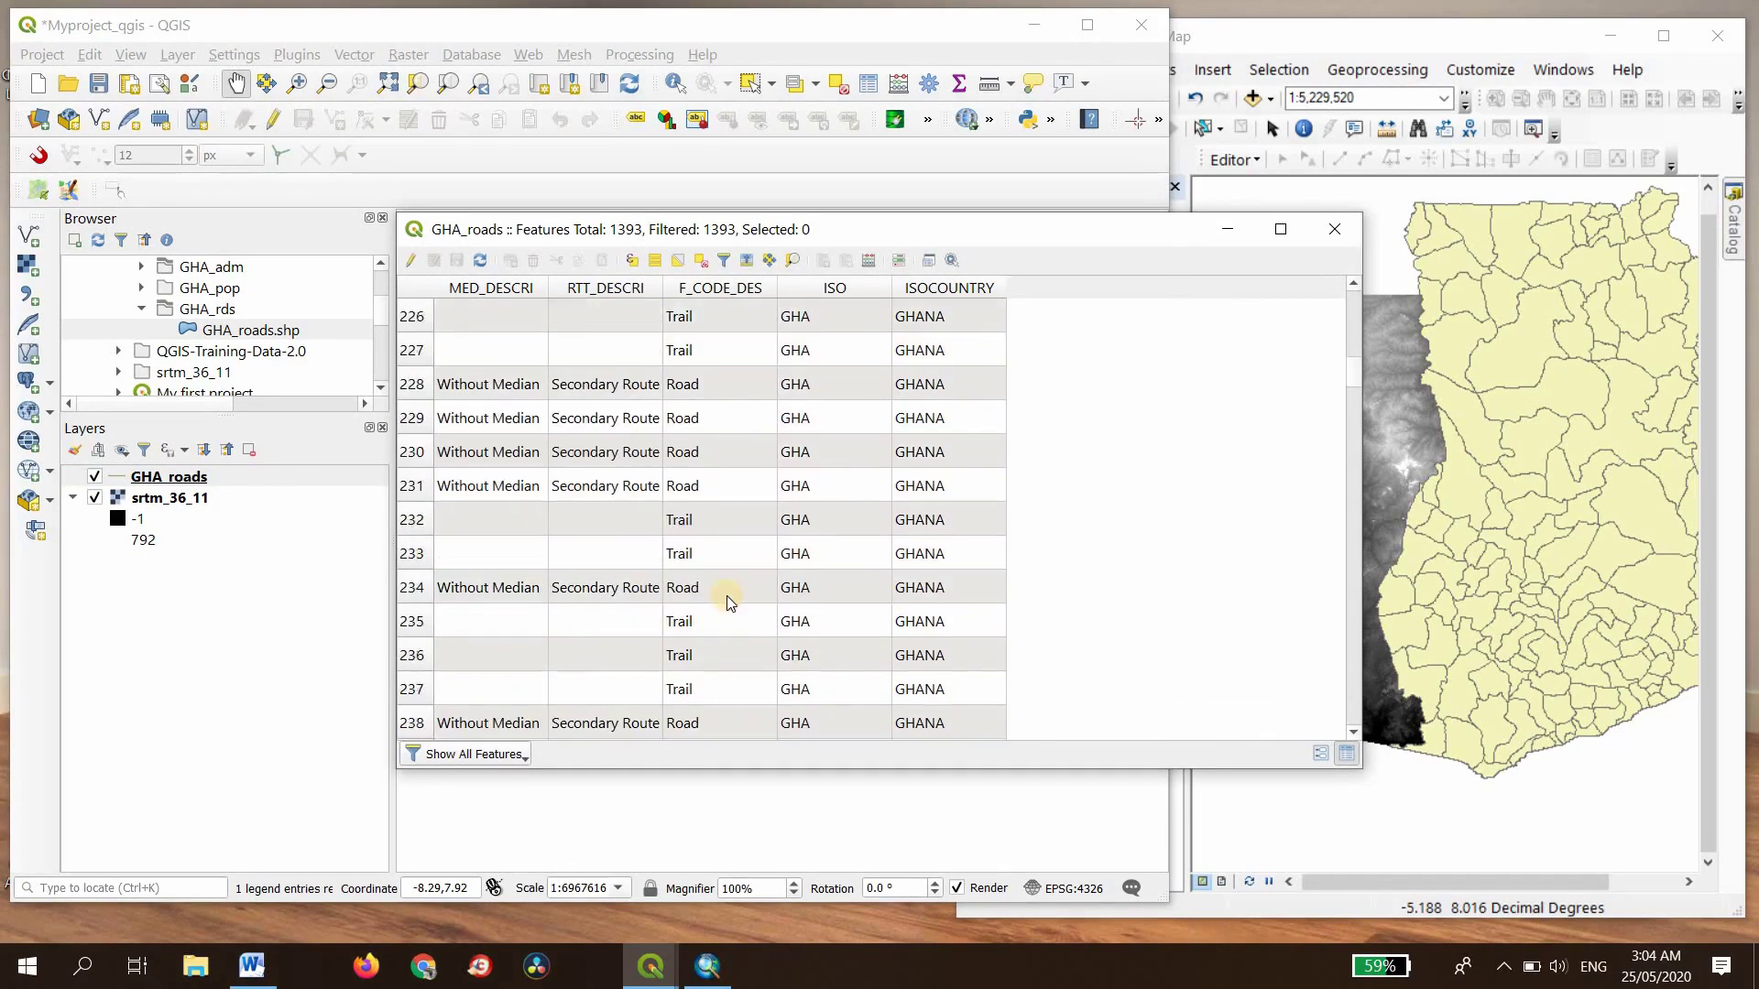
pyautogui.scroll(-20, 733, 596)
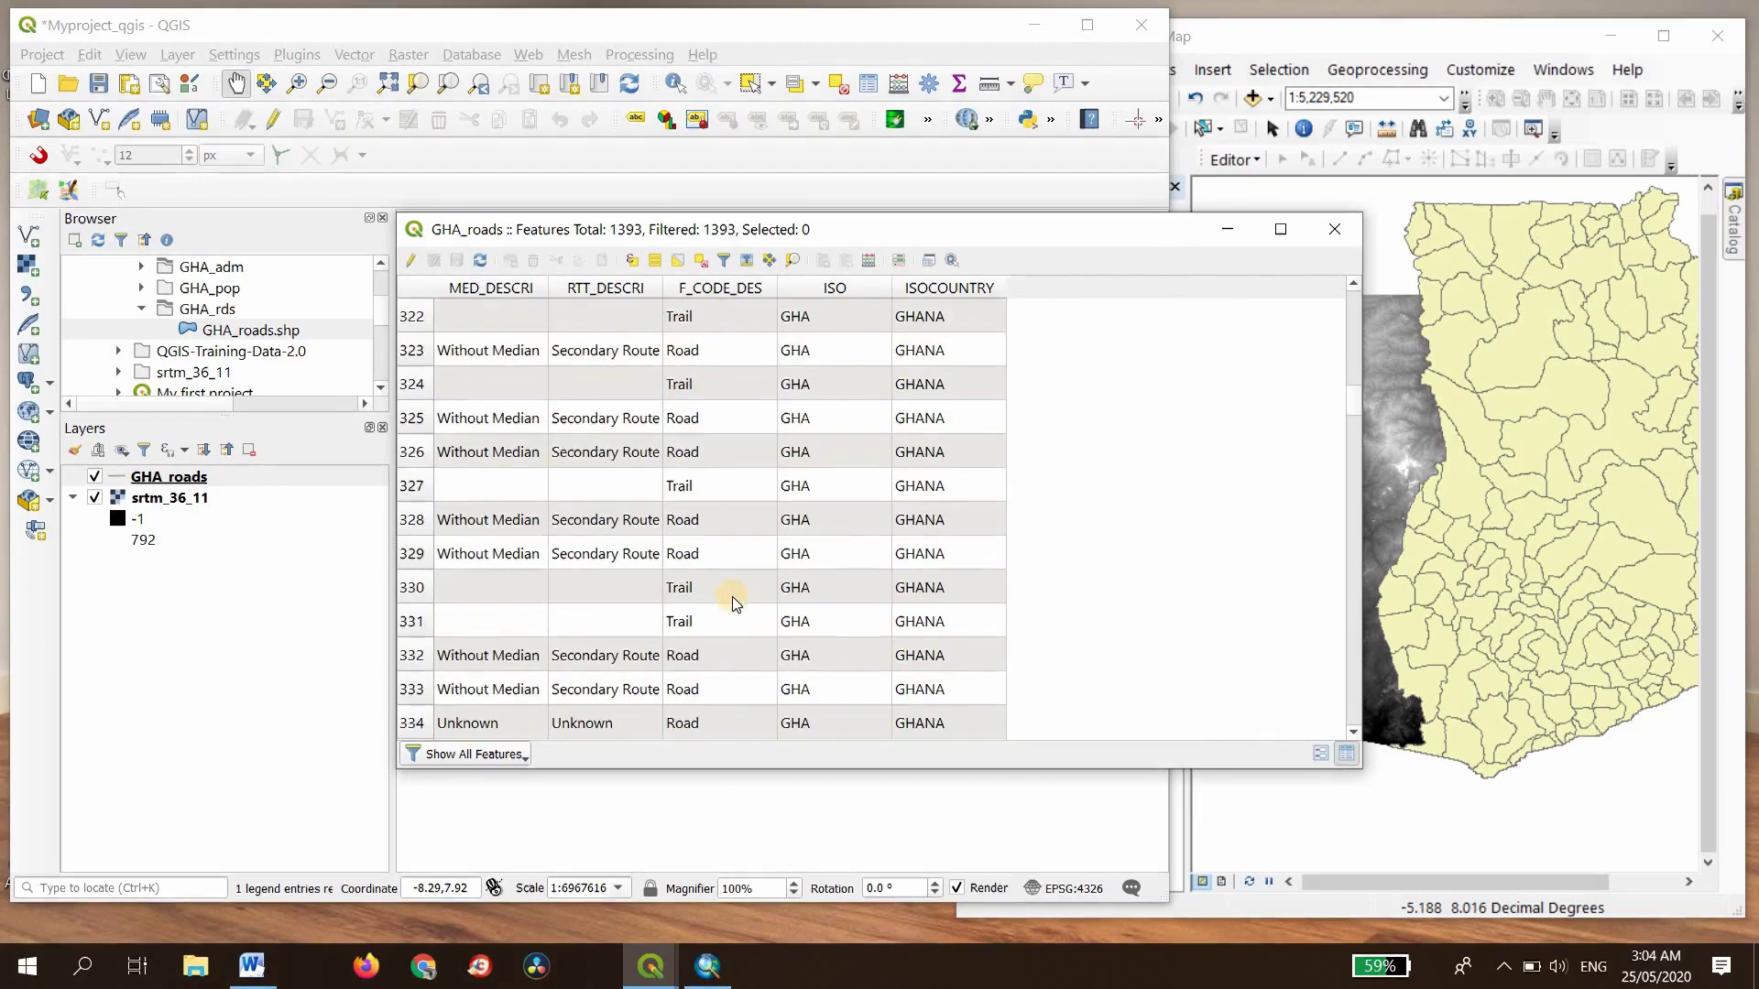
pyautogui.scroll(-19, 734, 596)
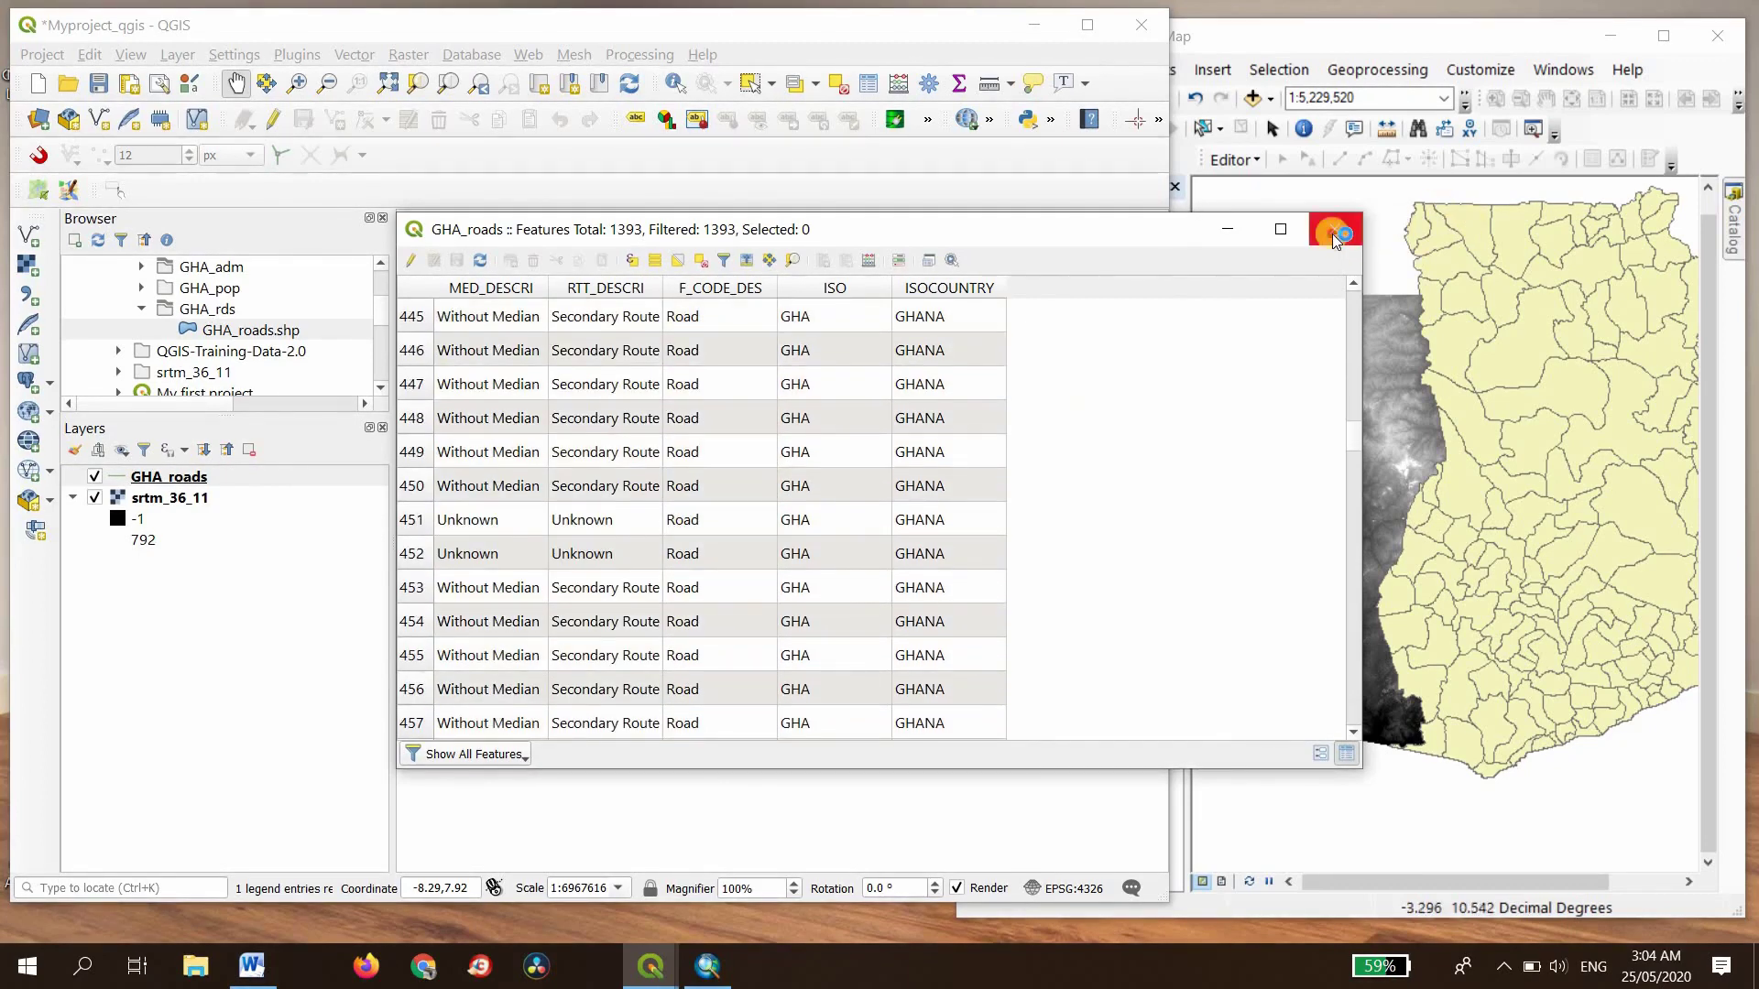
pyautogui.click(1332, 233)
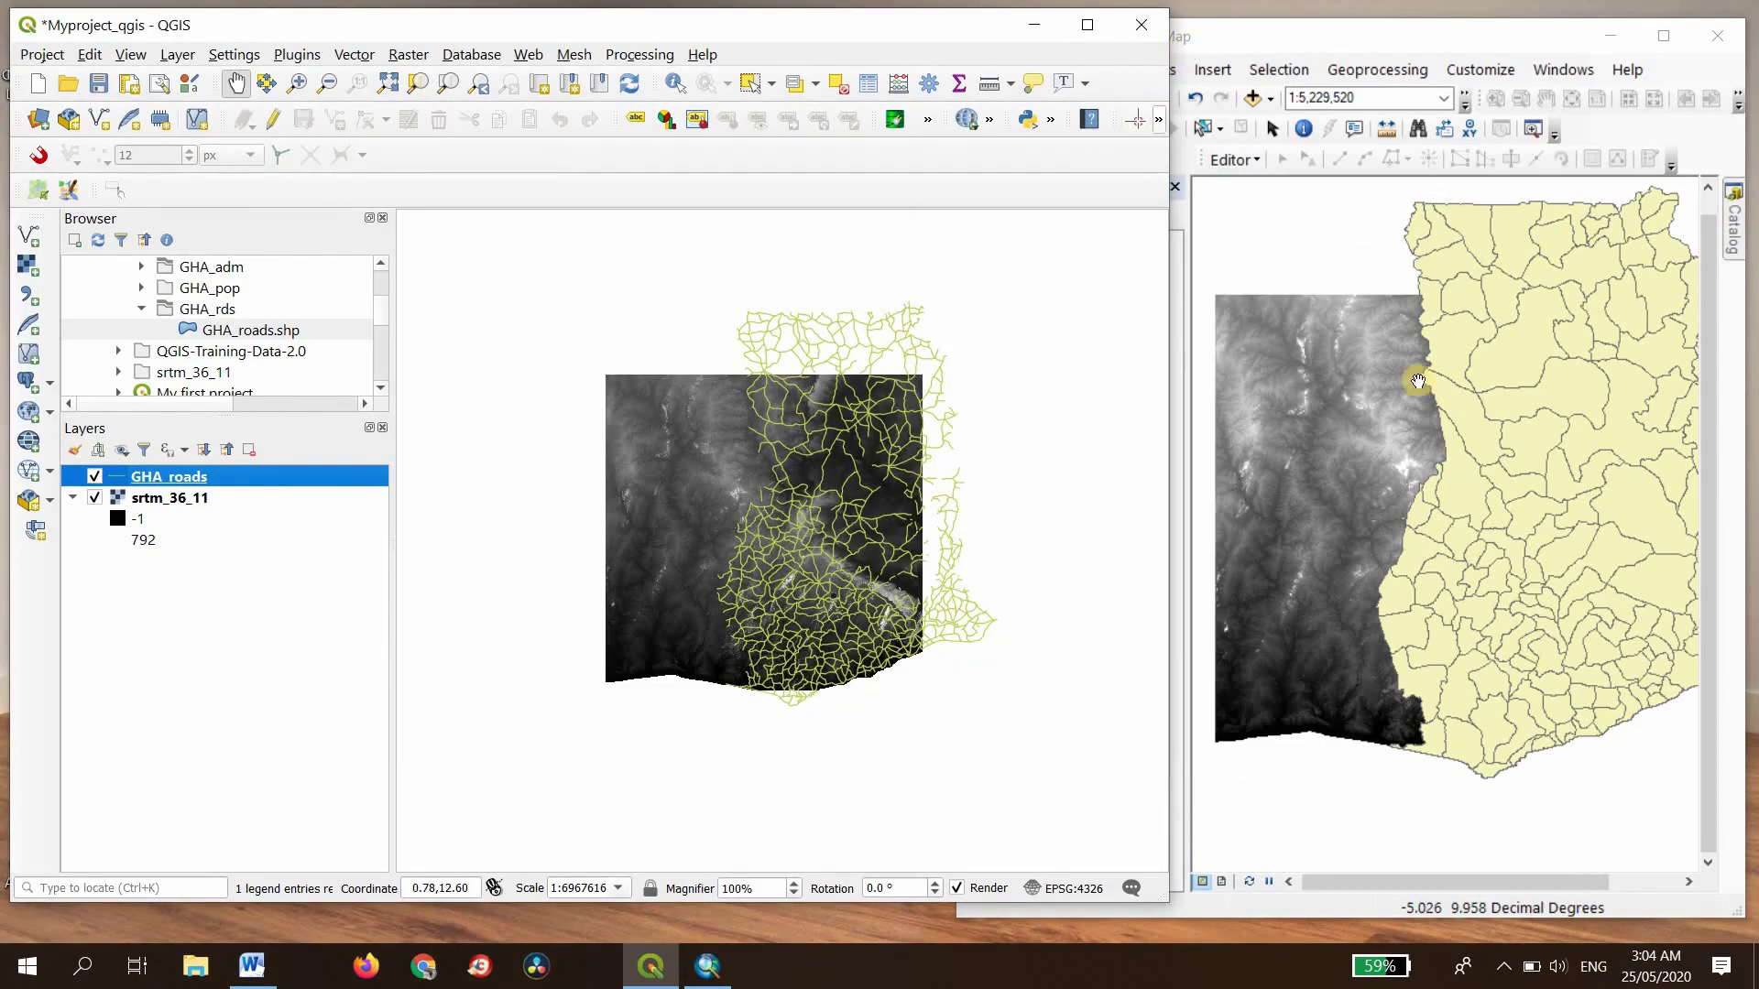